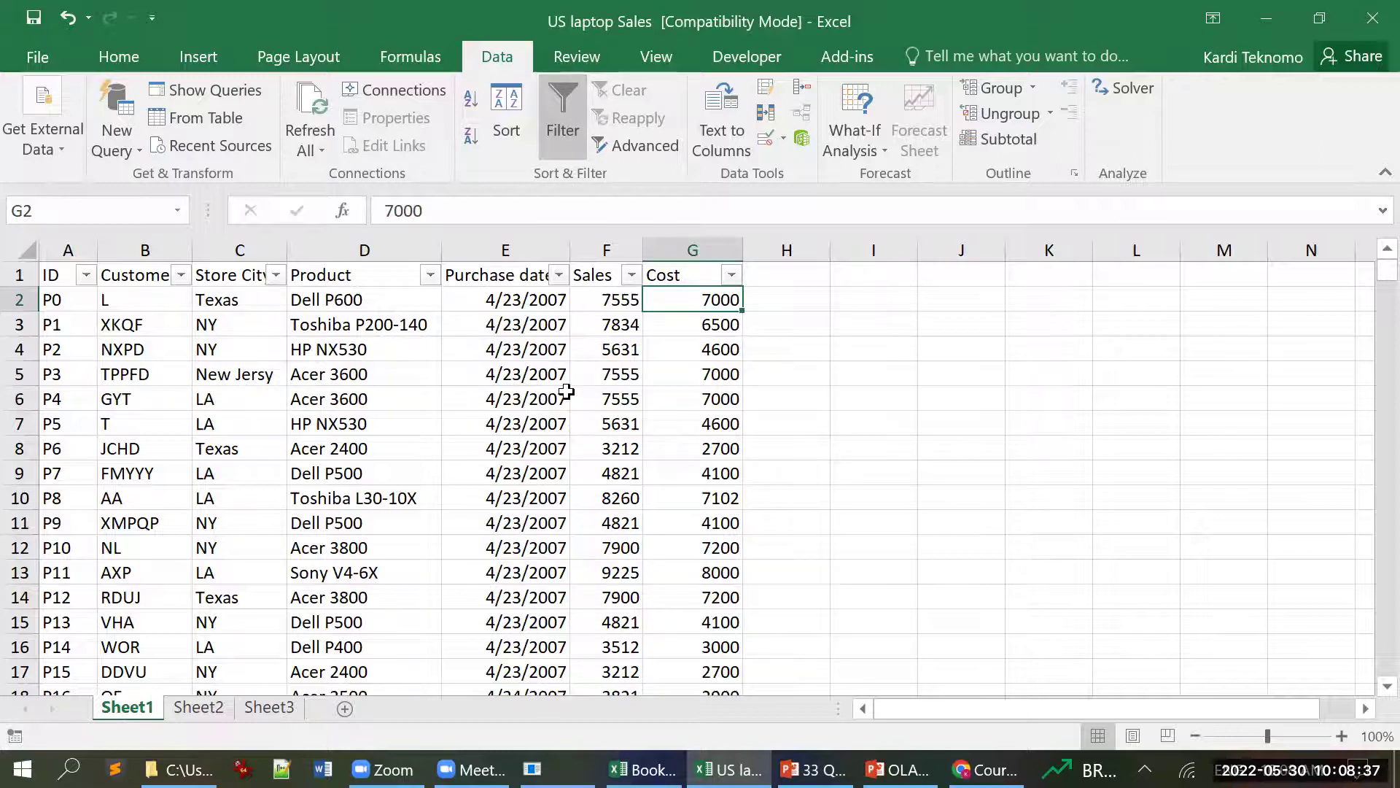
- Filter the Product column to show only Acer 2400, Acer 2500, Acer 3600 and Acer 3800
left_click(431, 275)
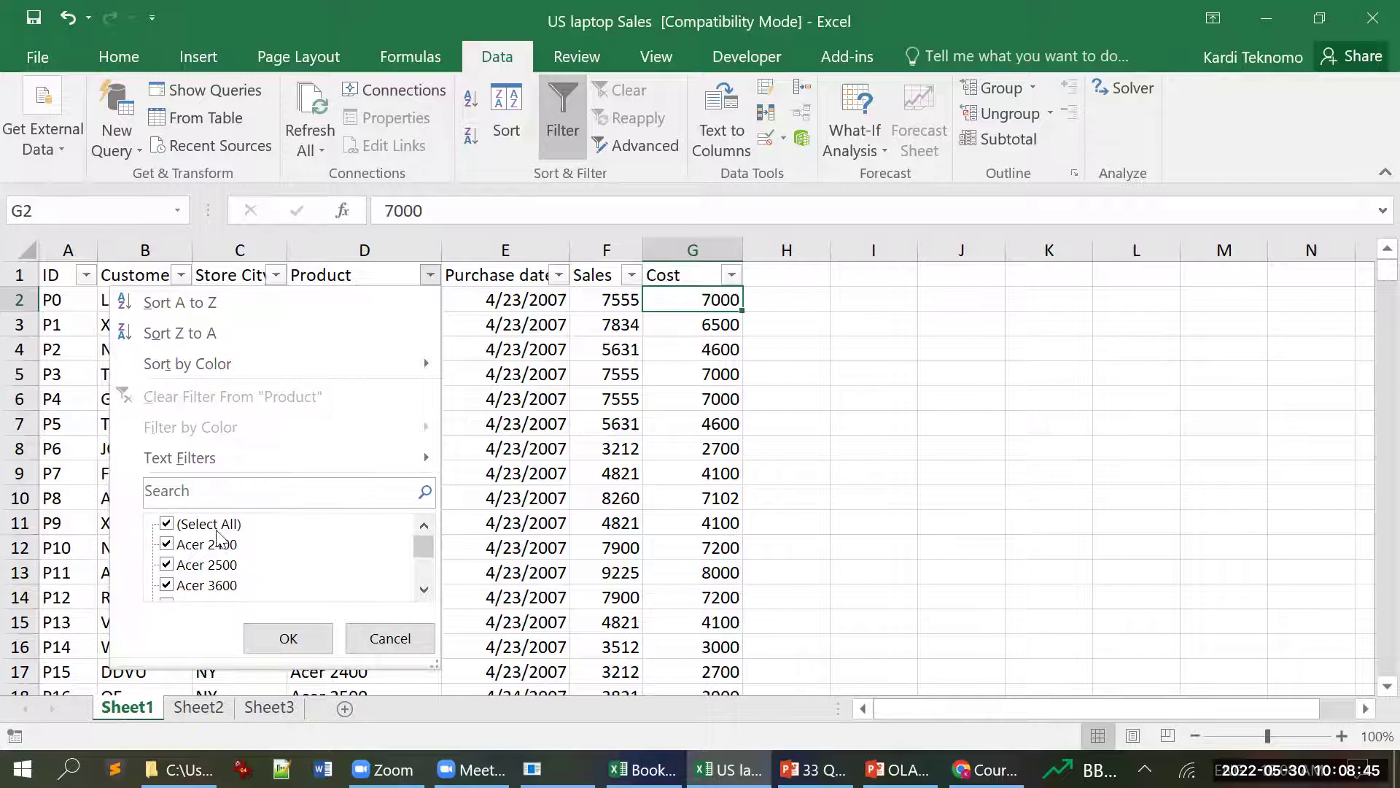
left_click(167, 525)
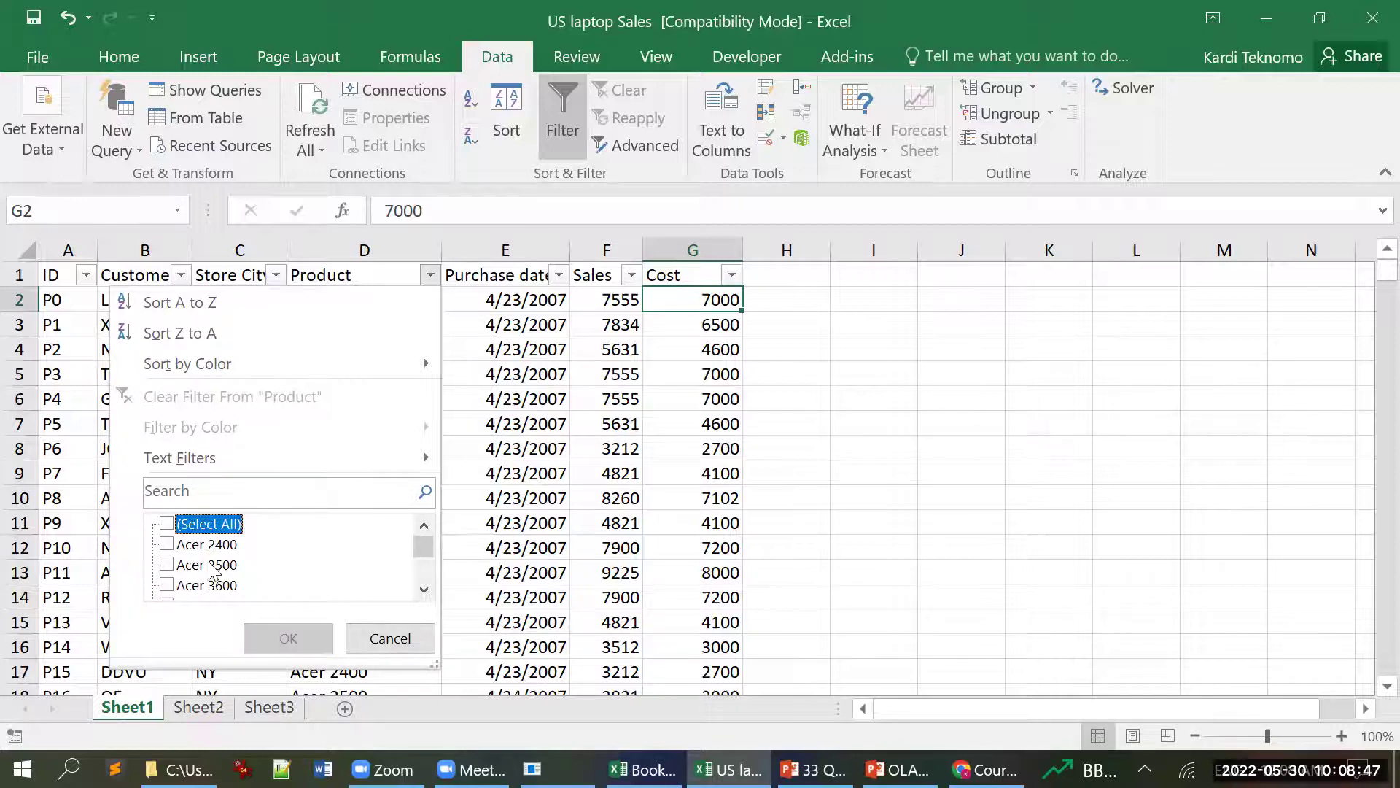
left_click(169, 547)
left_click(169, 566)
left_click(169, 586)
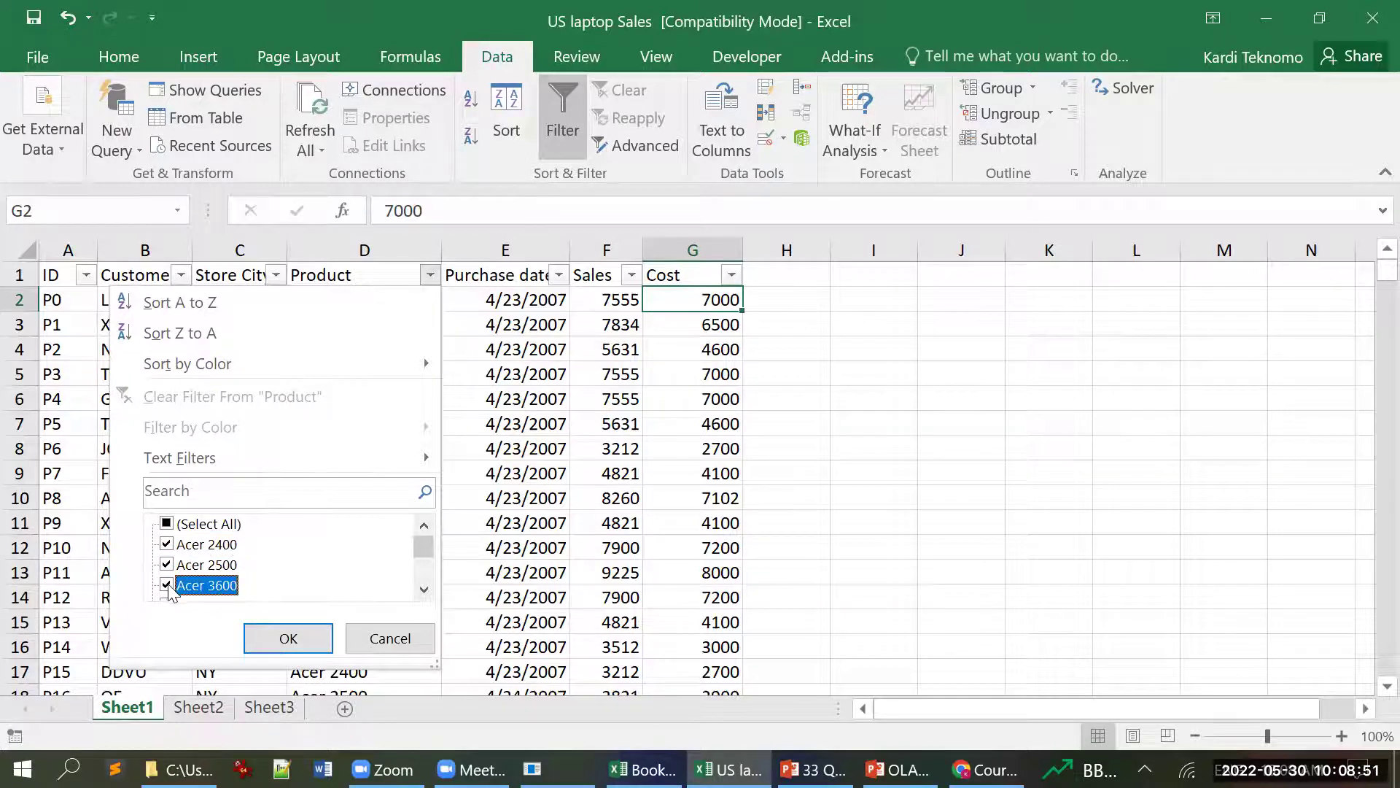
left_click(424, 589)
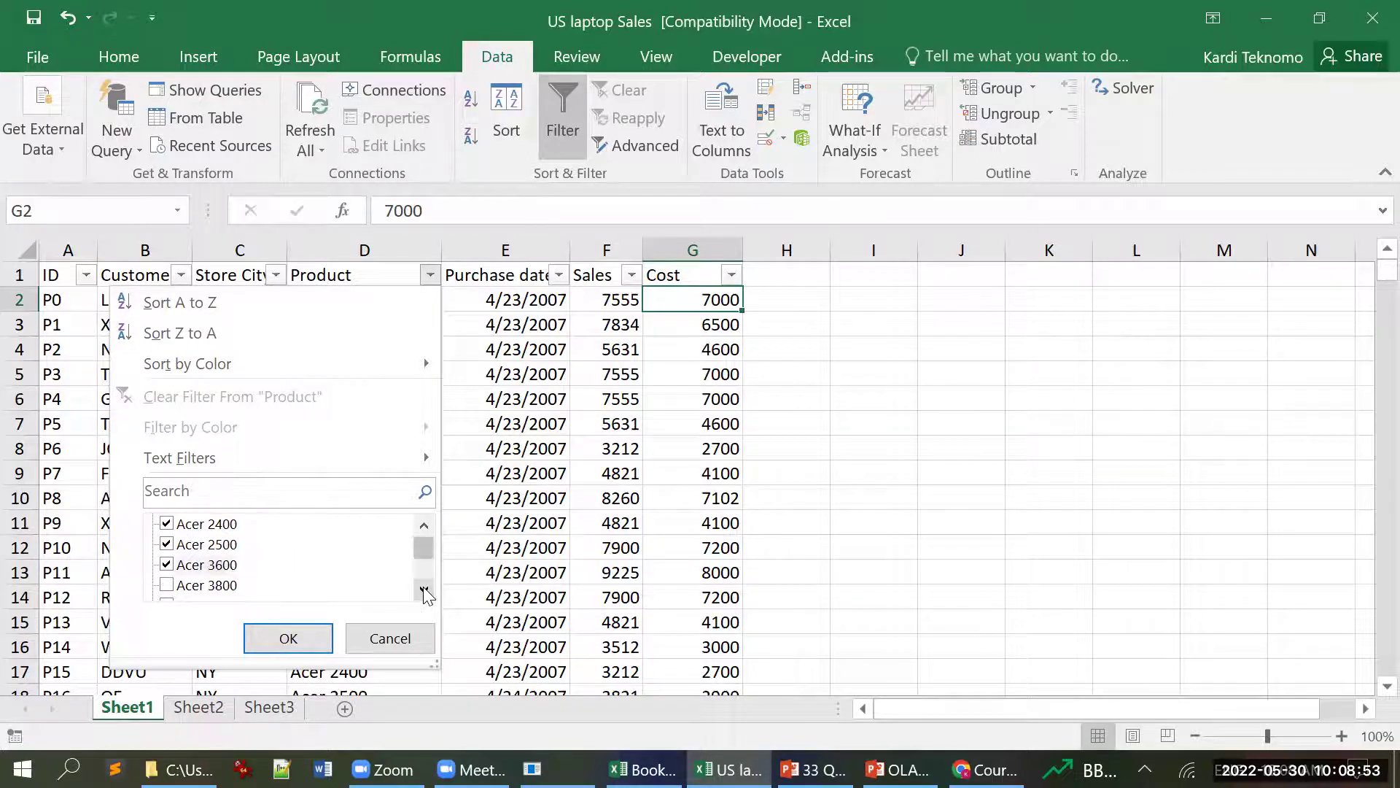
left_click(167, 585)
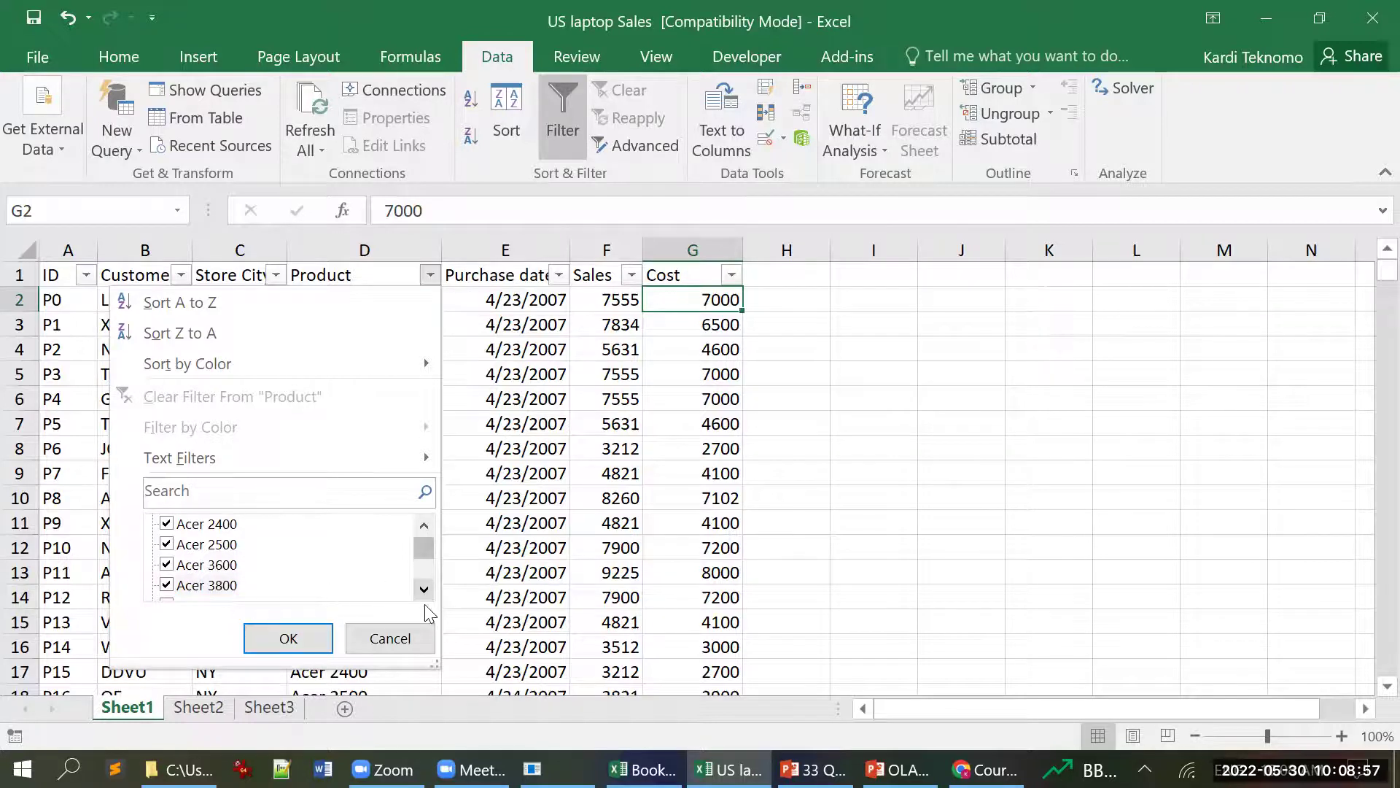
left_click(289, 639)
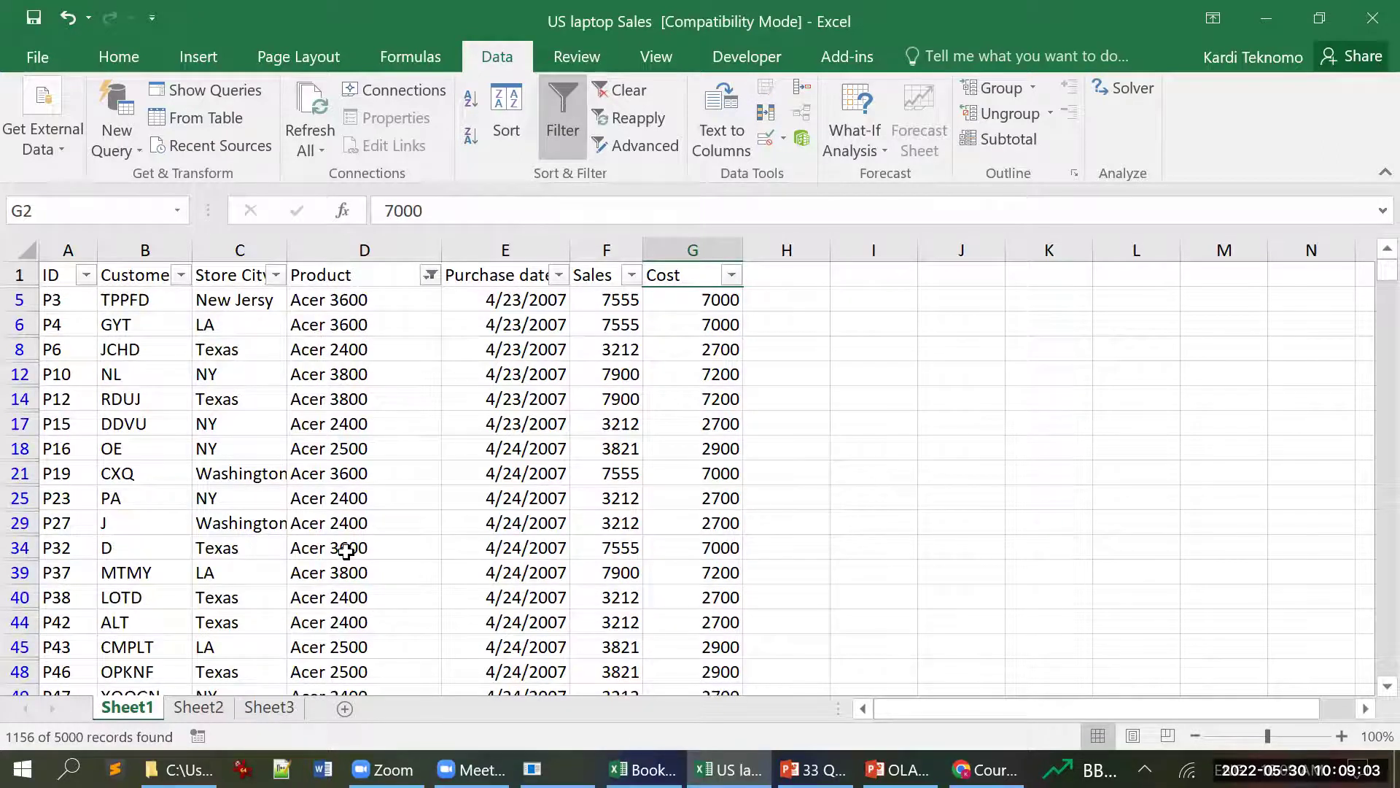
- Filter the Sales column with a number filter for values greater than or equal to 5000
left_click(632, 275)
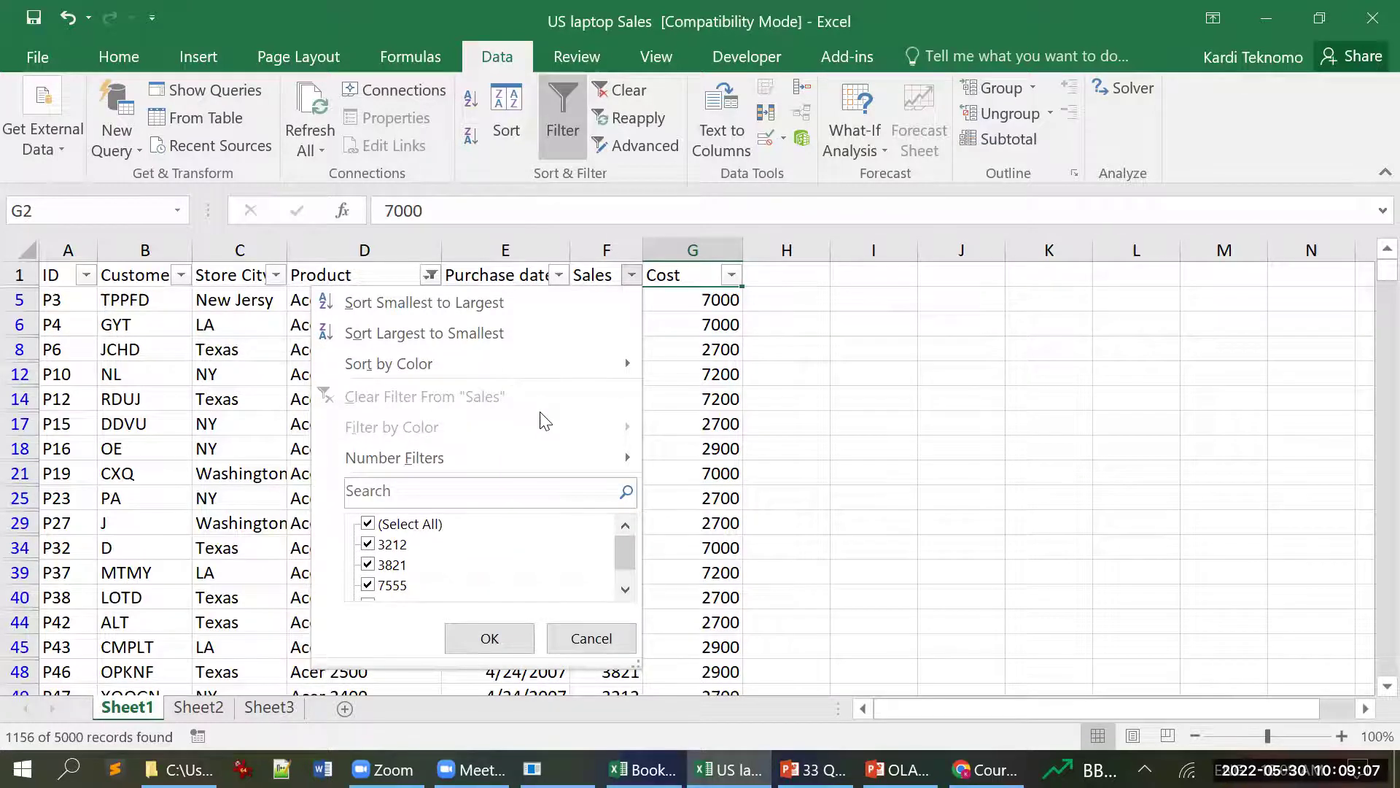
mouse_move(560, 454)
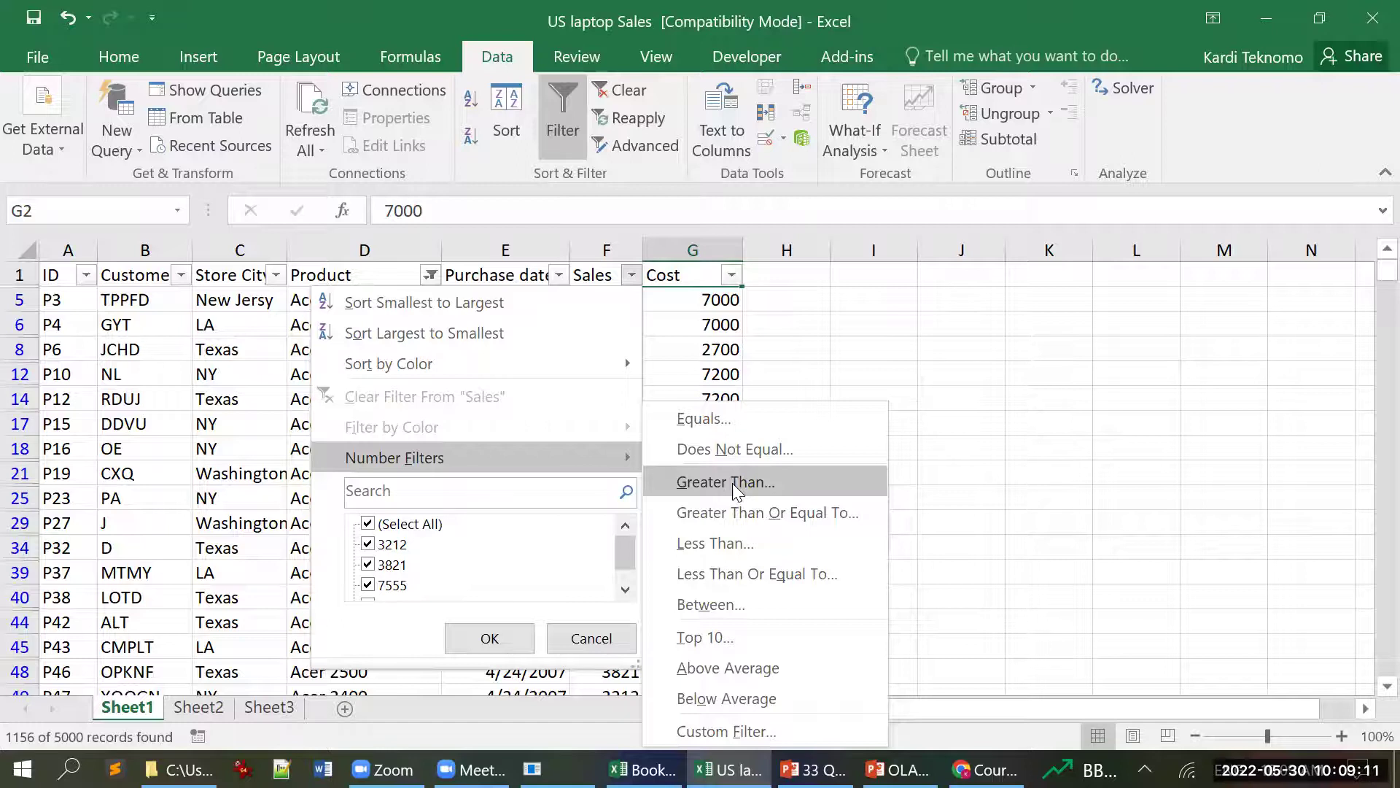
left_click(748, 518)
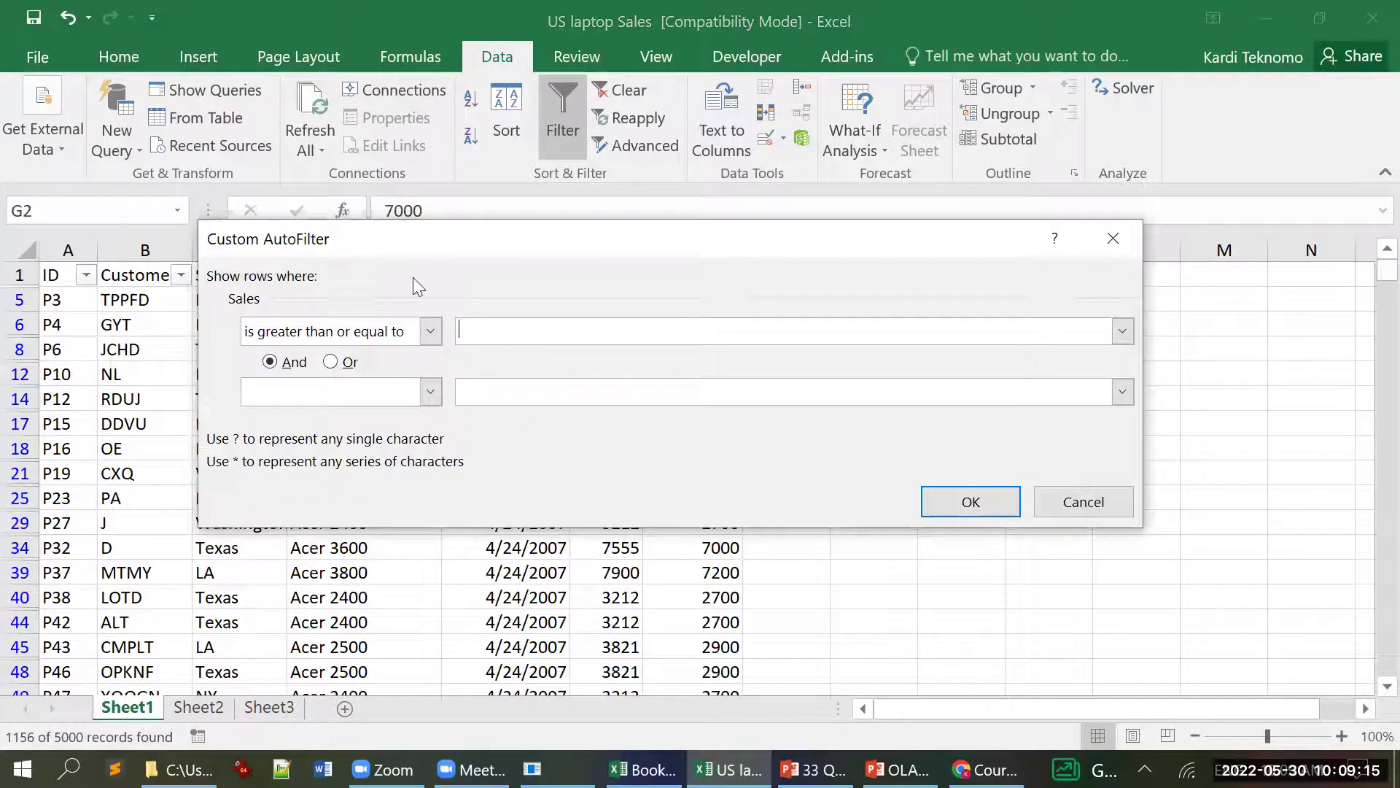
type("5000")
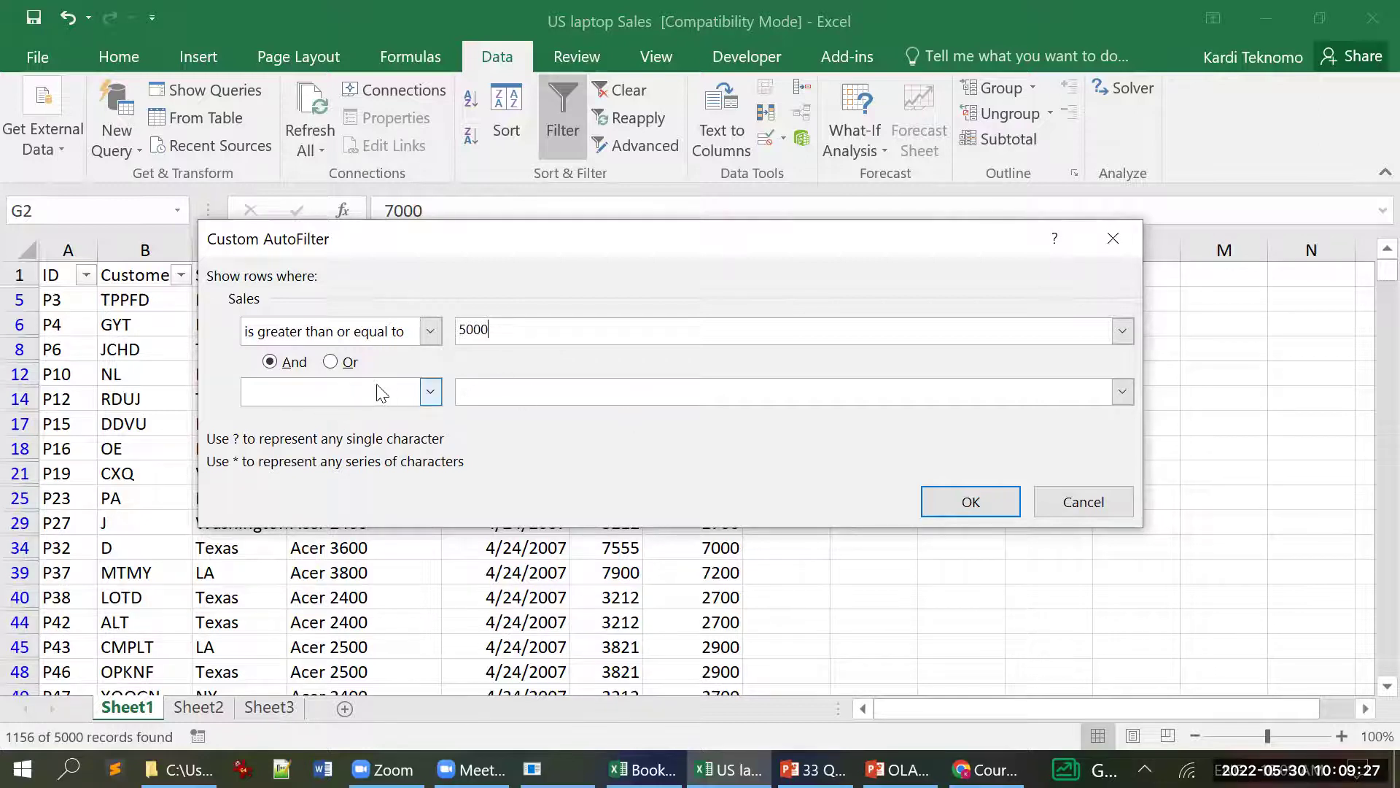
left_click(968, 503)
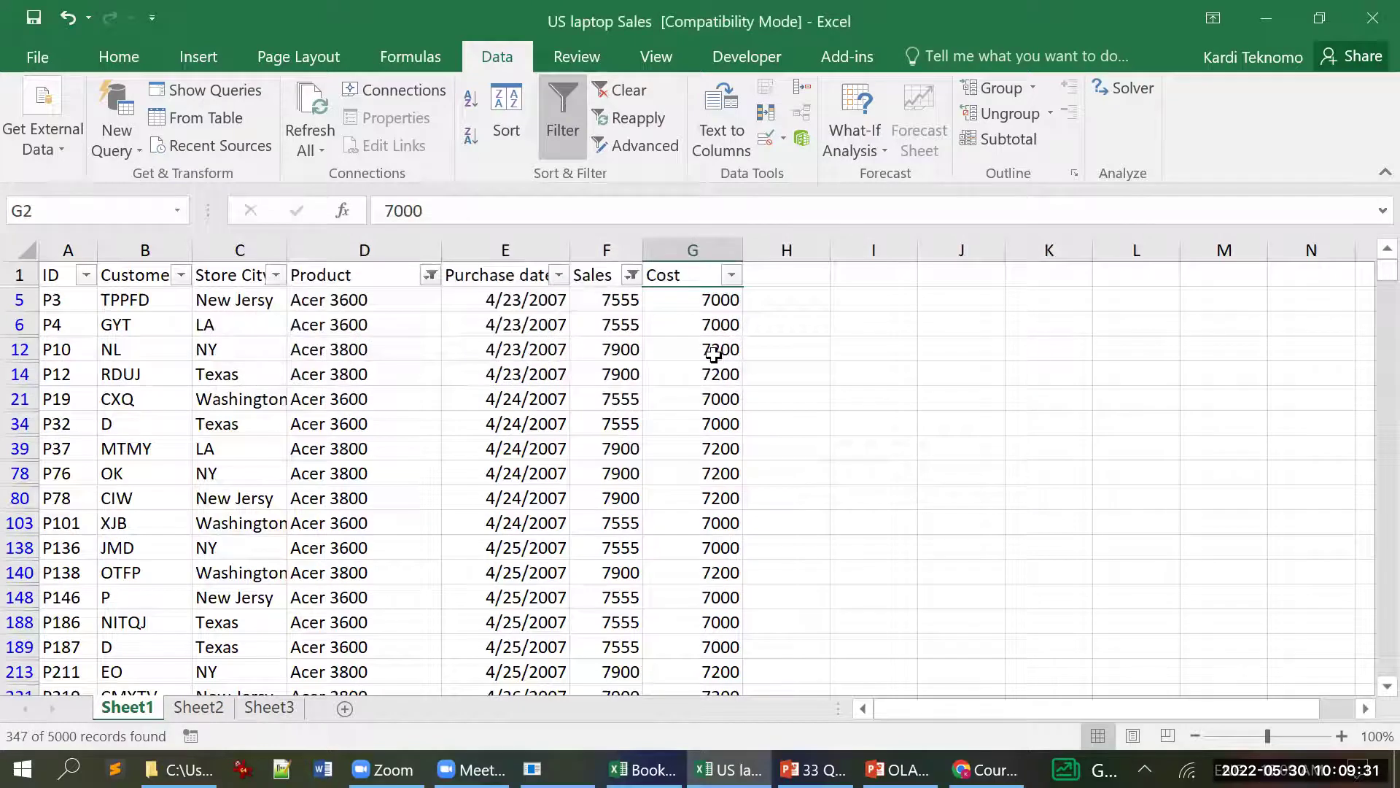
- Review the filtered Product and Sales rows and view the Filter criteria slide in the 33 Query Filter presentation in PowerPoint
scroll(667, 433, "down", 3)
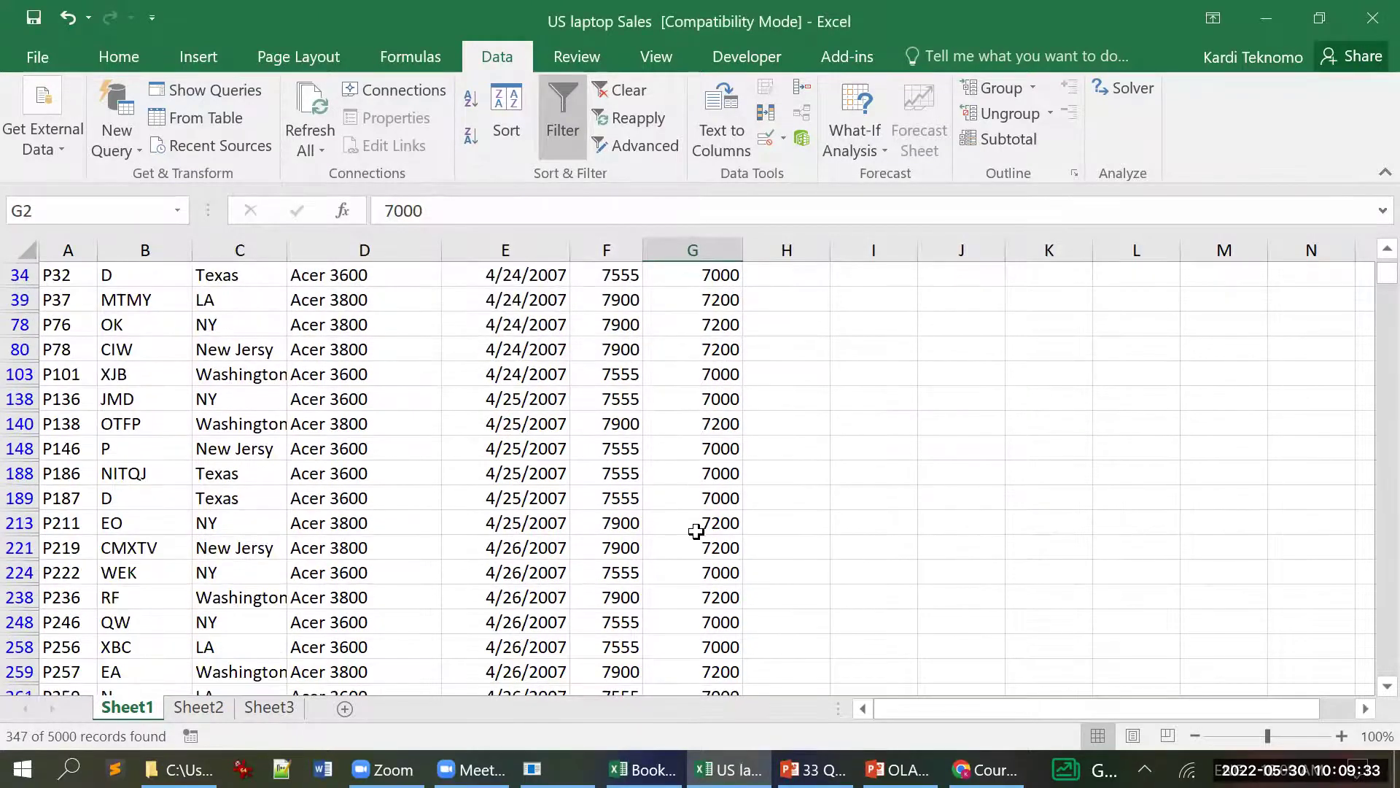
scroll(400, 510, "up", 3)
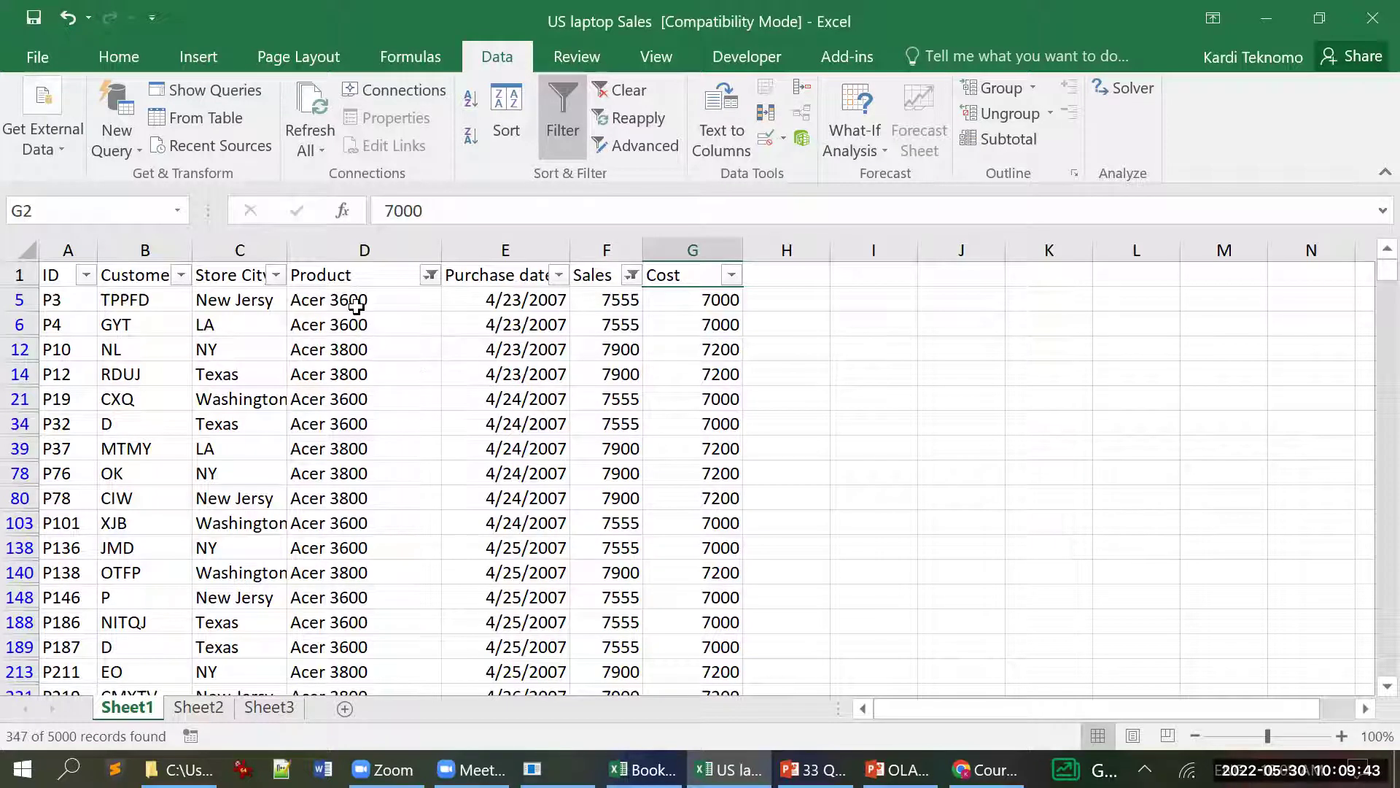
left_click_drag(363, 308, 372, 547)
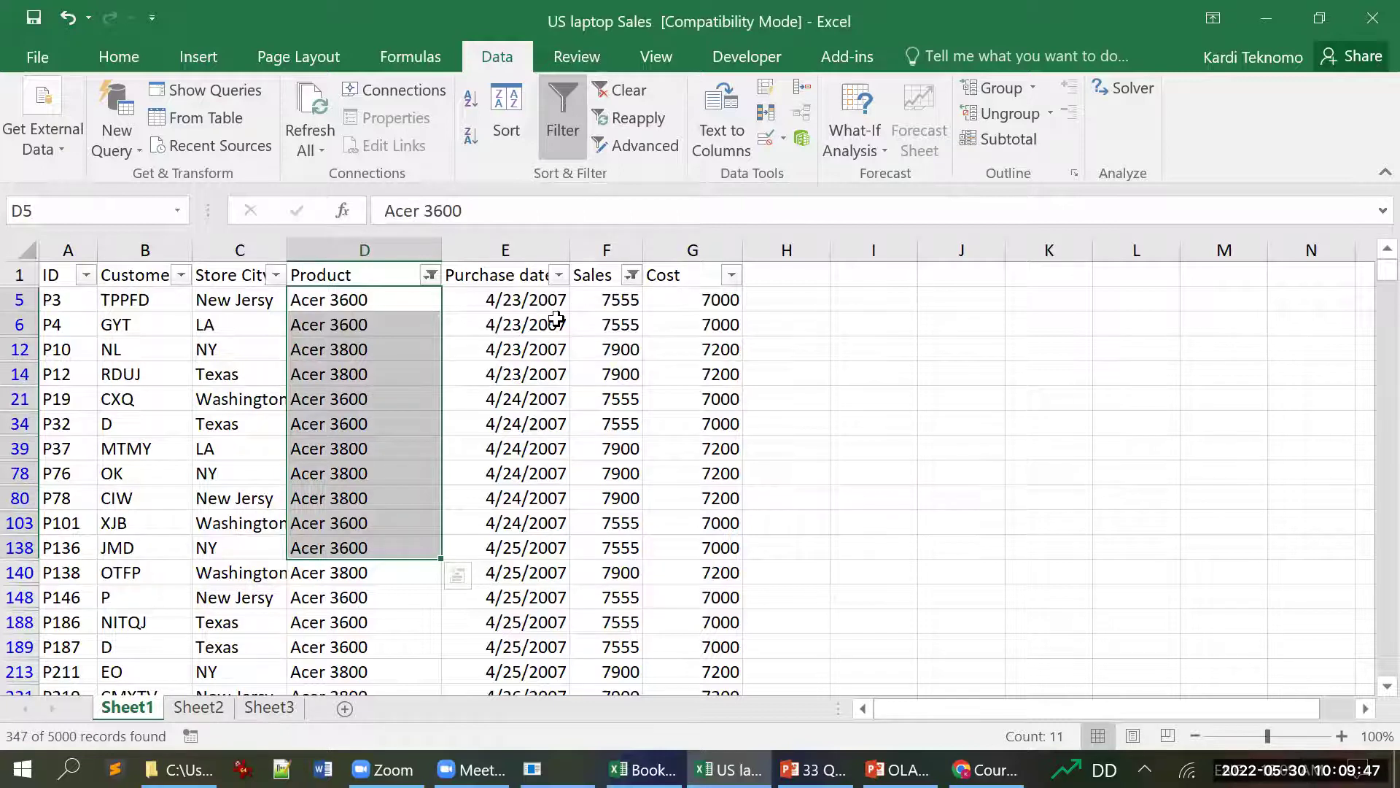
left_click(590, 403)
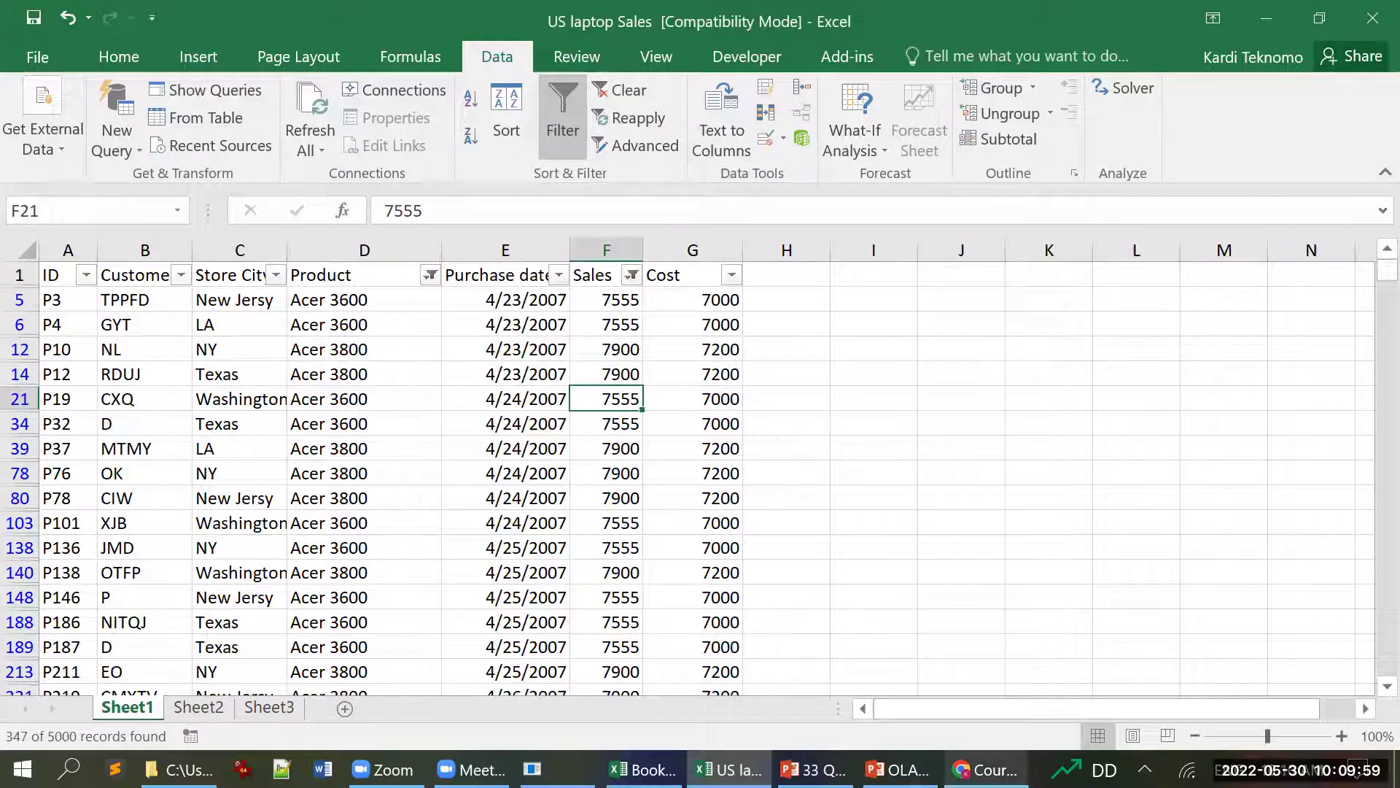
key("alt+Tab")
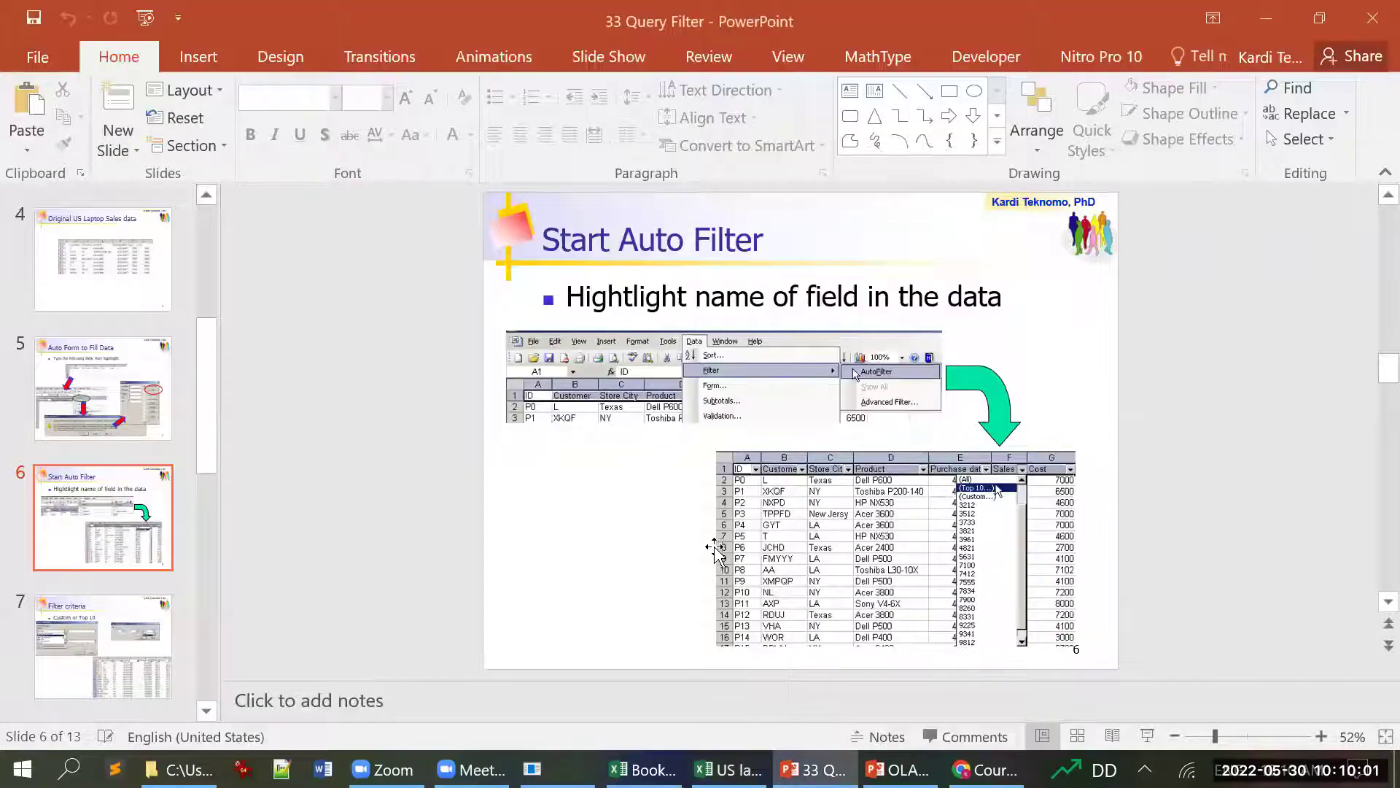
key("Page_Down")
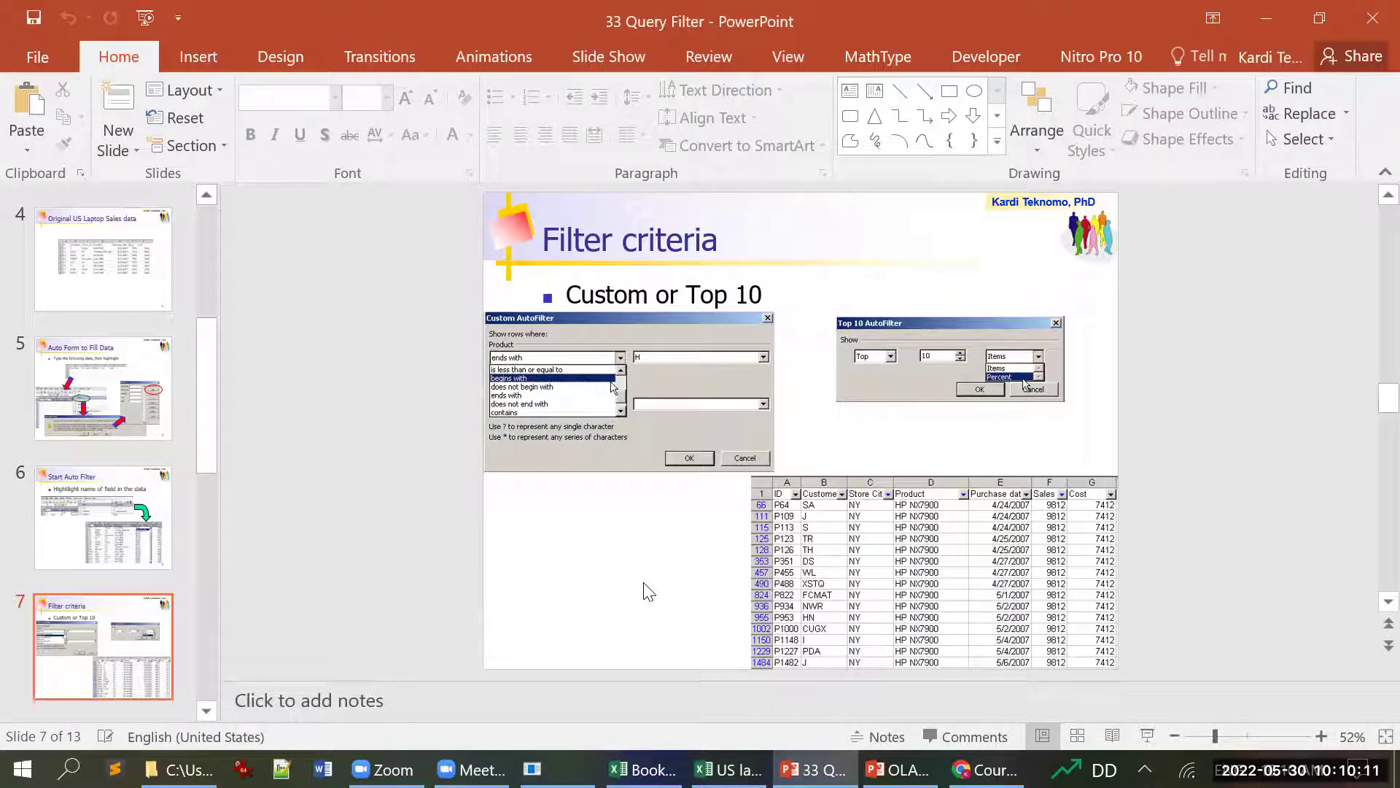
- Switch back to the US laptop Sales workbook in Excel and filter the Sales column to the top 10 items
left_click(729, 769)
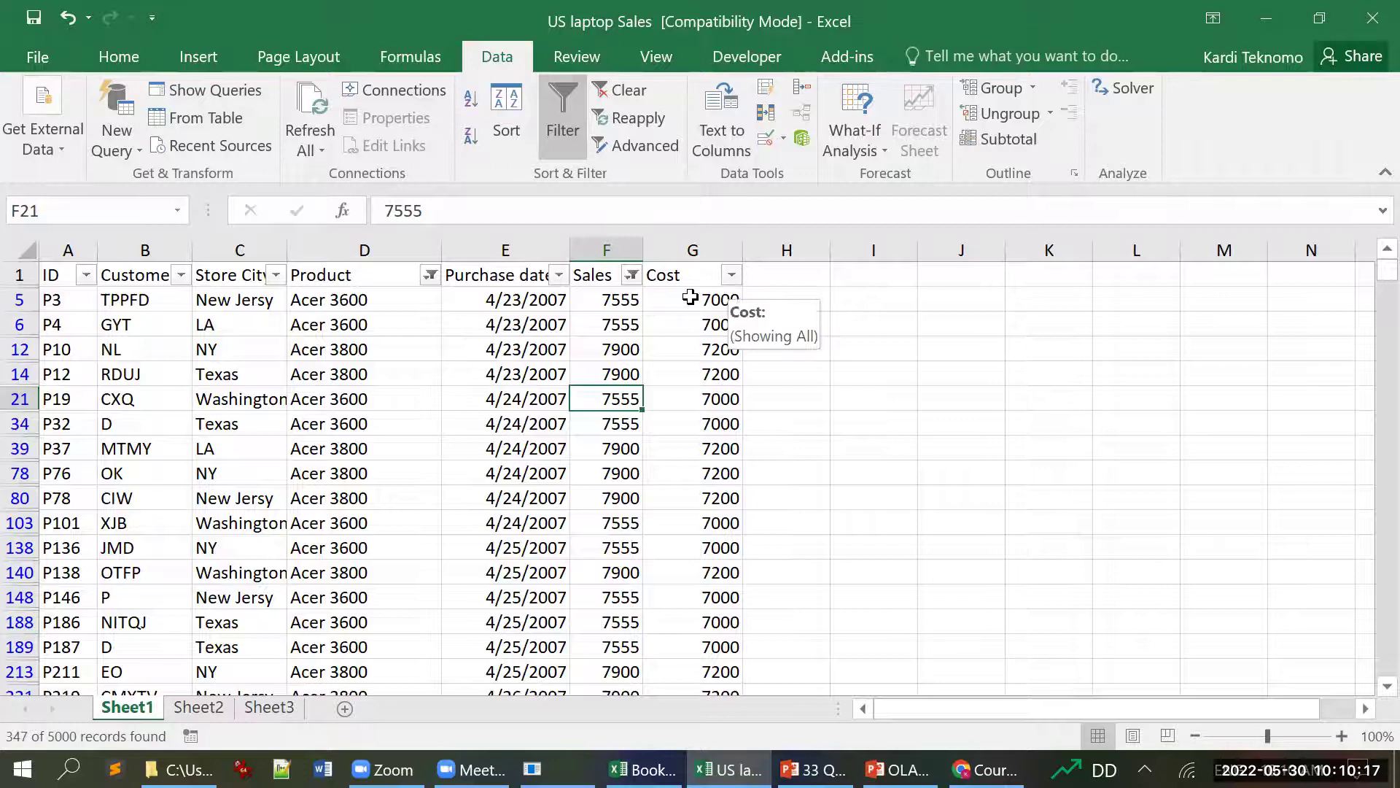
left_click(632, 276)
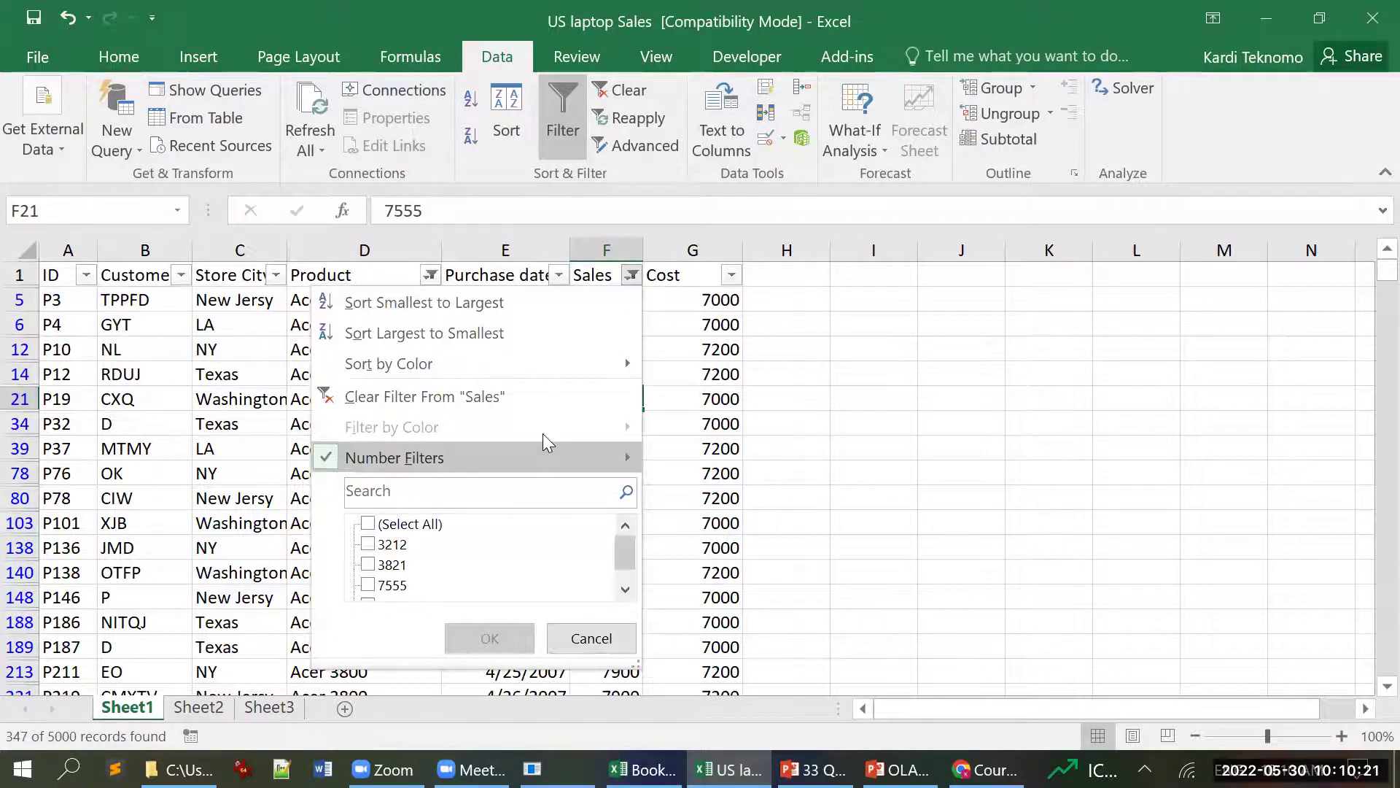
mouse_move(582, 442)
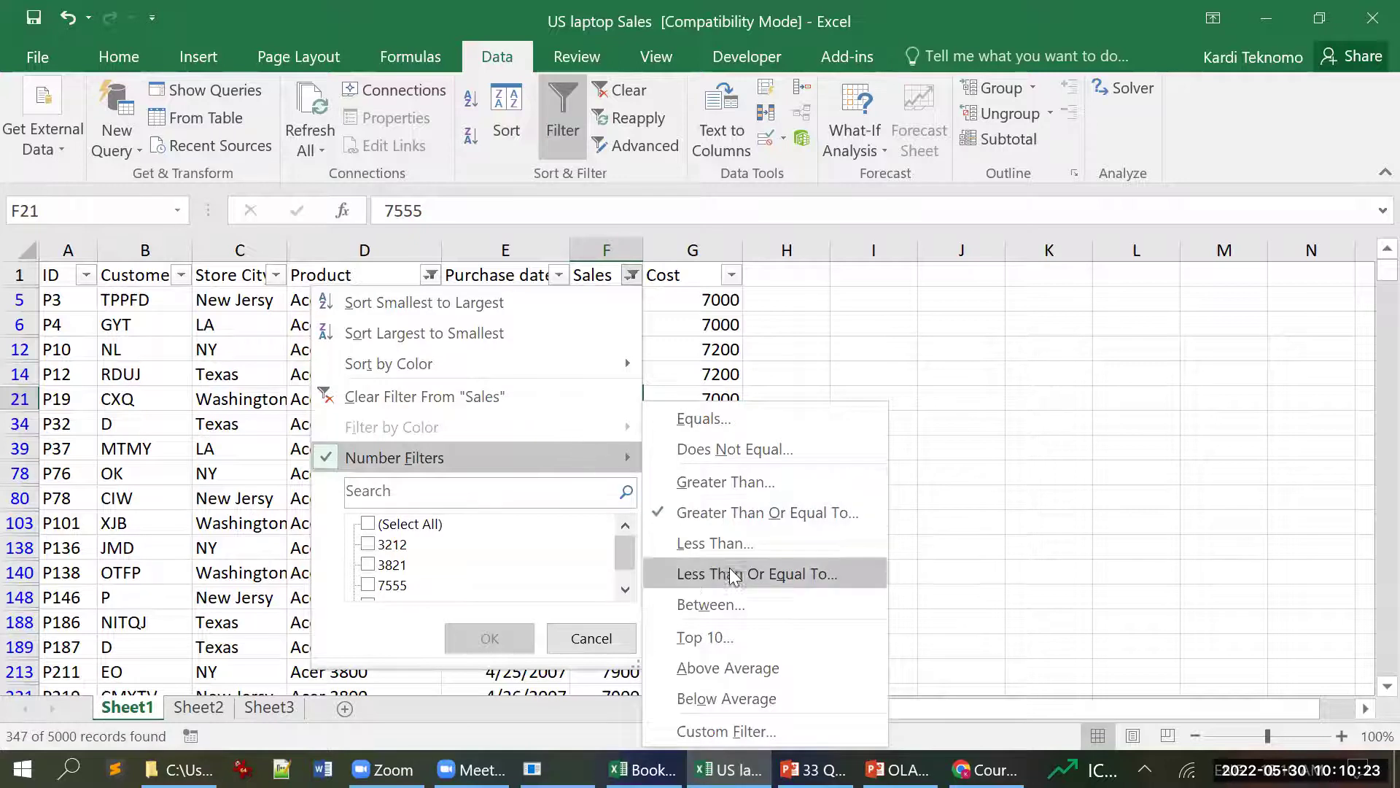
left_click(728, 635)
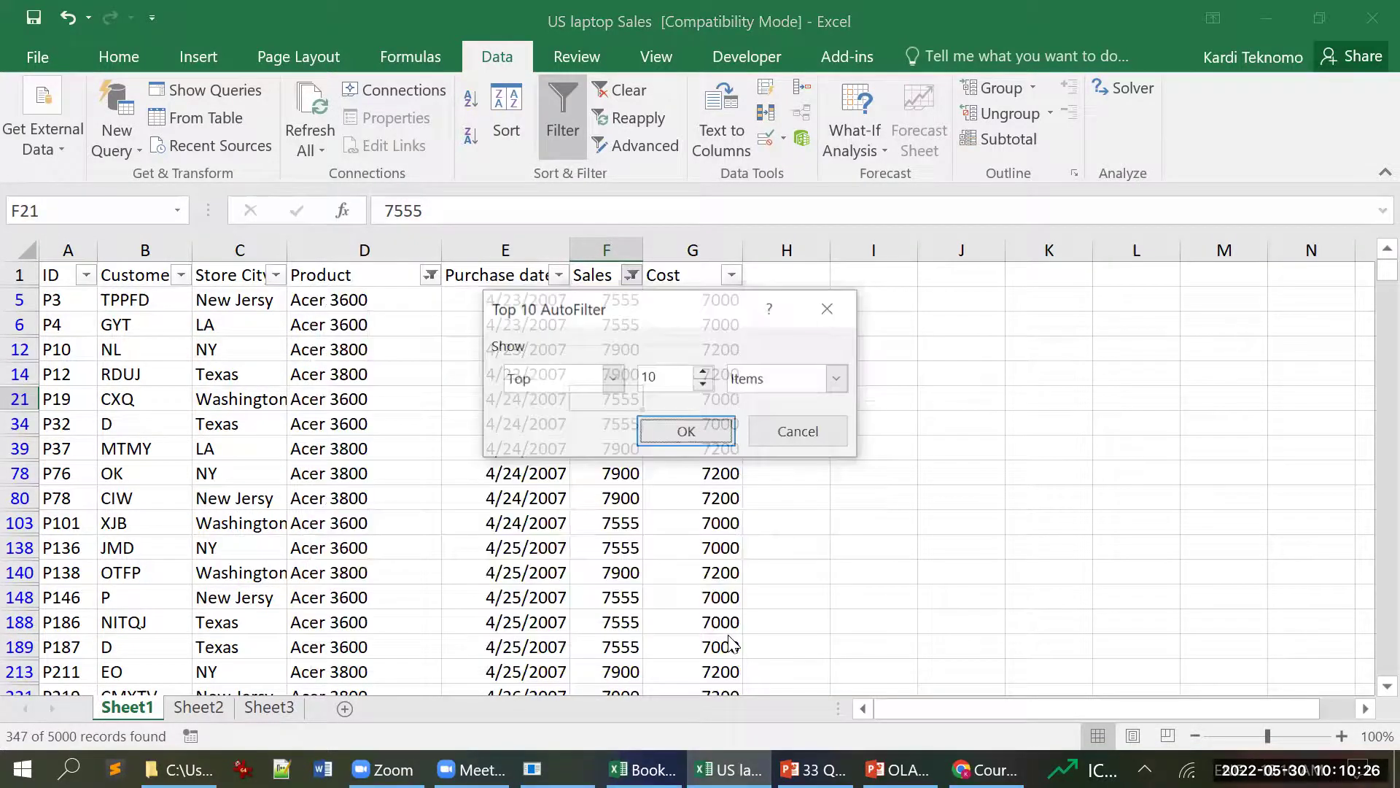
left_click(839, 382)
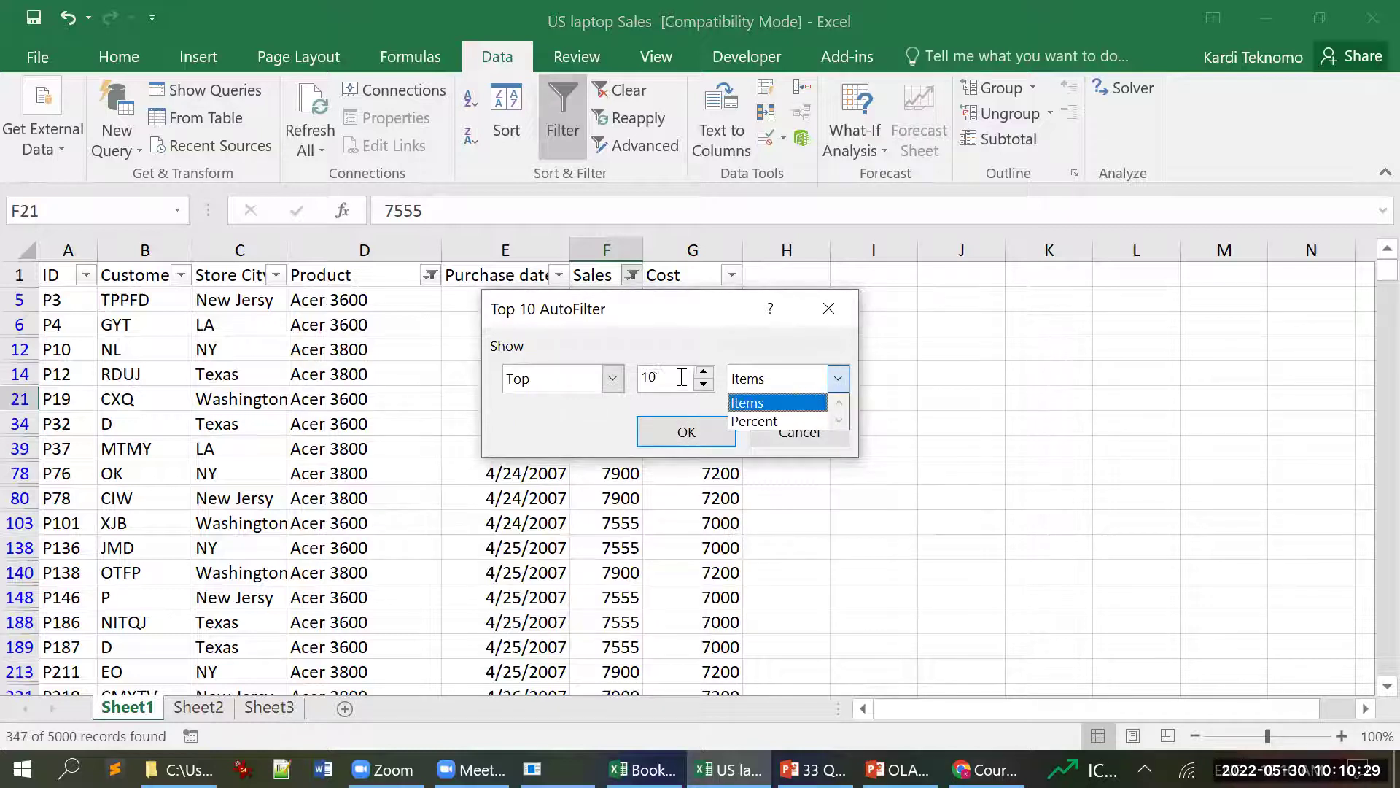
left_click(747, 405)
left_click(673, 430)
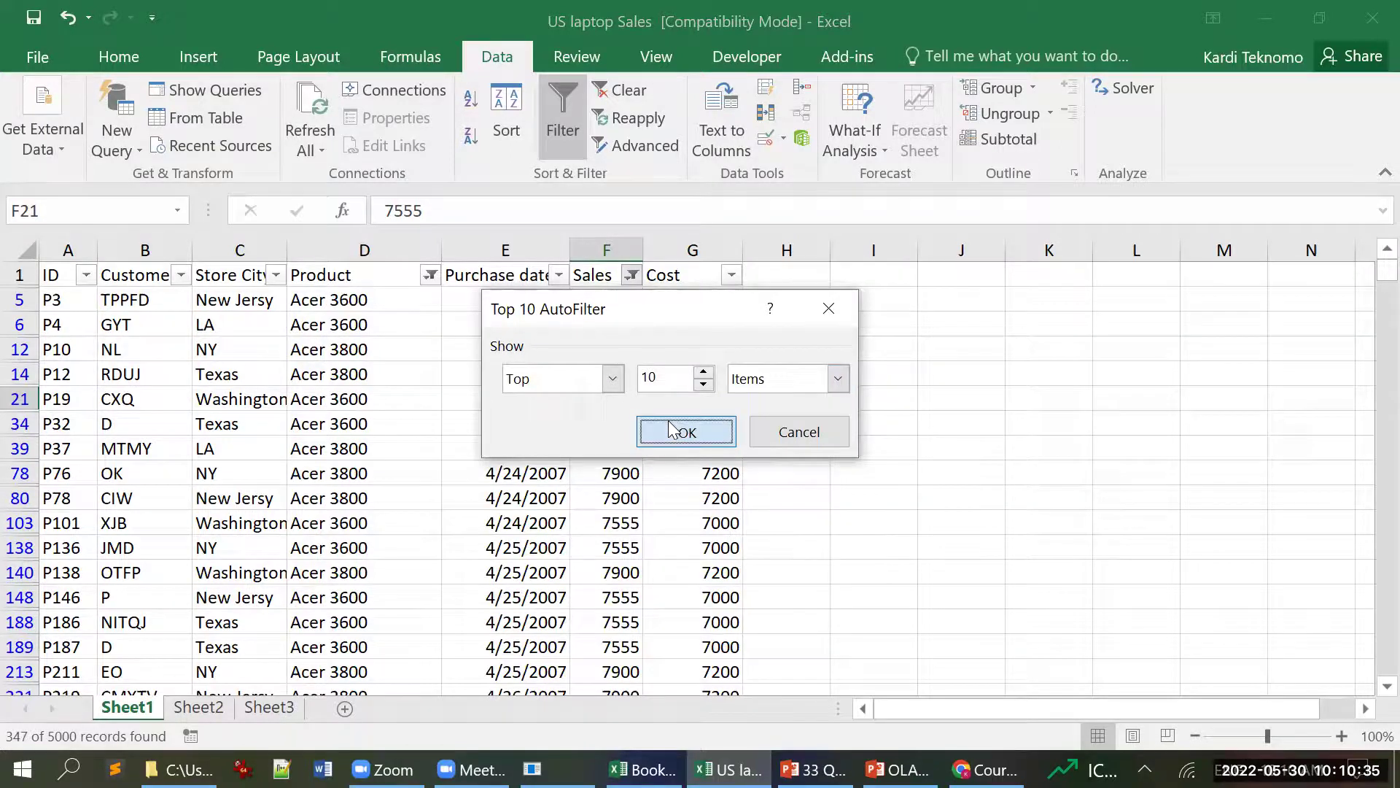
left_click(640, 275)
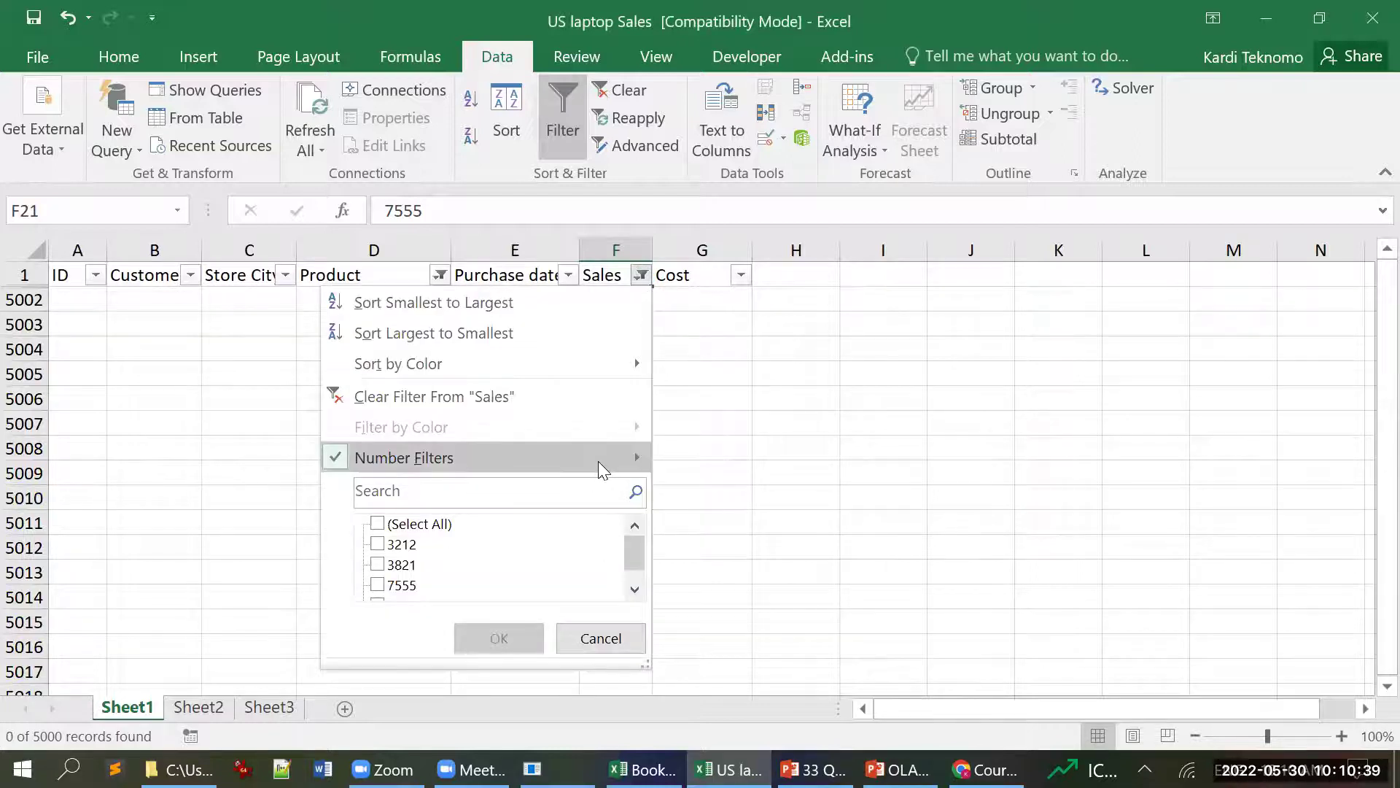
mouse_move(622, 463)
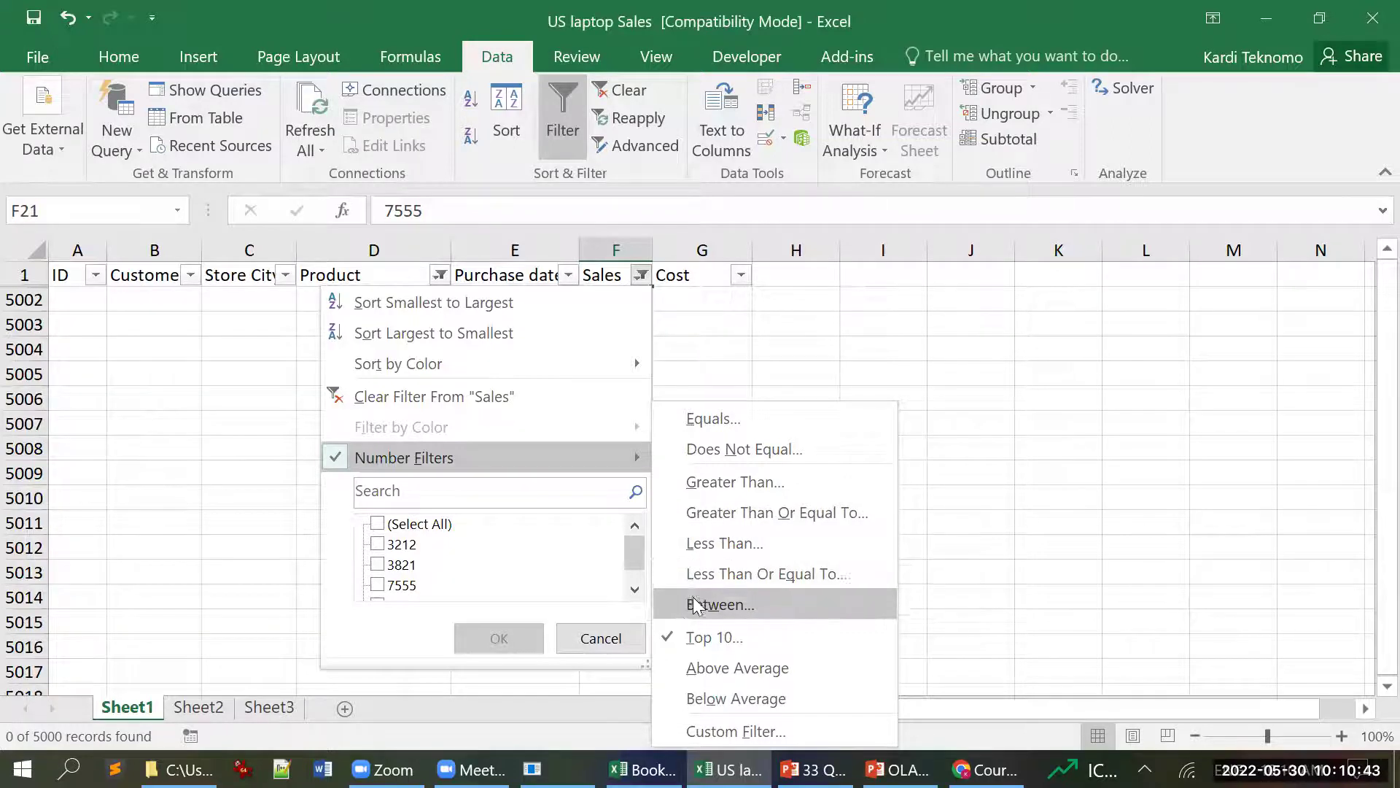
left_click(599, 640)
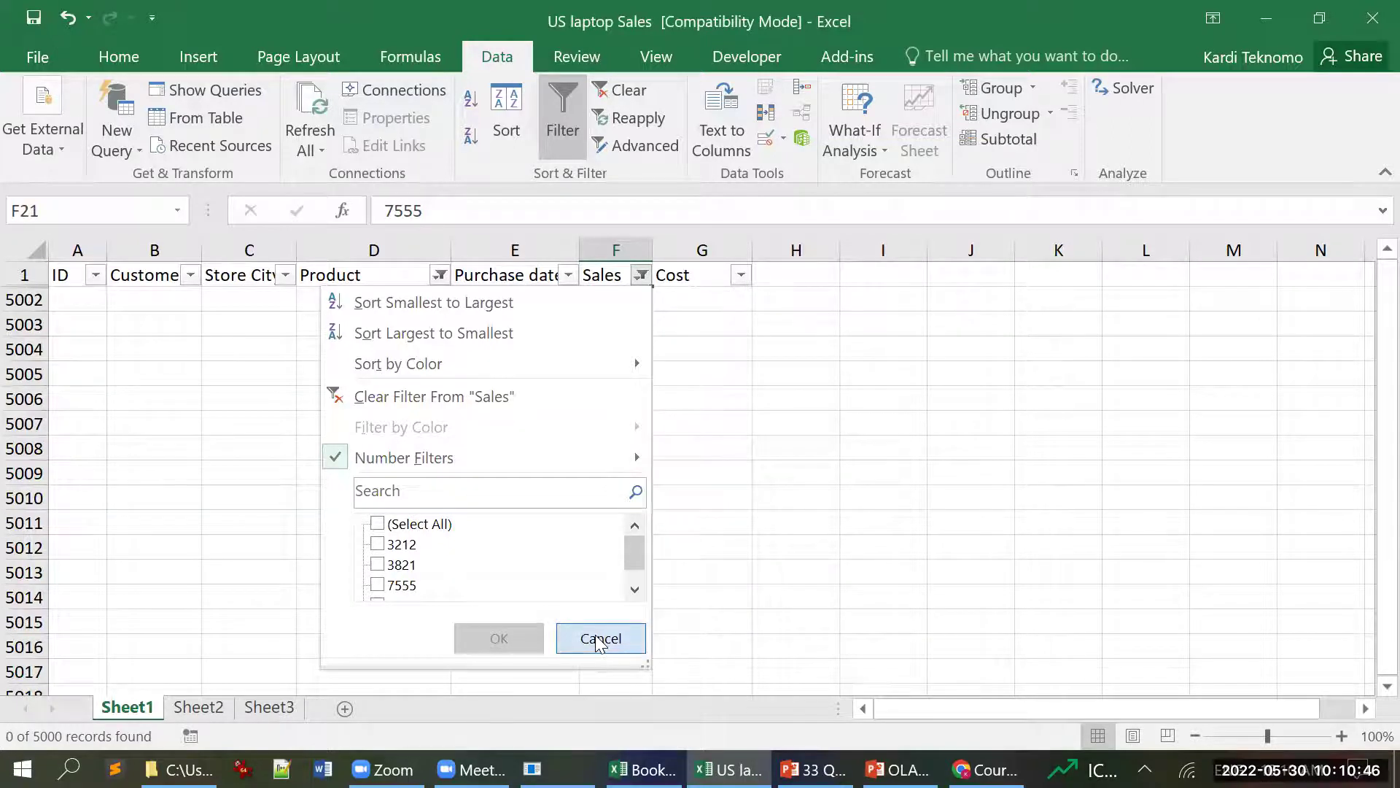
- Select all products in the Product column's filter and review the rows left by the Sales filter
left_click(438, 277)
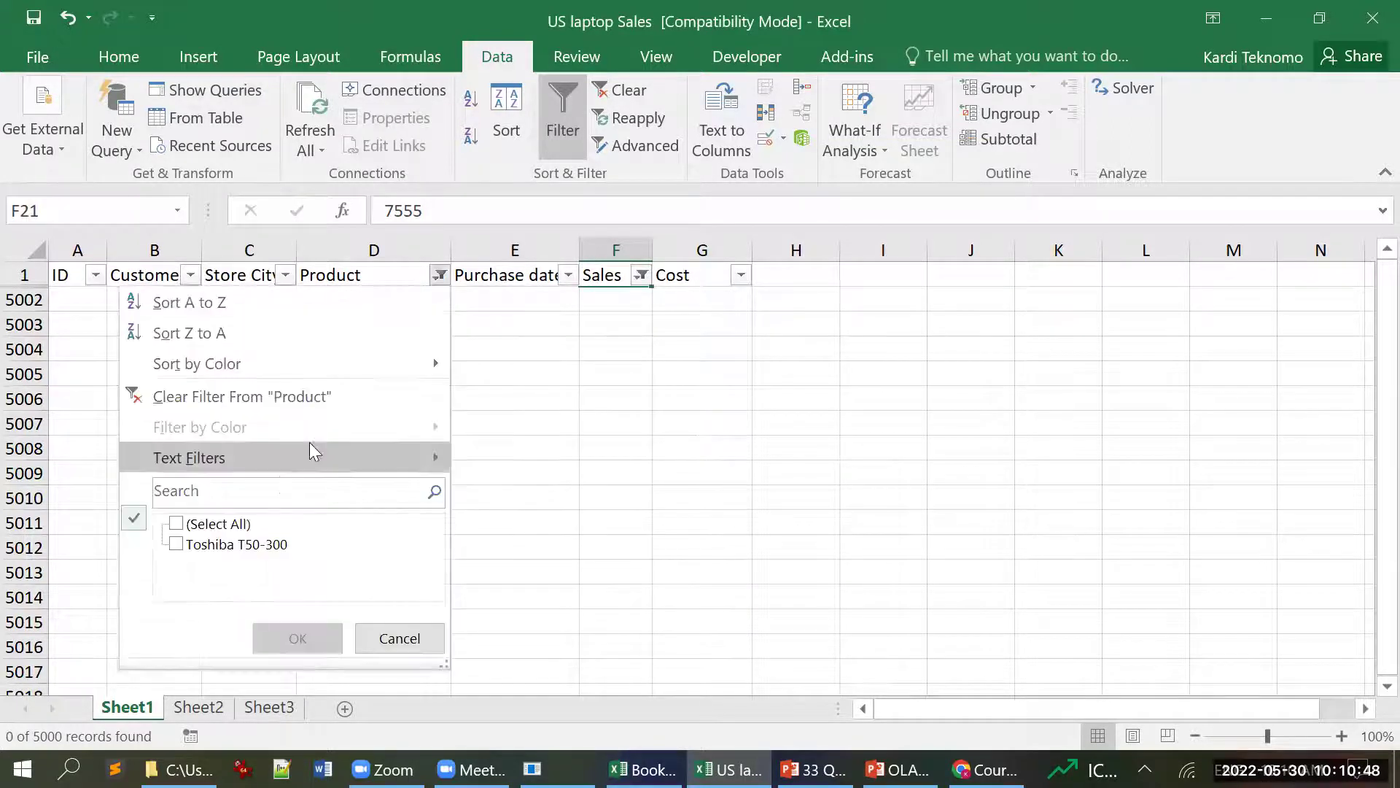
left_click(175, 523)
left_click(297, 637)
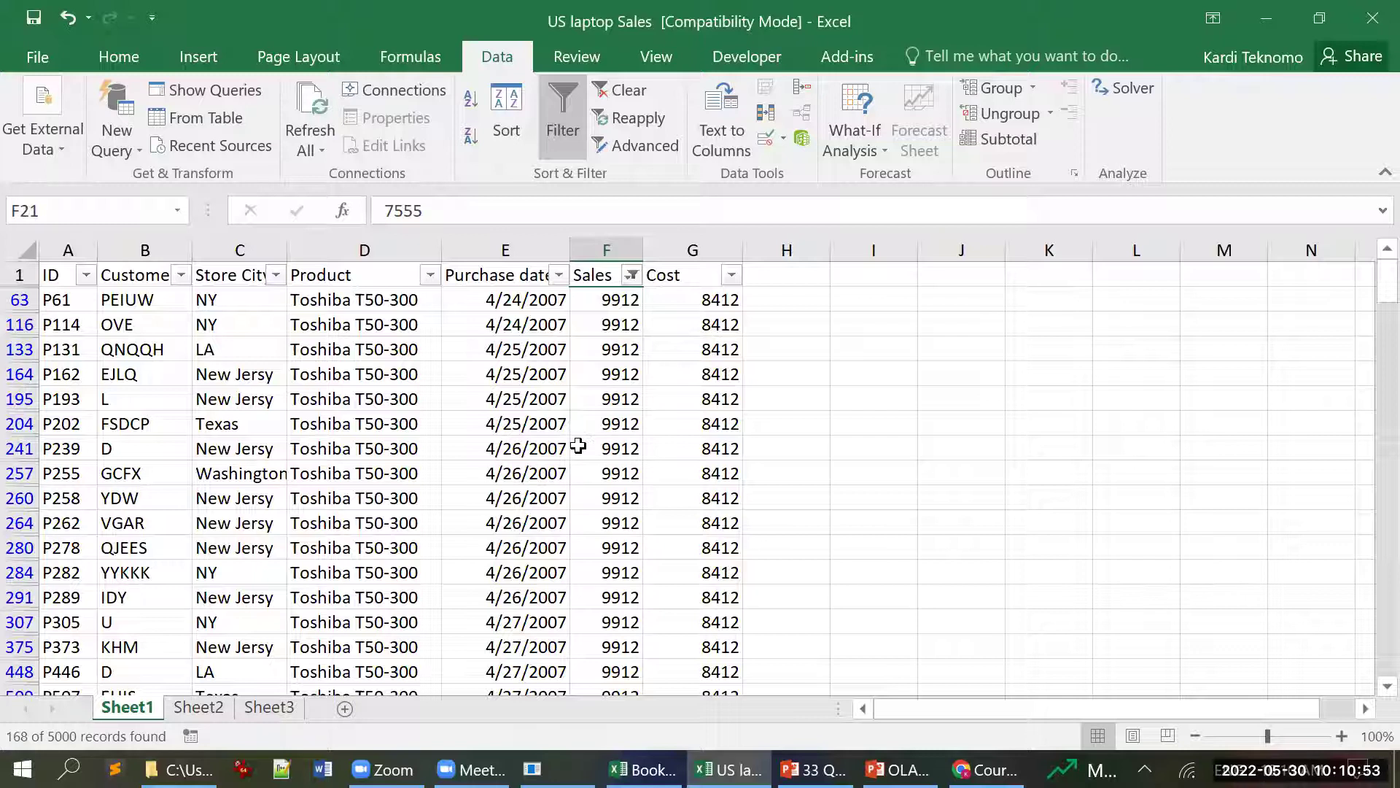
scroll(387, 379, "down", 4)
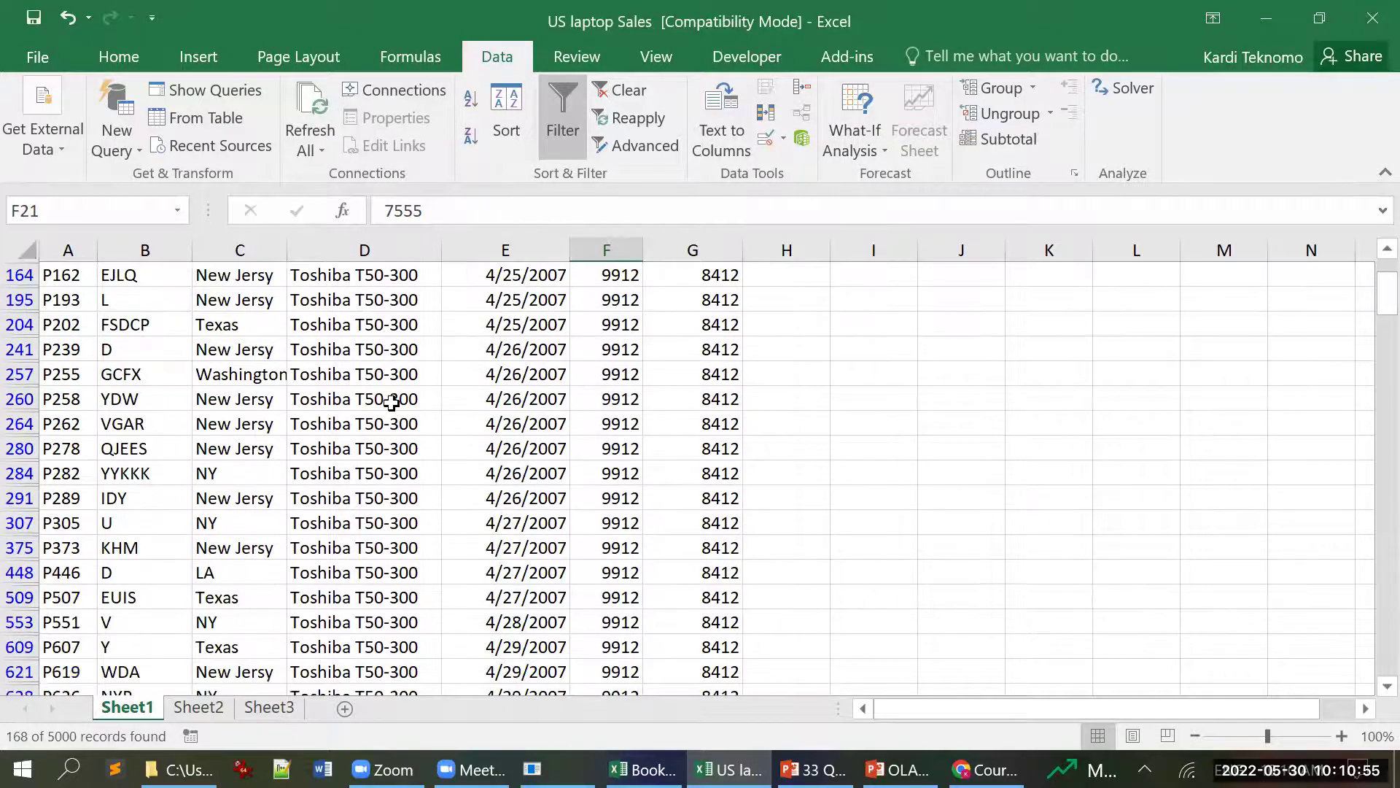
scroll(400, 438, "up", 2)
scroll(401, 436, "up", 3)
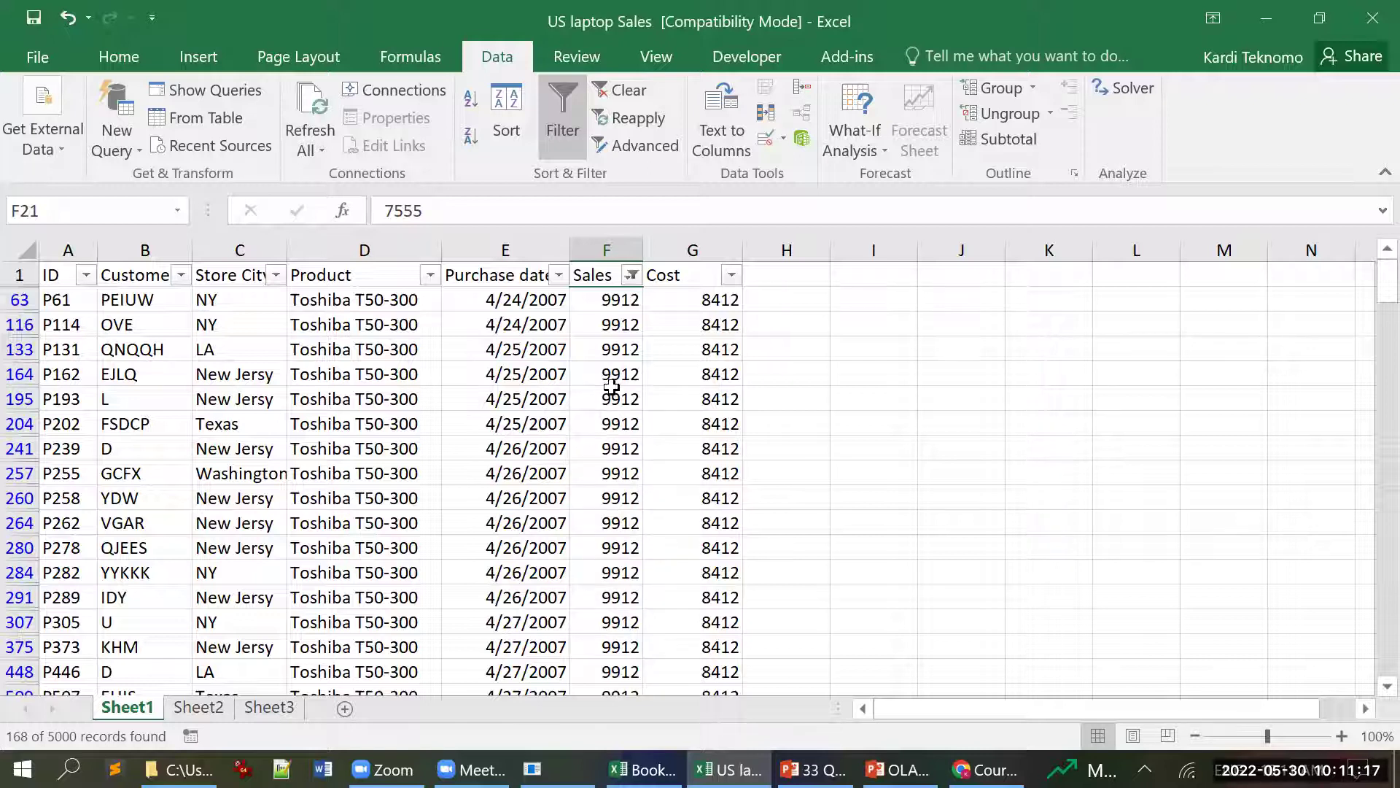
- Switch to the 33 Query Filter presentation in PowerPoint and go to the Advance Filter slide
left_click(635, 280)
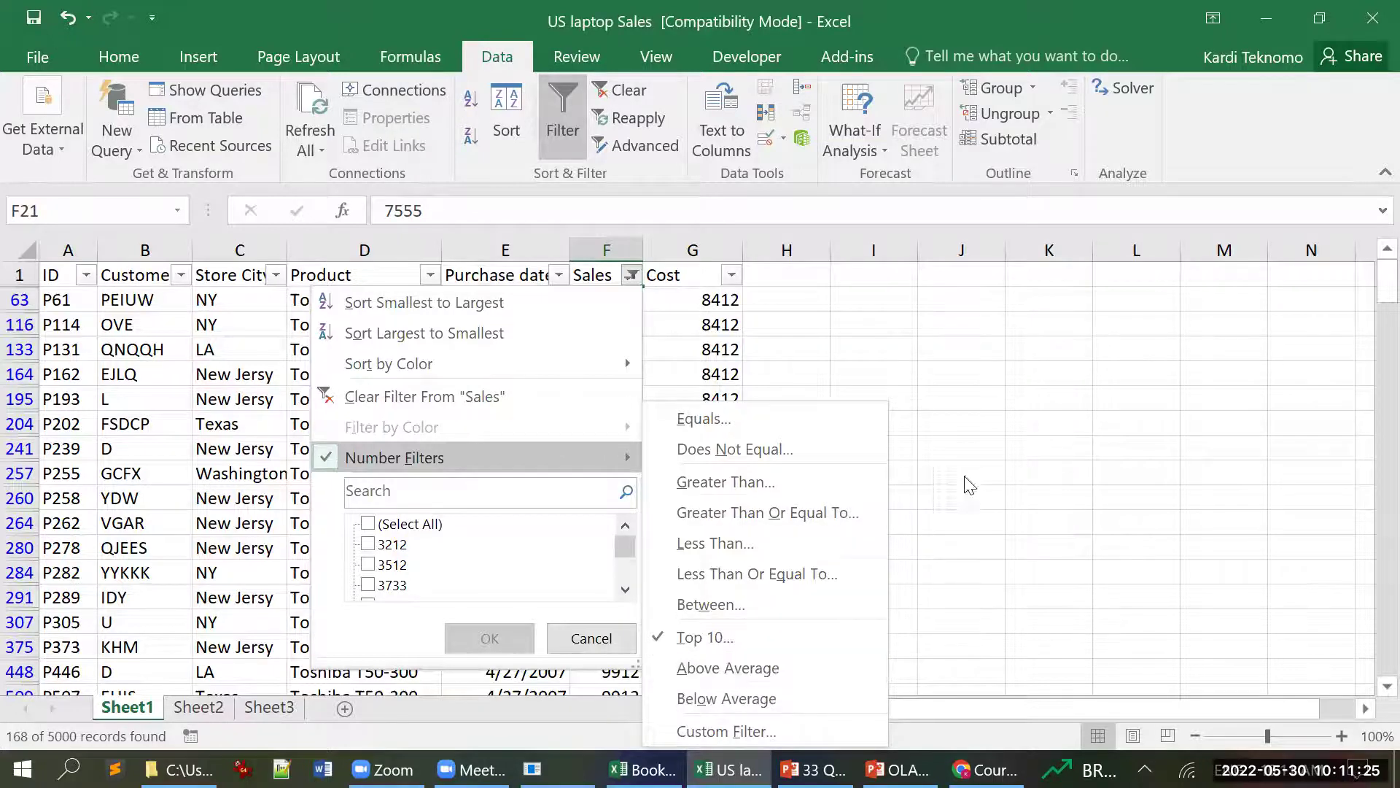
left_click(1011, 480)
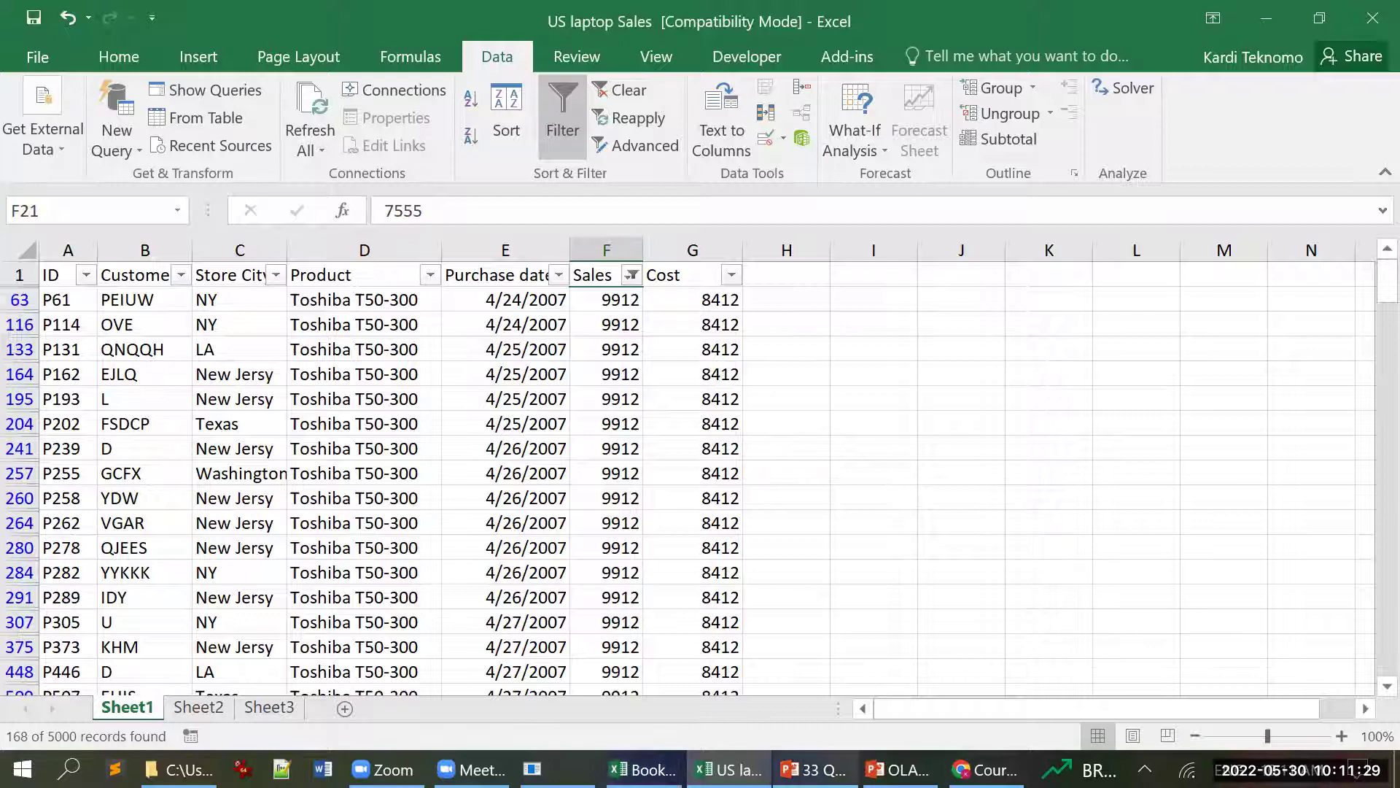
left_click(812, 769)
scroll(696, 501, "down", 1)
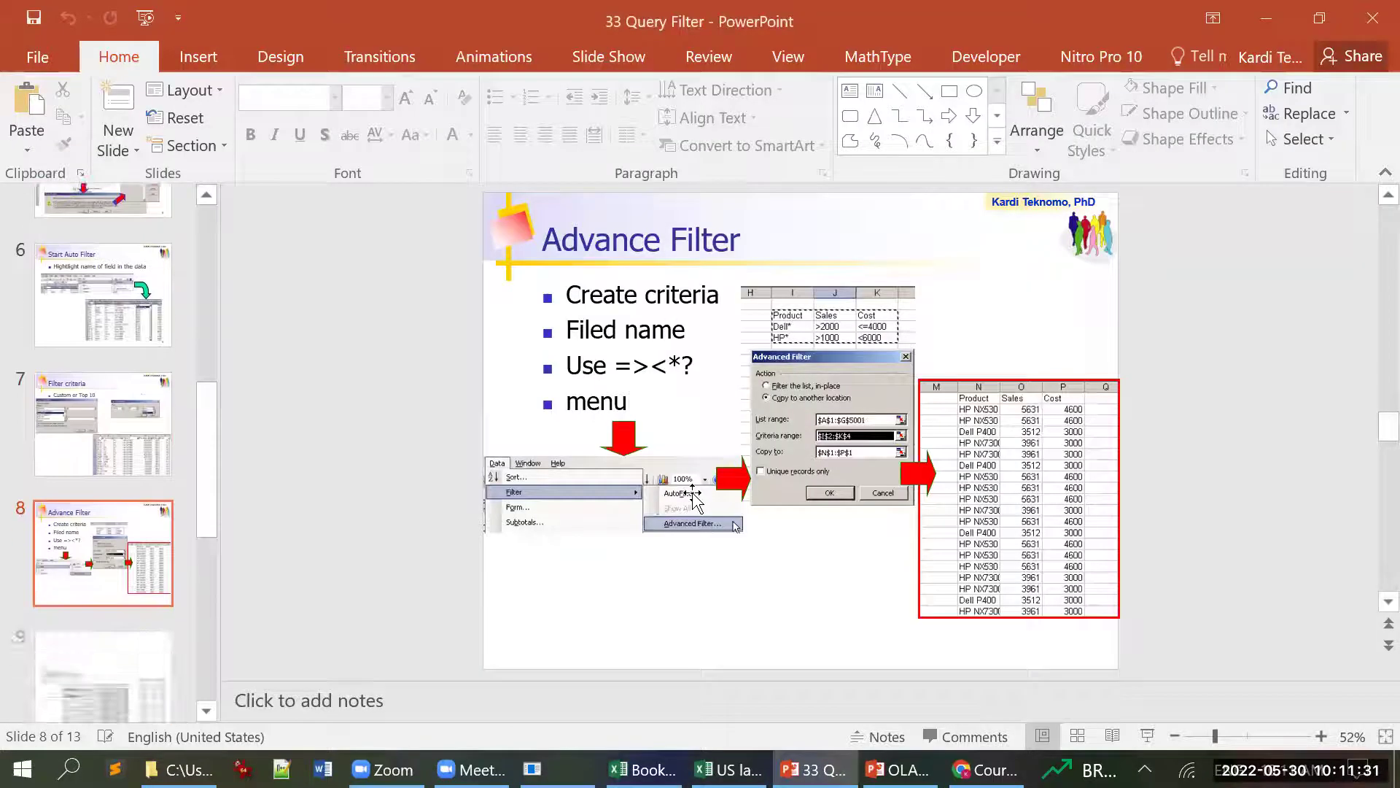
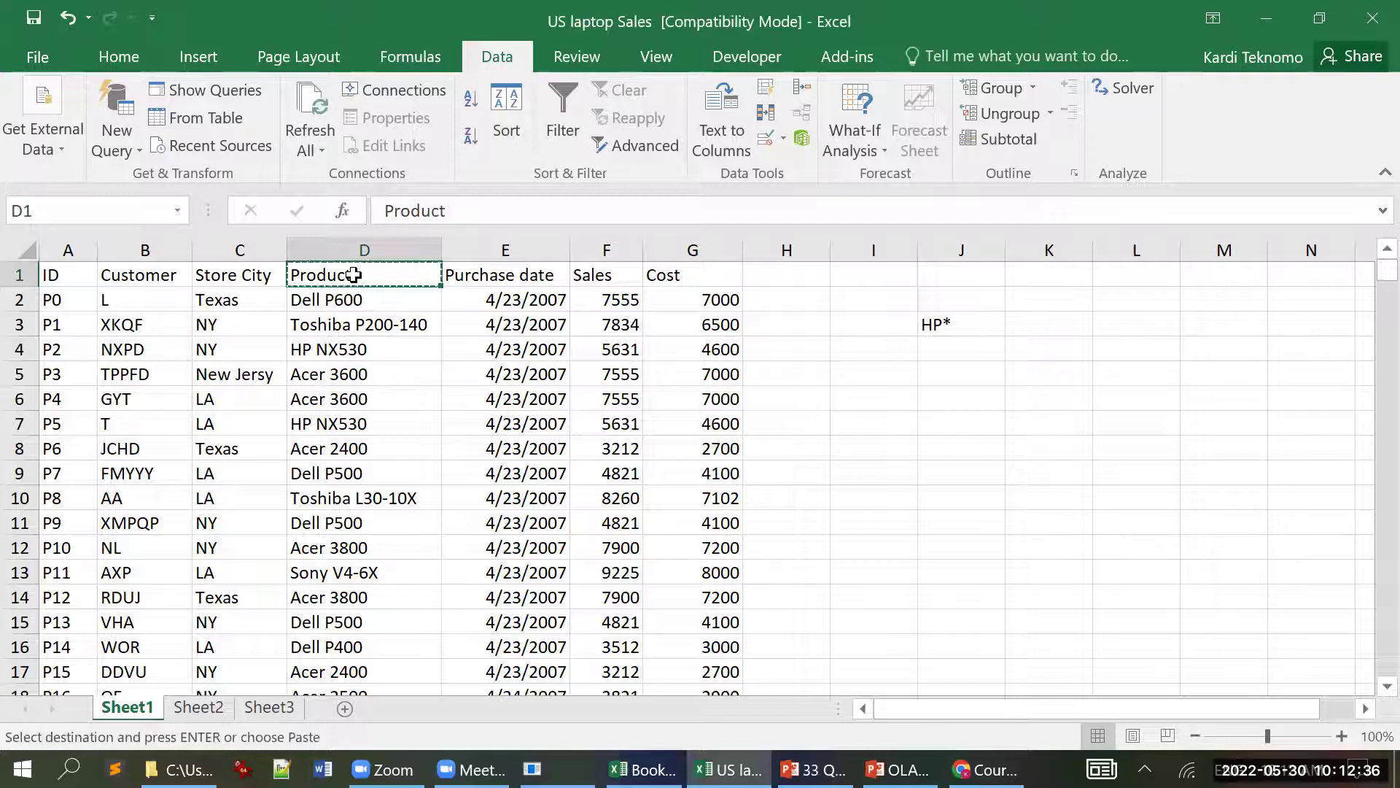
- Paste the copied Product header into cell J2, above the HP* criterion
key("Right")
key("Right")
key("Right")
key("Right")
key("Right")
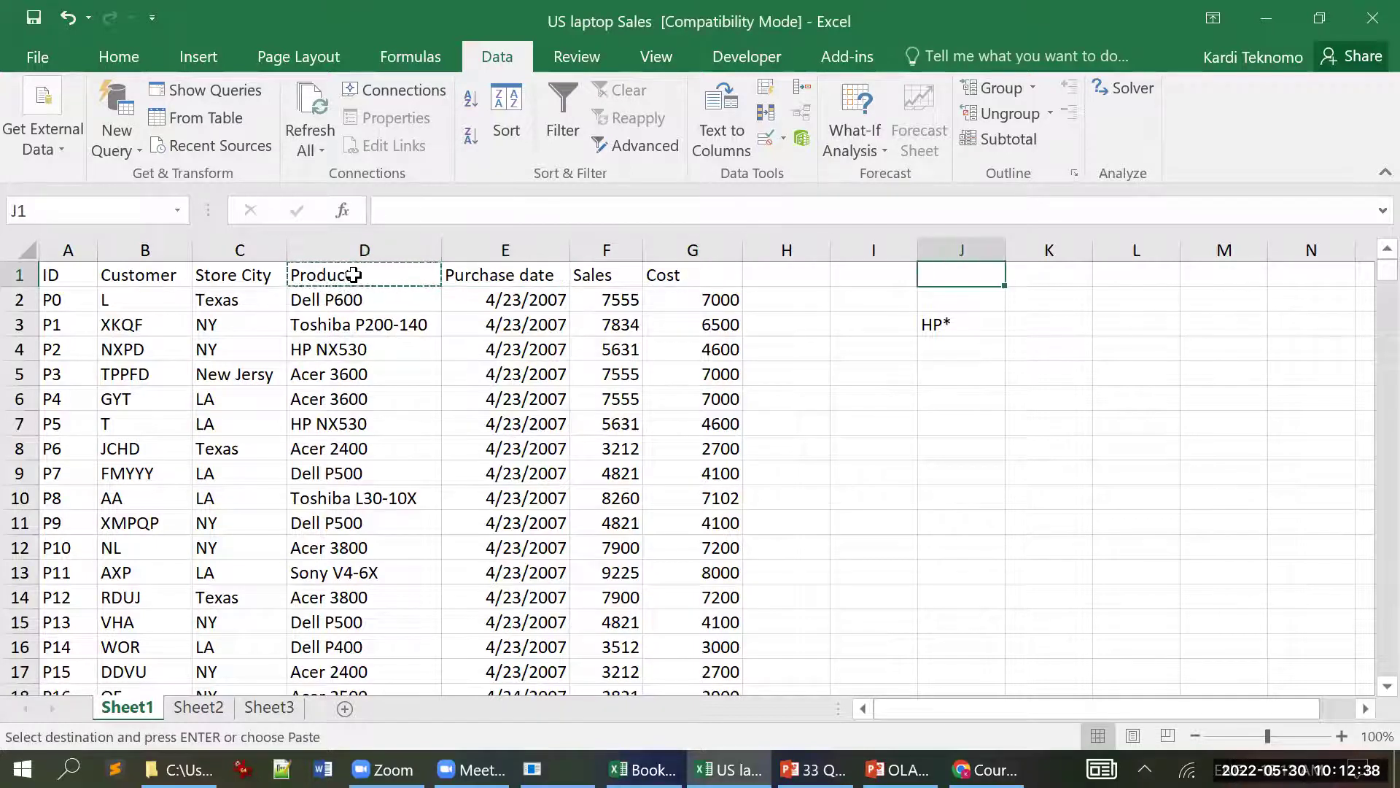
key("Down")
key("Return")
- Copy the Sales and Cost headers from F1:G1 into K2:L2 beside the Product criteria header
key("Up")
key("Left")
key("Left")
key("Left")
key("Left")
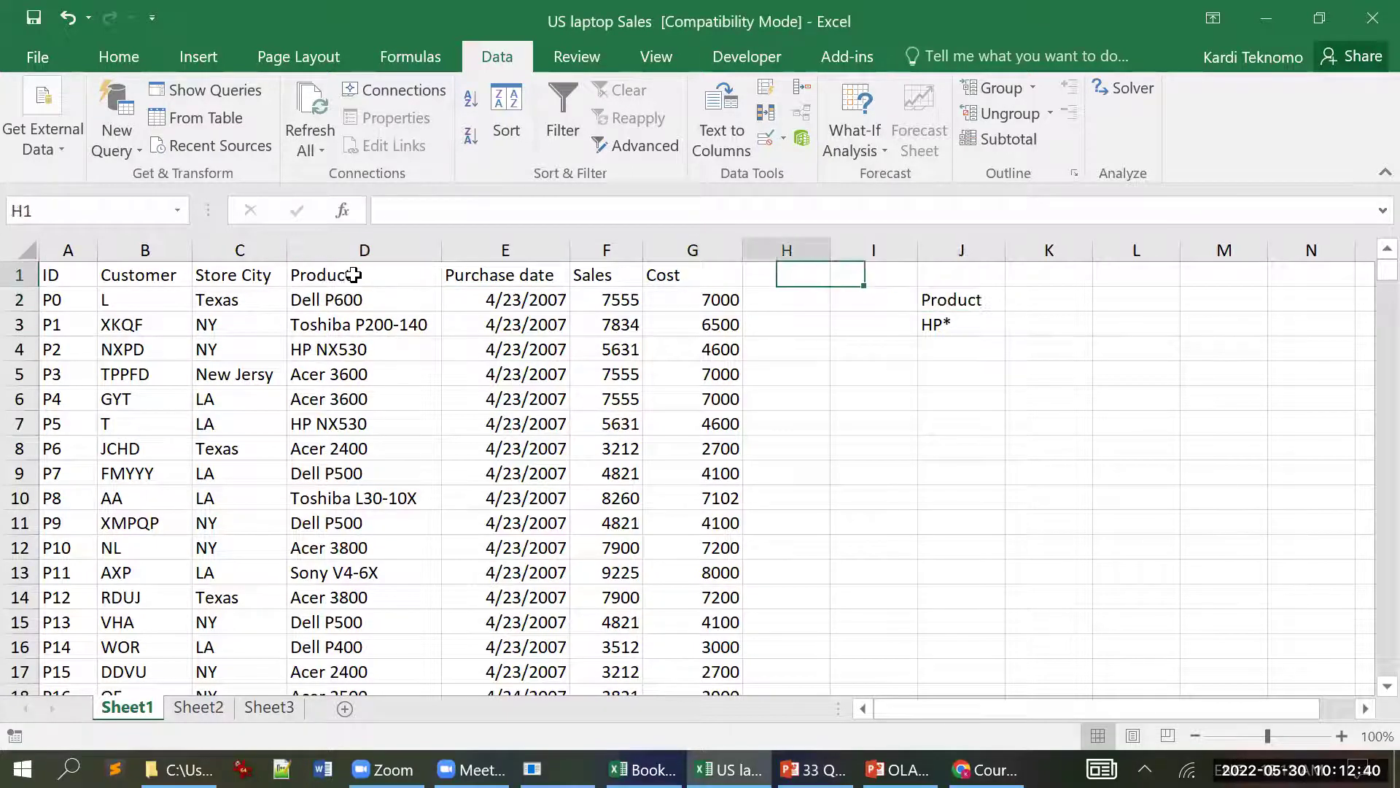
key("shift+Right")
key("ctrl+c")
key("Right")
key("Right")
key("Right")
key("Right")
key("Right")
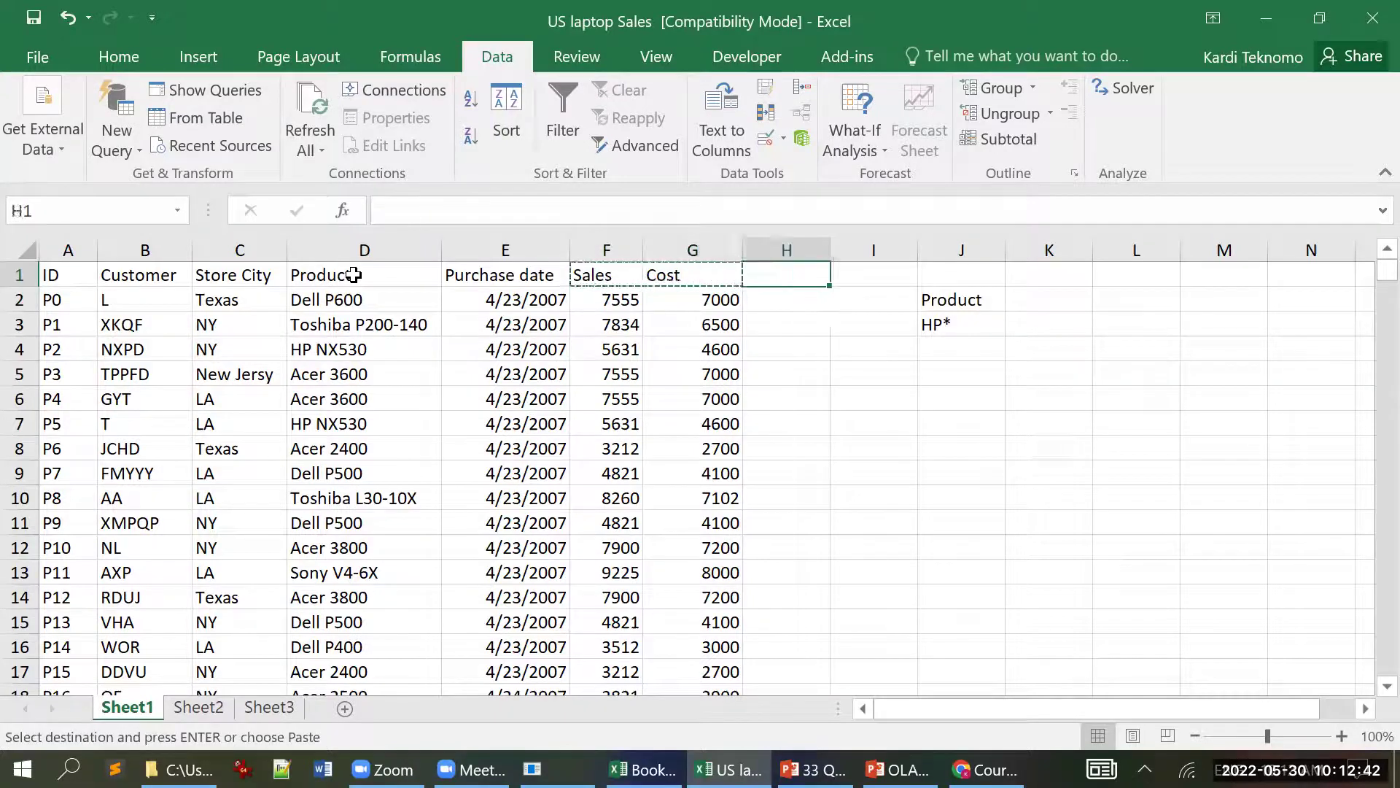
key("Down")
key("Return")
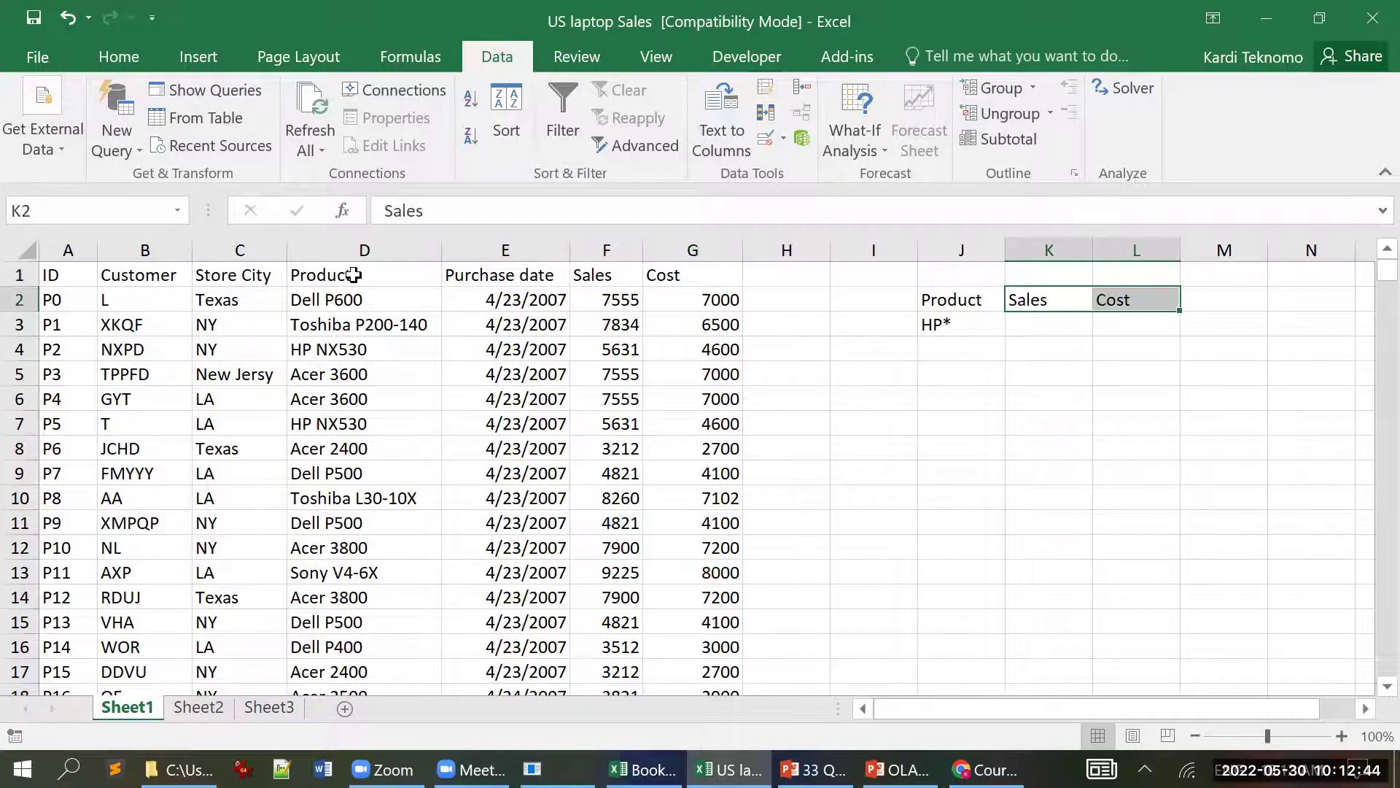
- Enter Acer* as a second Product criterion in cell J4
key("Down")
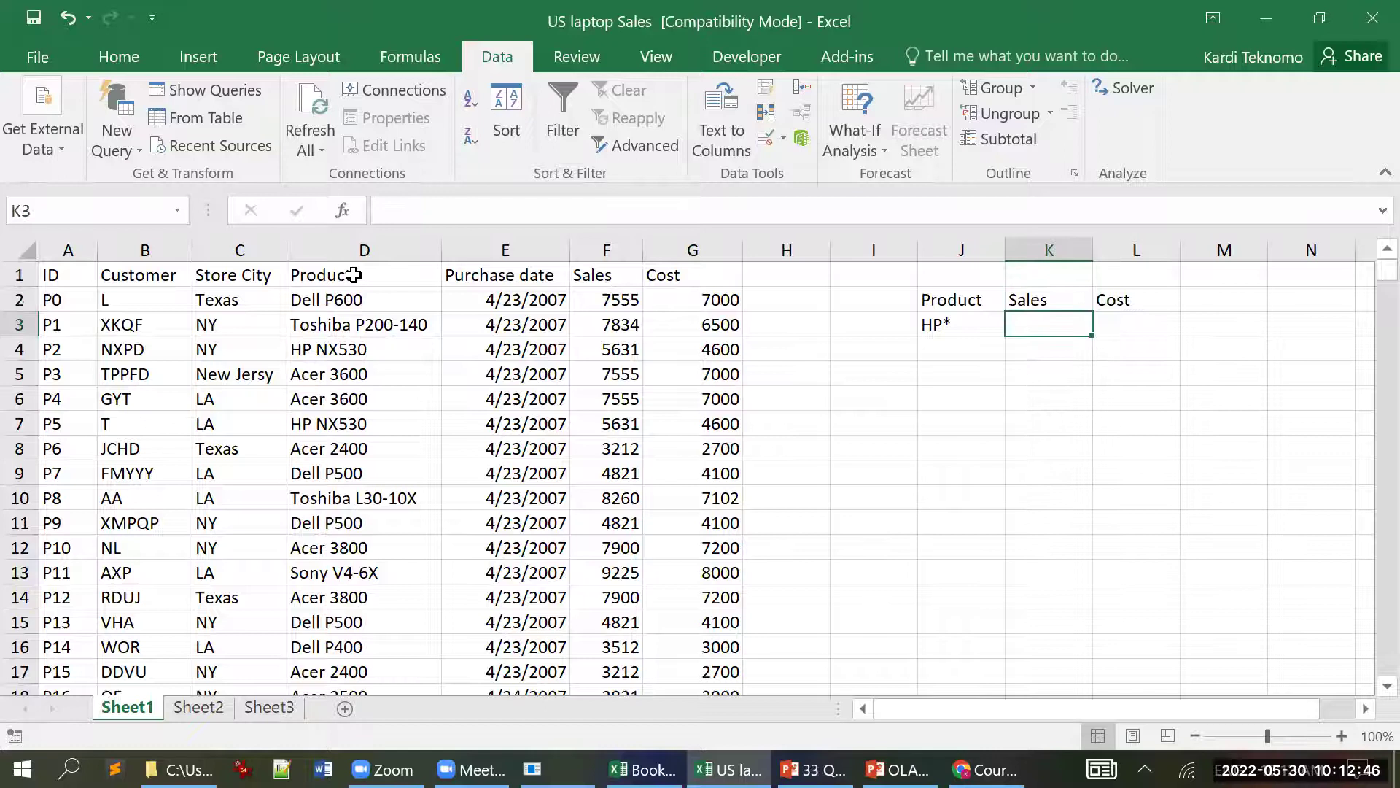
key("Left")
key("Down")
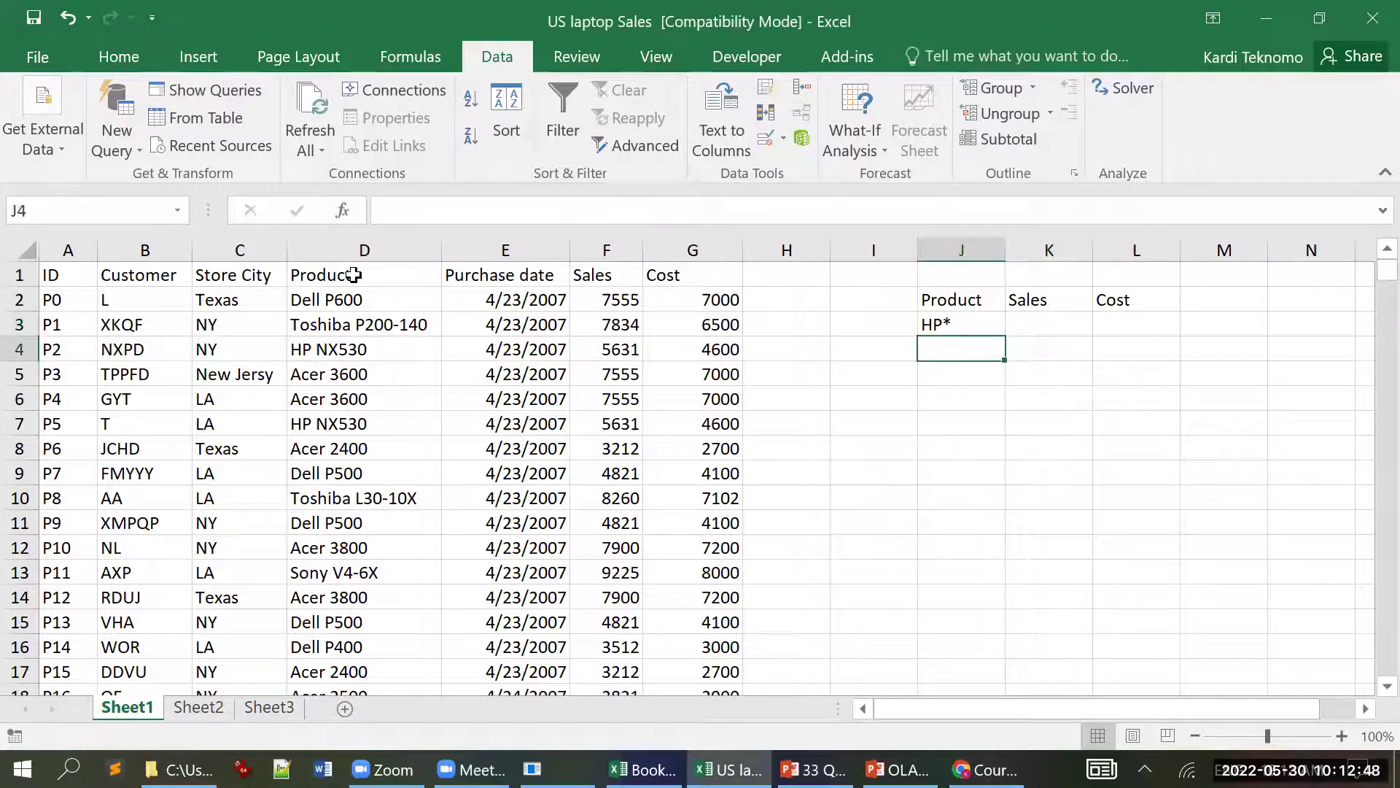
type("AC")
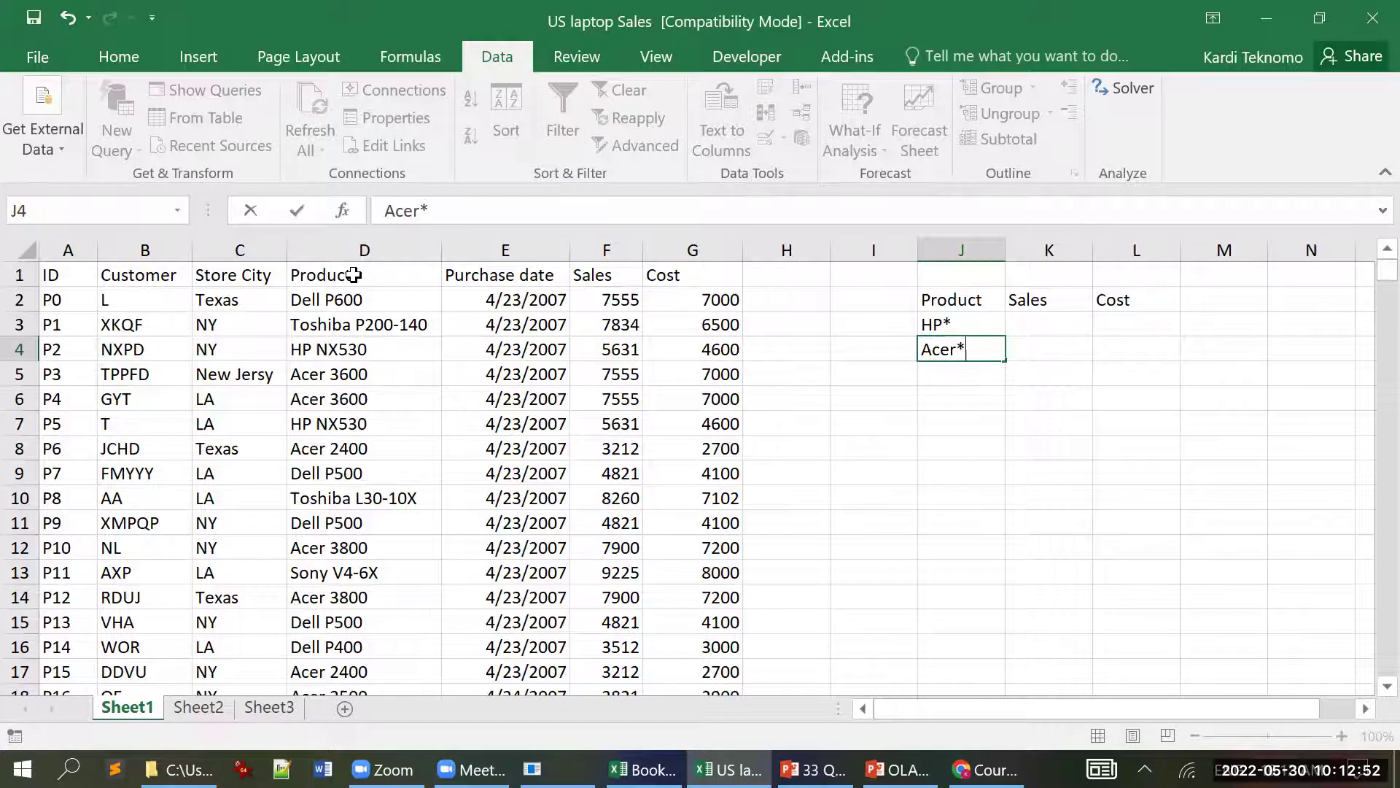
key("Return")
- Select cell K3, check the Advance Filter slide in the 33 Query Filter presentation in PowerPoint, and return to the US laptop Sales workbook
key("Up")
key("Up")
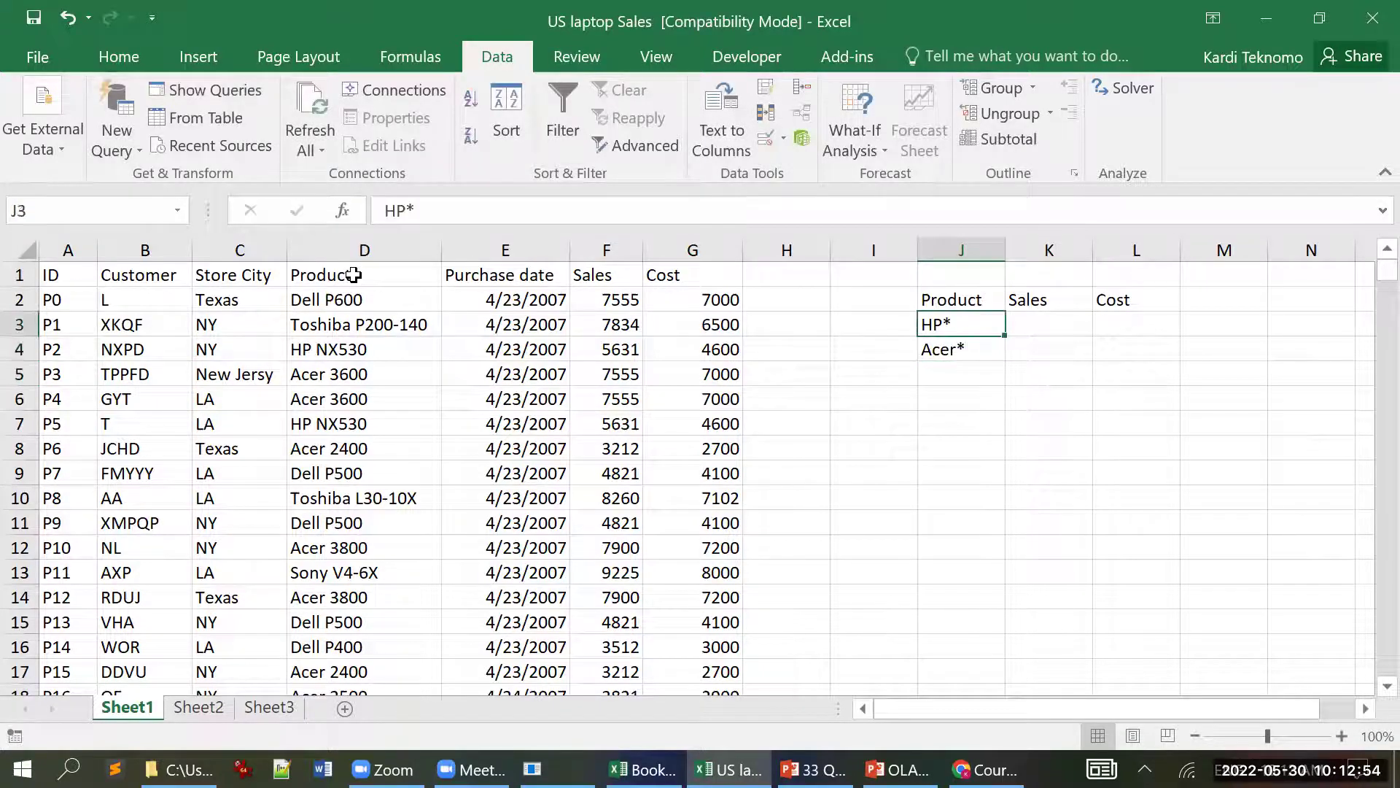
key("Right")
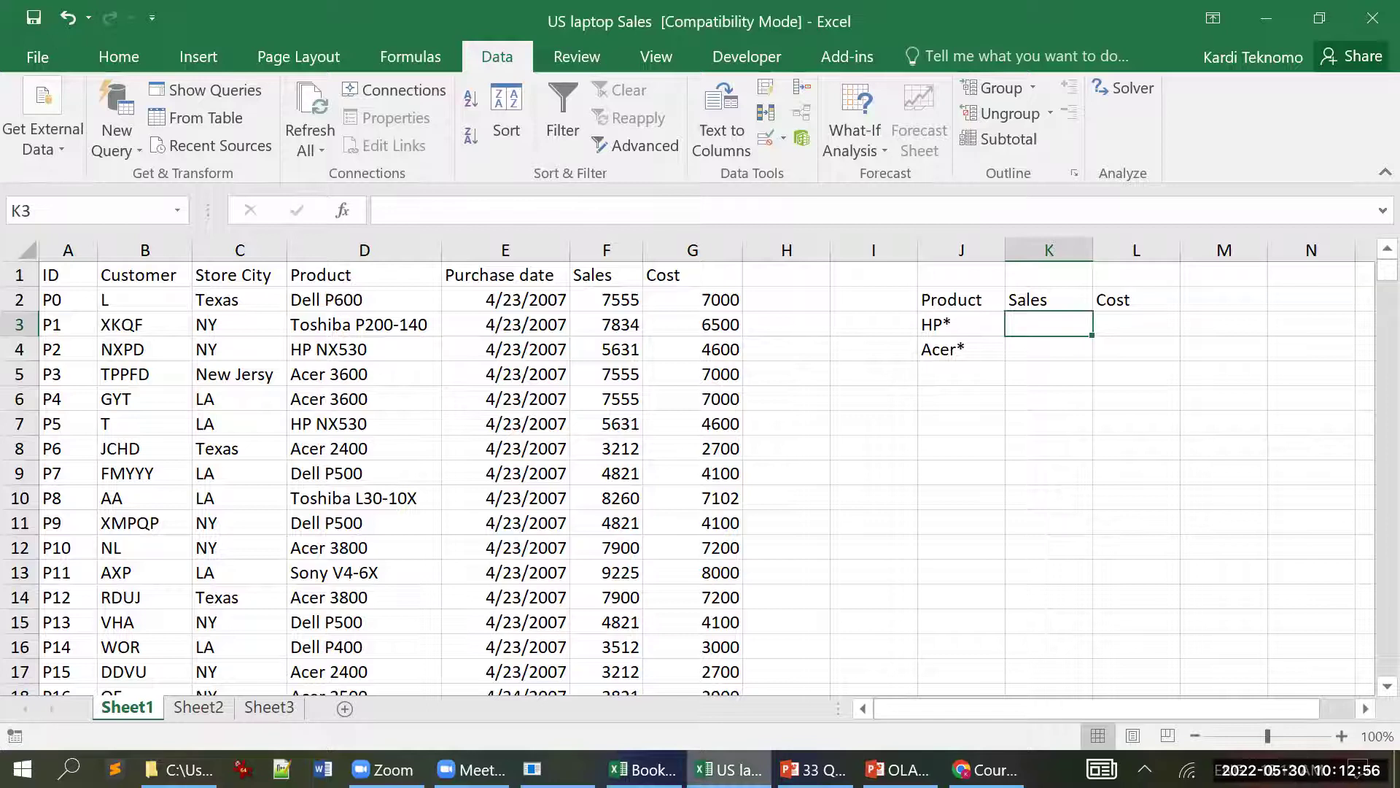
key("alt+Tab")
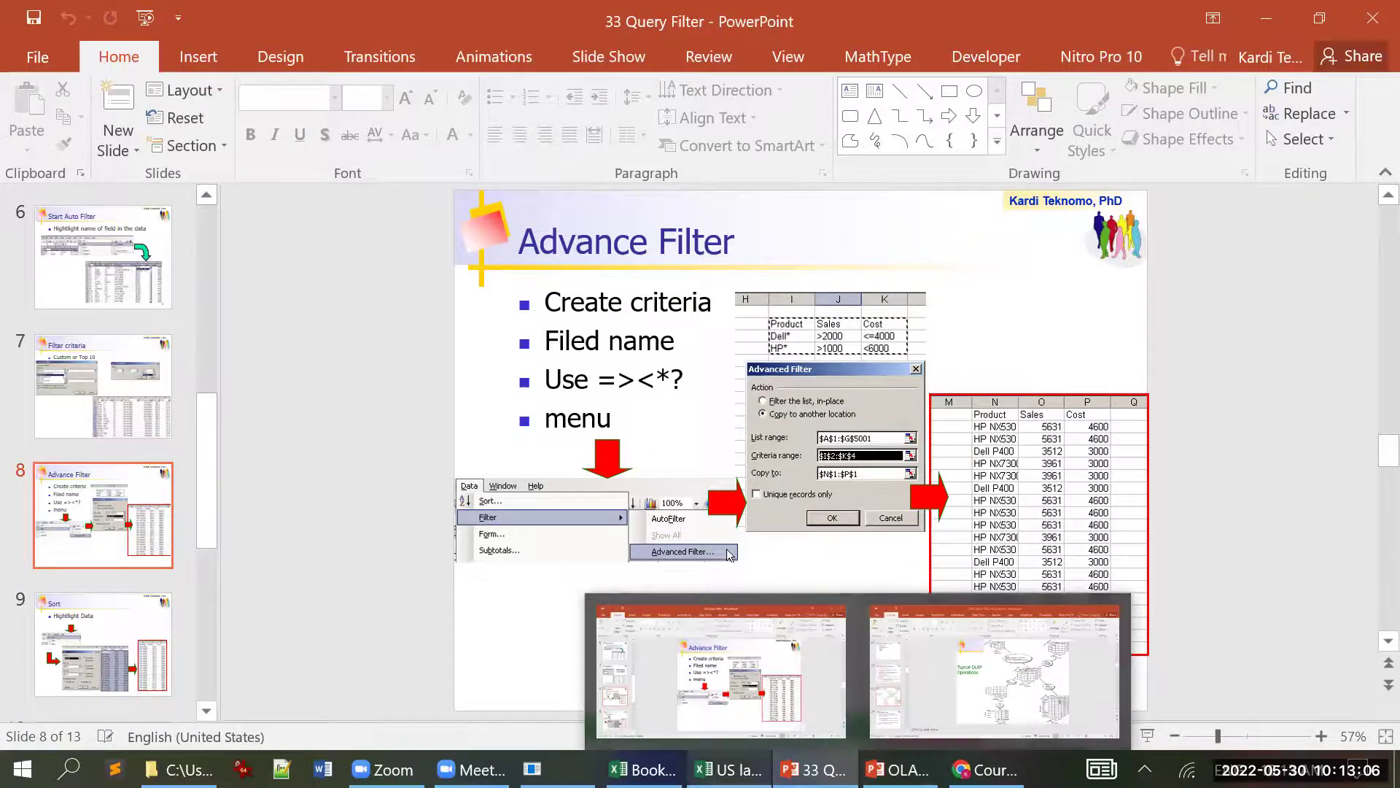
mouse_move(730, 769)
left_click(773, 672)
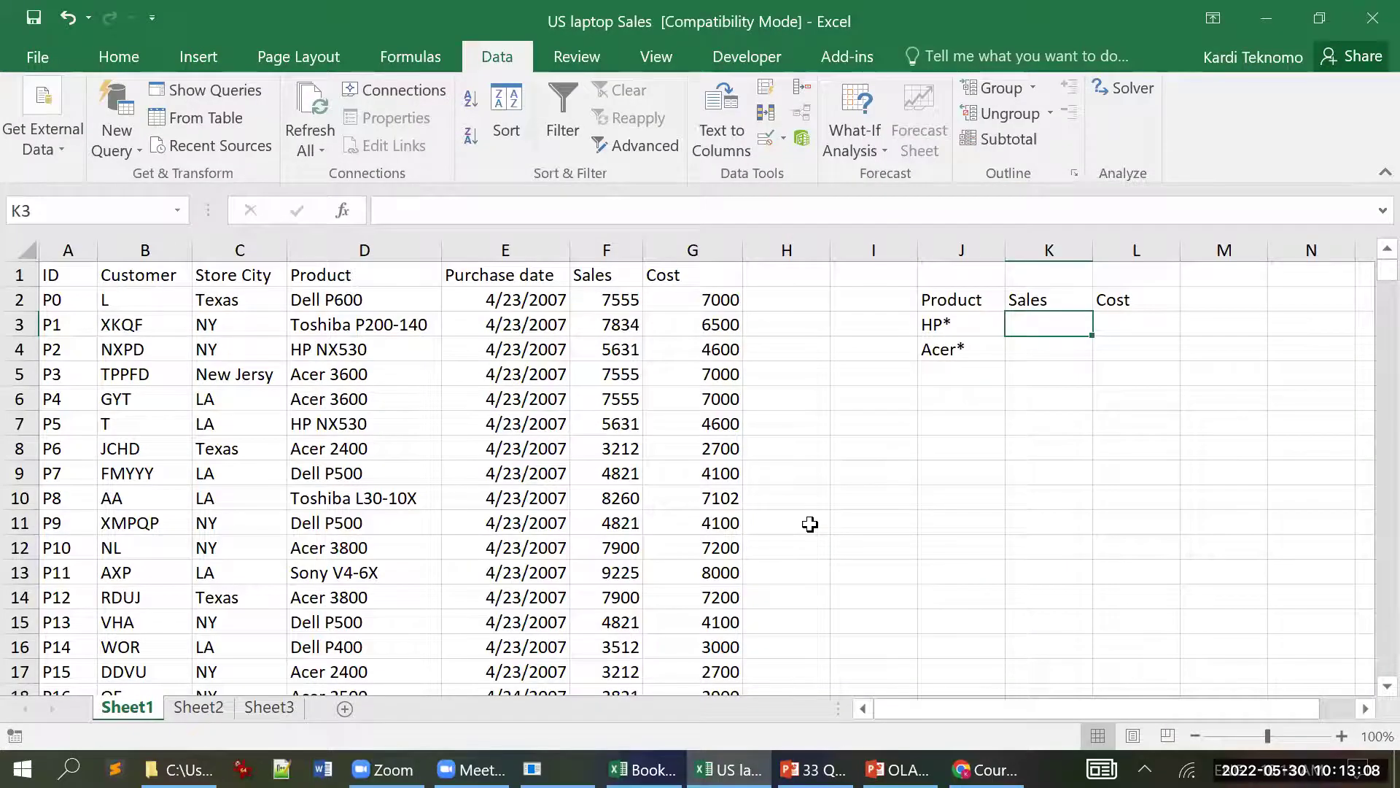
- Enter >1000 as the Sales criterion in K3 and <5000 as the Cost criterion in L3
type(">1000")
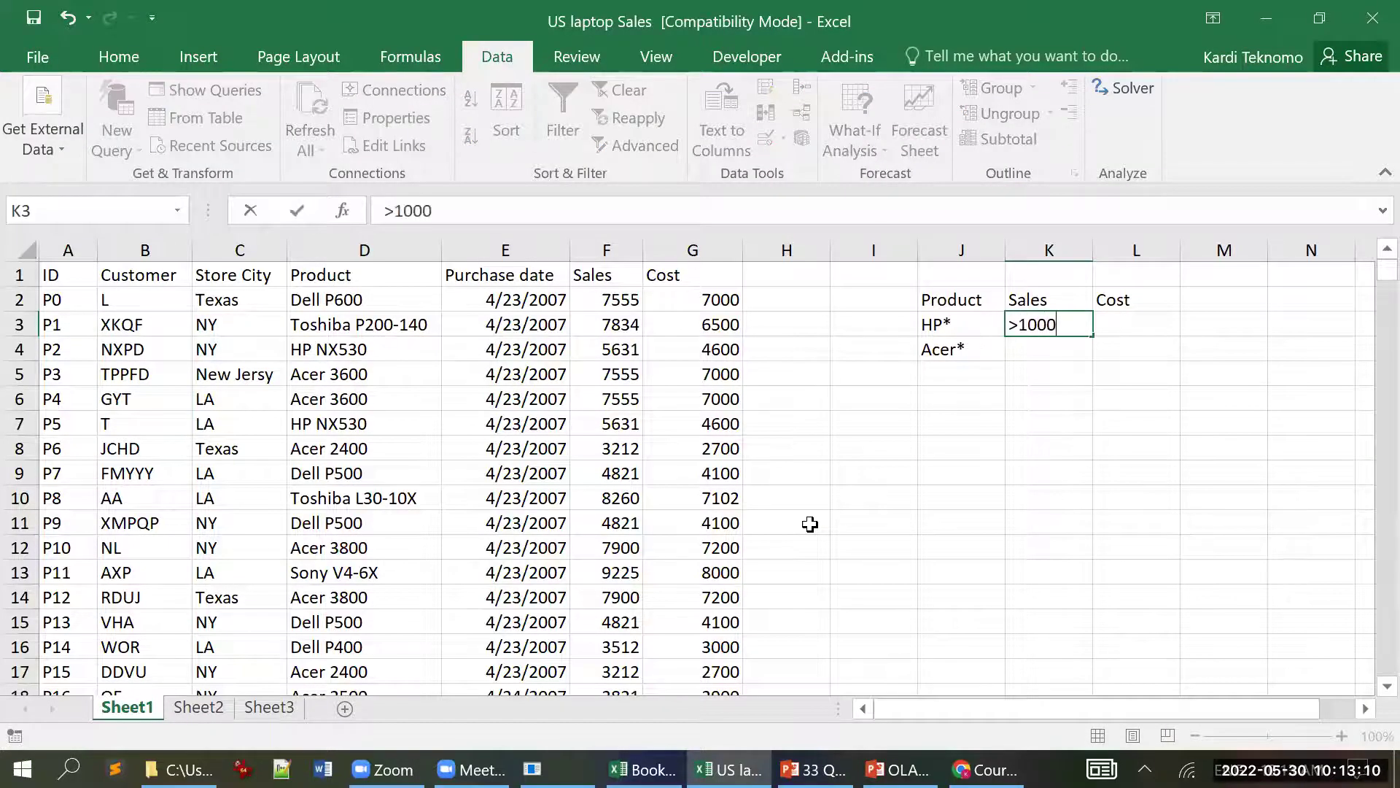
key("Return")
key("Up")
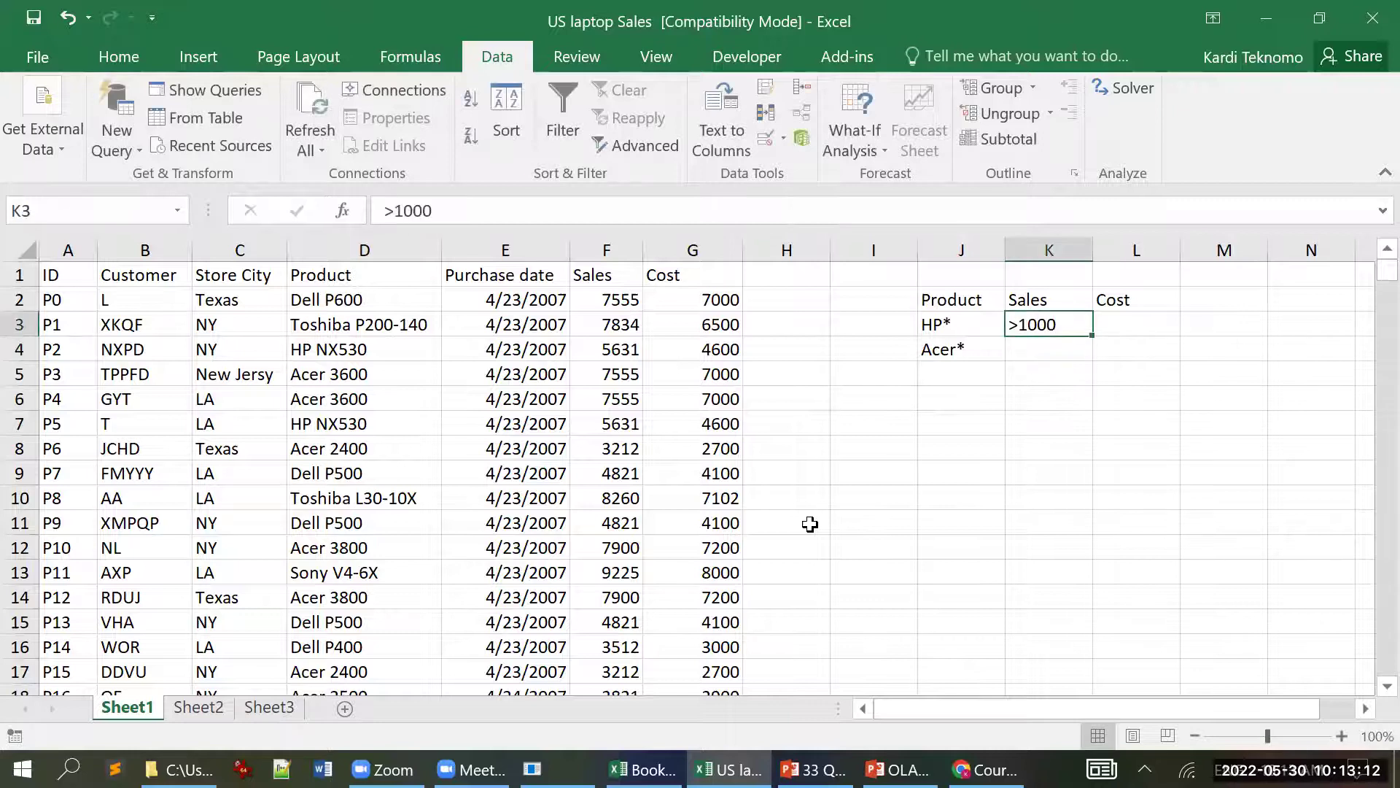
key("Right")
type("<")
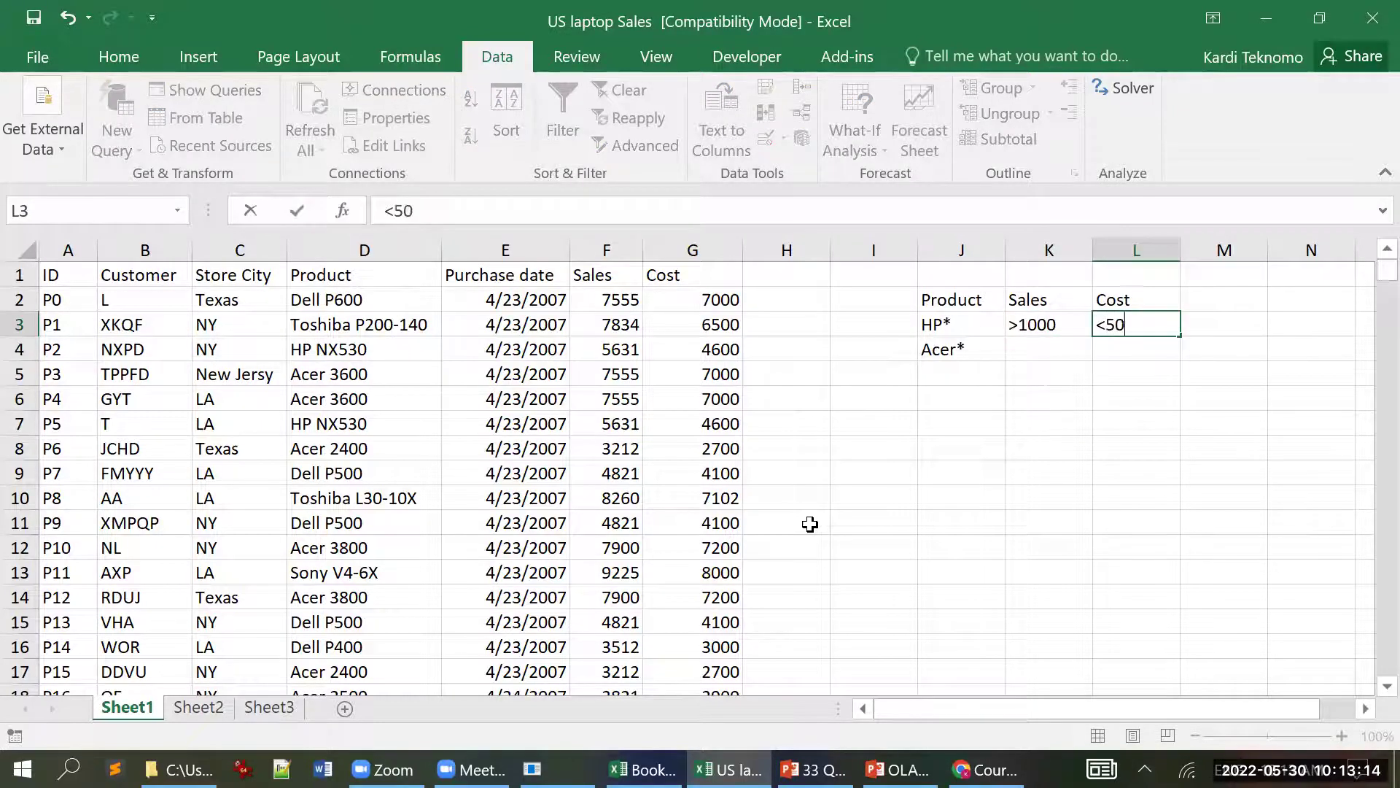
key("Return")
- Copy the Sales and Cost criteria from K3:L3 to the Acer* row in K4:L4
key("Up")
key("Left")
key("shift+Right")
key("ctrl+c")
key("Down")
key("ctrl+v")
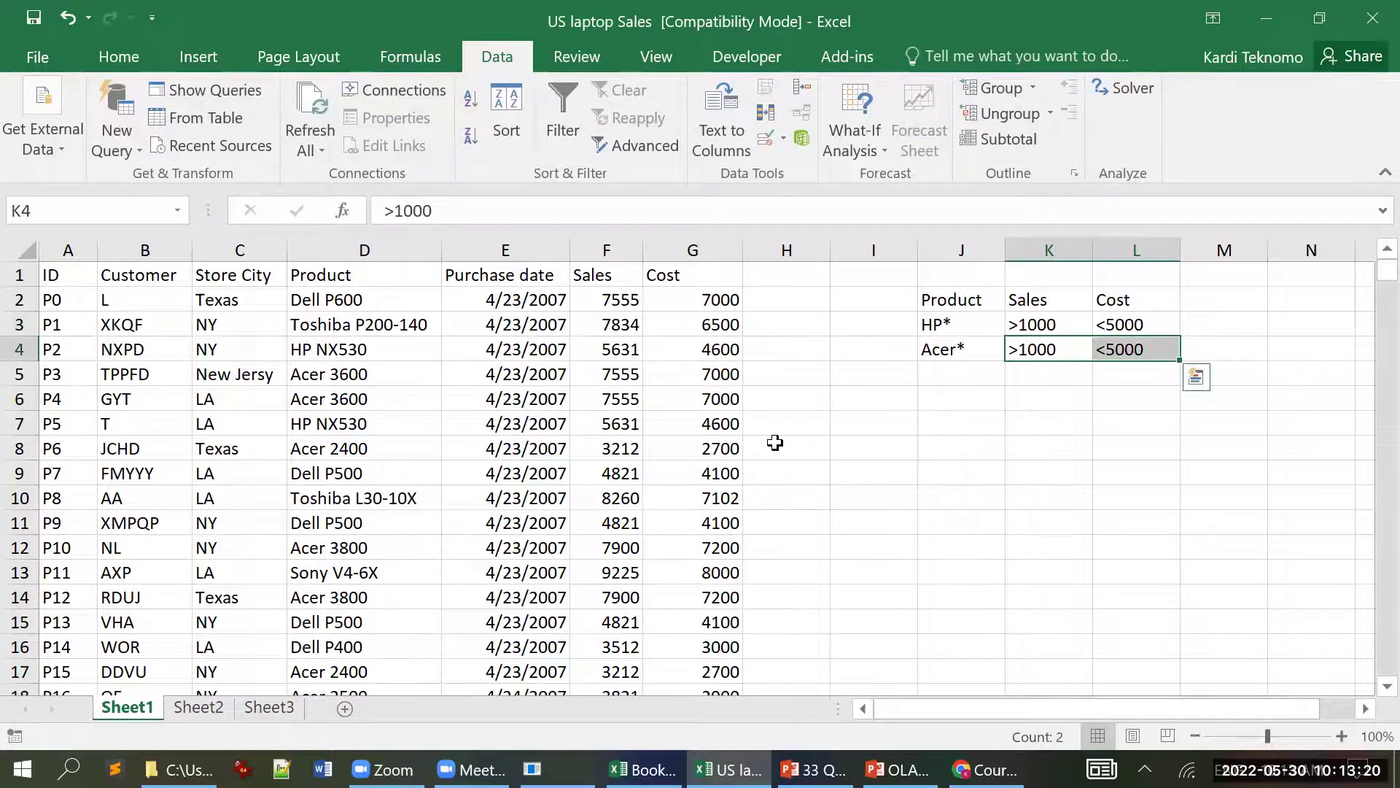
left_click(644, 146)
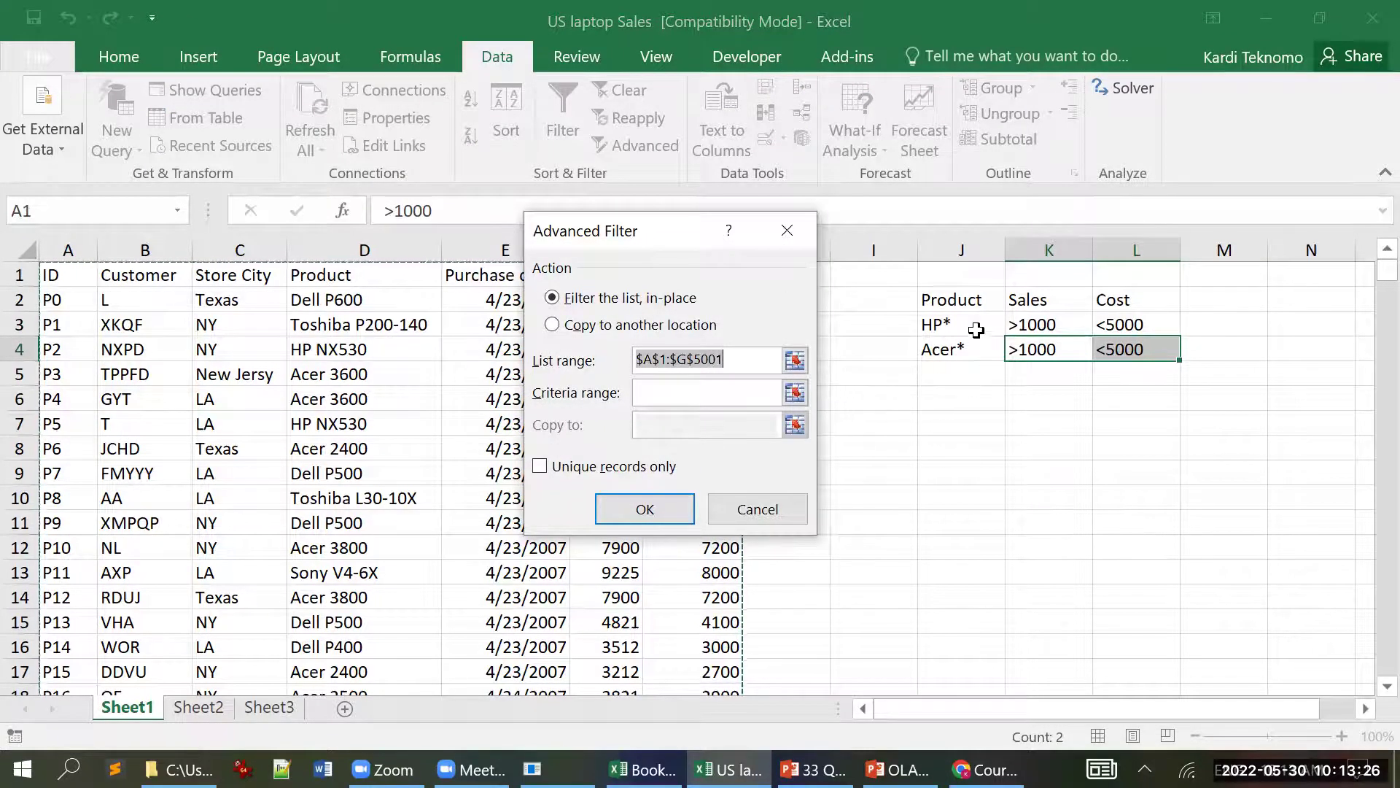
left_click_drag(948, 299, 1127, 358)
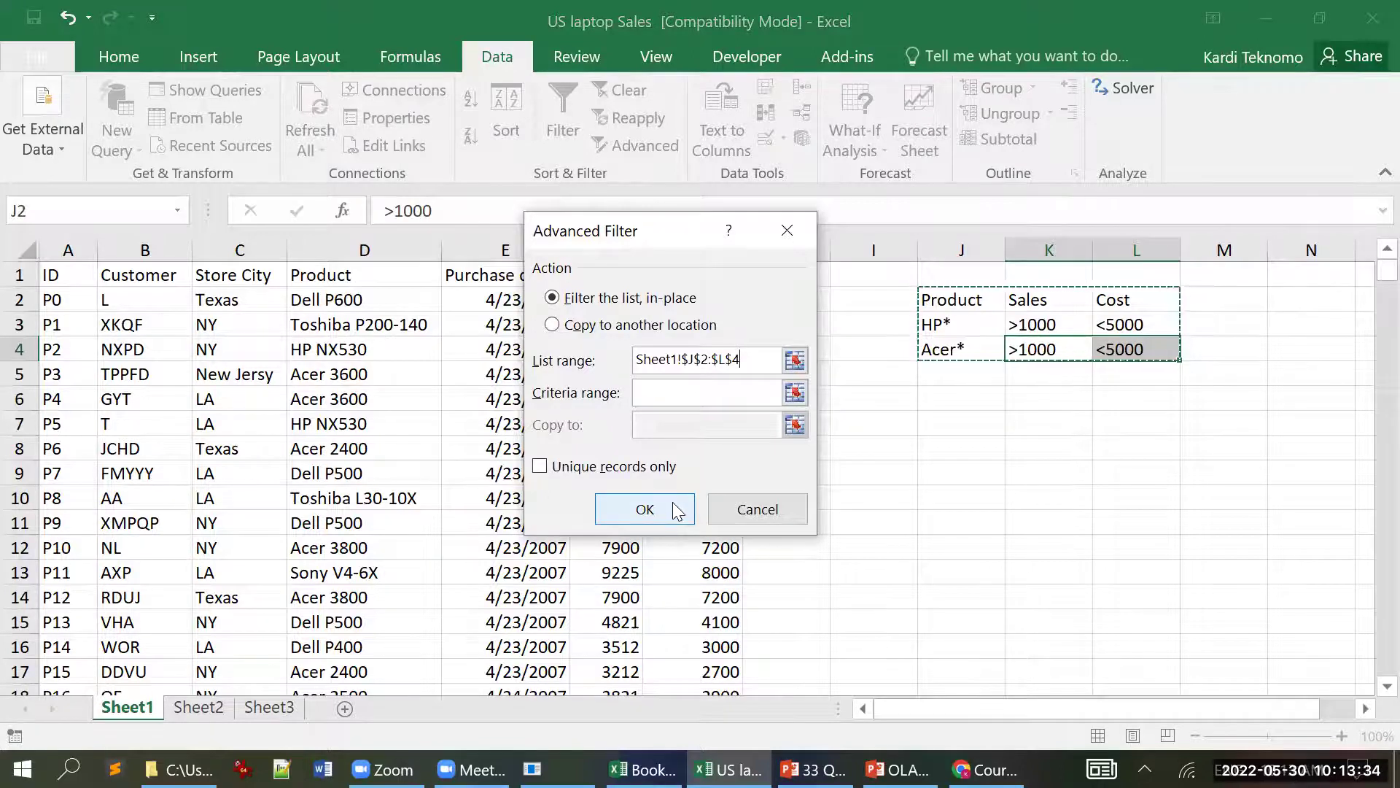
left_click(756, 511)
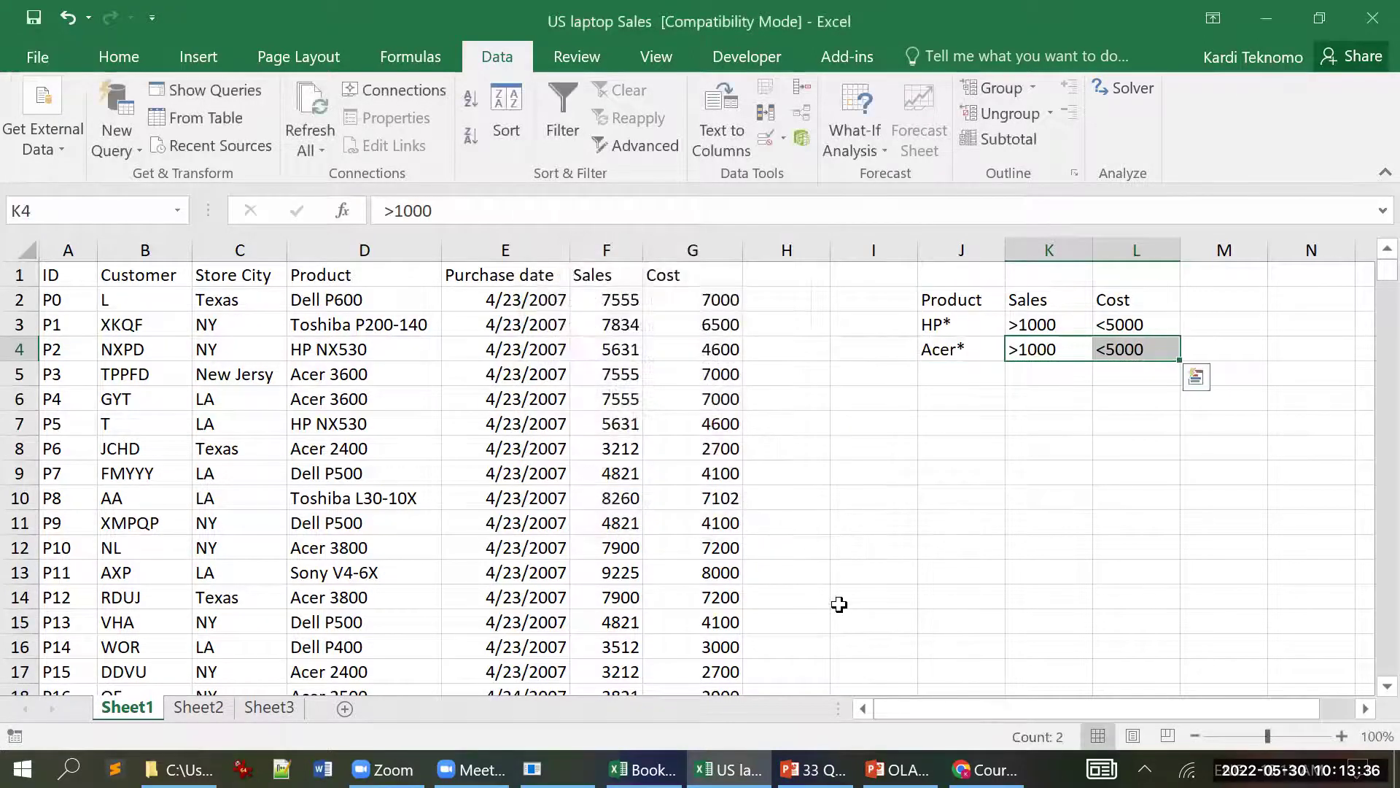
- Review the Advance Filter slide in PowerPoint and switch back to the US laptop Sales workbook in Excel
left_click(818, 768)
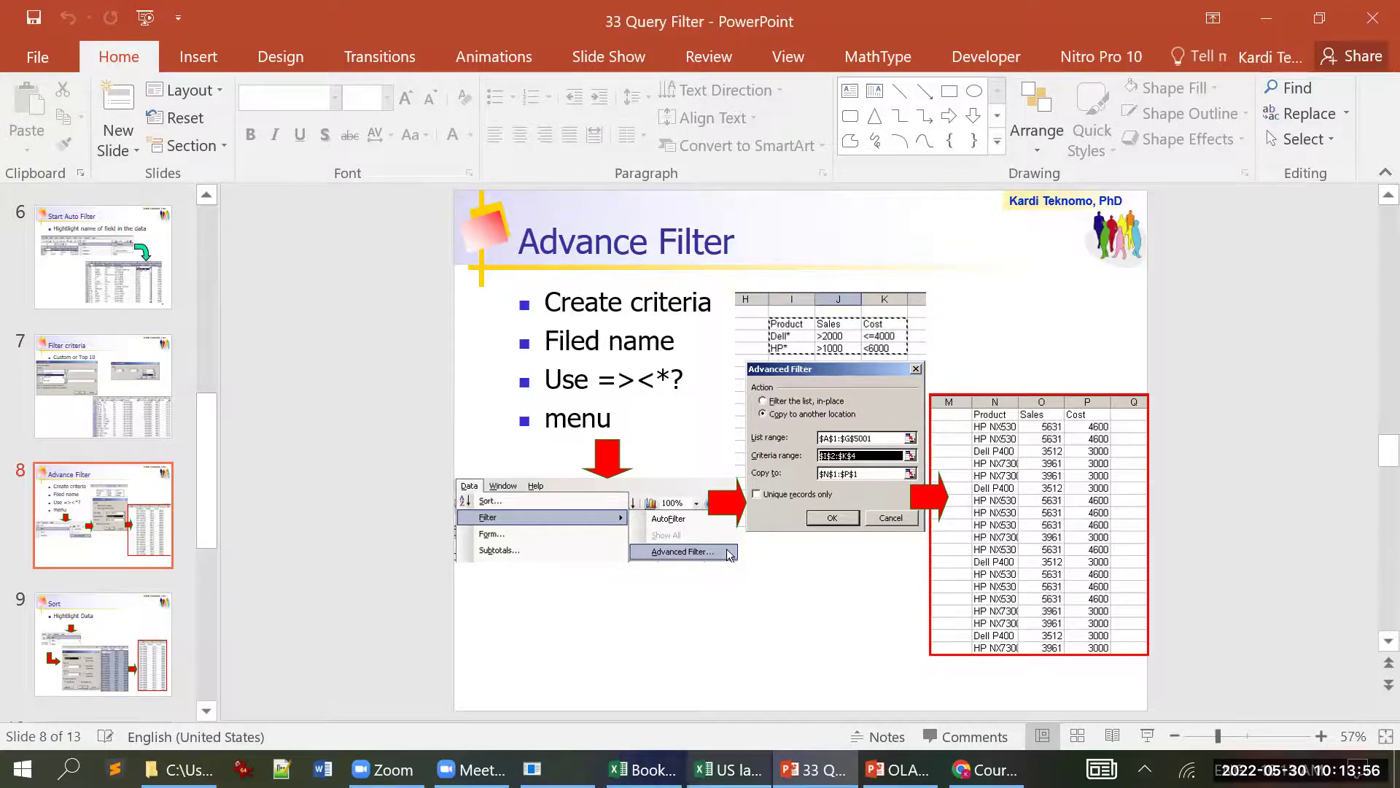
left_click(795, 627)
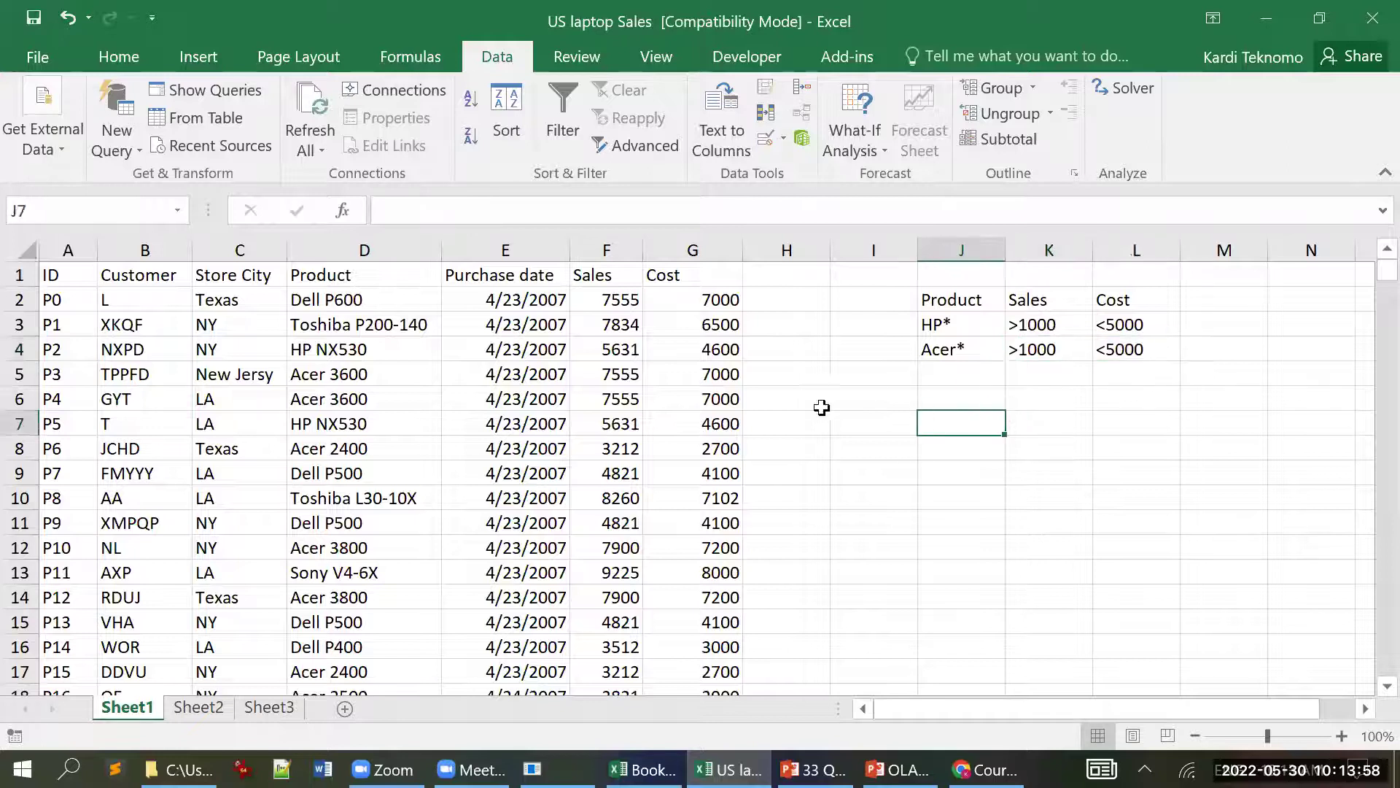
- Run an Advanced Filter on list range $A$1:$G$5001 with criteria range J2:L4, copying the results to cell N2
left_click(61, 279)
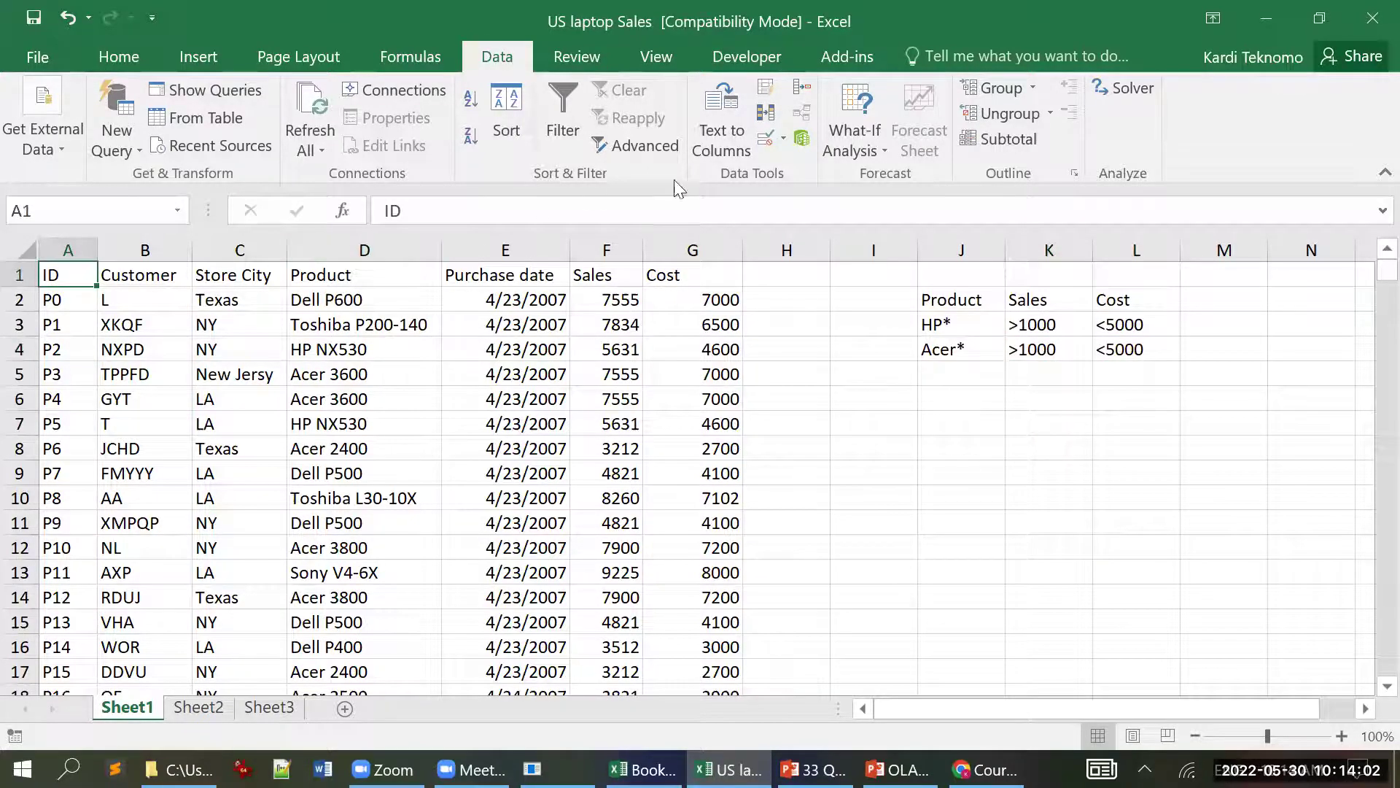
left_click(620, 144)
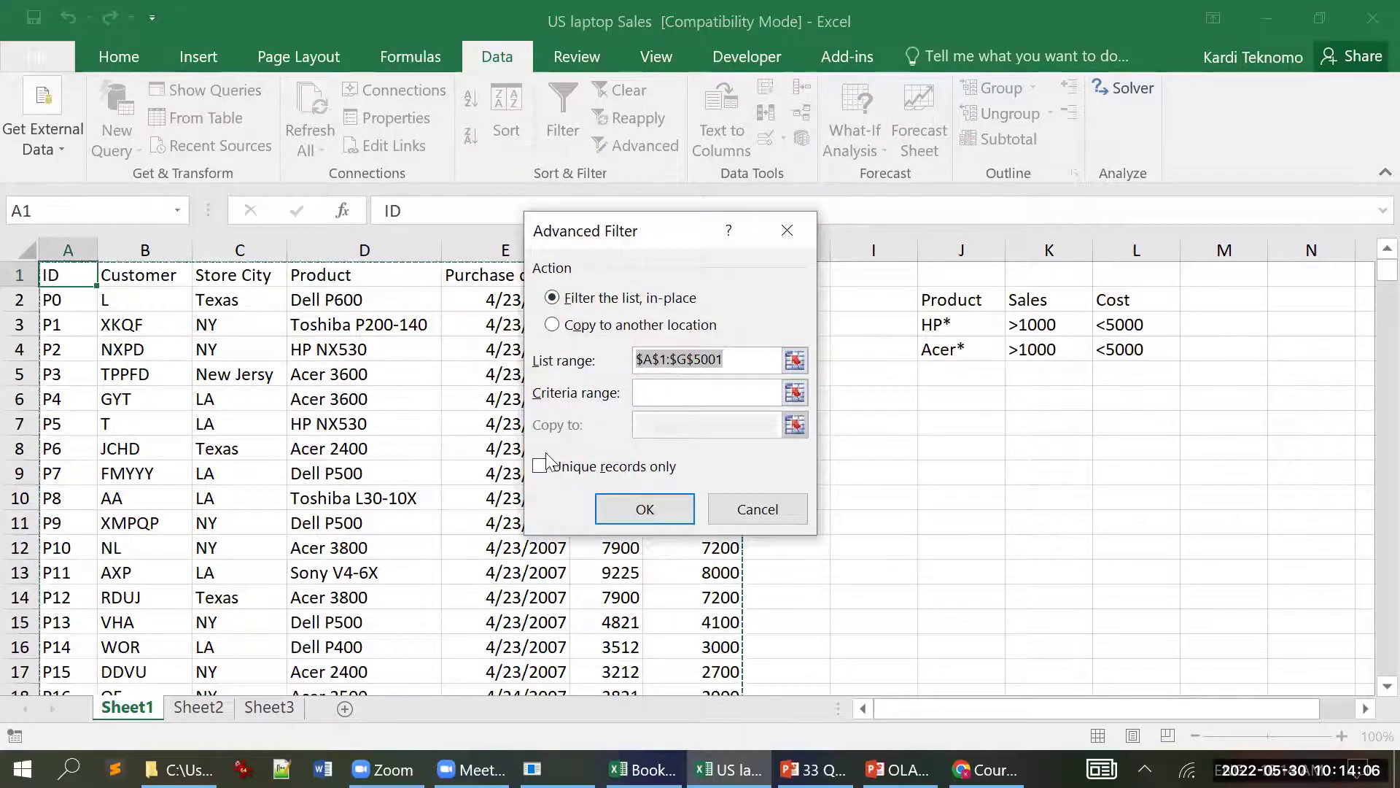
left_click(560, 329)
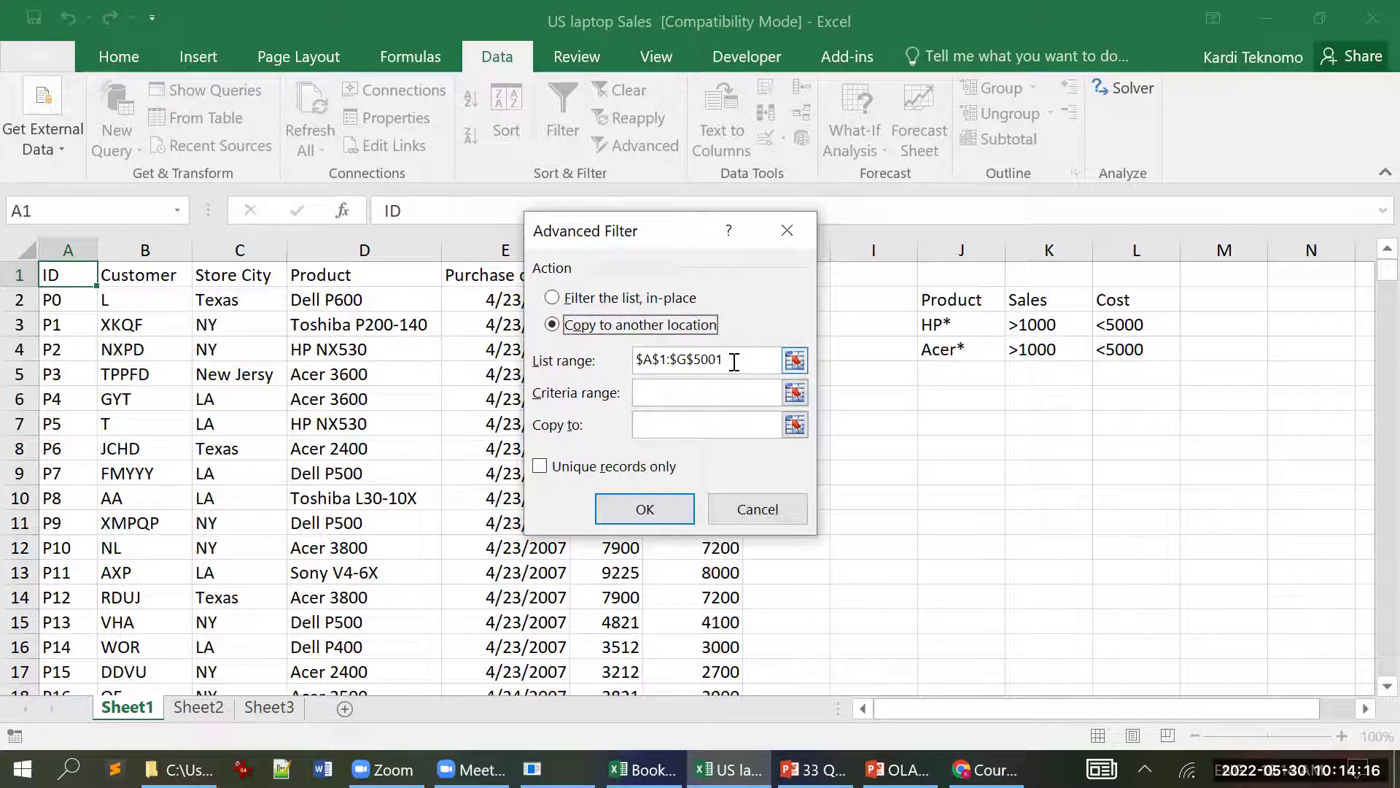
left_click(662, 392)
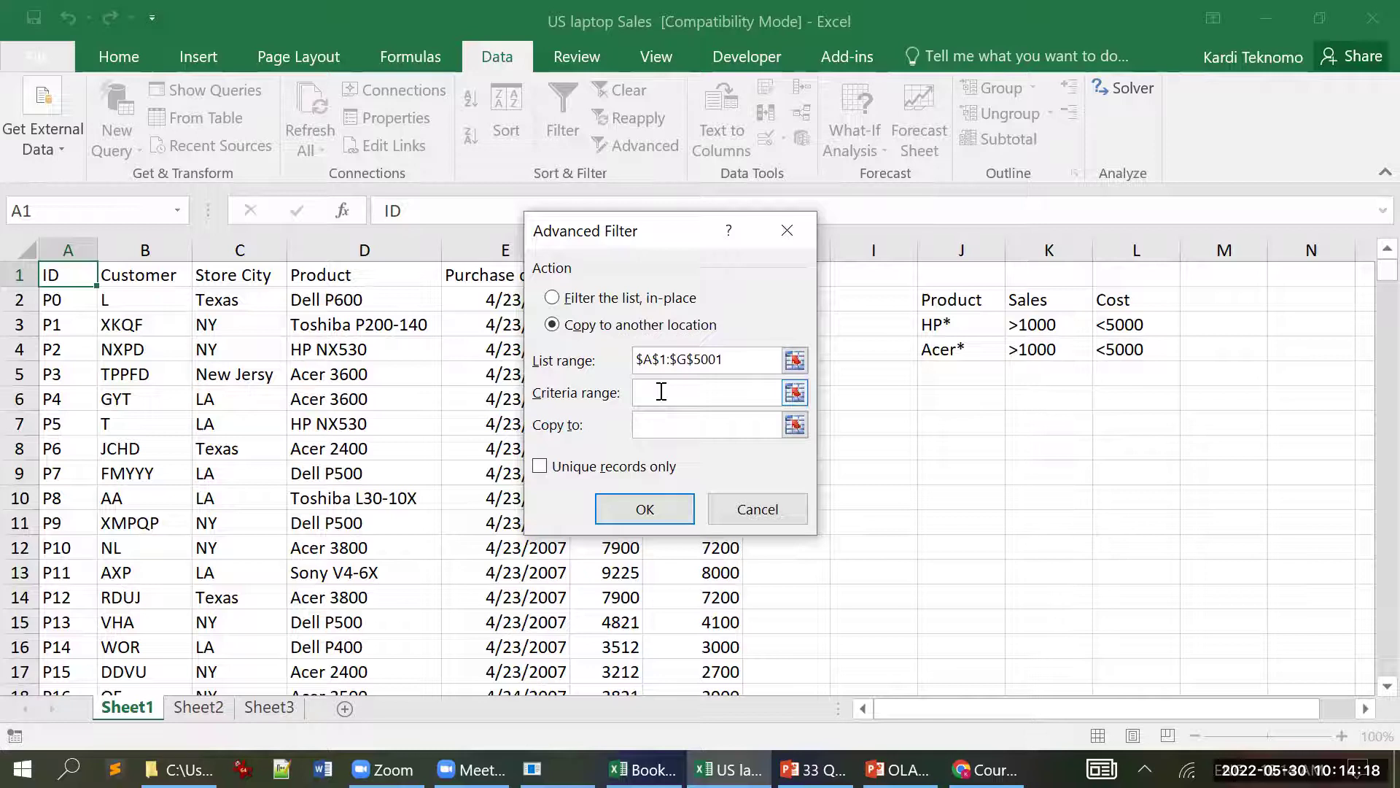
left_click(794, 393)
left_click_drag(958, 305, 1119, 353)
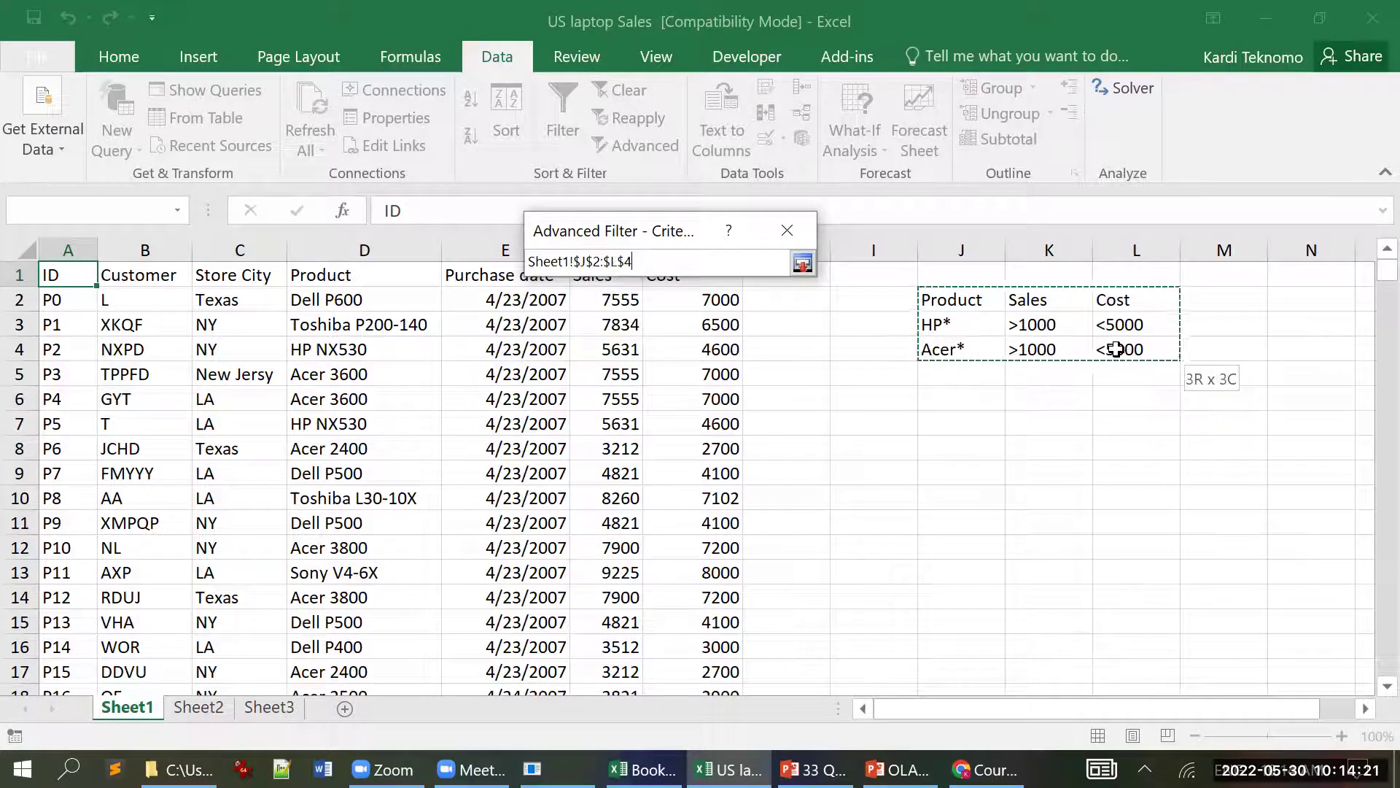
left_click(802, 264)
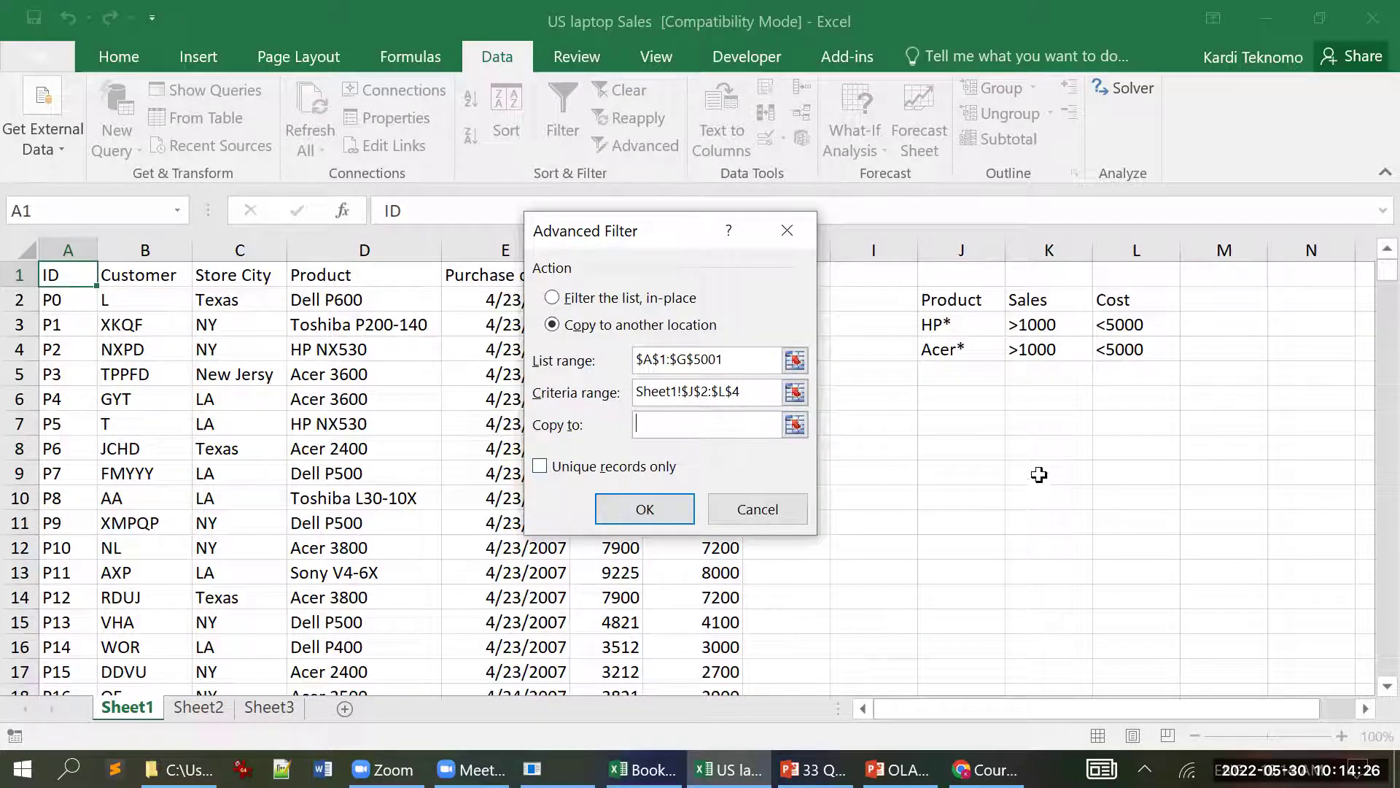
left_click(1321, 292)
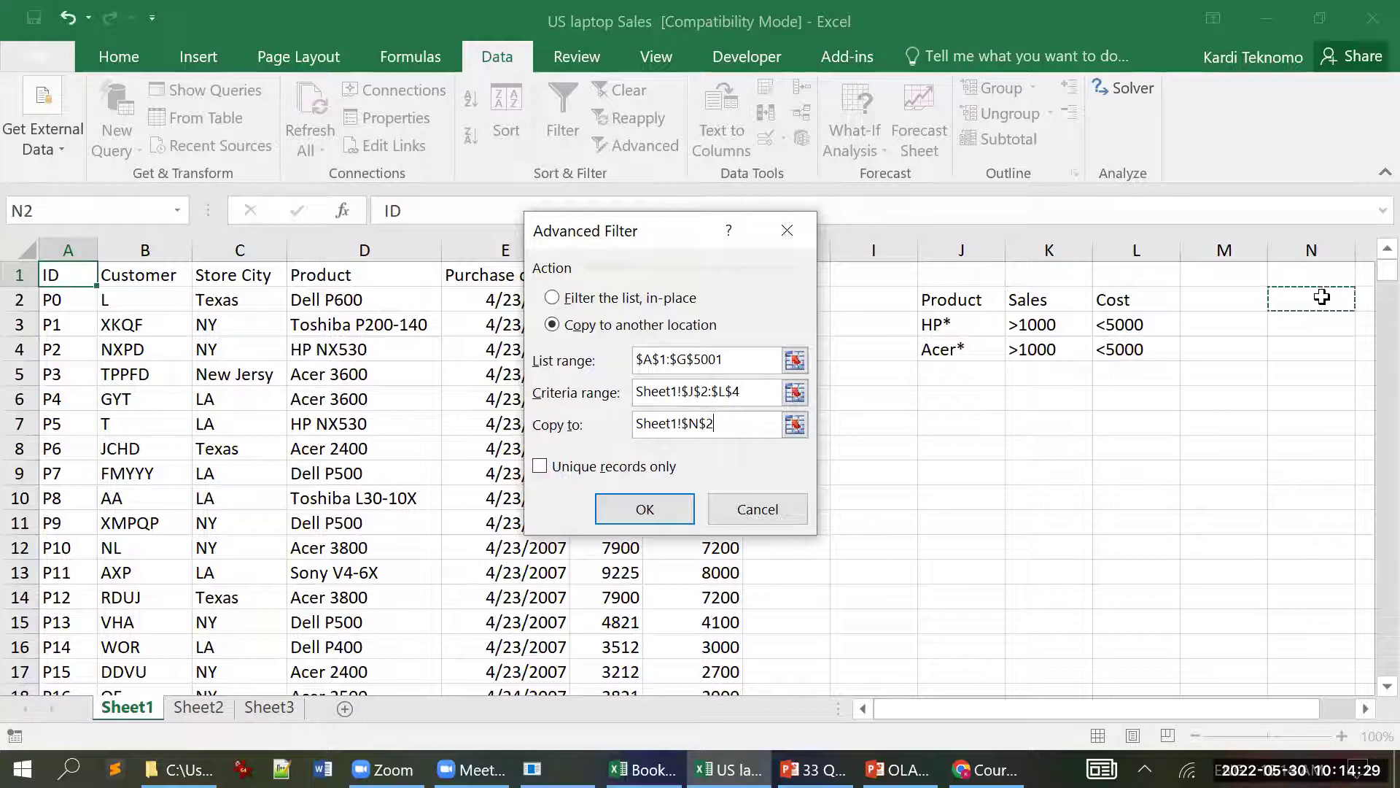
left_click(667, 504)
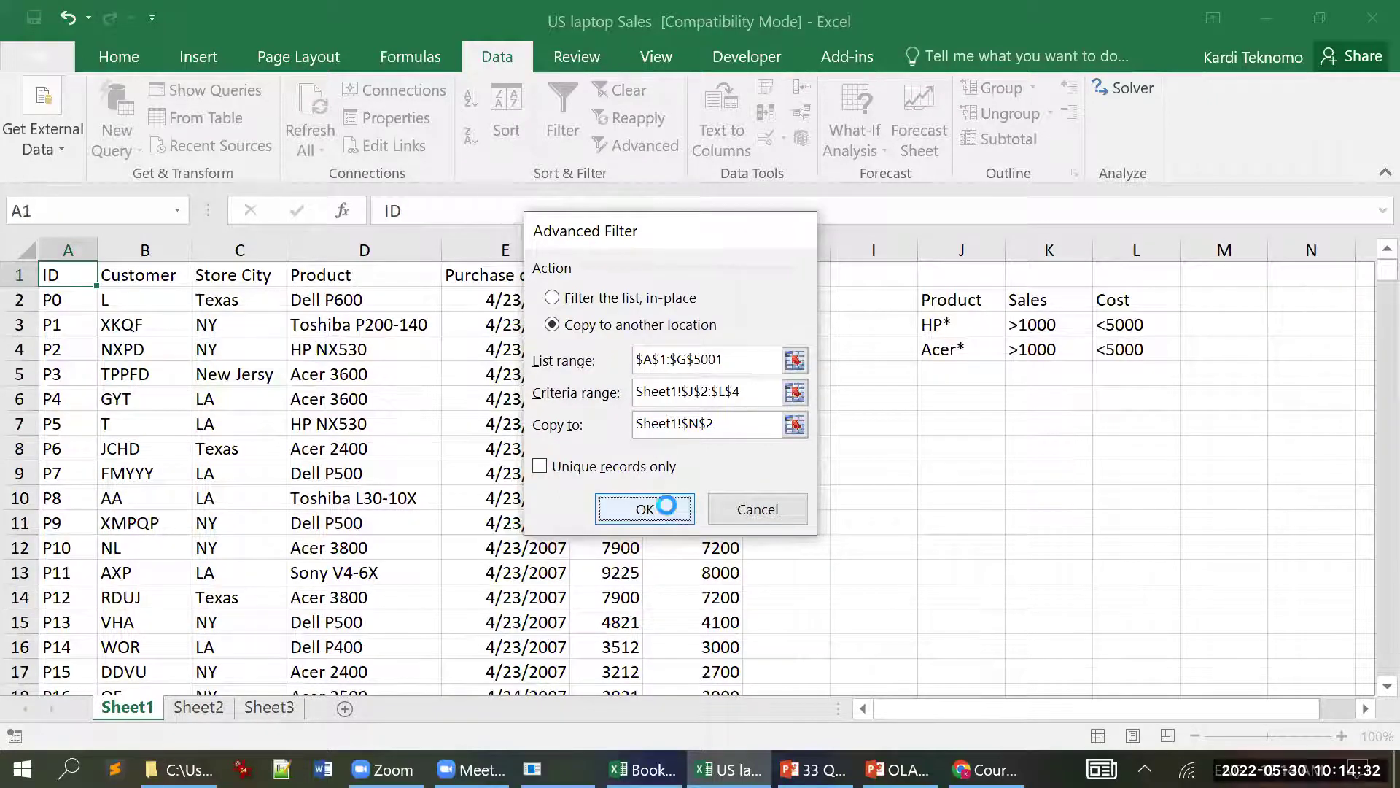
- Examine the extracted records from cell N2 onward against the Product, Sales and Cost criteria
scroll(944, 623, "right", 5)
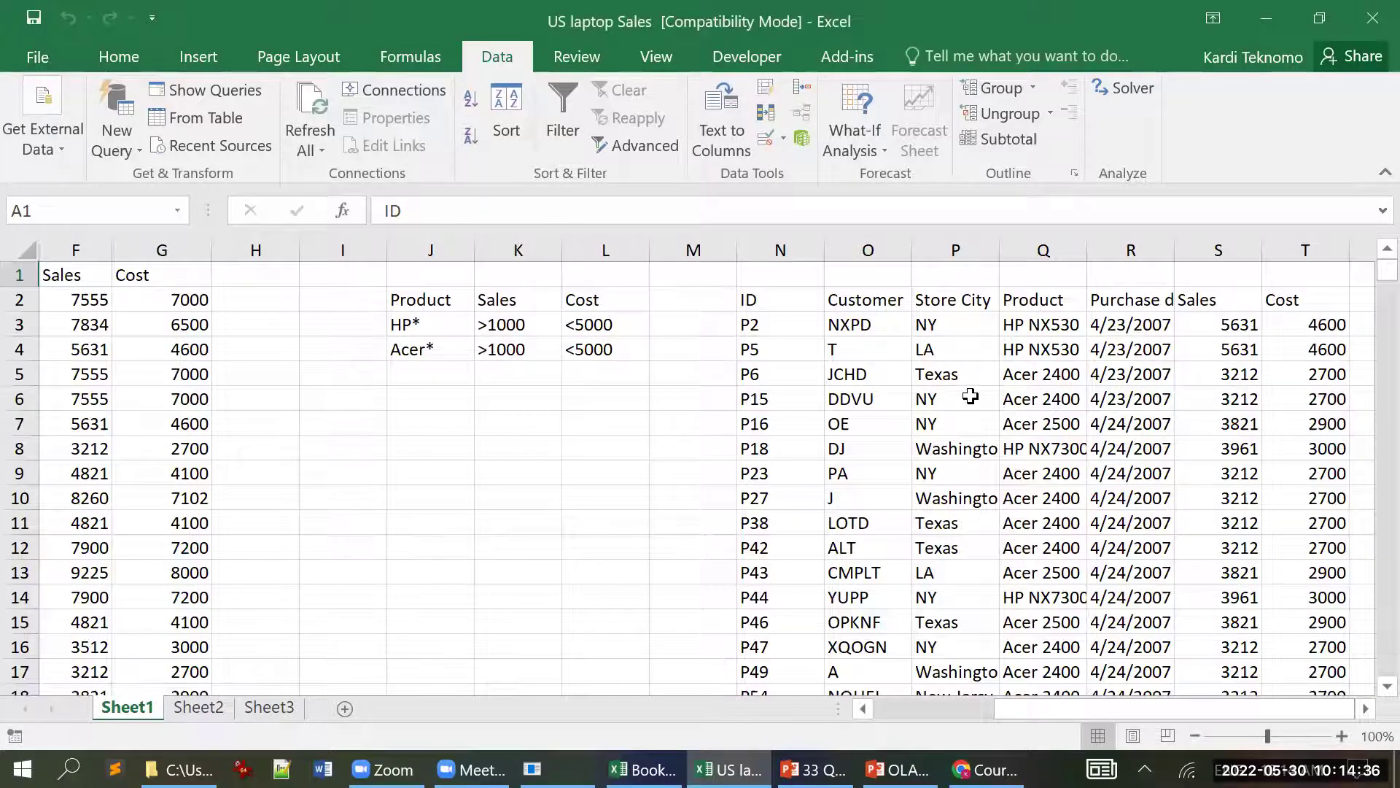
left_click_drag(751, 301, 1250, 617)
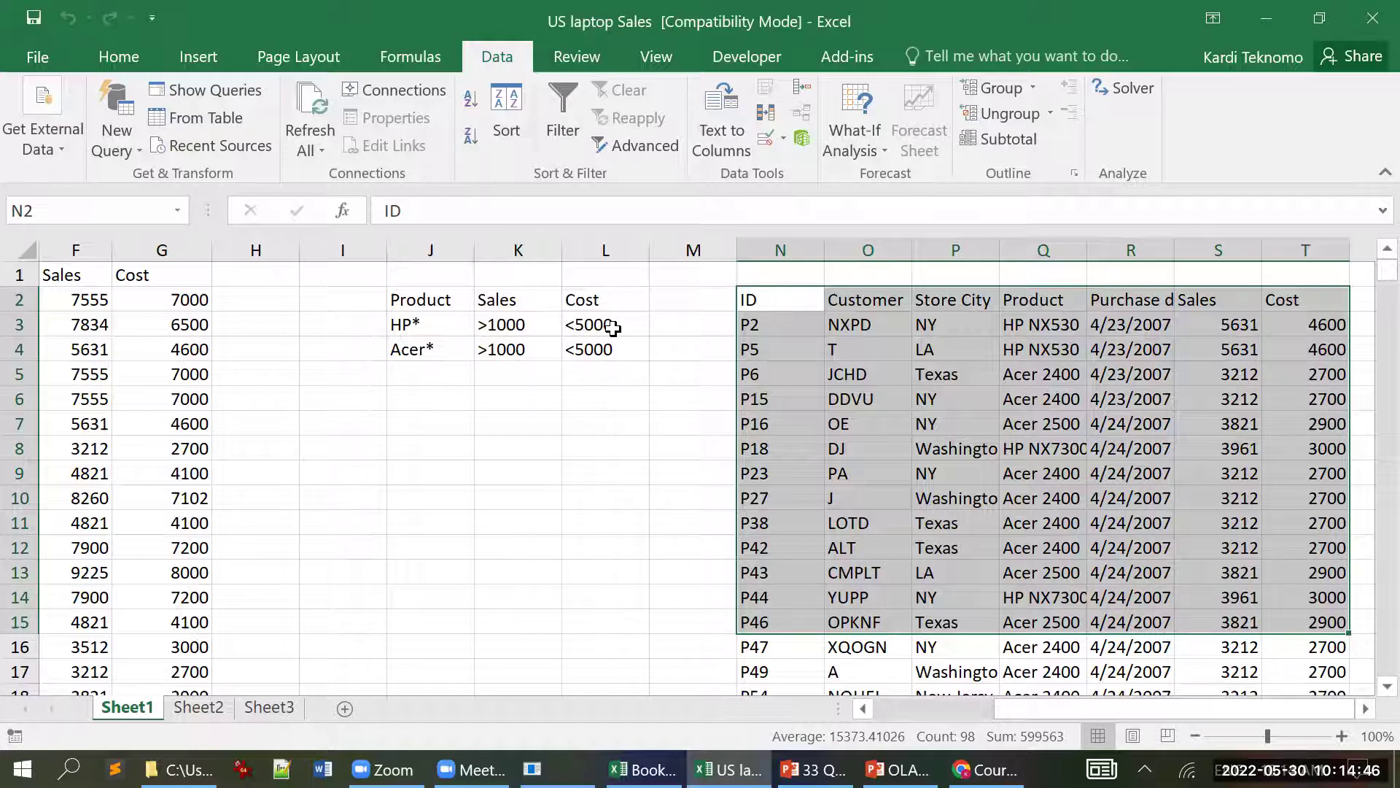
scroll(1244, 543, "down", 4)
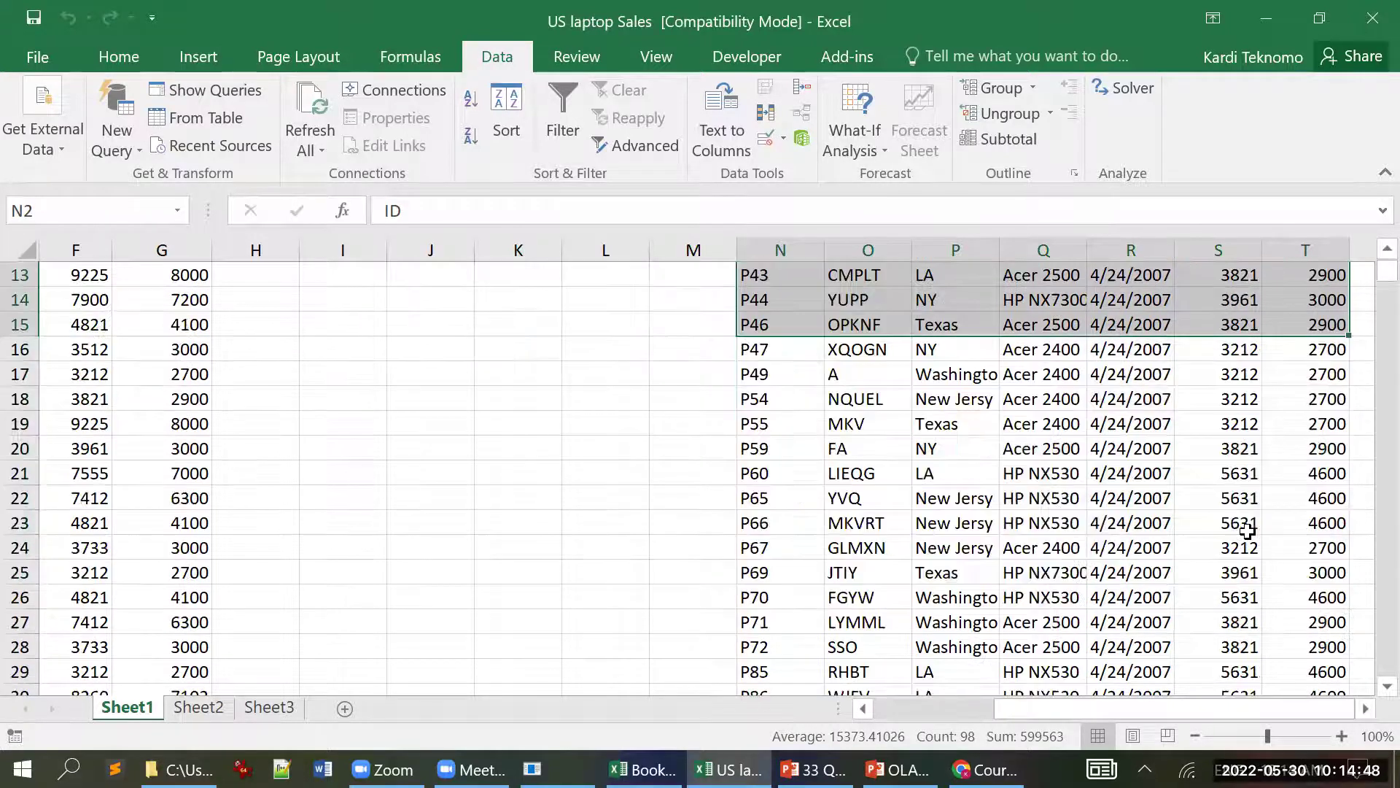
scroll(1247, 531, "down", 12)
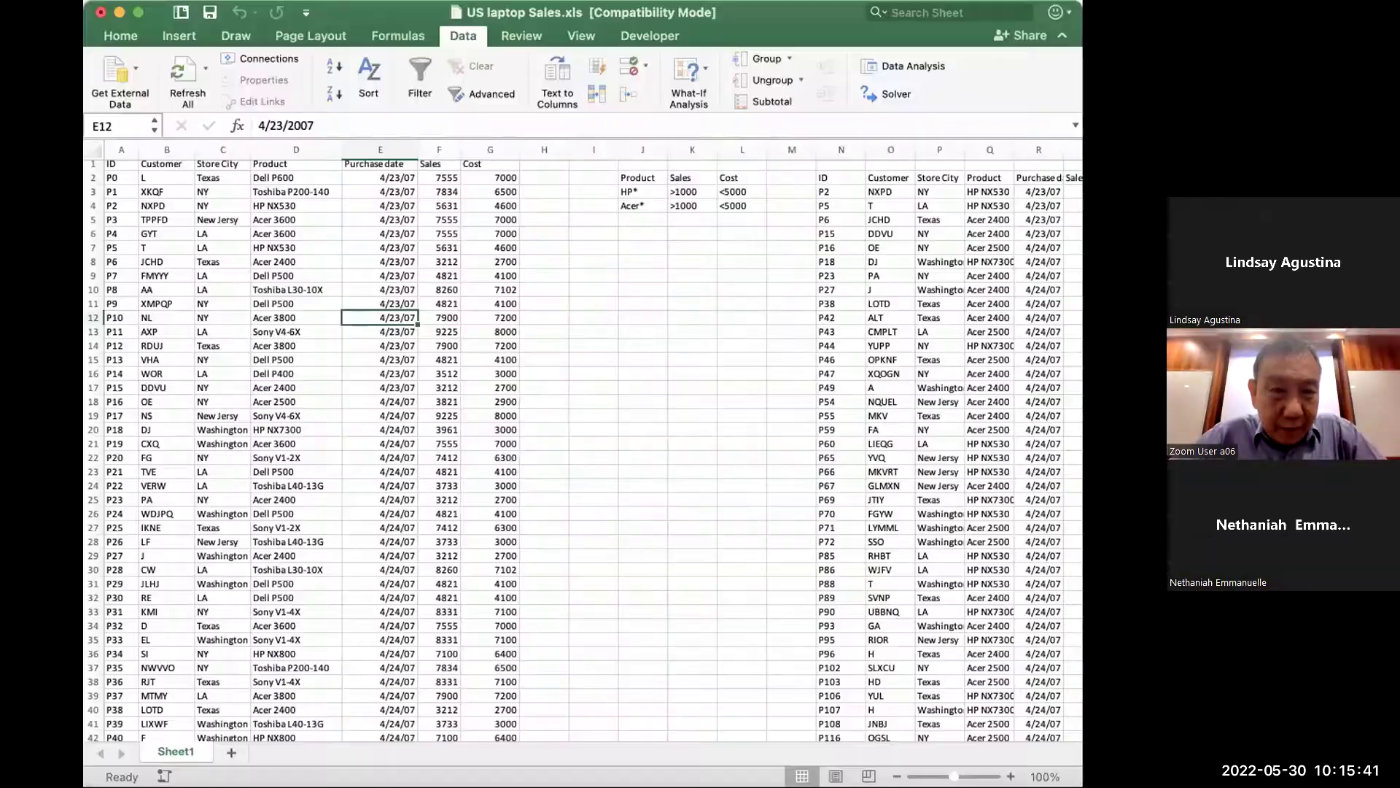
scroll(444, 534, "down", 1)
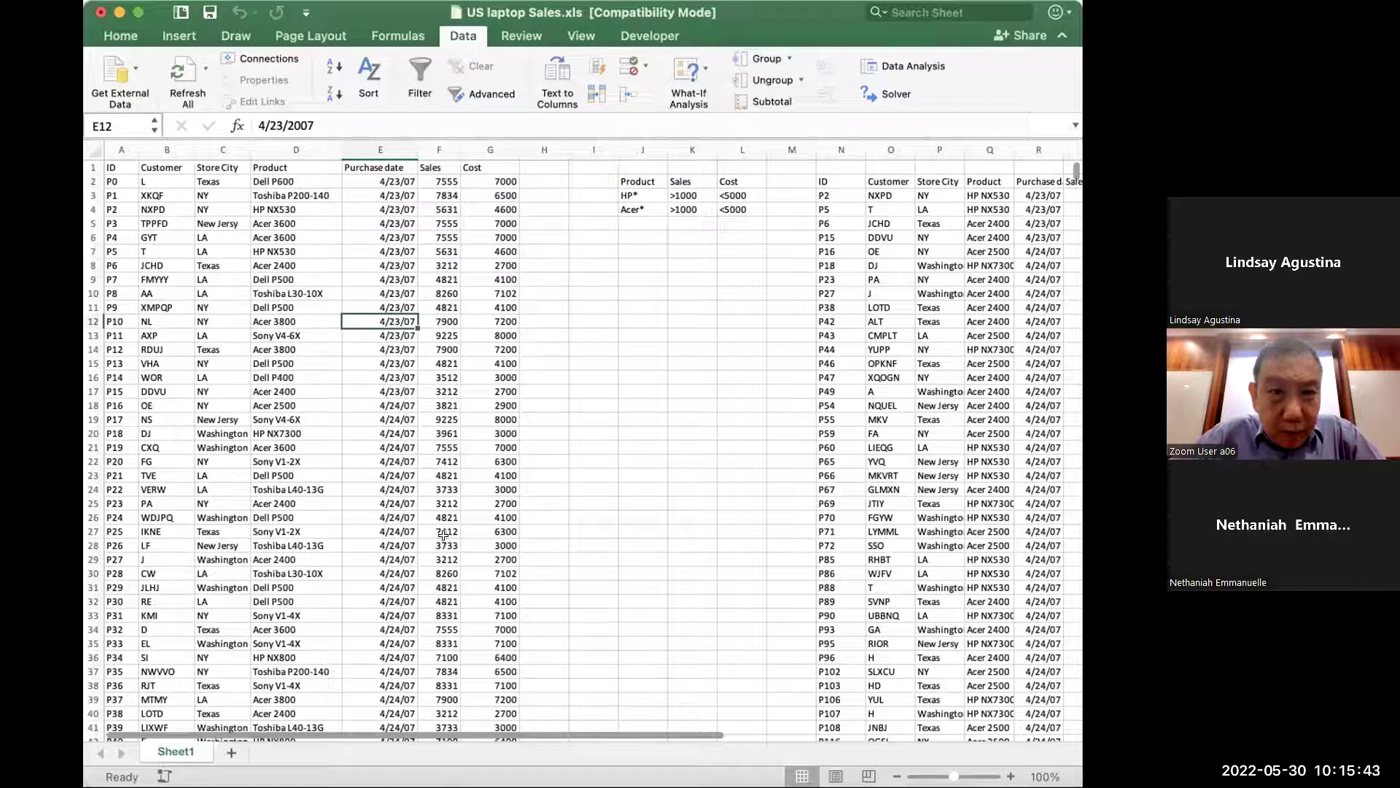
scroll(444, 534, "right", 10)
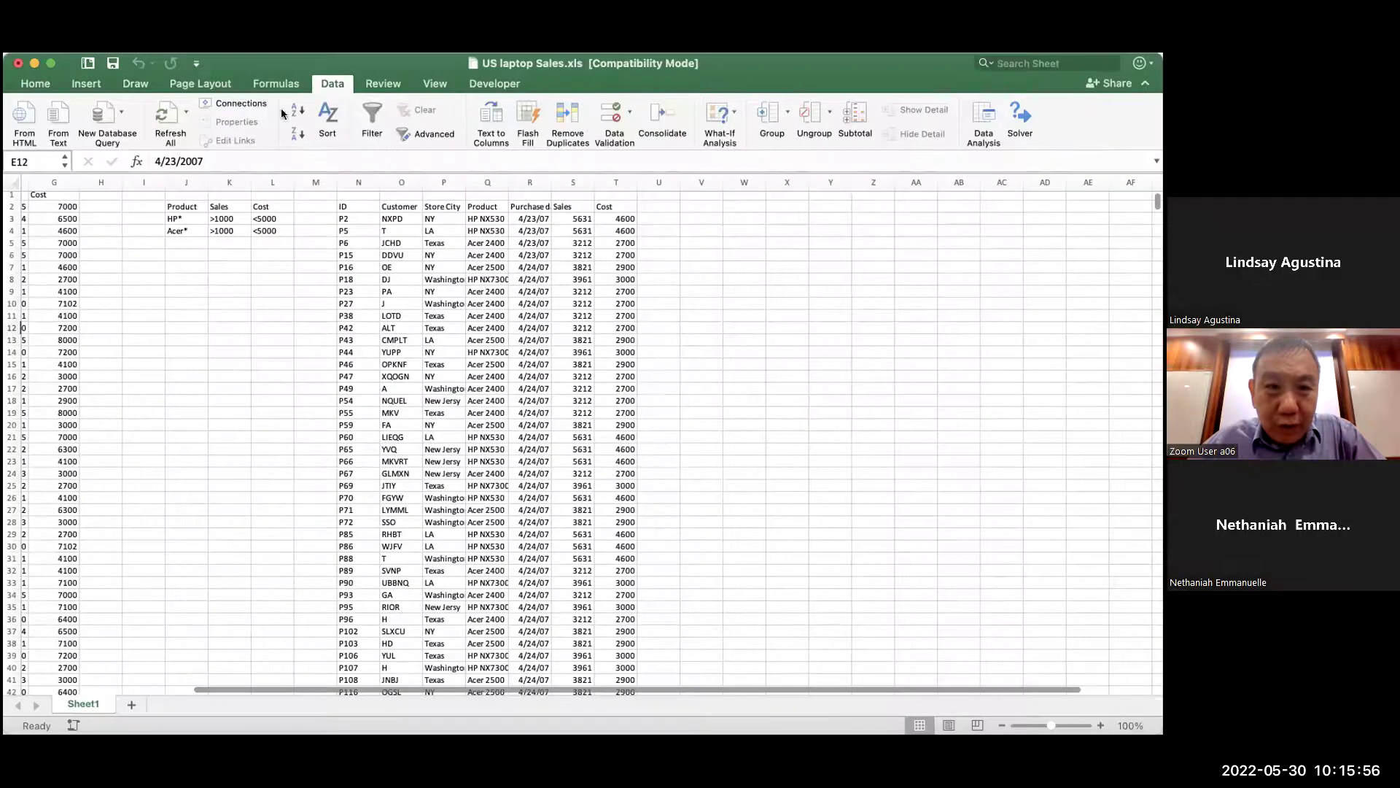
left_click(328, 114)
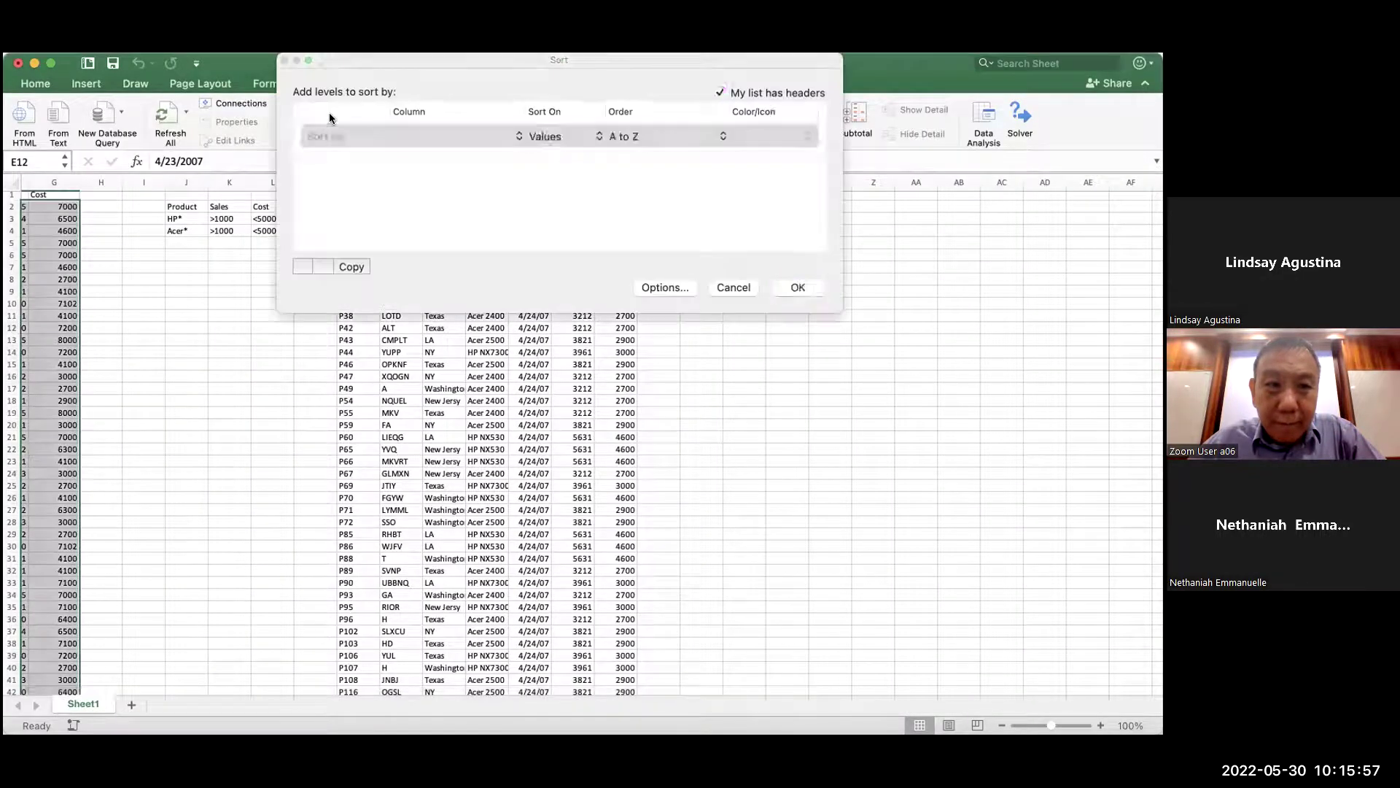
left_click(733, 286)
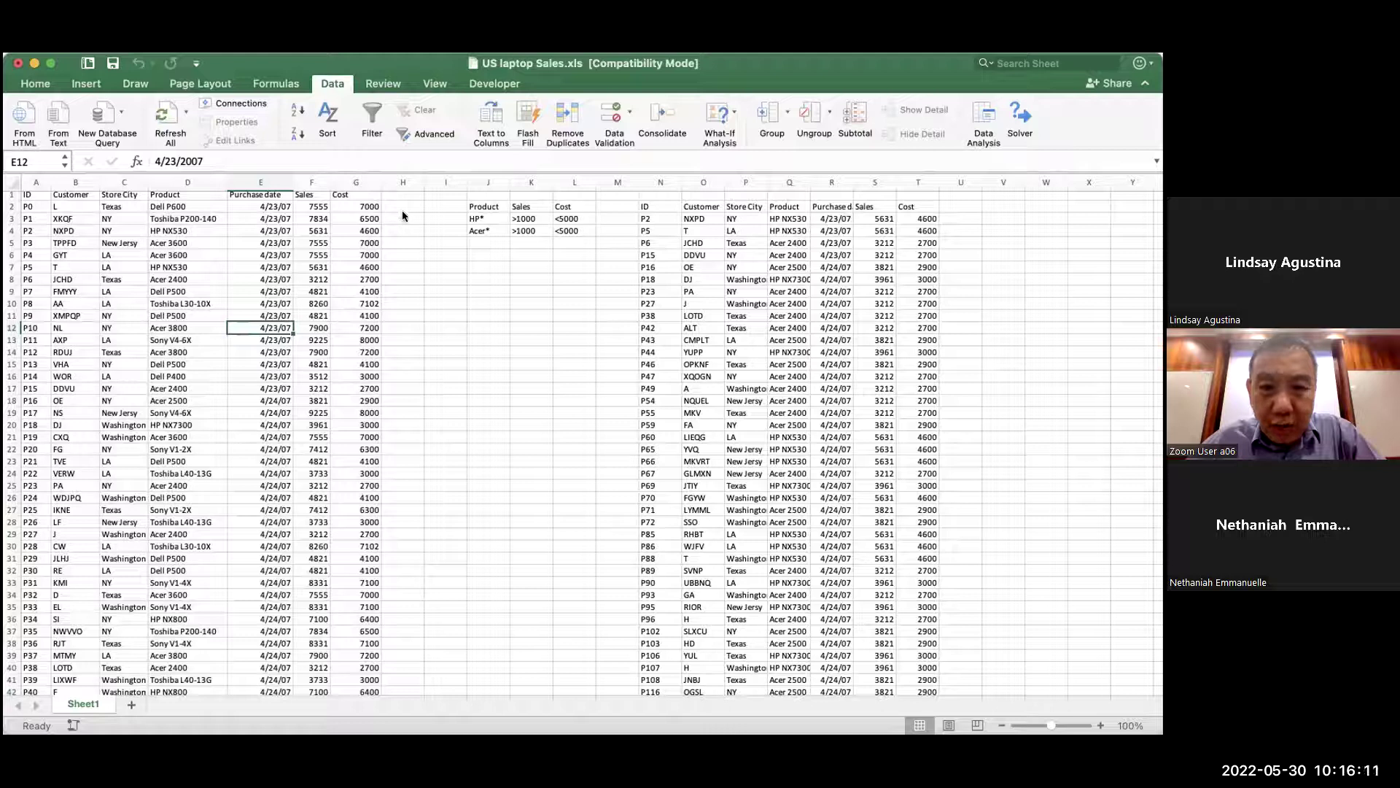
- Try sorting entire columns N through T by Column N on values in A to Z order
left_click(660, 182)
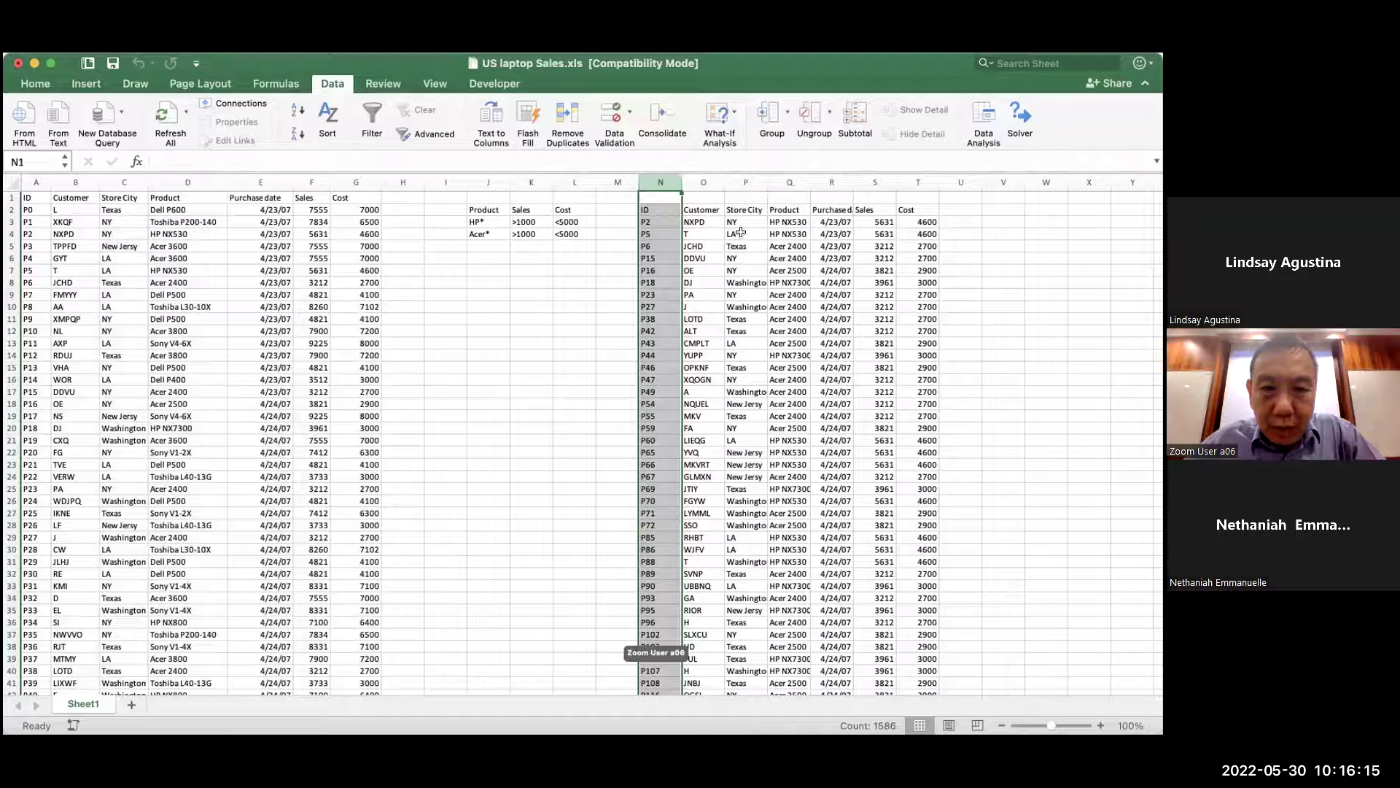
left_click_drag(661, 182, 828, 181)
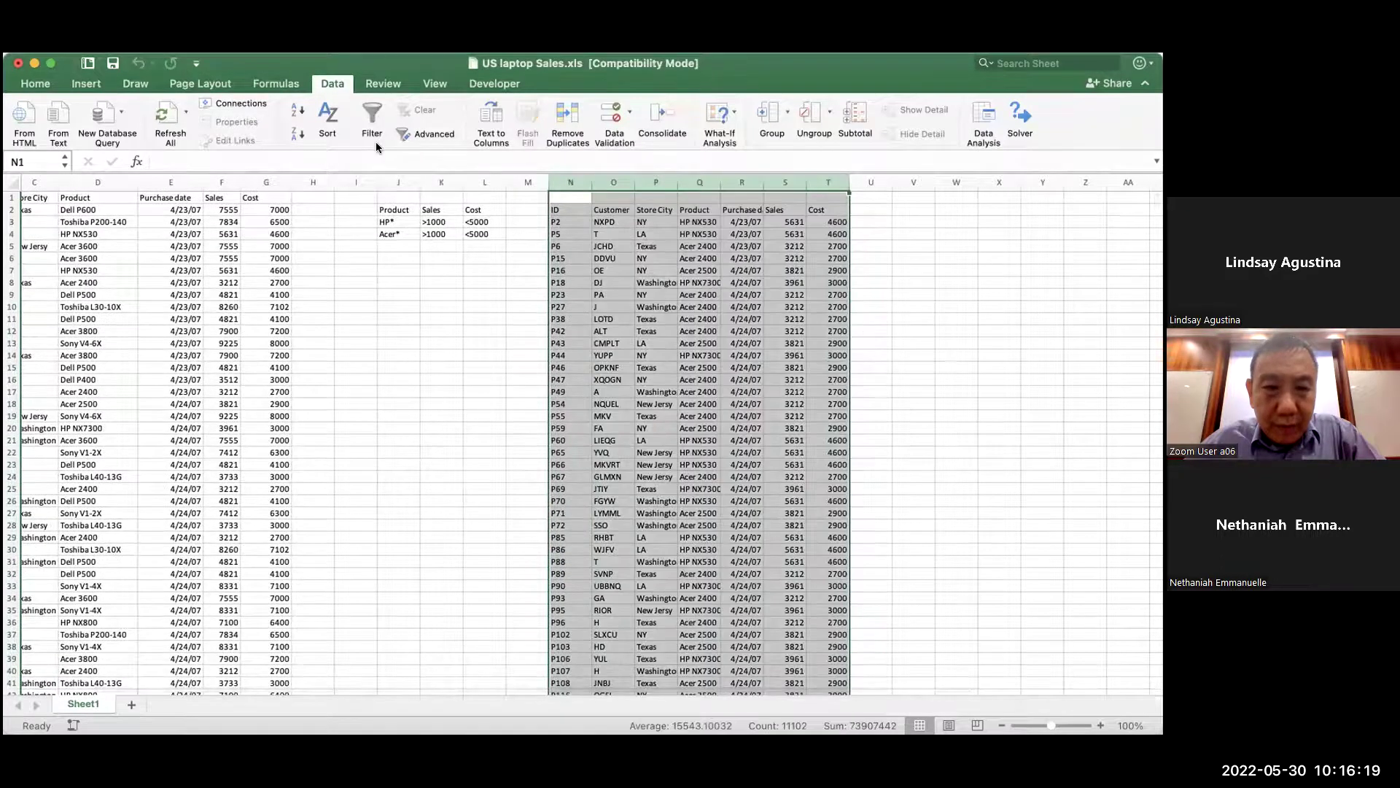
left_click(326, 119)
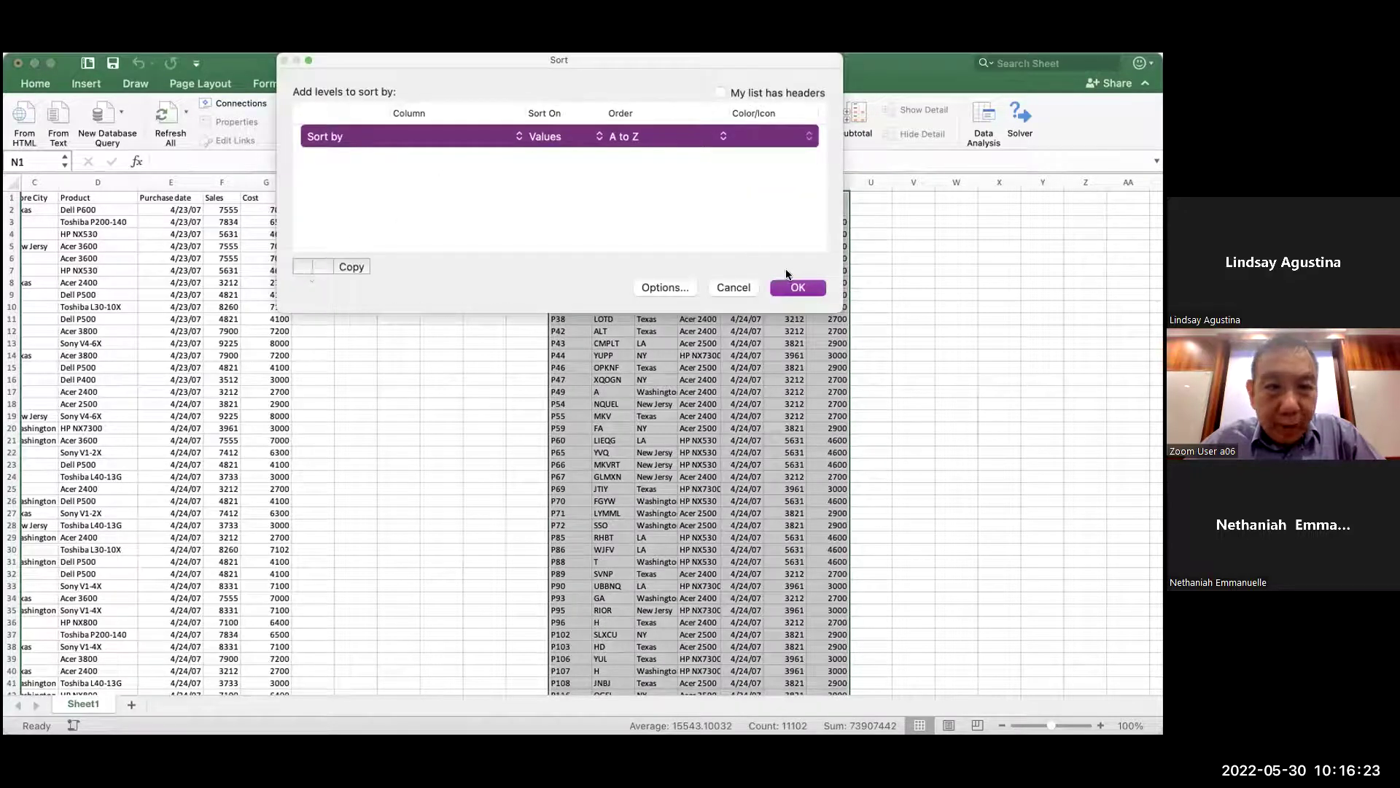
left_click(803, 289)
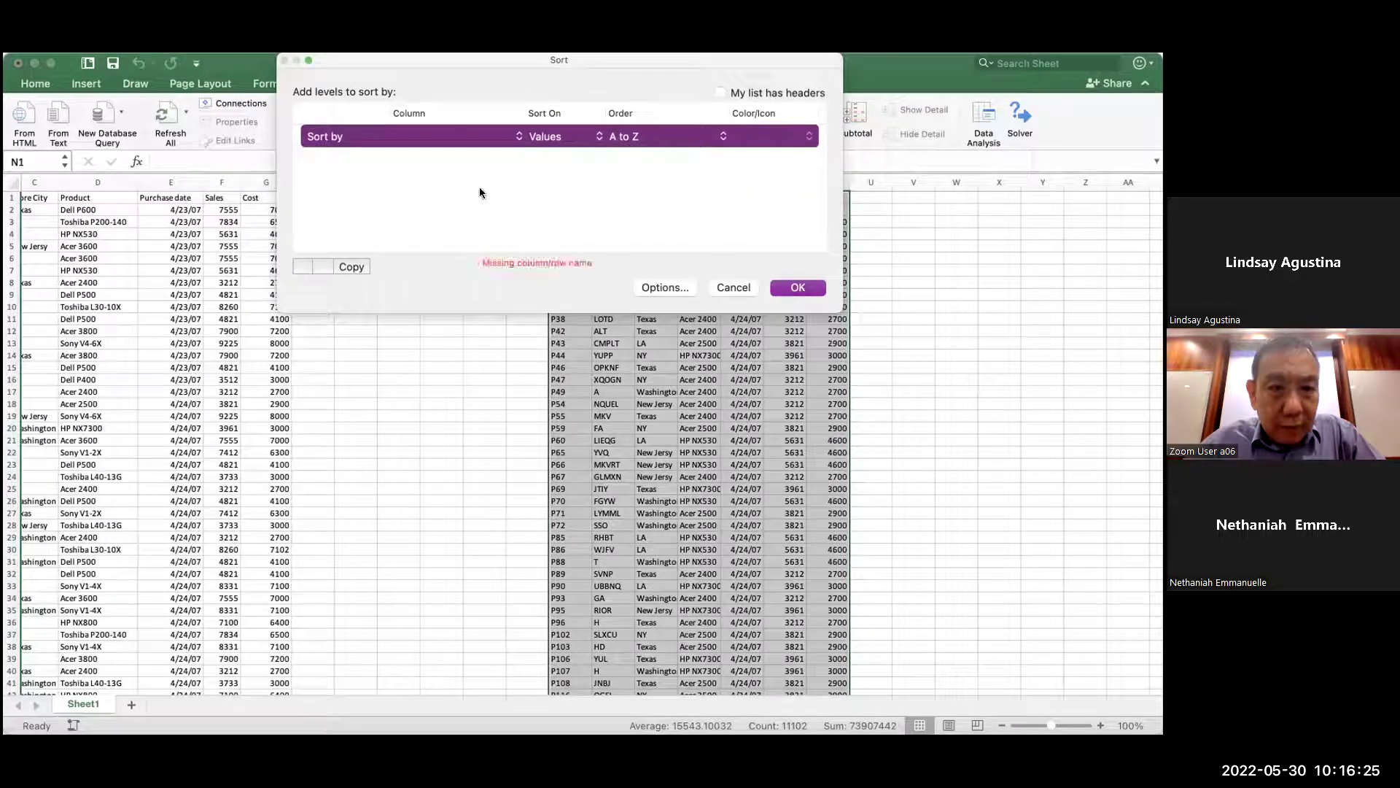
left_click(480, 137)
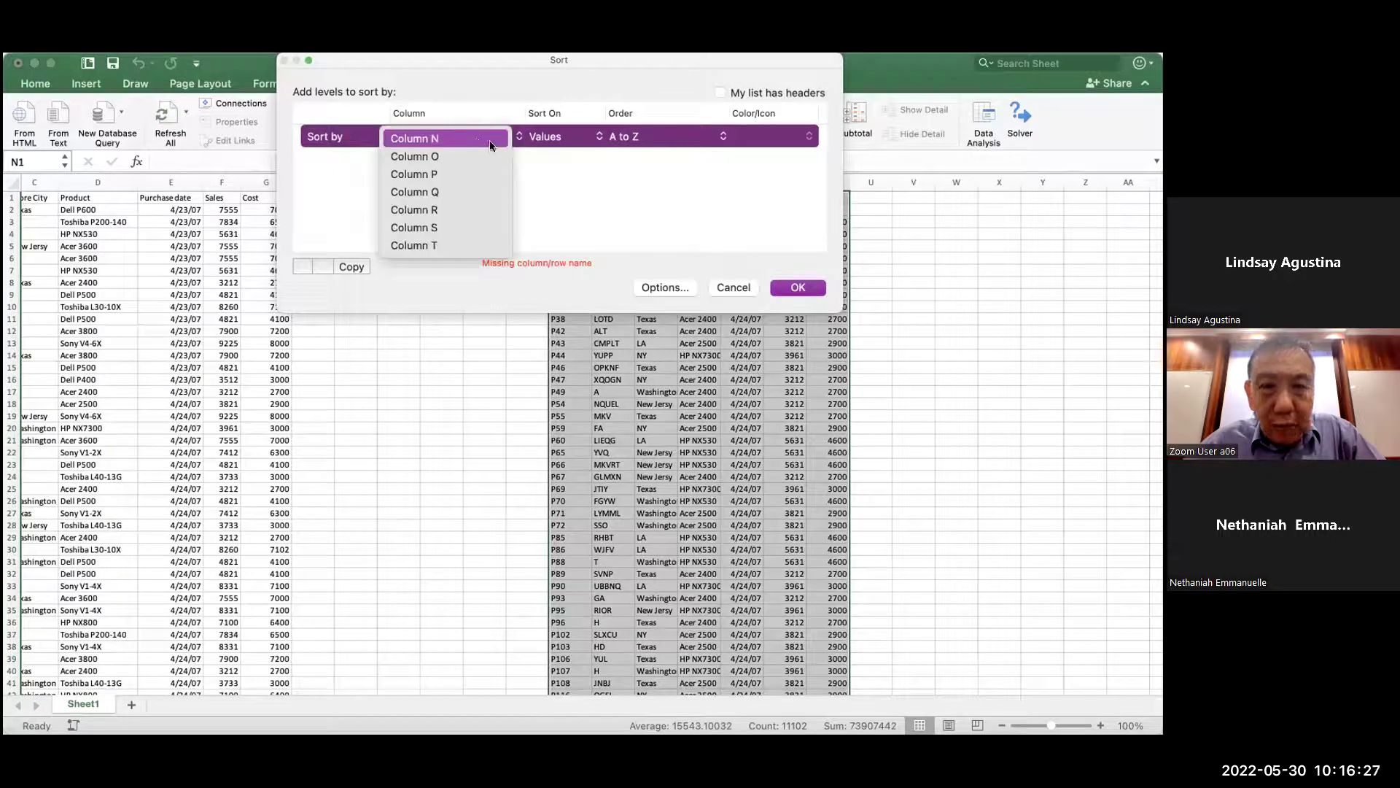
left_click(489, 140)
left_click(793, 288)
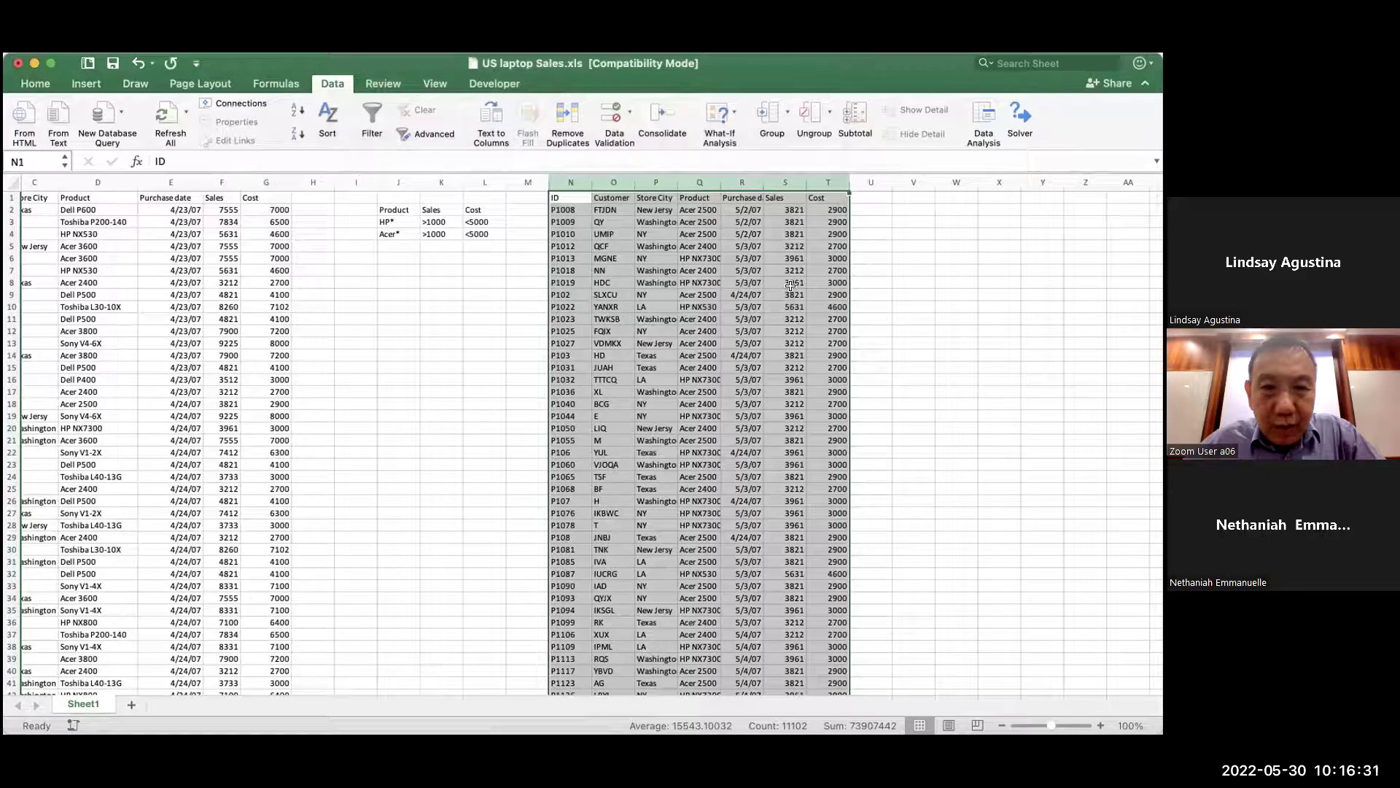
key("super+z")
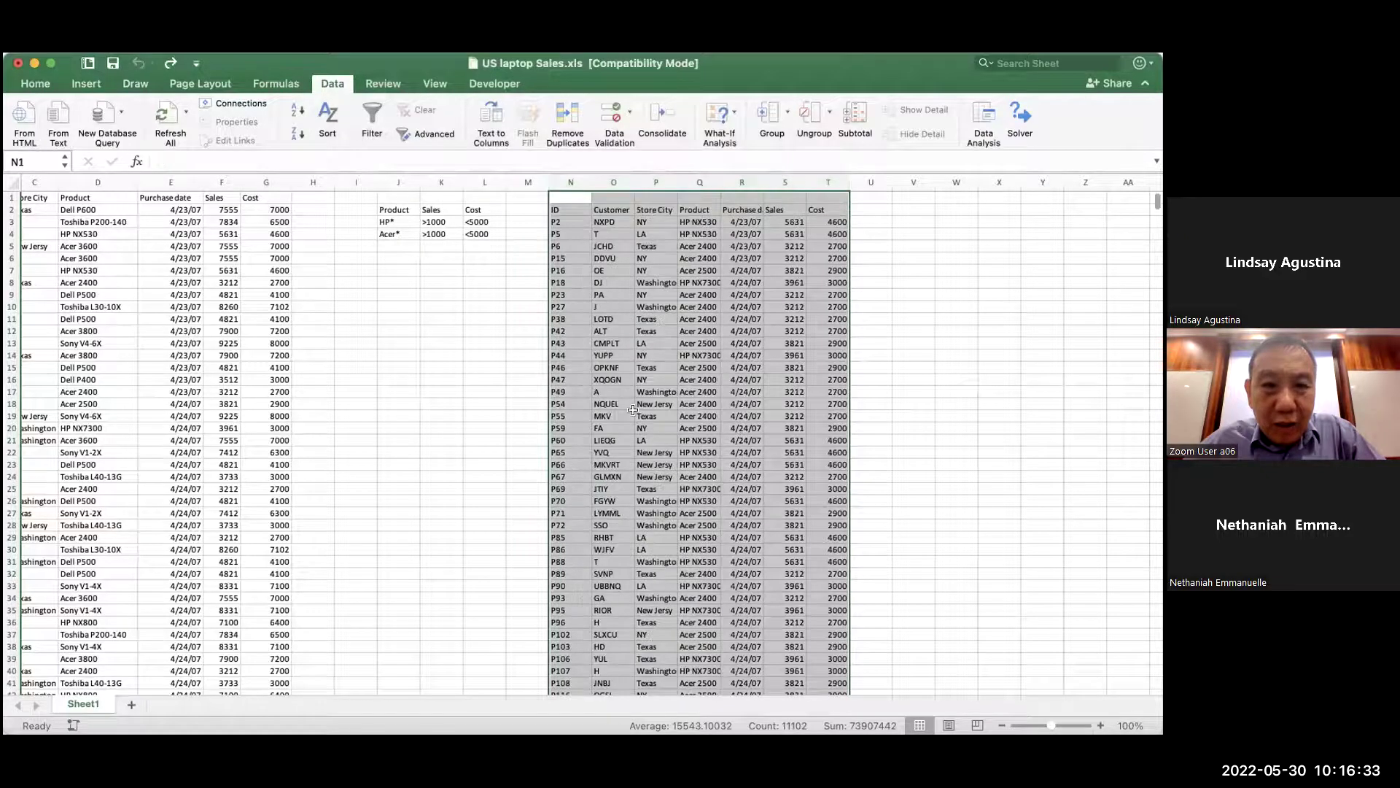
- Select the extracted records from the ID header in N2 across to the Cost column T and downward
left_click(573, 319)
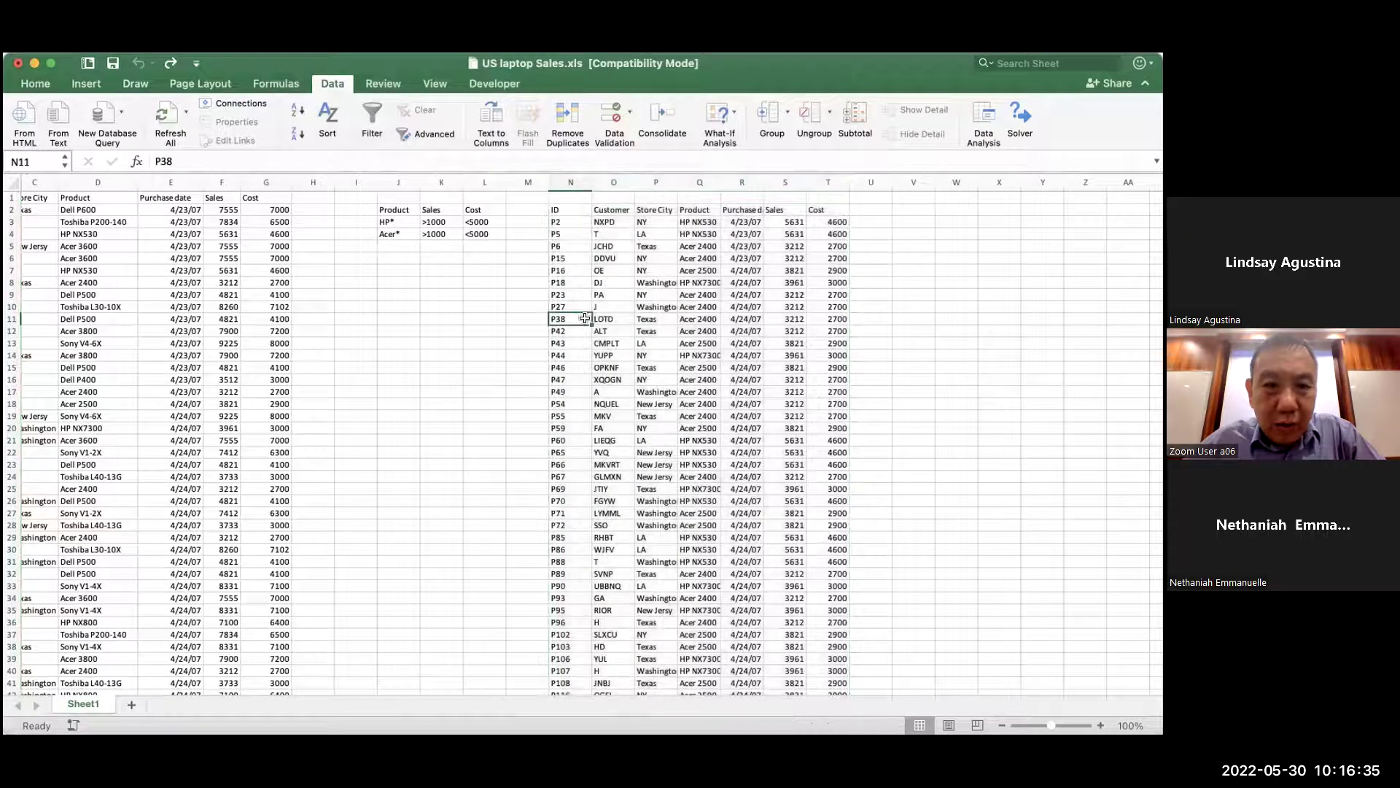
left_click_drag(555, 210, 818, 641)
type("=N2:T47")
scroll(818, 640, "down", 2)
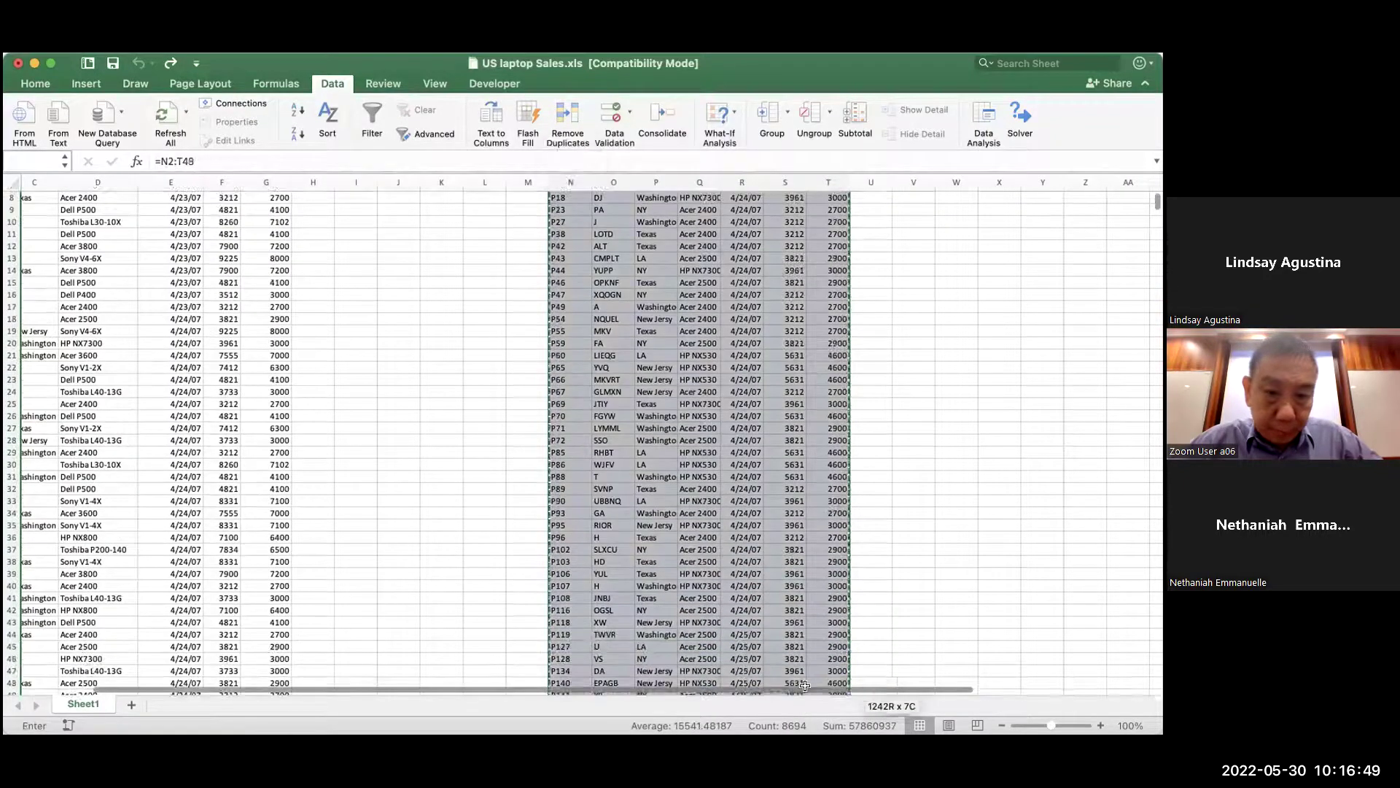
key("BackSpace")
type("8")
left_click(872, 645)
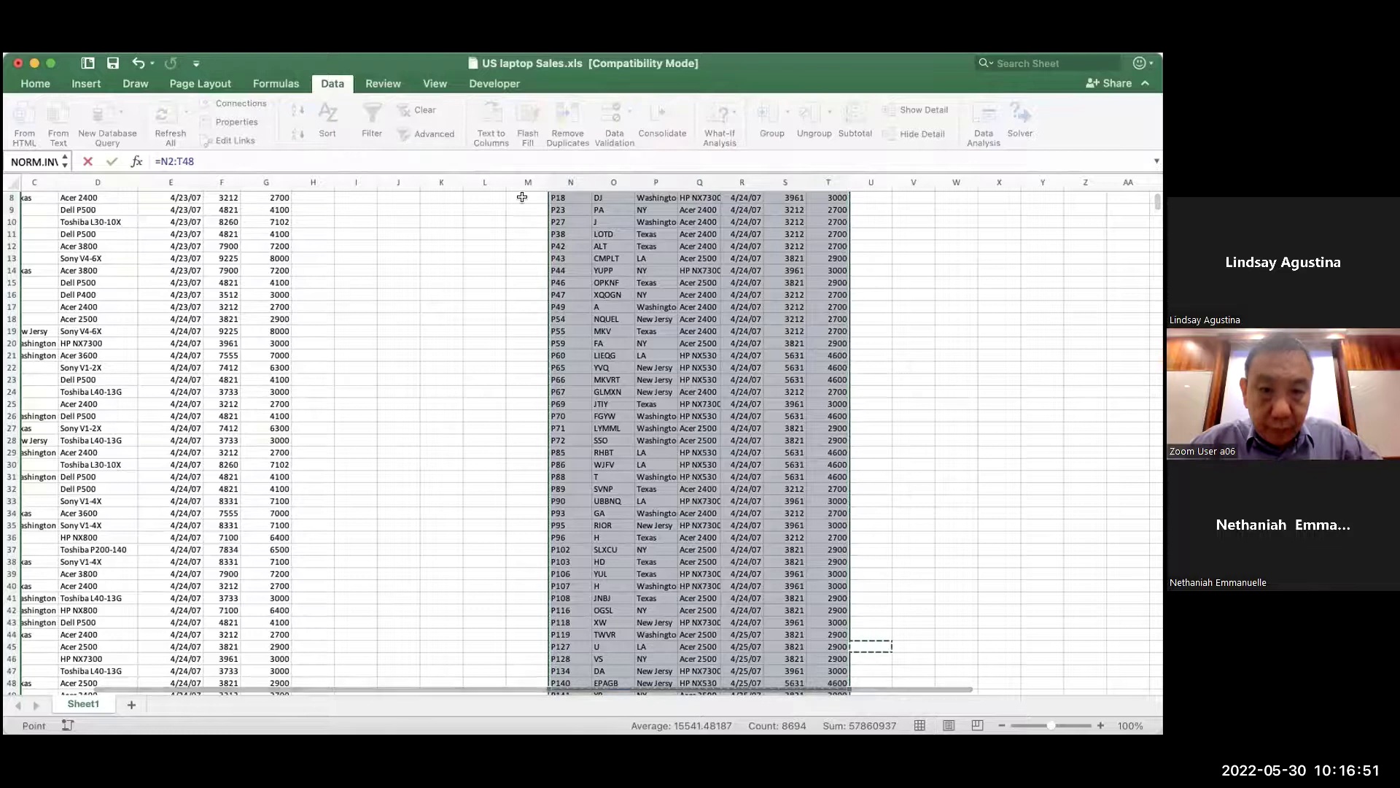
scroll(600, 269, "up", 3)
scroll(599, 269, "down", 20)
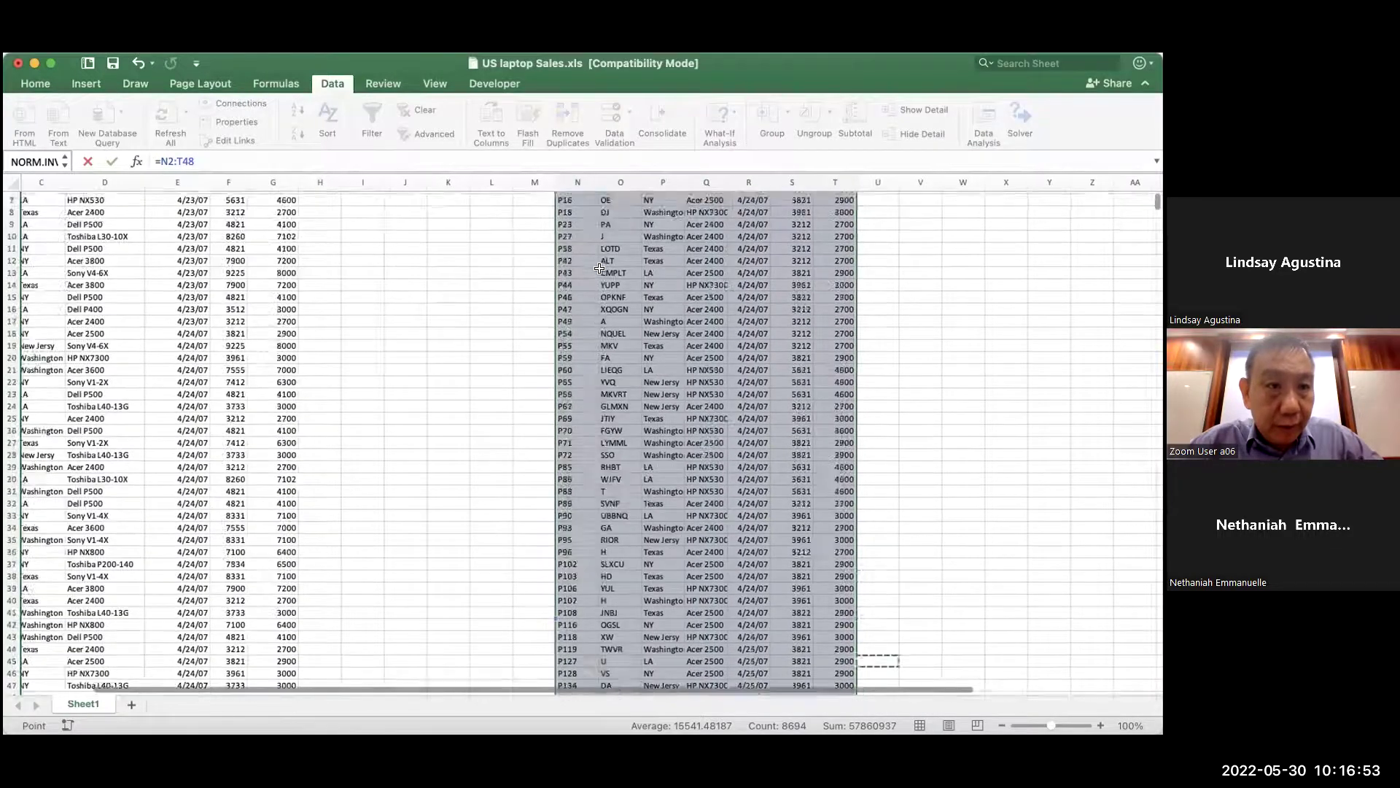
scroll(599, 269, "down", 20)
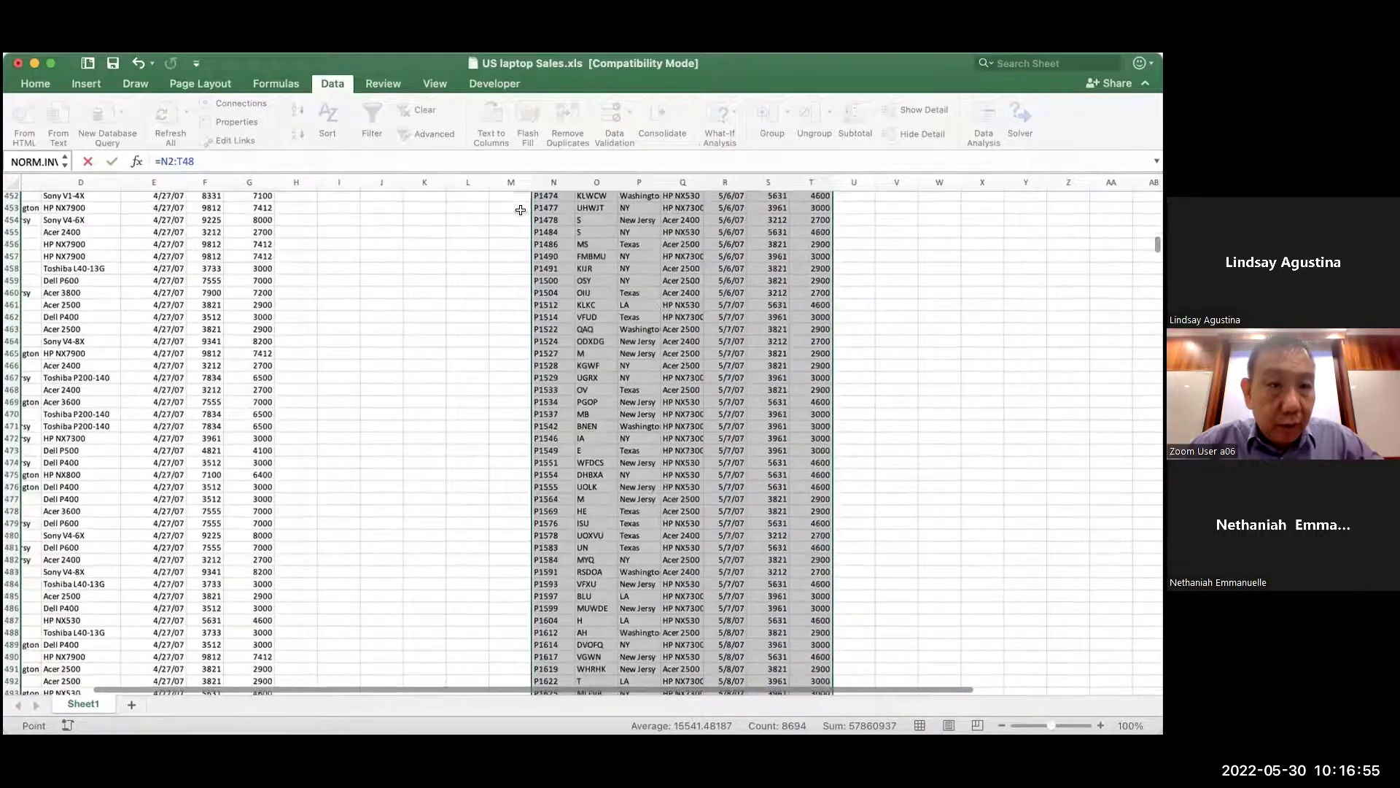
left_click(486, 157)
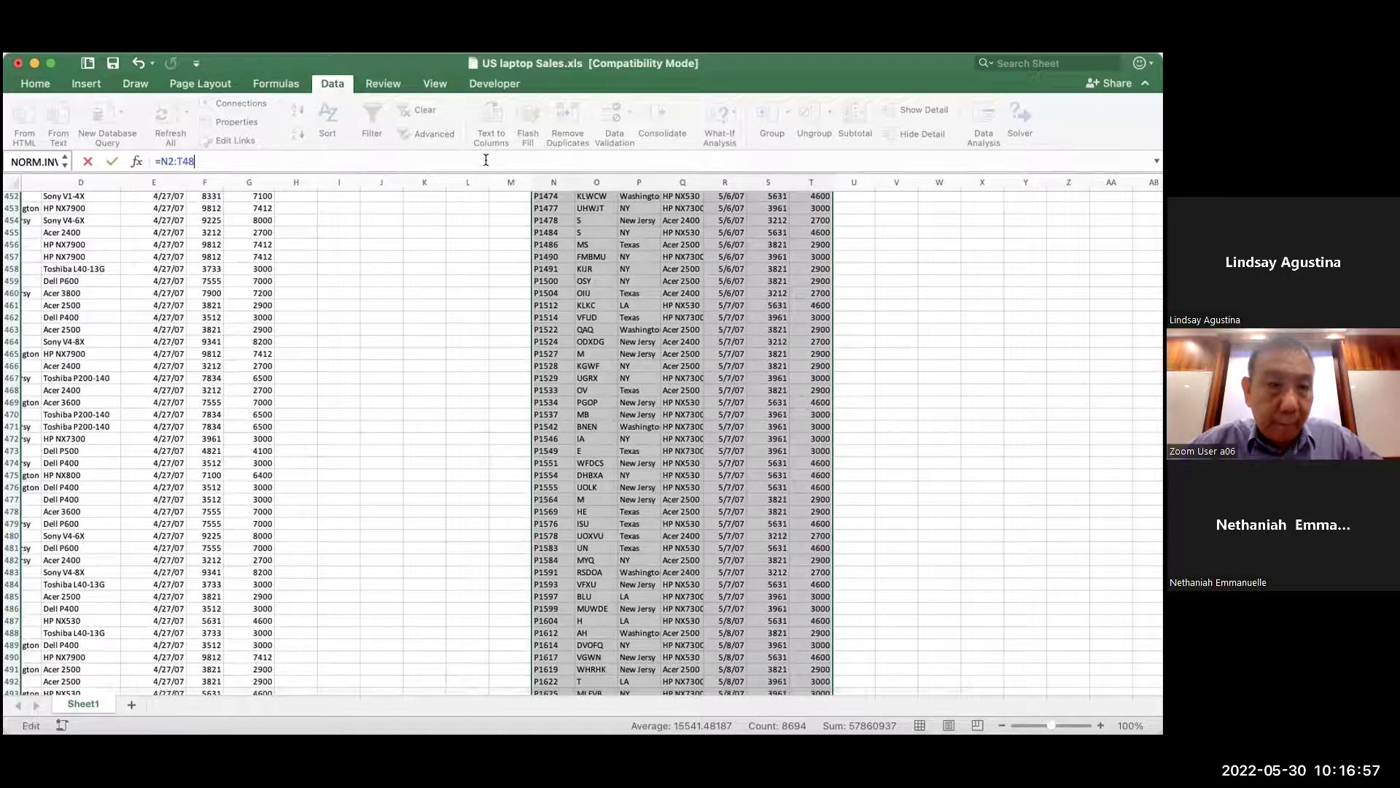
scroll(416, 157, "up", 3)
scroll(415, 157, "up", 15)
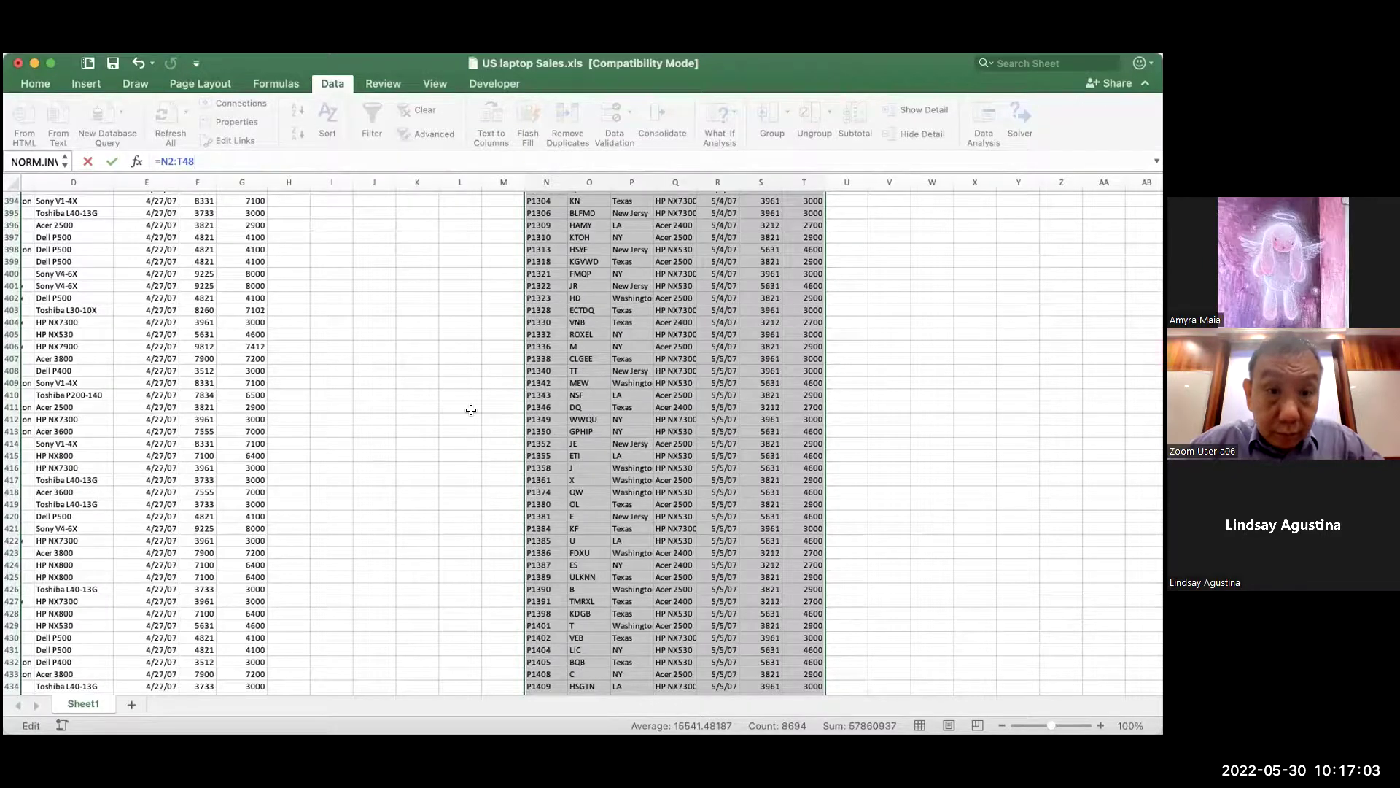
scroll(471, 410, "down", 20)
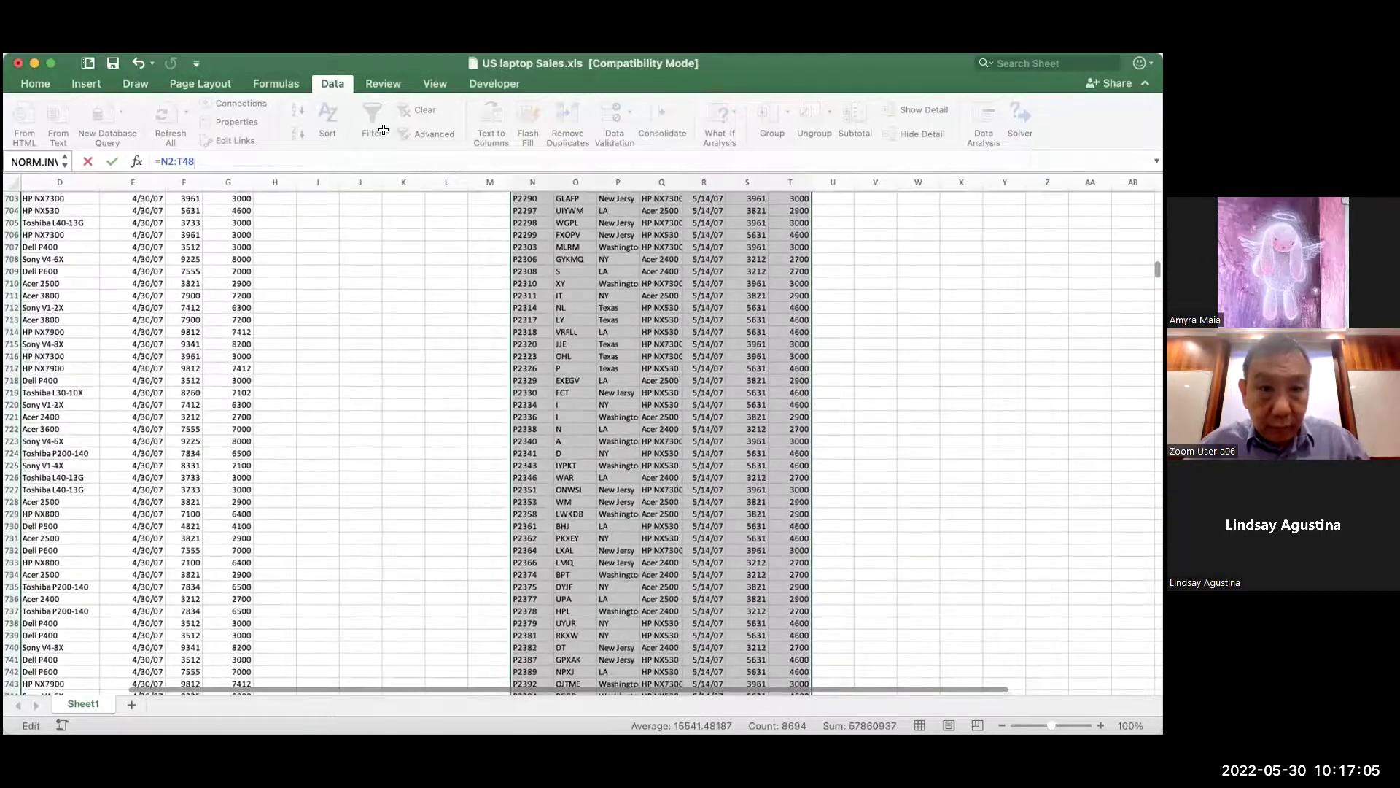
scroll(549, 435, "down", 15)
scroll(548, 434, "left", 2)
scroll(549, 435, "up", 20)
key("super+z")
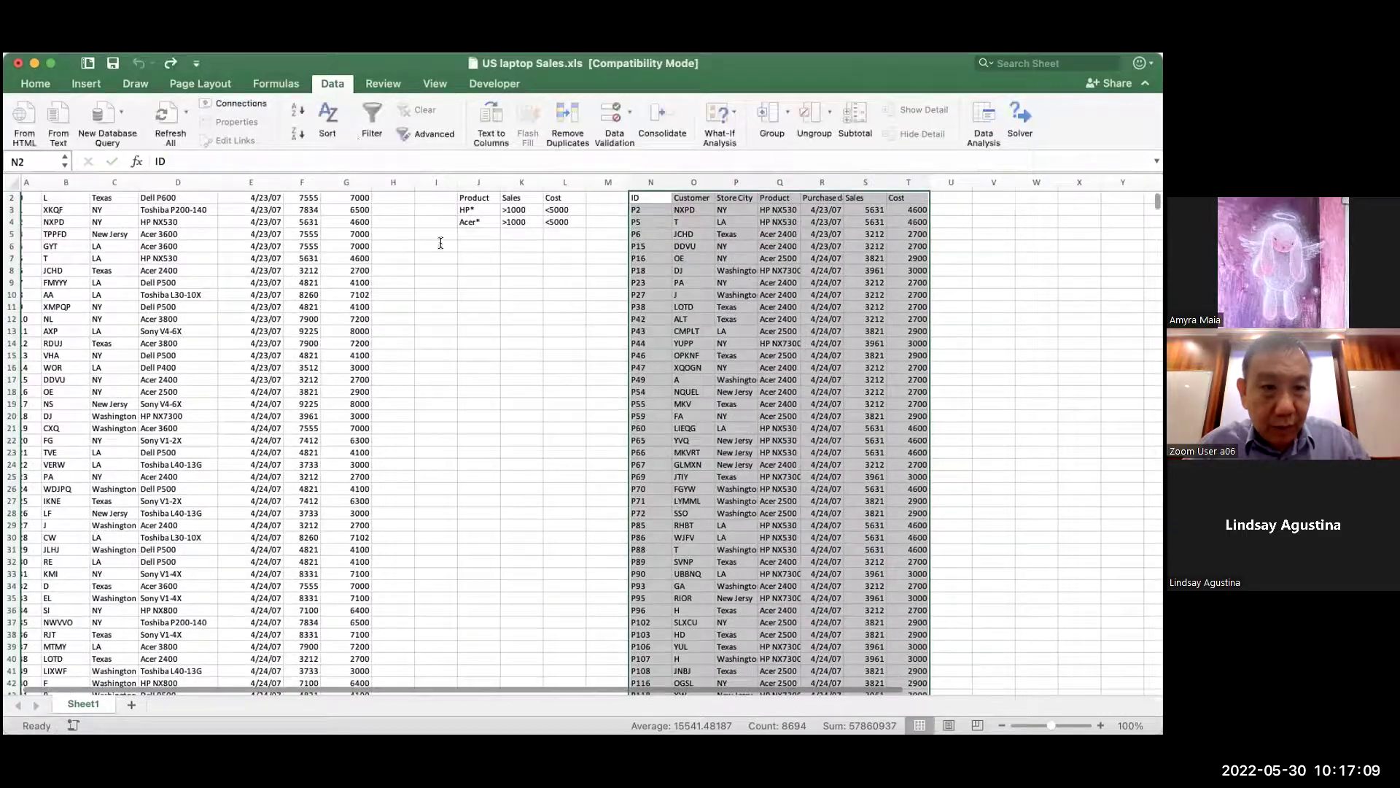
- Sort the selected extracted records by Column N on values in A to Z order
left_click(329, 121)
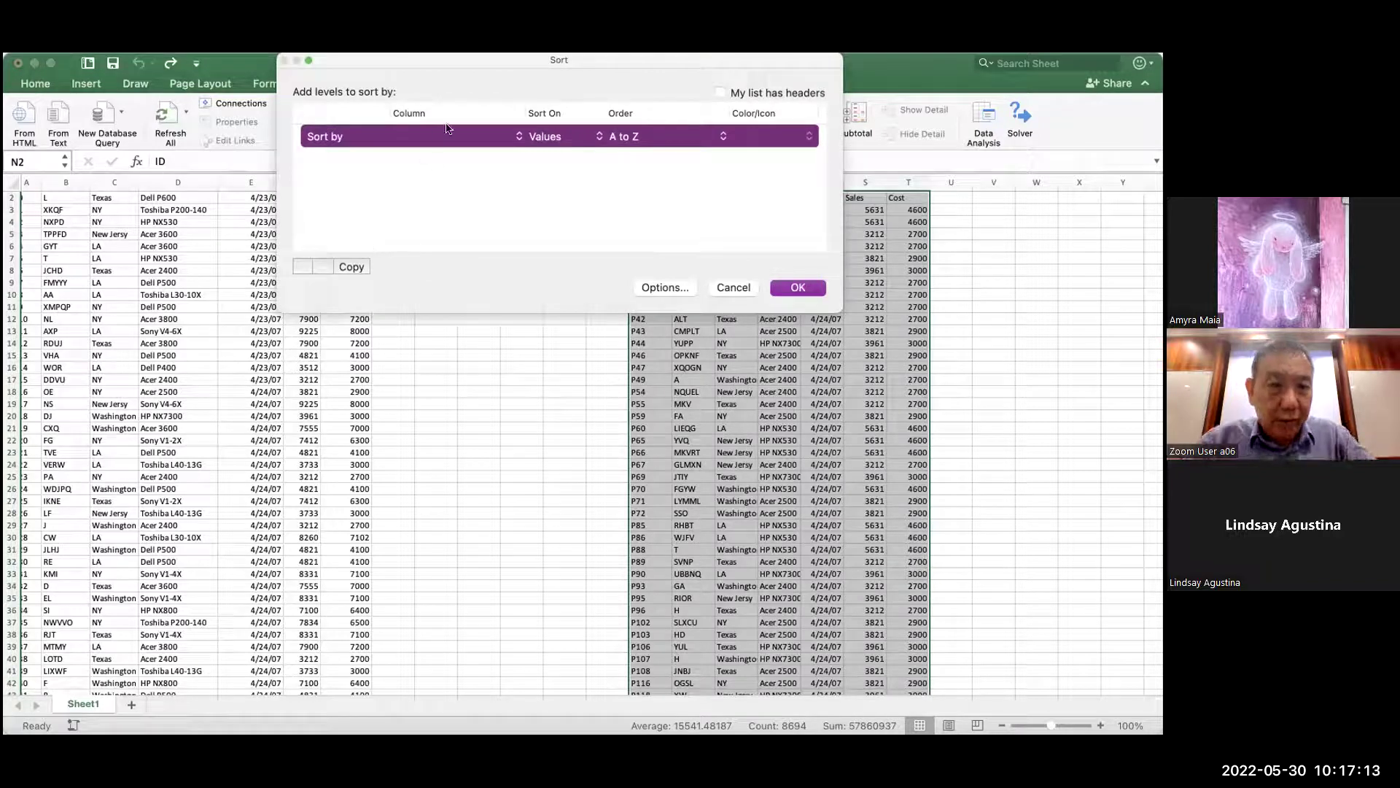
left_click(480, 137)
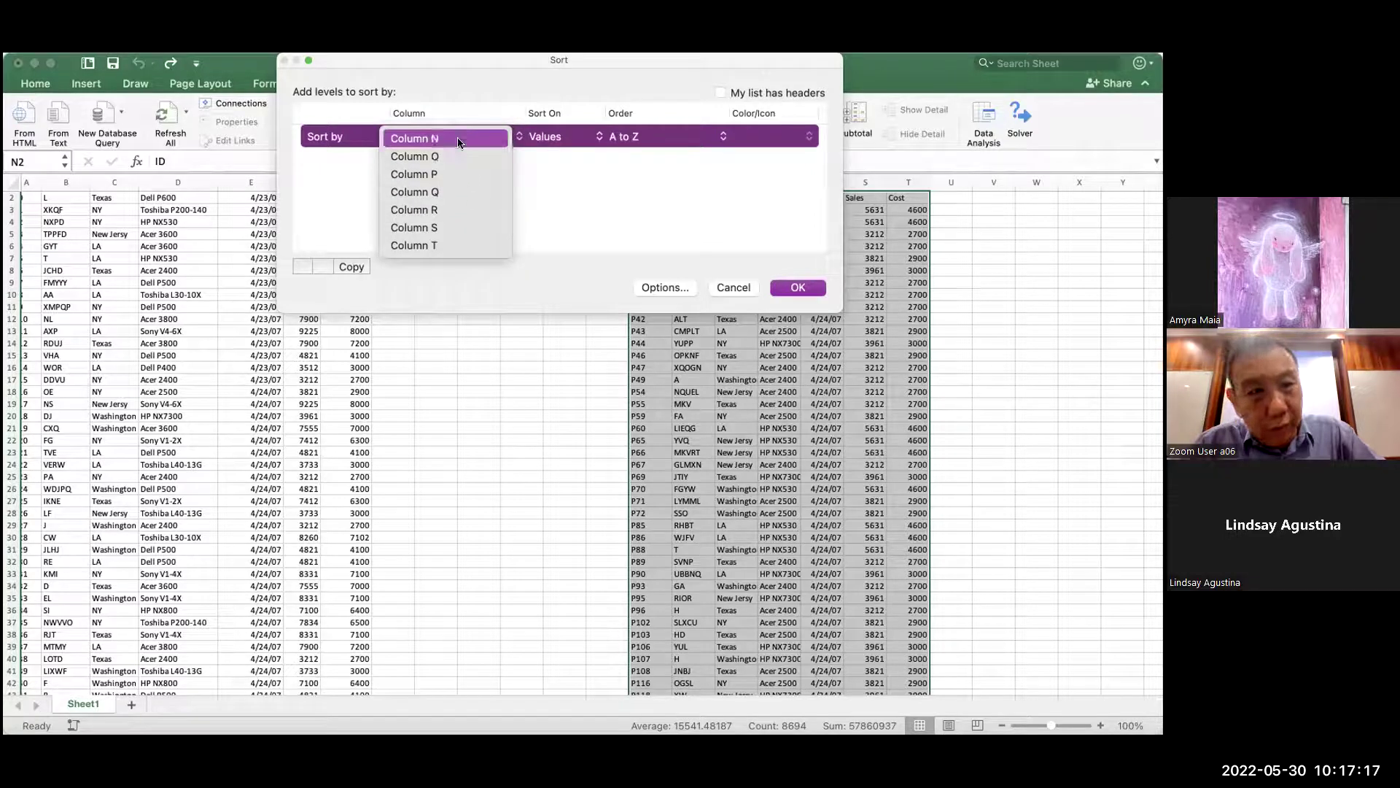
left_click(459, 140)
left_click(799, 289)
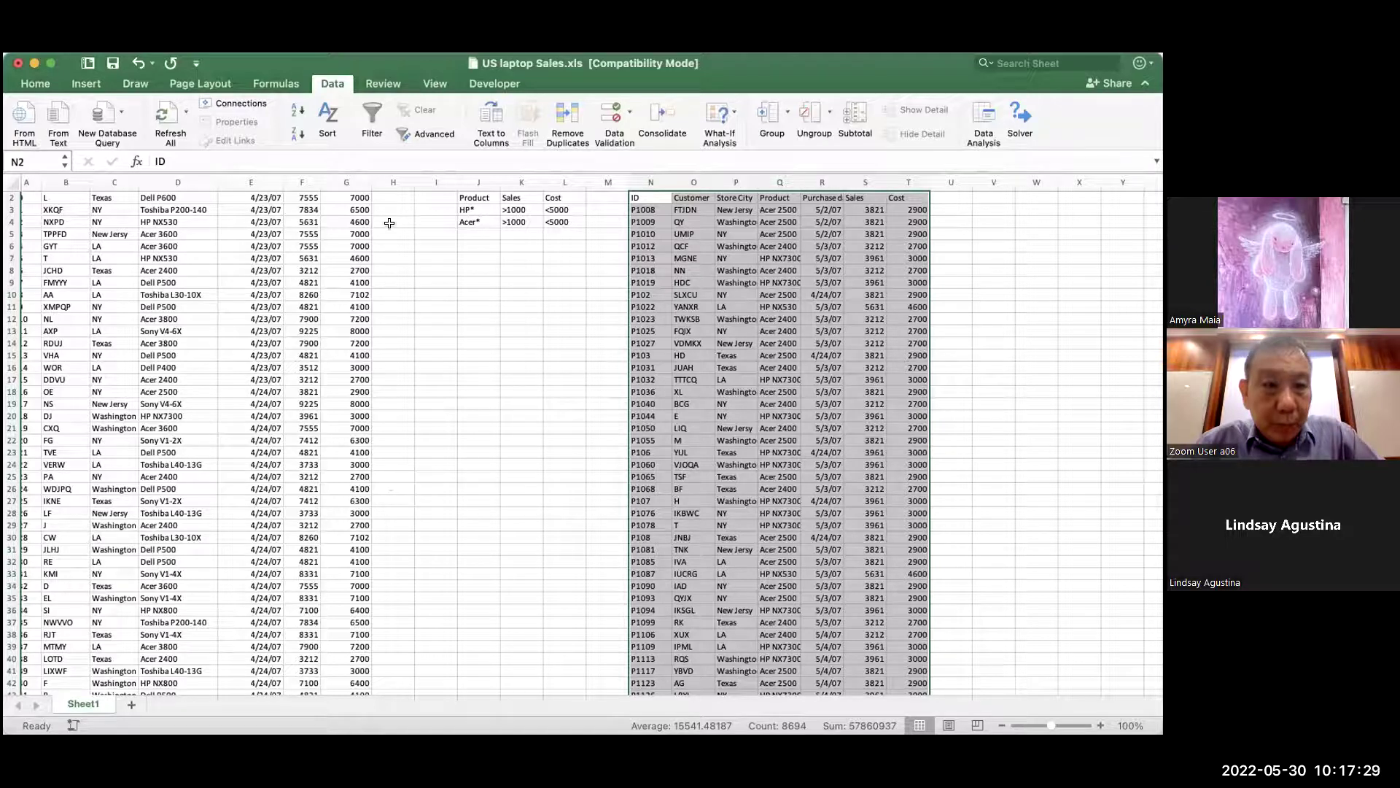
- Re-sort the selected records by Column S on values, smallest to largest, and review the reordered rows
left_click(328, 116)
left_click(447, 137)
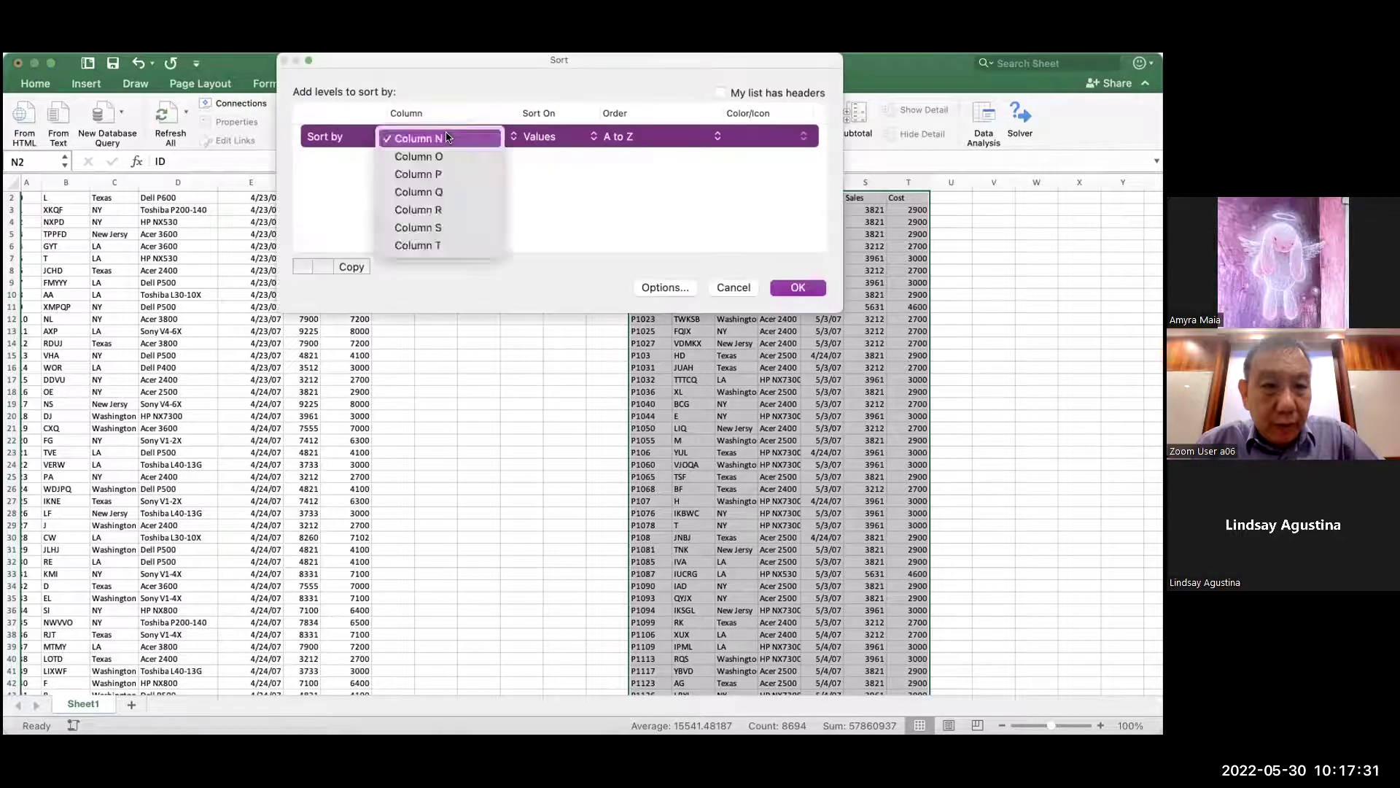
left_click(447, 137)
left_click(442, 140)
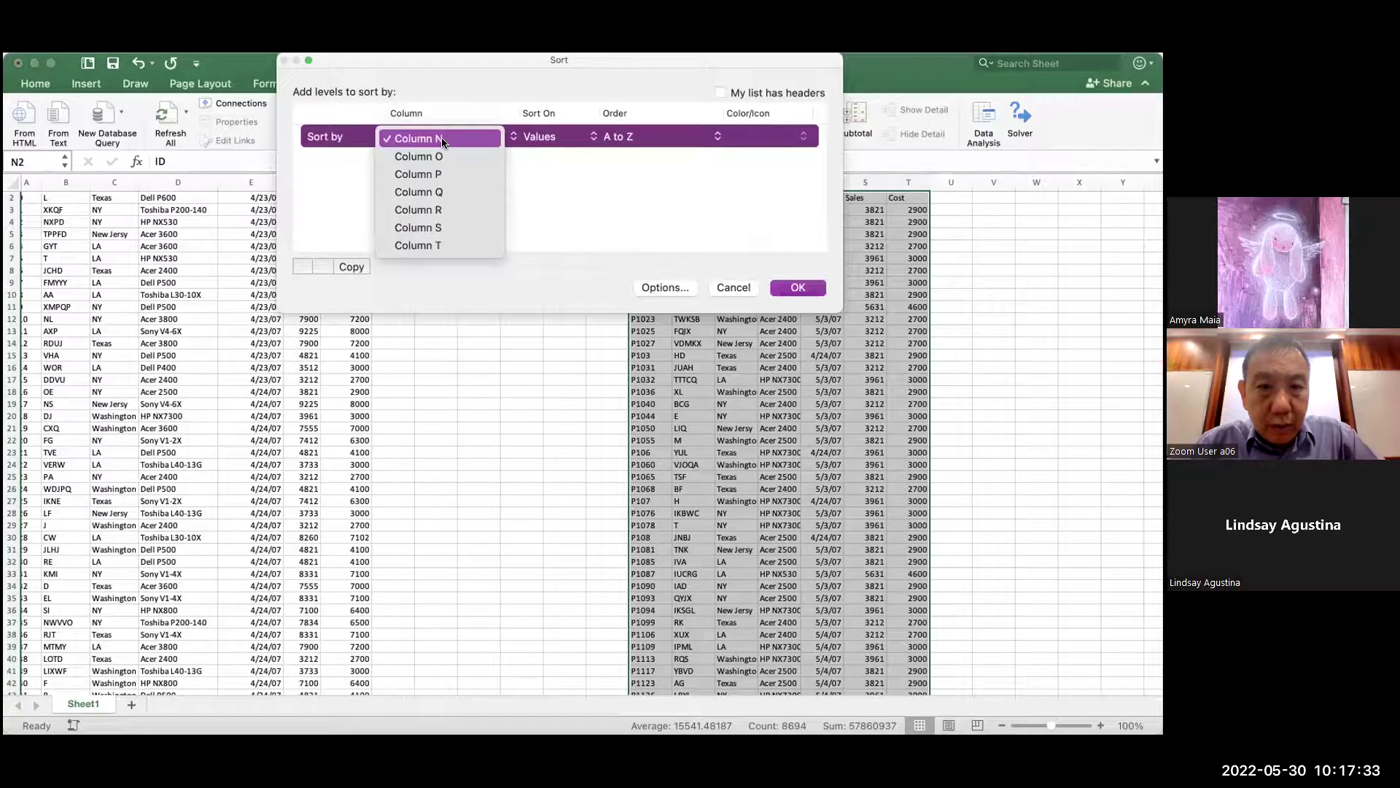
left_click(441, 226)
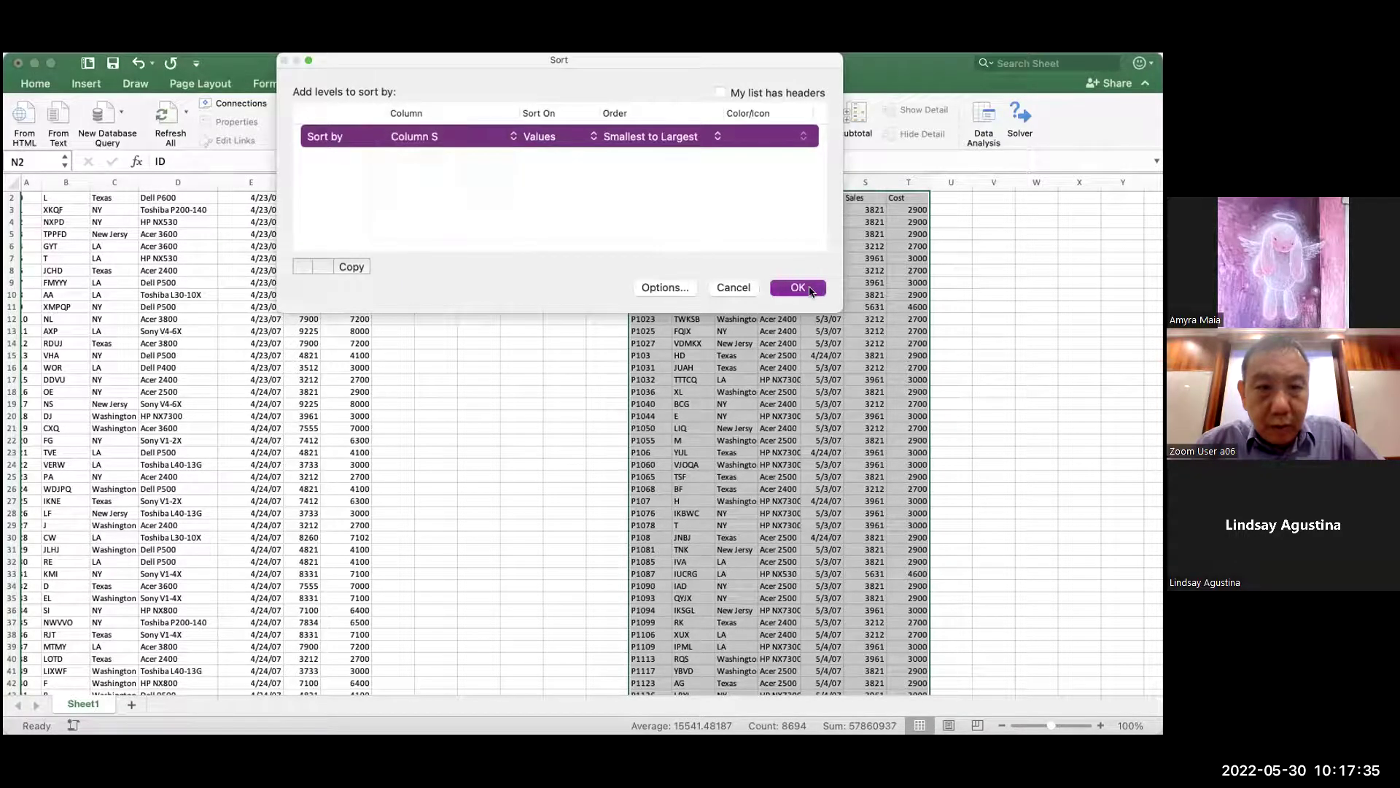
left_click(809, 288)
scroll(718, 376, "up", 1)
scroll(718, 376, "down", 1)
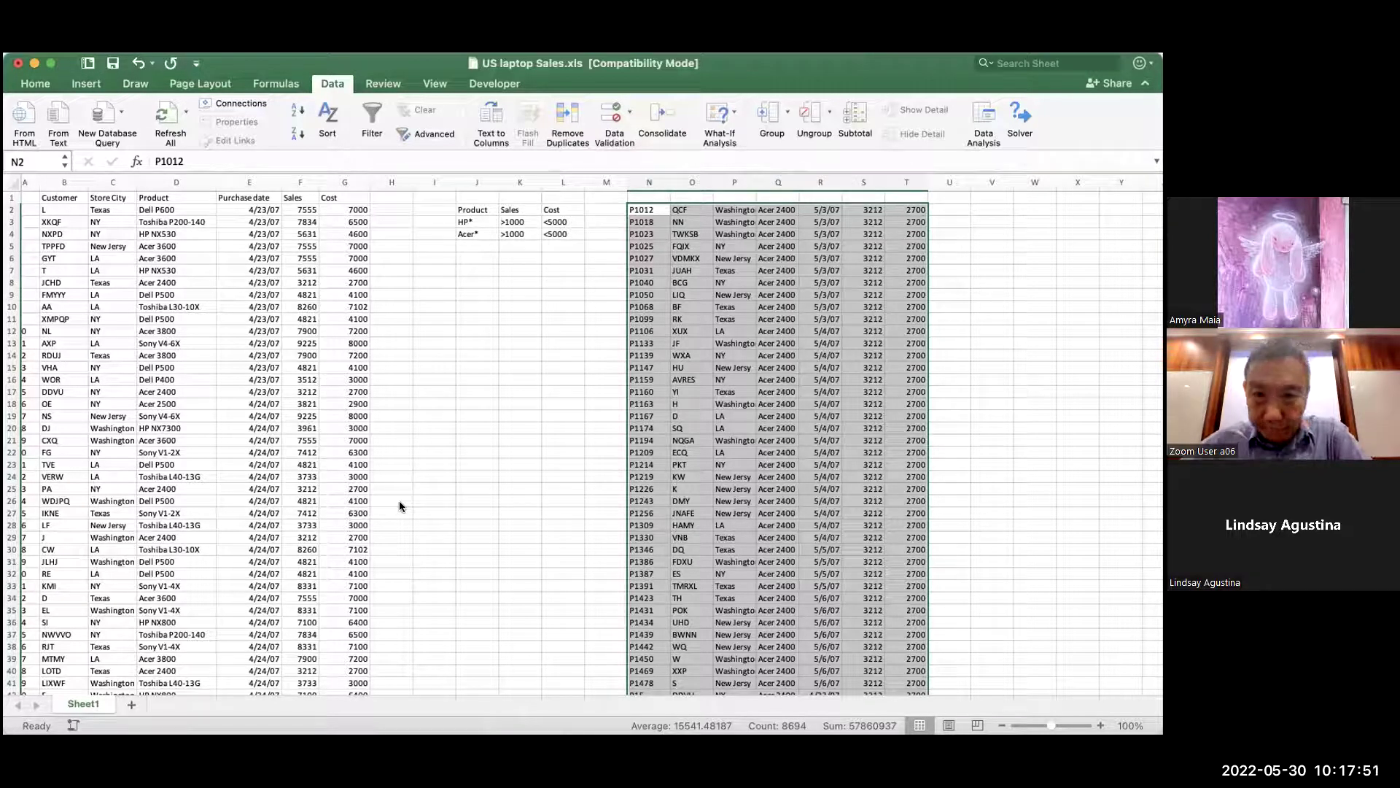
scroll(496, 388, "right", 3)
scroll(496, 388, "down", 1)
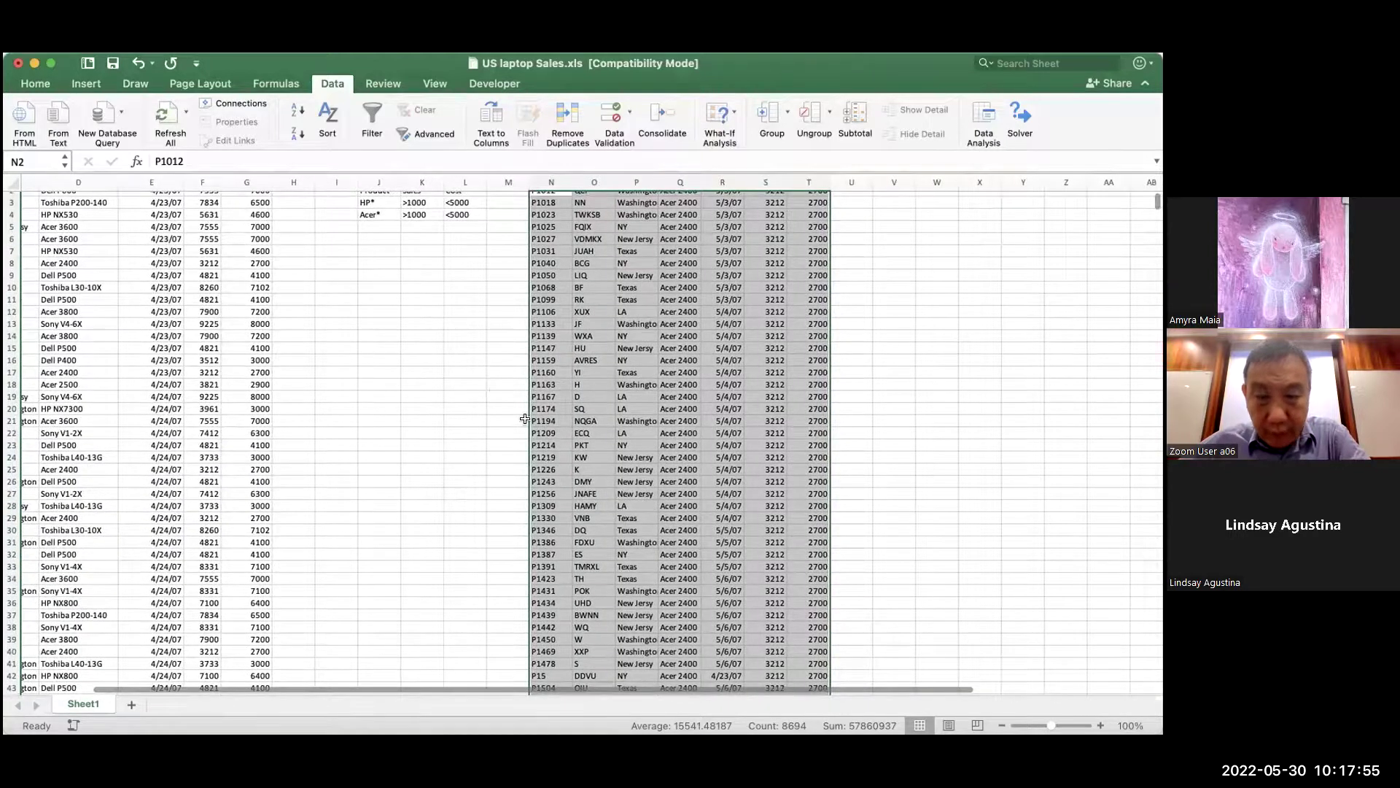
scroll(519, 413, "up", 2)
scroll(519, 413, "right", 1)
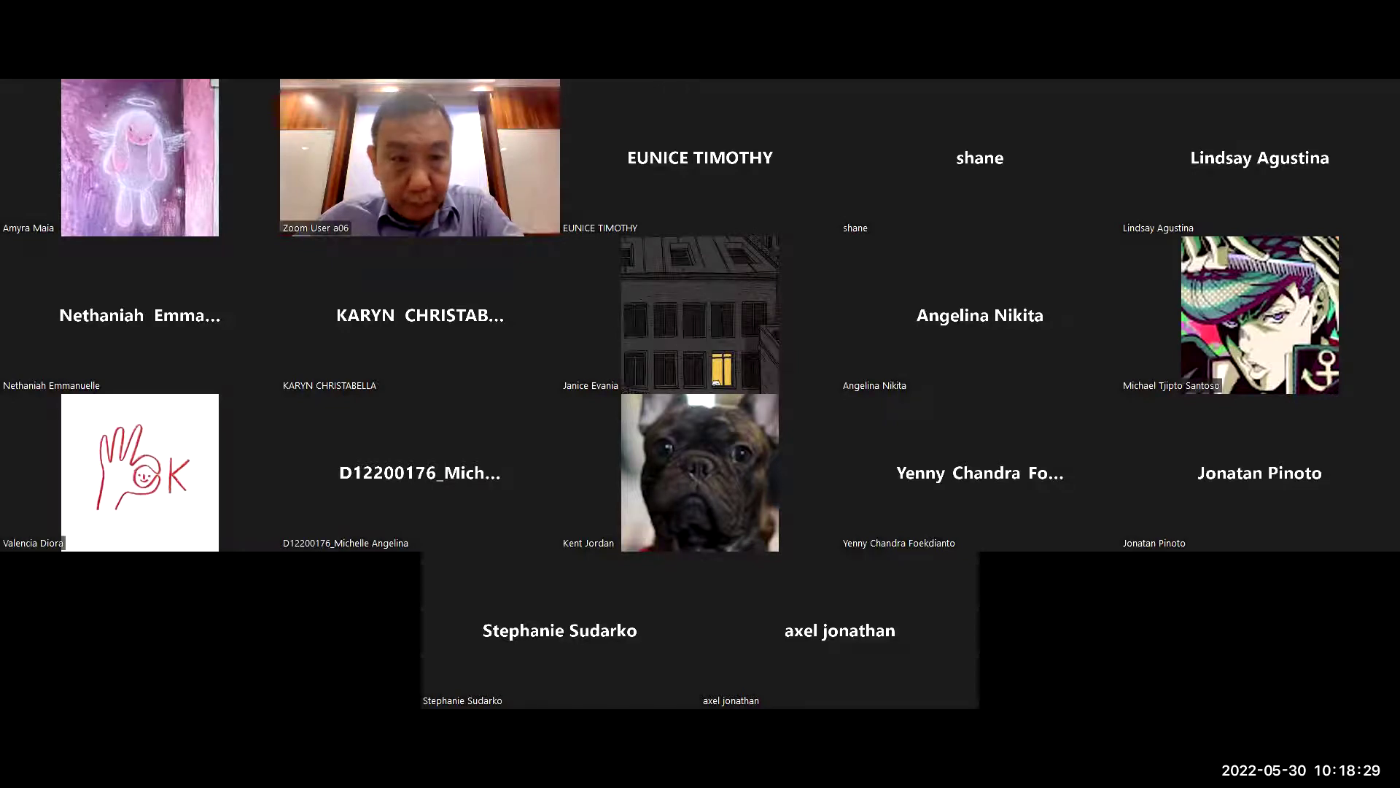
- Switch to the US laptop Sales workbook in Excel for Windows and go to the extracted table's ID header in N2
key("alt+Tab")
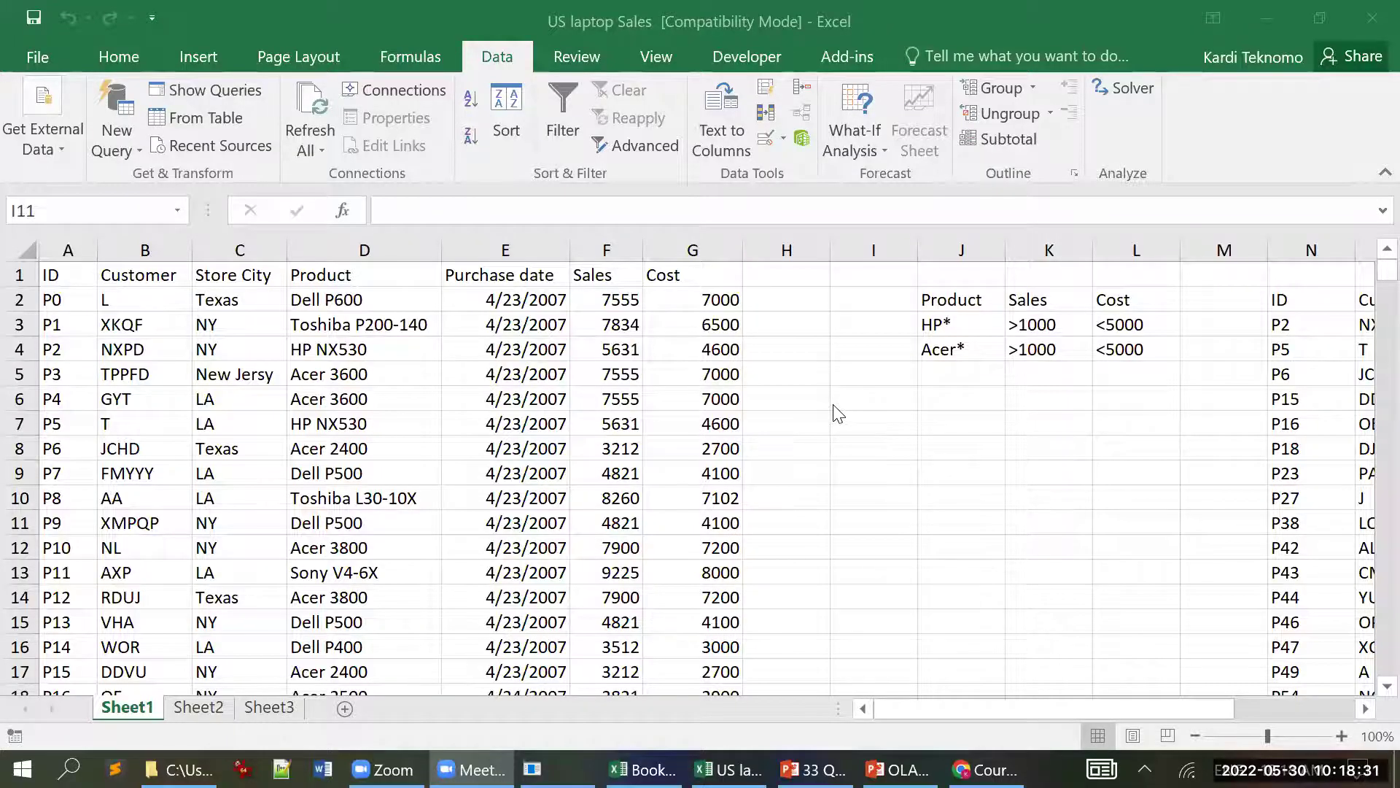
left_click(57, 279)
key("Right")
key("Right")
key("Right")
key("Right")
key("Right")
key("Right")
key("Right")
key("Right")
key("Right")
key("Right")
key("Right")
key("Right")
key("Right")
key("Right")
key("Right")
key("Right")
key("Right")
key("Down")
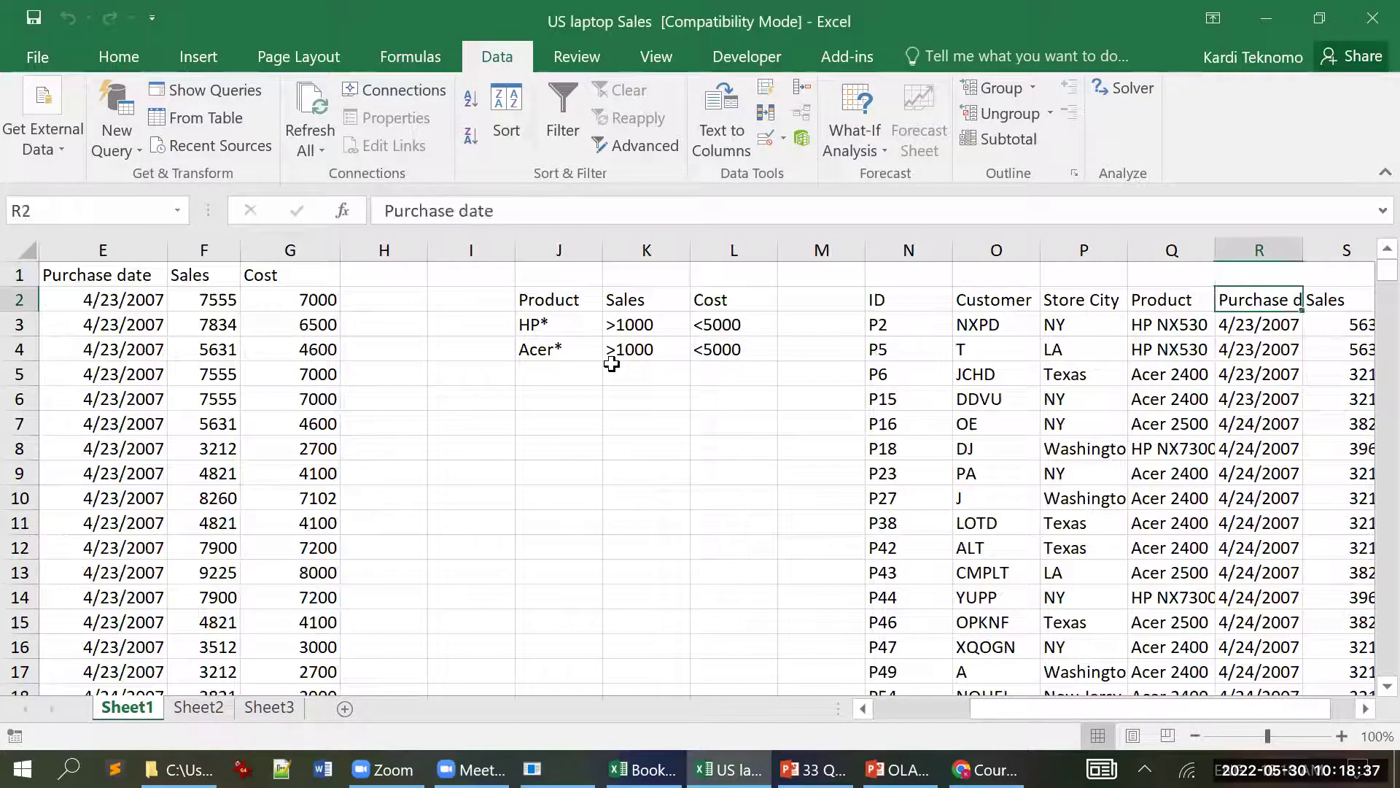
key("Left")
key("Left")
key("Left")
key("Left")
key("Right")
key("Right")
key("Right")
key("Right")
key("Right")
key("Right")
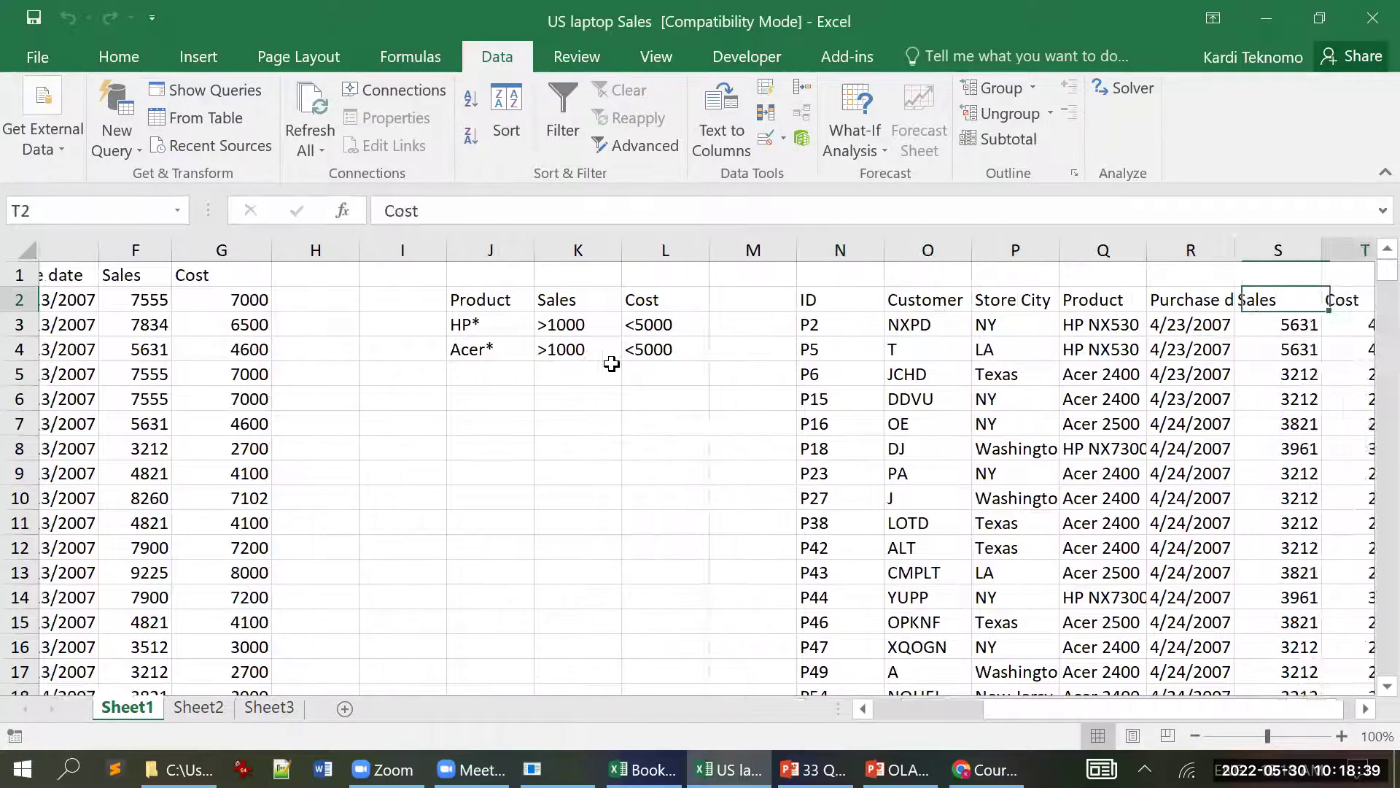
key("Right")
key("Right")
key("Right")
key("Right")
key("Left")
key("Left")
key("Left")
key("Left")
key("Left")
key("Left")
key("Left")
key("Left")
key("Left")
key("Left")
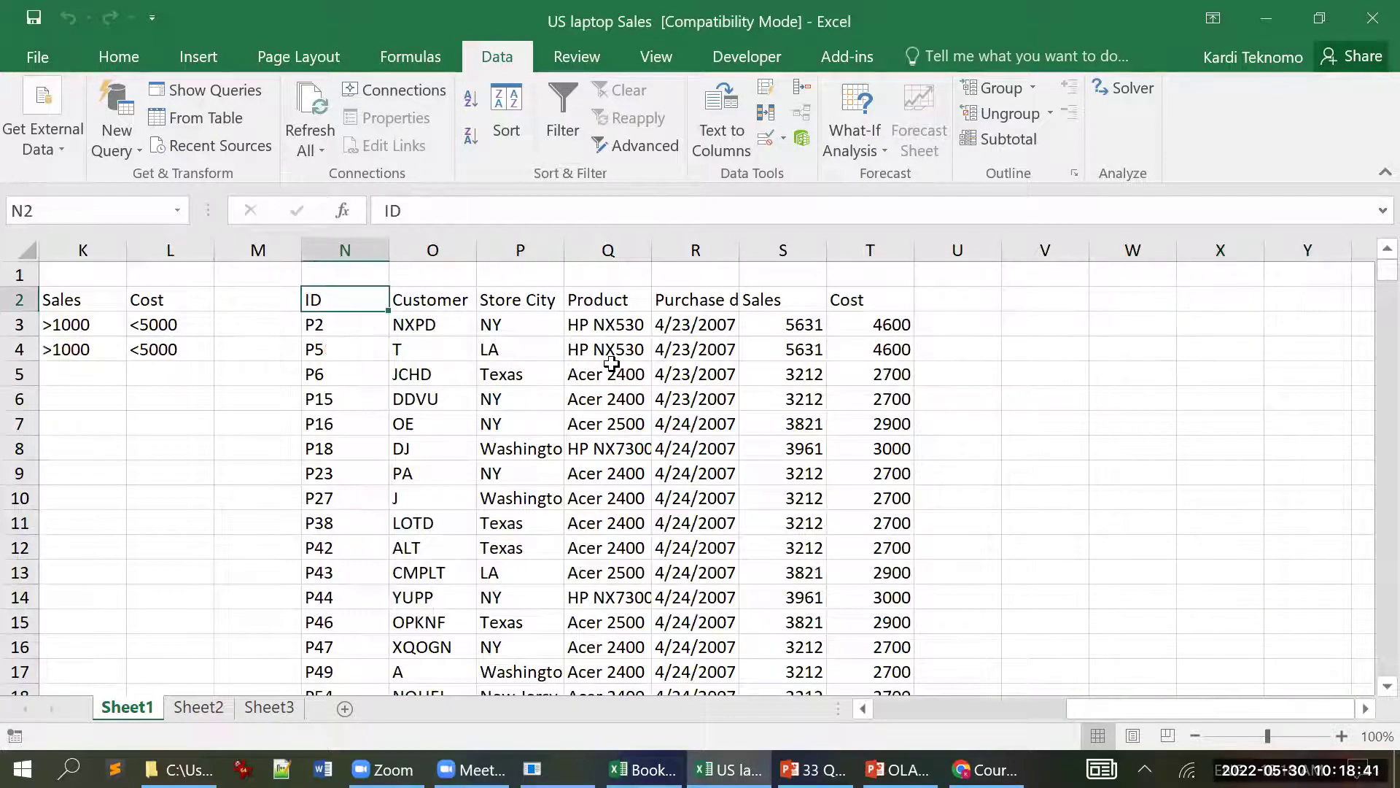
- Select the whole extracted table including its header row, from N2 through T1587
key("shift+Right")
key("shift+Right")
key("shift+Right")
key("shift+Right")
key("shift+Right")
key("shift+Right")
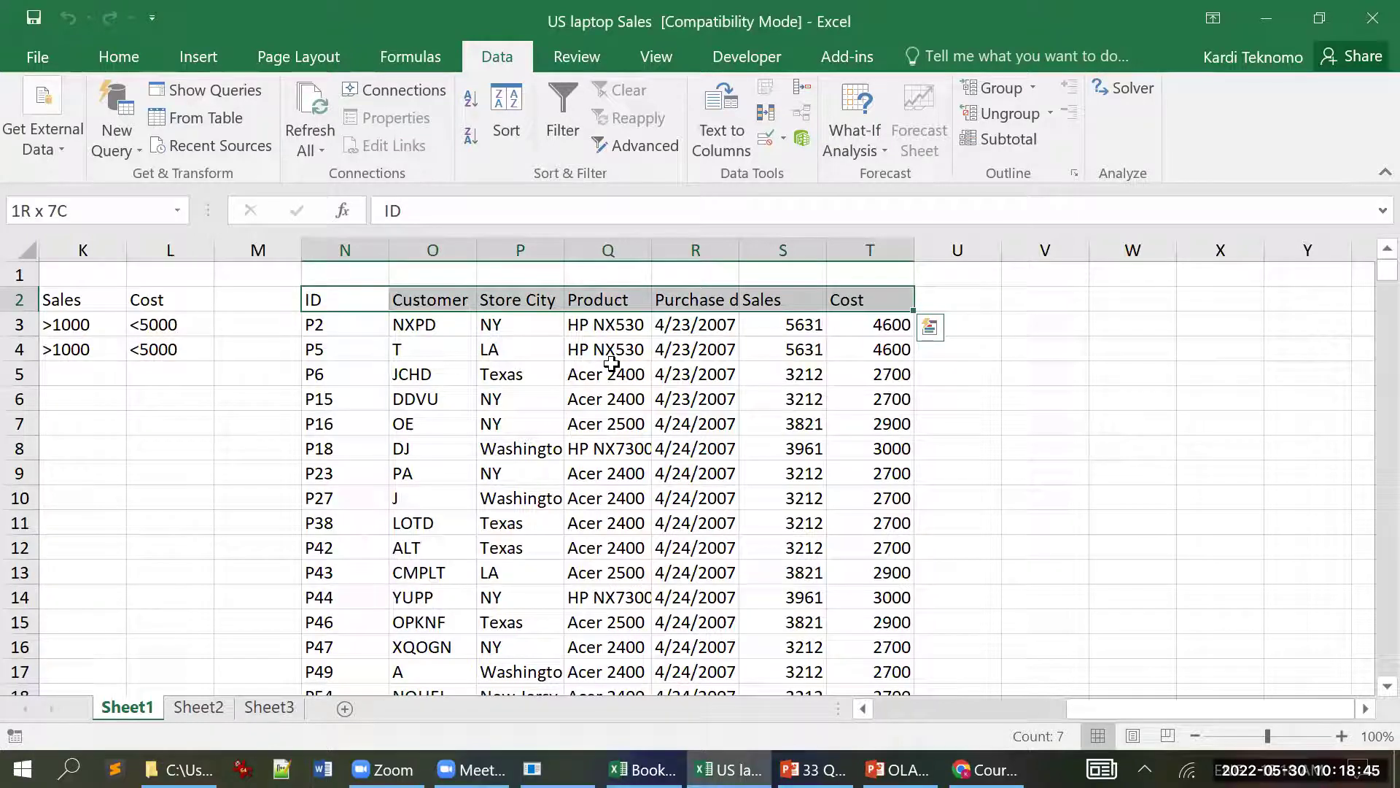
key("ctrl+shift+Down")
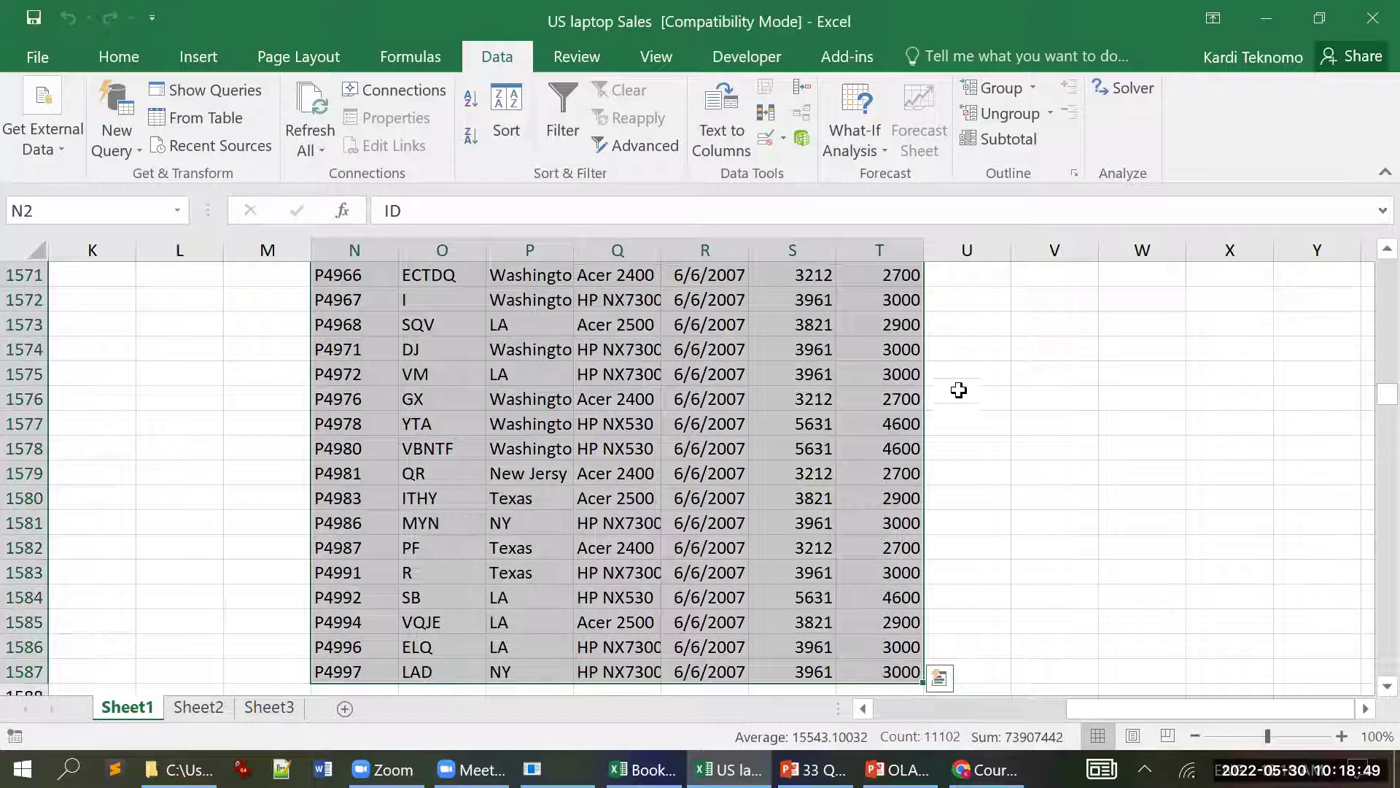
- Start a custom sort of the selected extracted table, treating row 2 as headers, and choose Sales as the first sort column
left_click_drag(1369, 407, 1370, 268)
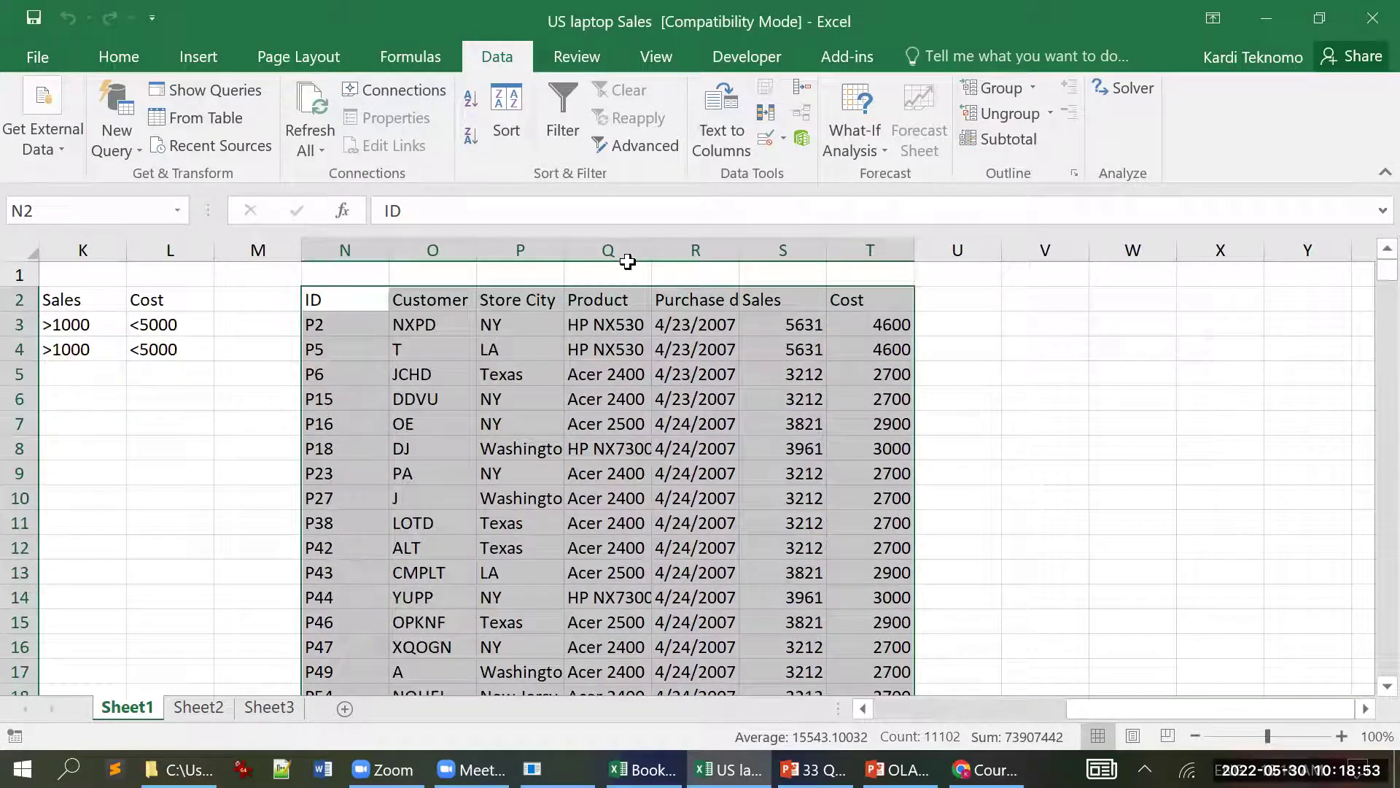
left_click(506, 120)
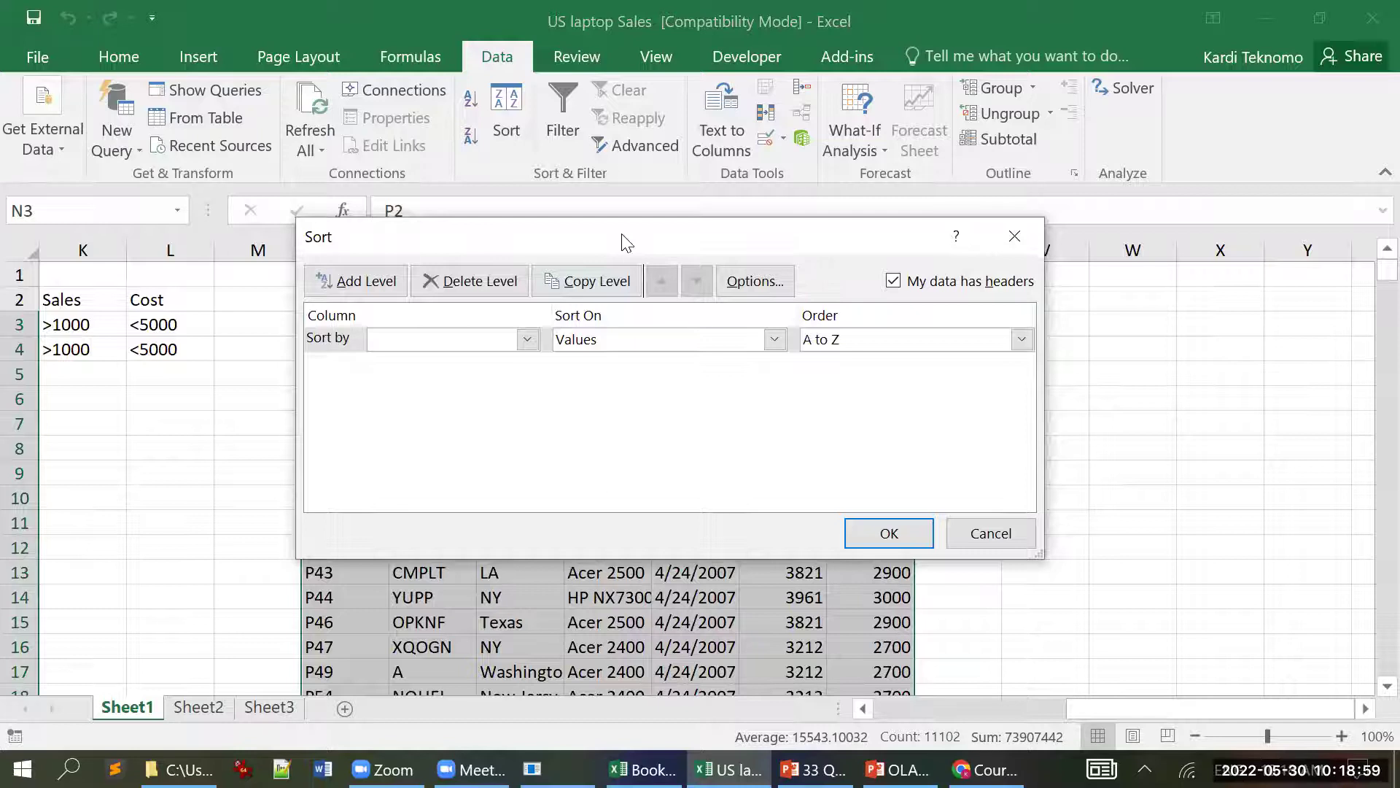
left_click_drag(625, 241, 903, 120)
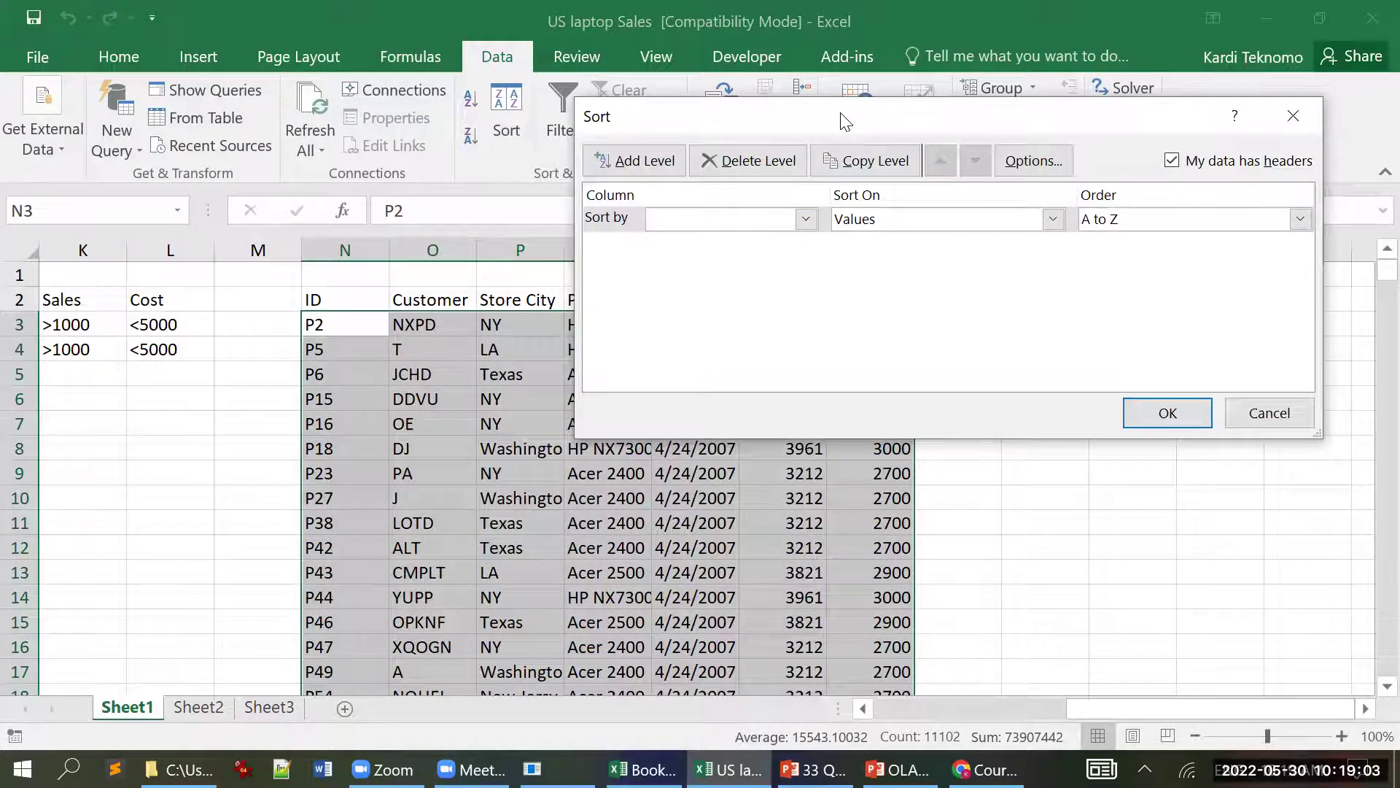
left_click_drag(844, 120, 1154, 176)
left_click(1116, 274)
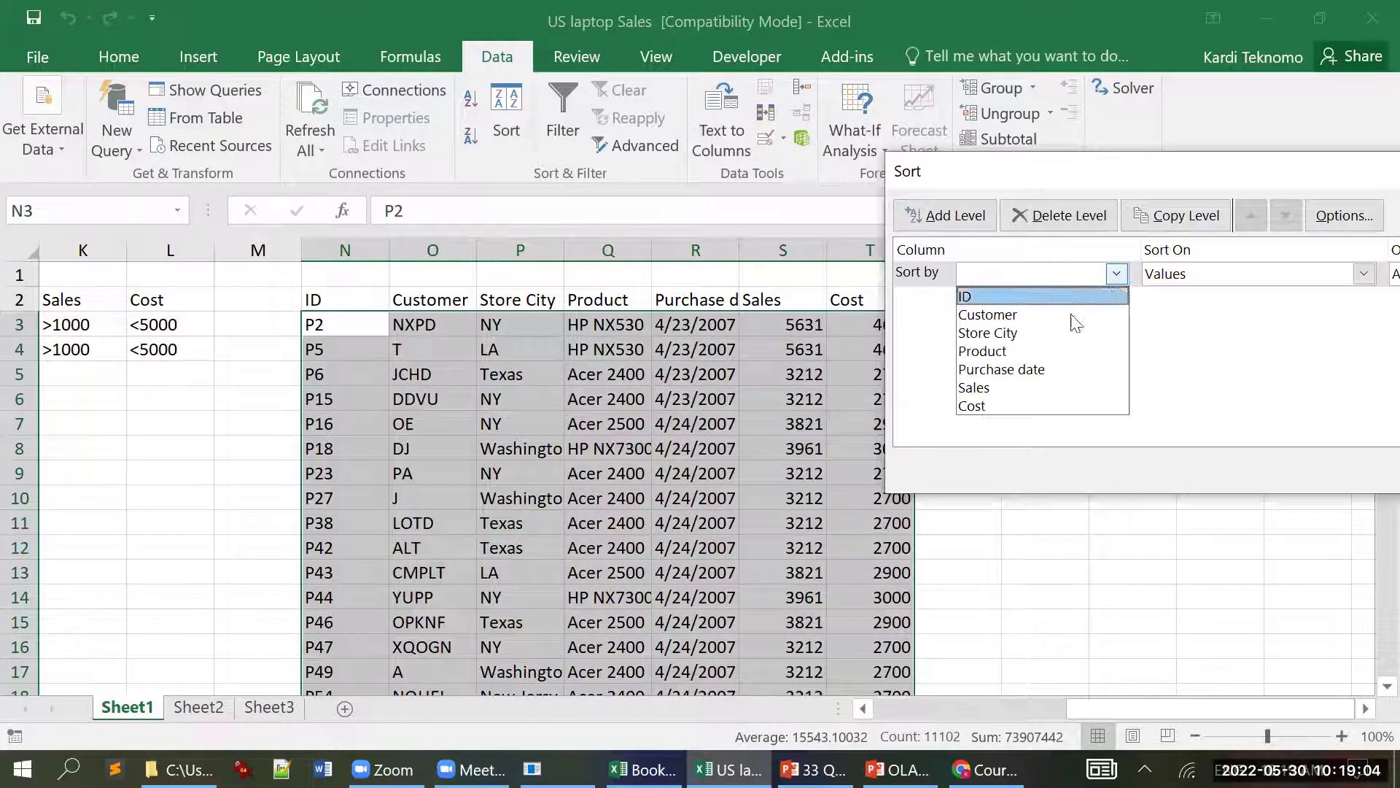
left_click(993, 387)
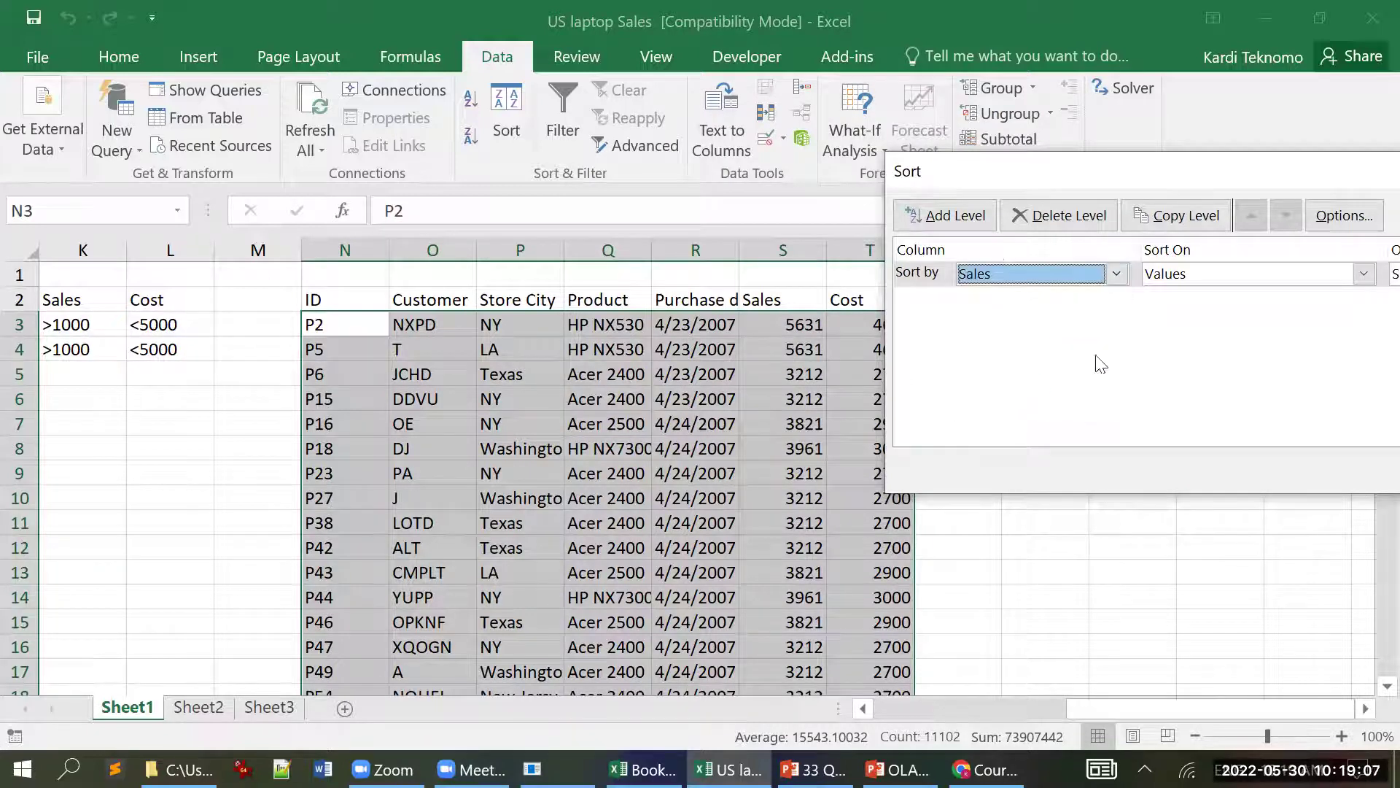
left_click_drag(1168, 170, 1049, 156)
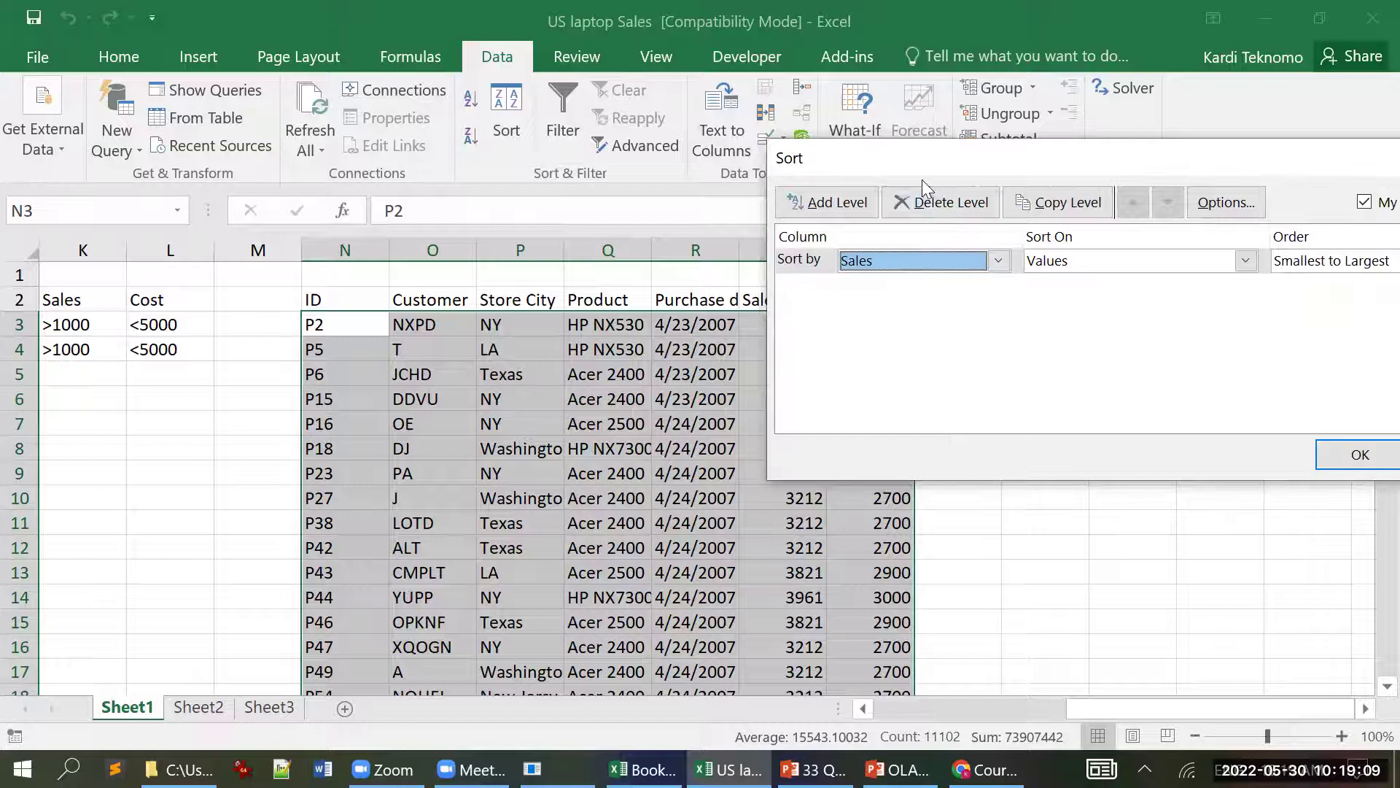
- Add a second sort level by Cost, sorted on values, below the Sales level
left_click(861, 195)
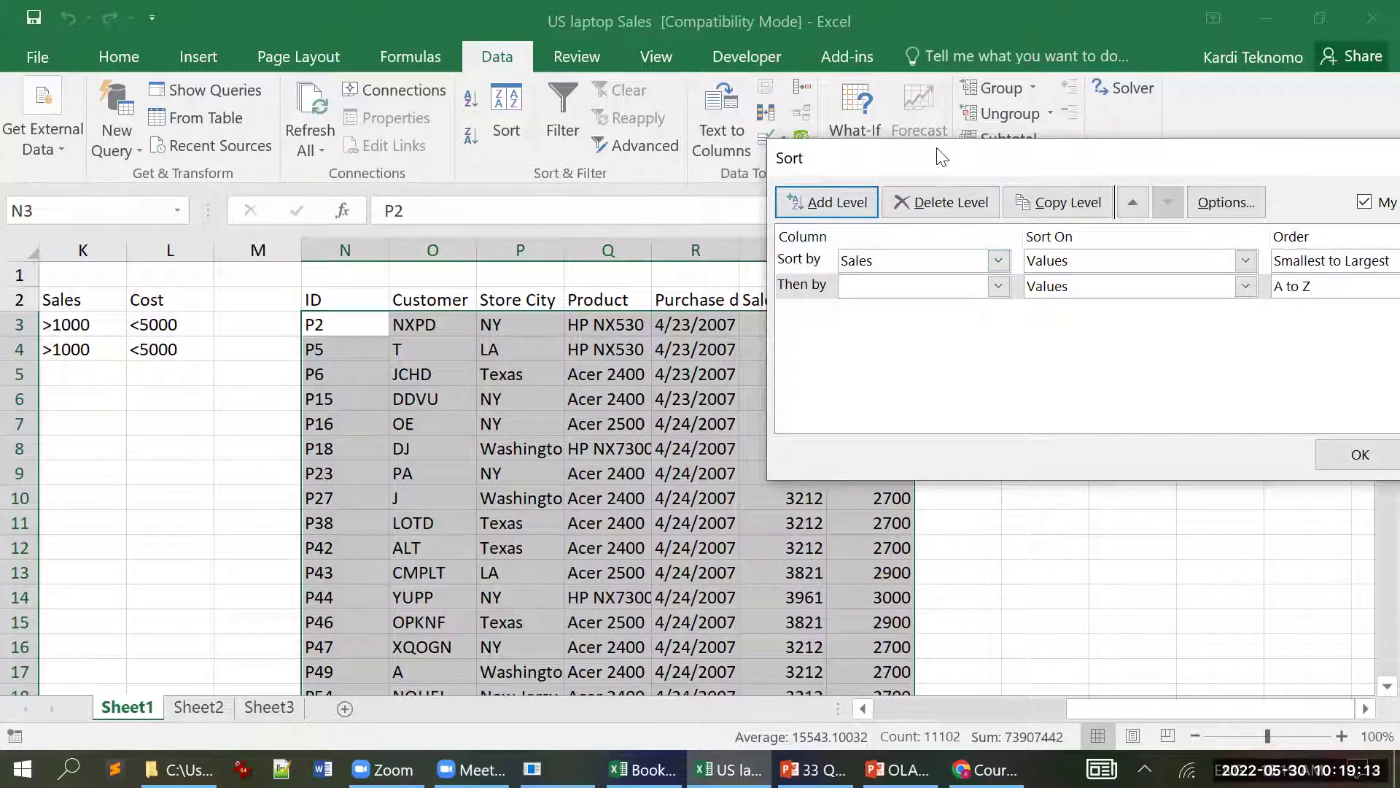
left_click_drag(941, 157, 1128, 175)
left_click(1183, 305)
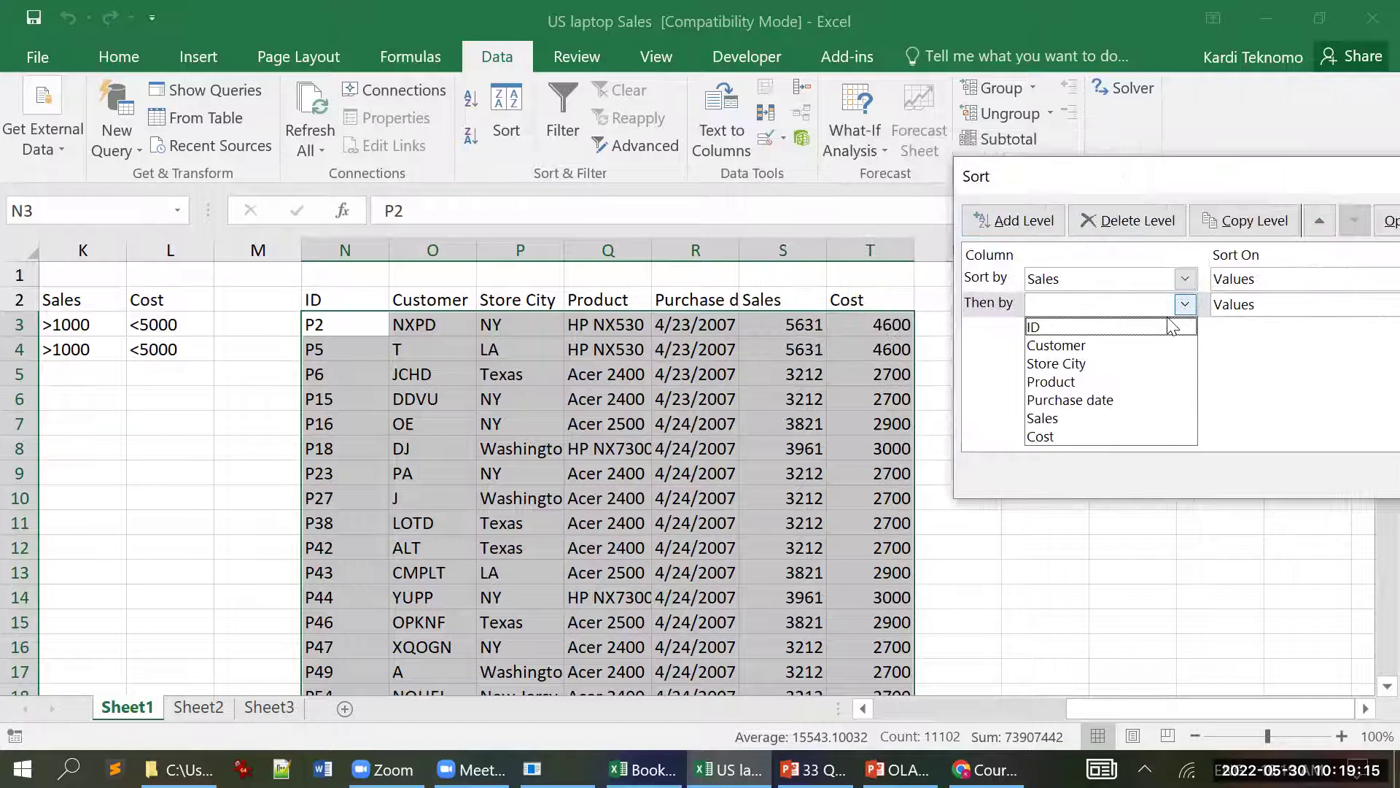
left_click(1046, 435)
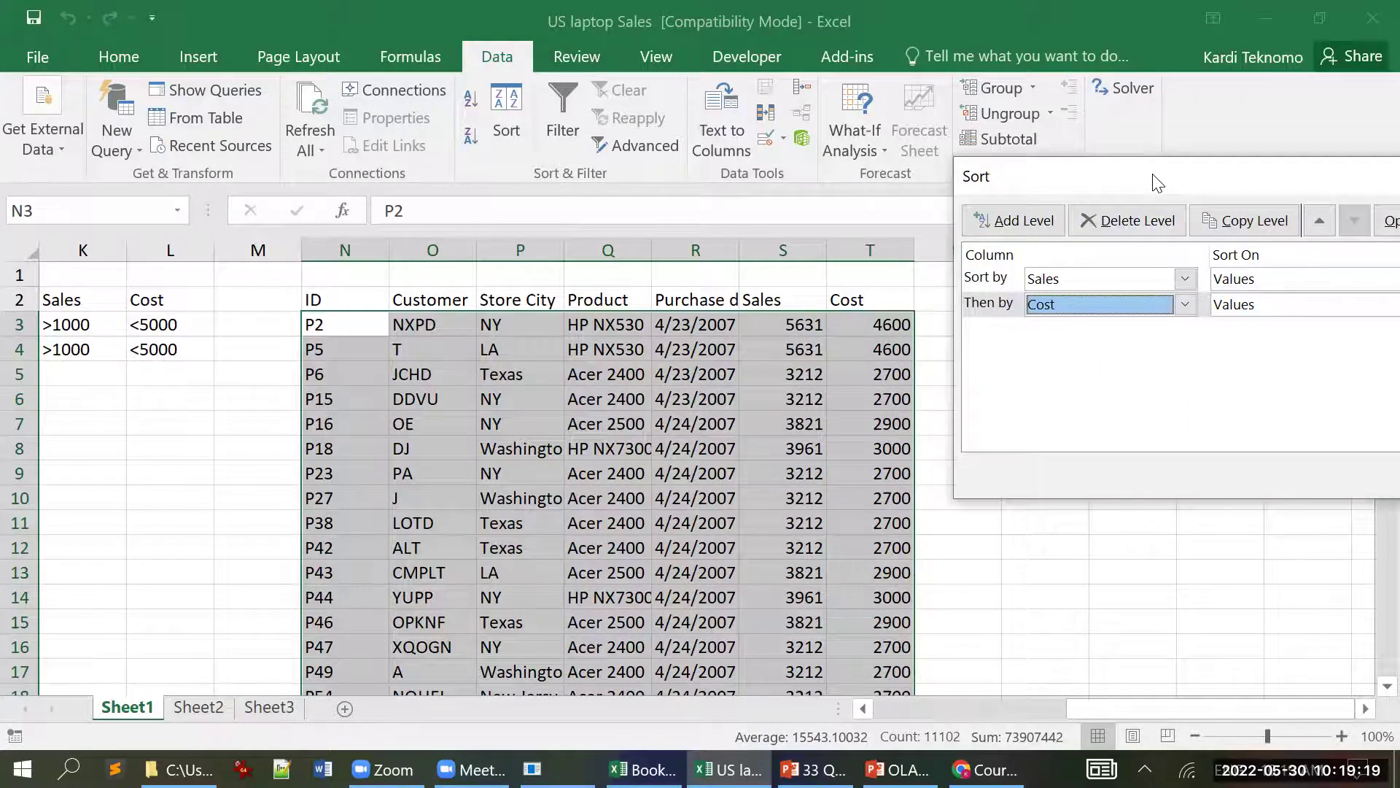
left_click_drag(1159, 182, 690, 104)
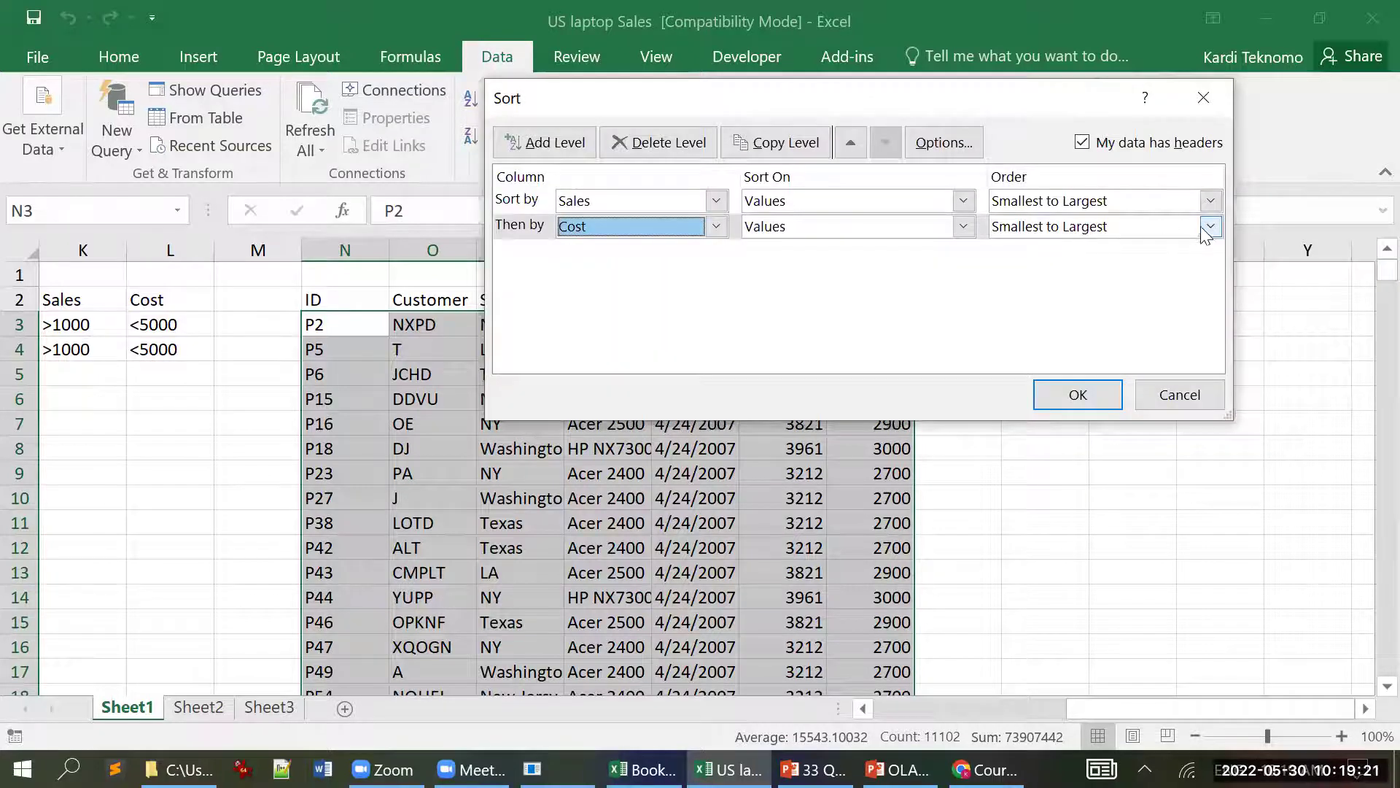
- Set both the Sales and Cost levels to Largest to Smallest order and apply the sort
left_click(1210, 201)
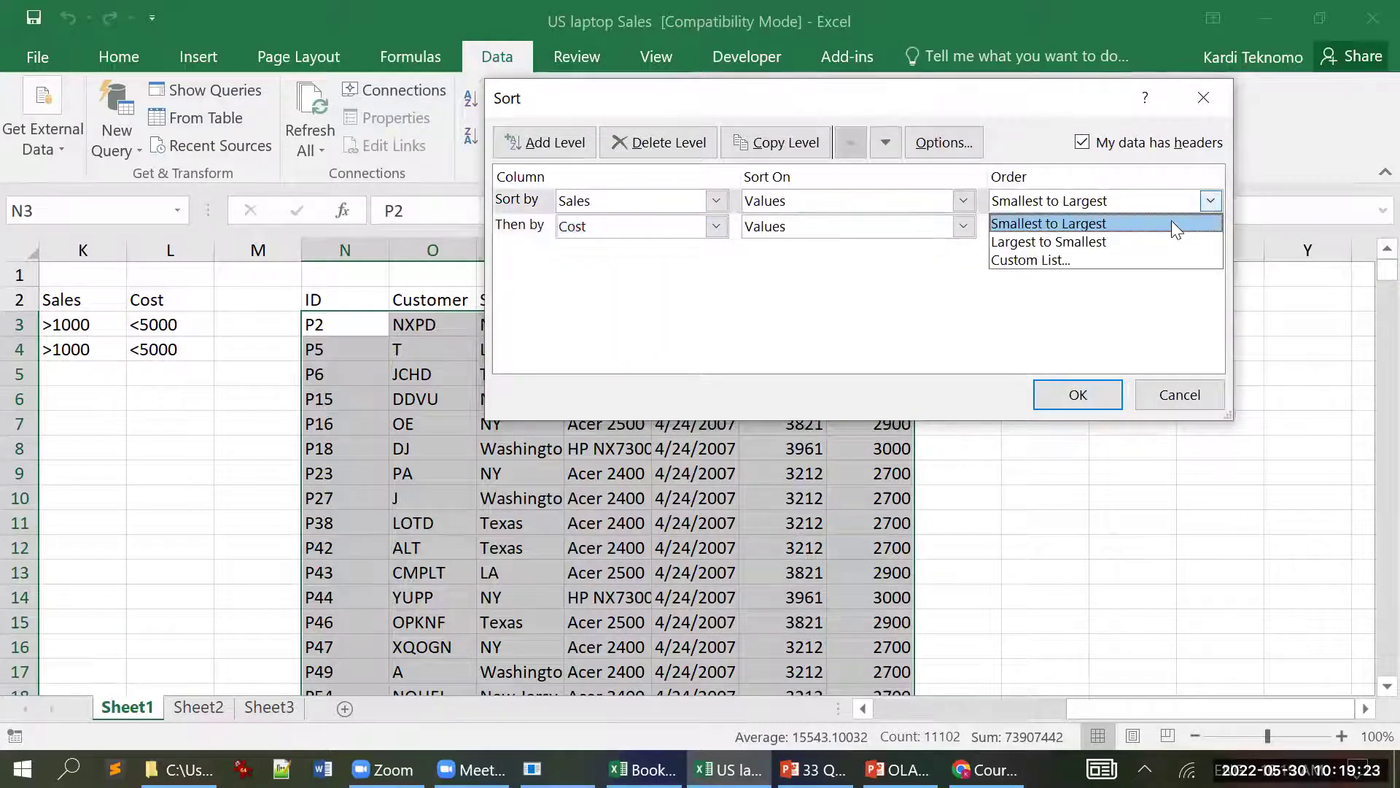
left_click(1153, 239)
left_click(1211, 226)
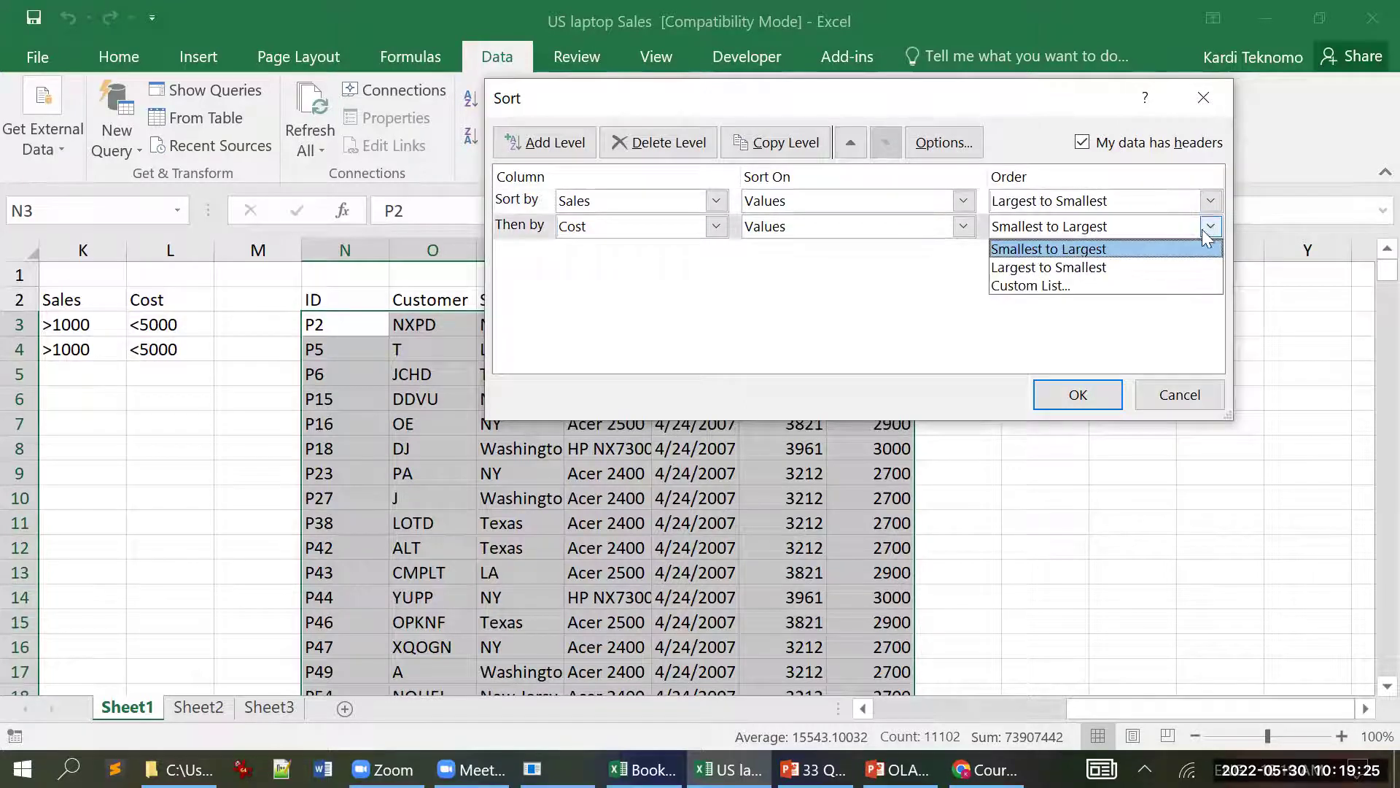
left_click(1159, 268)
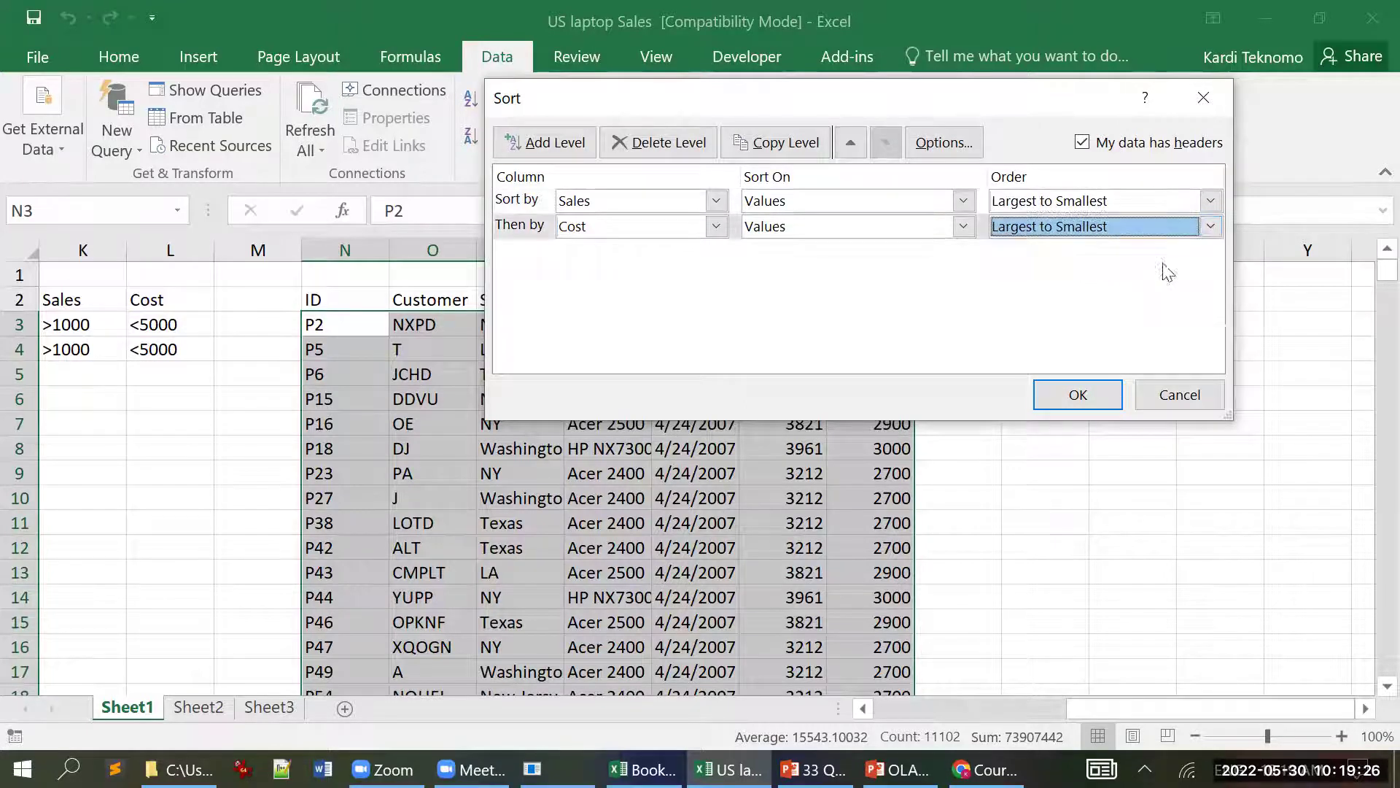
left_click(1080, 396)
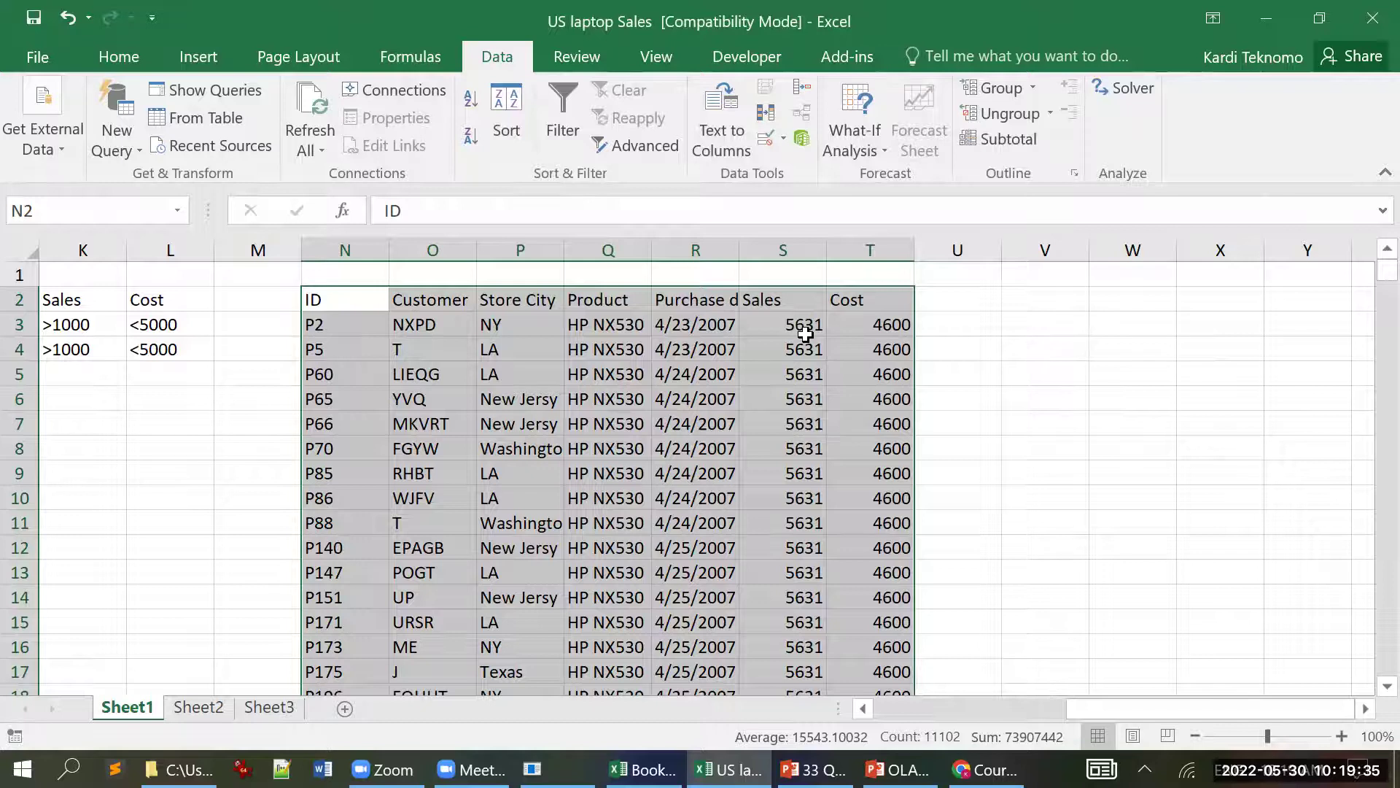
- Examine the Sales and Cost columns of the extracted table to check the two-level sort order
left_click_drag(805, 334, 849, 521)
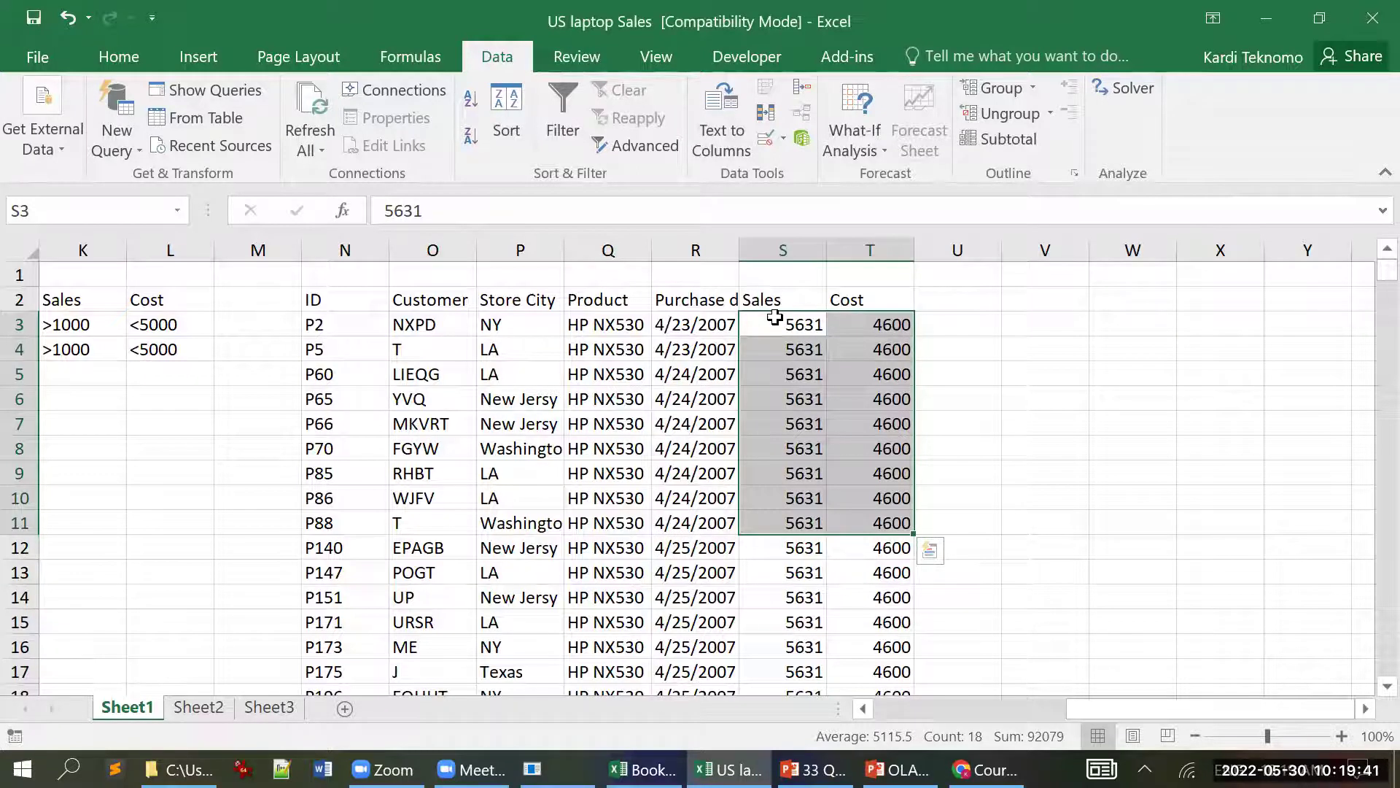
left_click(773, 321)
left_click(893, 326)
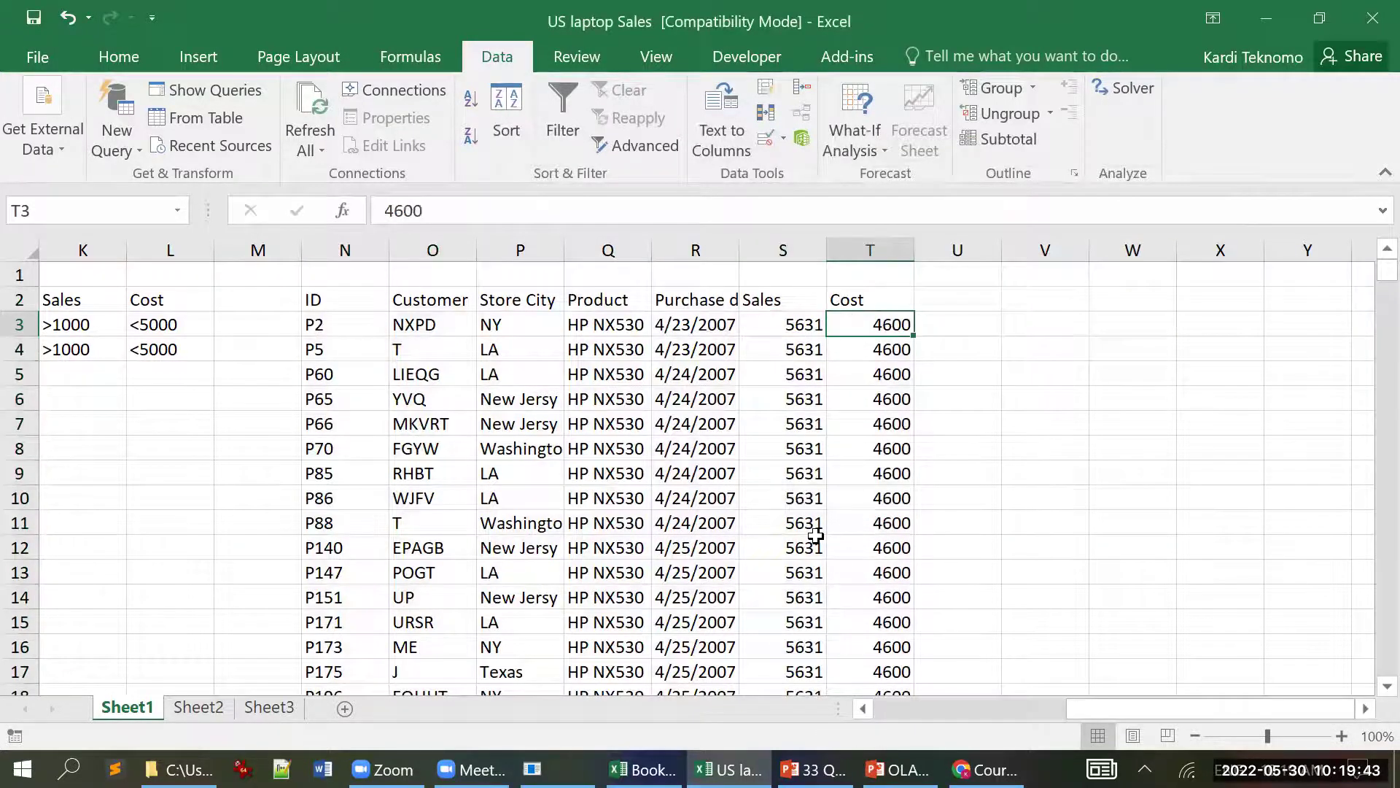
scroll(821, 530, "down", 8)
scroll(824, 529, "down", 20)
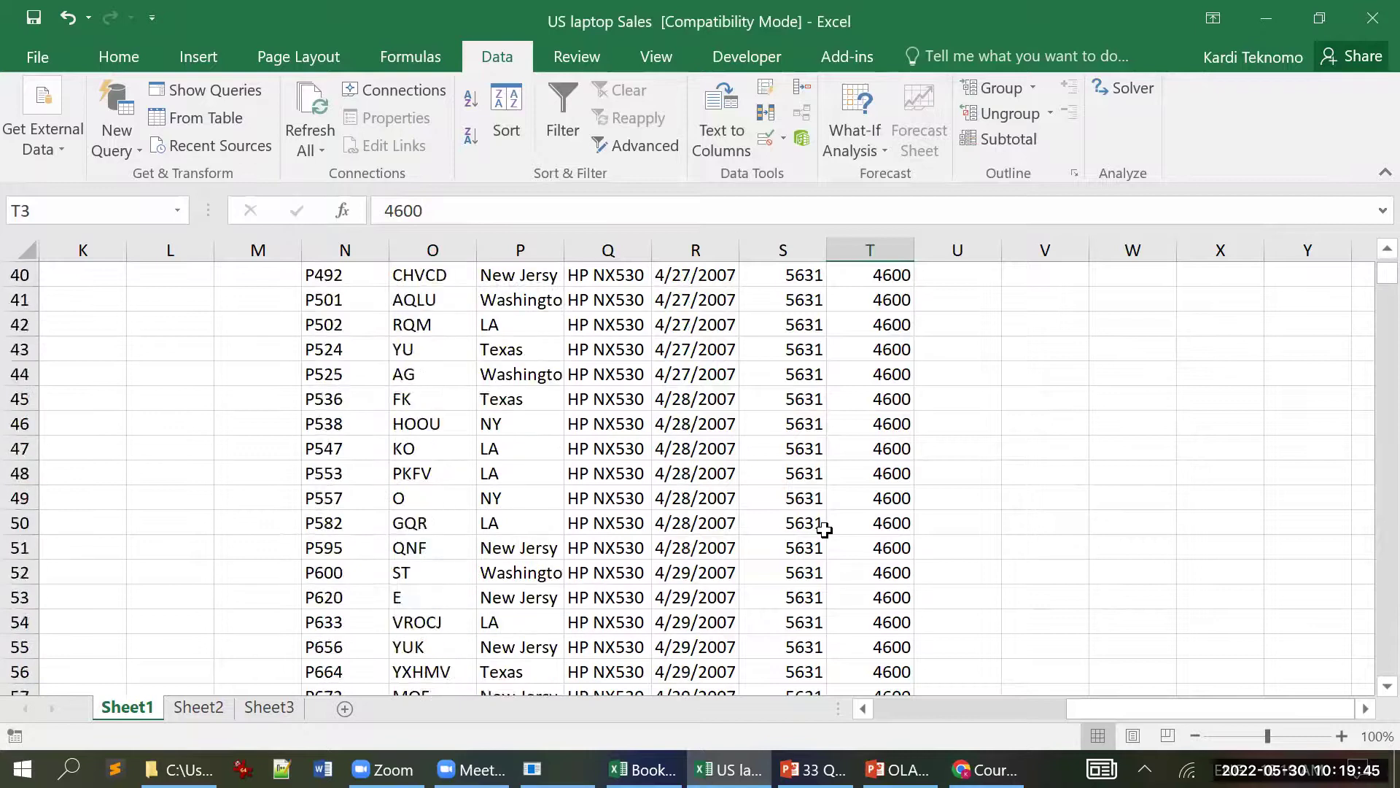
scroll(824, 522, "up", 20)
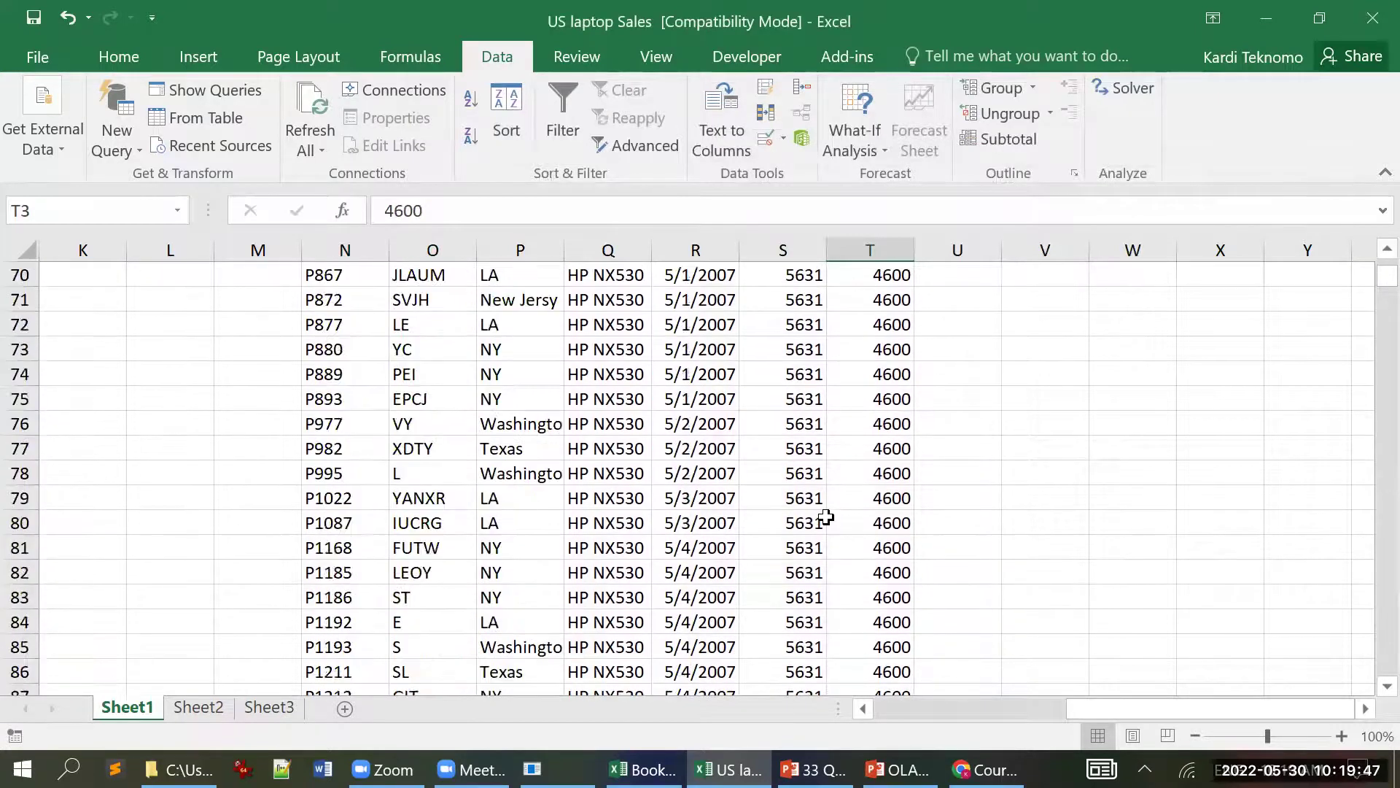
scroll(826, 516, "up", 2)
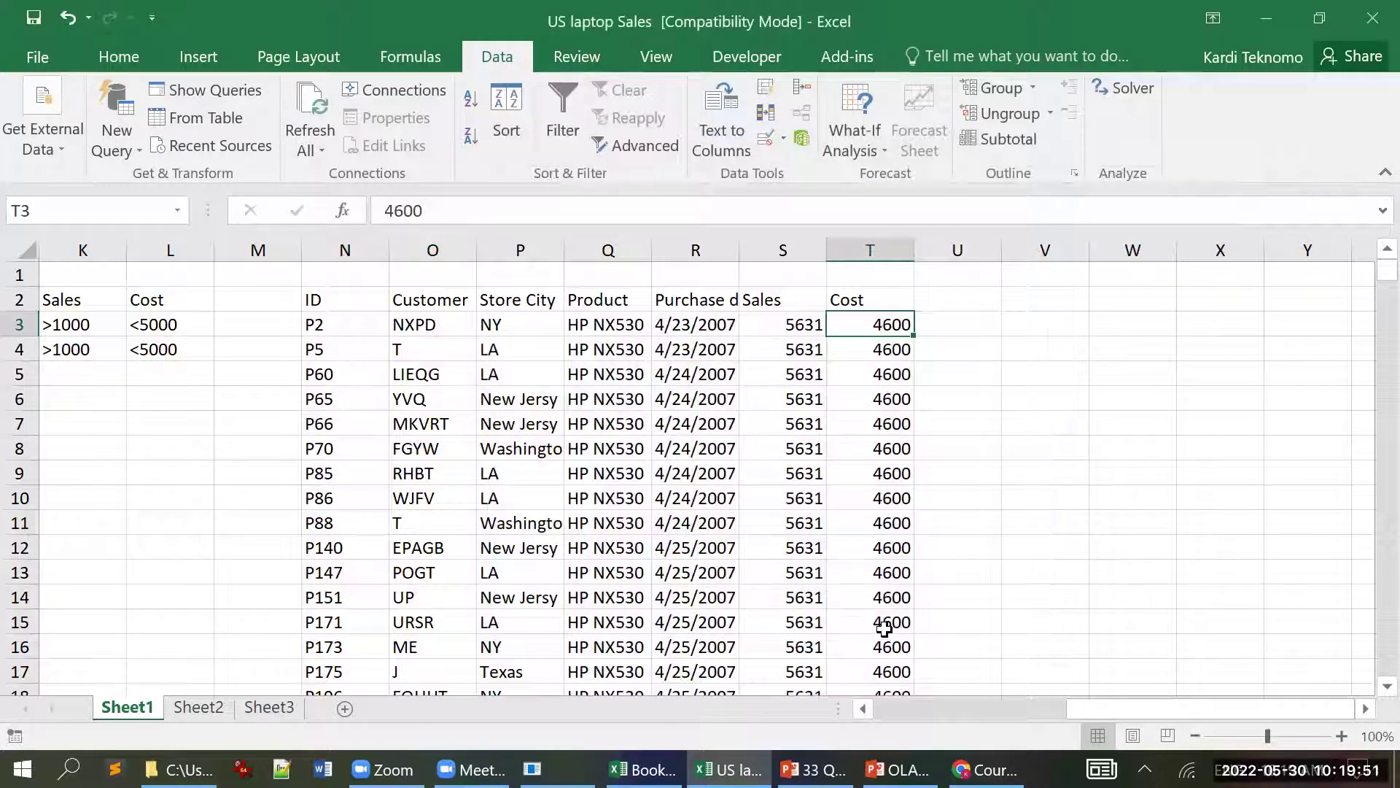
- Re-sort the extracted table by Sales from largest to smallest, then by Purchase date from newest to oldest, and review the rows
left_click(508, 117)
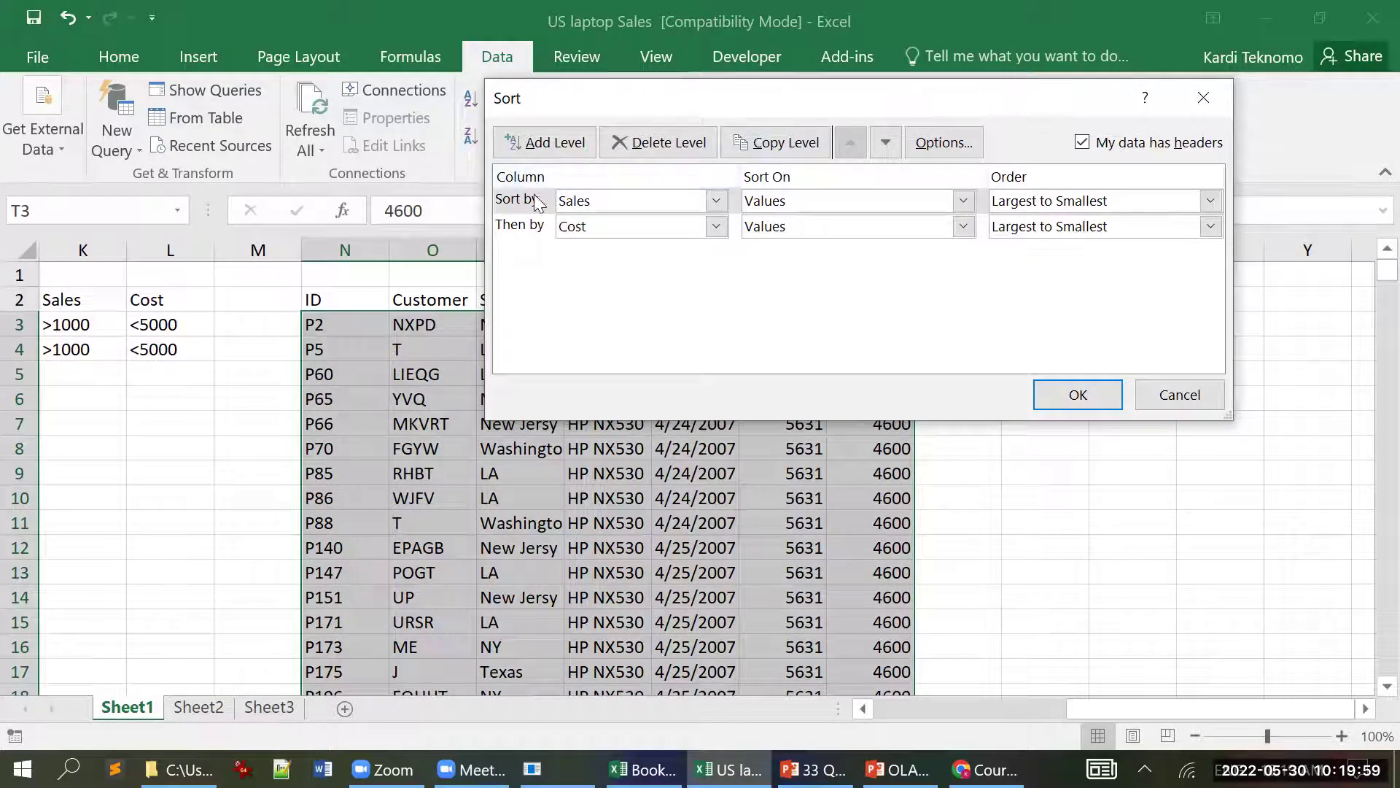
left_click(715, 201)
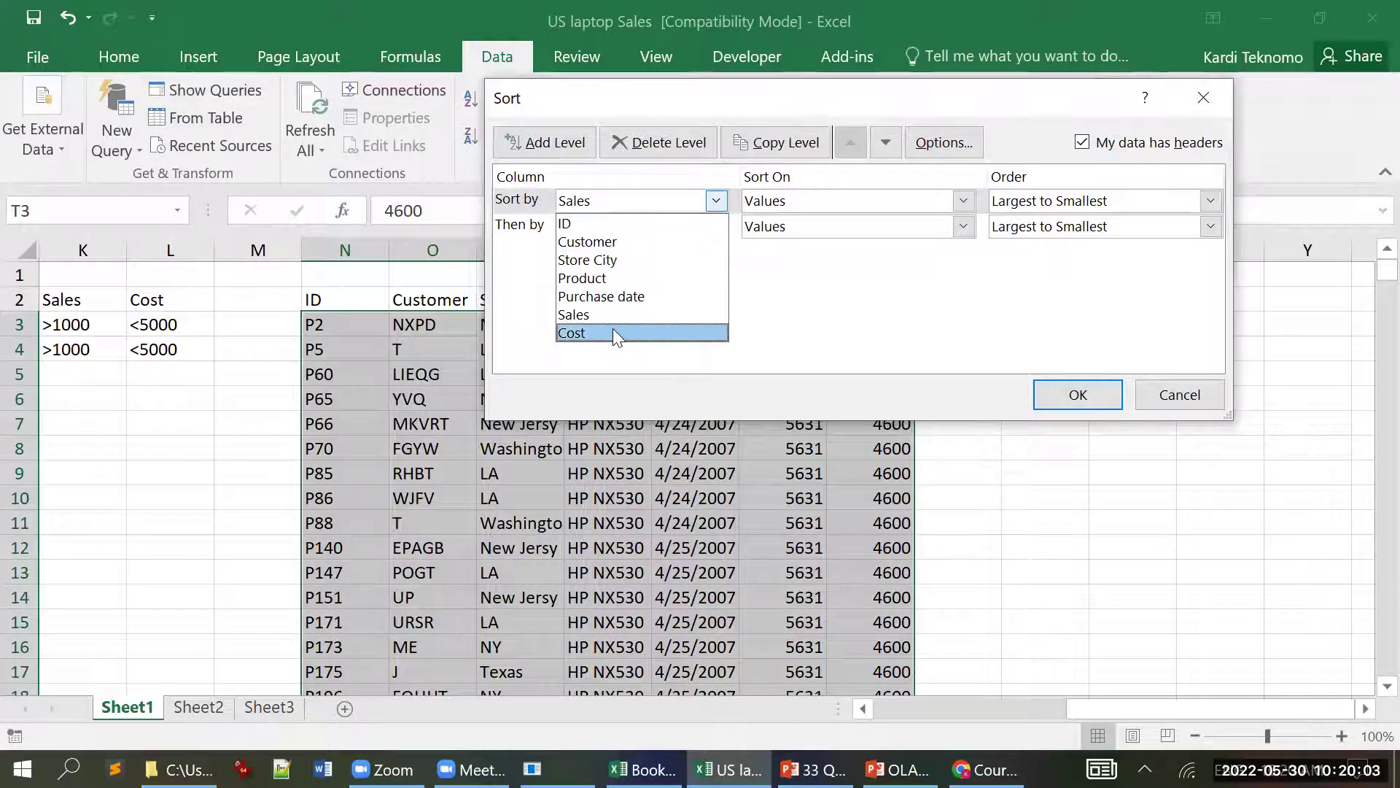
left_click(517, 251)
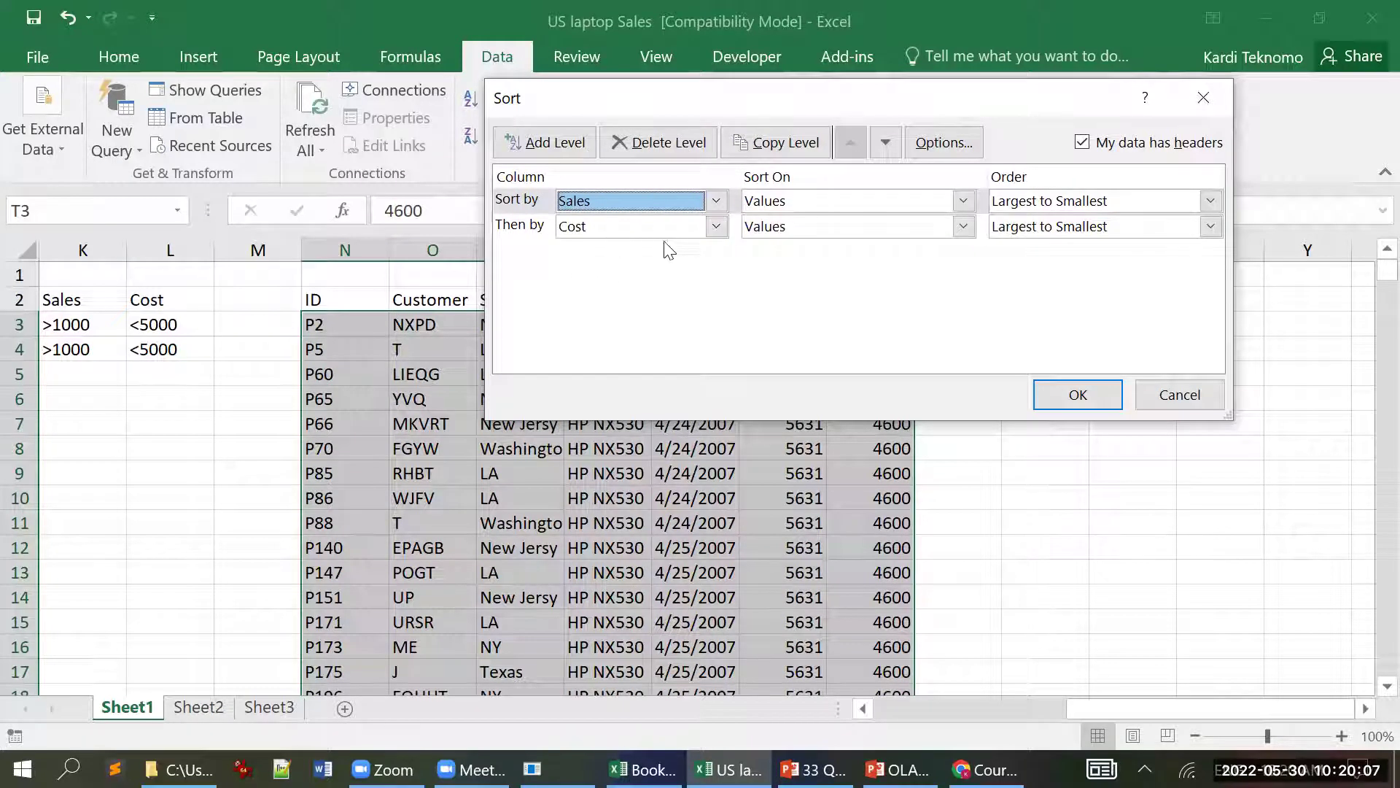
left_click(714, 227)
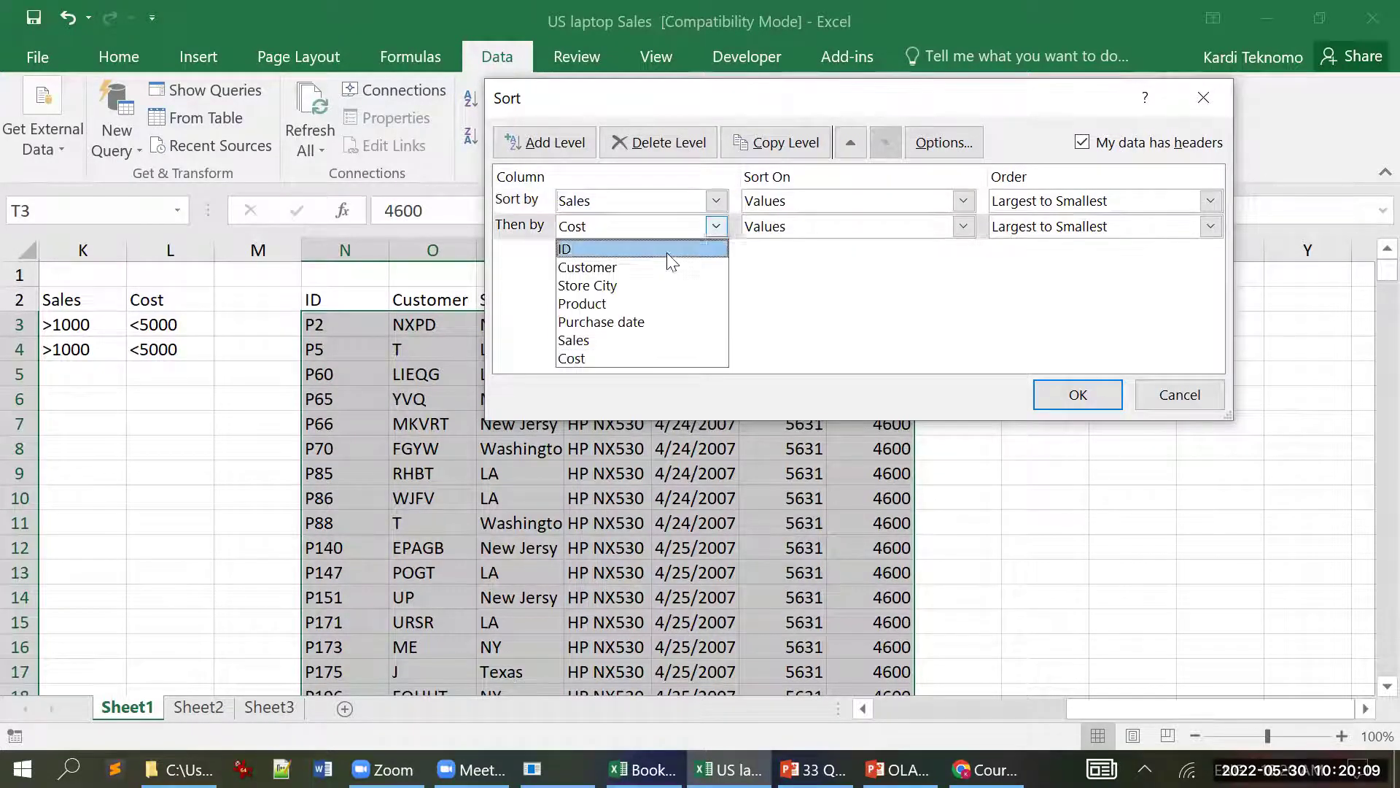
left_click(624, 322)
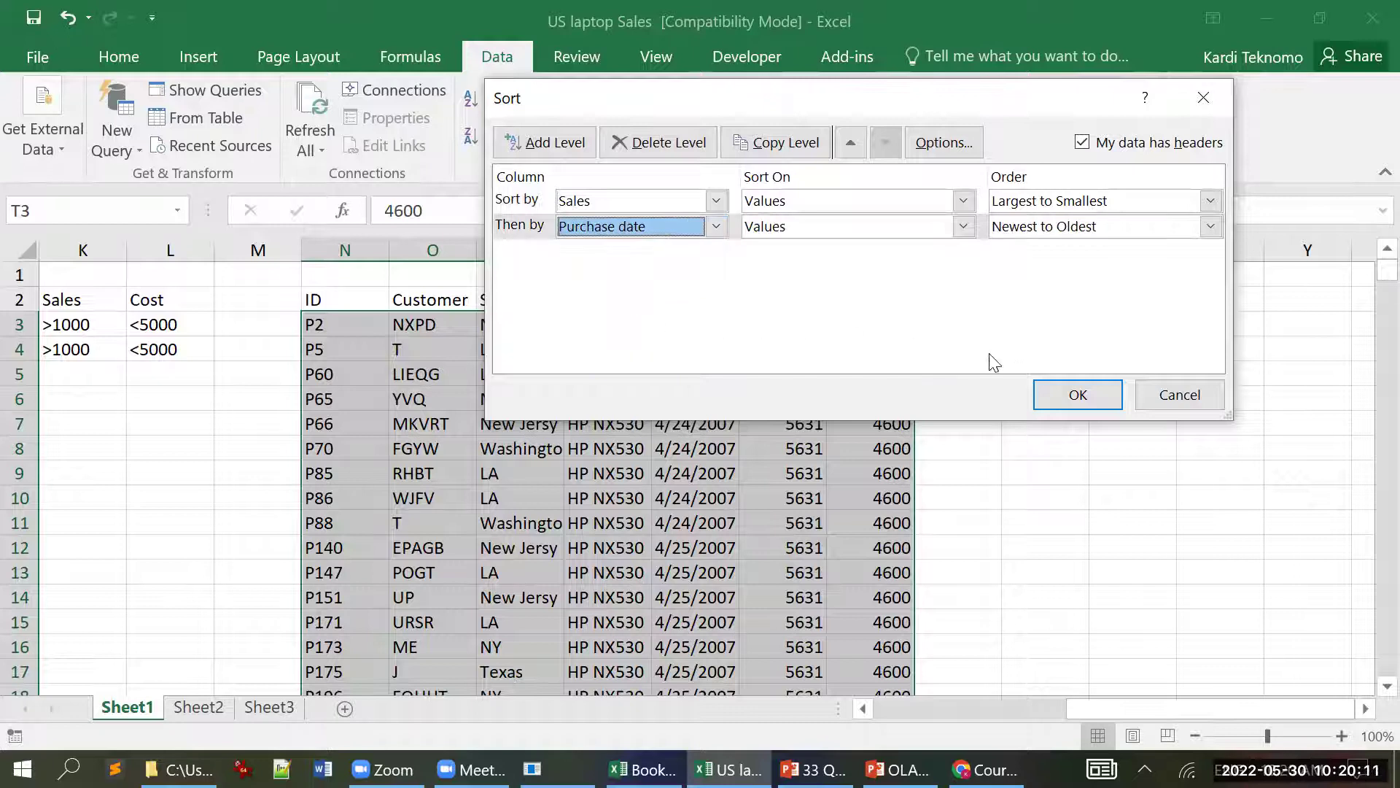
left_click(1063, 392)
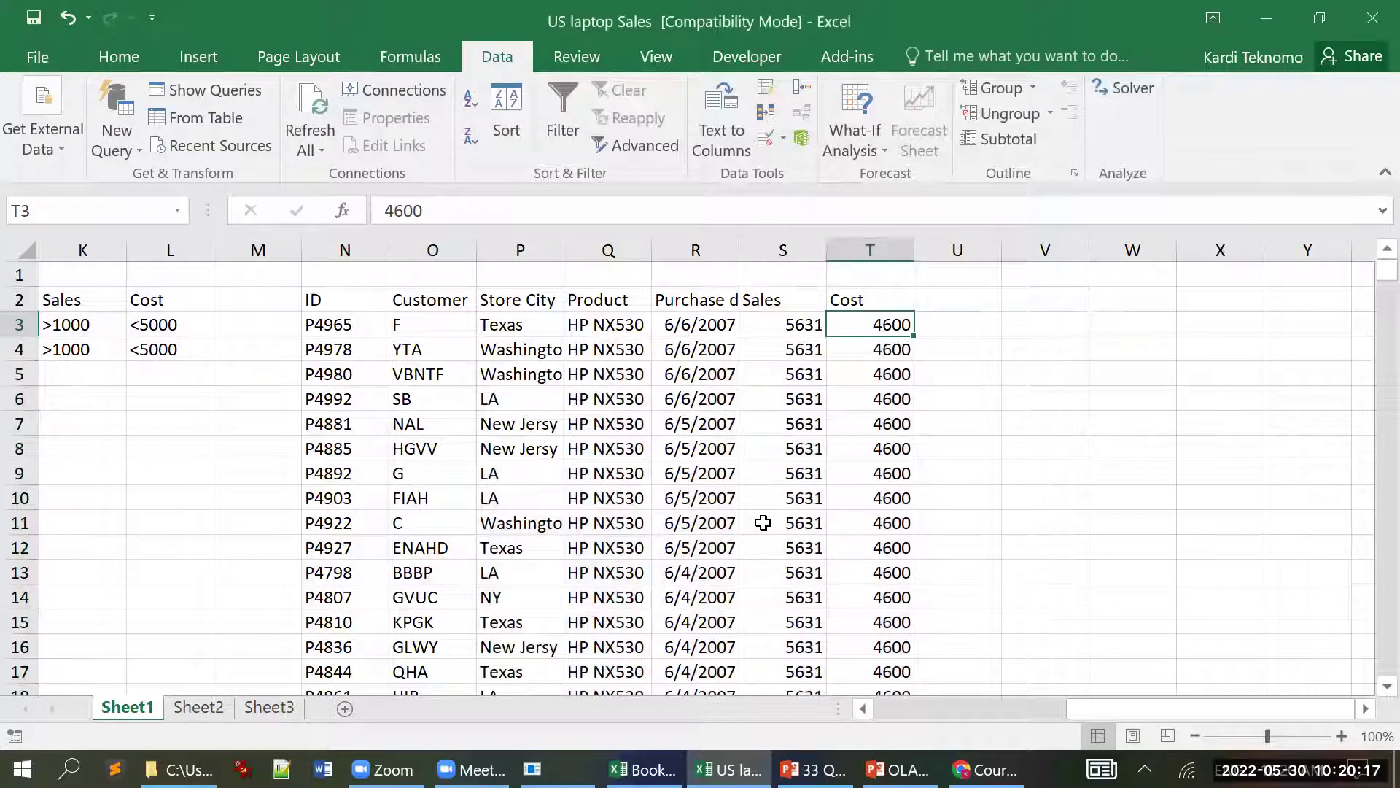
scroll(763, 523, "down", 1)
scroll(763, 523, "up", 1)
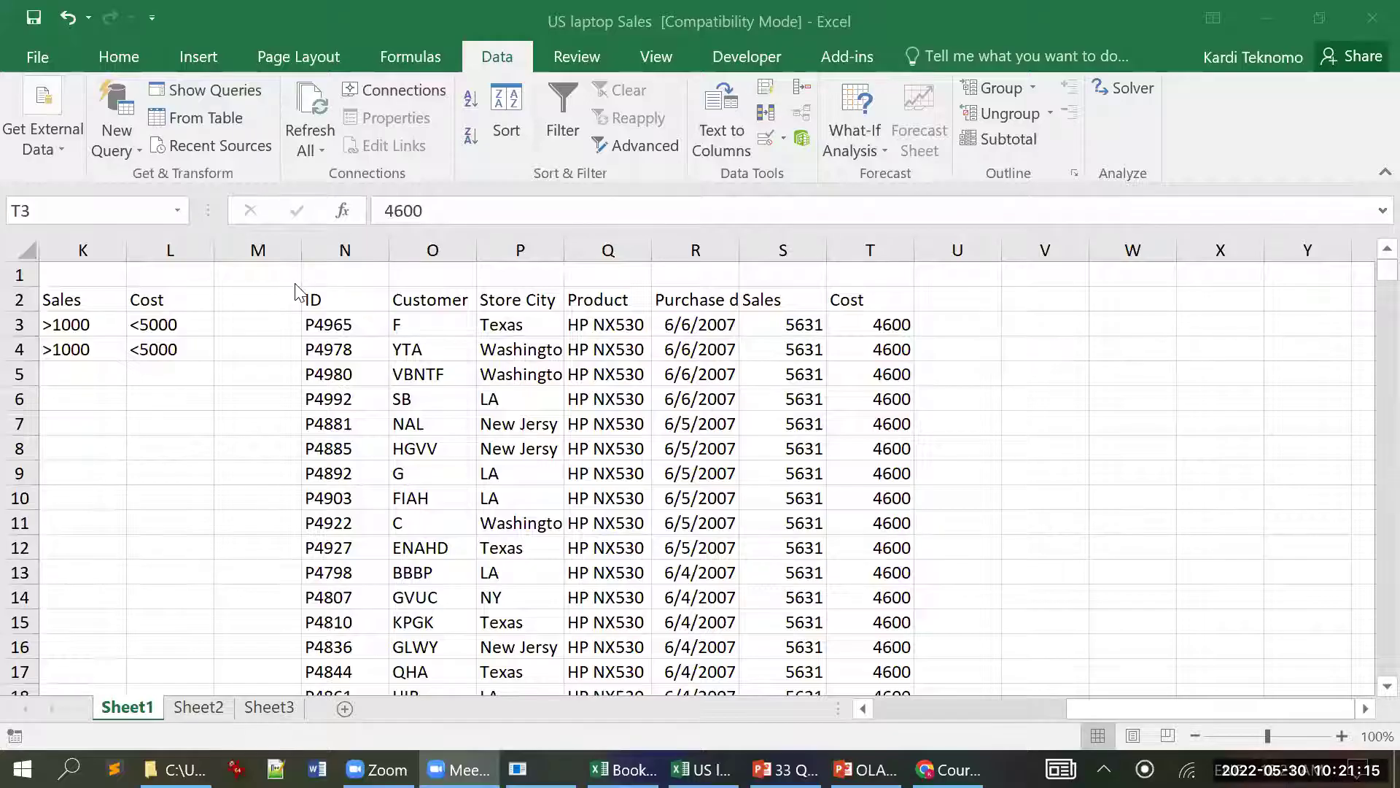
- Clear the contents of the whole extracted table, from the ID header in N2 through the last Cost record in column T
left_click(349, 294)
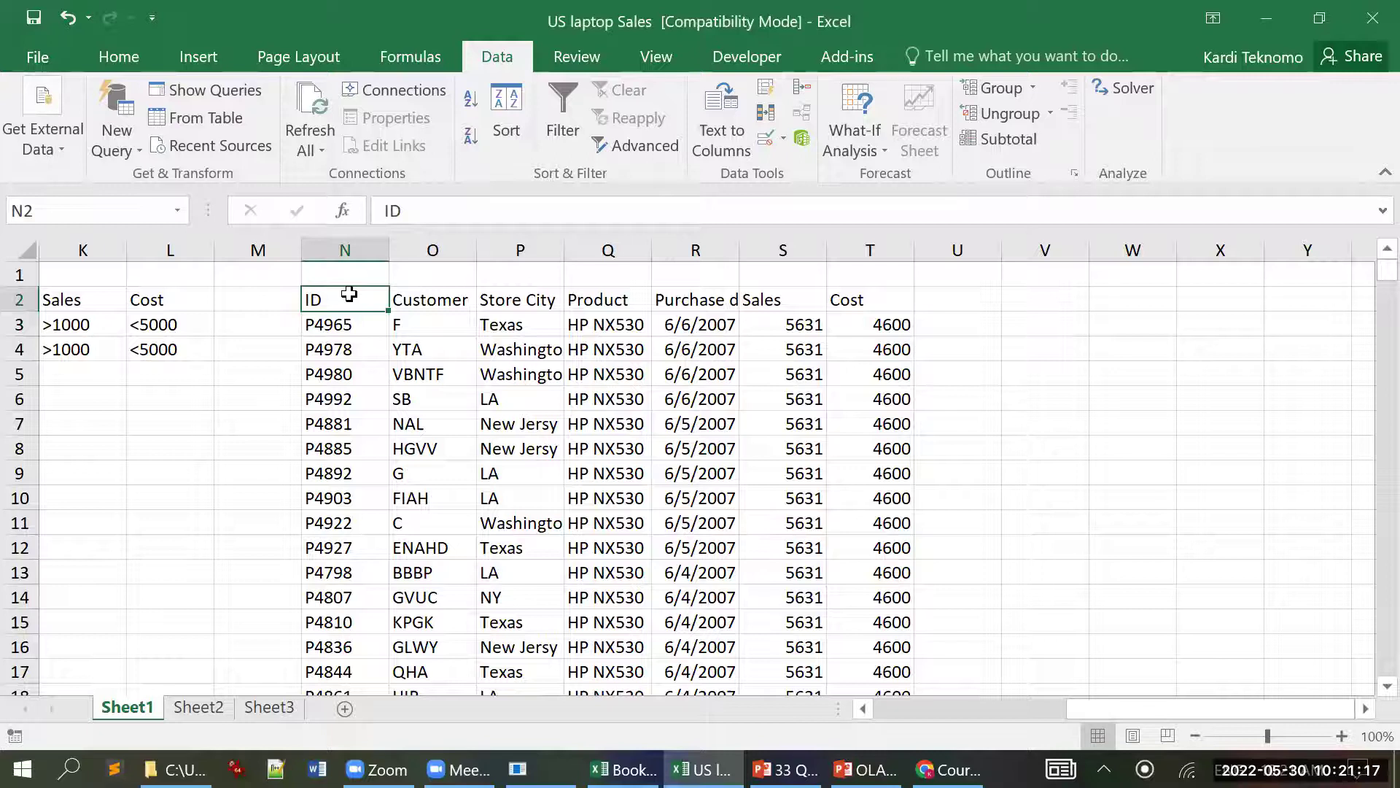
key("shift+Right")
key("shift+Right")
key("shift+Right")
key("shift+Right")
key("shift+Right")
key("shift+Right")
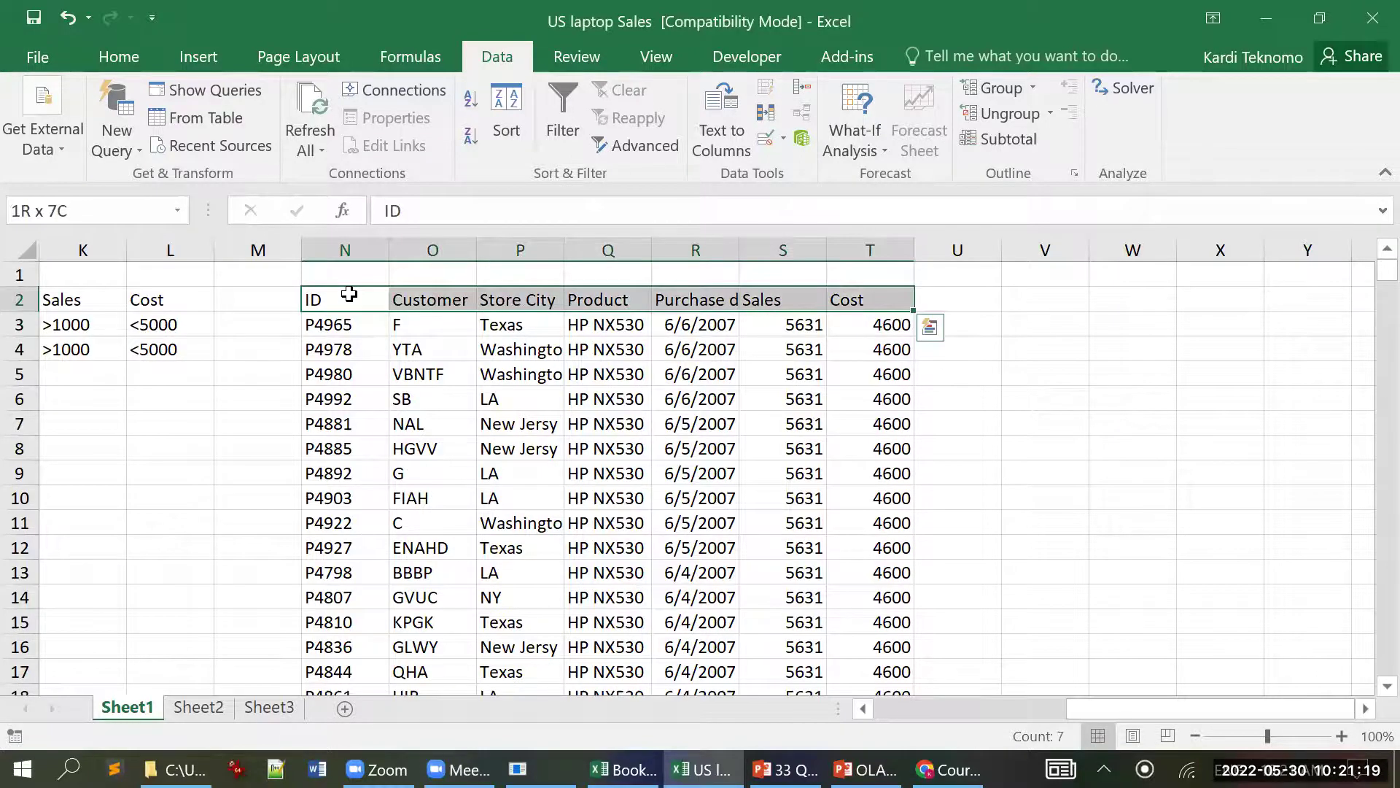
key("ctrl+shift+Down")
scroll(349, 294, "up", 5)
key("Delete")
key("ctrl+BackSpace")
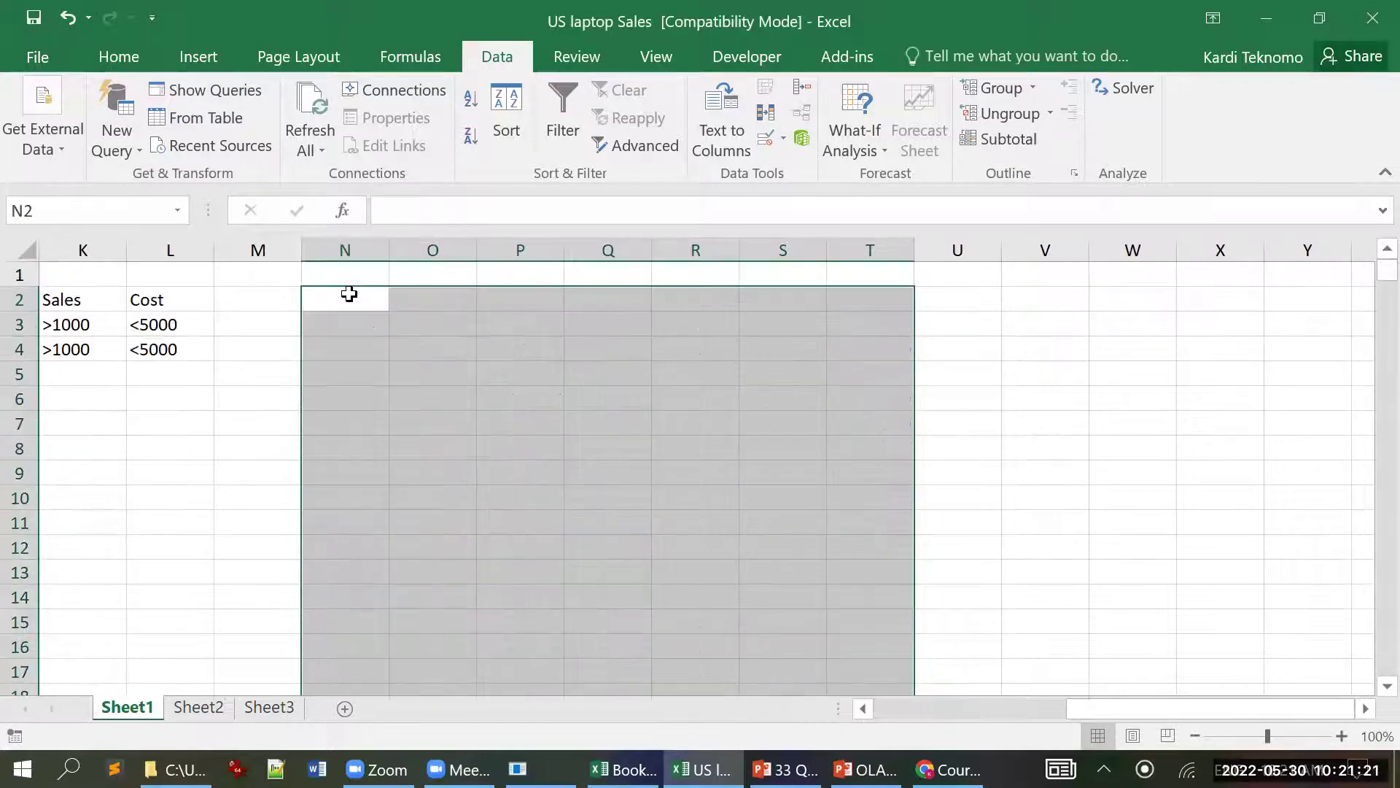
- Clear the Product, Sales and Cost filter criteria by deleting the contents of J2:M5
key("Left")
key("Left")
key("Left")
key("Left")
key("Left")
key("Left")
key("Left")
key("Left")
key("Left")
key("Left")
key("Left")
key("Left")
key("Left")
key("Right")
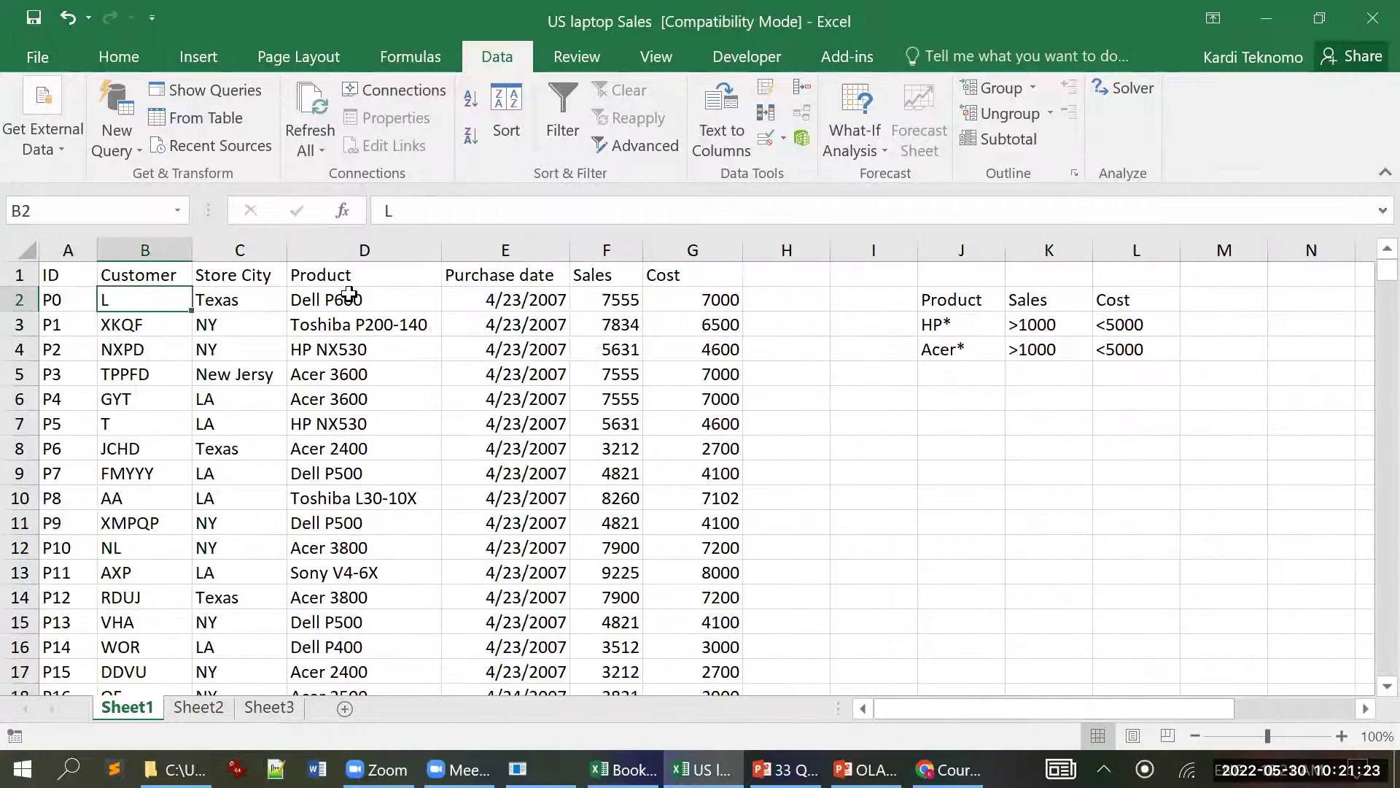
key("Right")
key("Right")
key("Right")
key("Right")
key("Right")
key("Right")
key("Right")
key("Right")
key("Right")
key("Right")
key("Left")
key("Left")
key("shift+Down")
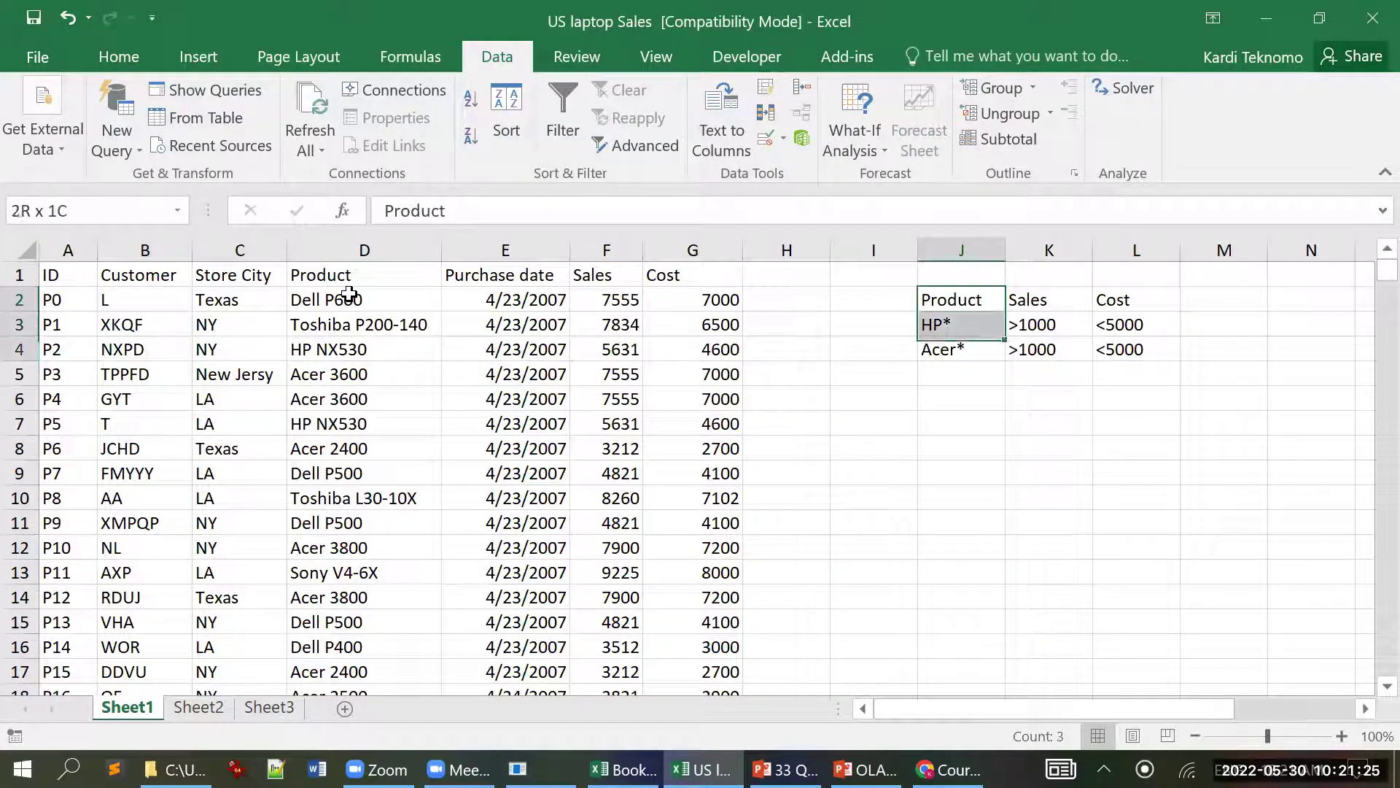
key("shift+Down")
key("shift+Down")
key("shift+Right")
key("shift+Right")
key("shift+Right")
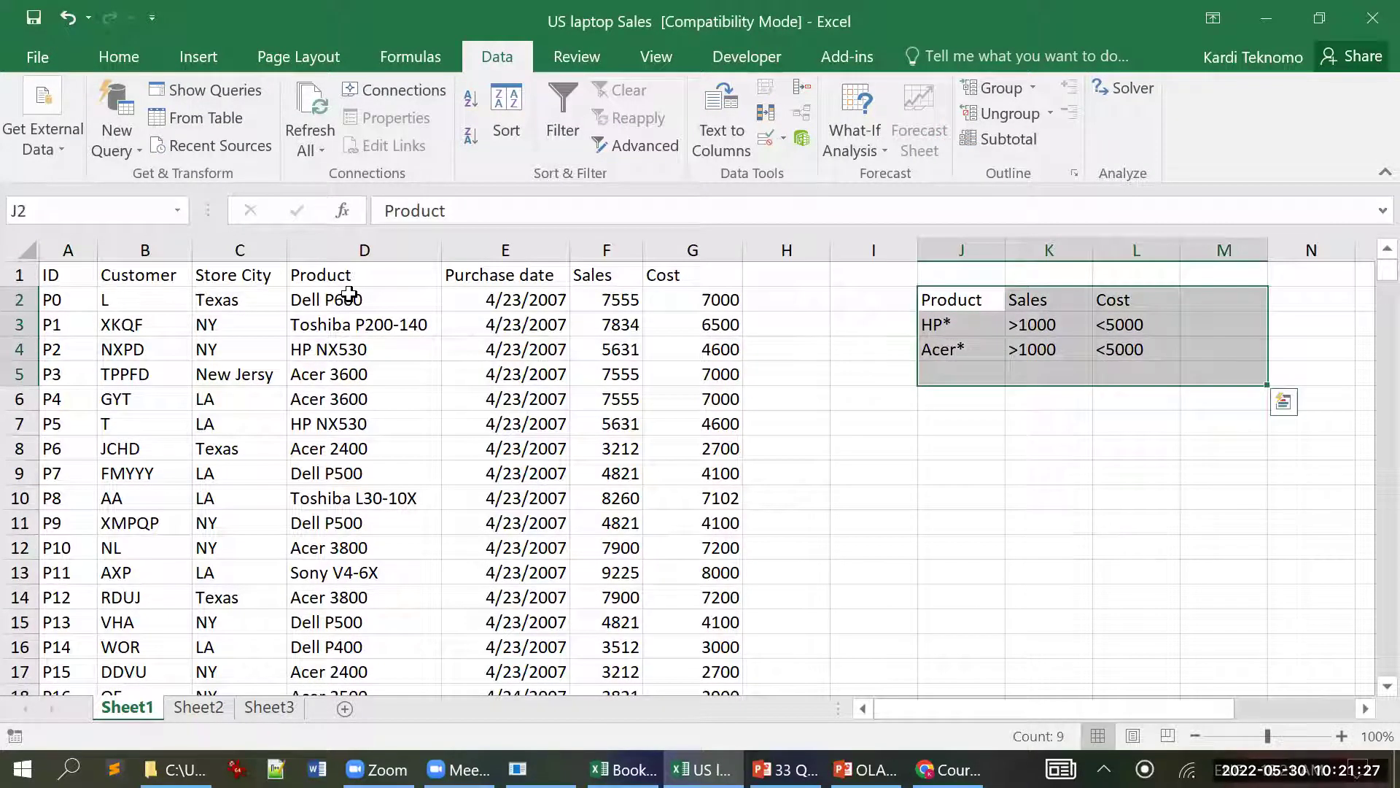
key("Delete")
- Return to the source data's header row and select the Sales header in F1
key("Left")
key("Left")
key("Left")
key("Left")
key("Left")
key("Left")
key("Left")
key("Left")
key("Left")
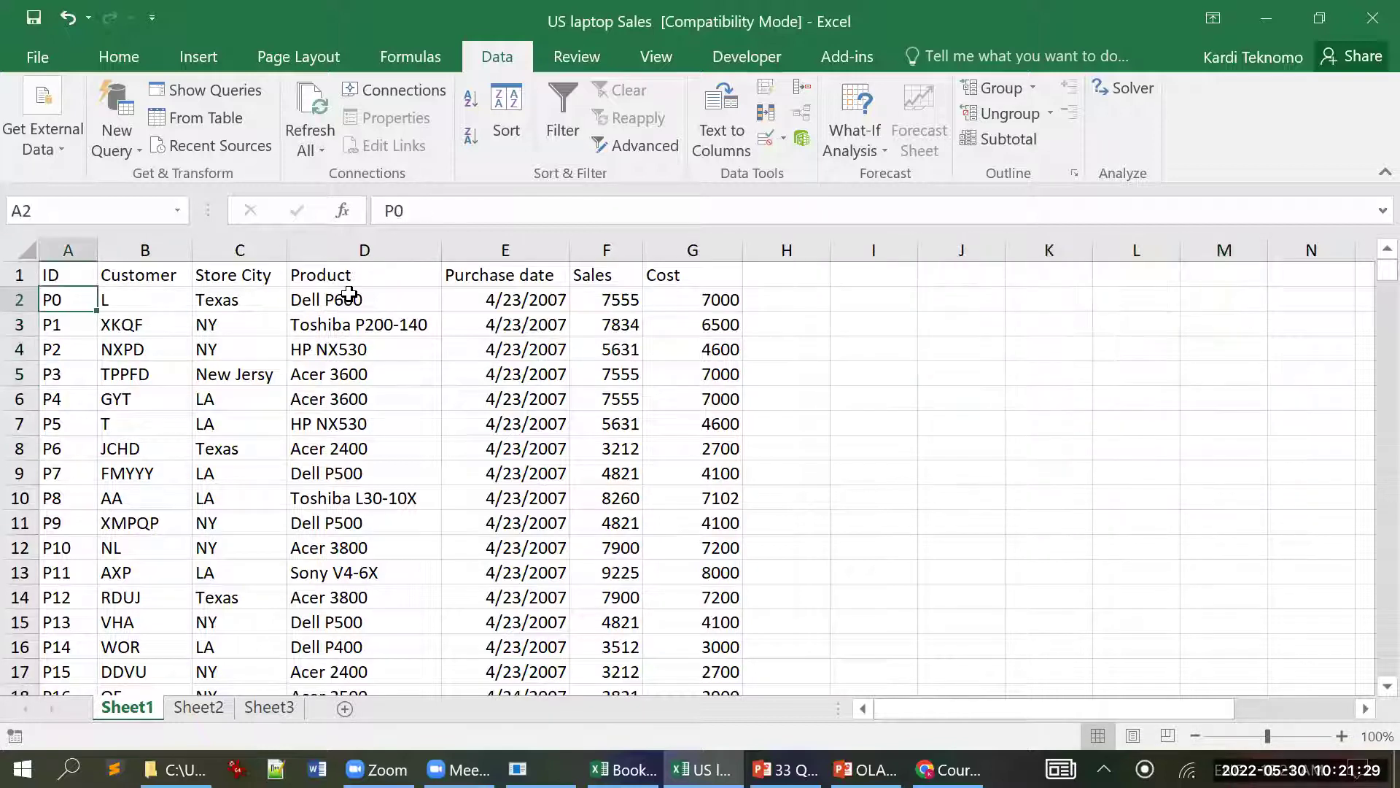
key("Up")
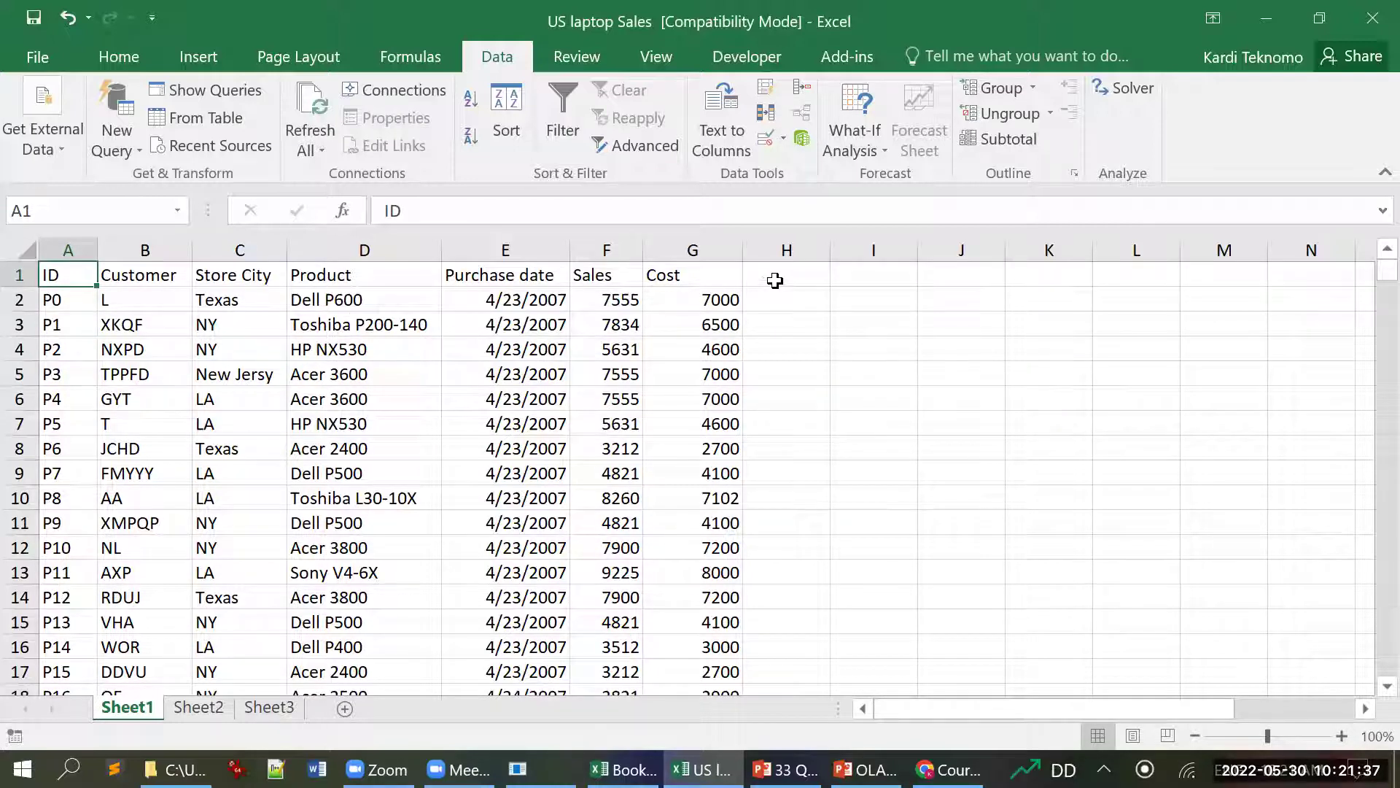
left_click(591, 269)
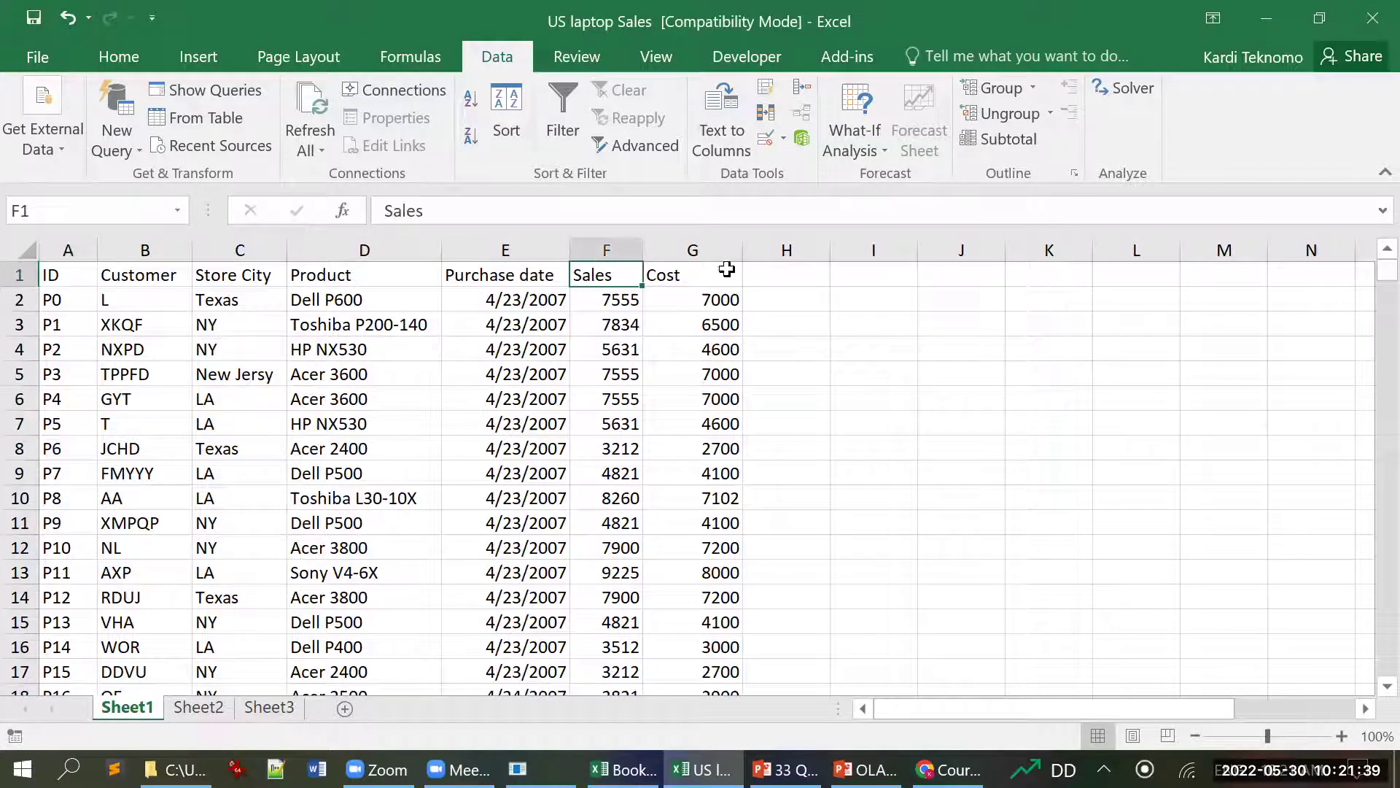
- Insert a new column before Sales and enter the header Month in F1
left_click(119, 57)
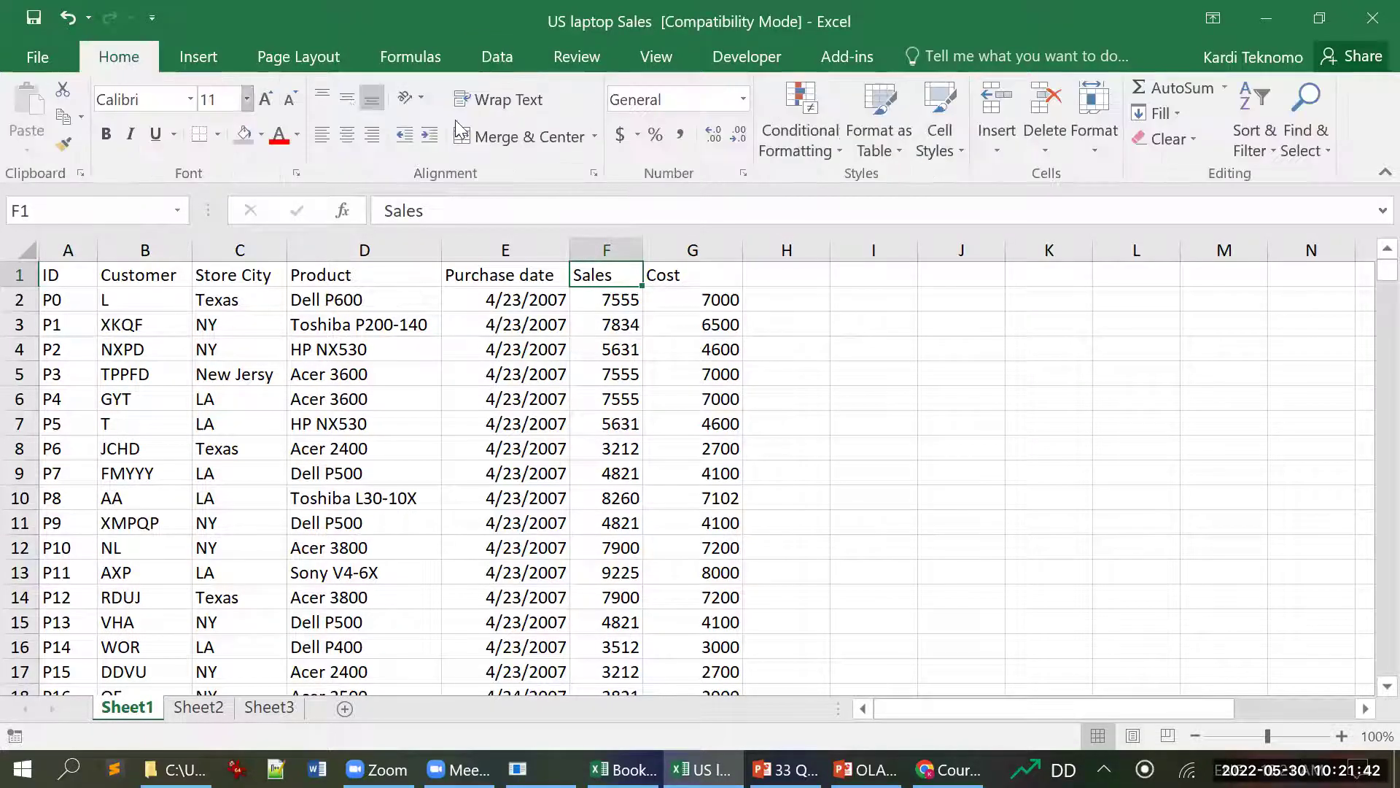
left_click(996, 146)
left_click(1049, 243)
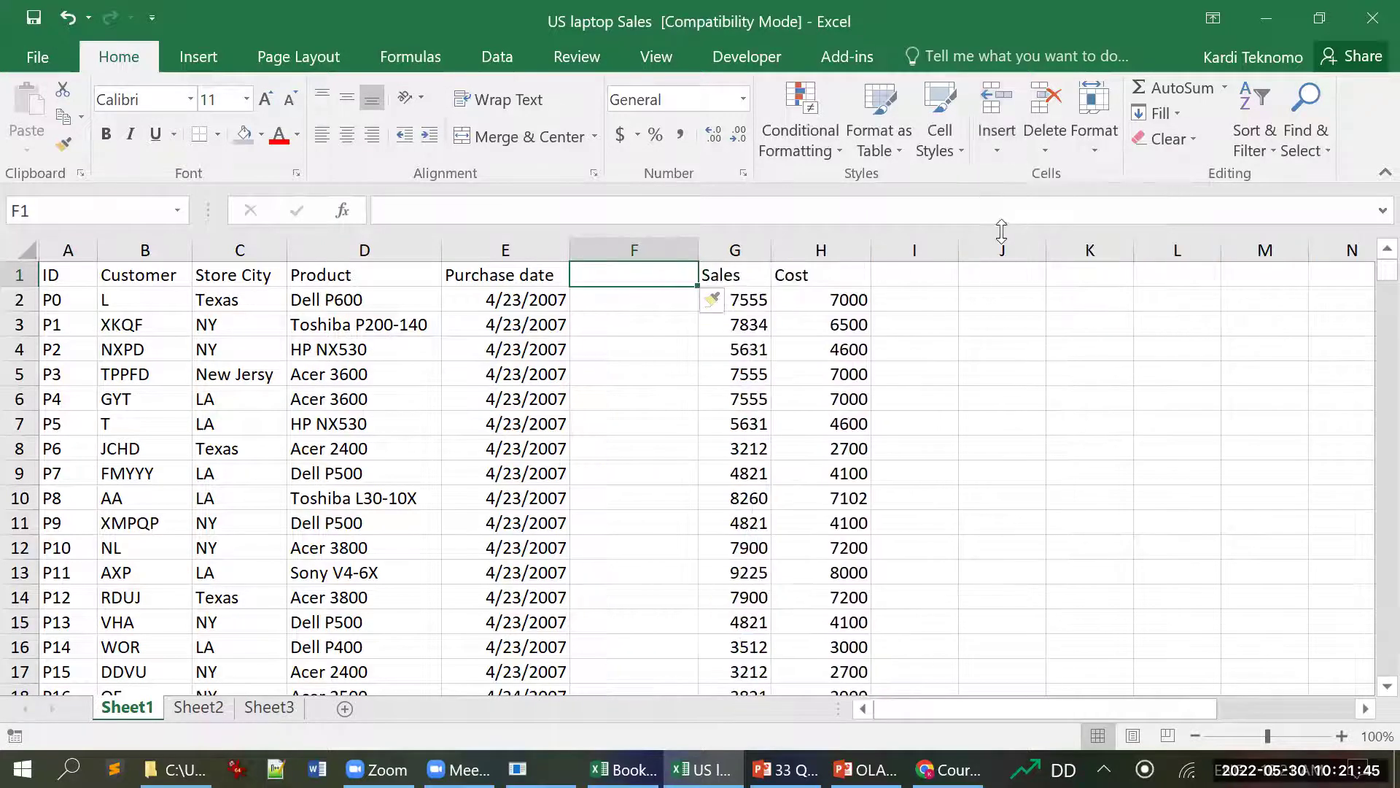
type("Month")
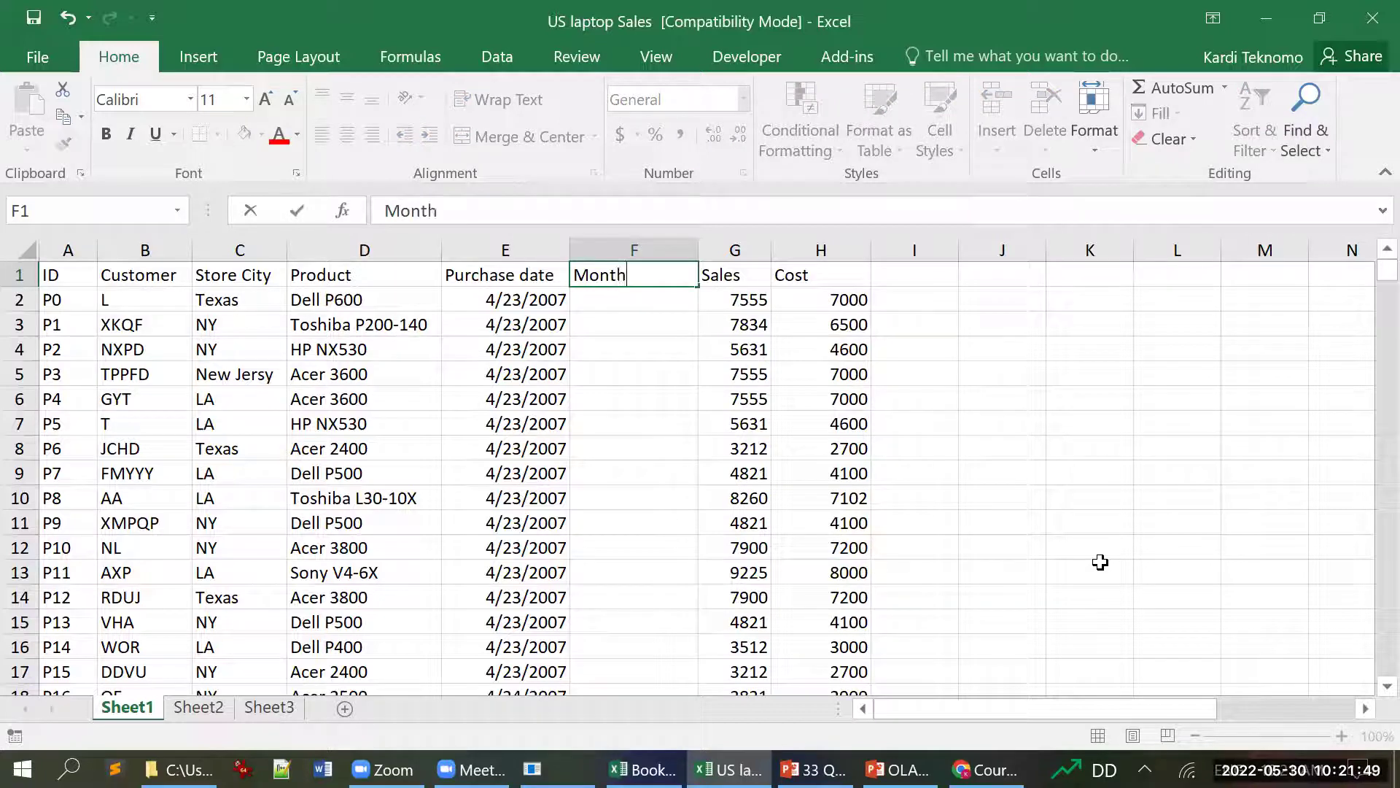
key("Return")
- Add a Profit header in I1, directly after the Cost column
key("Up")
key("Right")
key("Right")
key("Right")
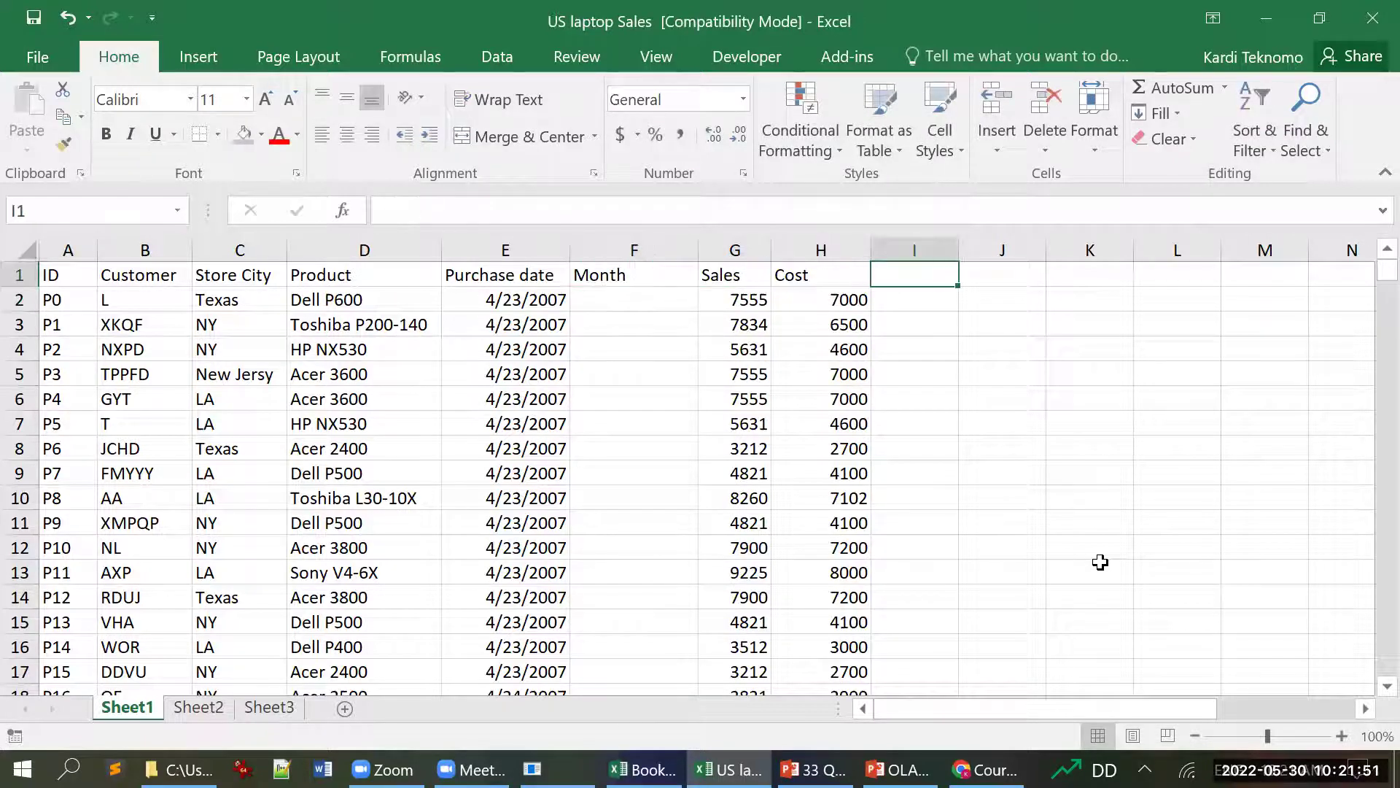
type("Profi")
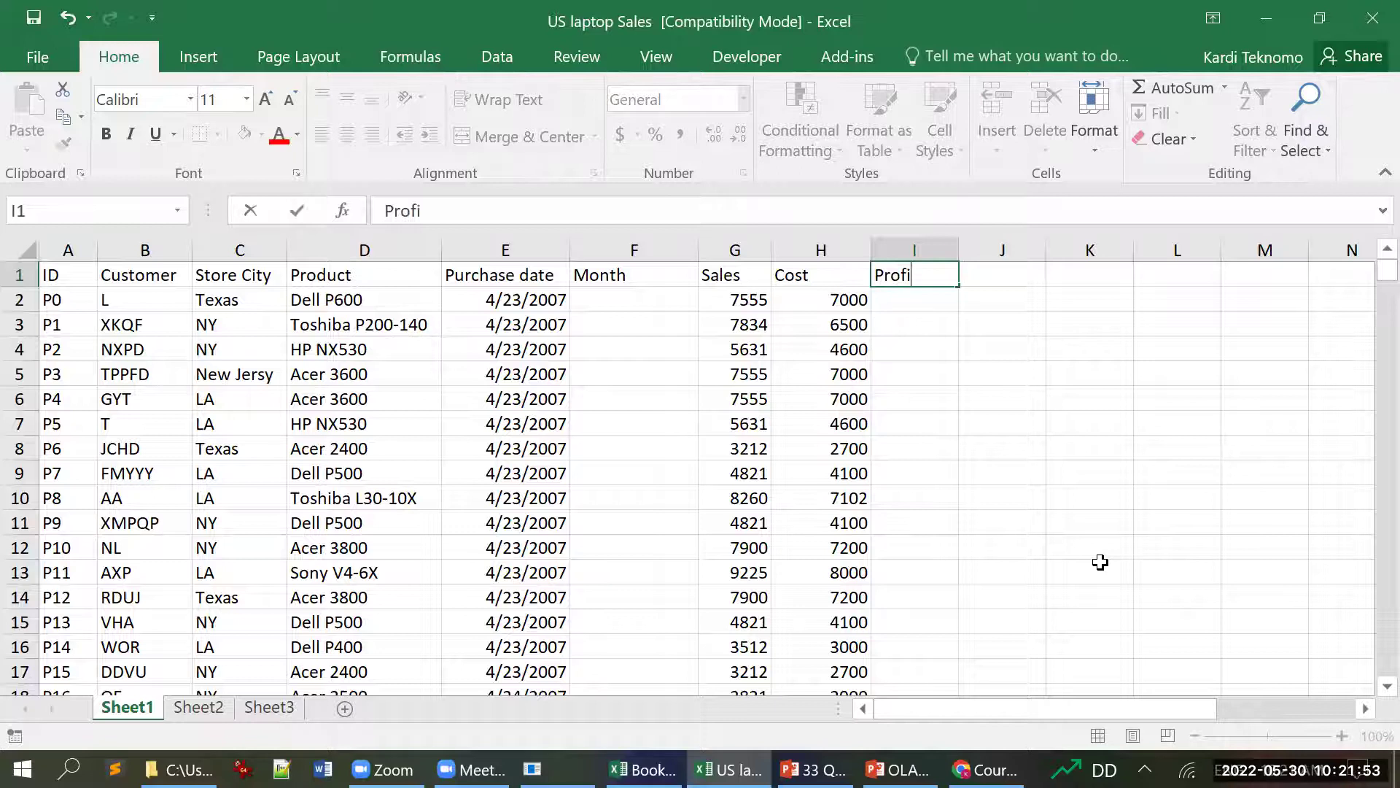
key("Return")
- Enter =MONTH(E2) in F2 to extract the month from the first record's purchase date
key("Left")
key("Left")
key("Left")
key("F2")
type("=mo")
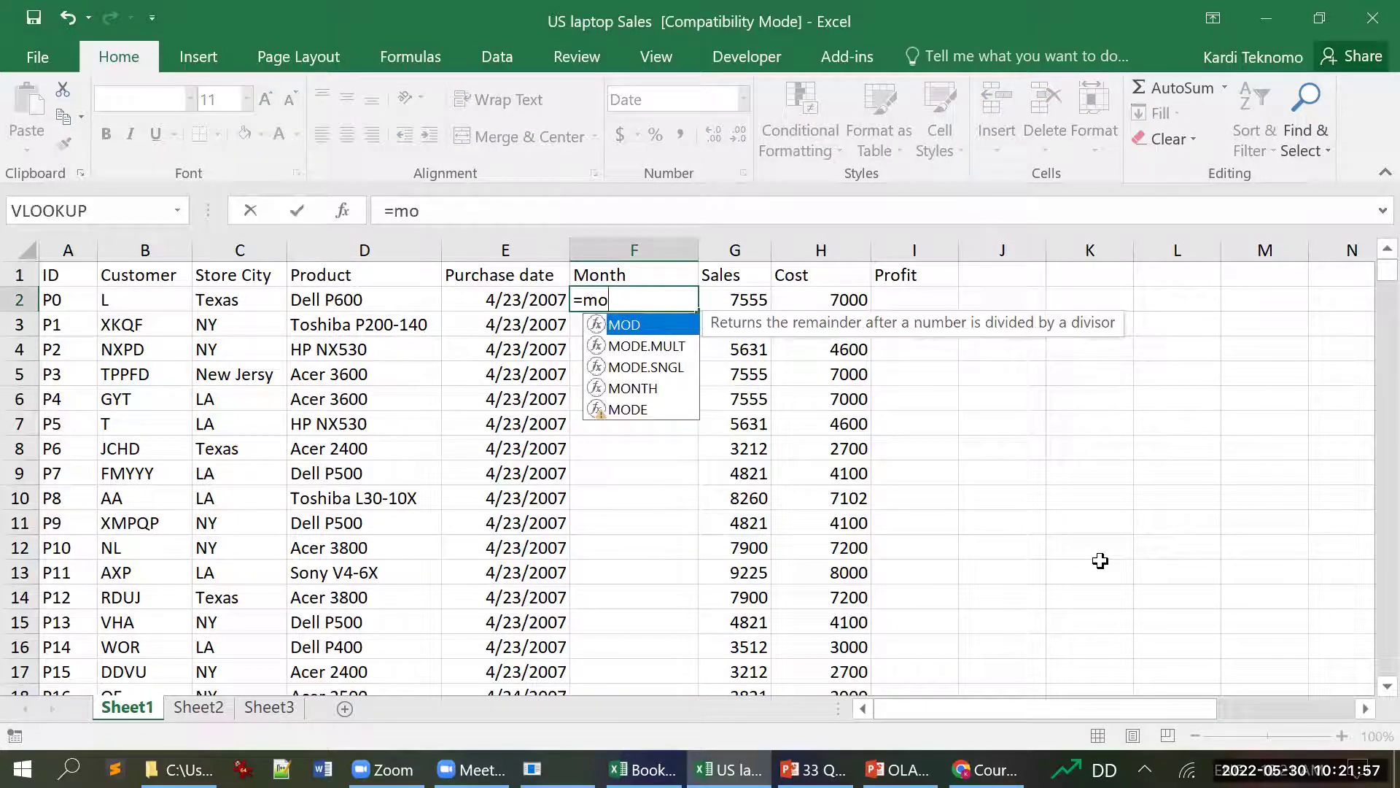
key("Down")
key("Down")
key("Down")
key("Tab")
key("Left")
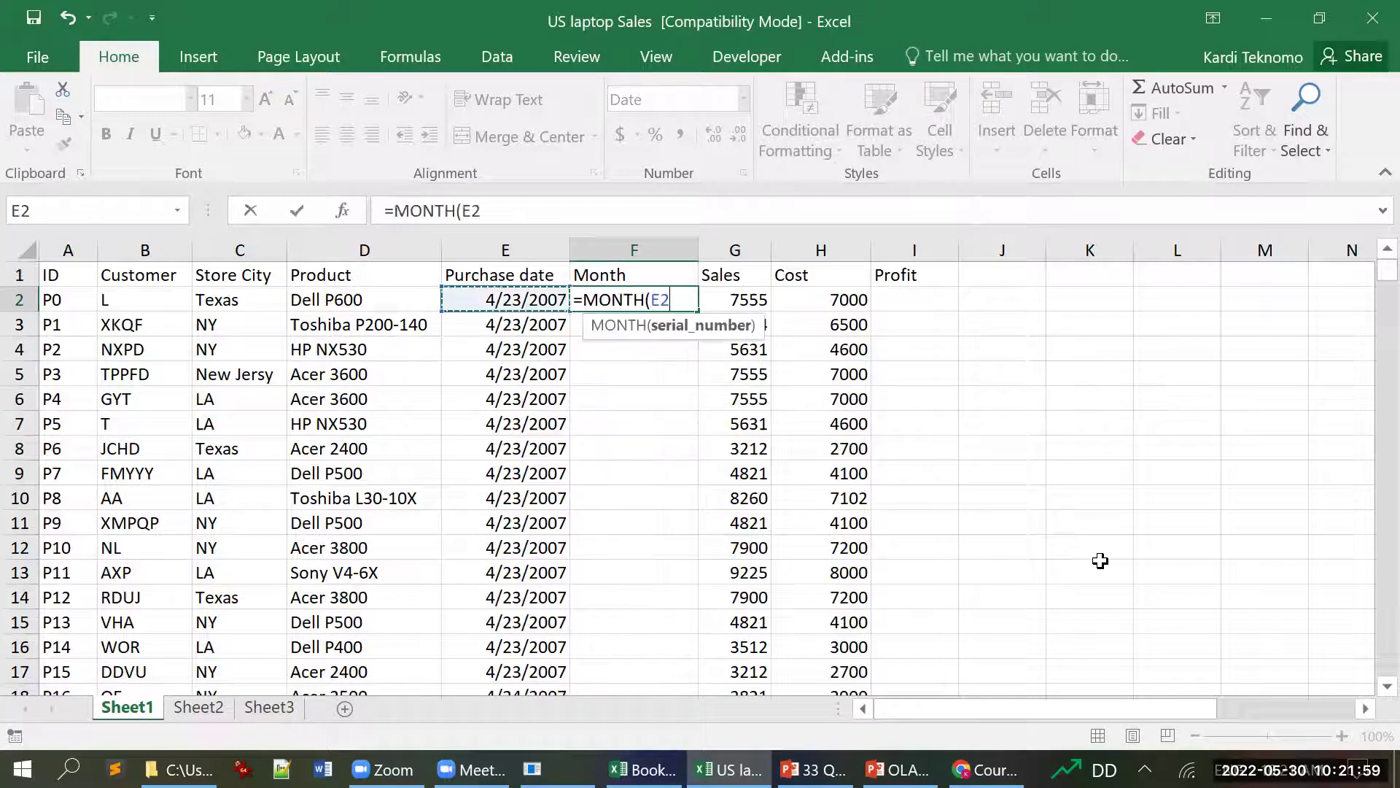
type(")")
key("Return")
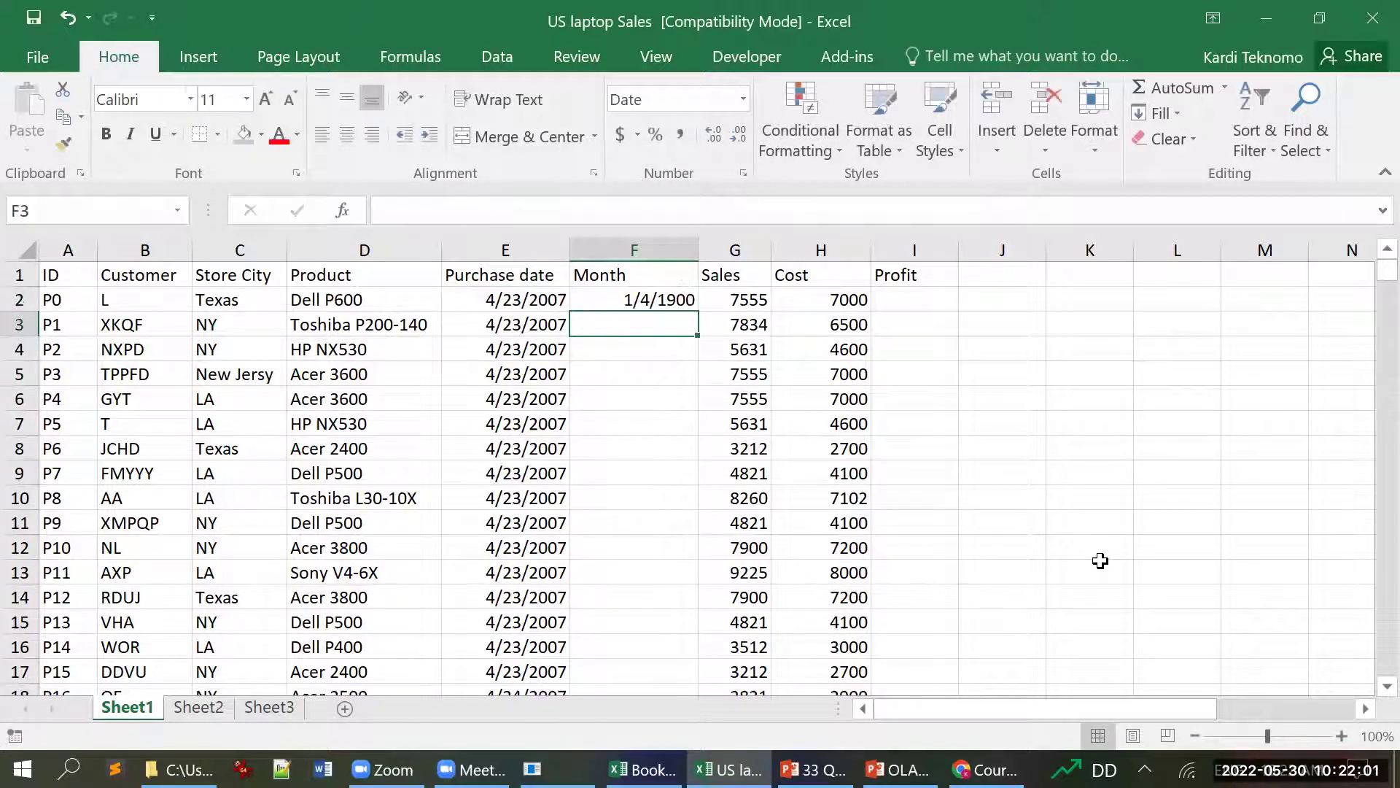
key("Up")
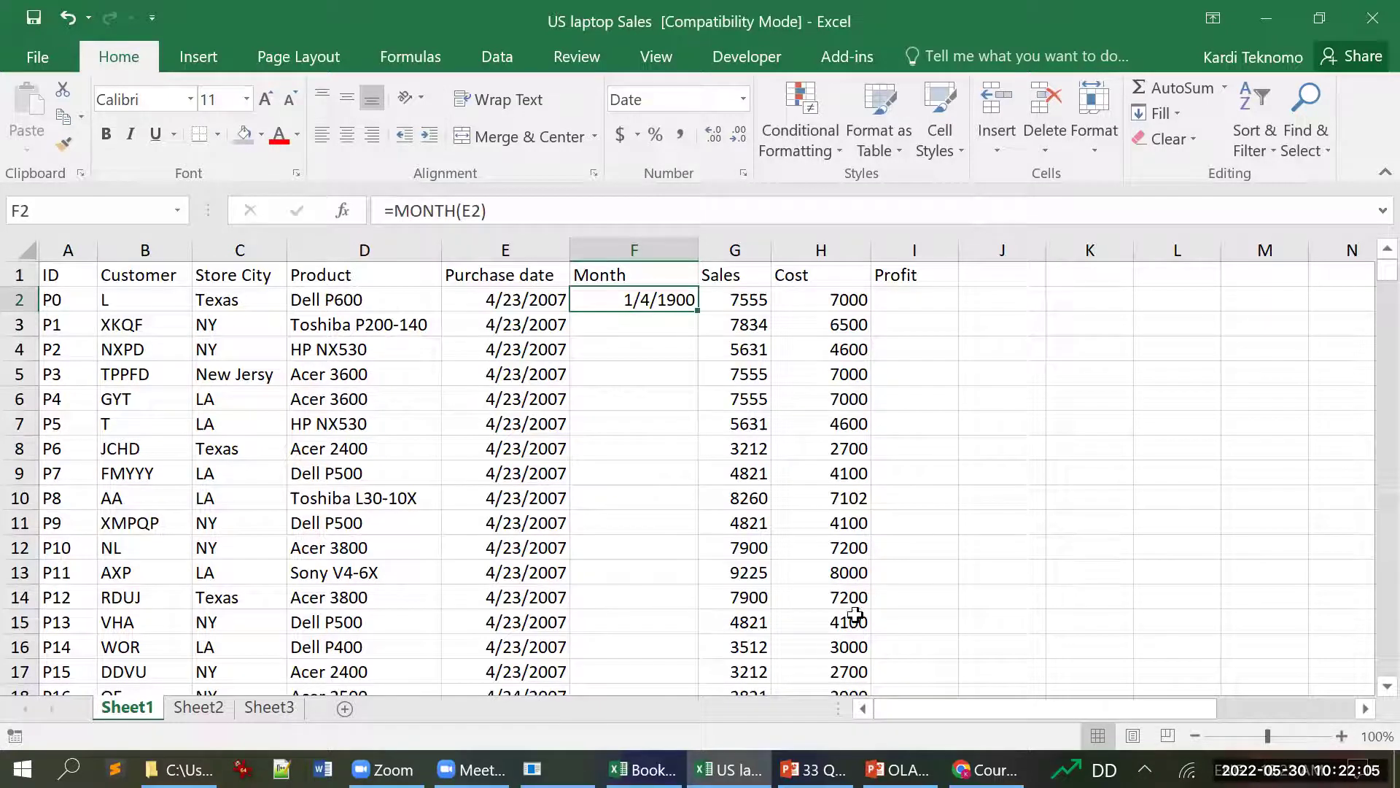
- Check the Add New Fields slide in PowerPoint, return to the Excel workbook and inspect the formula in F2
left_click(813, 770)
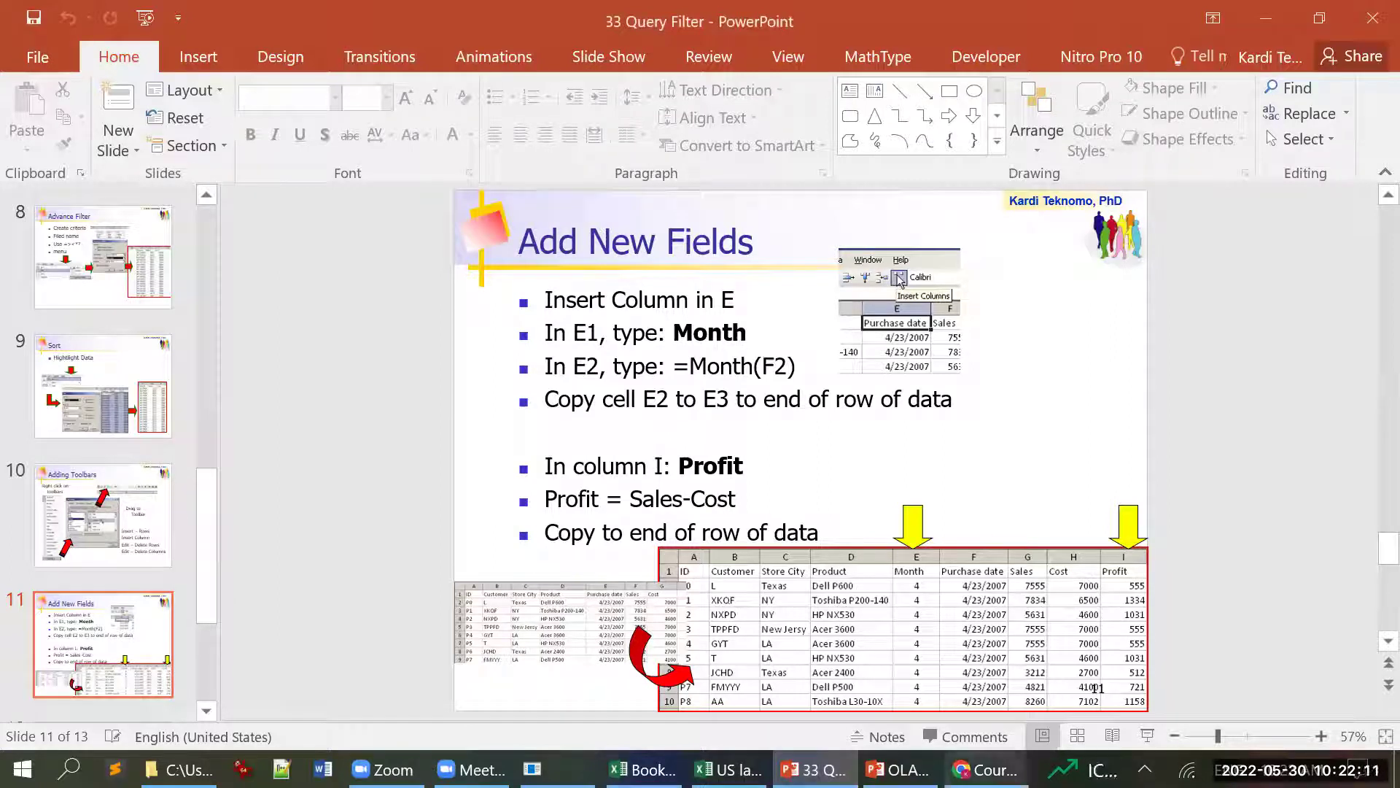
left_click(729, 770)
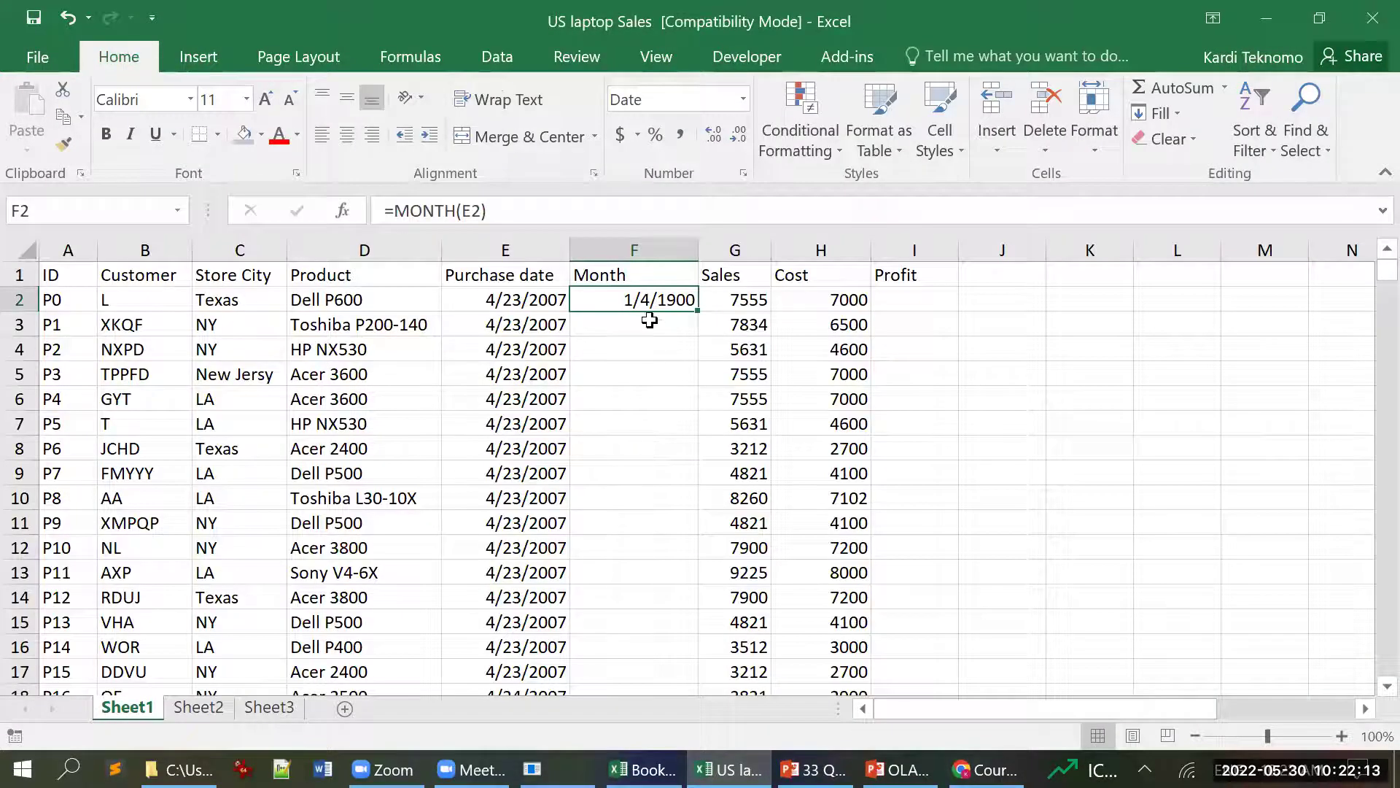
left_click(519, 213)
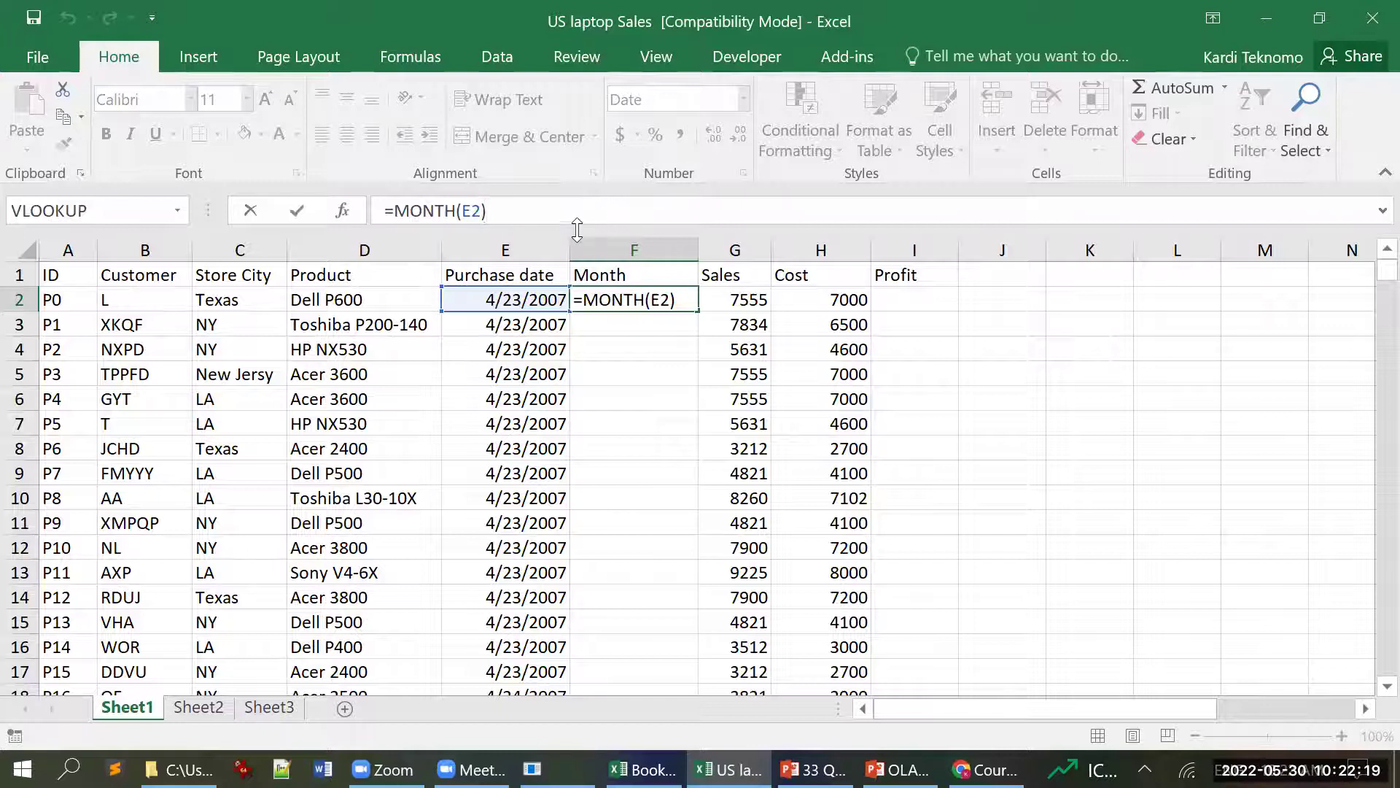
left_click(690, 299)
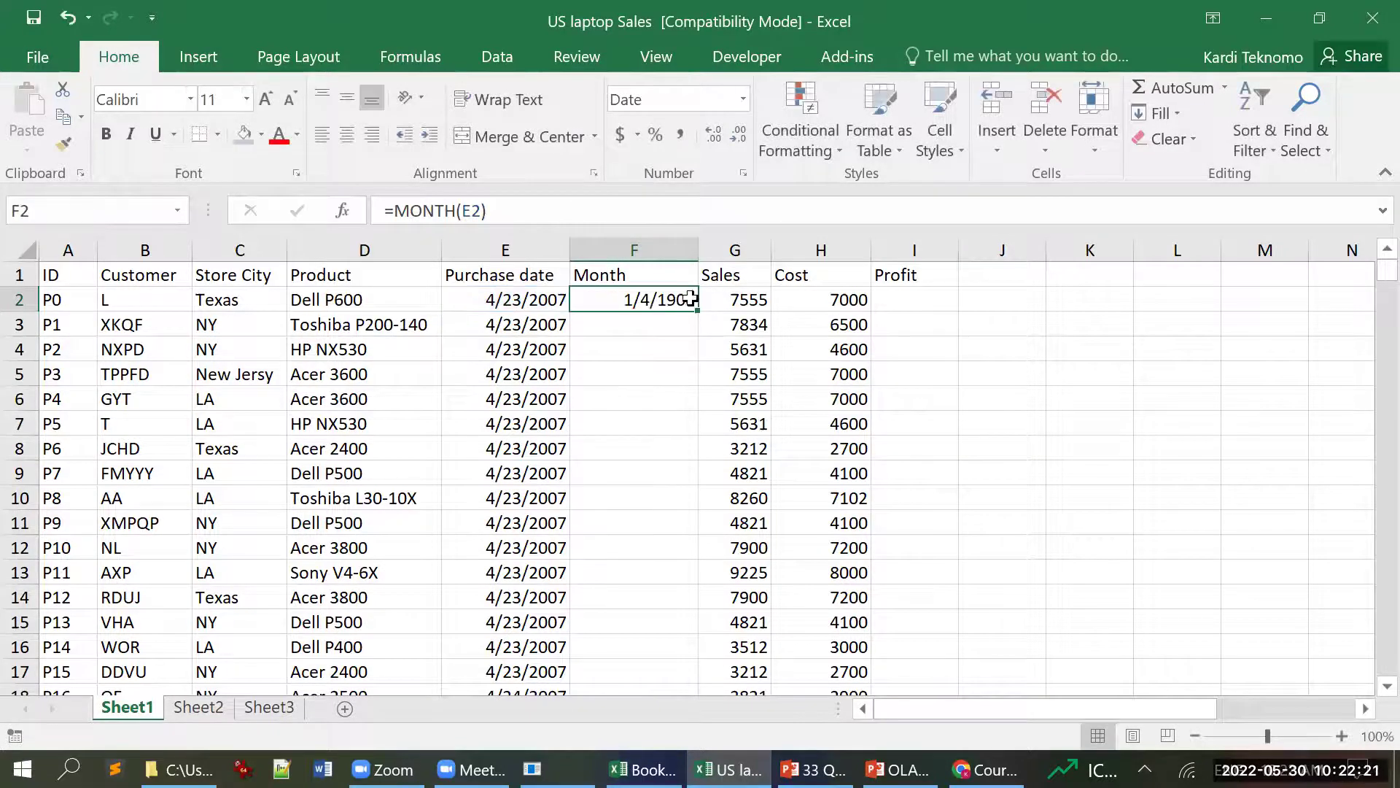
- Re-enter the purchase date reference E2 inside the MONTH formula in F2
left_click(585, 210)
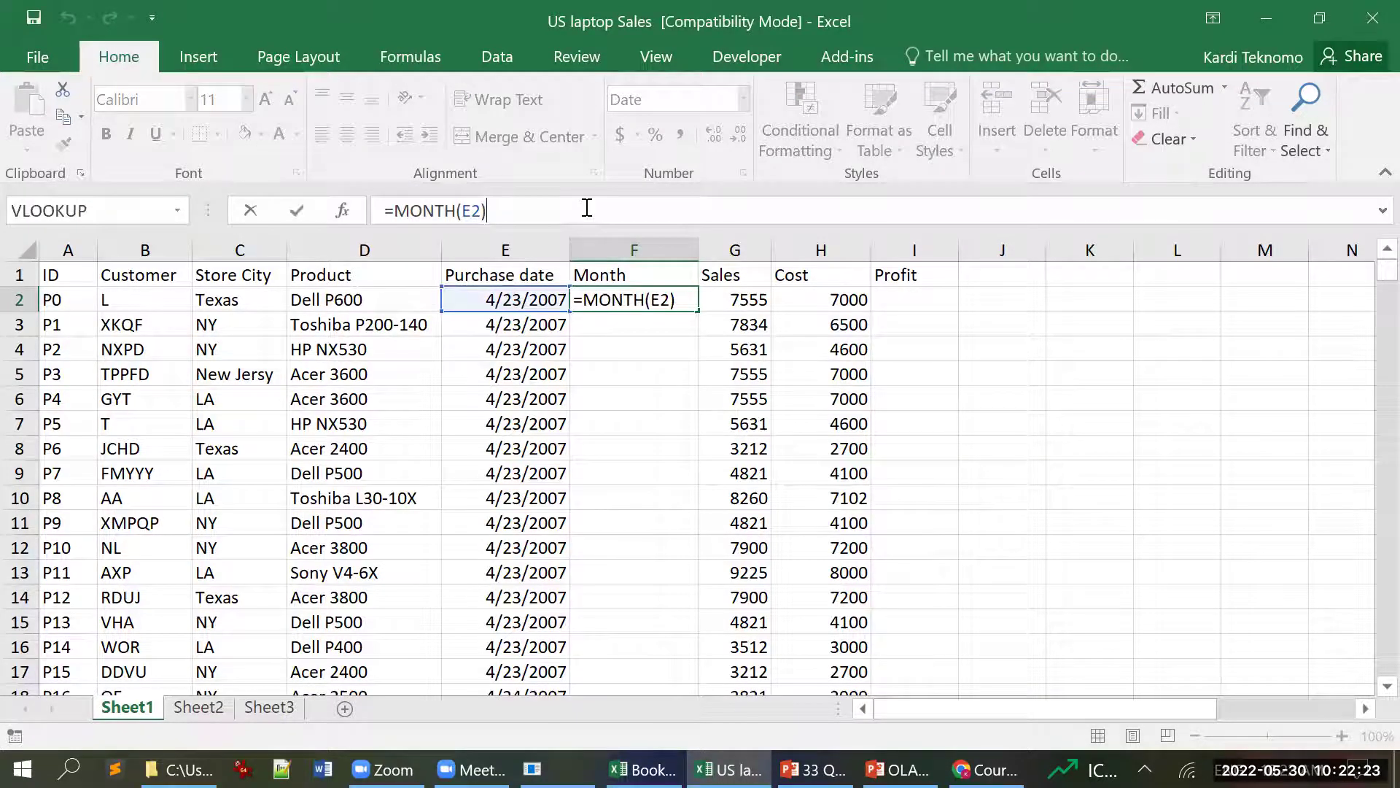
key("BackSpace")
key("BackSpace")
key("BackSpace")
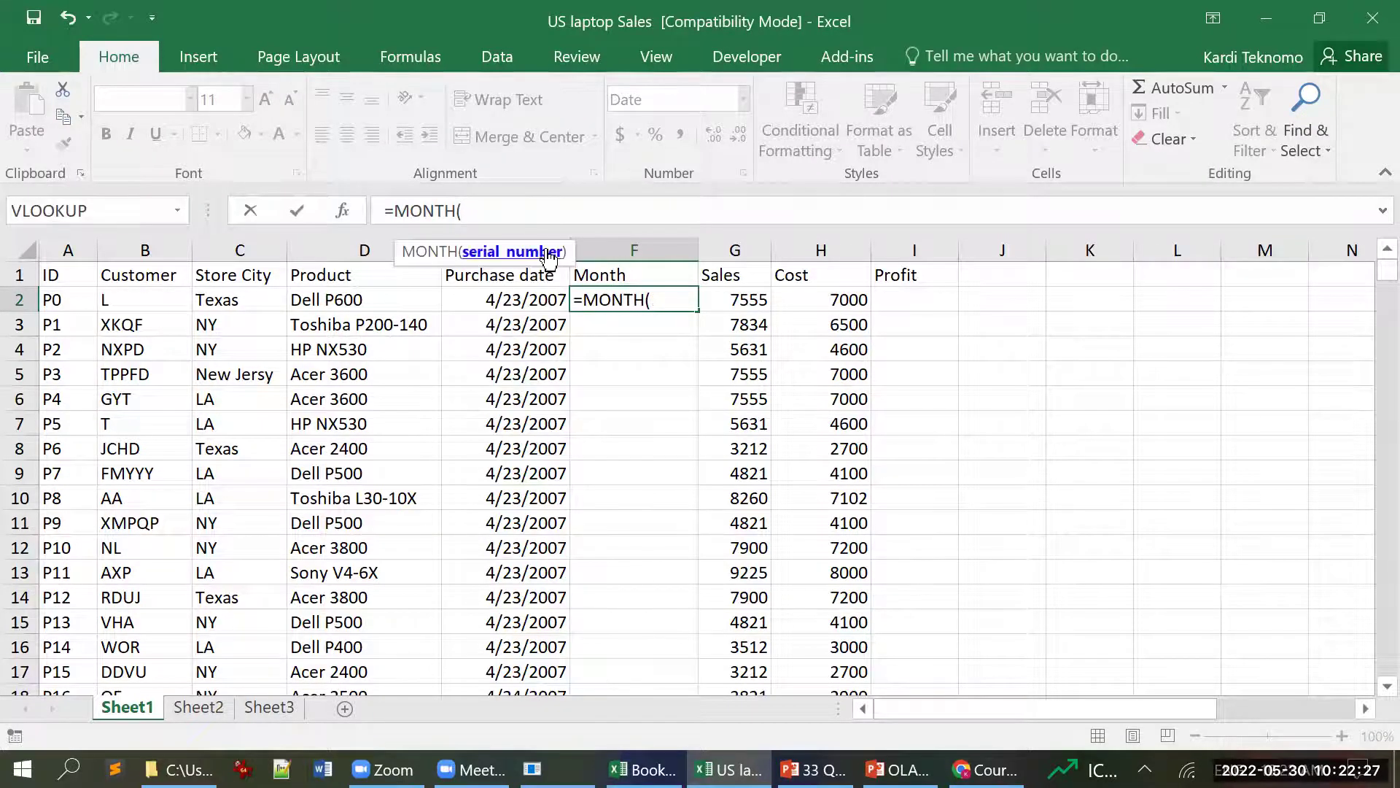
left_click(518, 303)
type(")")
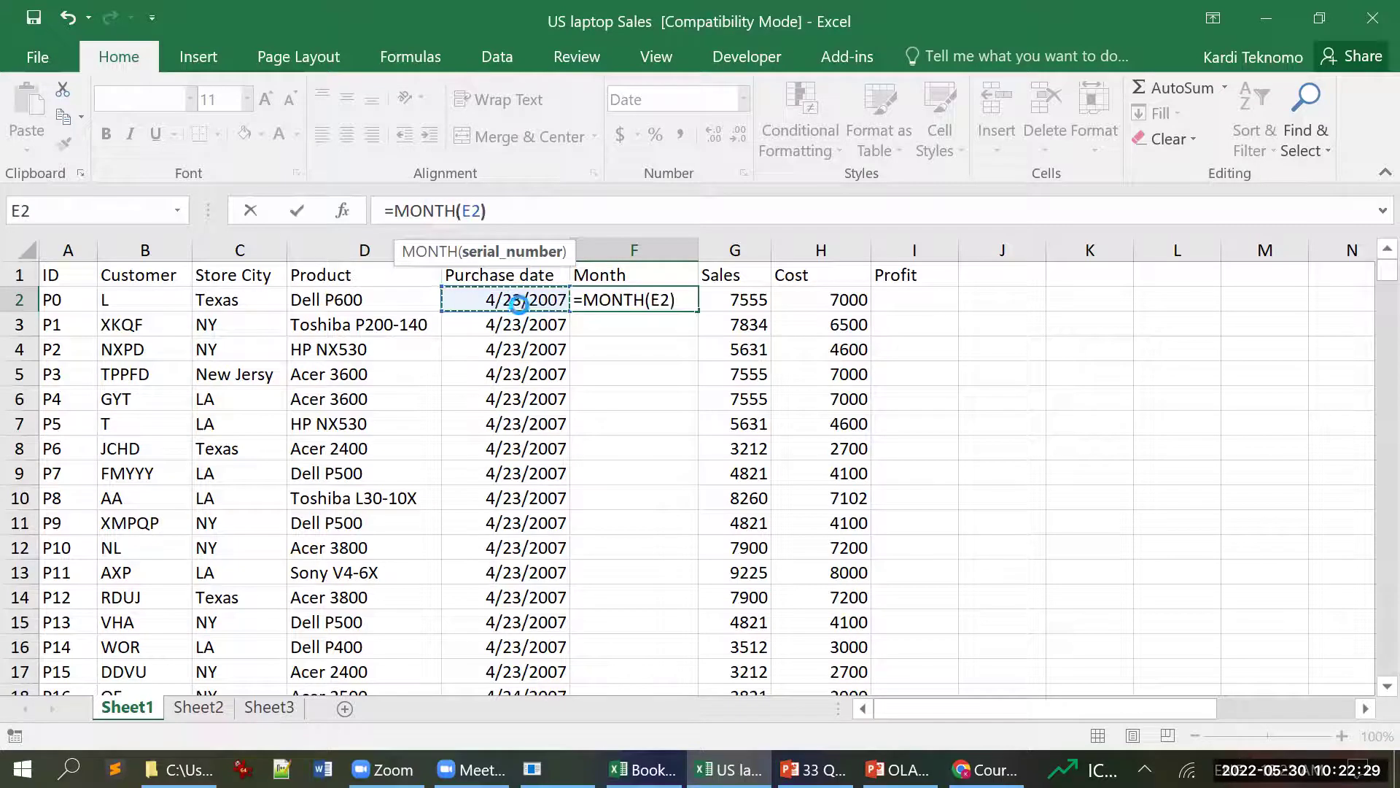
key("Return")
key("Up")
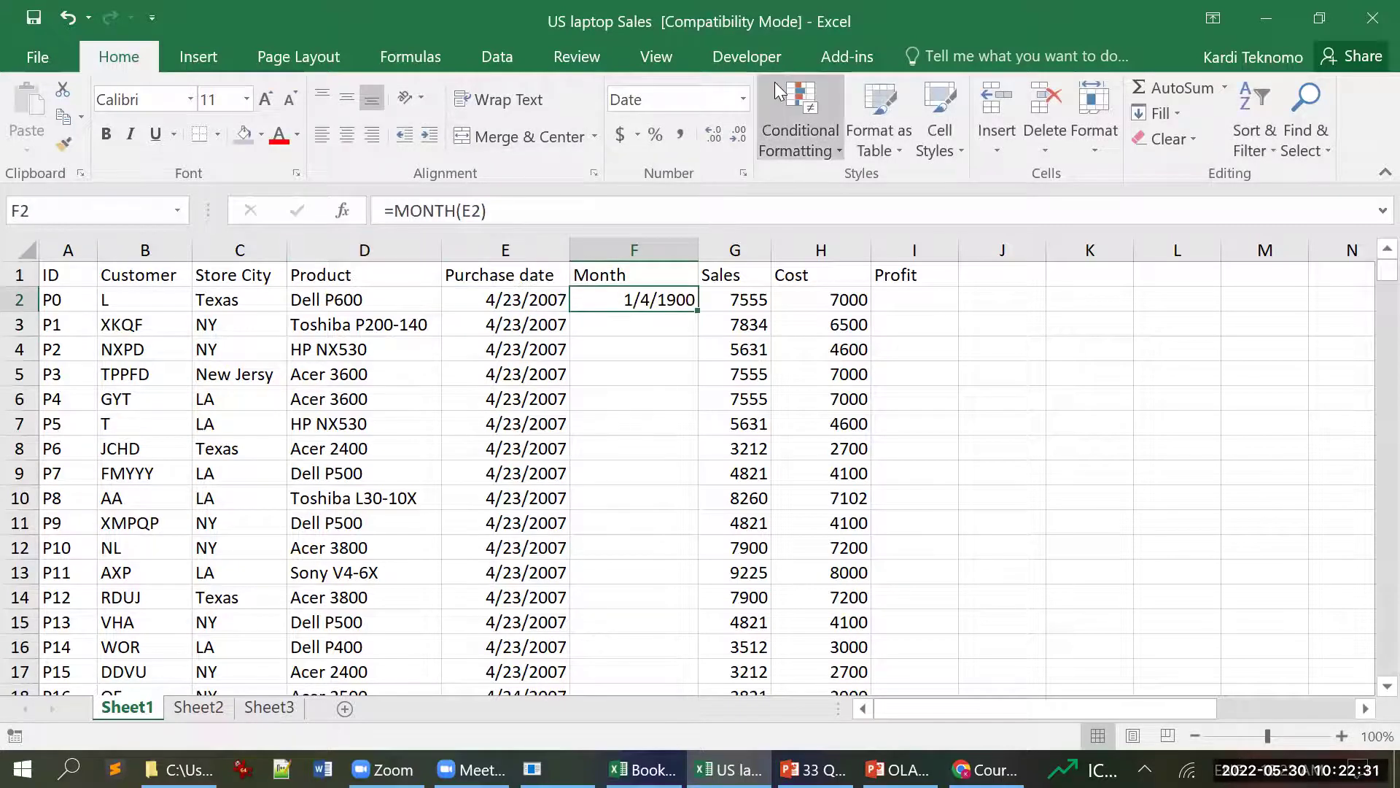
- Try formatting the Month cell F2 with the single-letter date type M
left_click(742, 99)
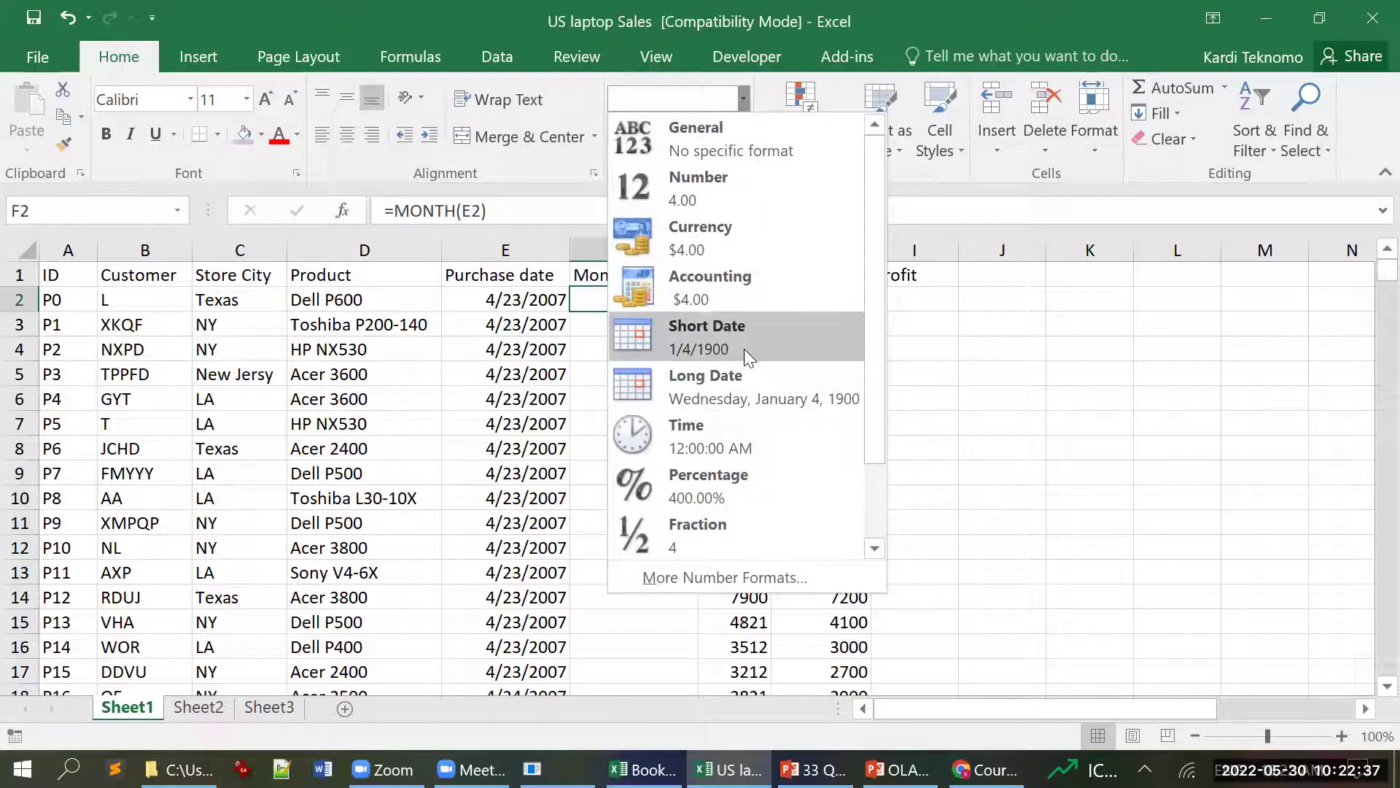
scroll(744, 354, "down", 2)
scroll(744, 355, "up", 2)
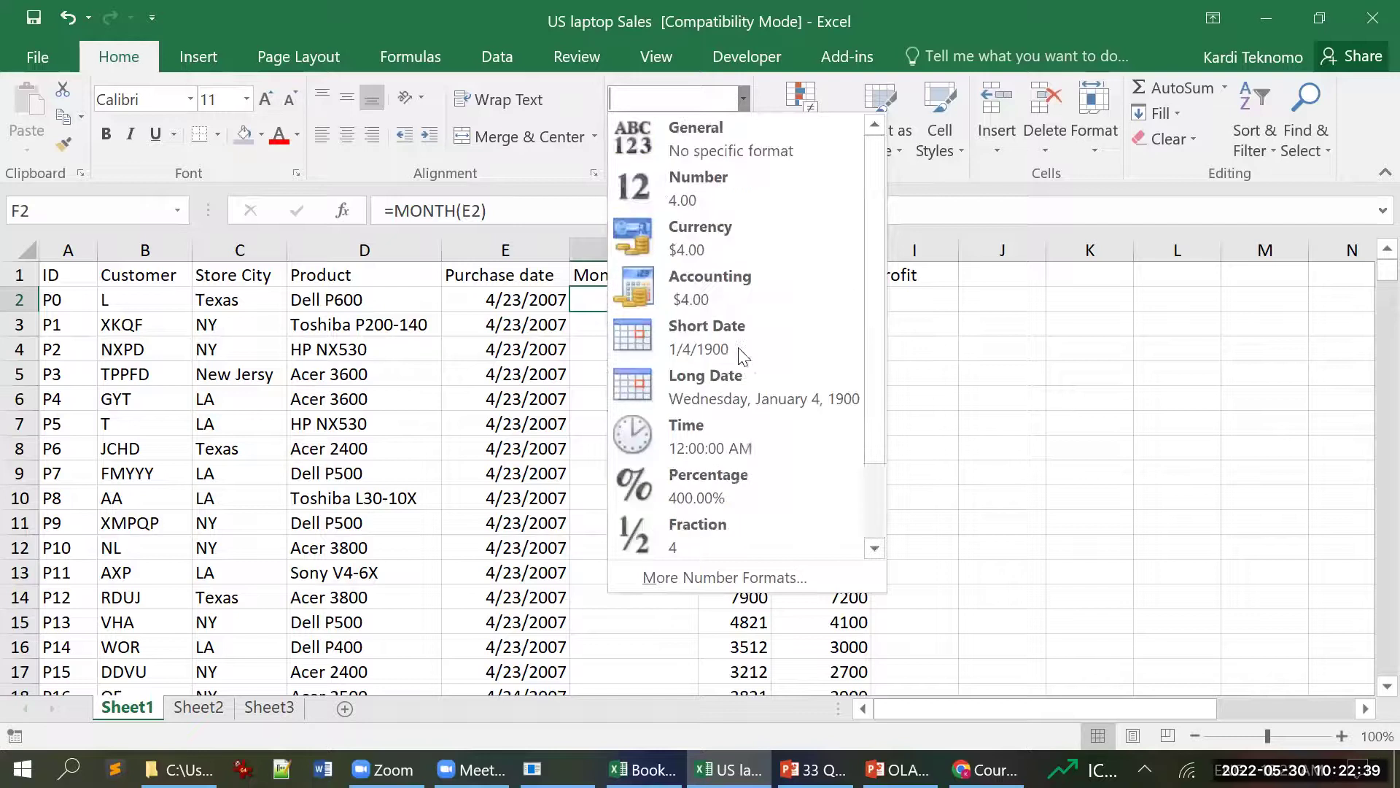
left_click(755, 576)
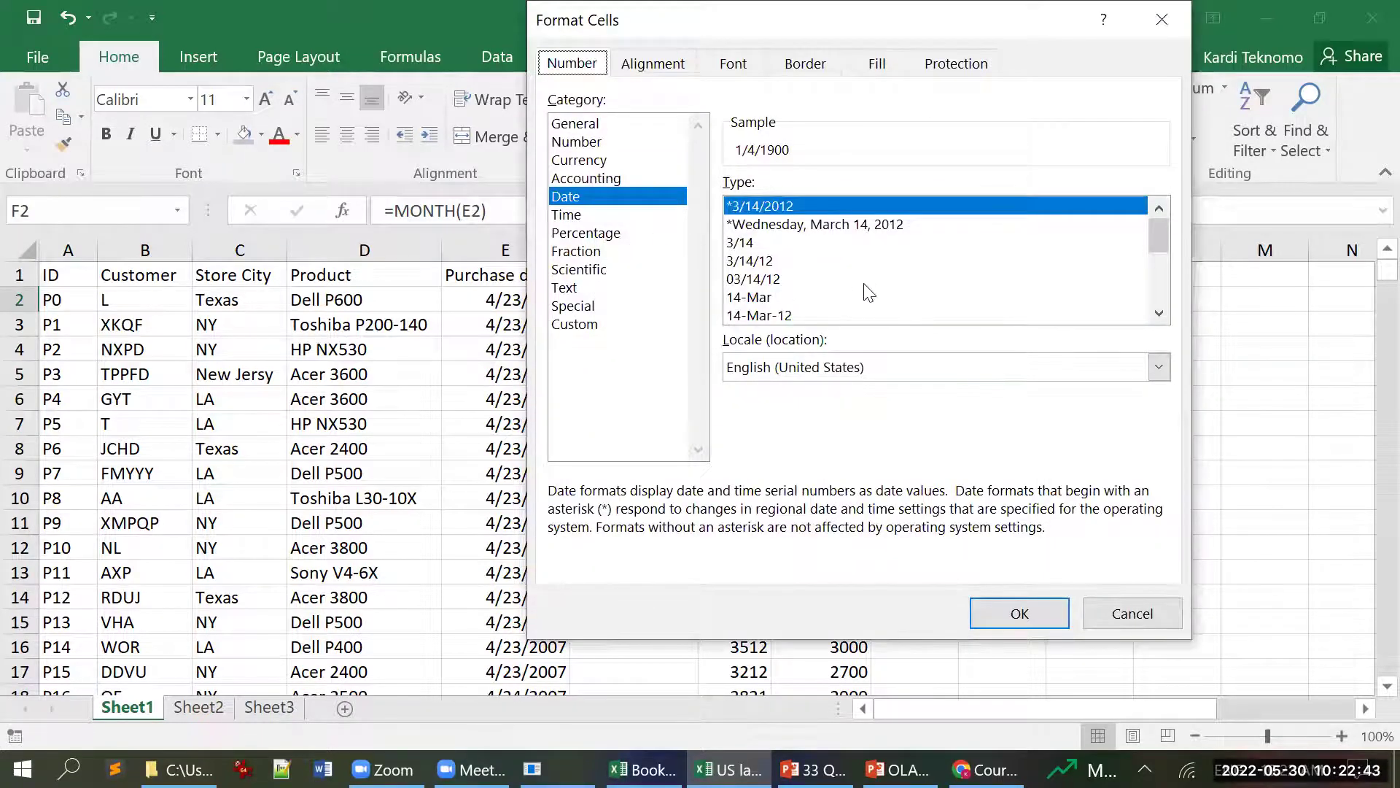
scroll(868, 288, "down", 1)
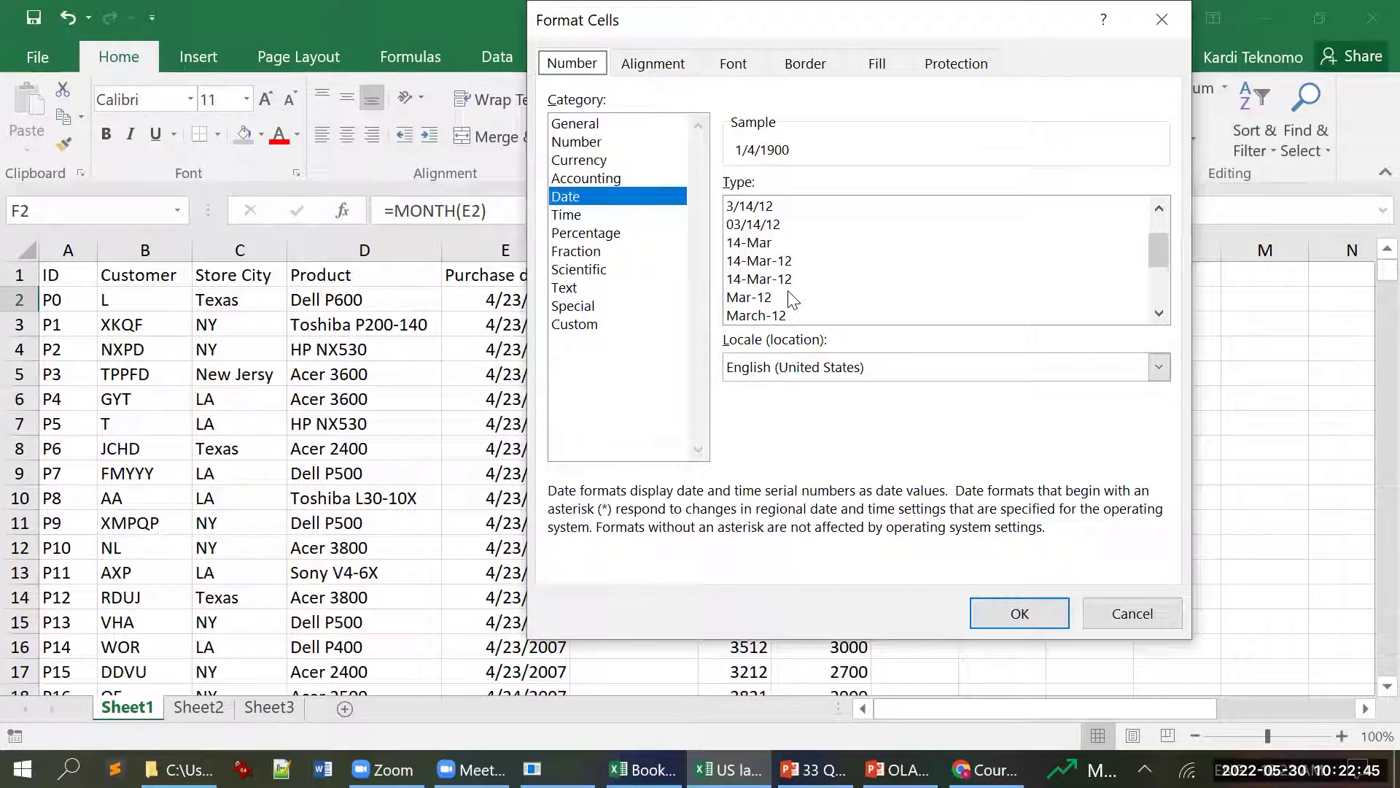
scroll(790, 288, "down", 1)
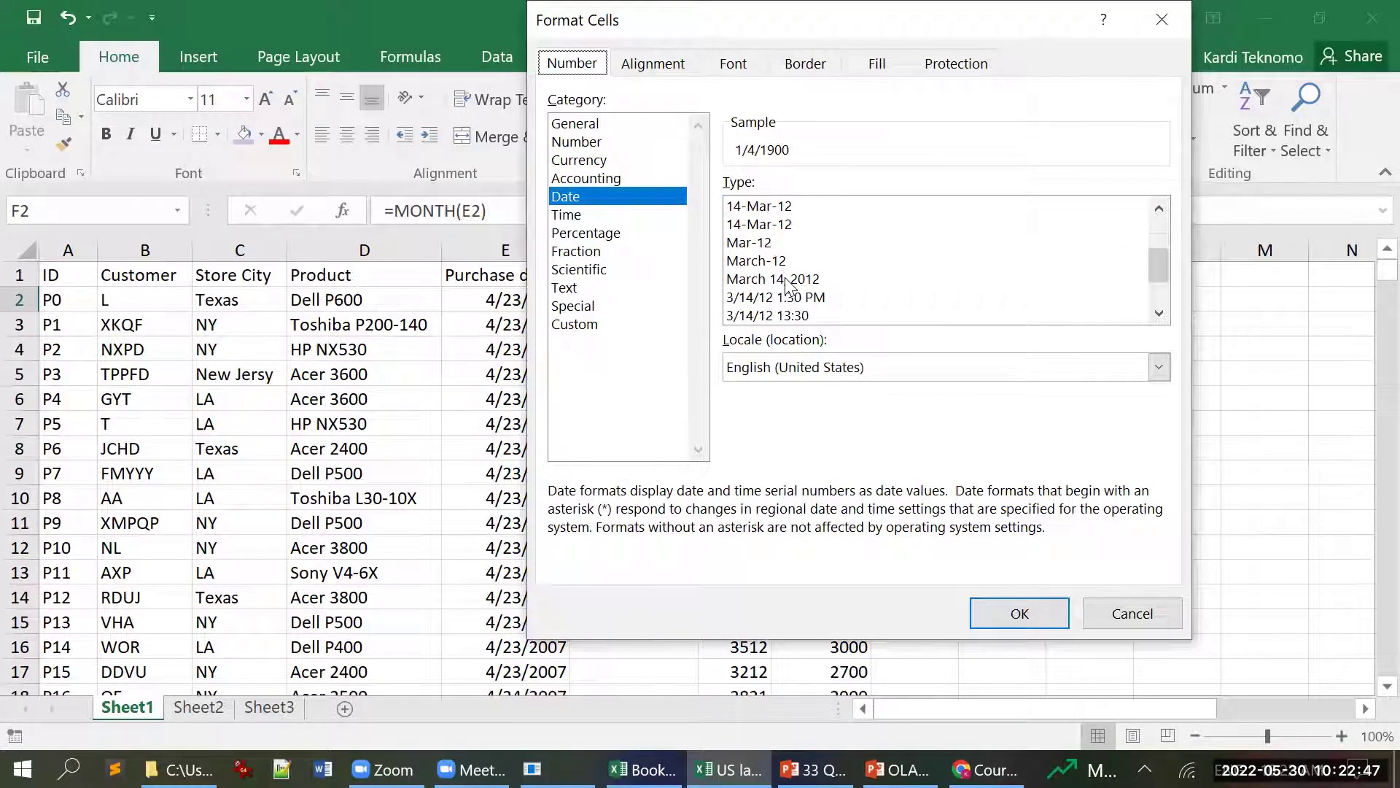
scroll(790, 288, "up", 3)
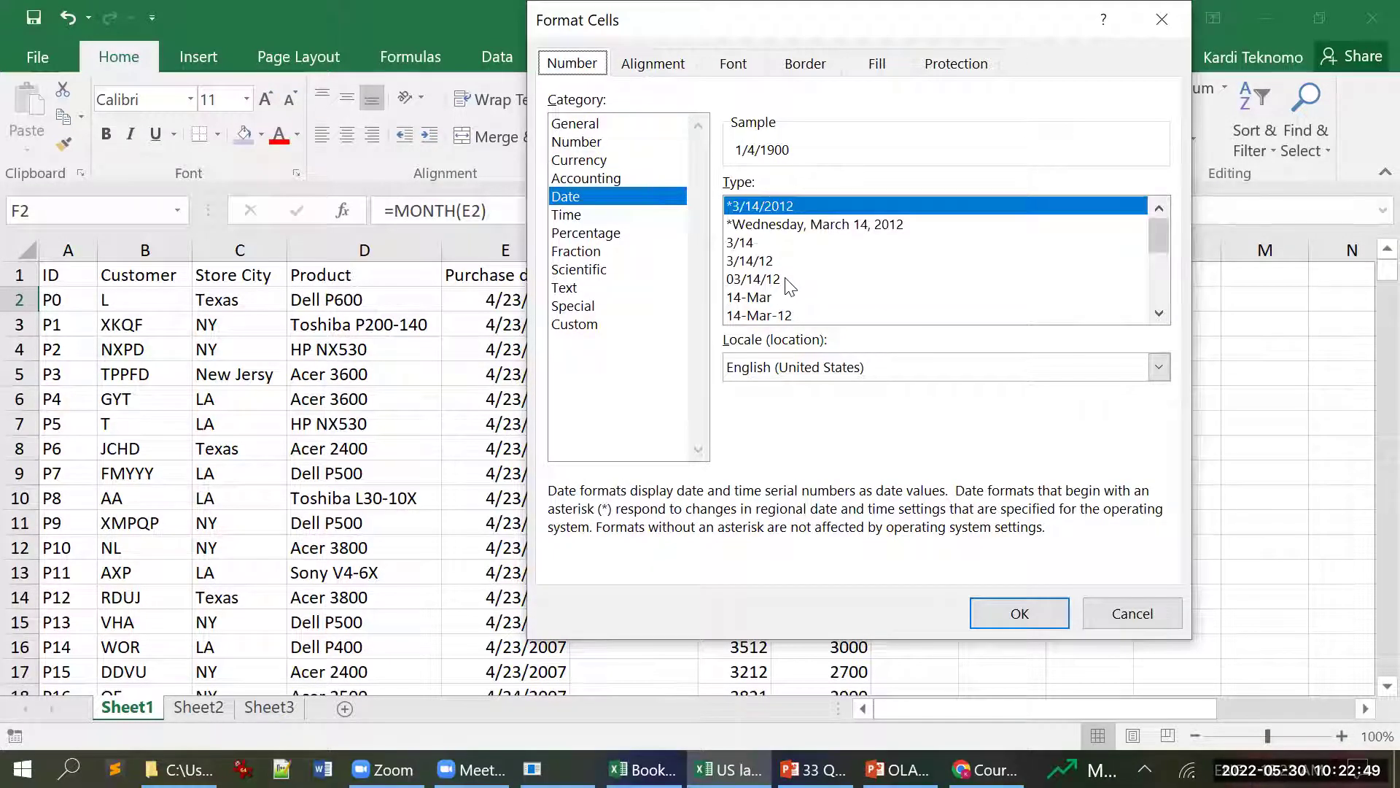
scroll(790, 286, "down", 2)
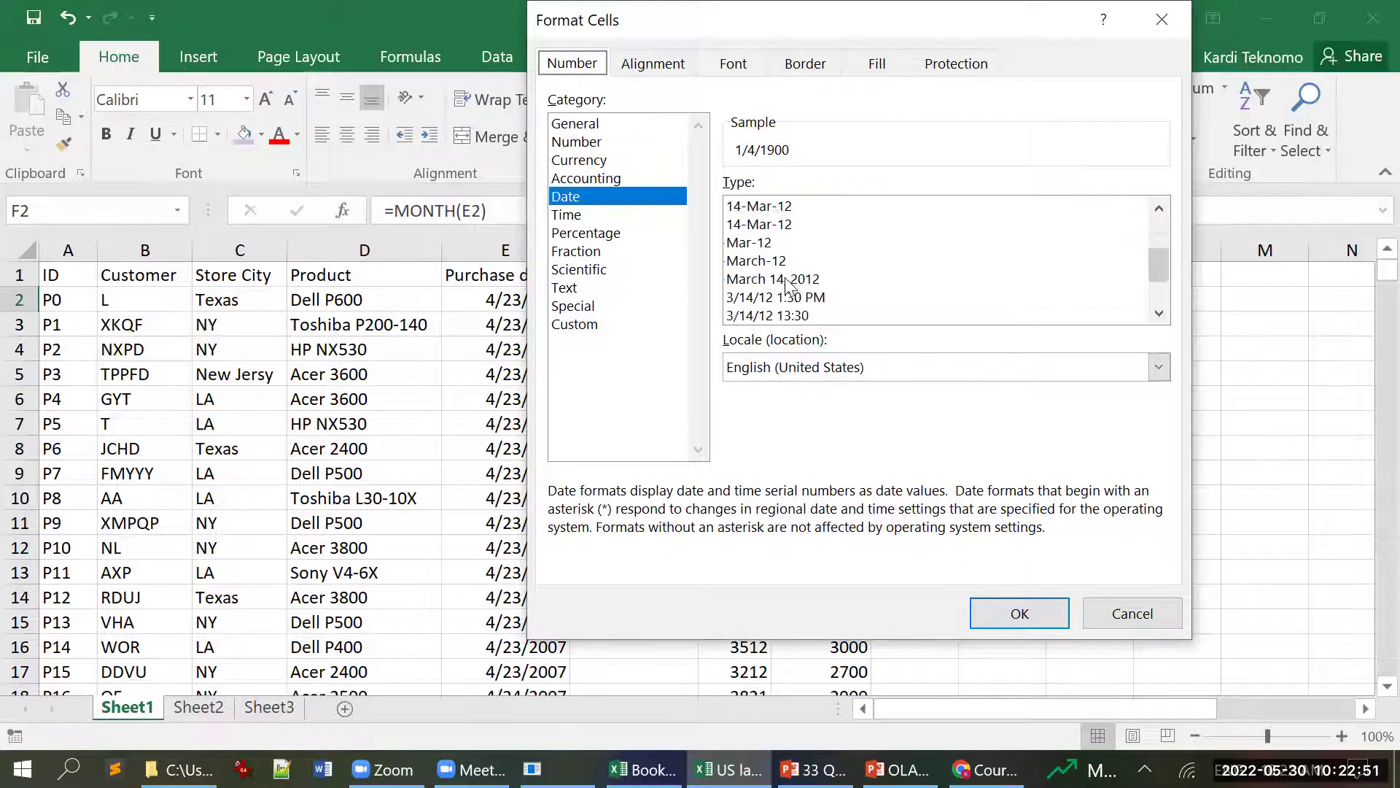
scroll(790, 287, "down", 1)
scroll(790, 287, "down", 1)
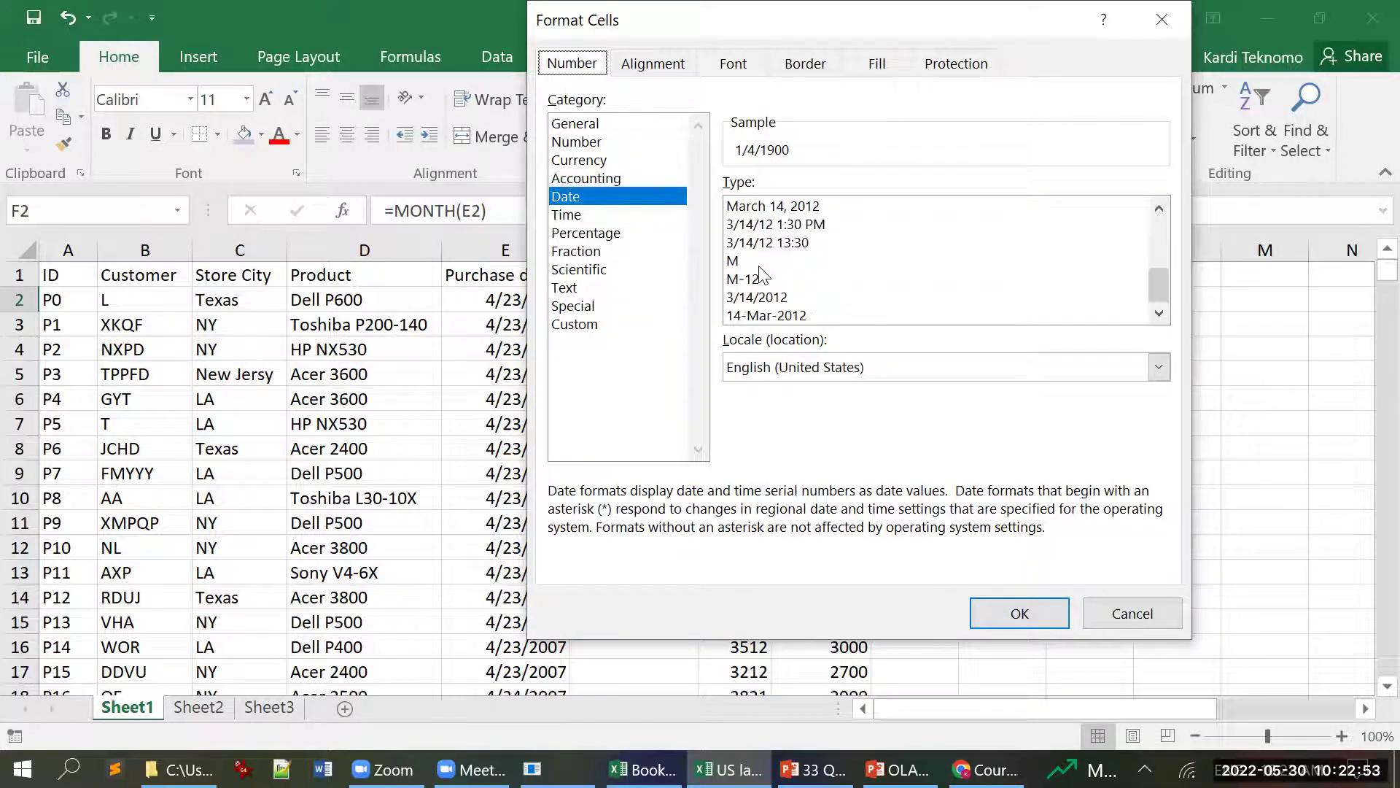
left_click(759, 263)
left_click(1030, 614)
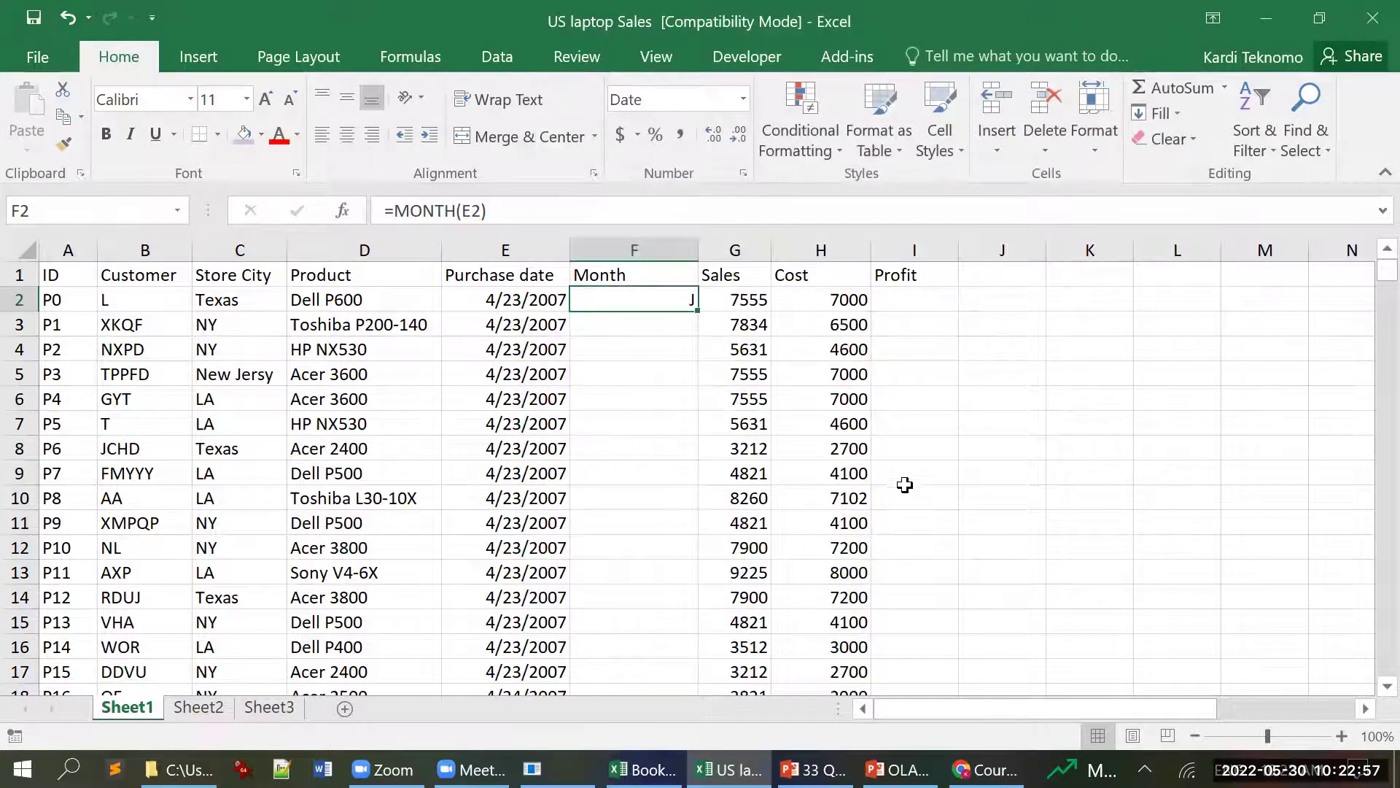
- Try formatting the Month cell F2 with the date type M-12 instead
left_click(743, 101)
left_click(700, 579)
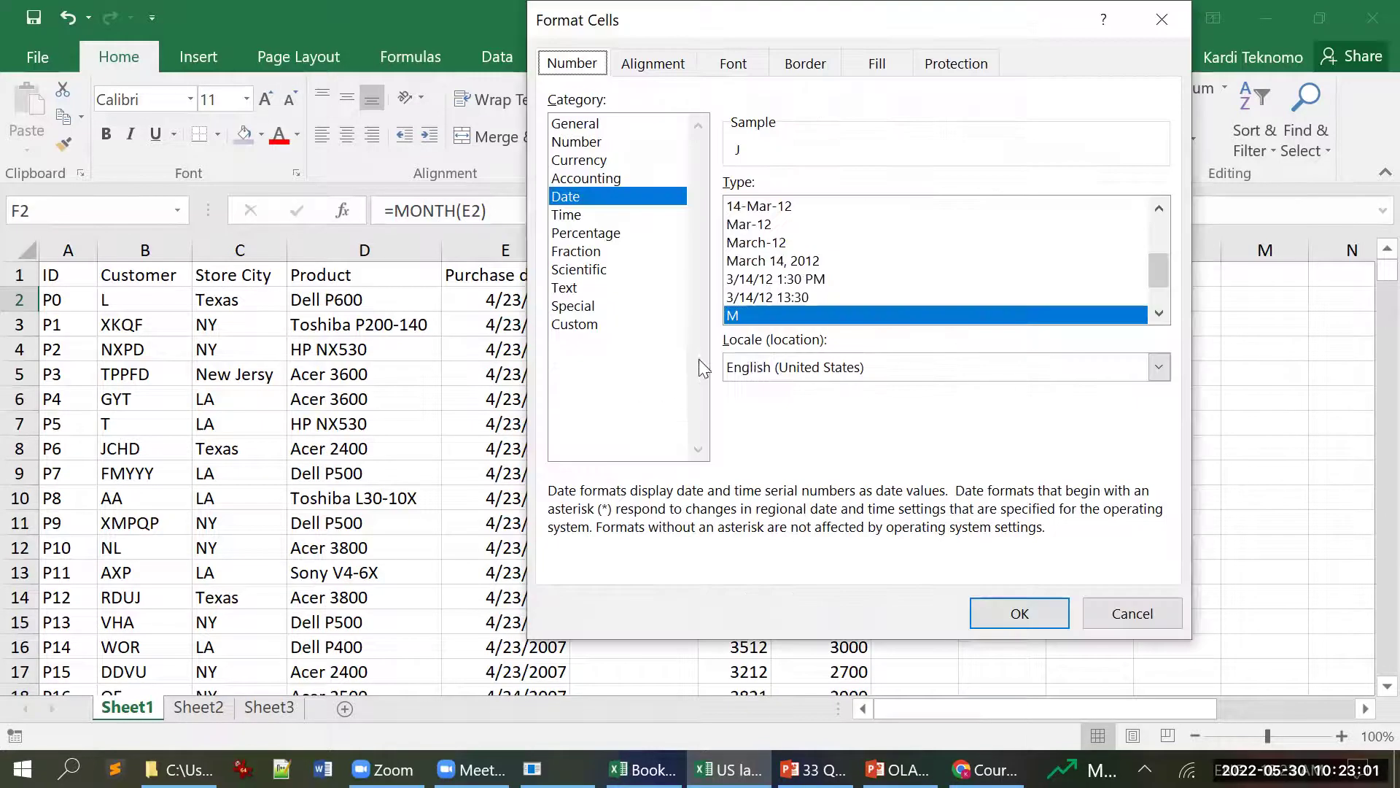
scroll(856, 262, "down", 1)
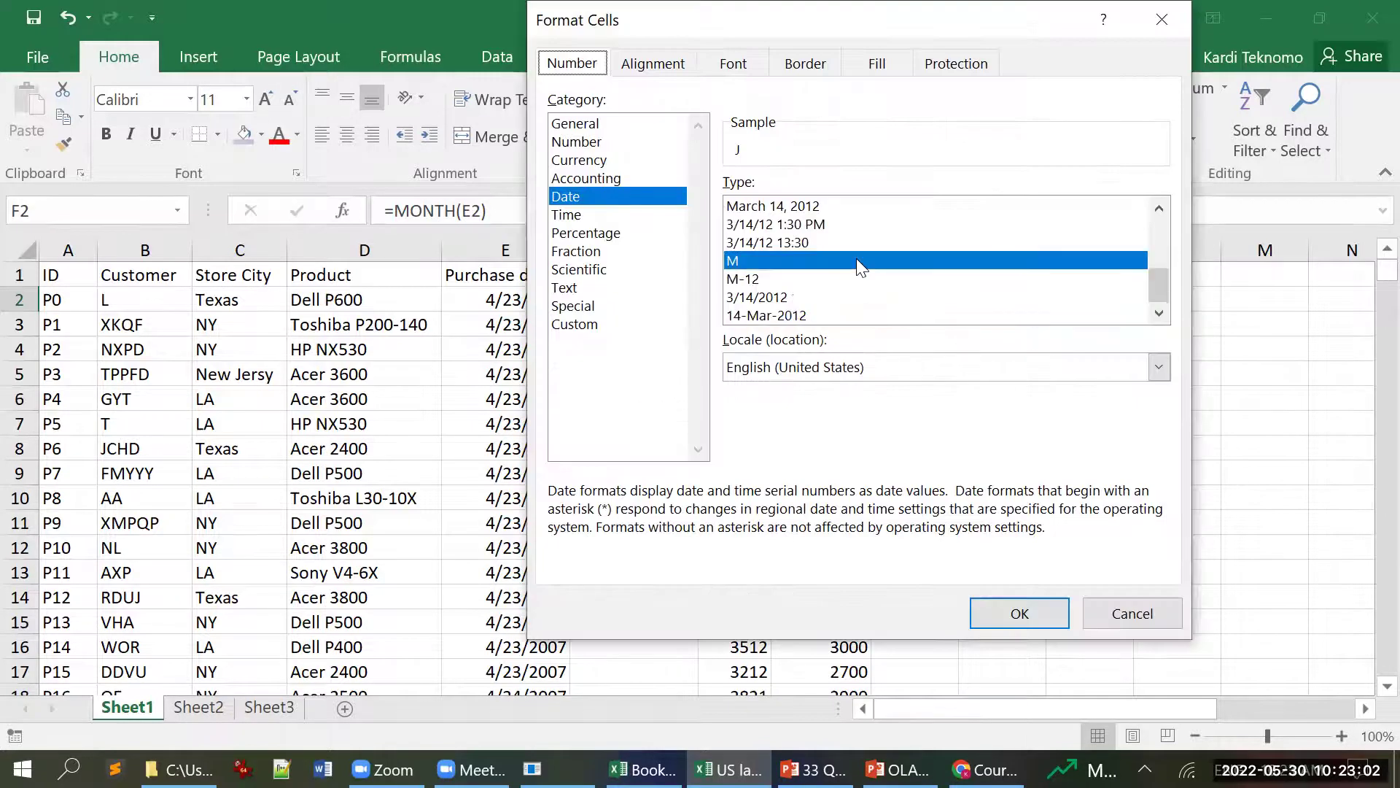
left_click(764, 279)
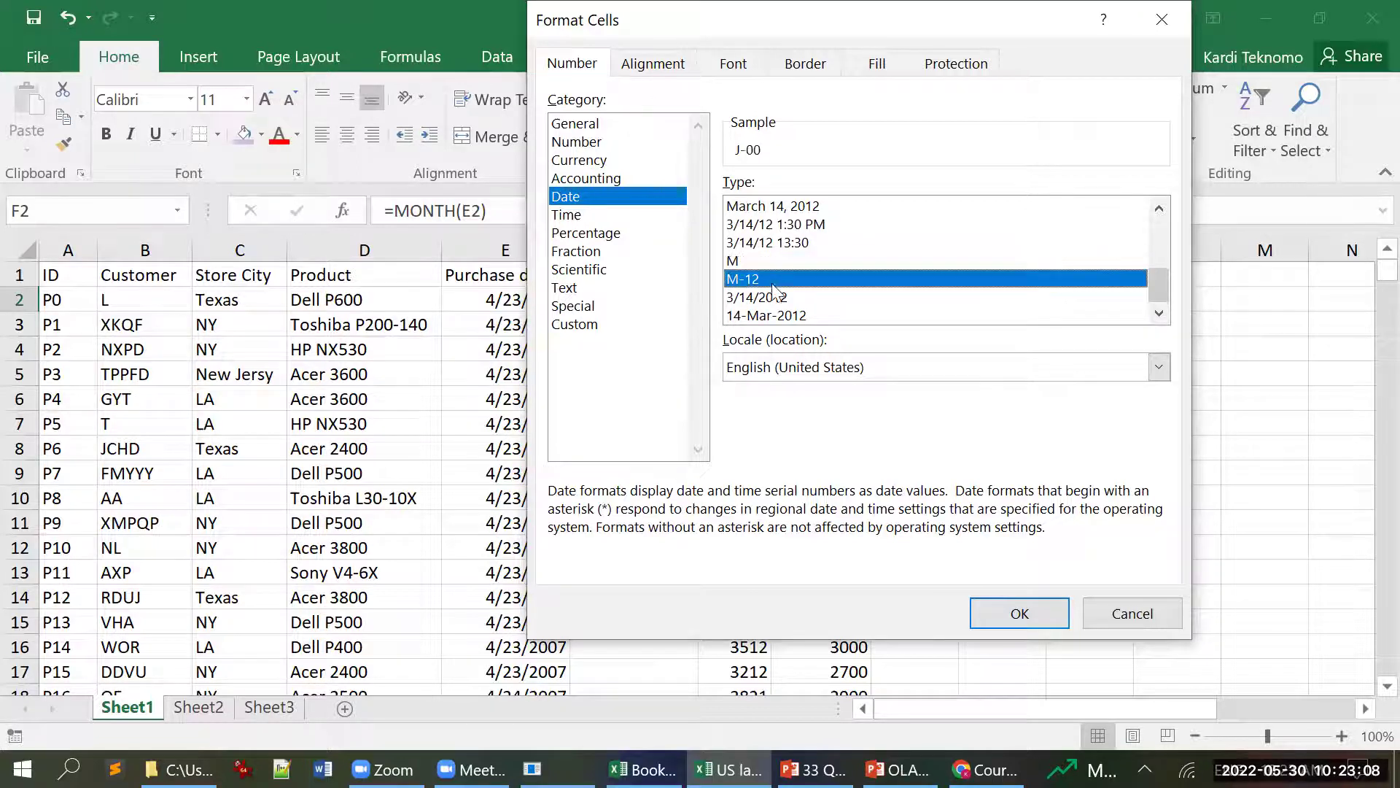
left_click(1017, 613)
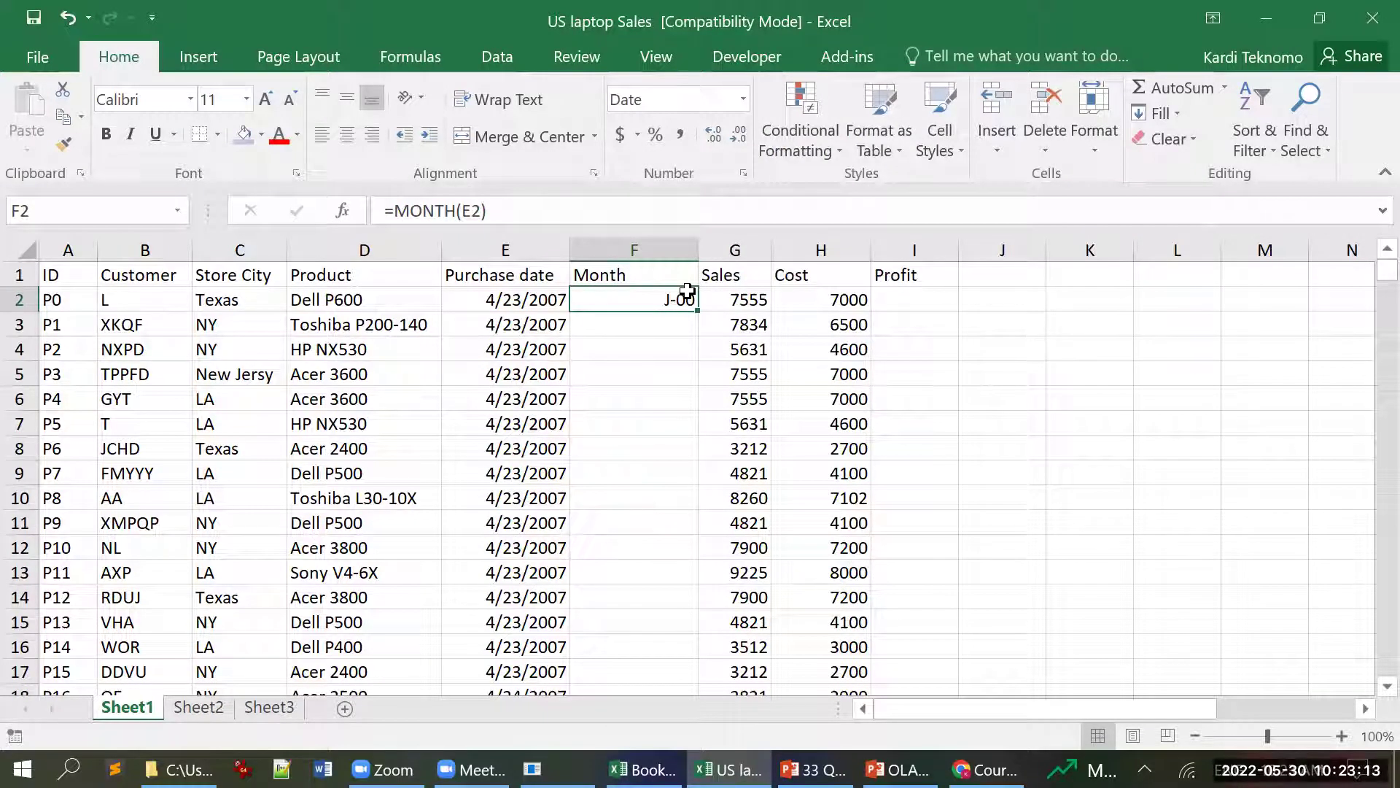
- Clear the contents of F2 and set its number format to General
key("Delete")
left_click(738, 108)
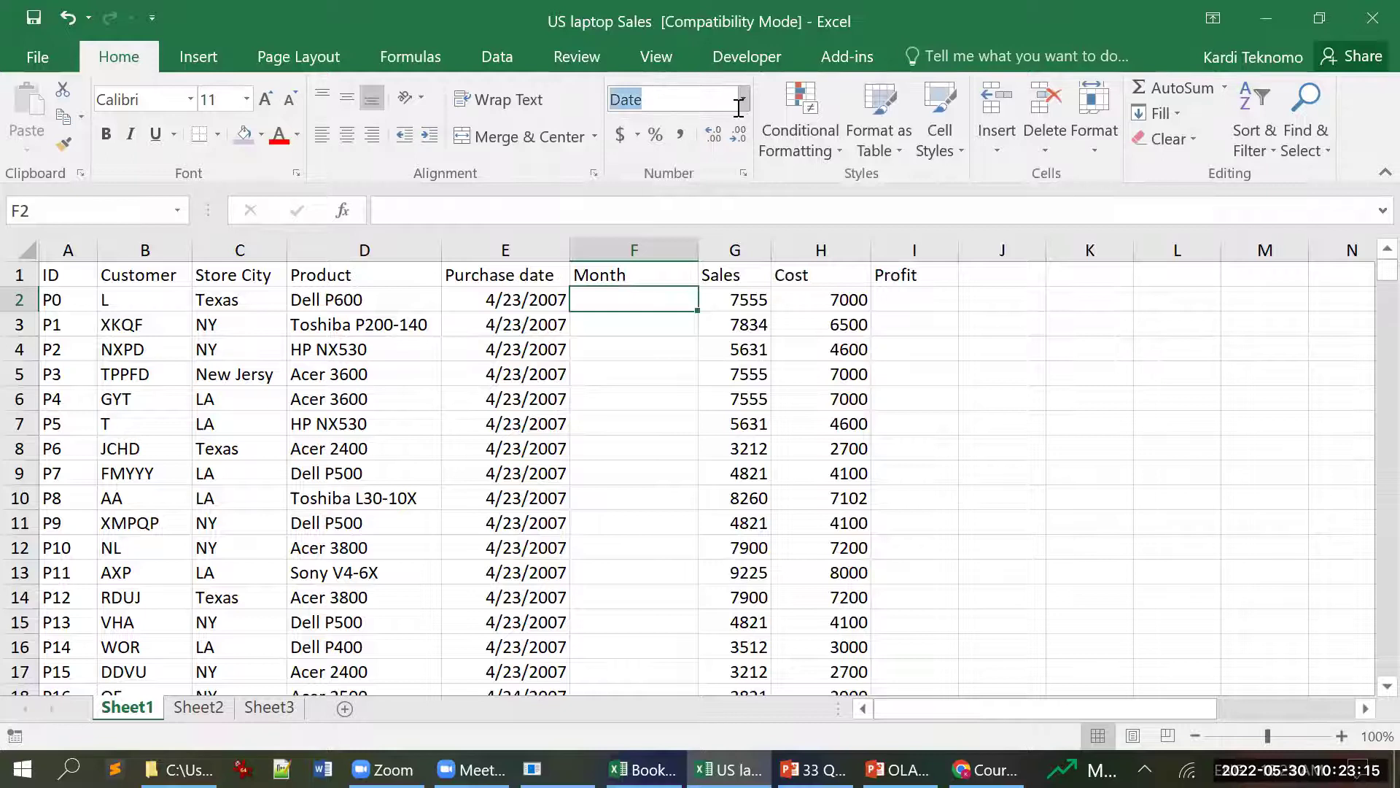
left_click(743, 99)
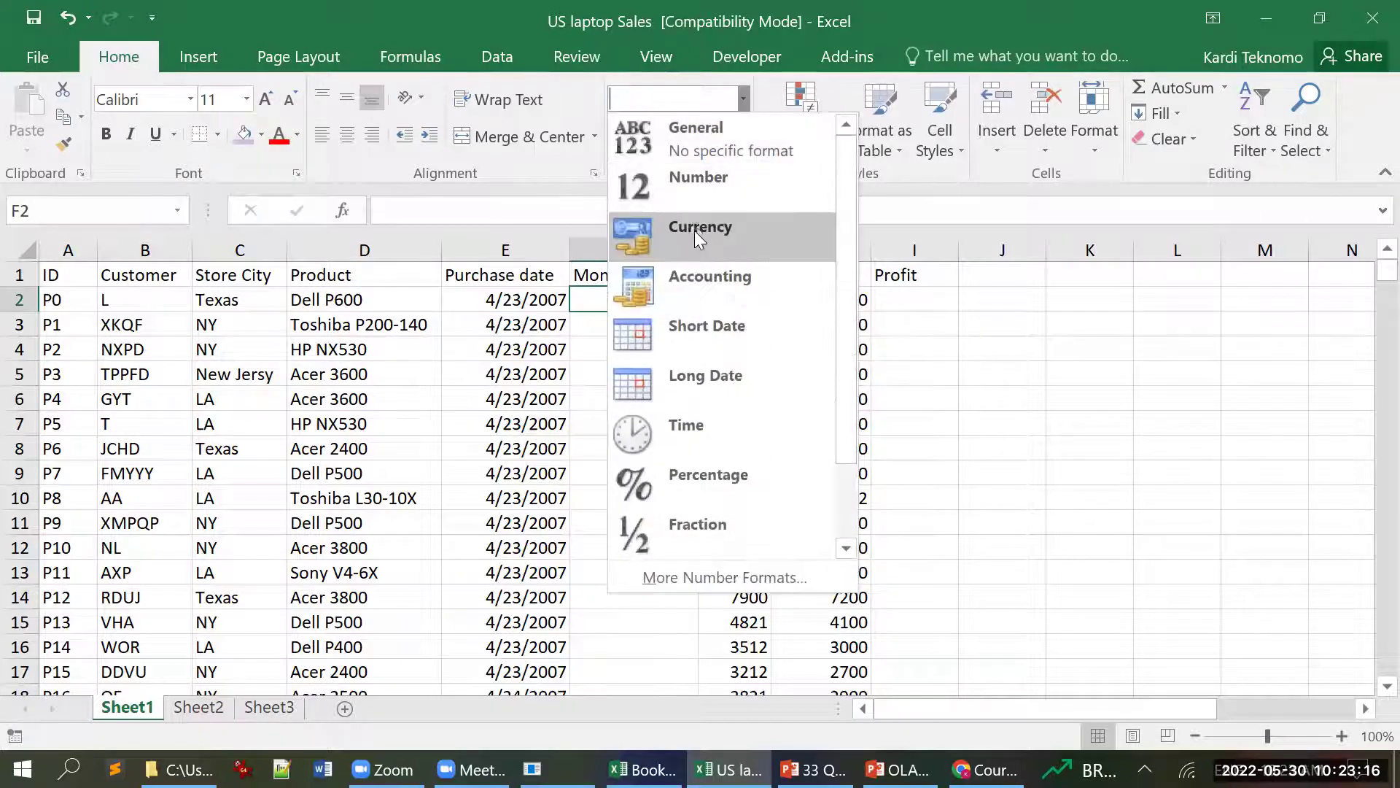
left_click(687, 137)
- Enter the formula =MONTH(E2) in the General-formatted cell F2
type("=")
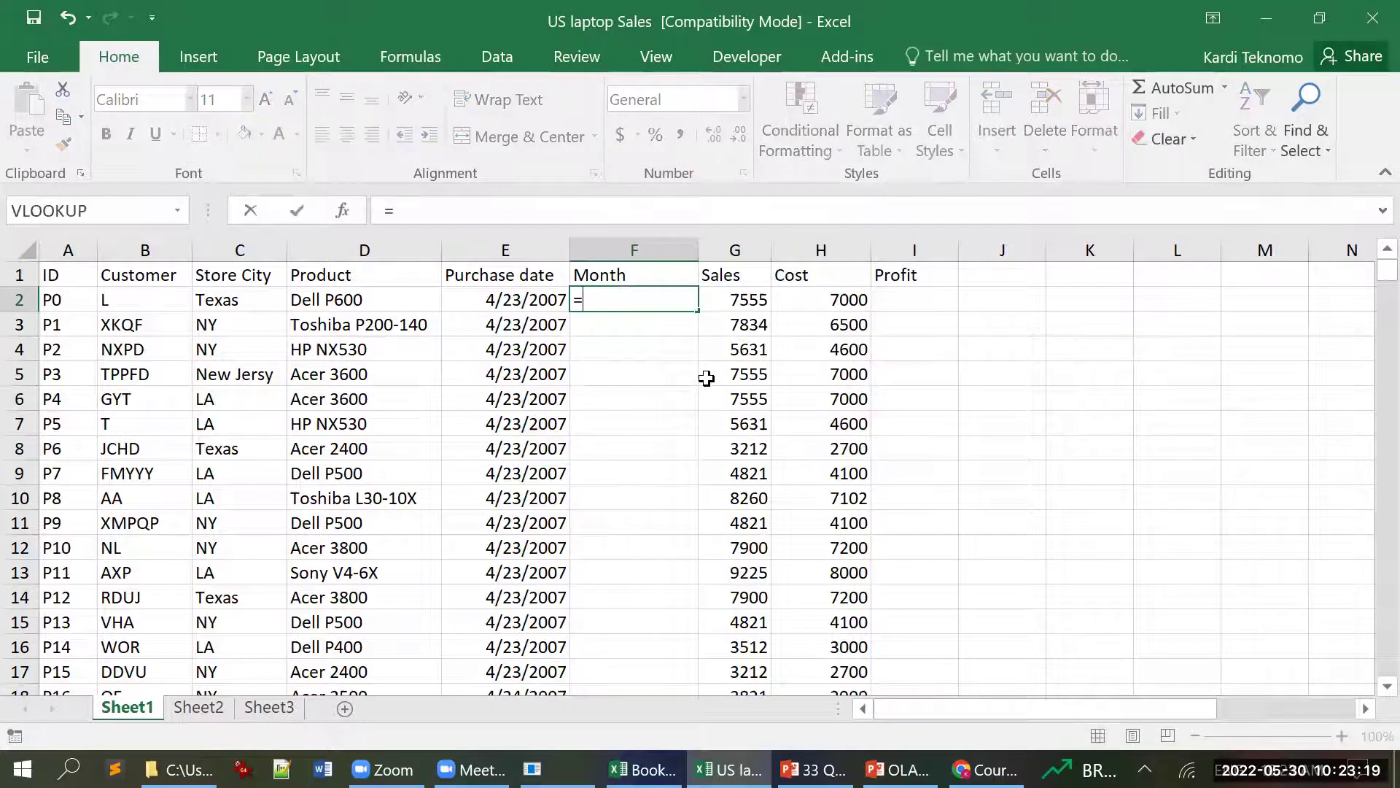
type("mon")
key("Tab")
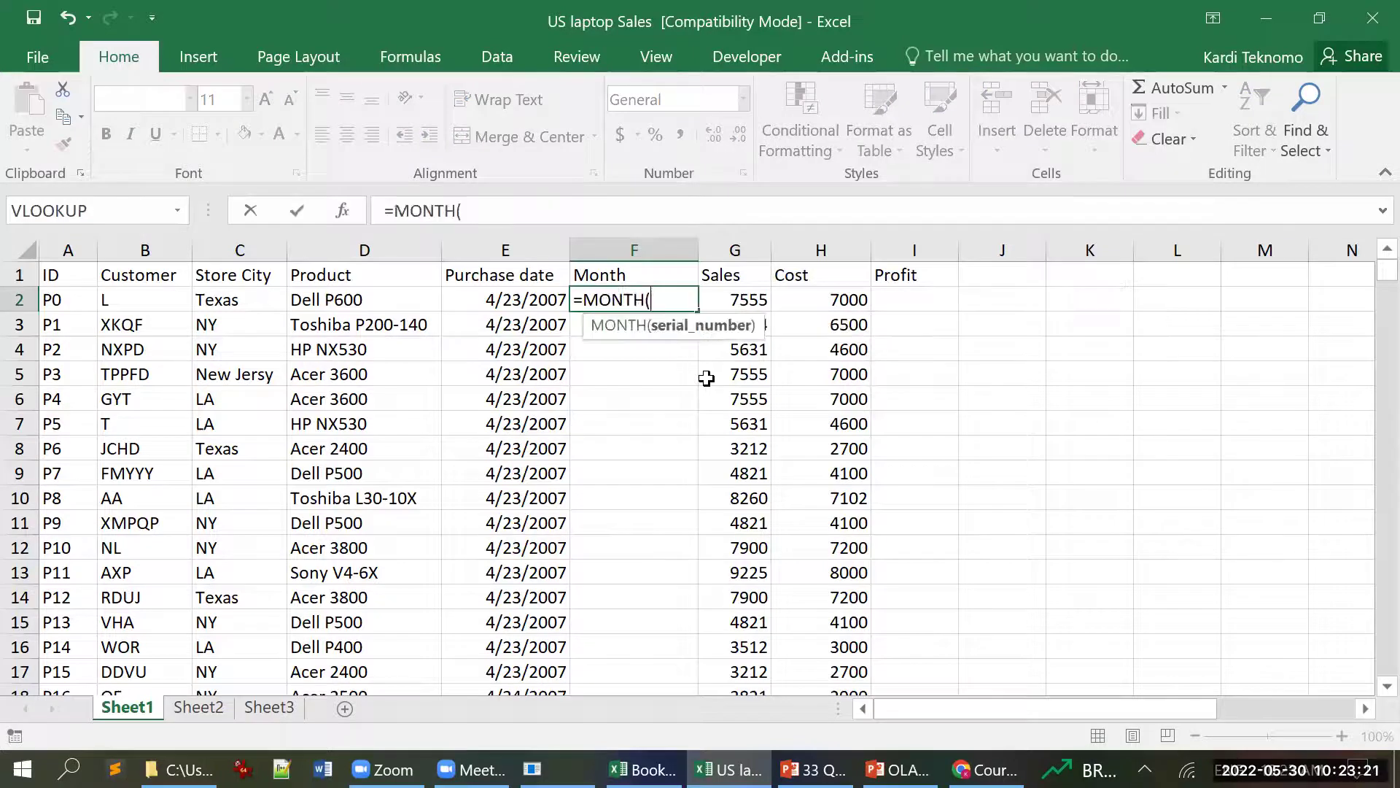
left_click(538, 293)
type(")")
key("Return")
key("Up")
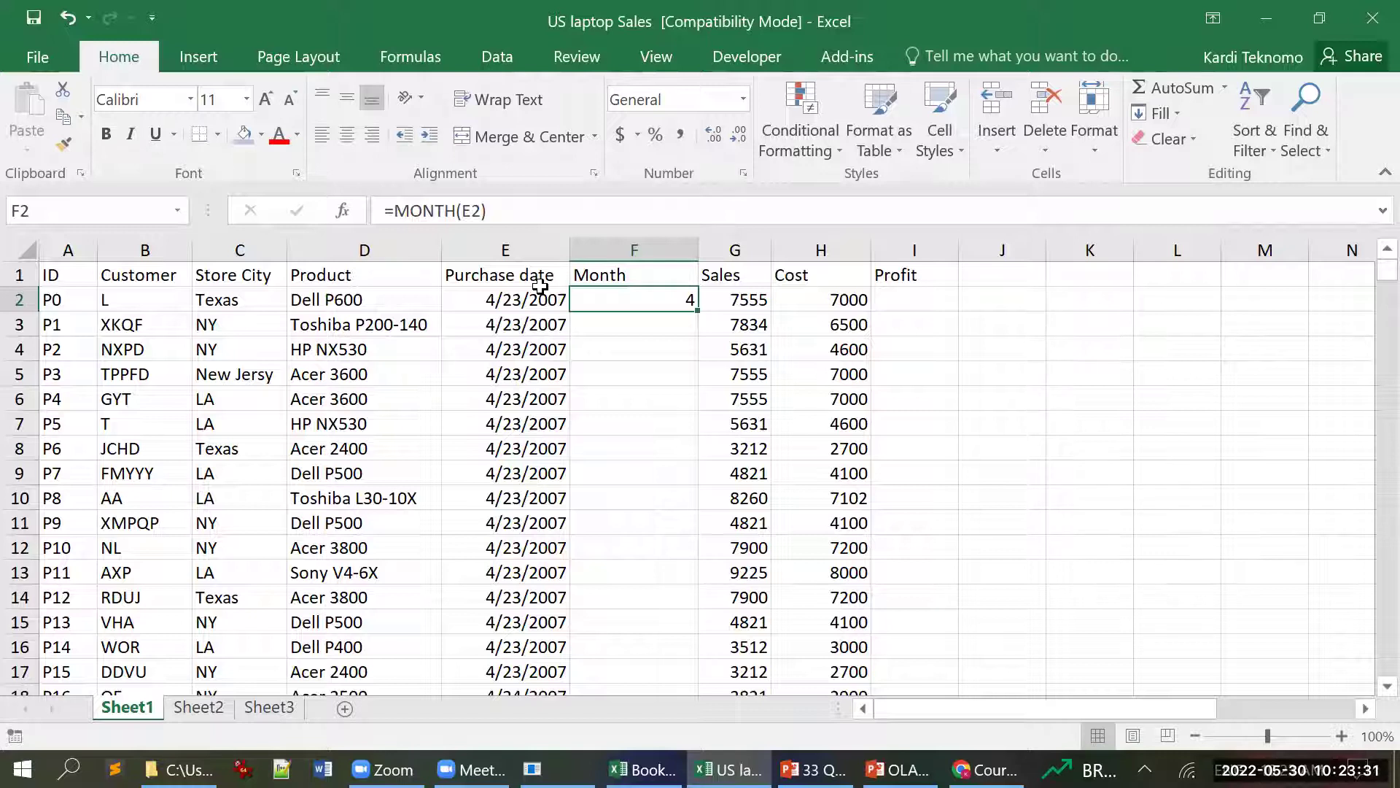
- Enter the formula =G2-H2 in the first Profit cell, I2, and check it against its Sales and Cost cells
key("Right")
key("Right")
key("Right")
type("=")
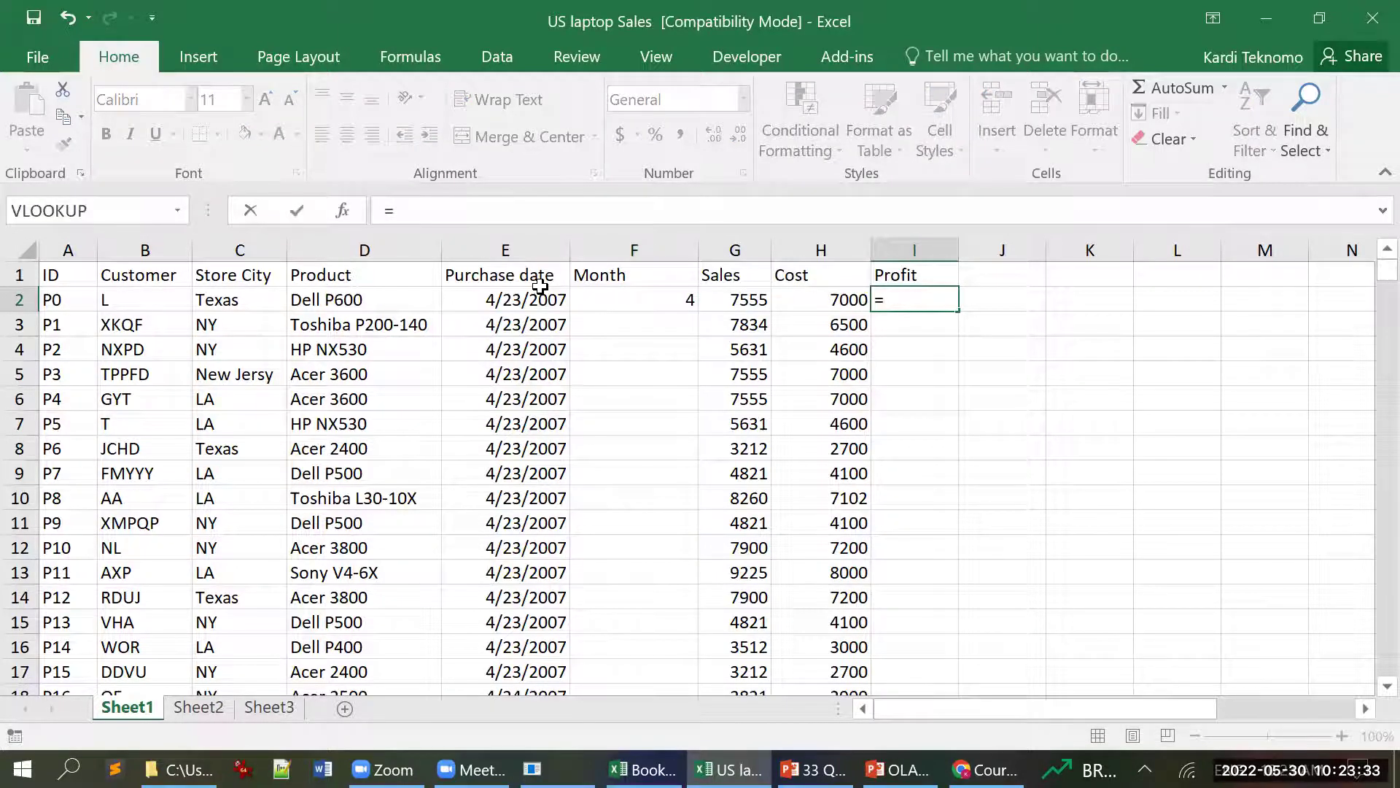
key("Left")
key("Left")
type("-")
key("Left")
key("Return")
key("Up")
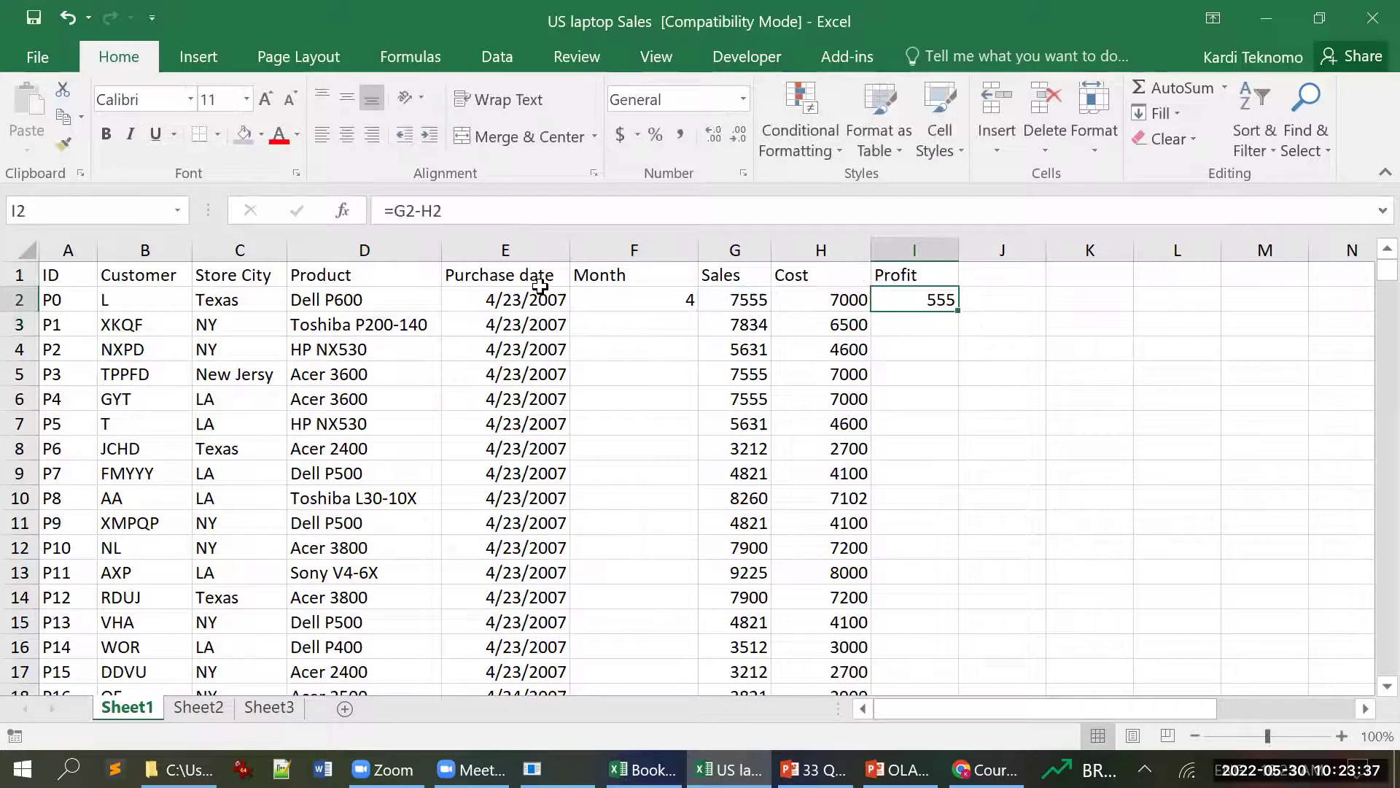
key("Left")
key("Left")
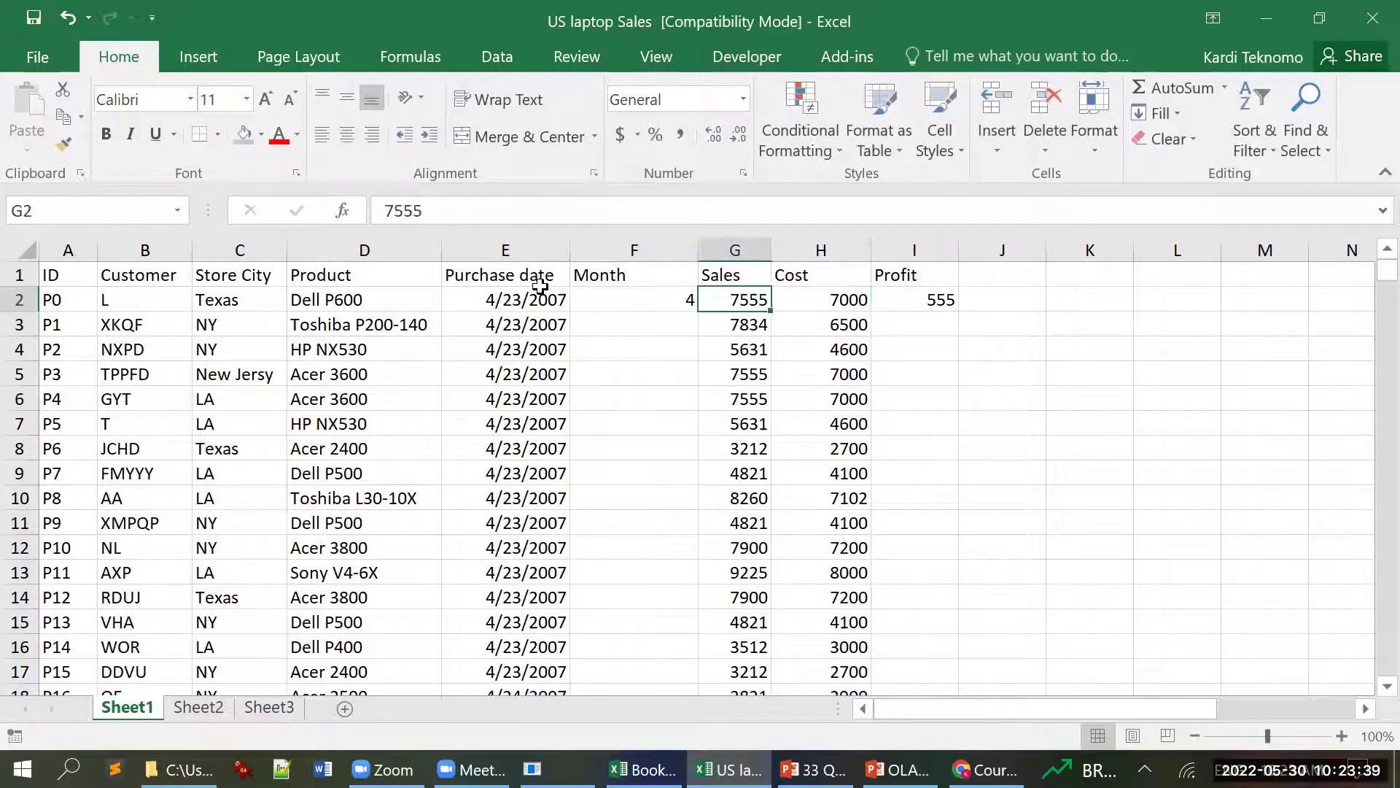
key("Right")
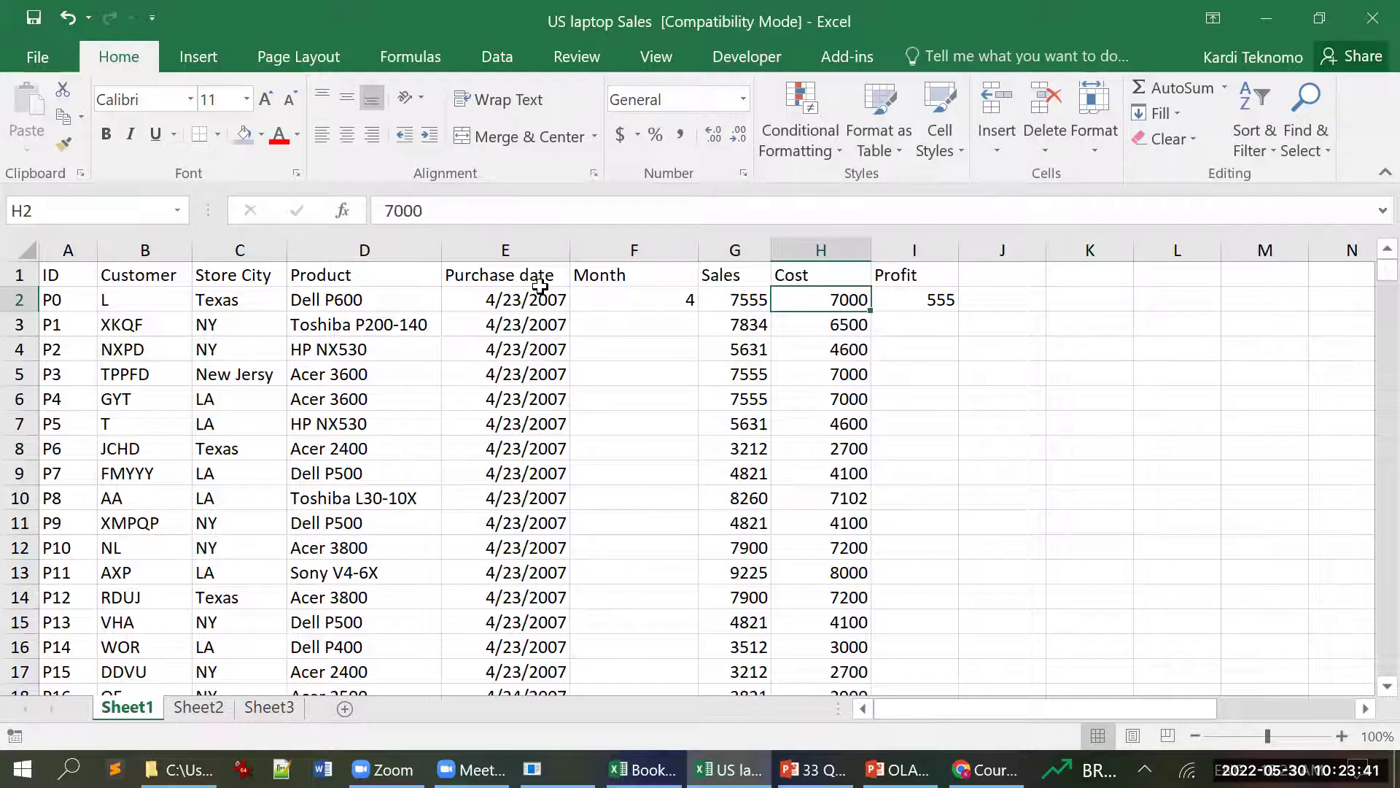
key("Right")
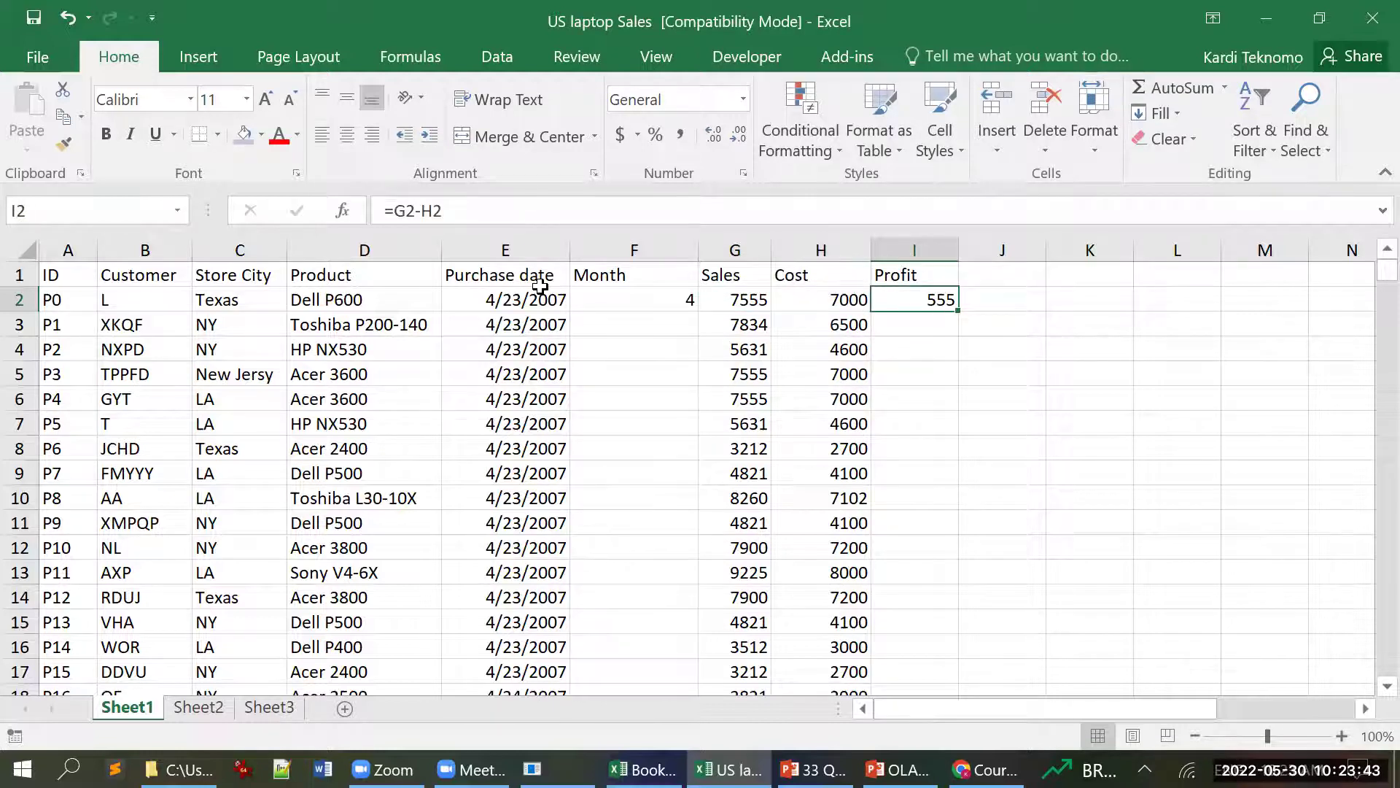
key("ctrl+c")
type("`")
key("Left")
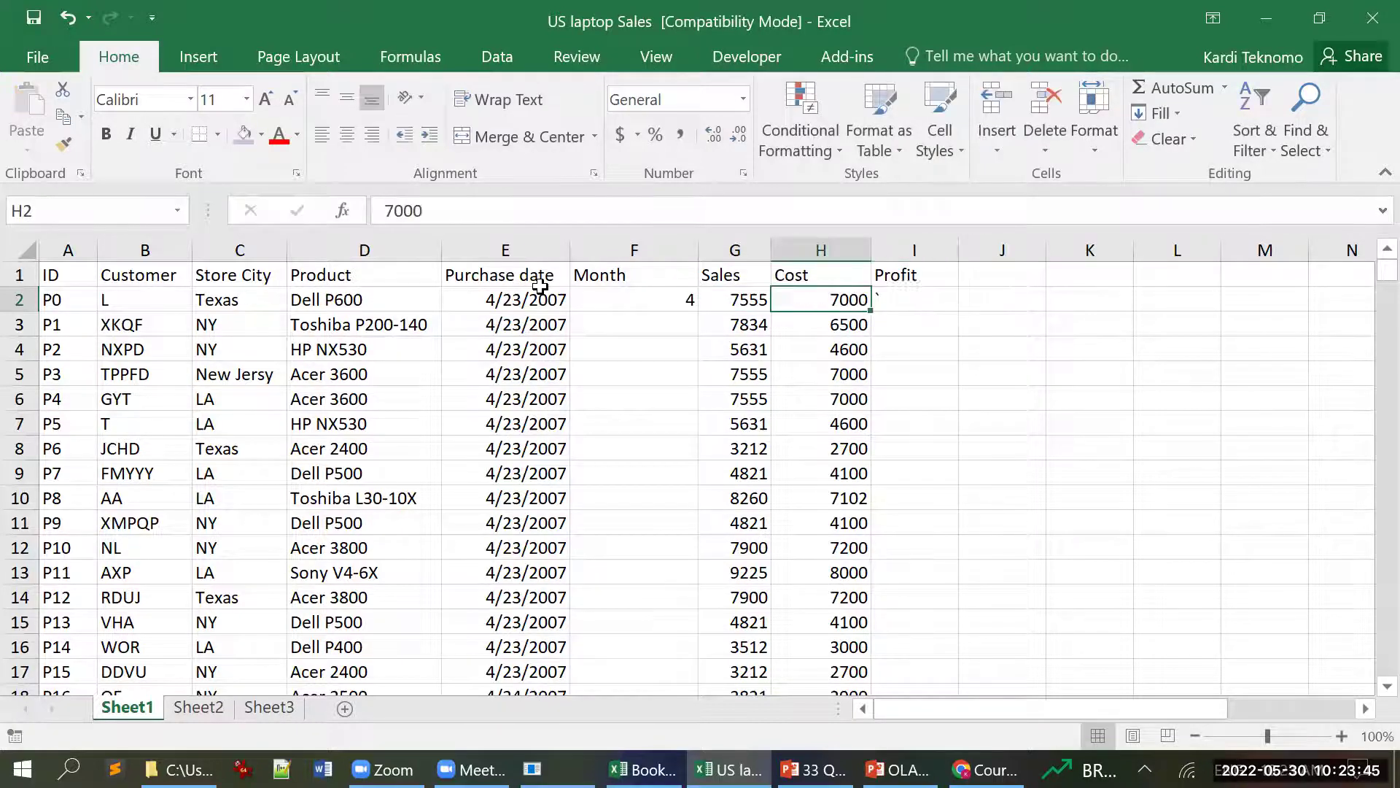
key("ctrl+z")
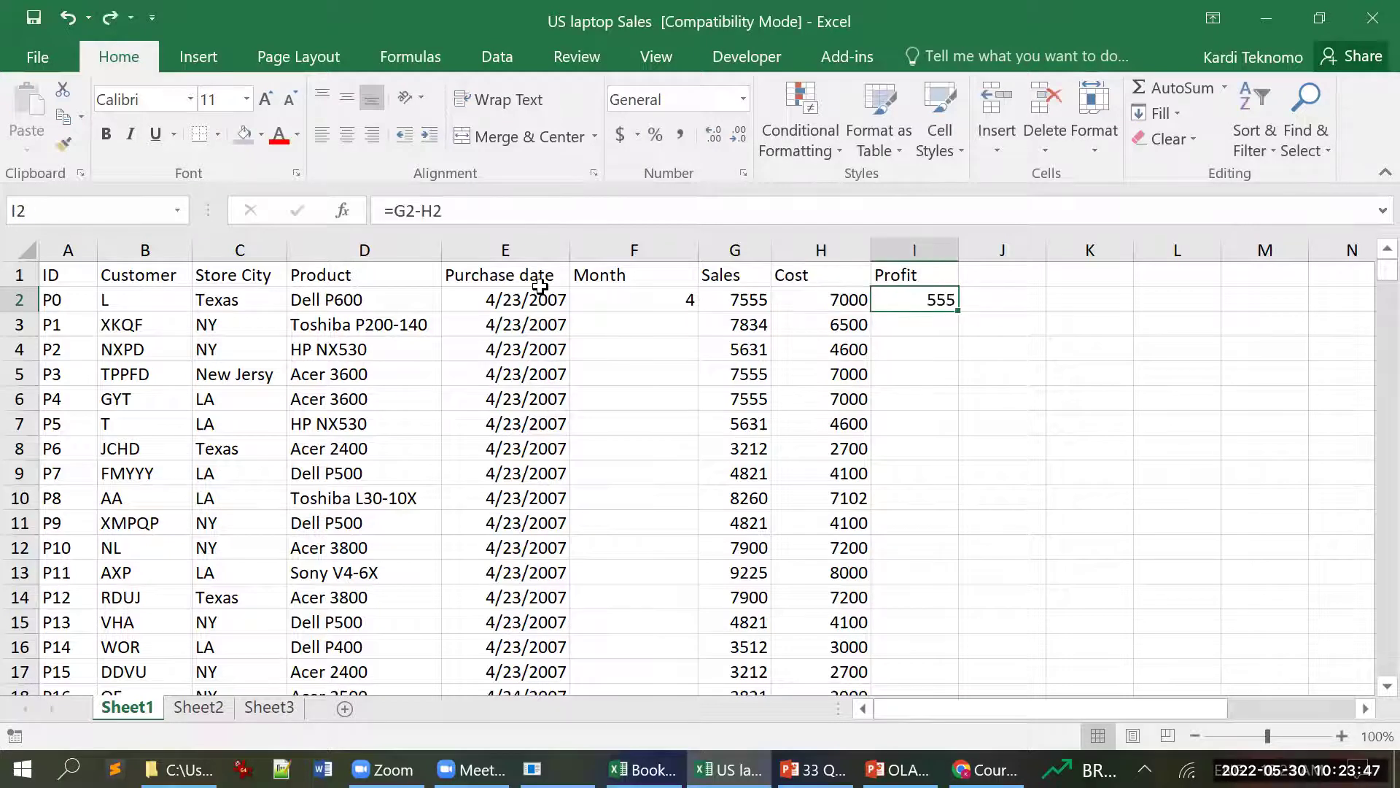
- Copy the Month formula from F2 down the whole column to F5001, the last row of data
key("Left")
key("Left")
key("Left")
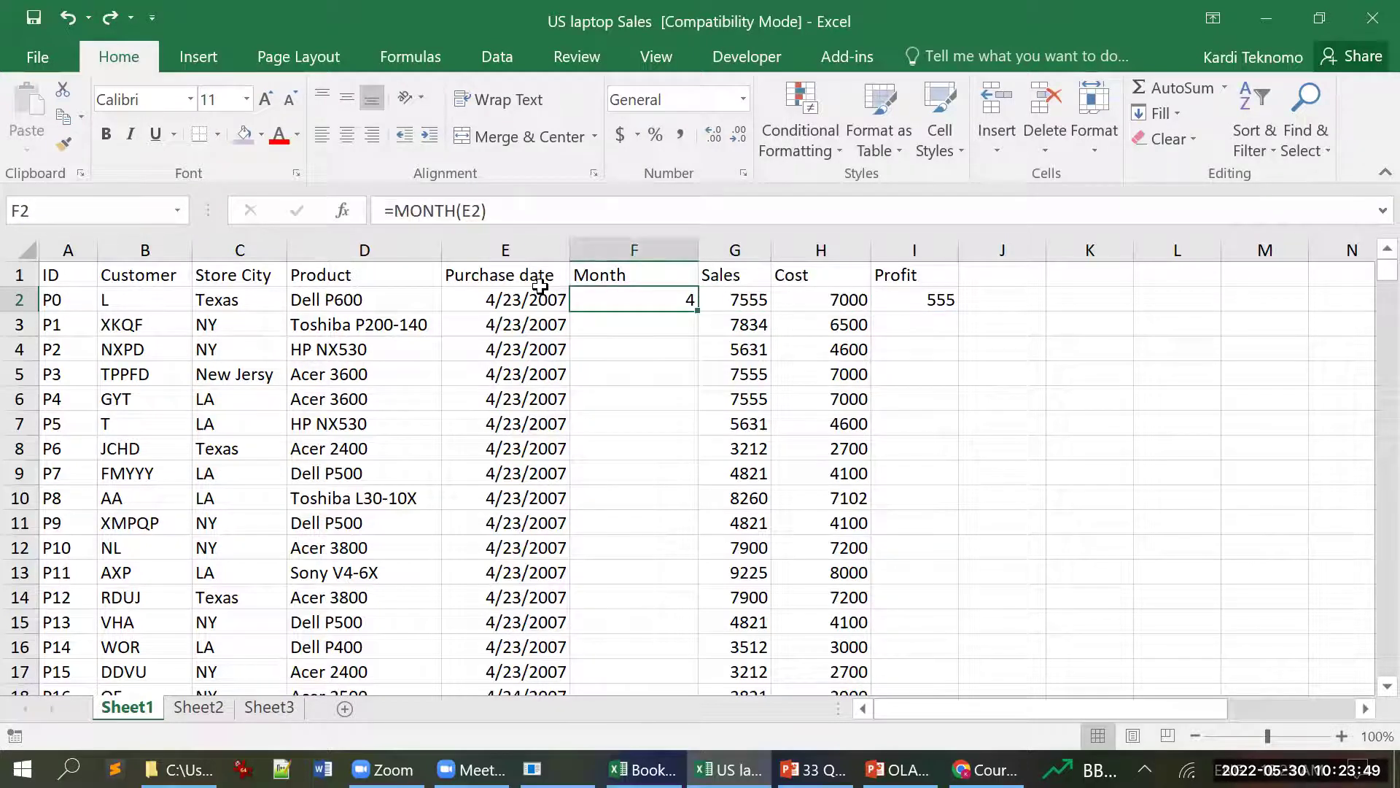
key("ctrl+c")
key("Left")
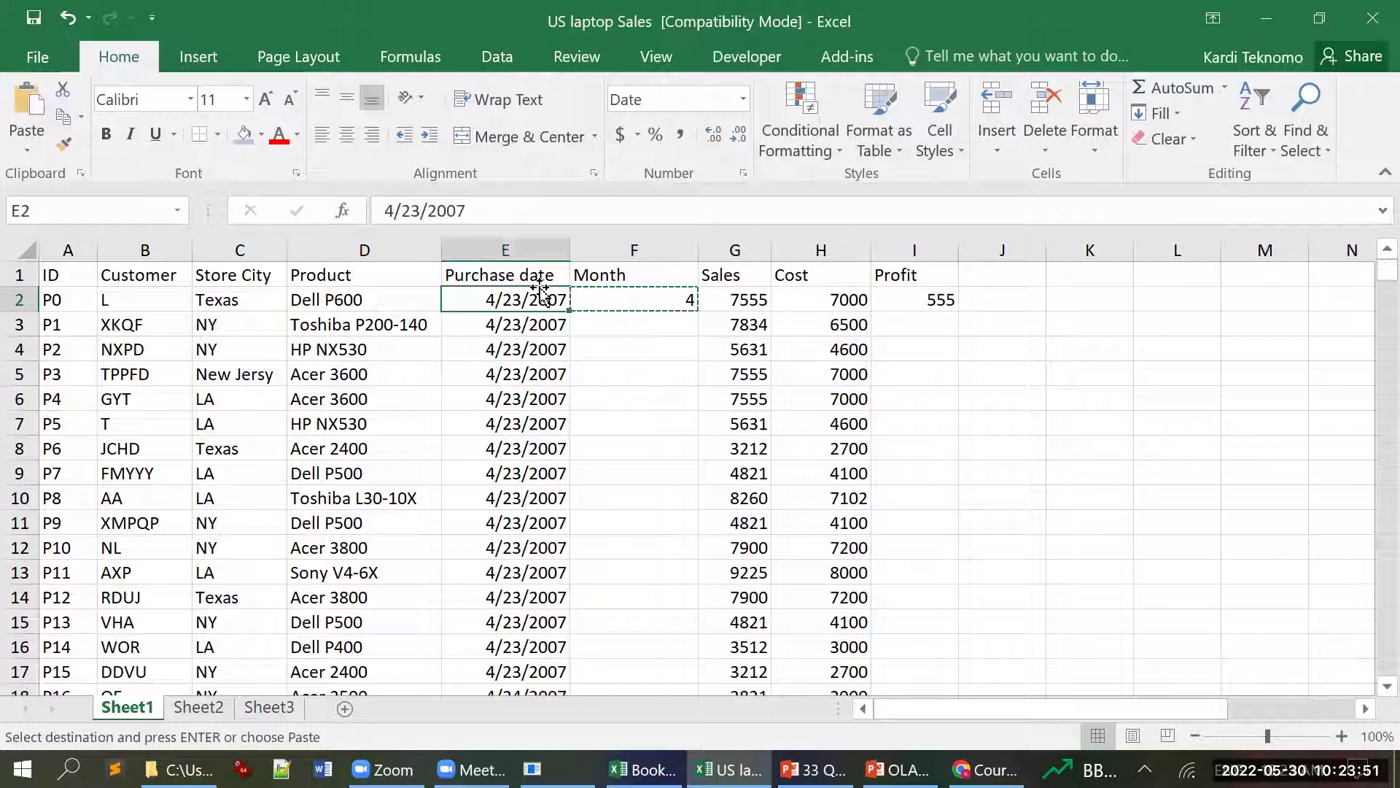
key("ctrl+Down")
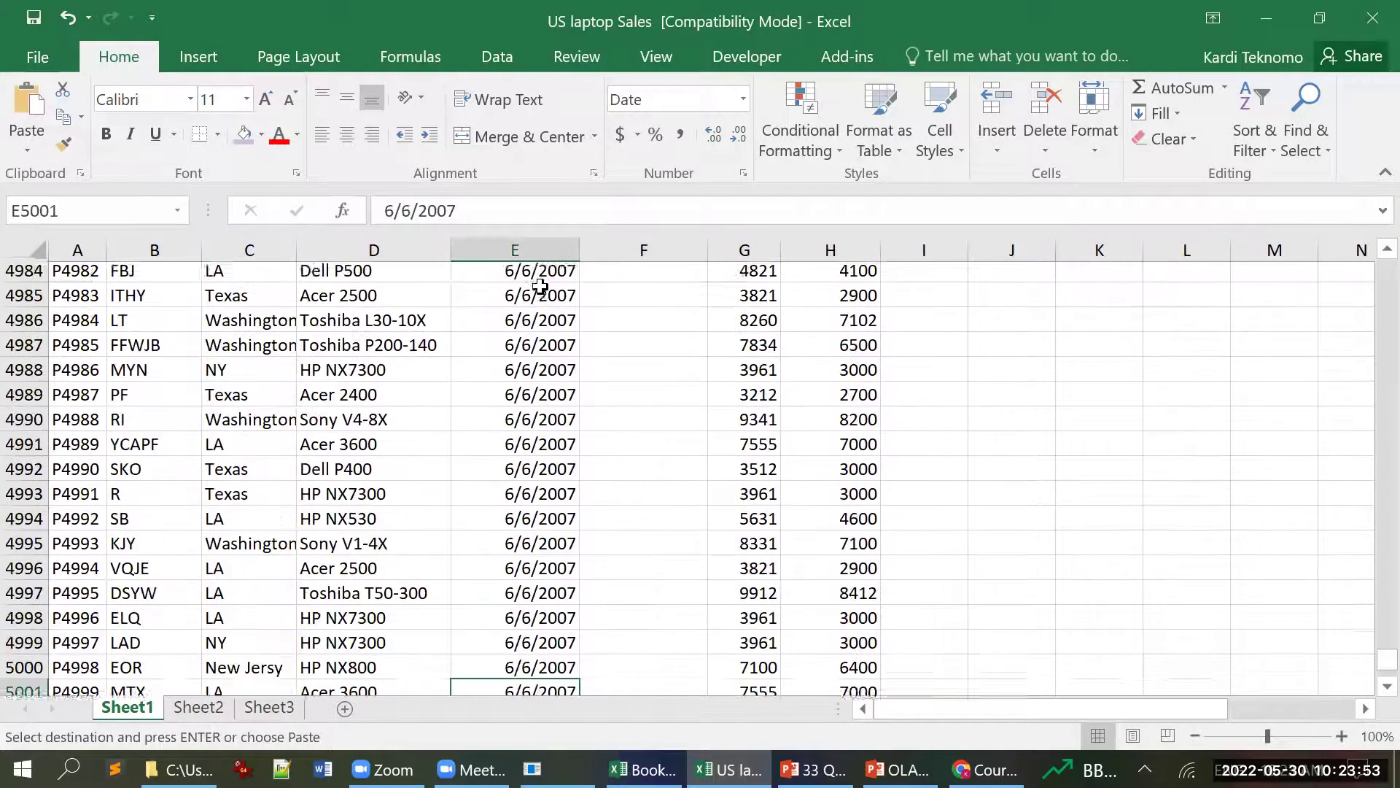
key("Right")
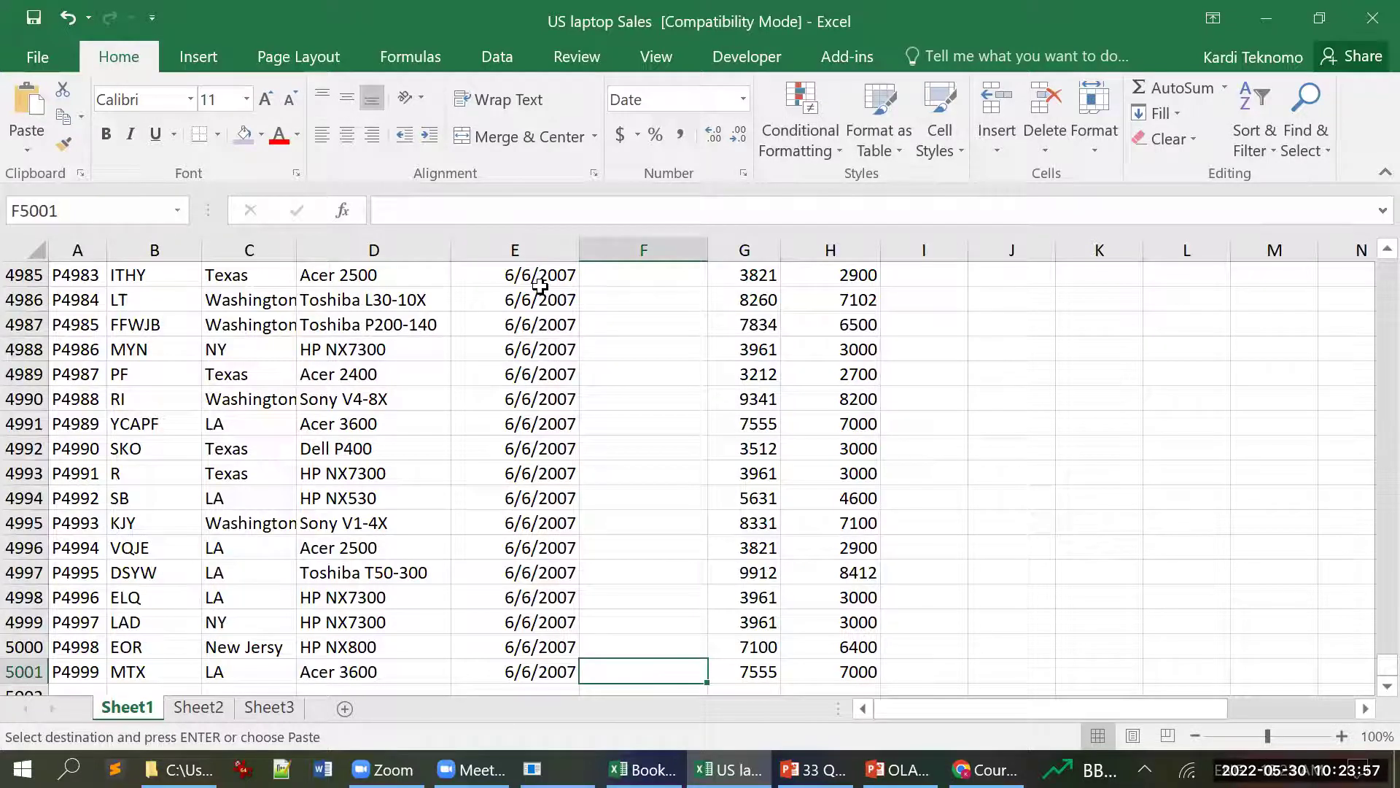
key("shift+Up")
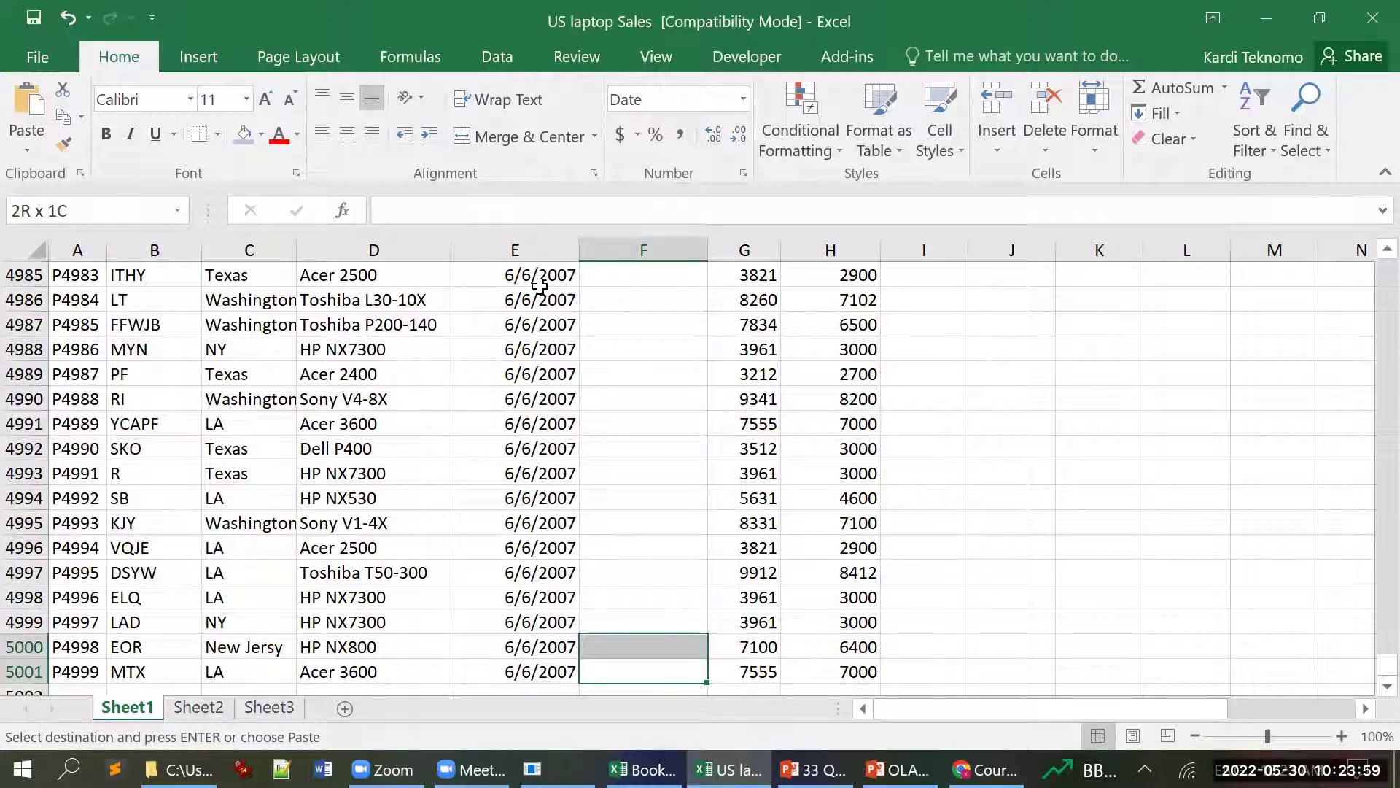
key("ctrl+shift+Up")
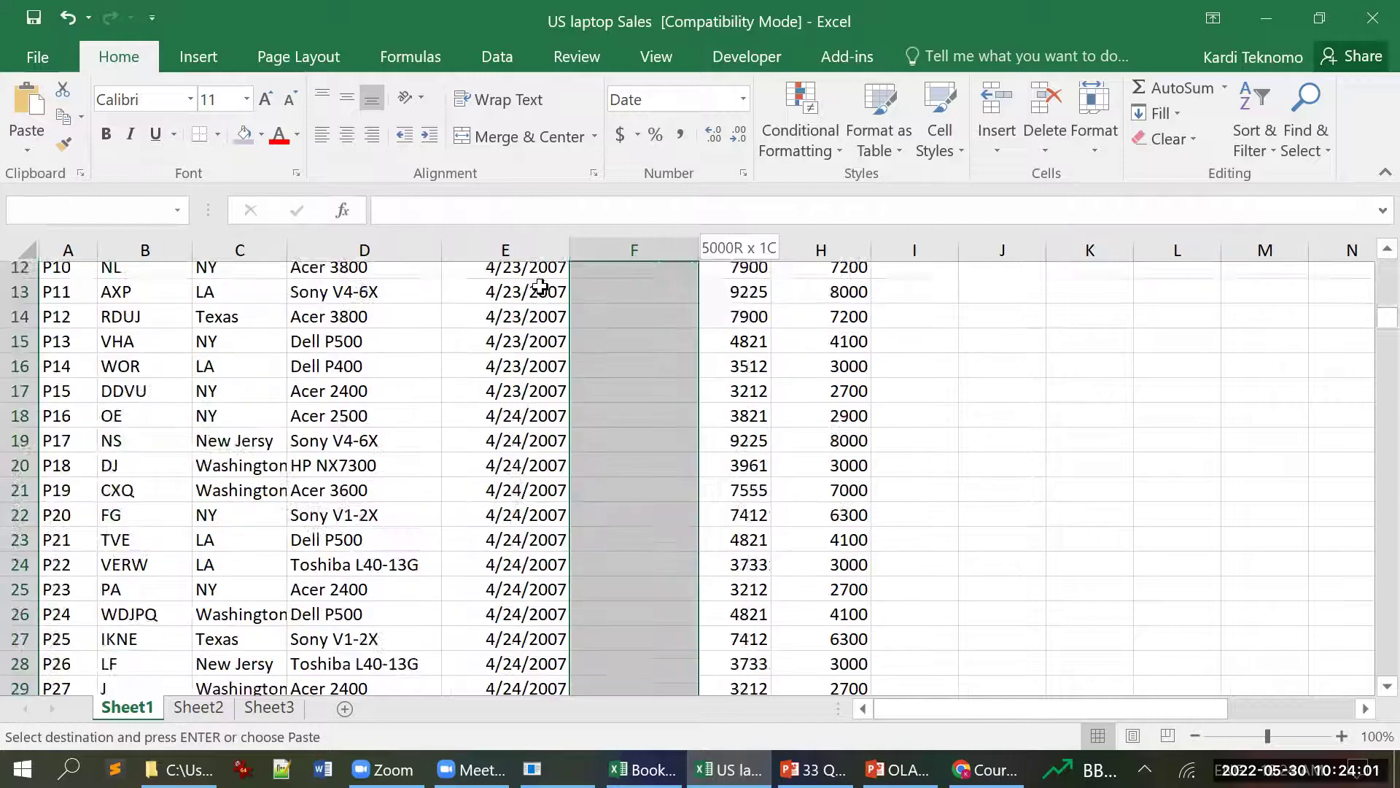
key("ctrl+v")
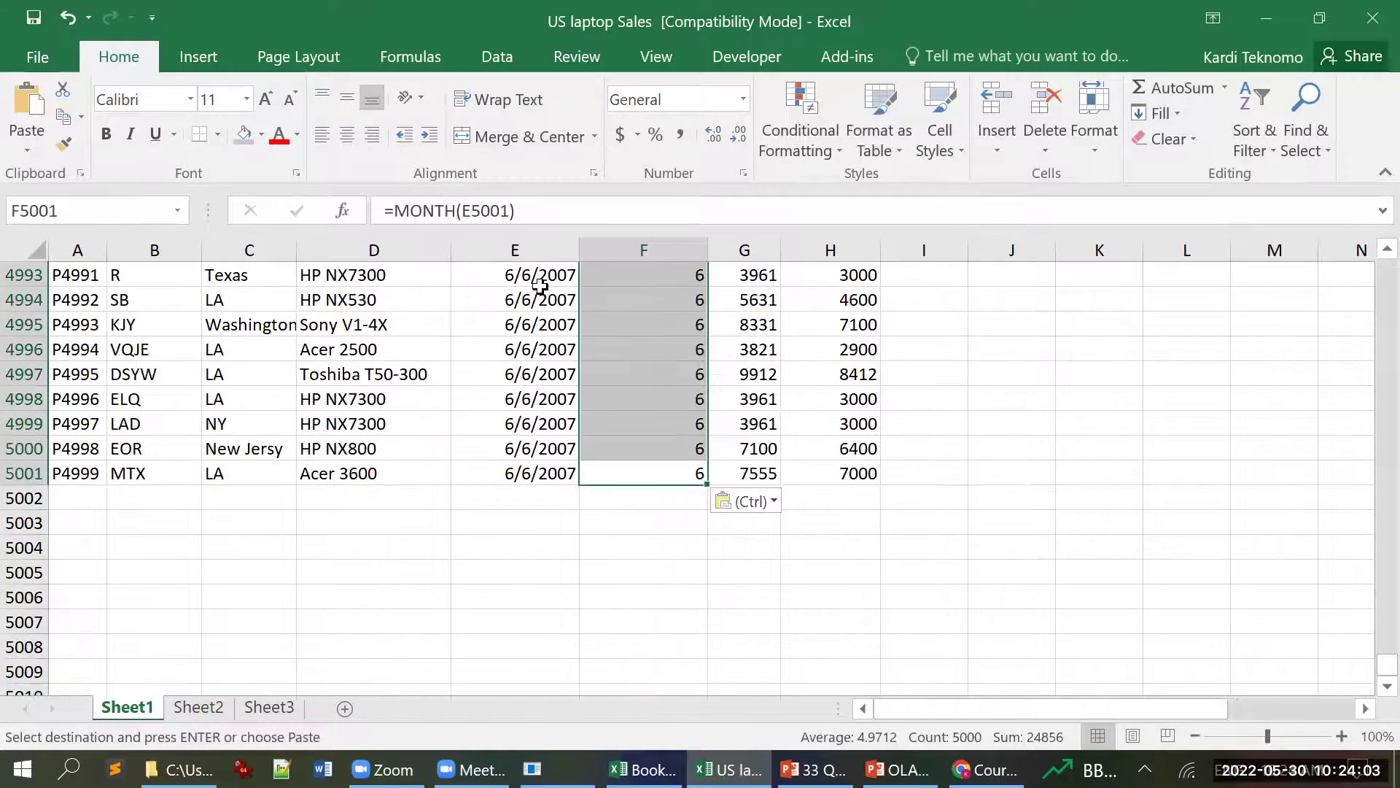
key("Escape")
- Copy the Profit formula from I2 down the whole column to I5001, the last row of data
key("Right")
key("Right")
key("Right")
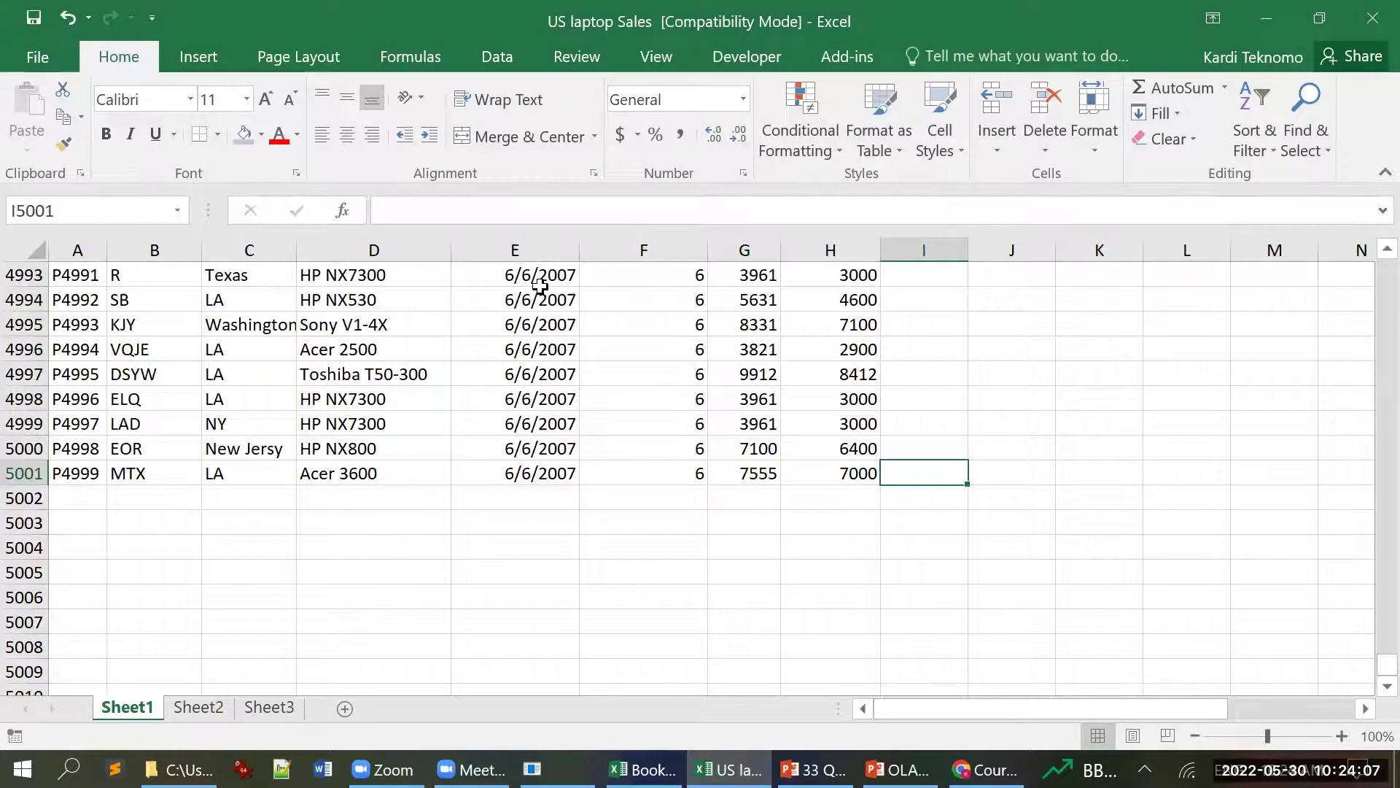
key("ctrl+Up")
key("ctrl+c")
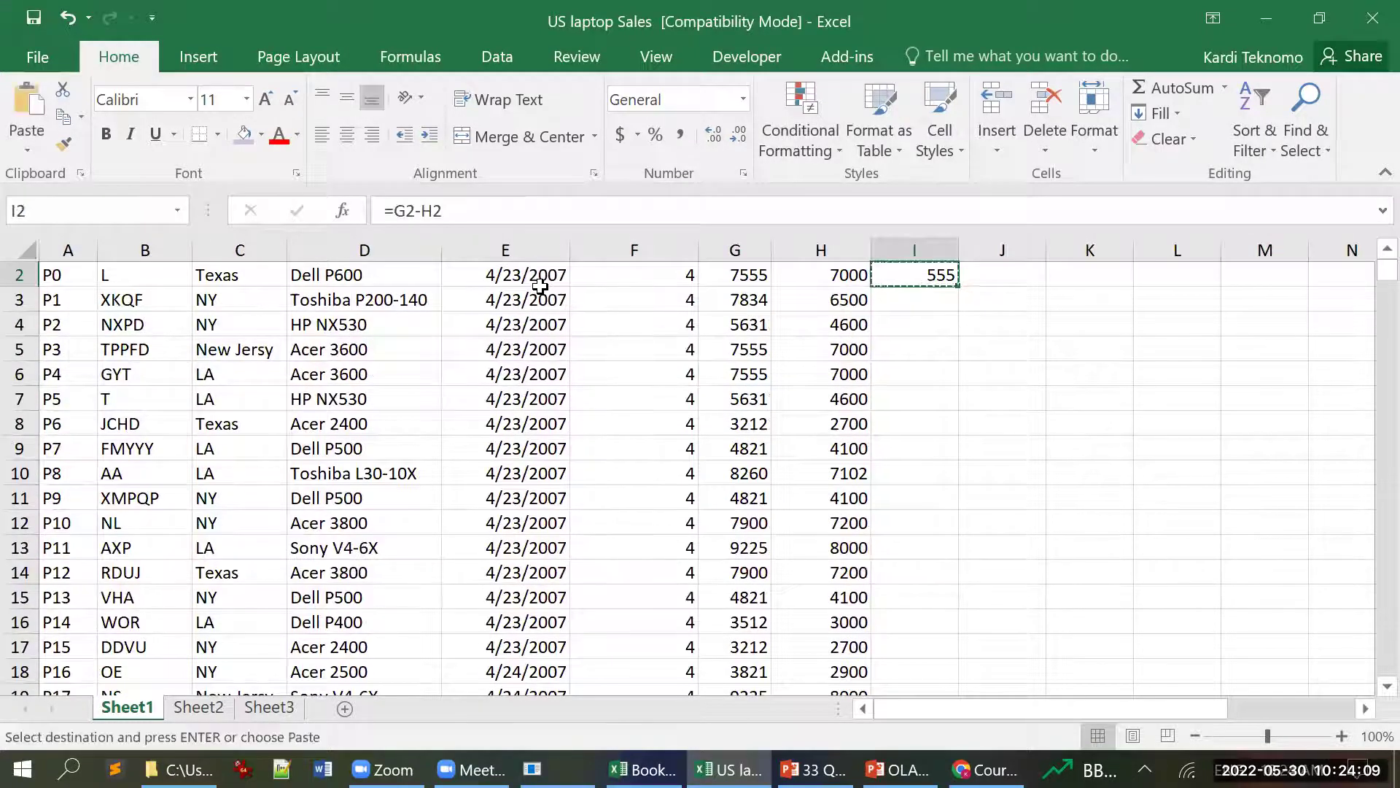
key("Left")
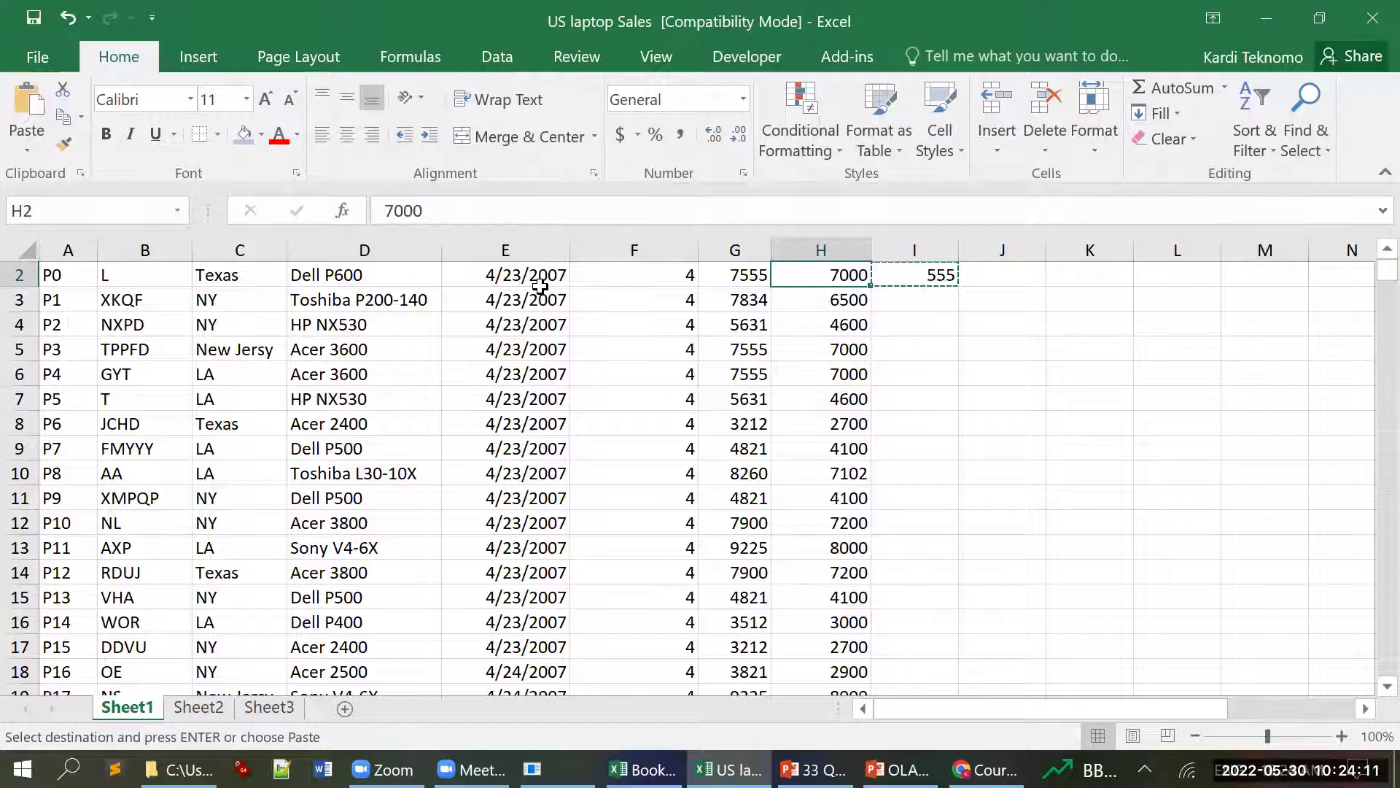
key("ctrl+Down")
key("Right")
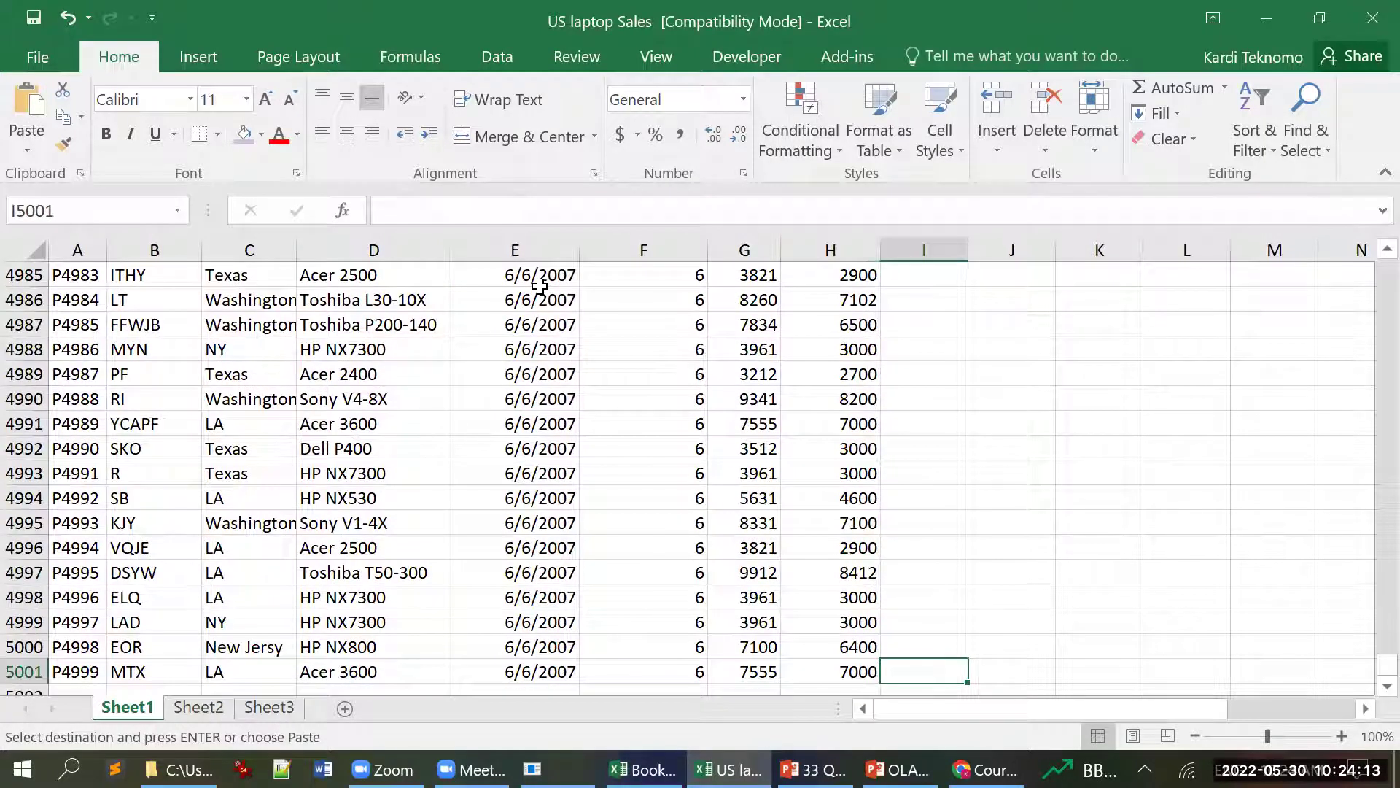
key("ctrl+shift+Up")
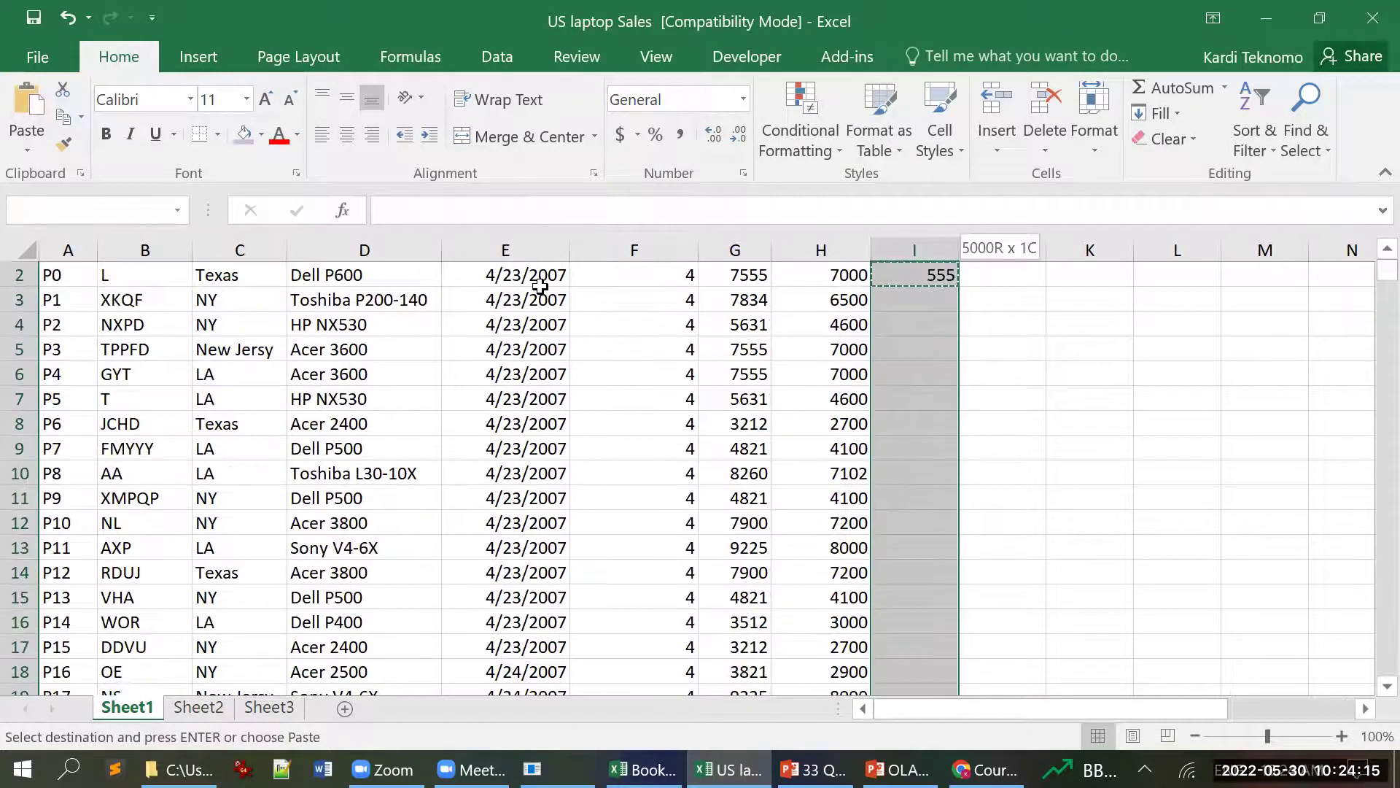
key("ctrl+v")
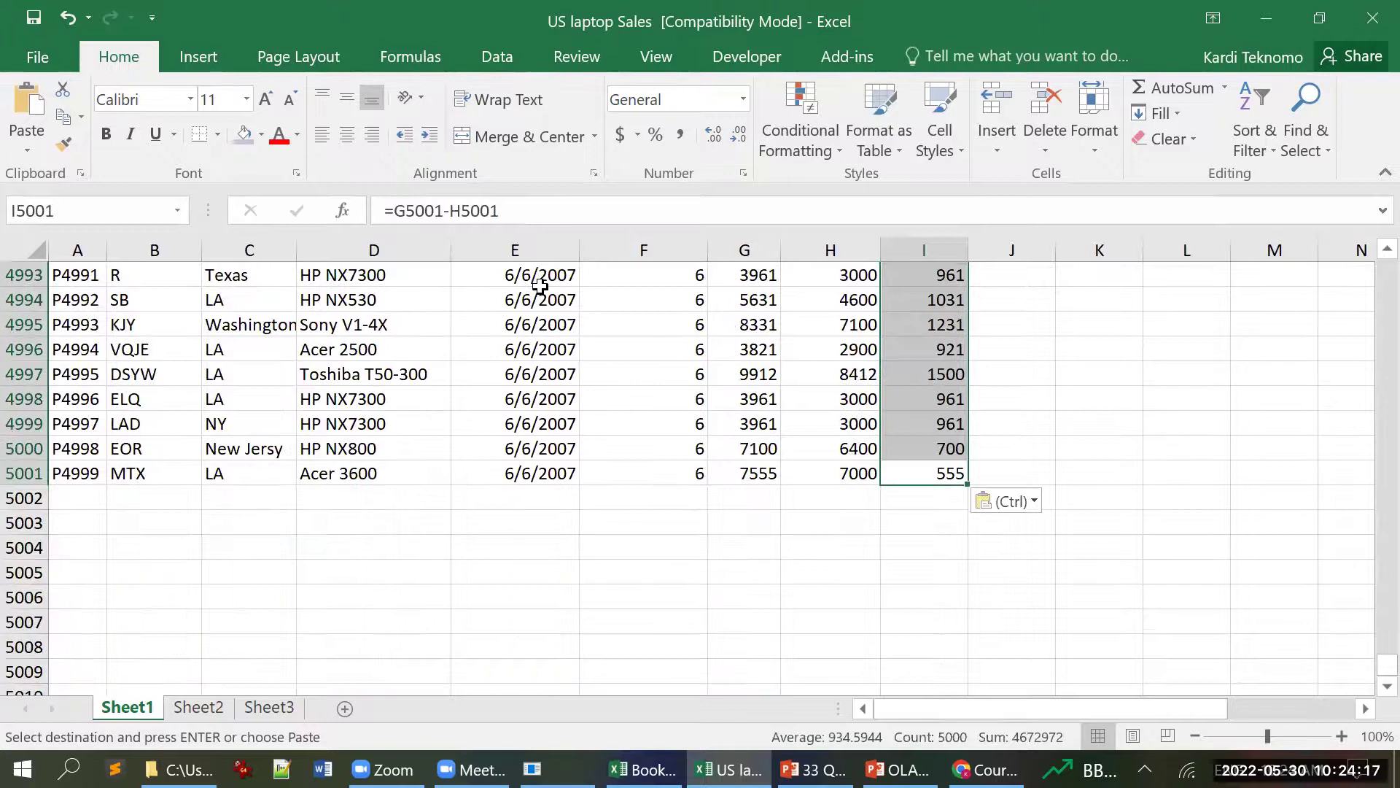
key("Escape")
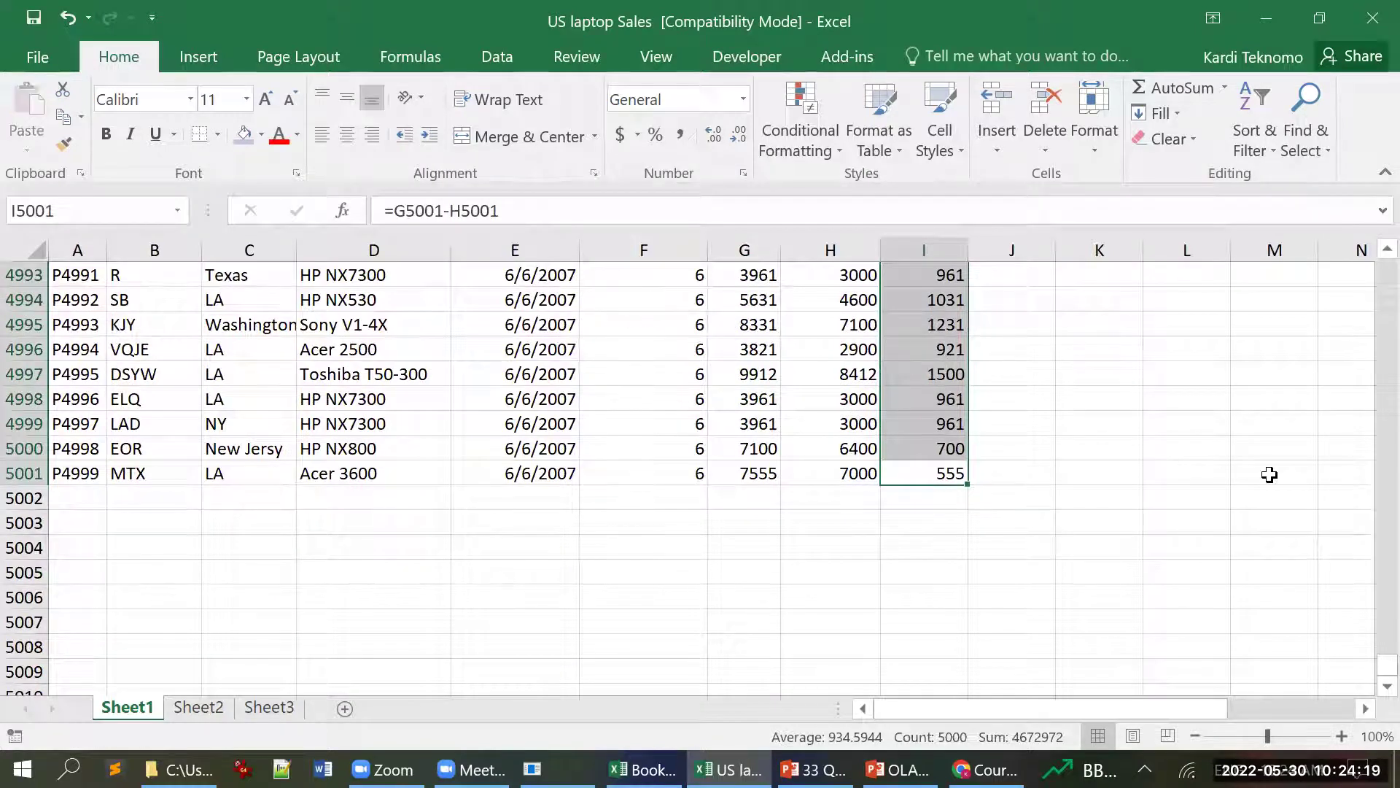
- Review the filled Month and Profit columns from their headings in row 1
left_click_drag(1388, 666, 1371, 267)
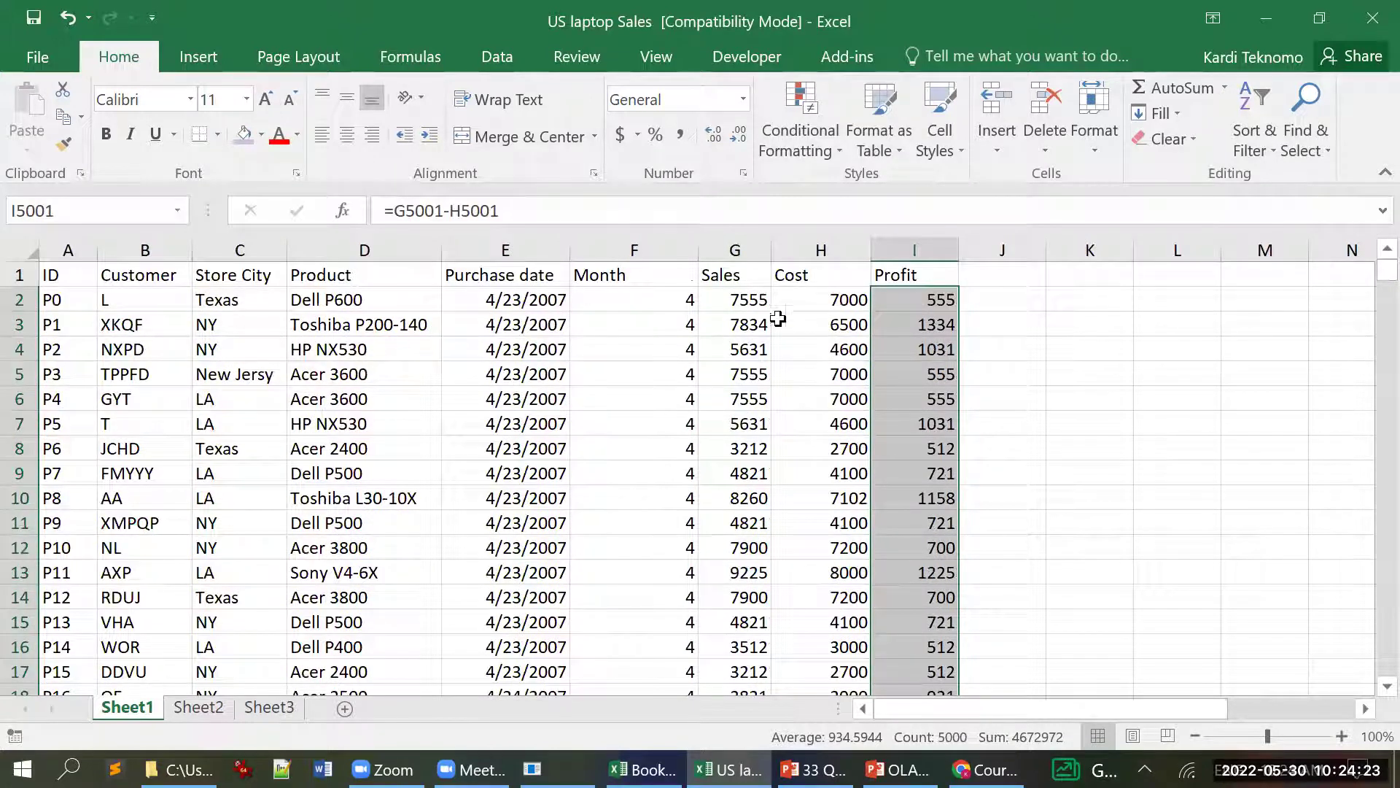
left_click(632, 283)
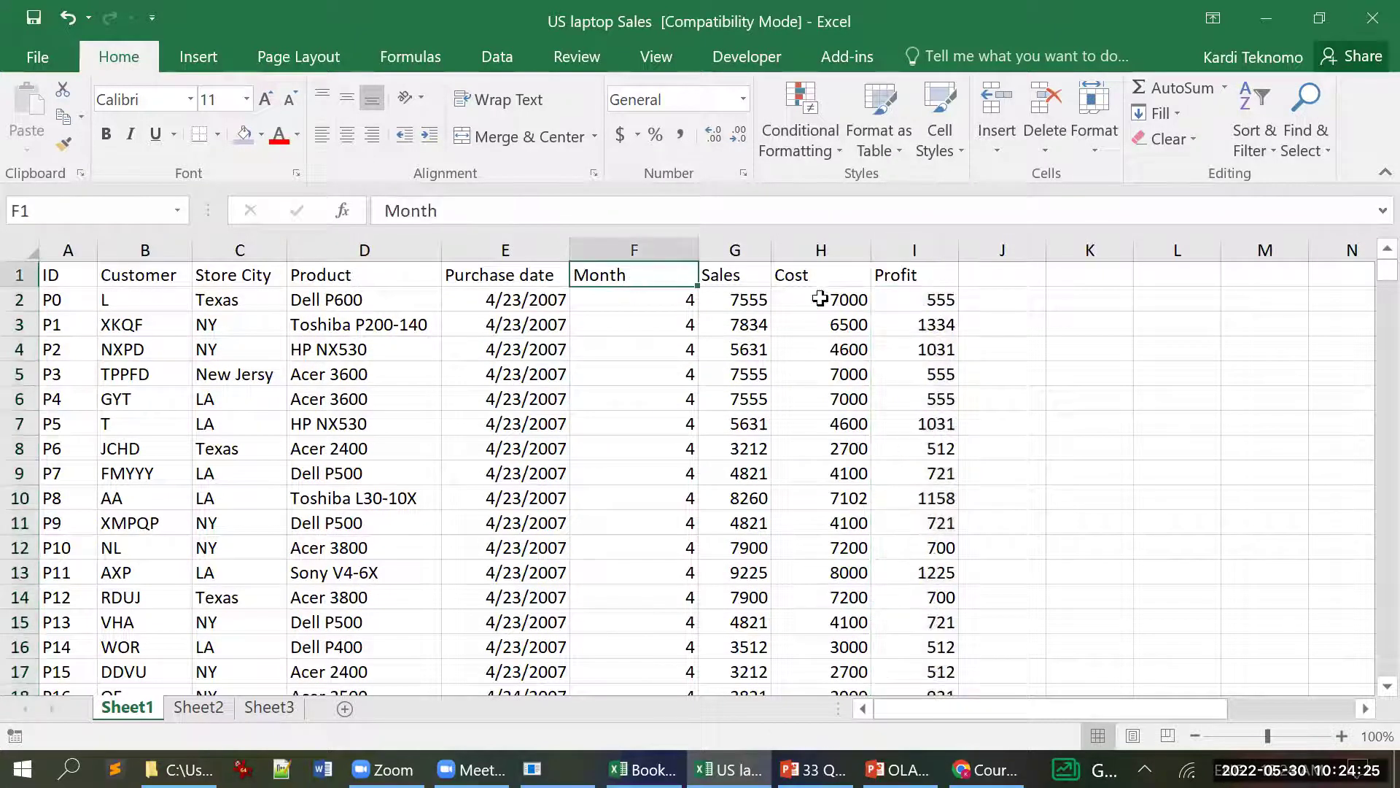
left_click(900, 276)
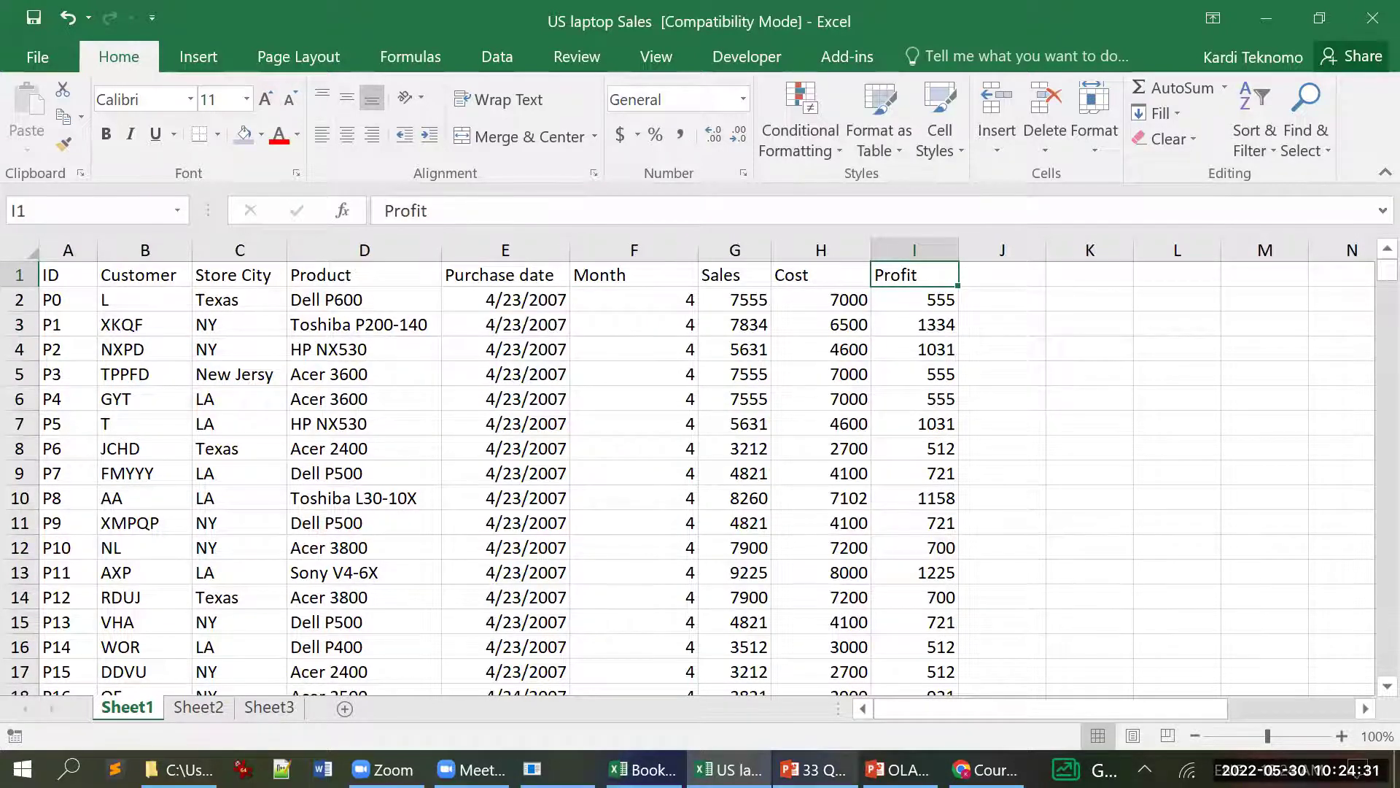
left_click(629, 275)
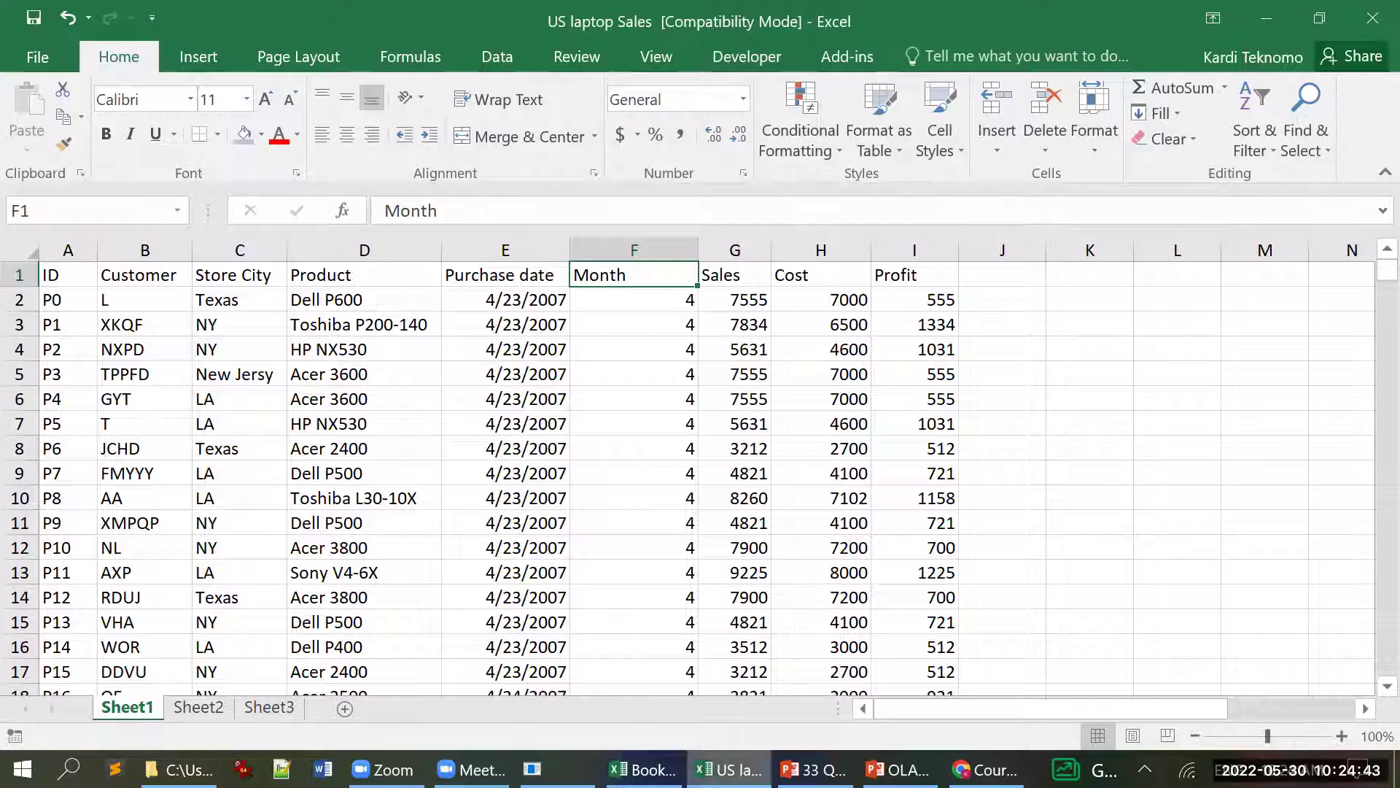
- Switch to the 33 Query Filter presentation in PowerPoint and advance to slide 12, Giving Name to your data
left_click(813, 770)
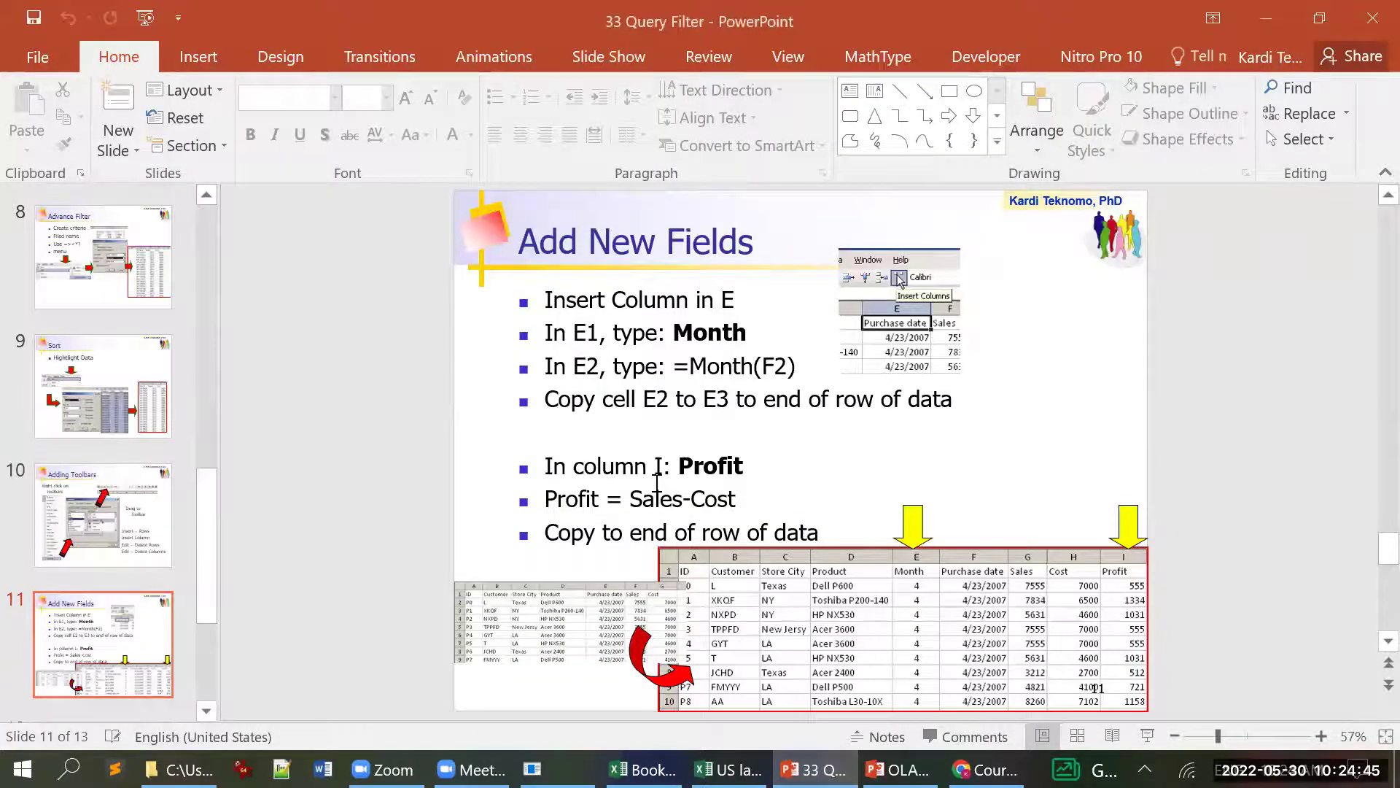
key("Page_Down")
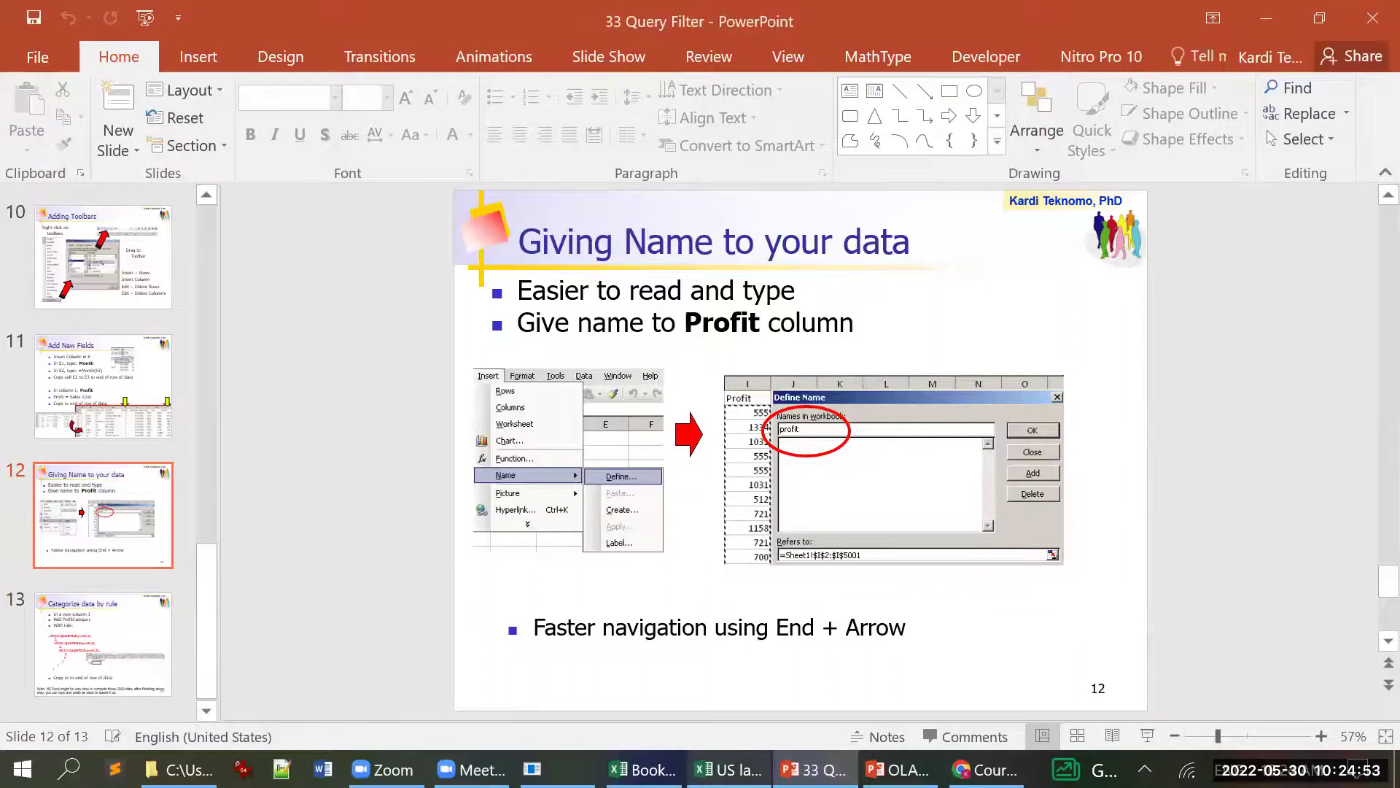
- Switch back to the US laptop Sales workbook in Excel and select the first profit value in I2
left_click(730, 769)
left_click(921, 300)
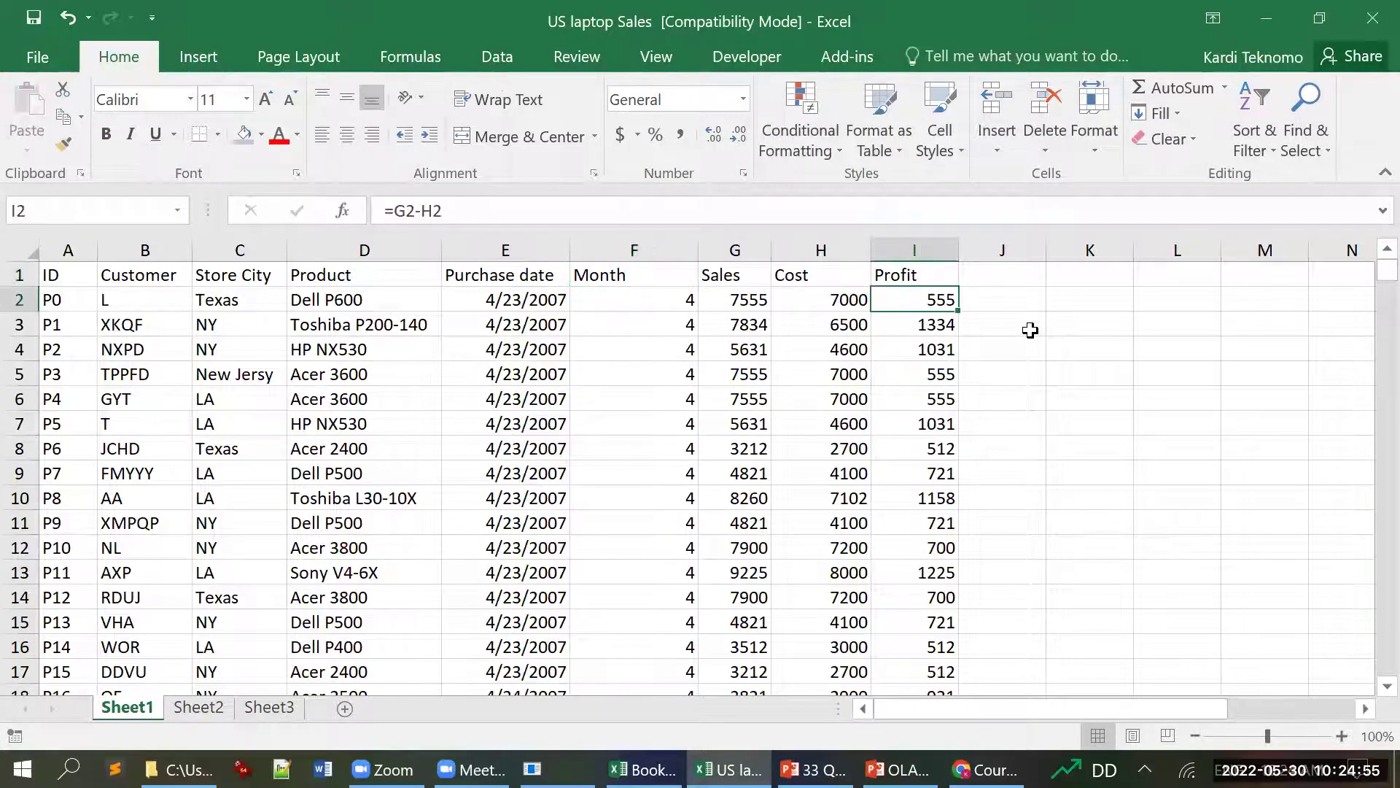
key("shift+Right")
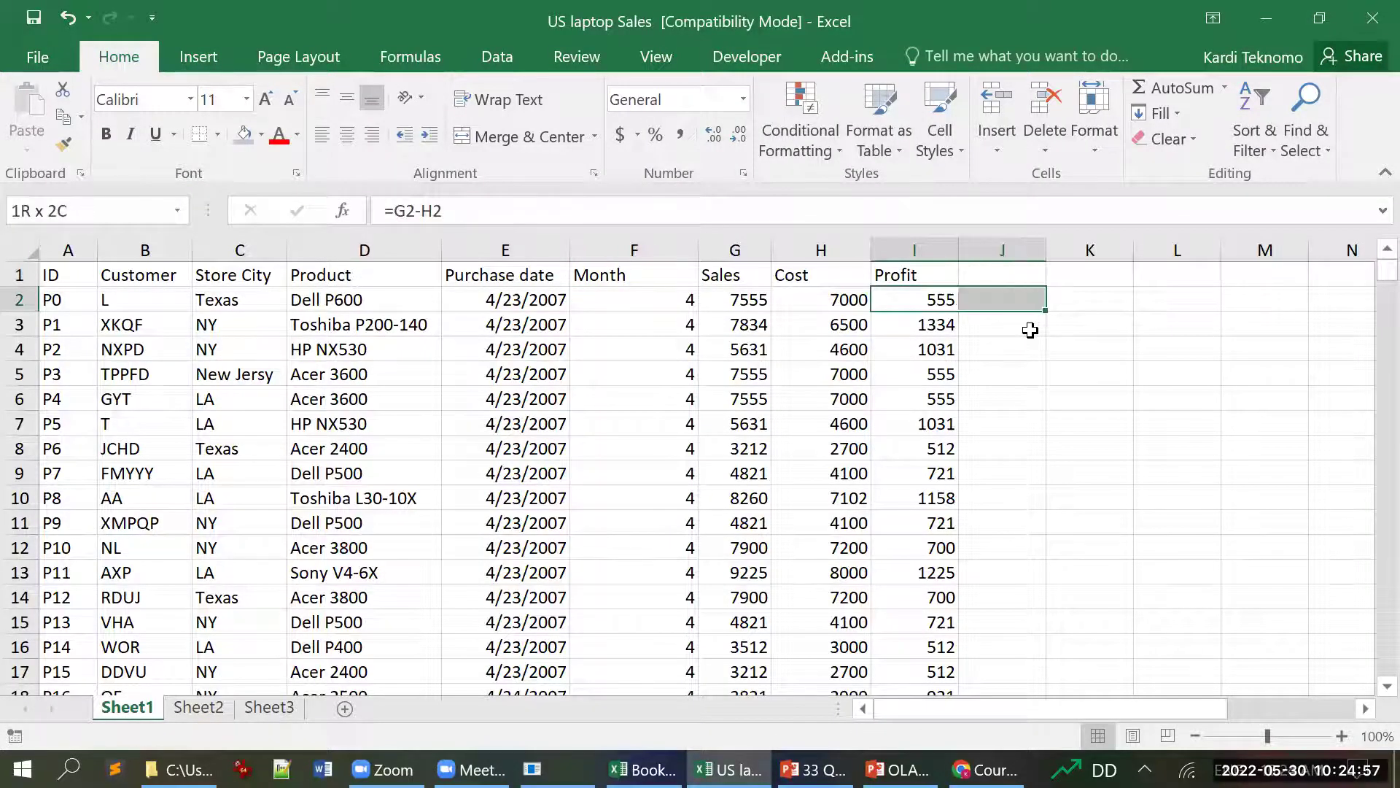
scroll(1030, 329, "down", 6)
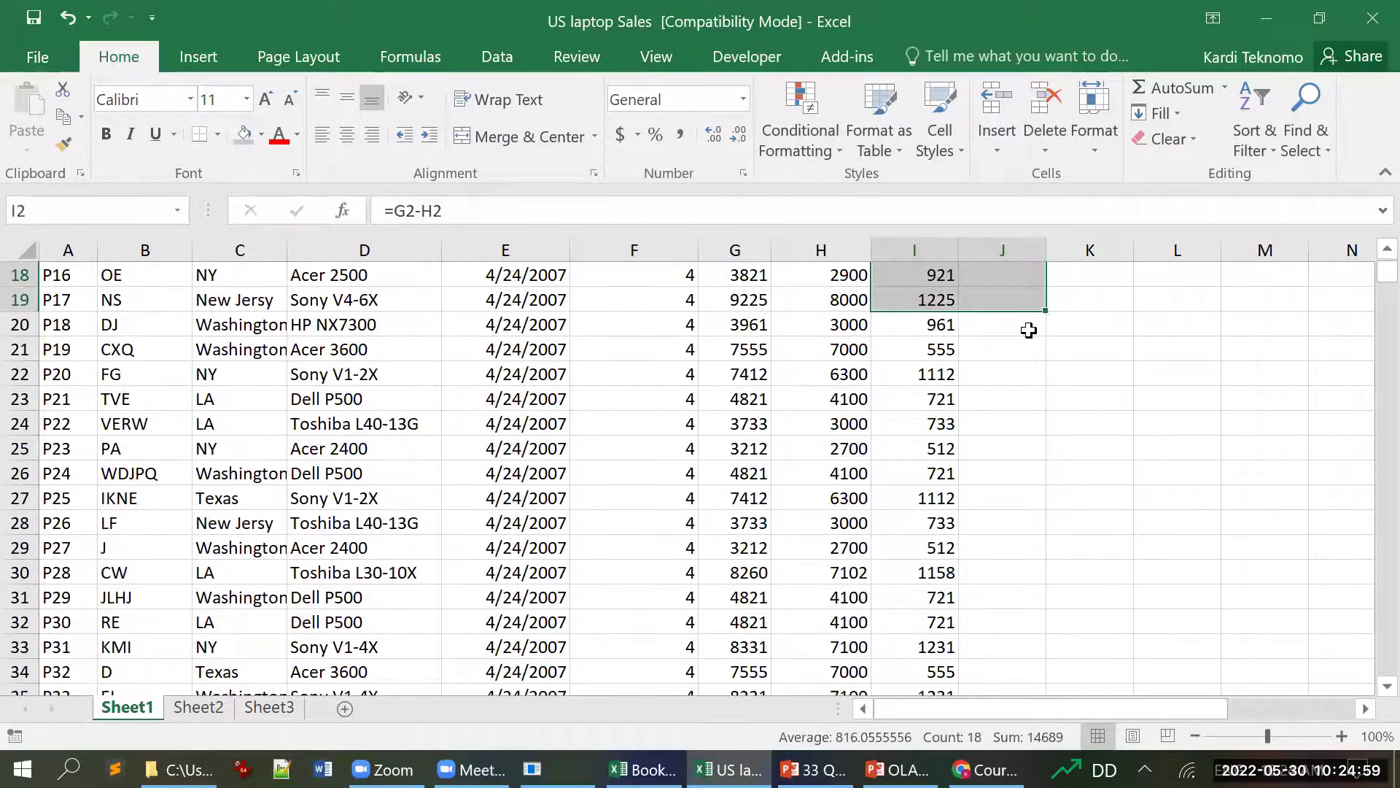
scroll(1028, 329, "up", 5)
key("Left")
key("Up")
key("Right")
key("Down")
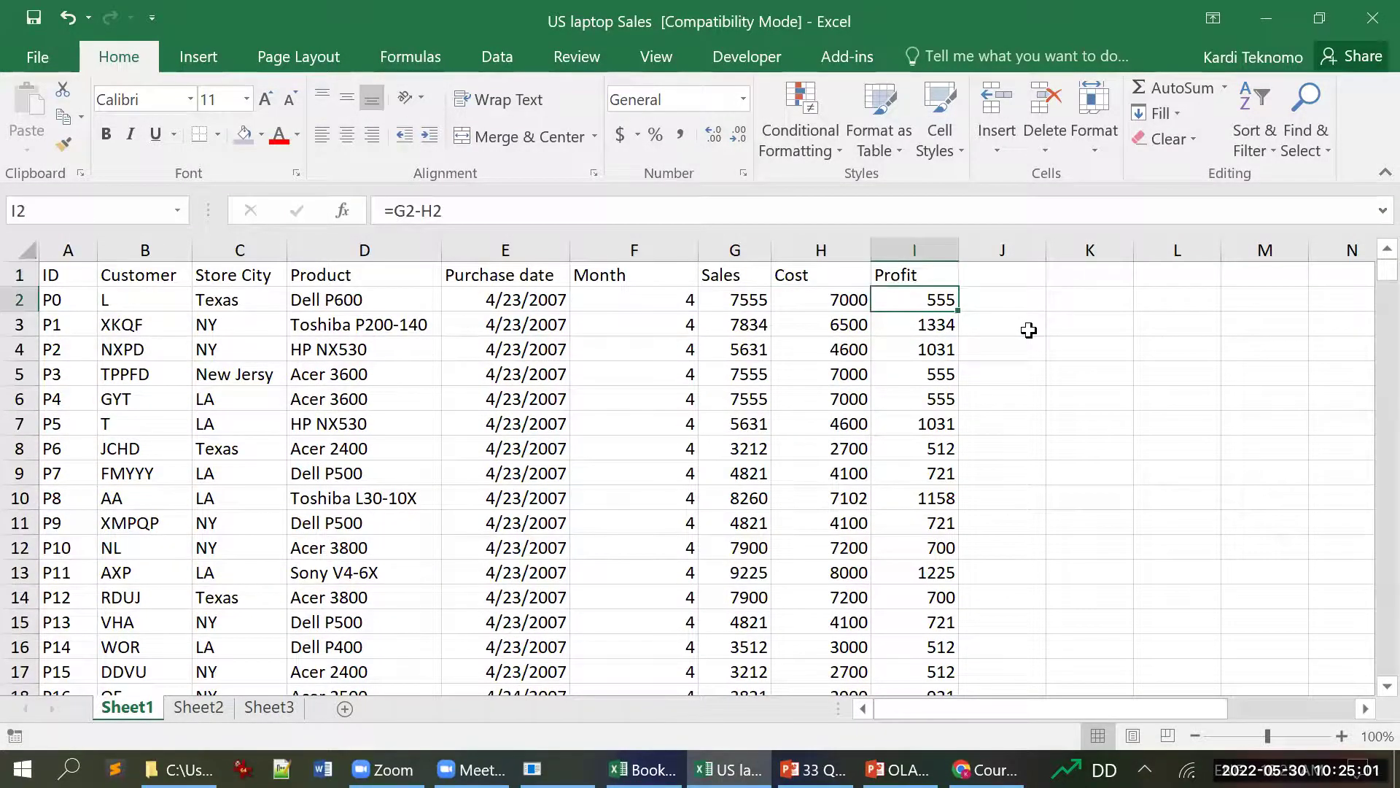
- Name the Profit data range I2:I5001 "profit" and switch back to the presentation in PowerPoint
key("ctrl+shift+Down")
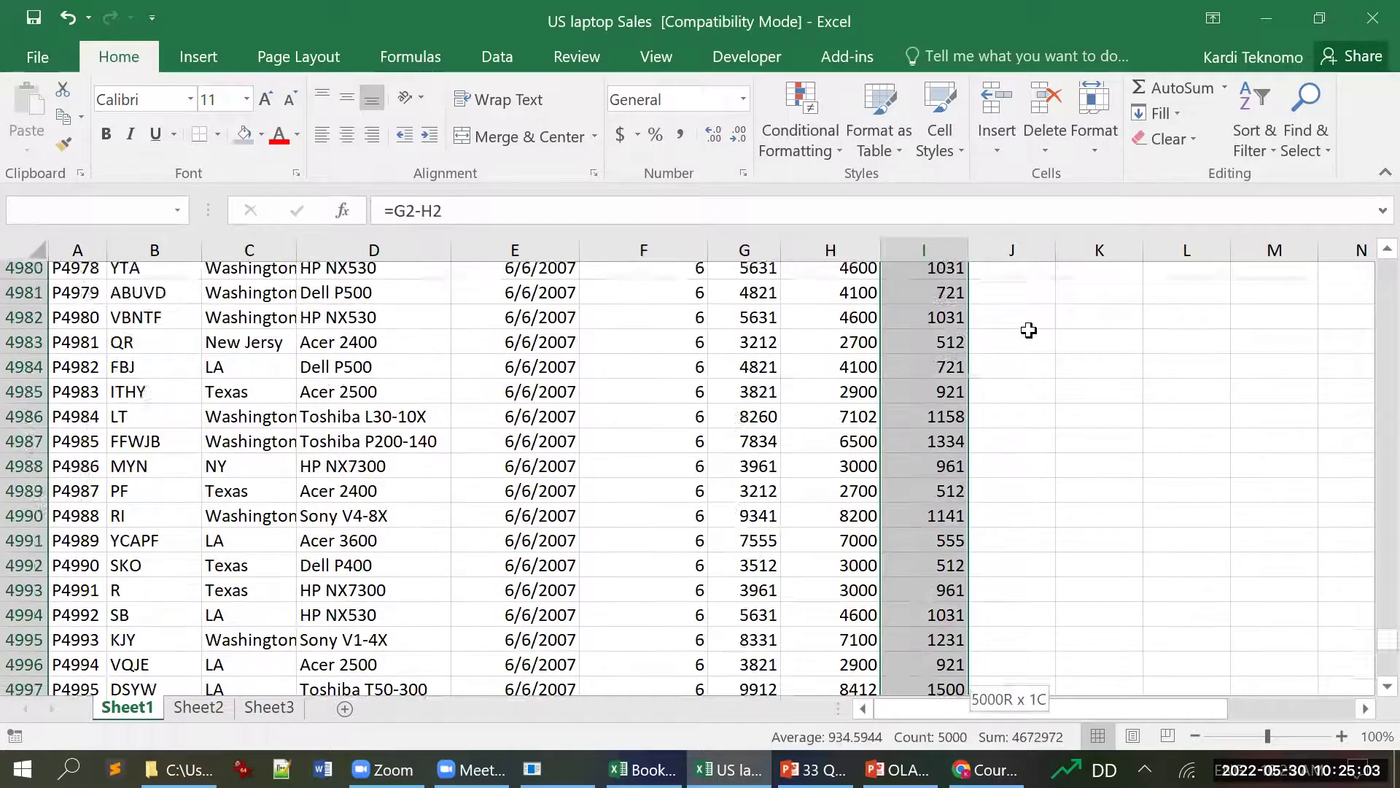
left_click(119, 211)
type("profit")
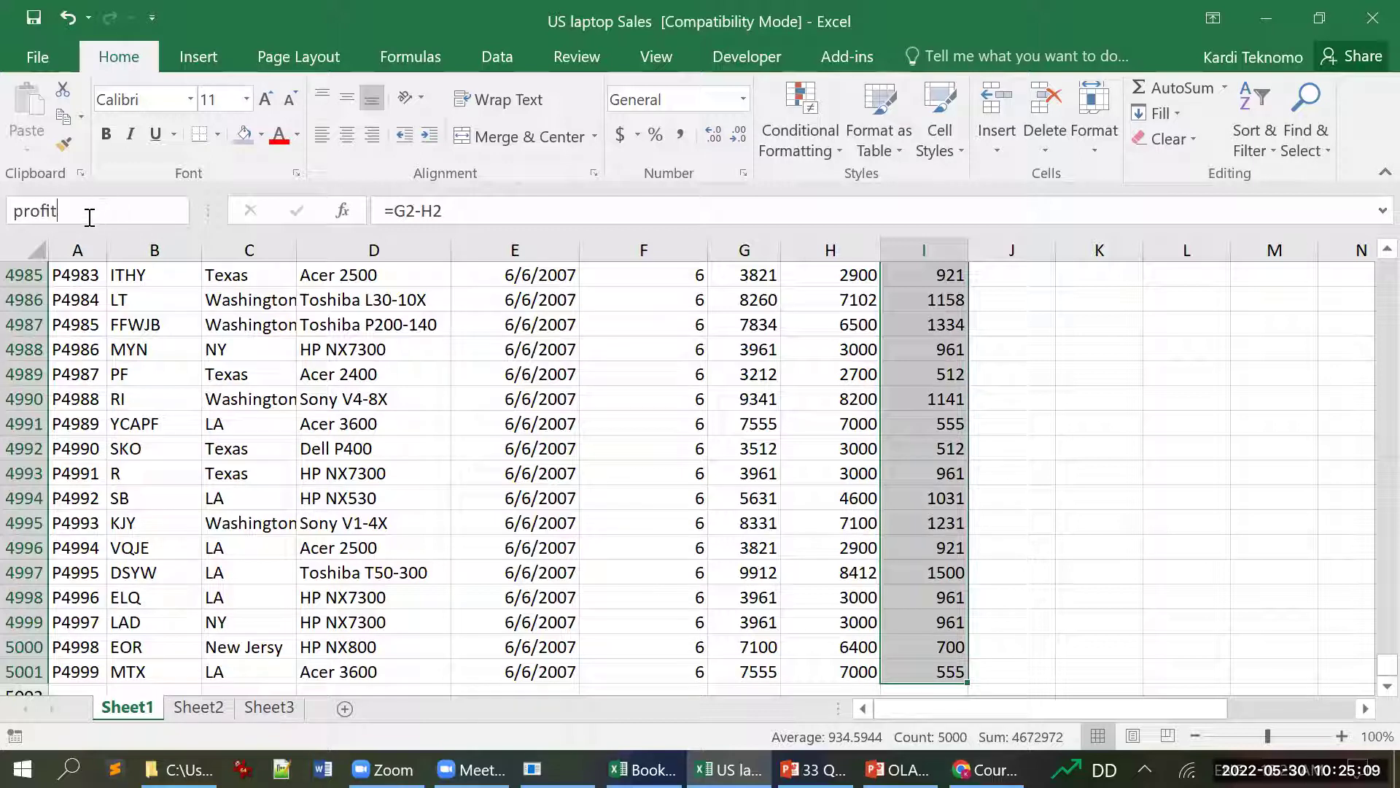
key("Return")
key("Return")
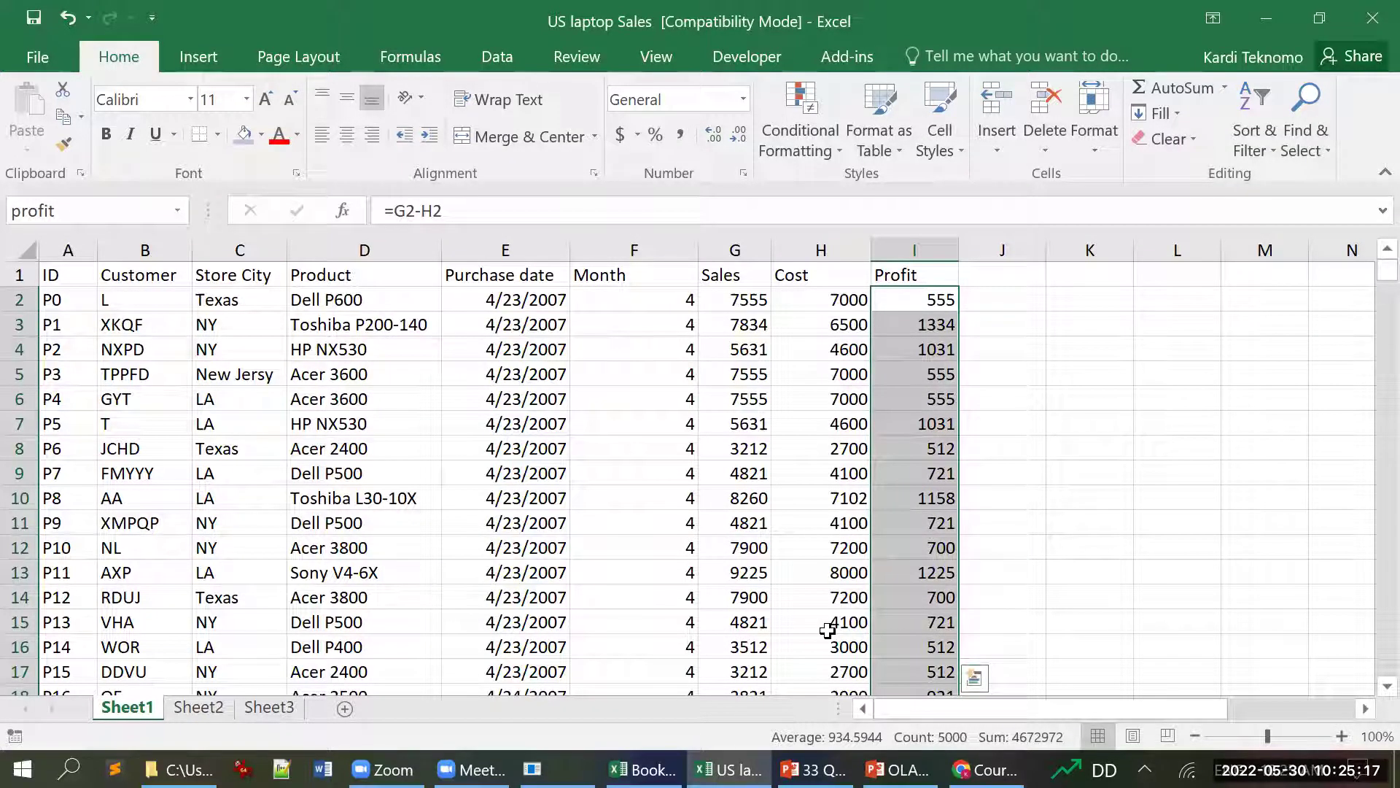
key("alt+Tab")
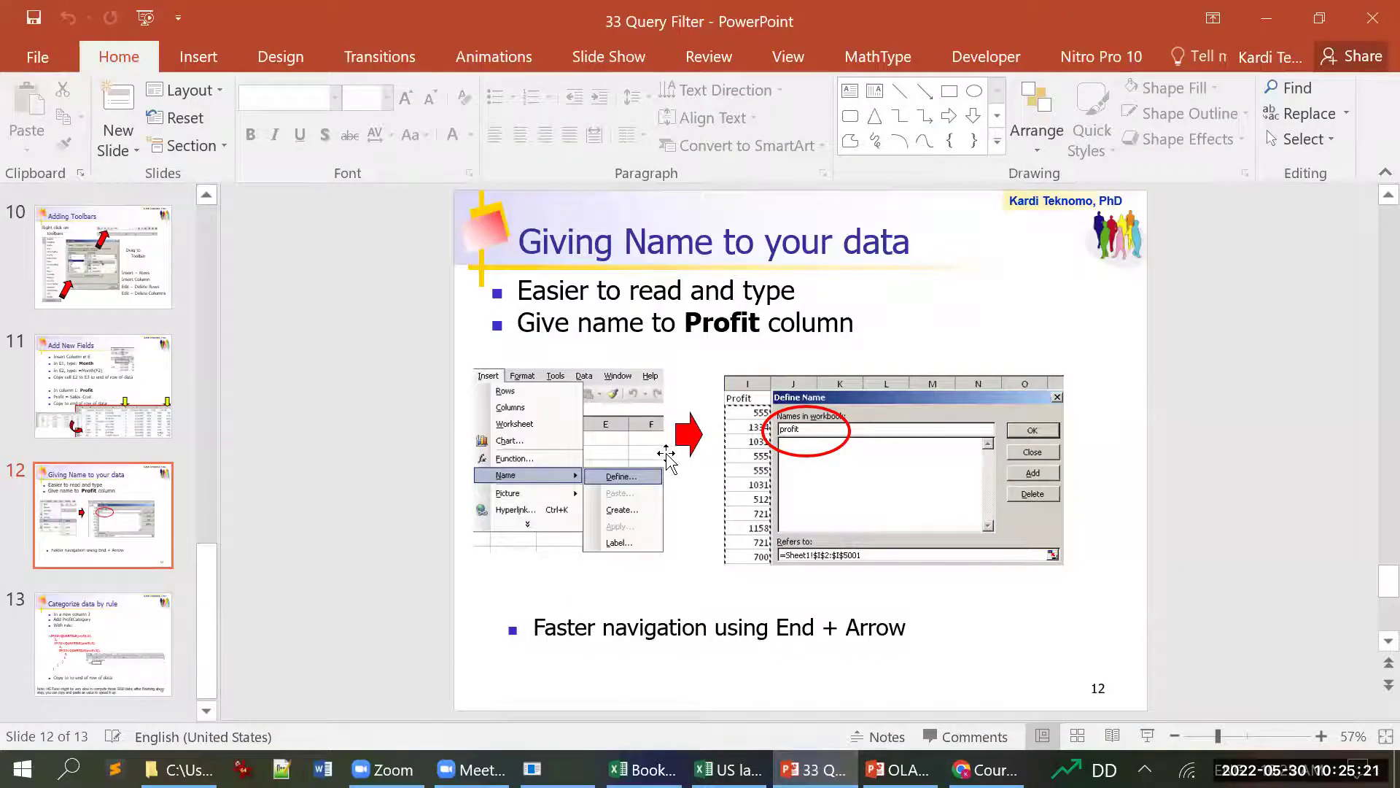
- Advance to slide 13, Categorize data by rule, and review the nested IF and QUARTILE formula for column J
scroll(666, 452, "down", 1)
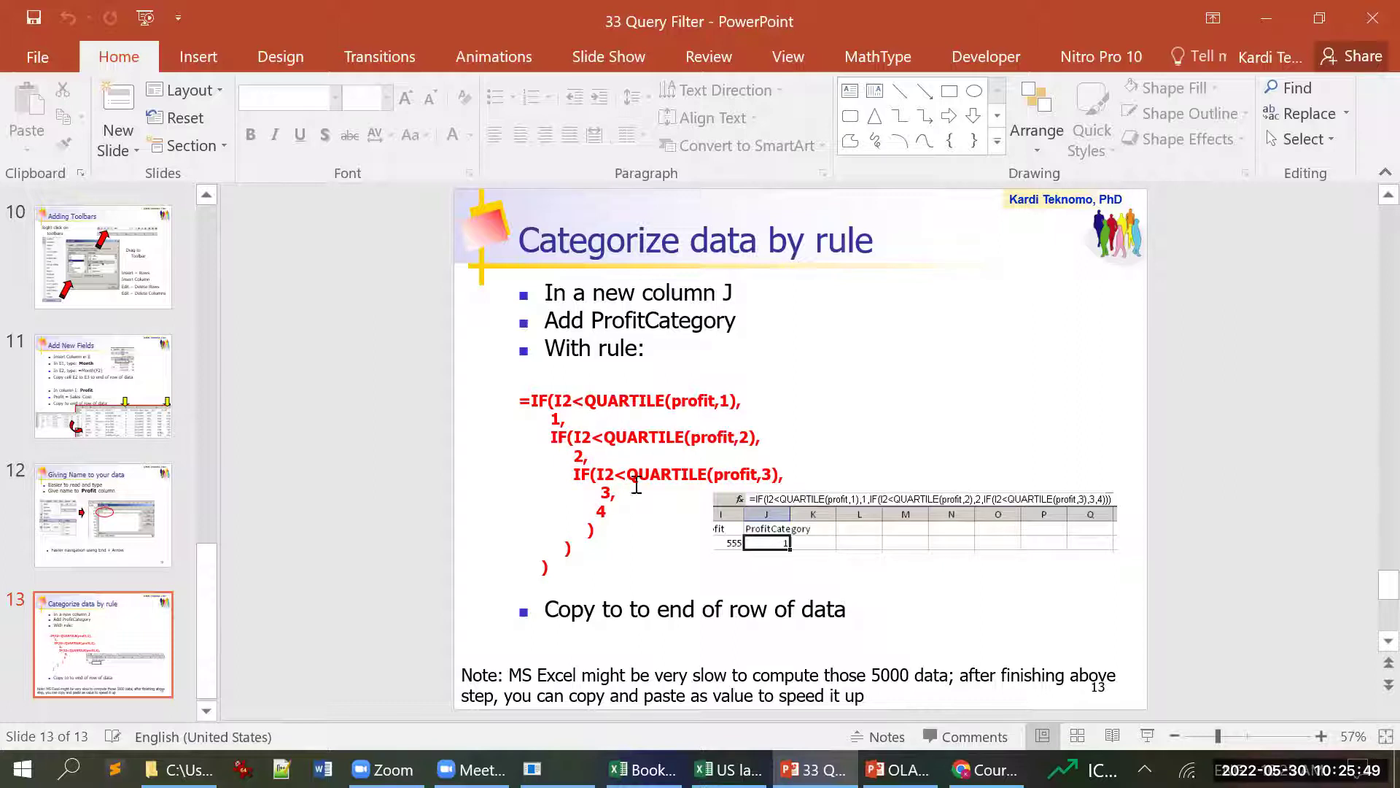
left_click(520, 400)
left_click(552, 470, "shift")
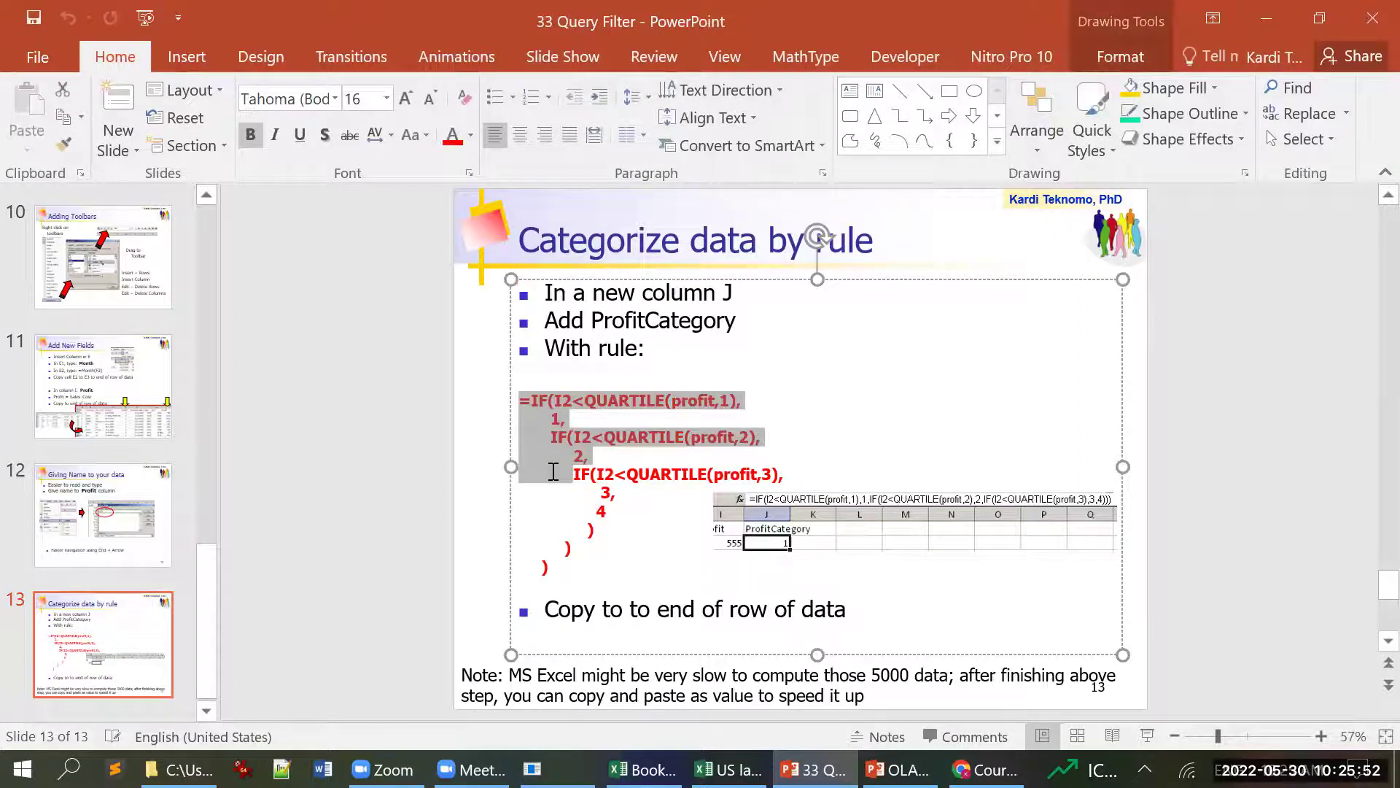
left_click(468, 540)
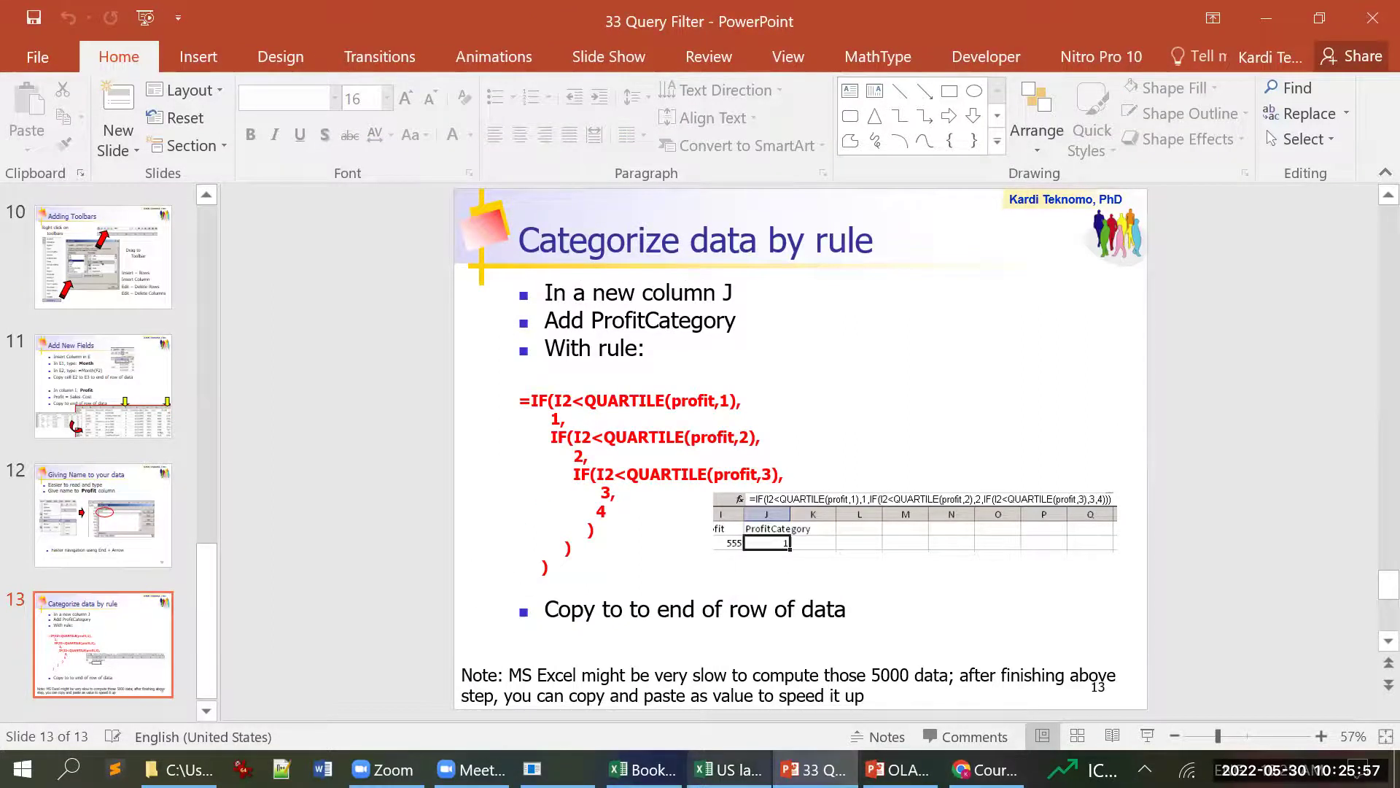
- Switch to the US laptop Sales workbook in Excel and enter the heading "Profit Category" in J1
left_click(729, 769)
left_click(1012, 274)
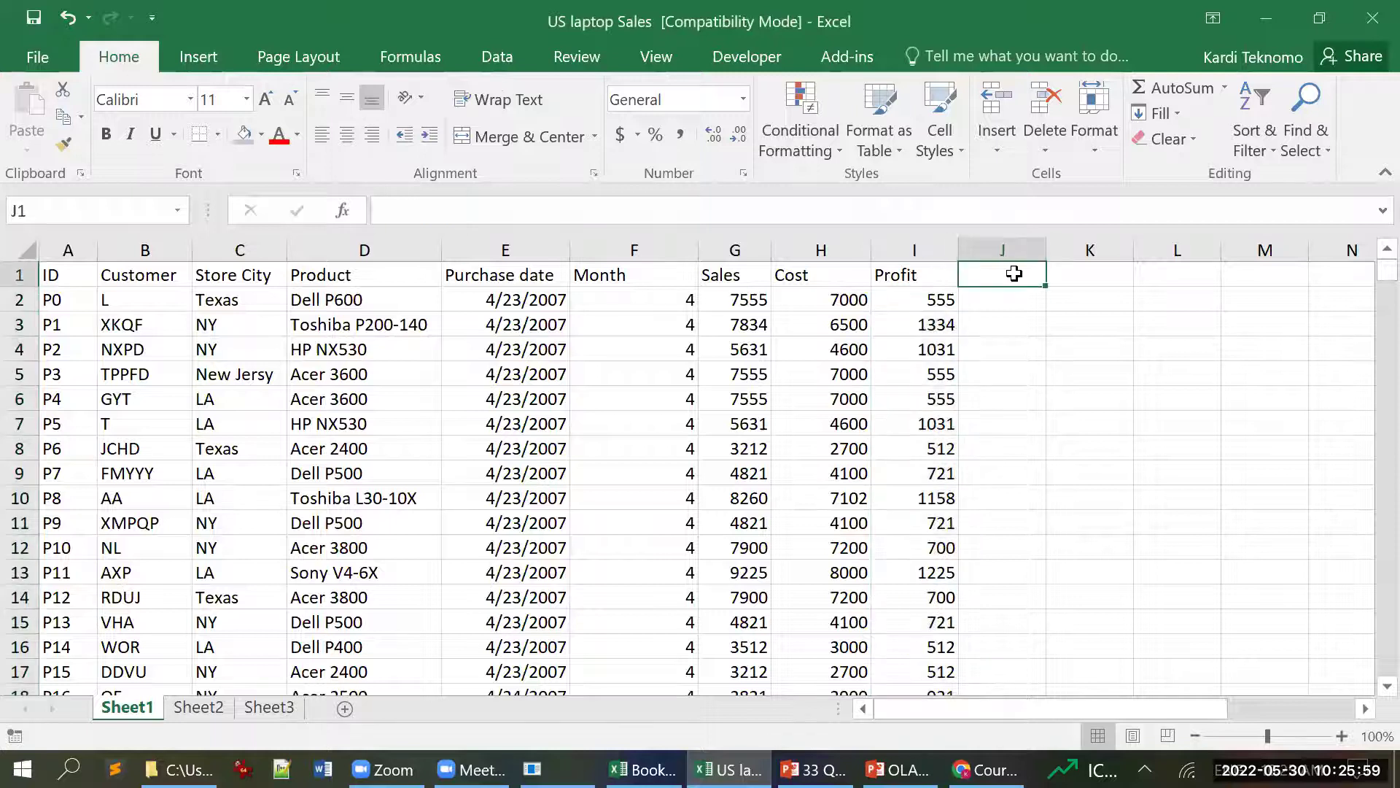
type("Profi")
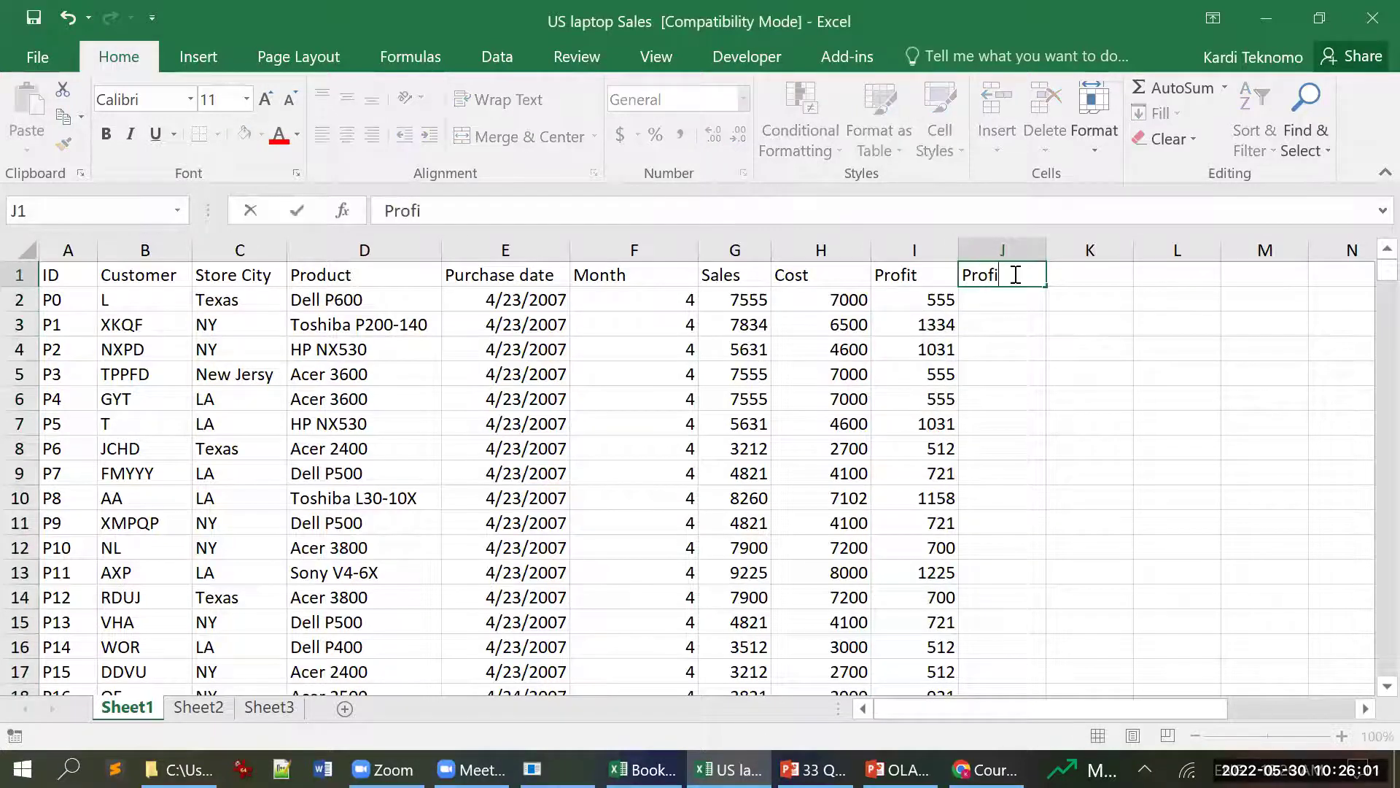
type("t Category")
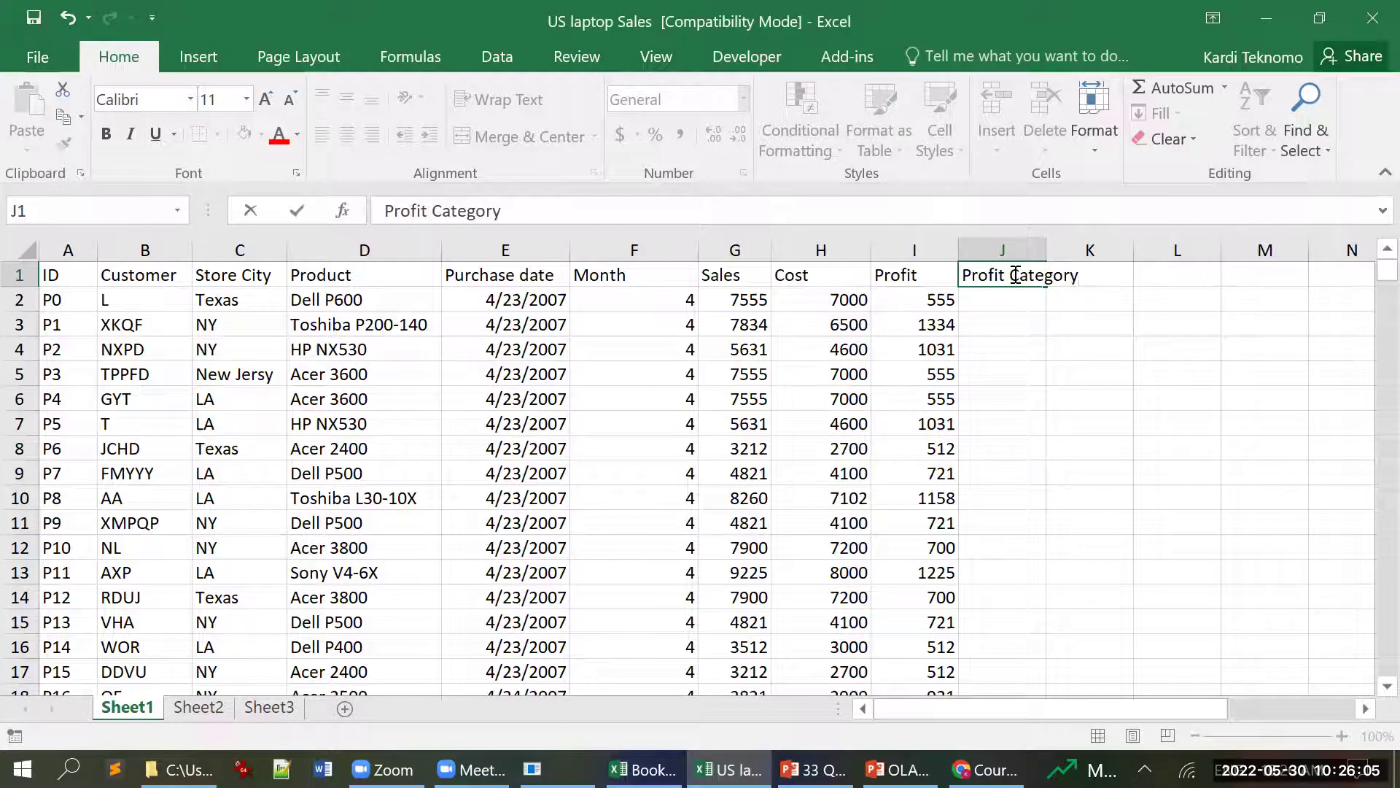
key("Return")
- Start a formula in J2 with an IF that returns 1 when I2<QUARTILE(profit,1)
type("=")
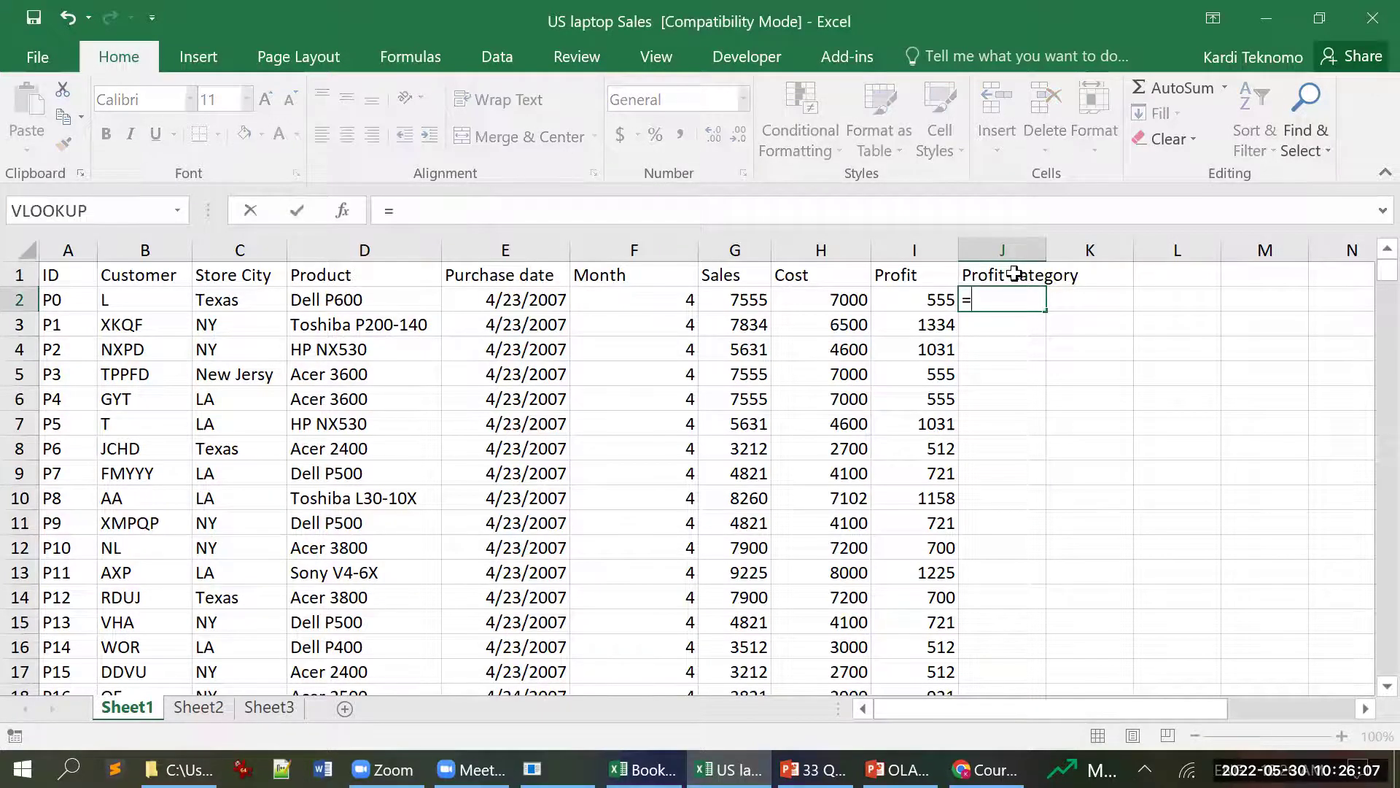
type("if(")
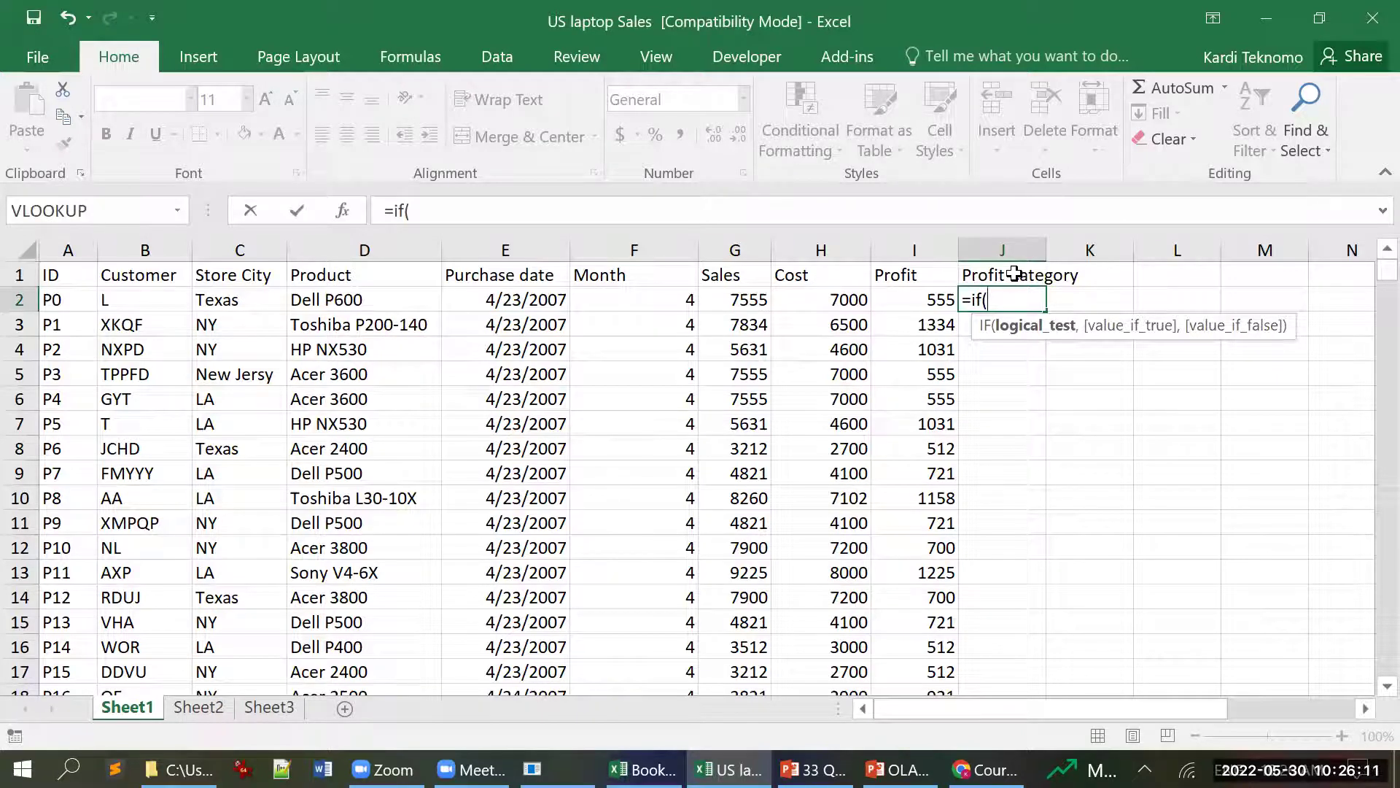
key("Left")
type("<")
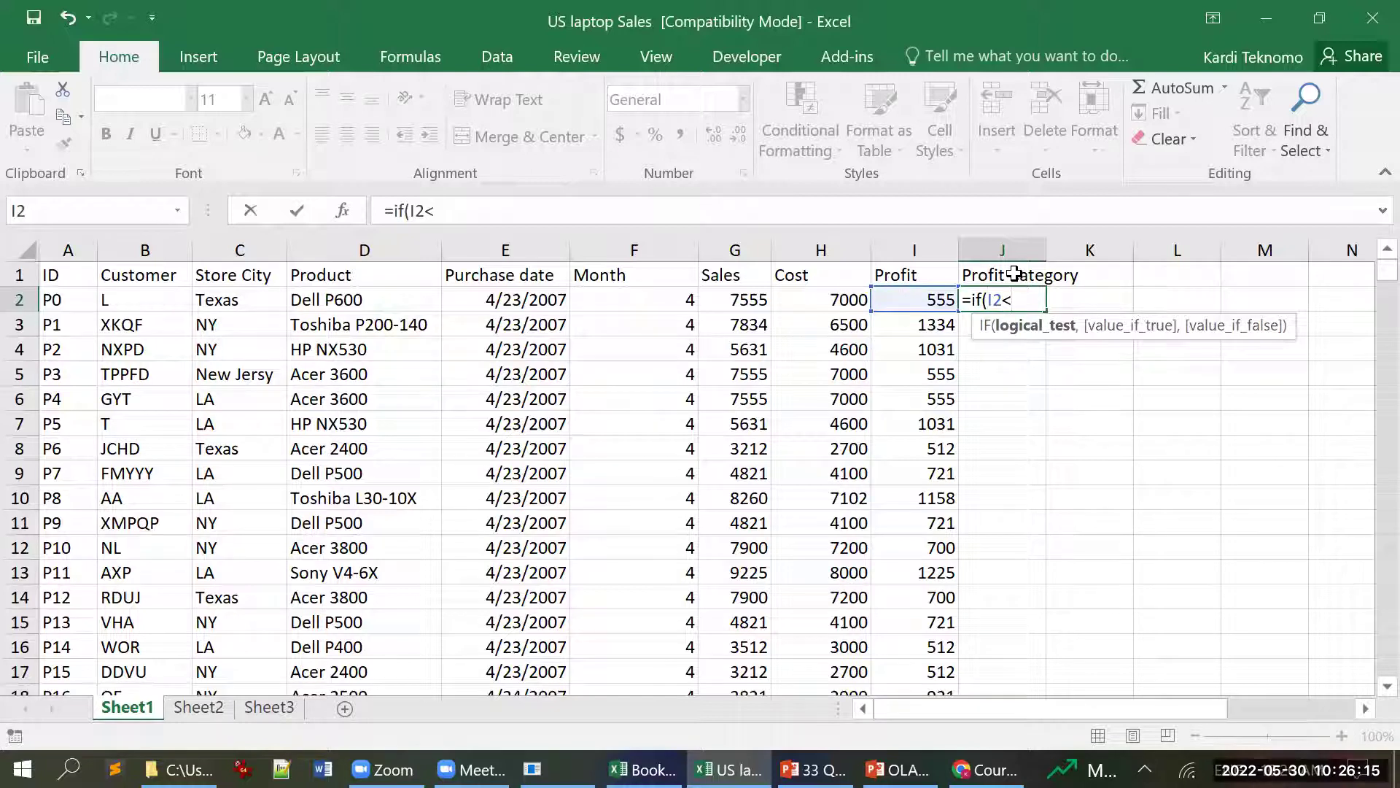
type("qu")
key("Down")
key("Down")
key("Down")
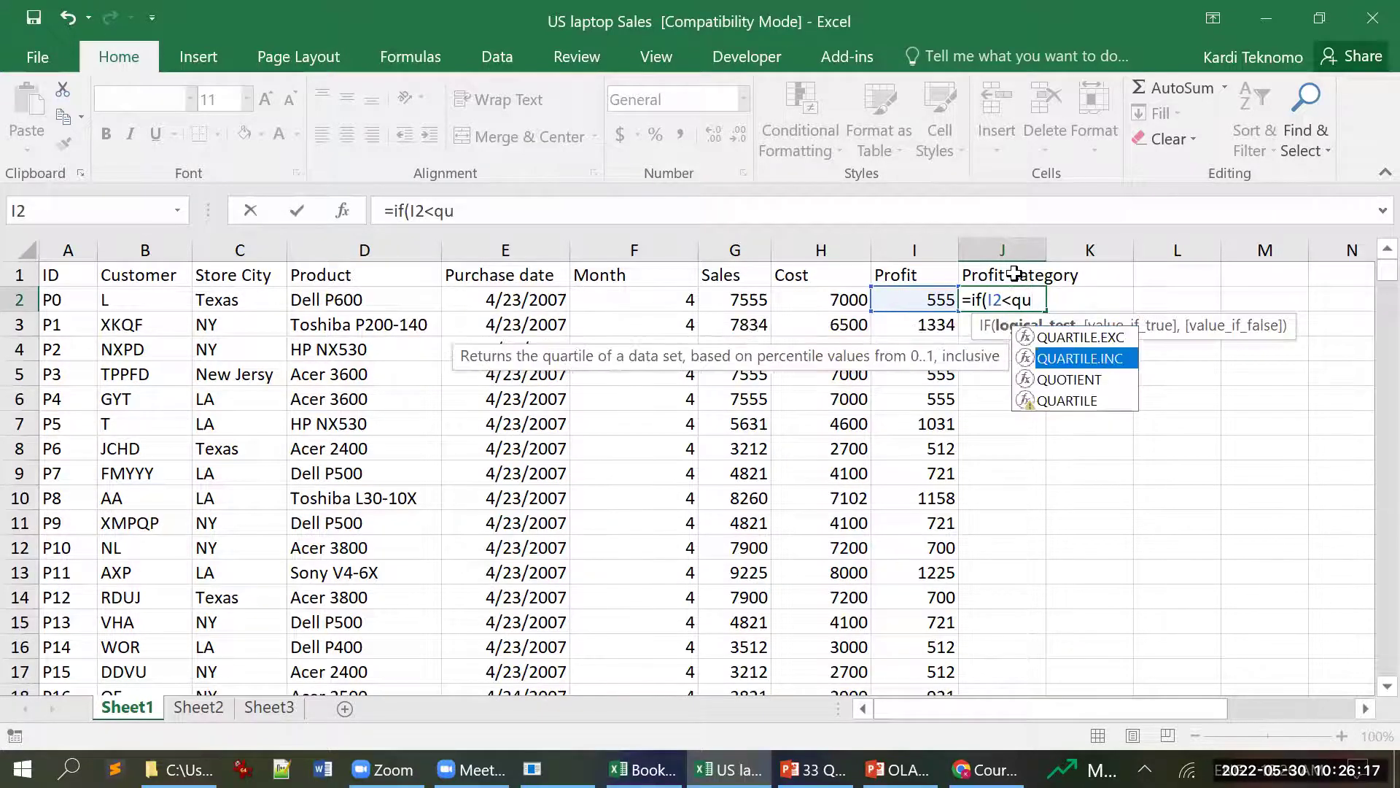
key("Tab")
type("pro")
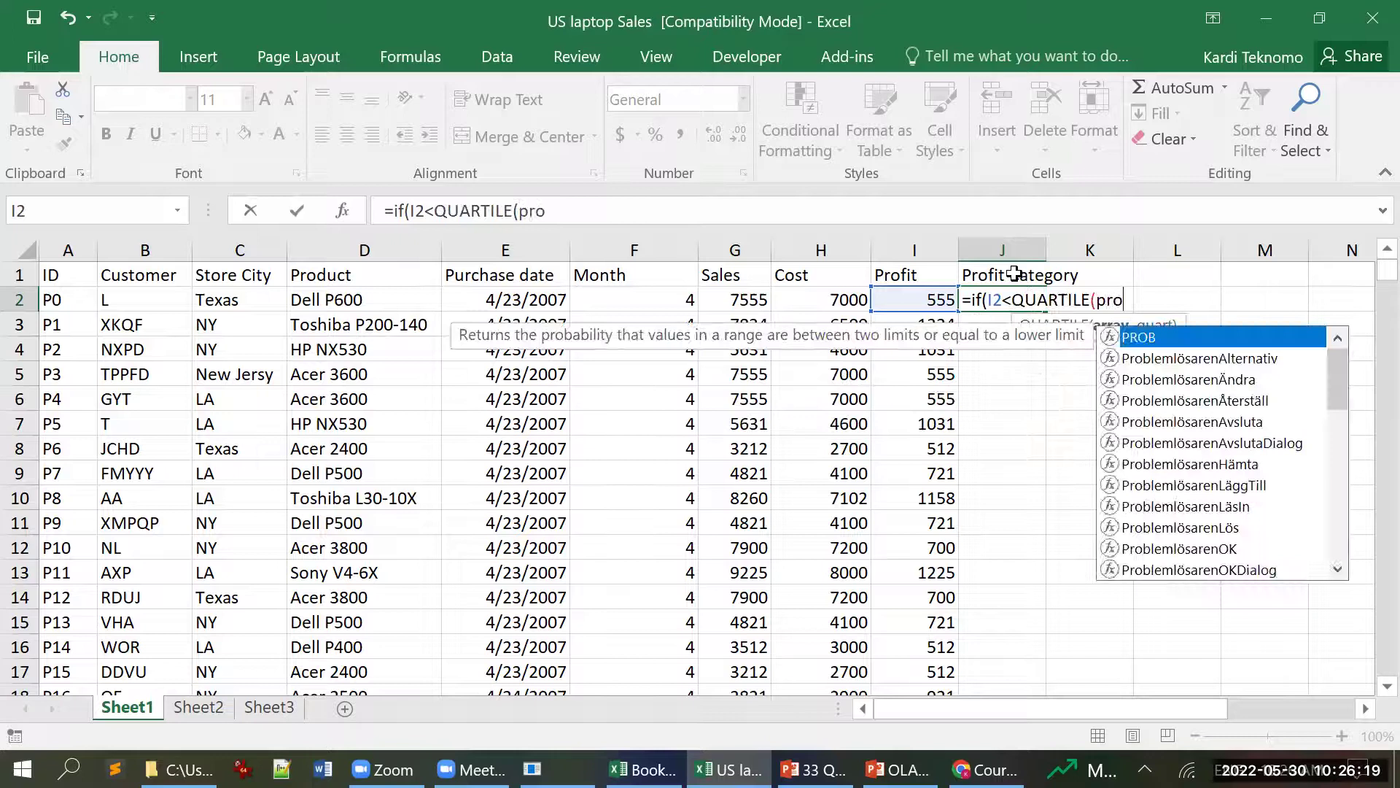
type("fit,")
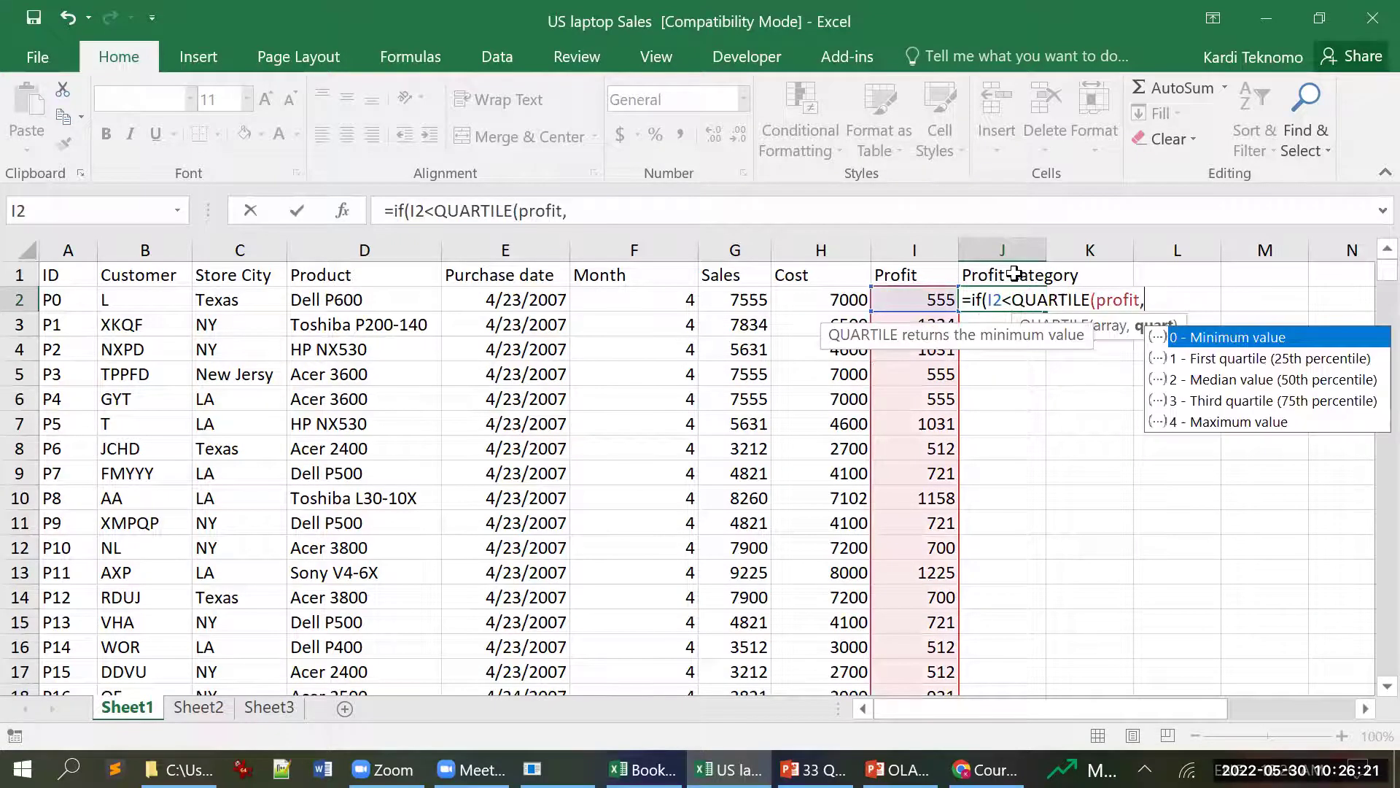
type("1")
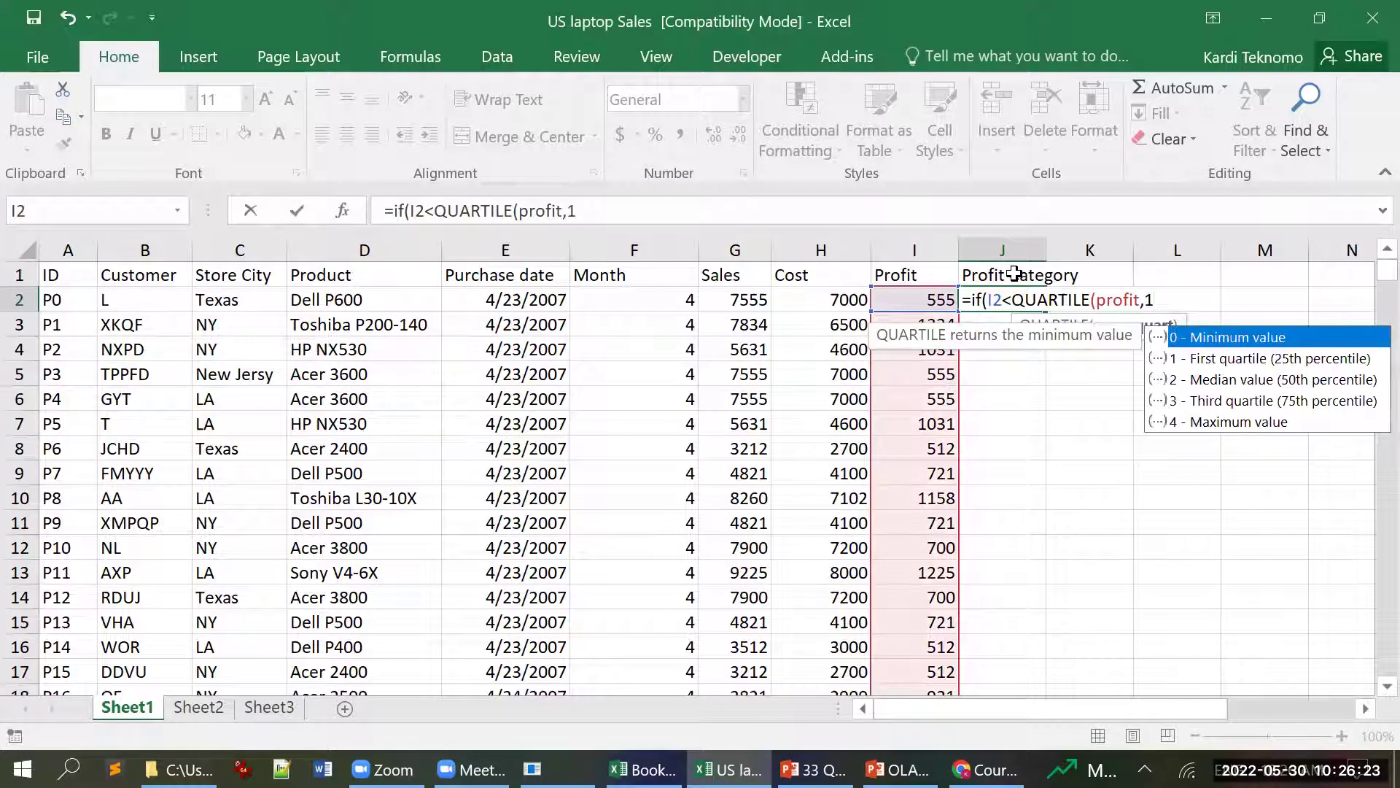
type("),1,")
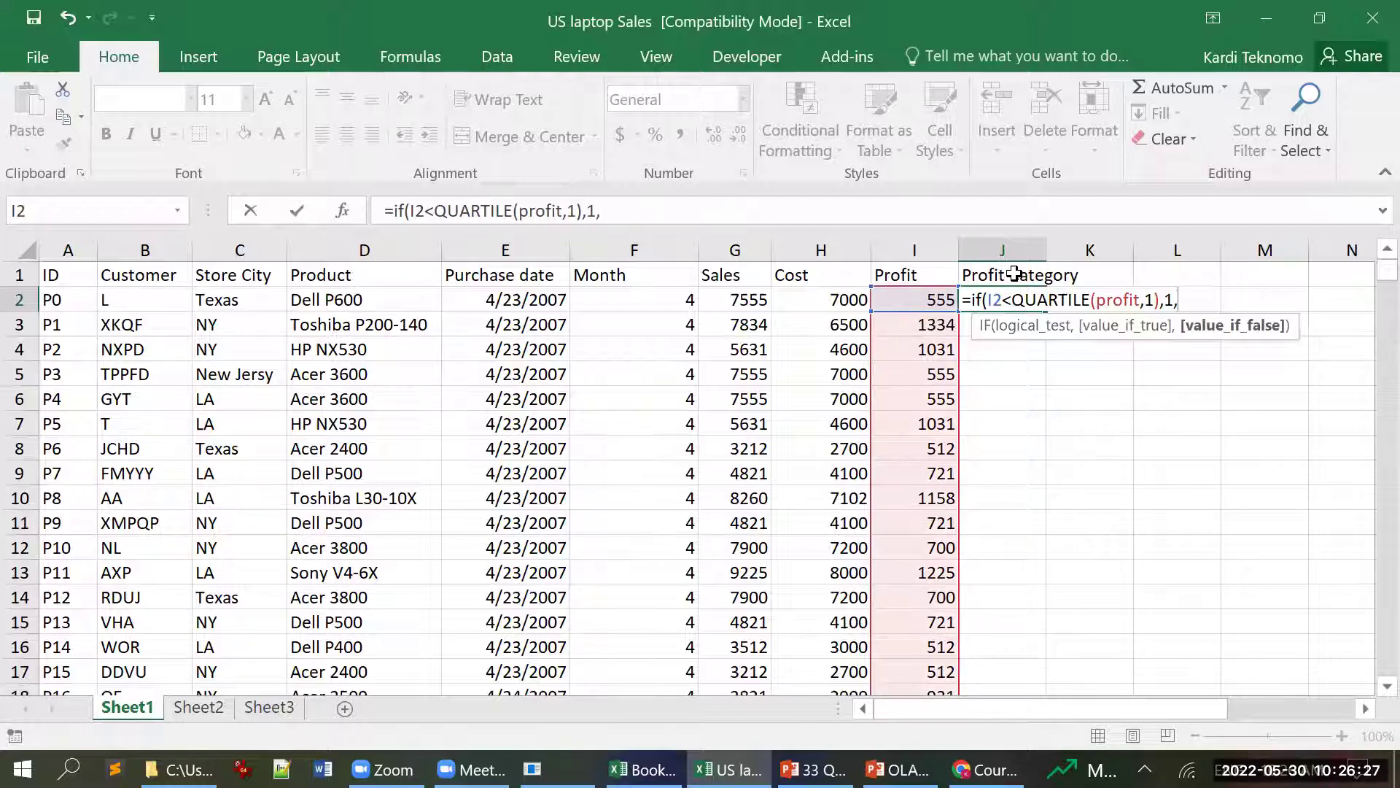
- Nest a second IF in the J2 formula that returns 2 when I2<QUARTILE(profit,2)
type("if")
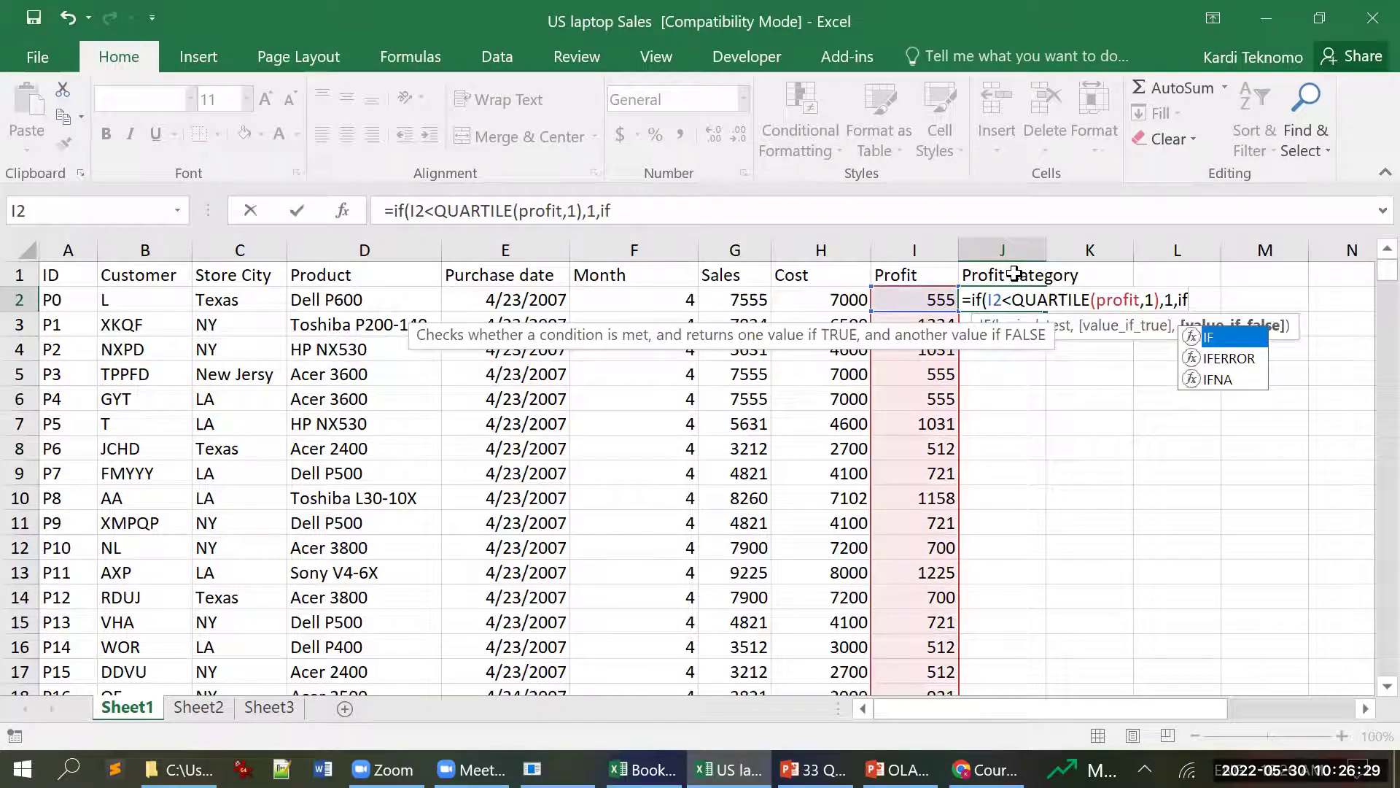
type("(")
left_click(906, 301)
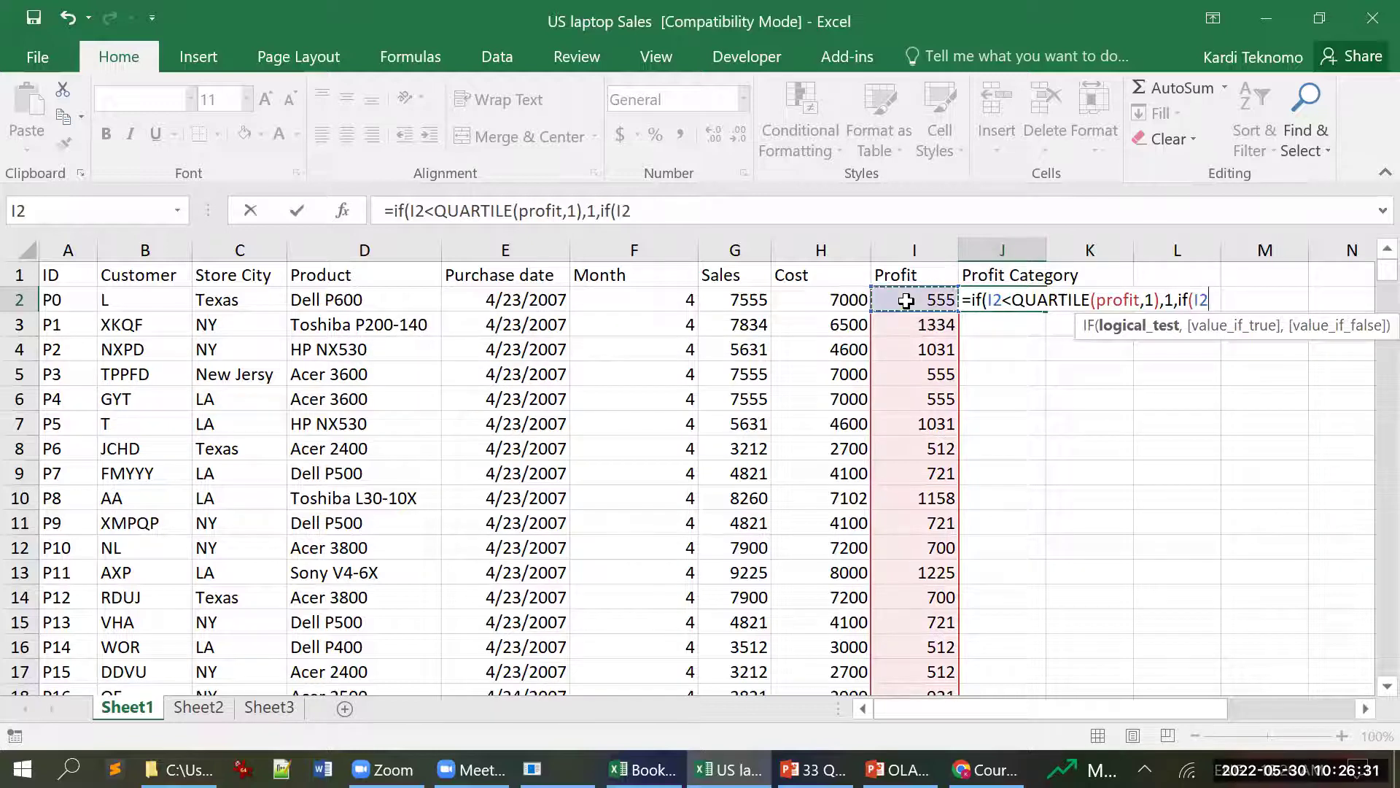
type("<qu")
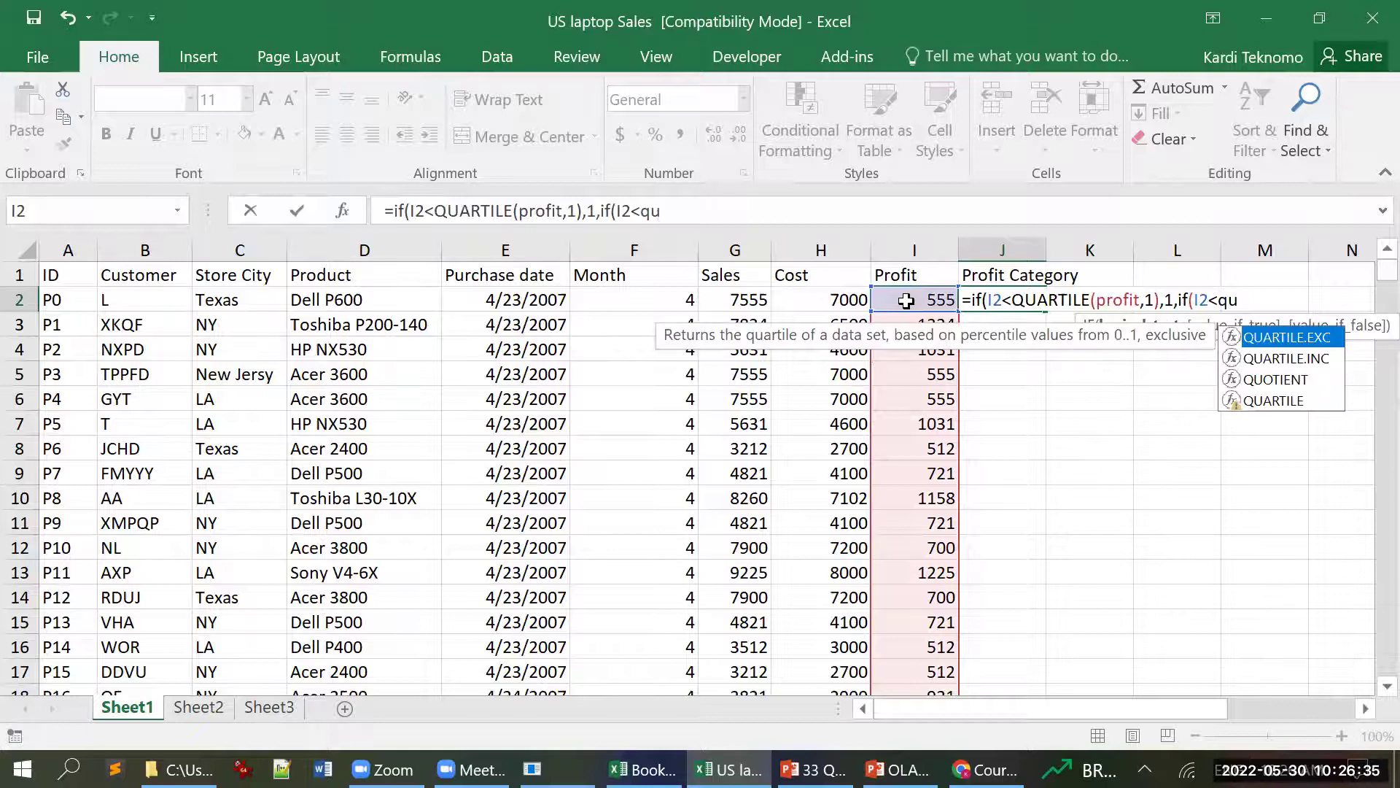
key("Down")
key("Down")
key("Down")
key("Tab")
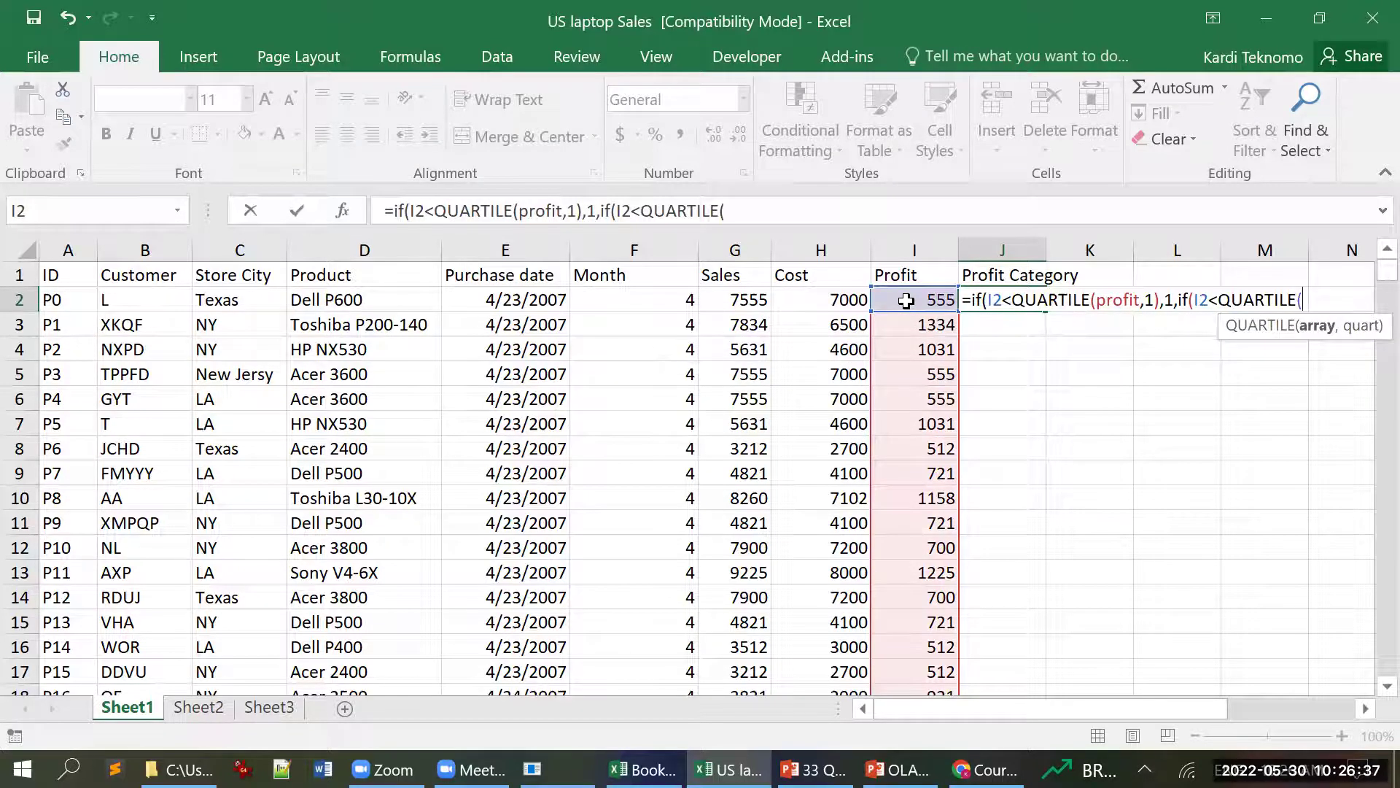
type("pro")
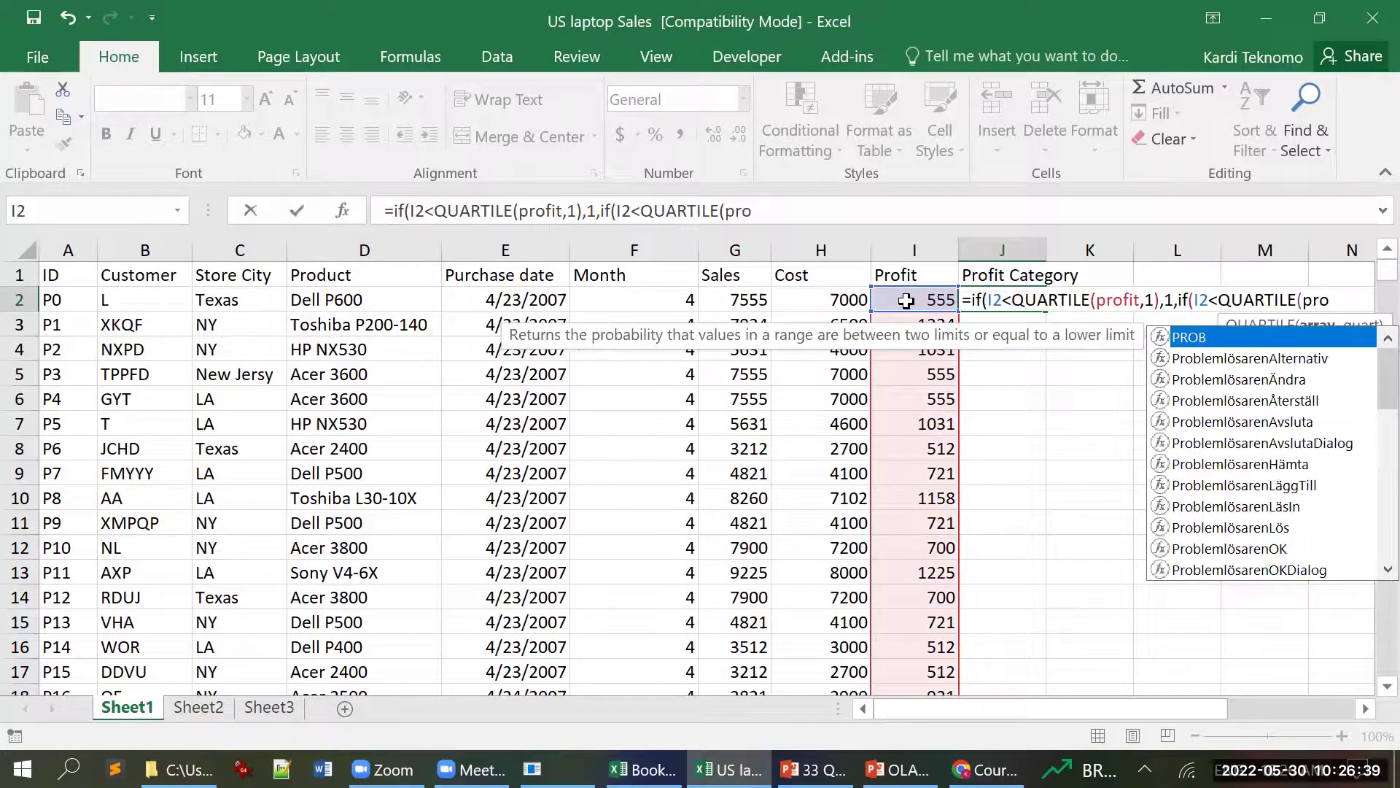
type("f")
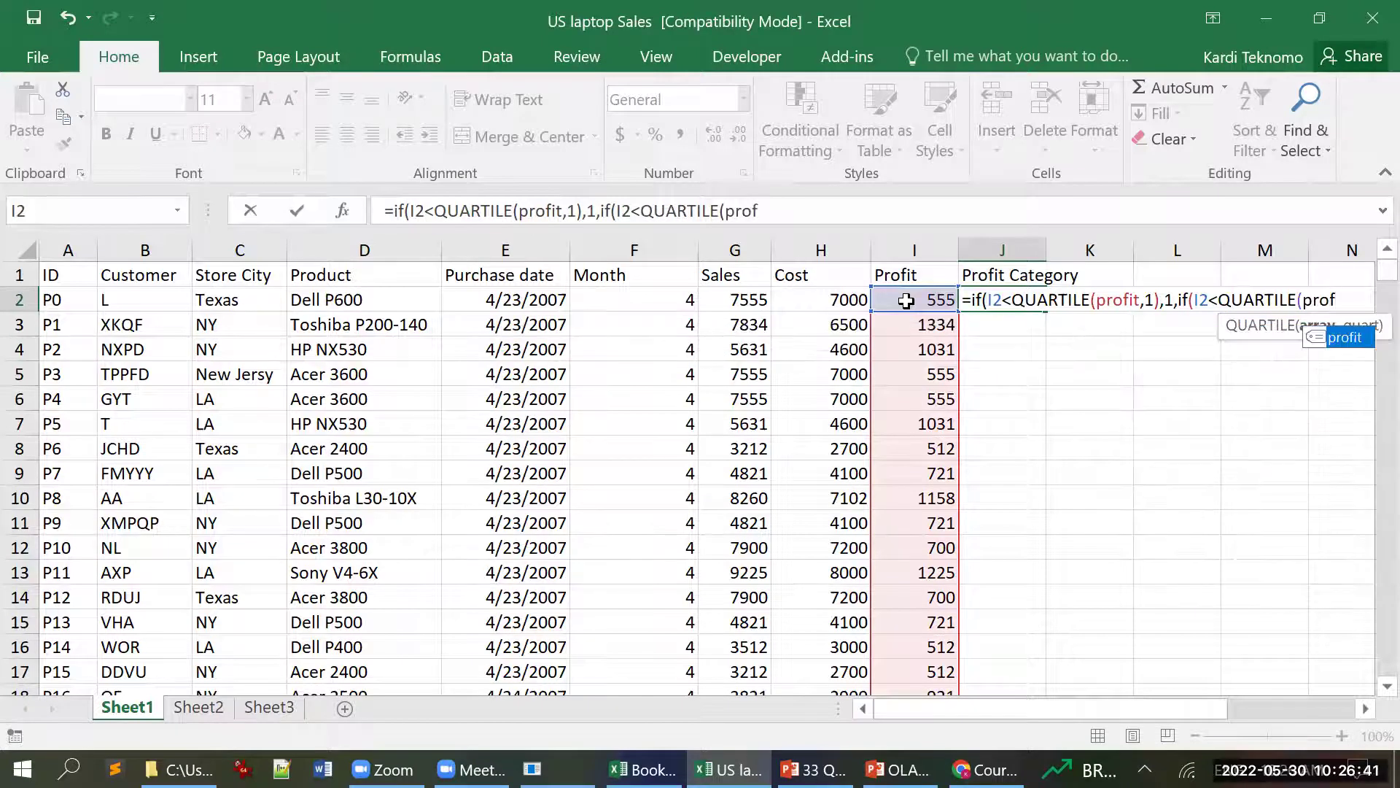
key("Tab")
type(",2")
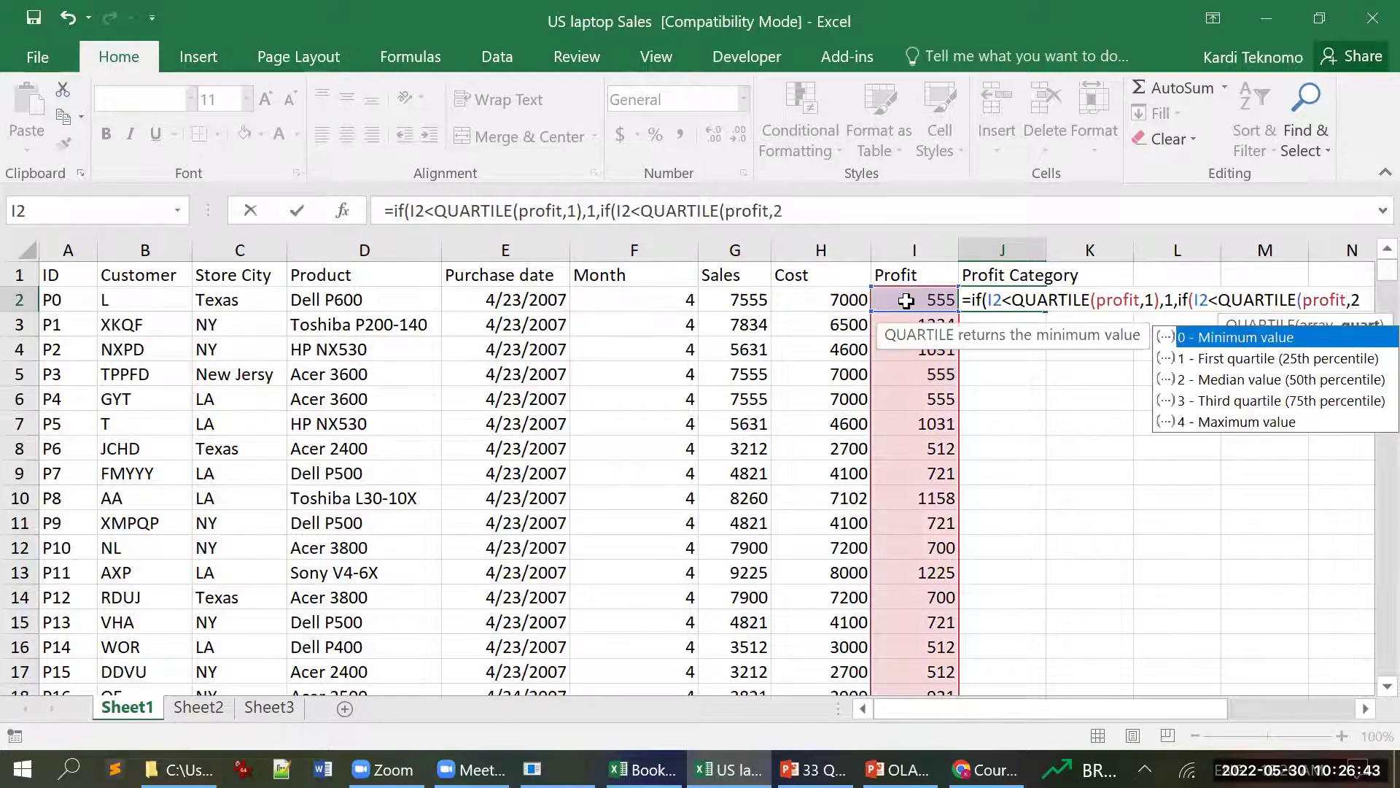
type("),2")
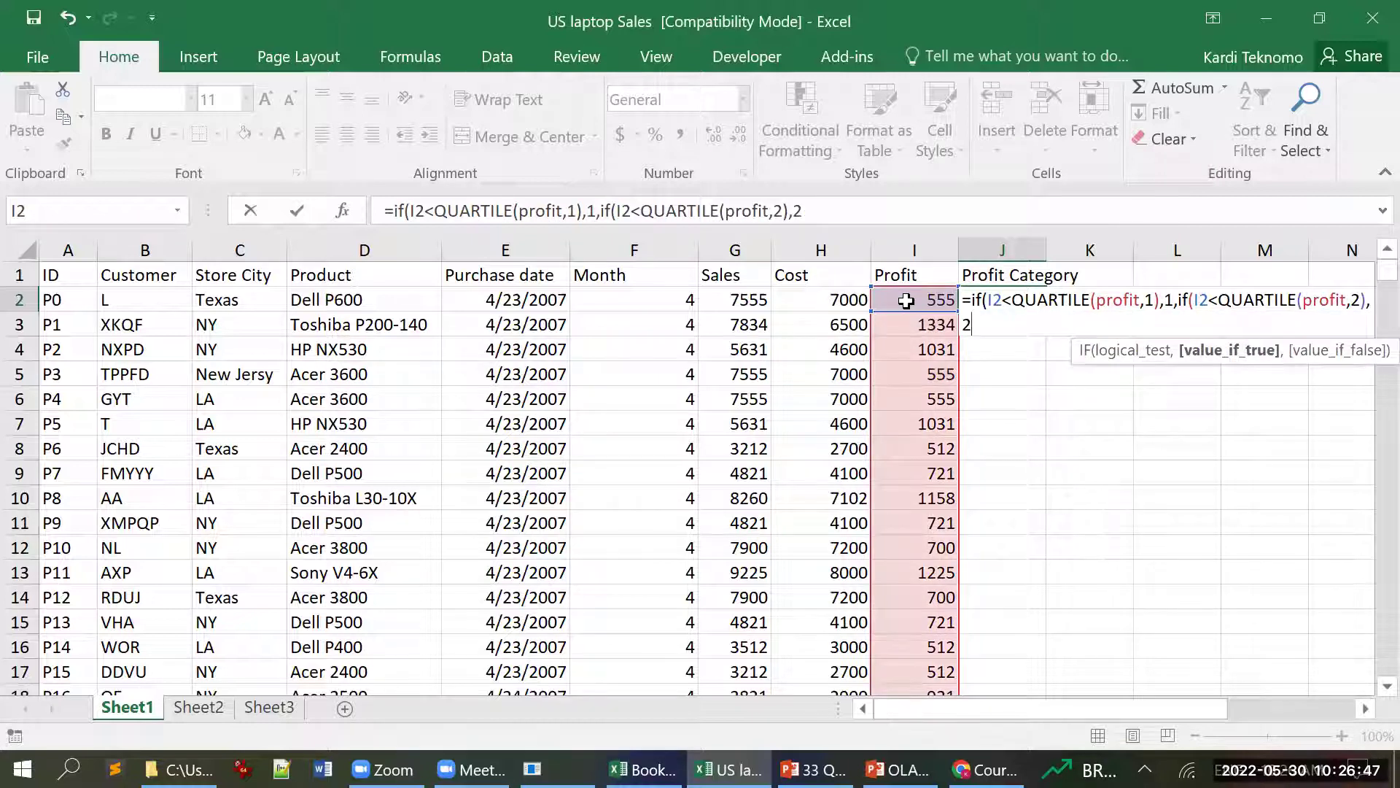
- Nest a third IF in the J2 formula that tests I2 against QUARTILE(profit,3)
type("if")
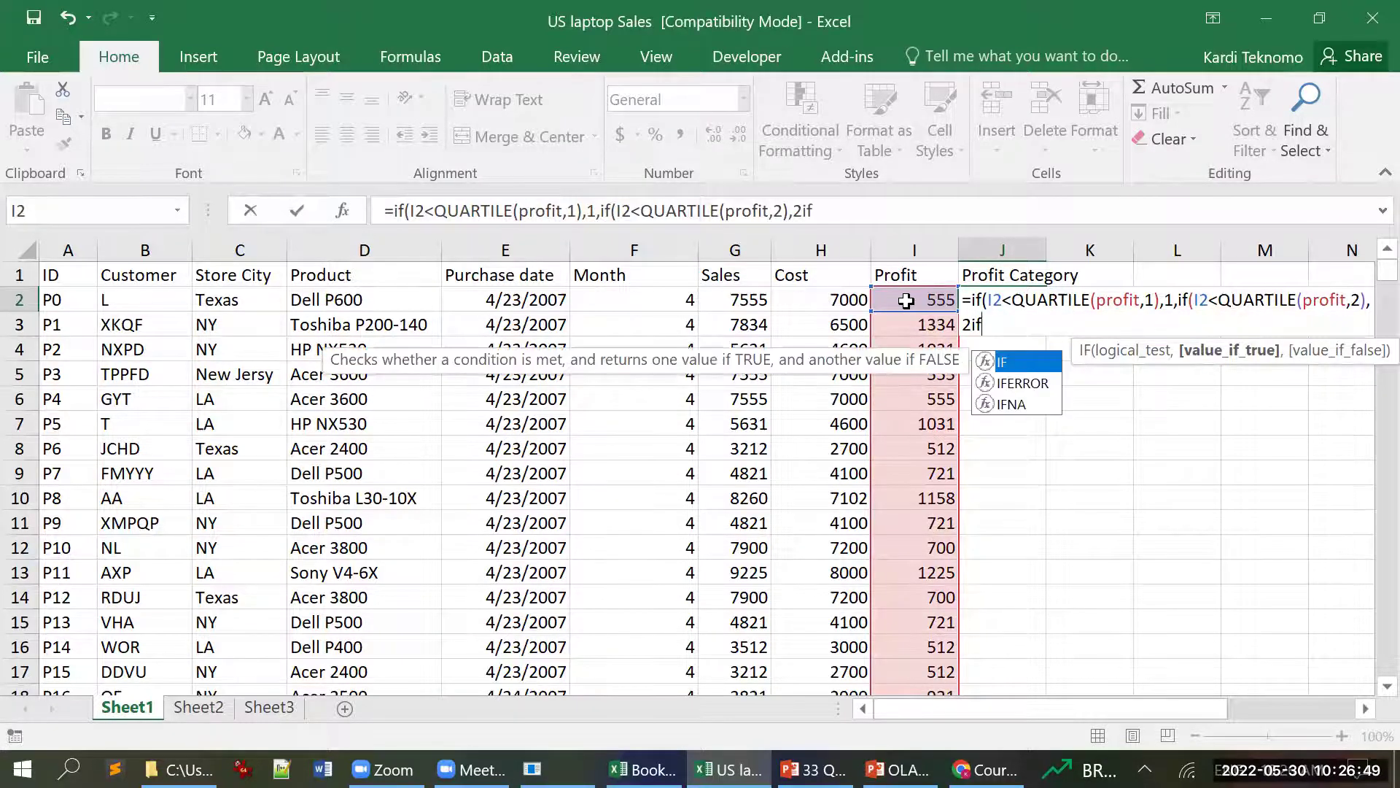
key("BackSpace")
key("BackSpace")
type(",if")
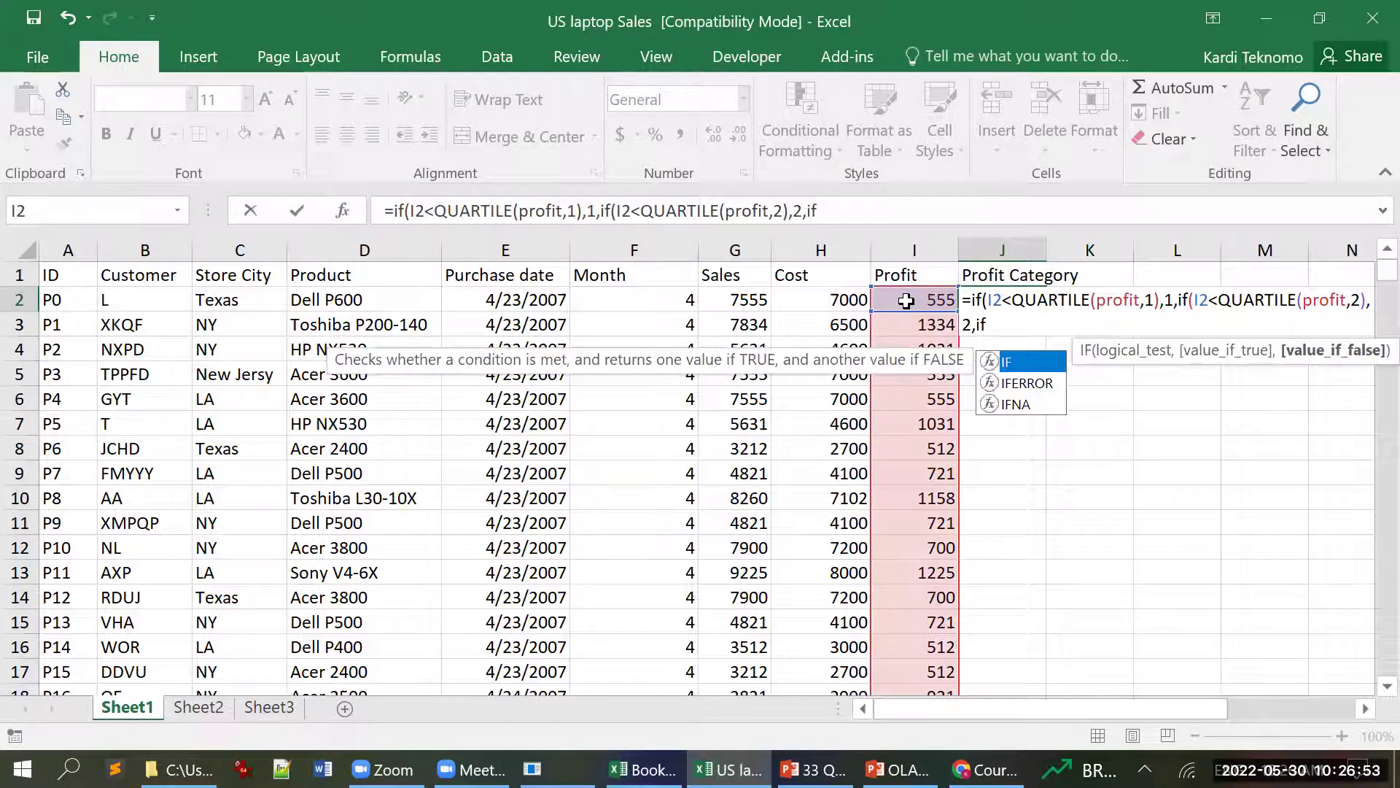
type("(")
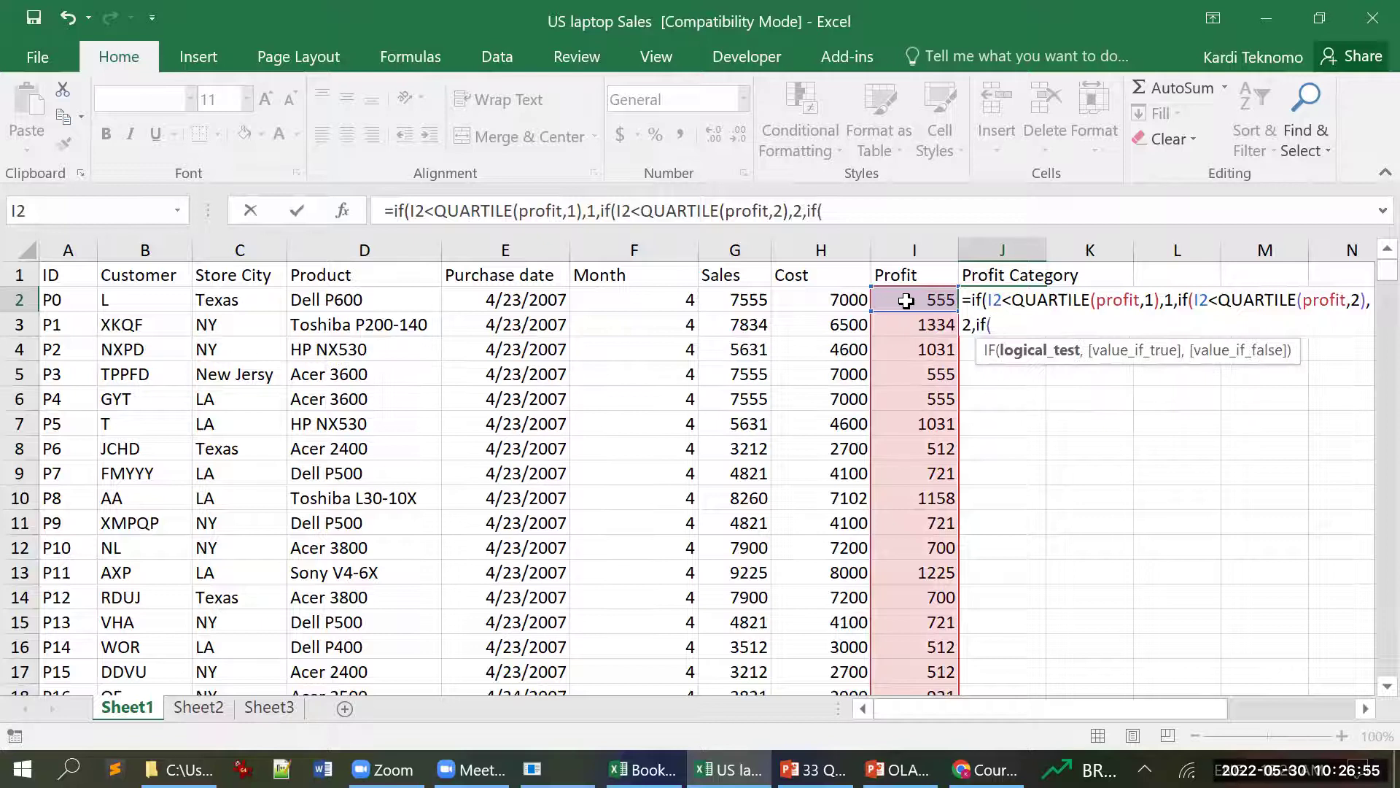
left_click(908, 299)
type("<")
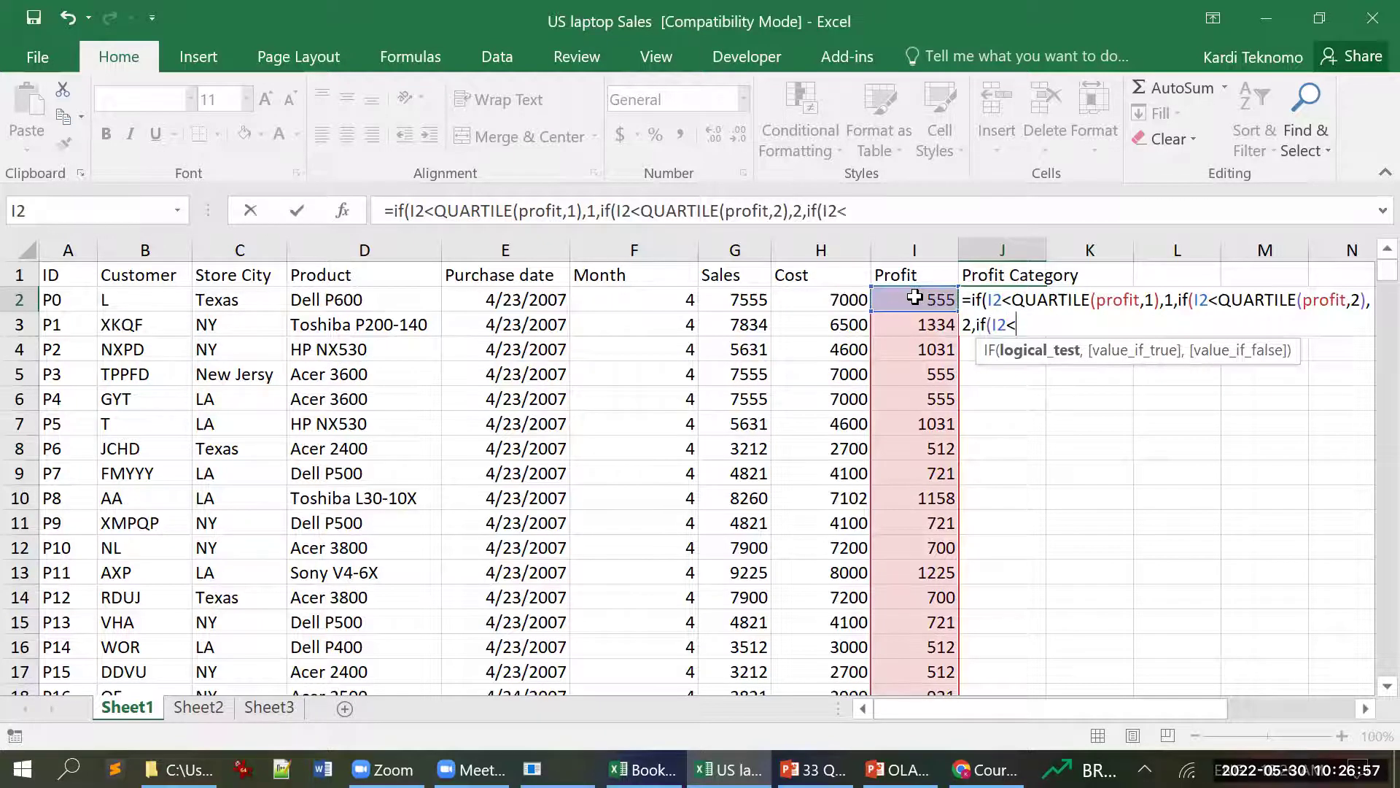
type("qu")
key("Down")
key("Down")
key("Down")
key("Tab")
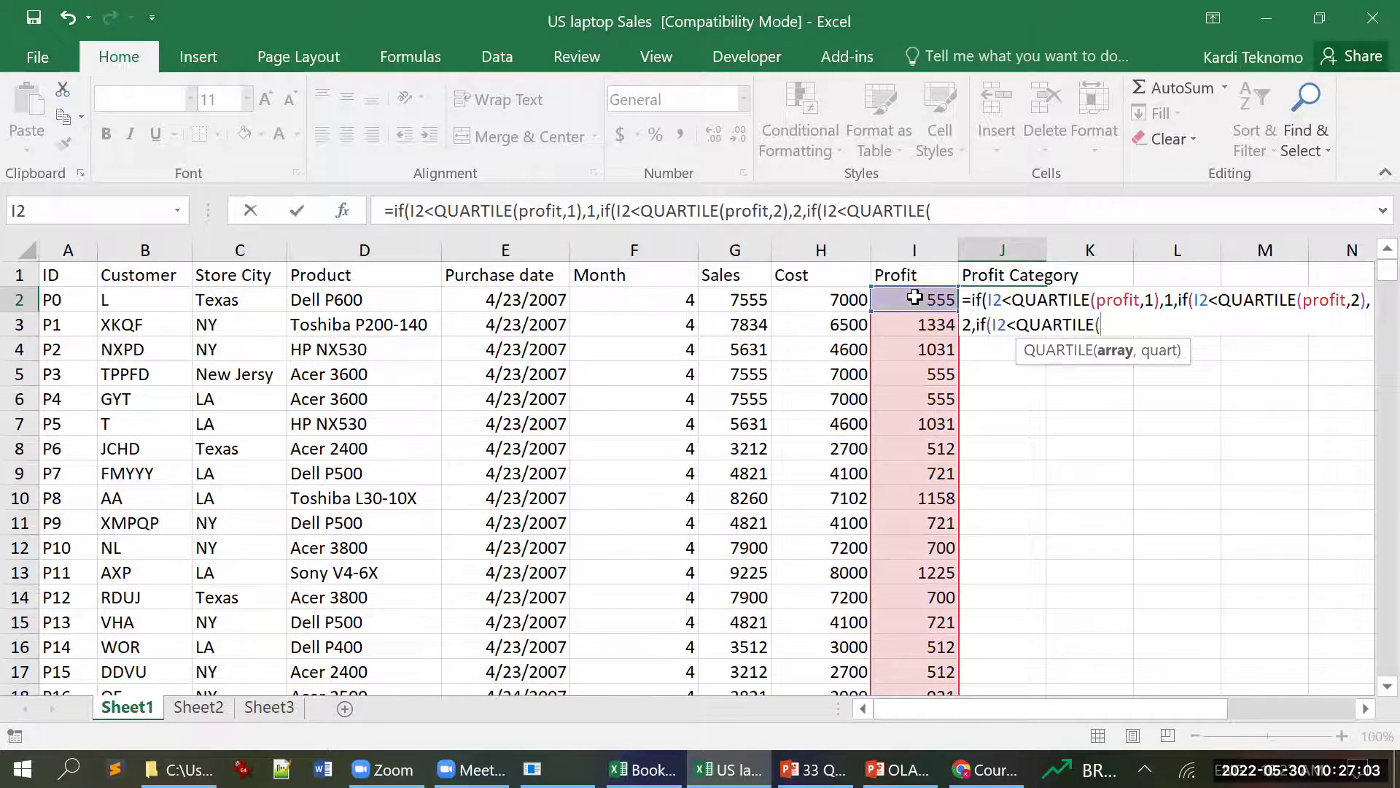
type("pro")
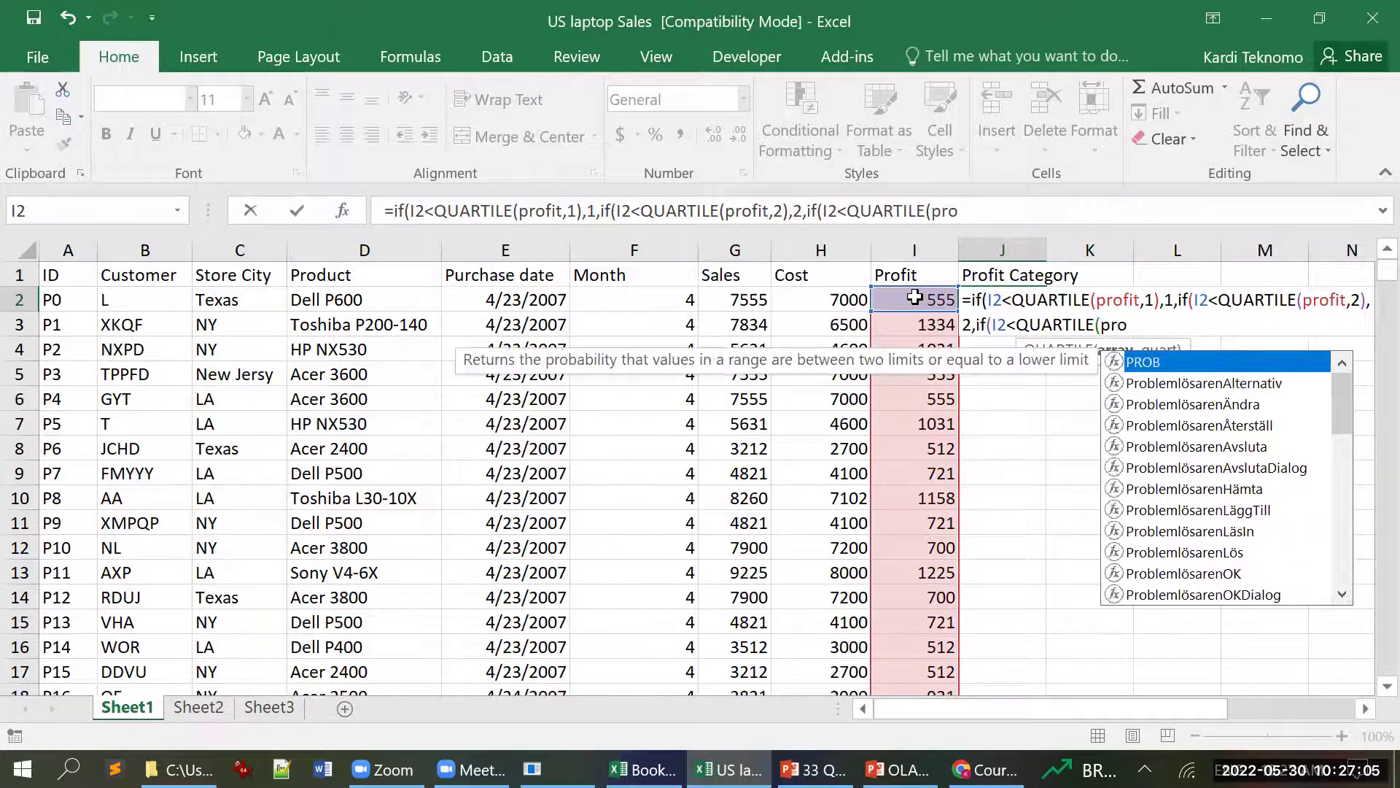
type("f")
key("Tab")
type(",3")
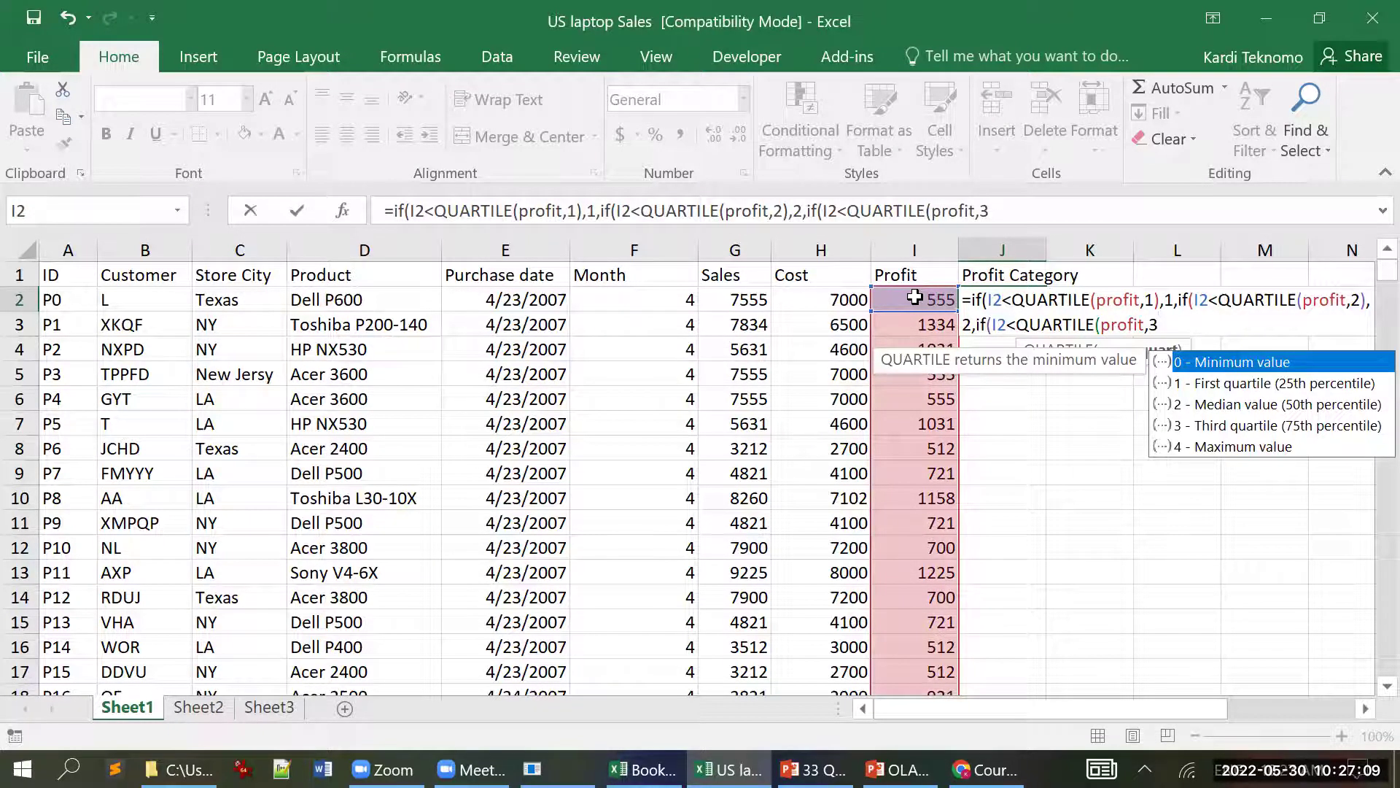
- Complete the J2 formula with results 3 and 4 for the third IF, close all three IFs and enter it
type("),3,4")
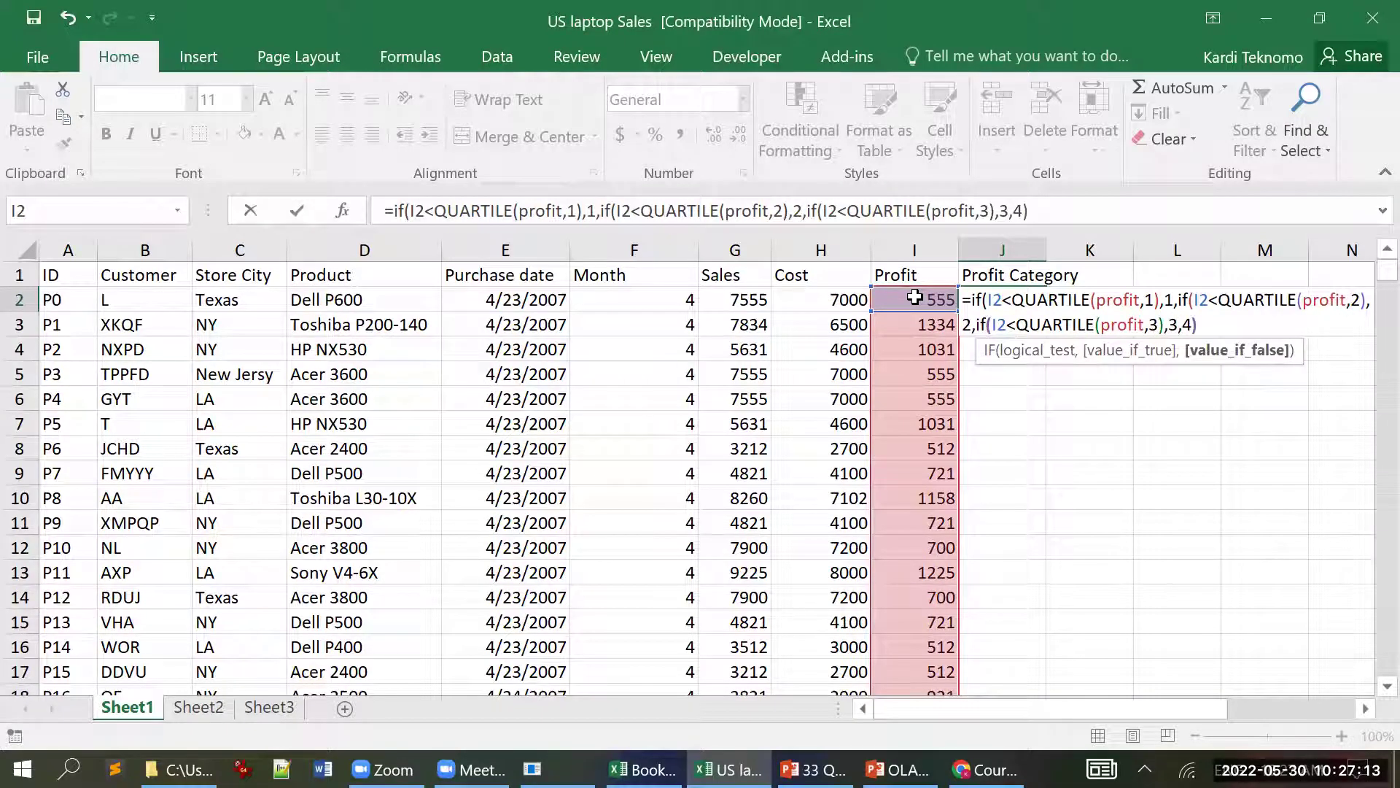
type(")")
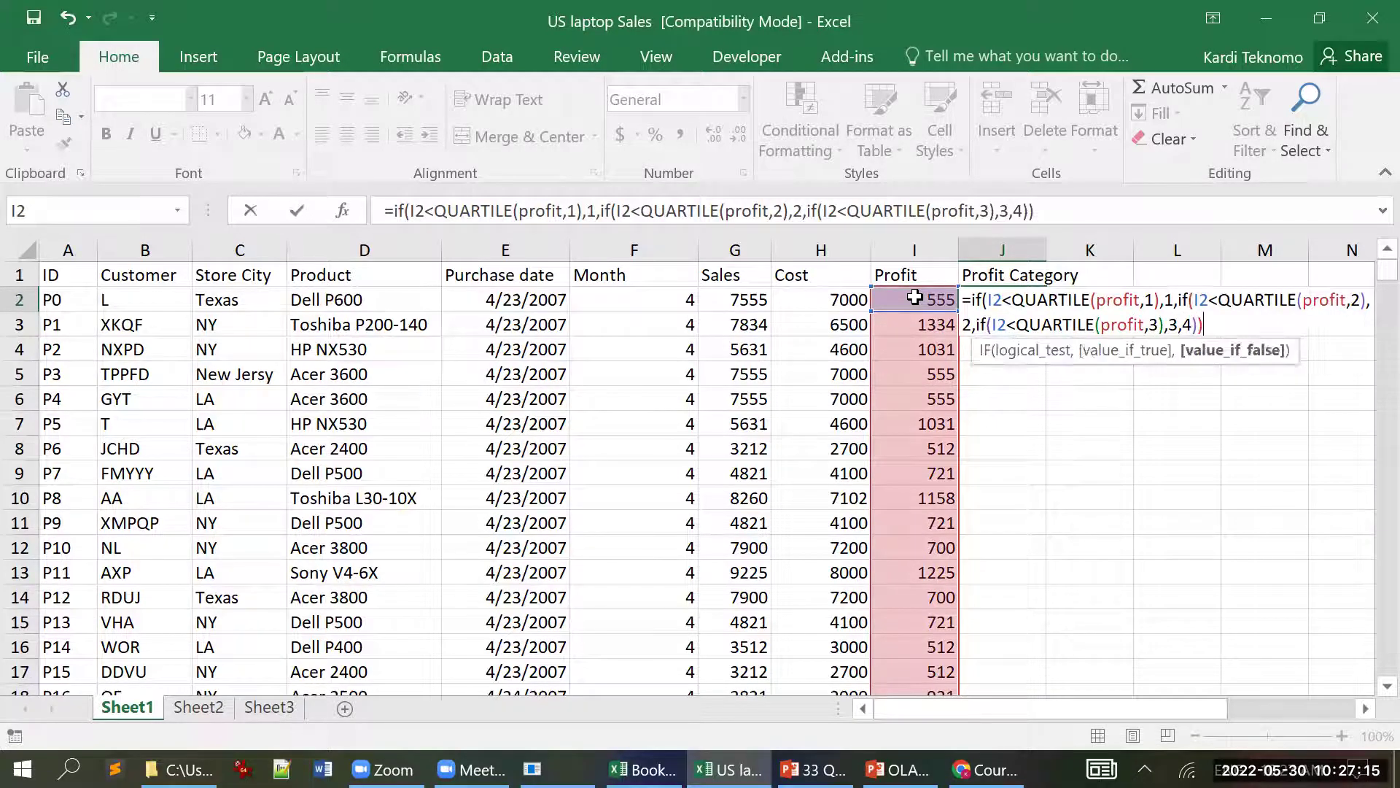
type(")")
key("Return")
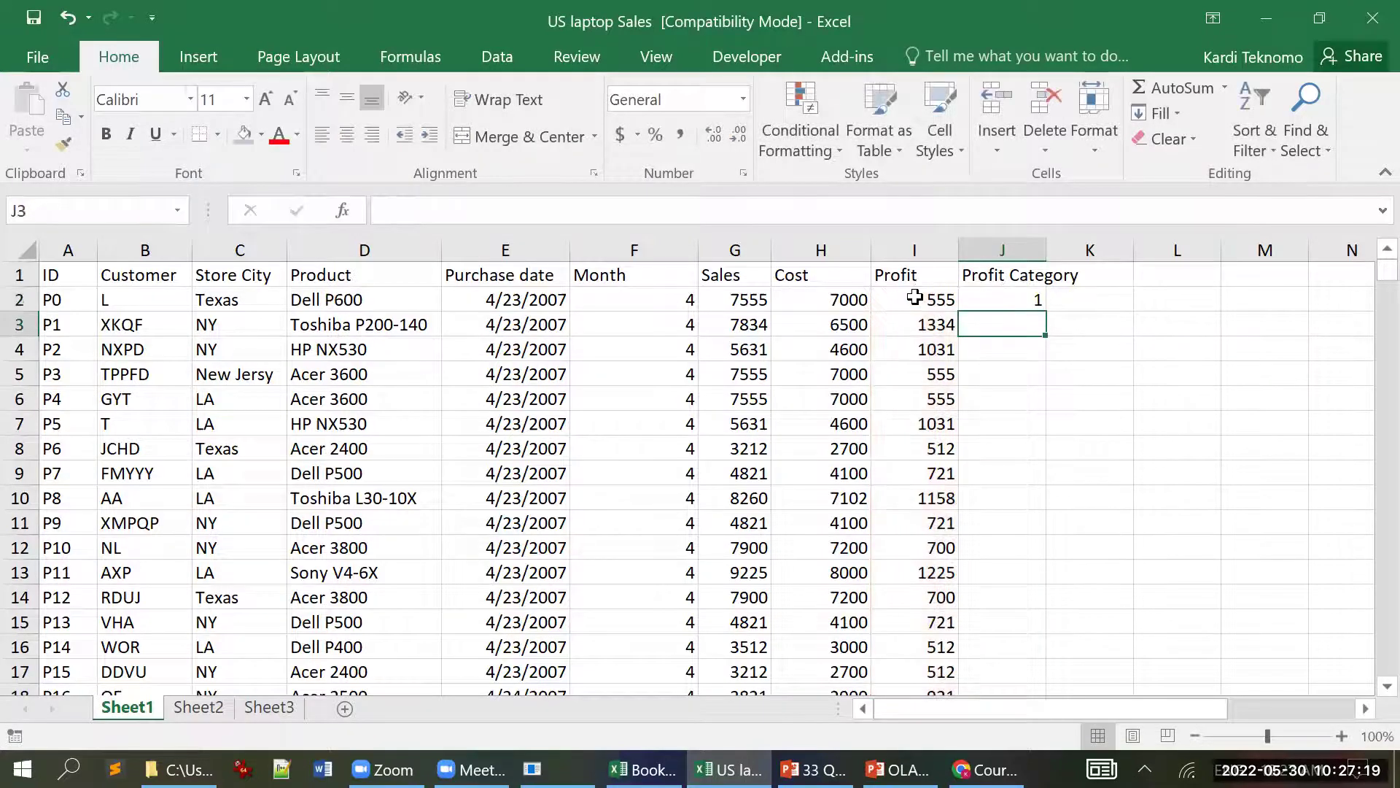
- Copy the J2 formula down the Profit Category column to J5001 and check the filled results
key("Return")
key("Up")
key("Up")
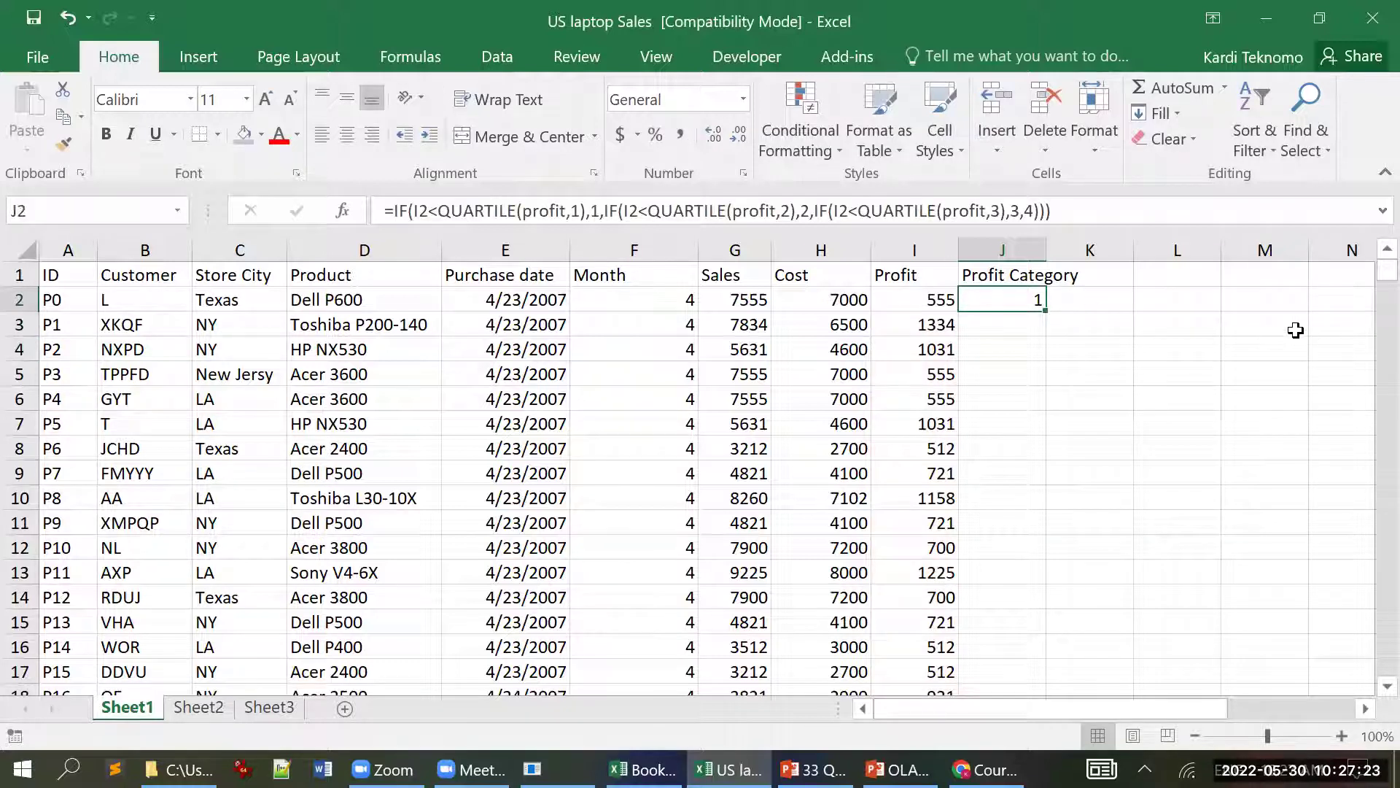
key("ctrl+c")
key("Left")
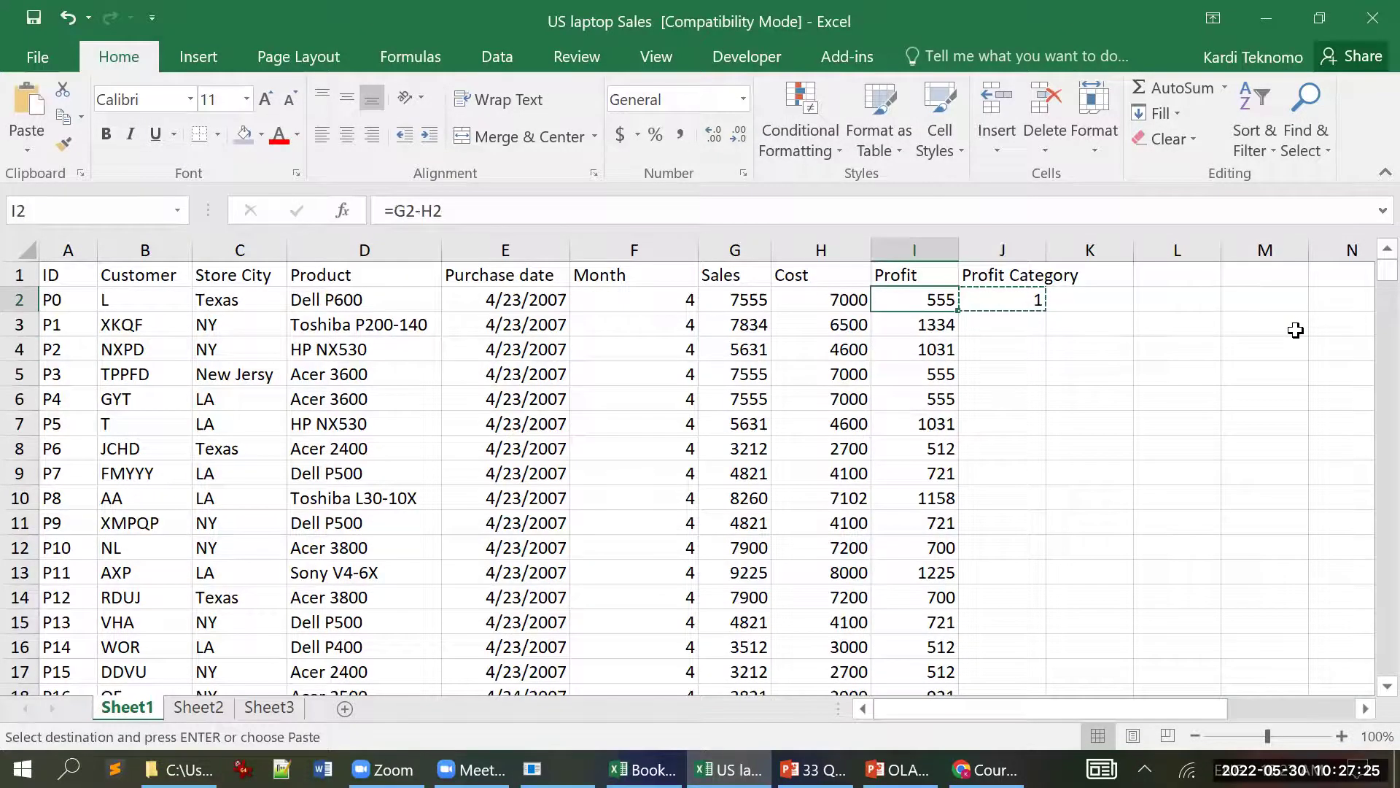
key("ctrl+Down")
key("Right")
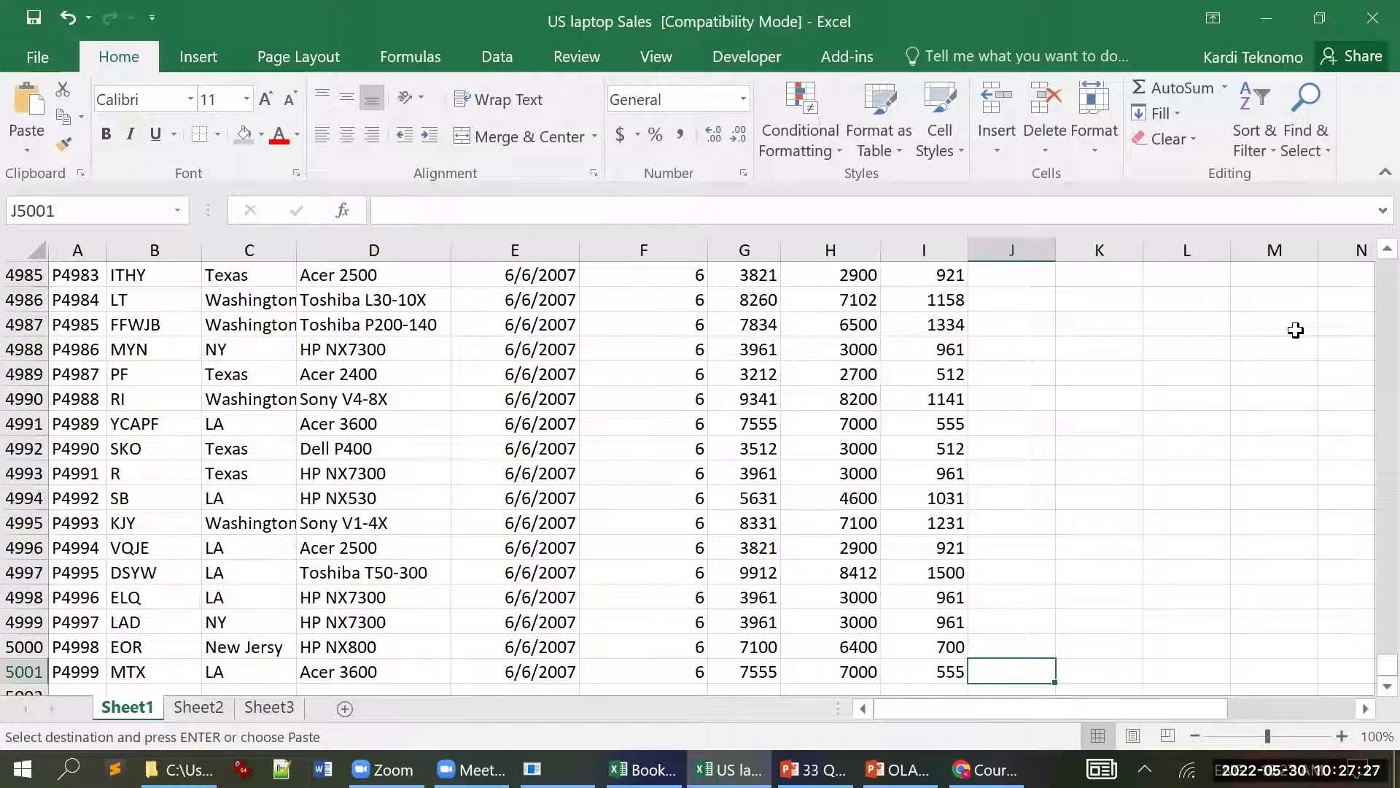
key("ctrl+shift+Up")
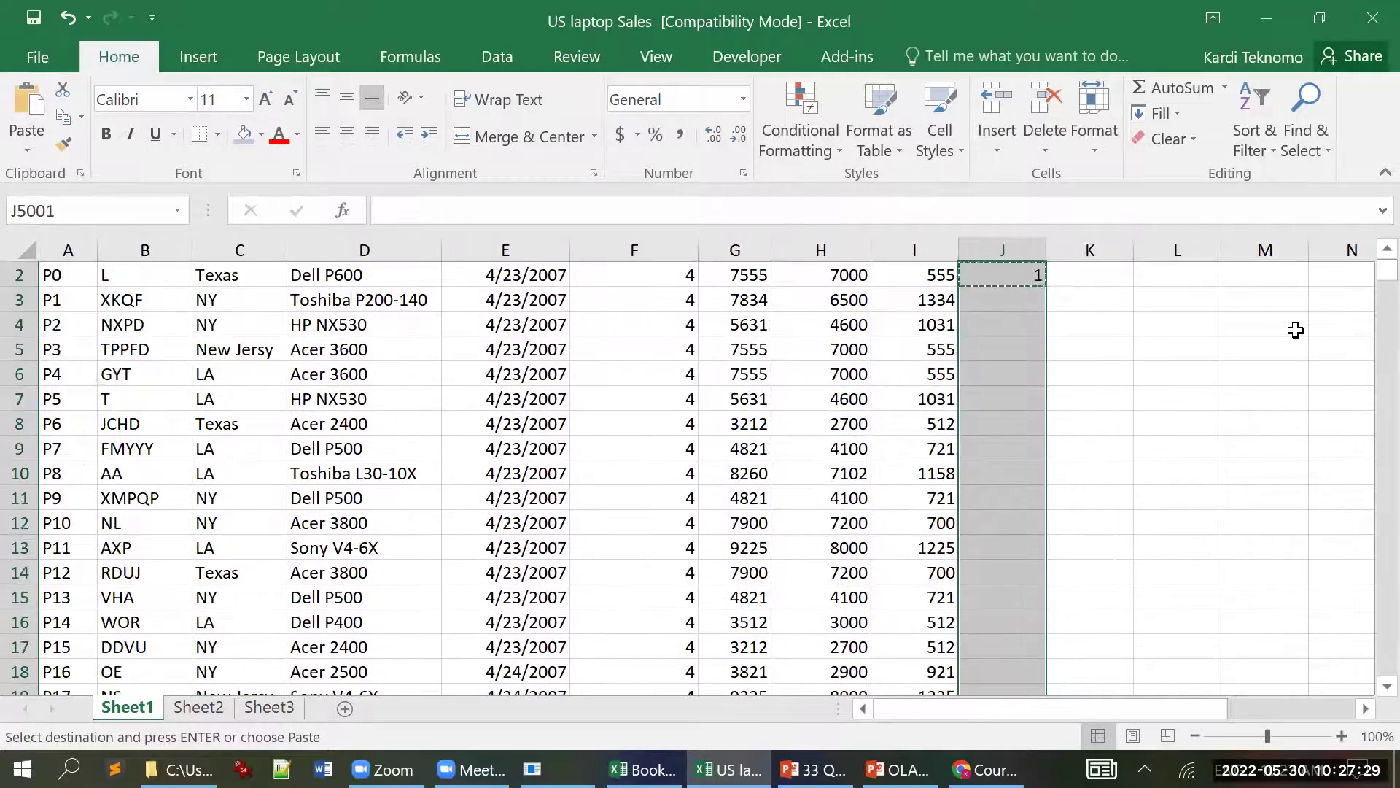
key("Return")
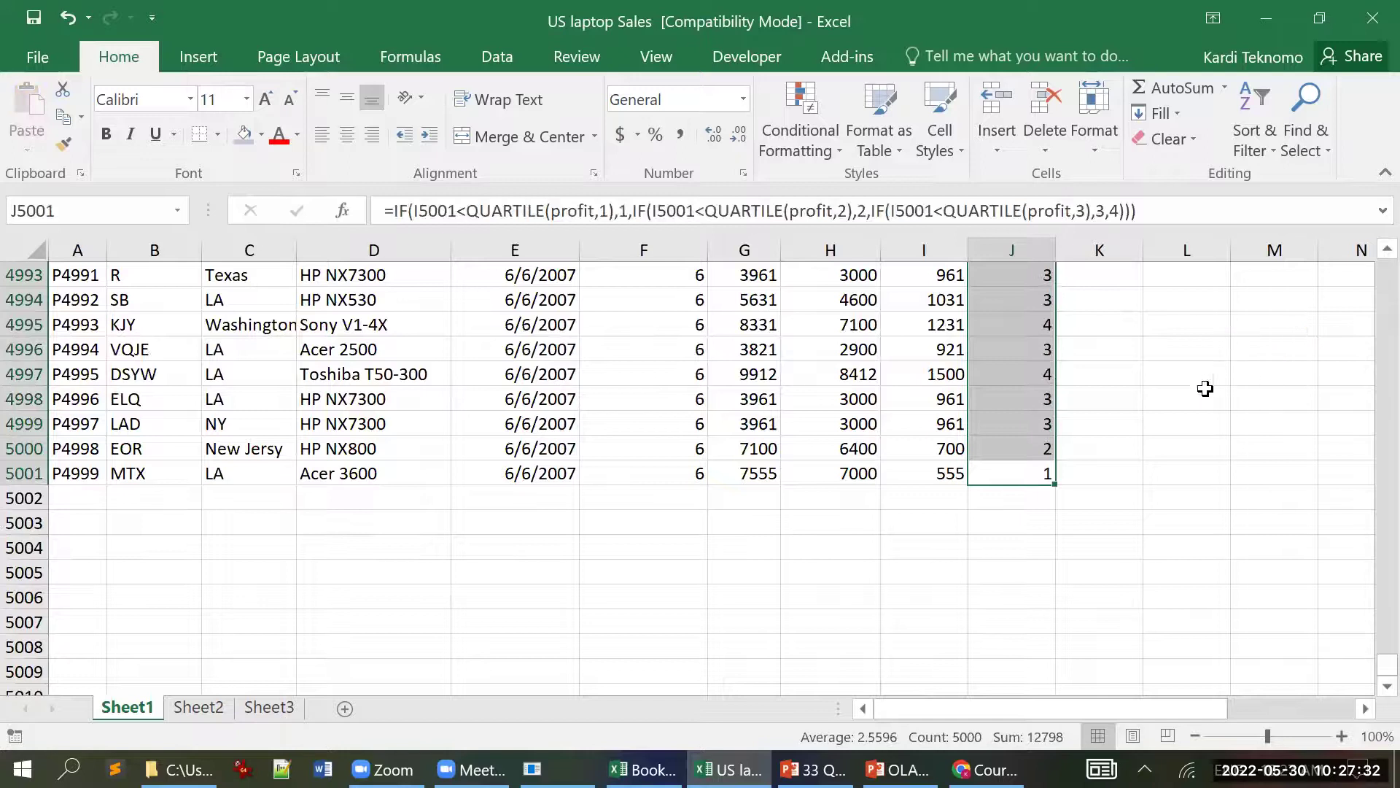
left_click(1194, 389)
scroll(1291, 423, "up", 8)
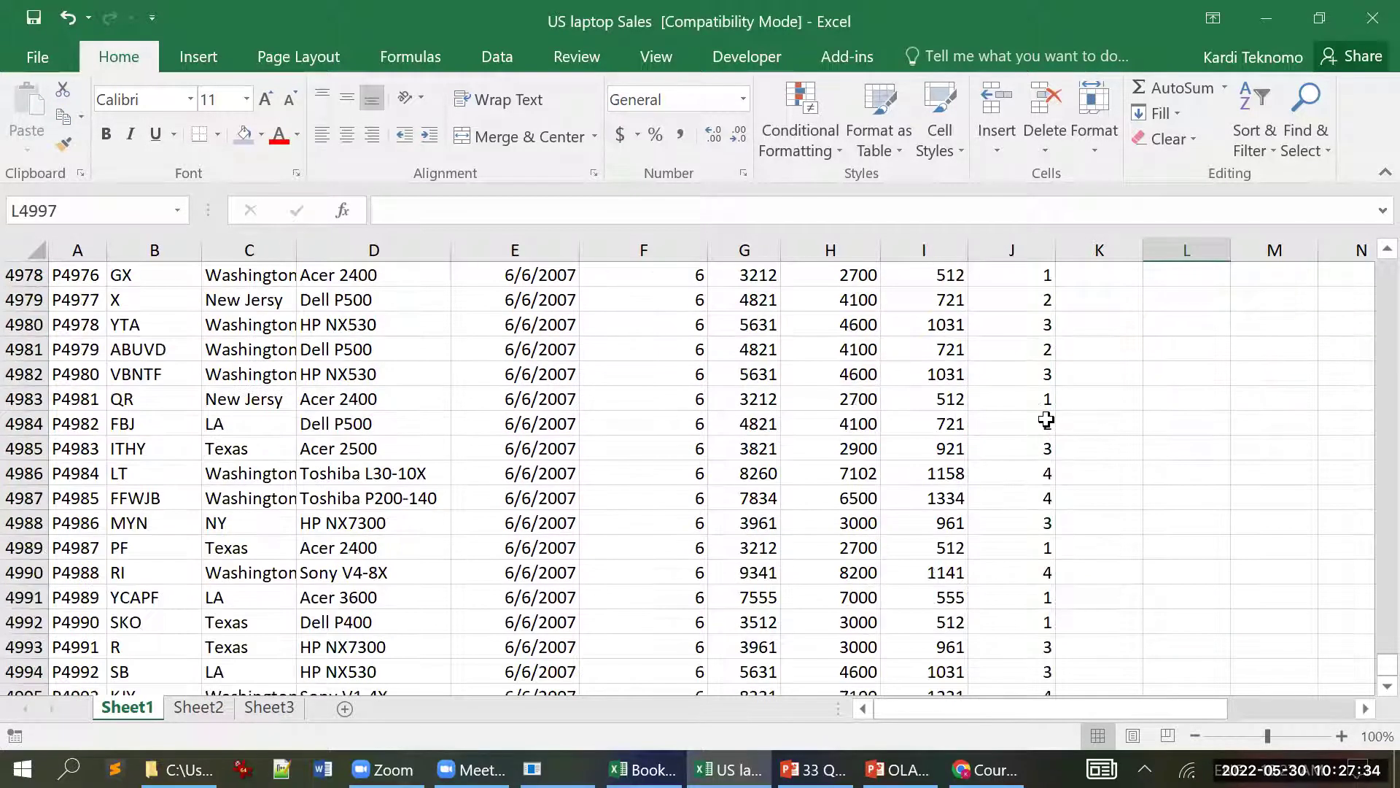
left_click_drag(1386, 664, 1379, 268)
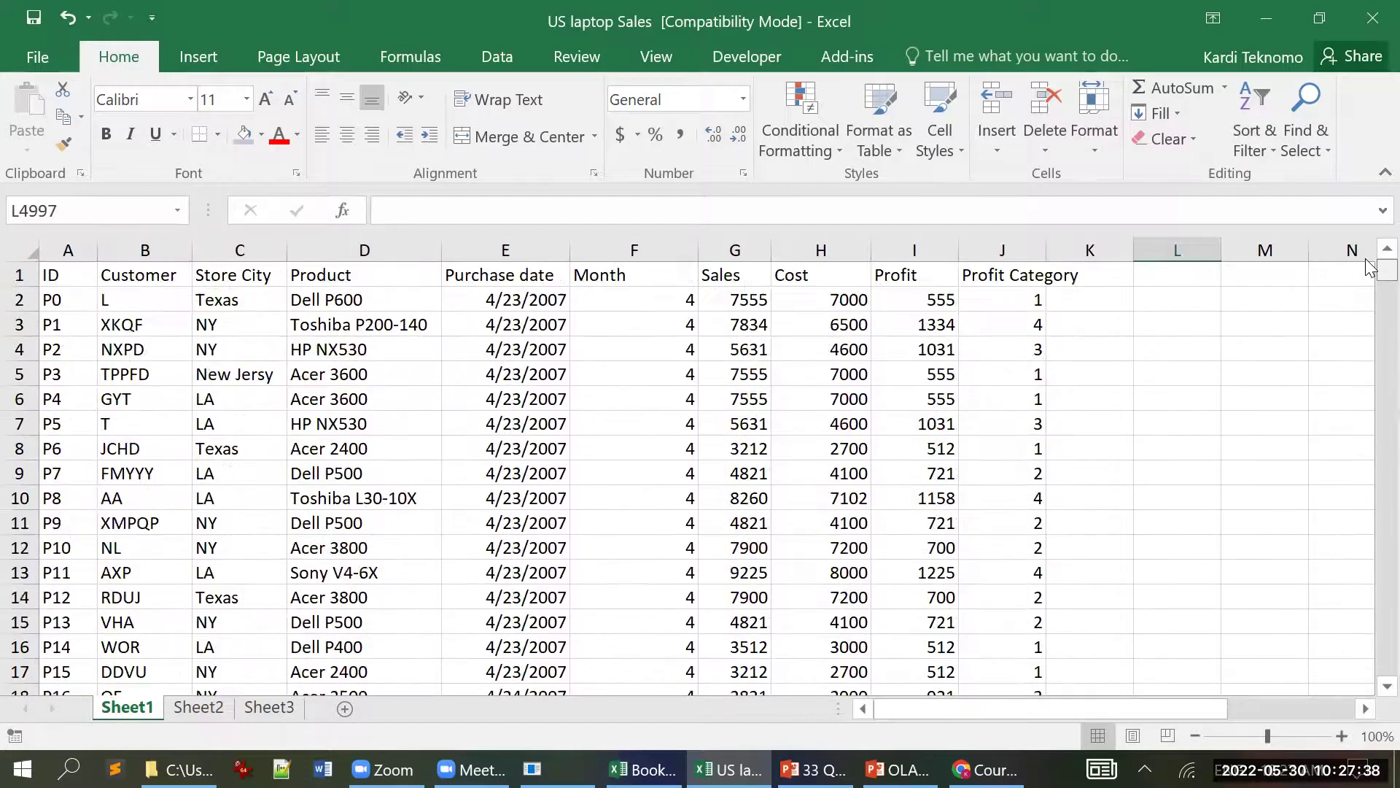
left_click(998, 324)
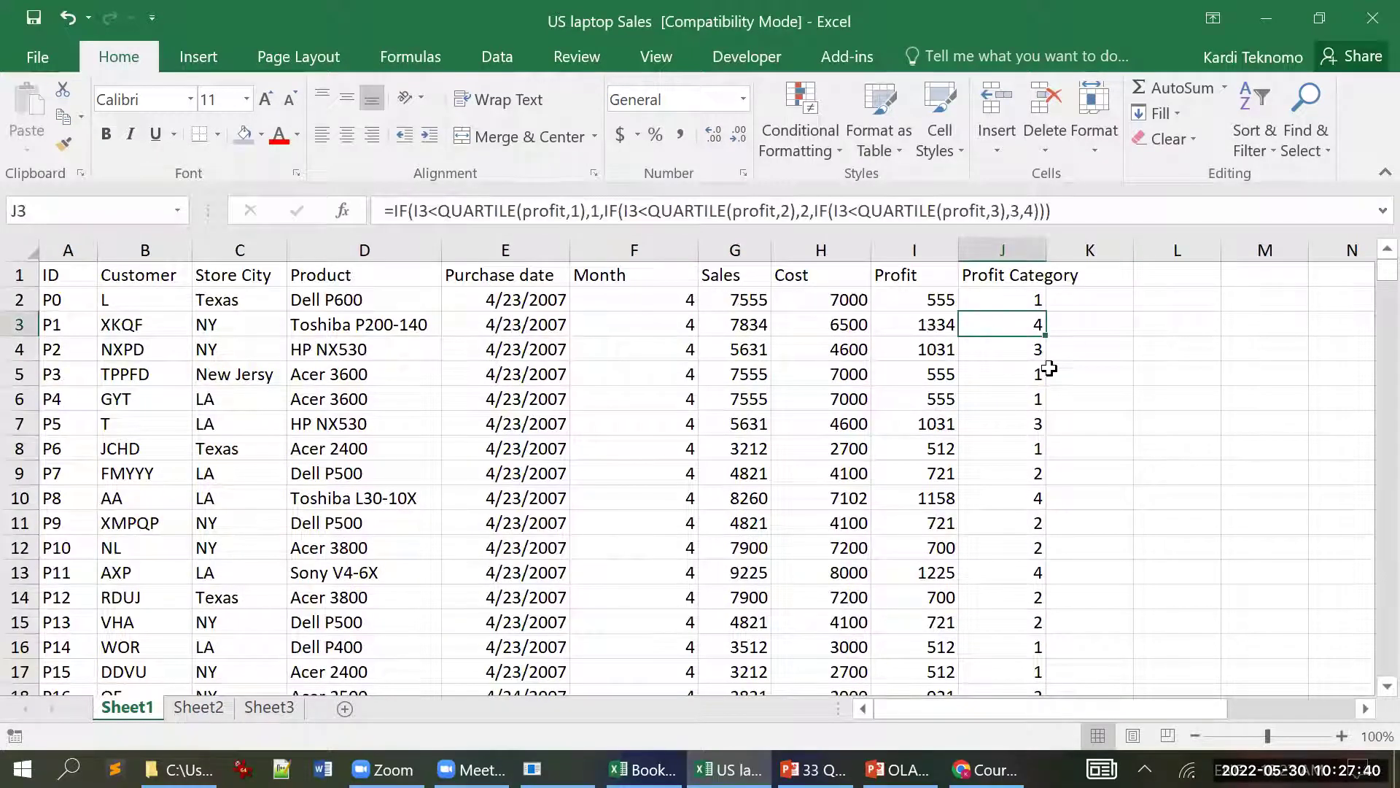
scroll(1043, 364, "down", 6)
scroll(1035, 372, "up", 6)
- Save the workbook under the new name US laptop Sales_Analyzed in the current Excel folder
left_click(45, 60)
left_click(66, 328)
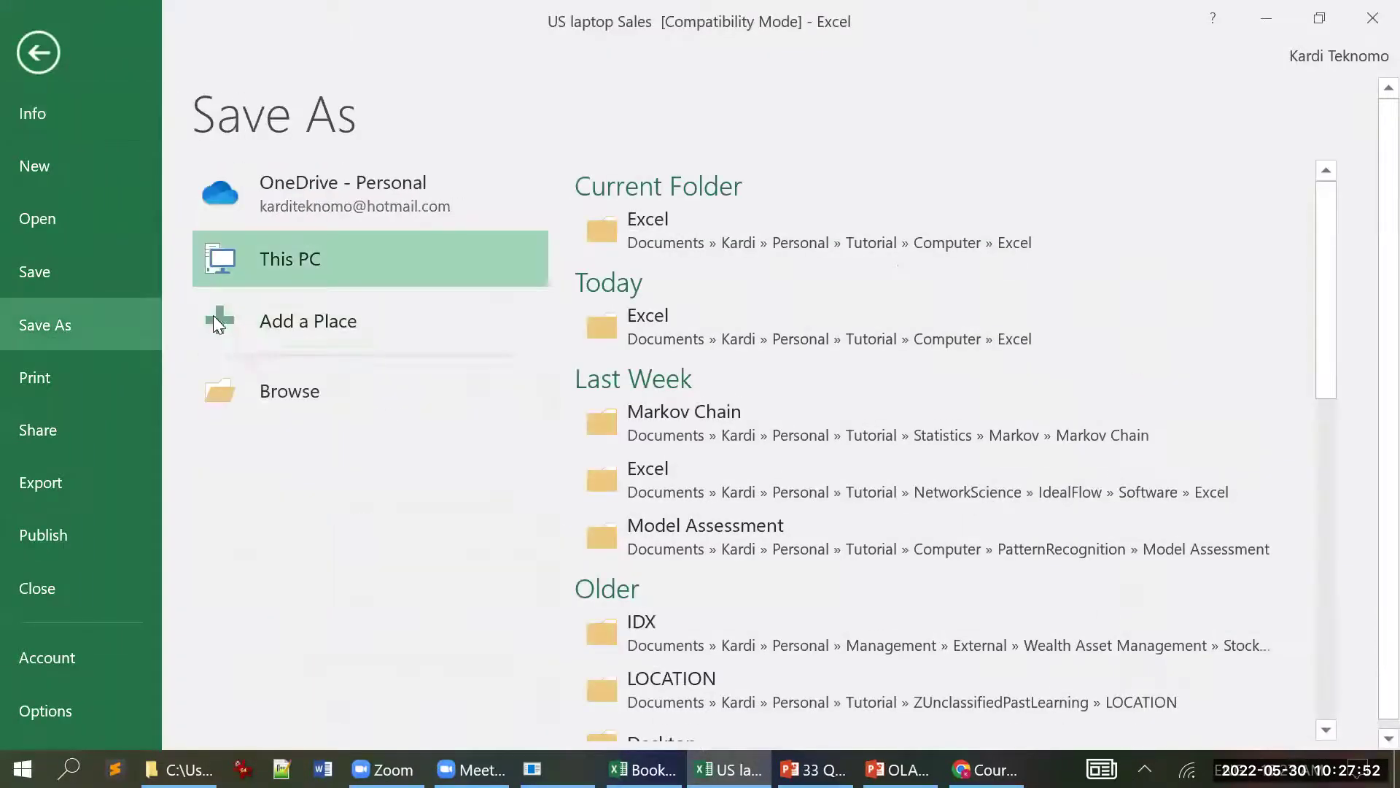
left_click(665, 238)
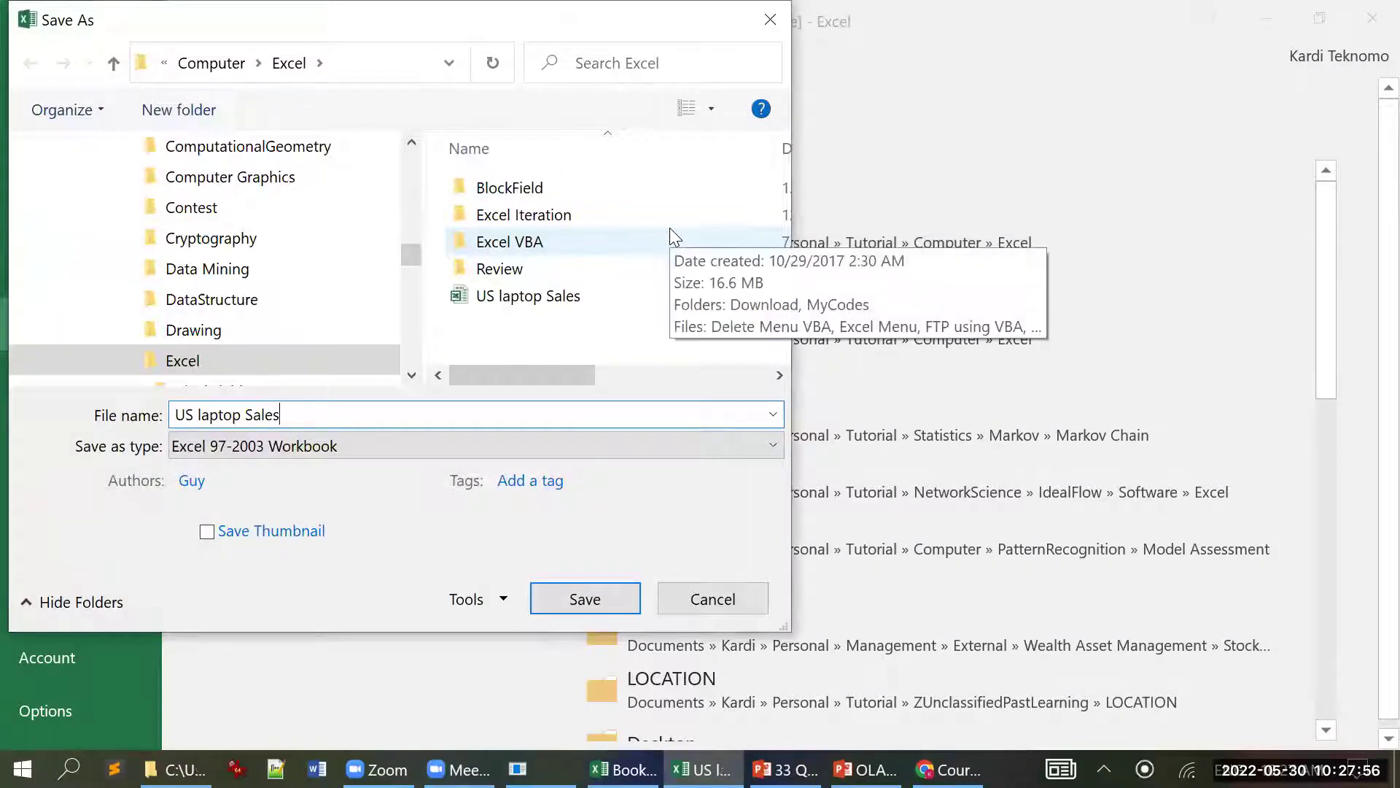
type("_Analyzed")
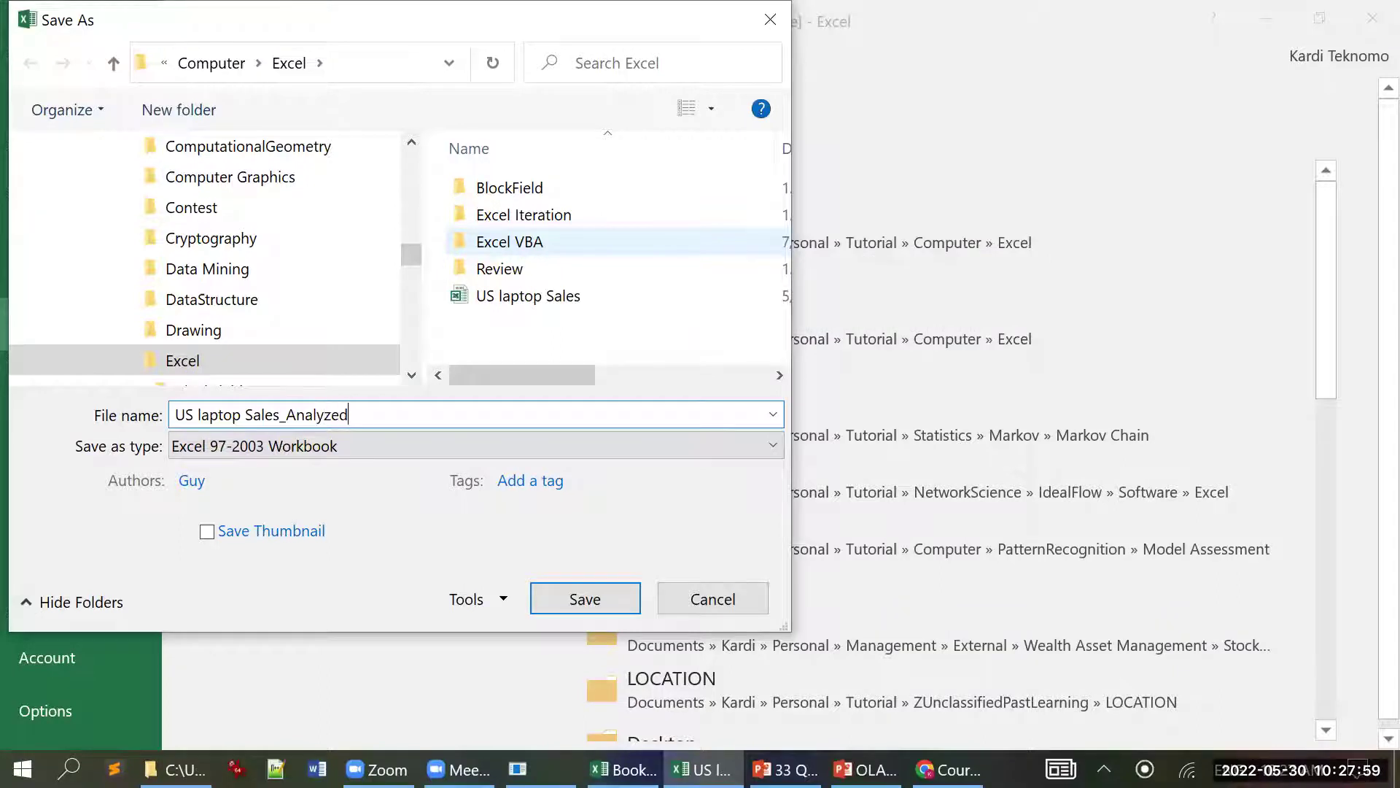
key("Return")
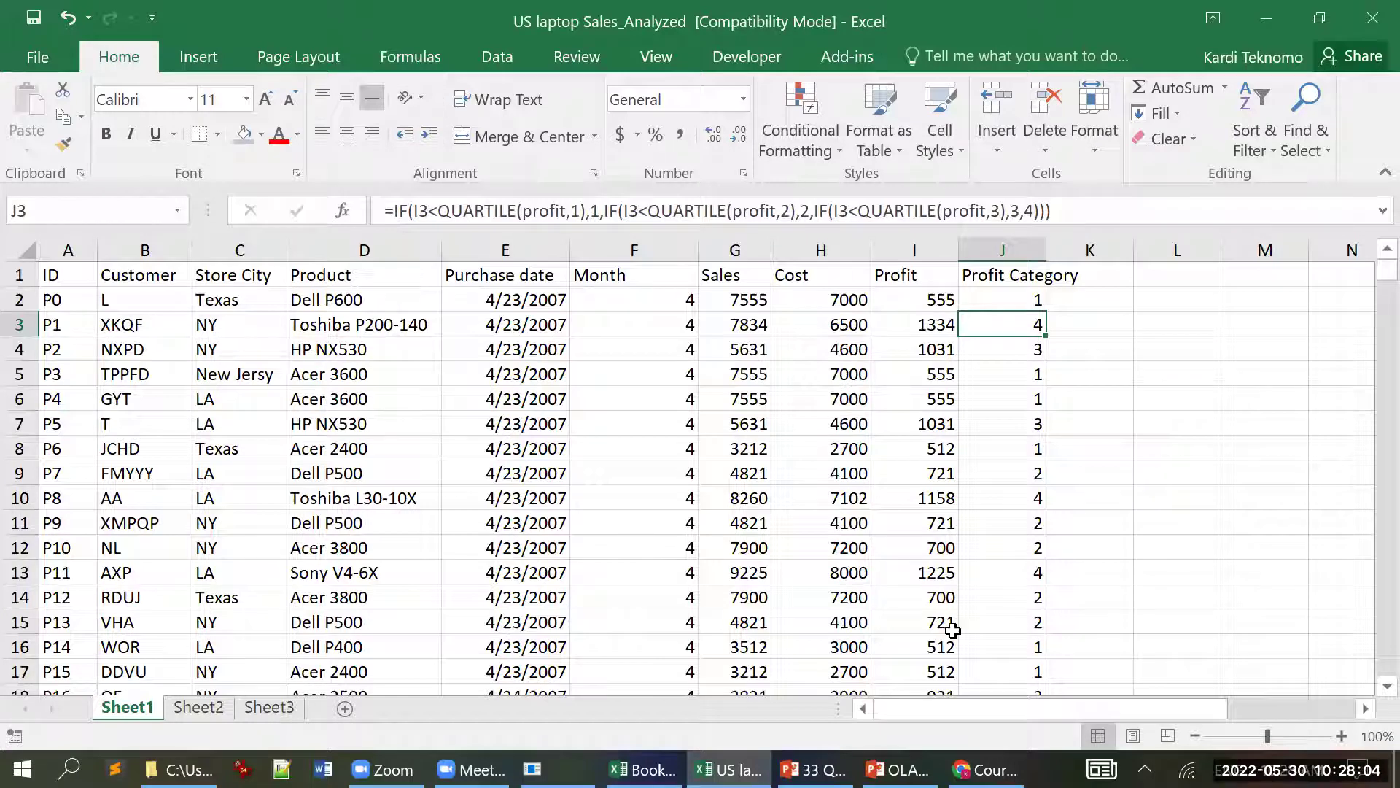
left_click(621, 274)
left_click(893, 274)
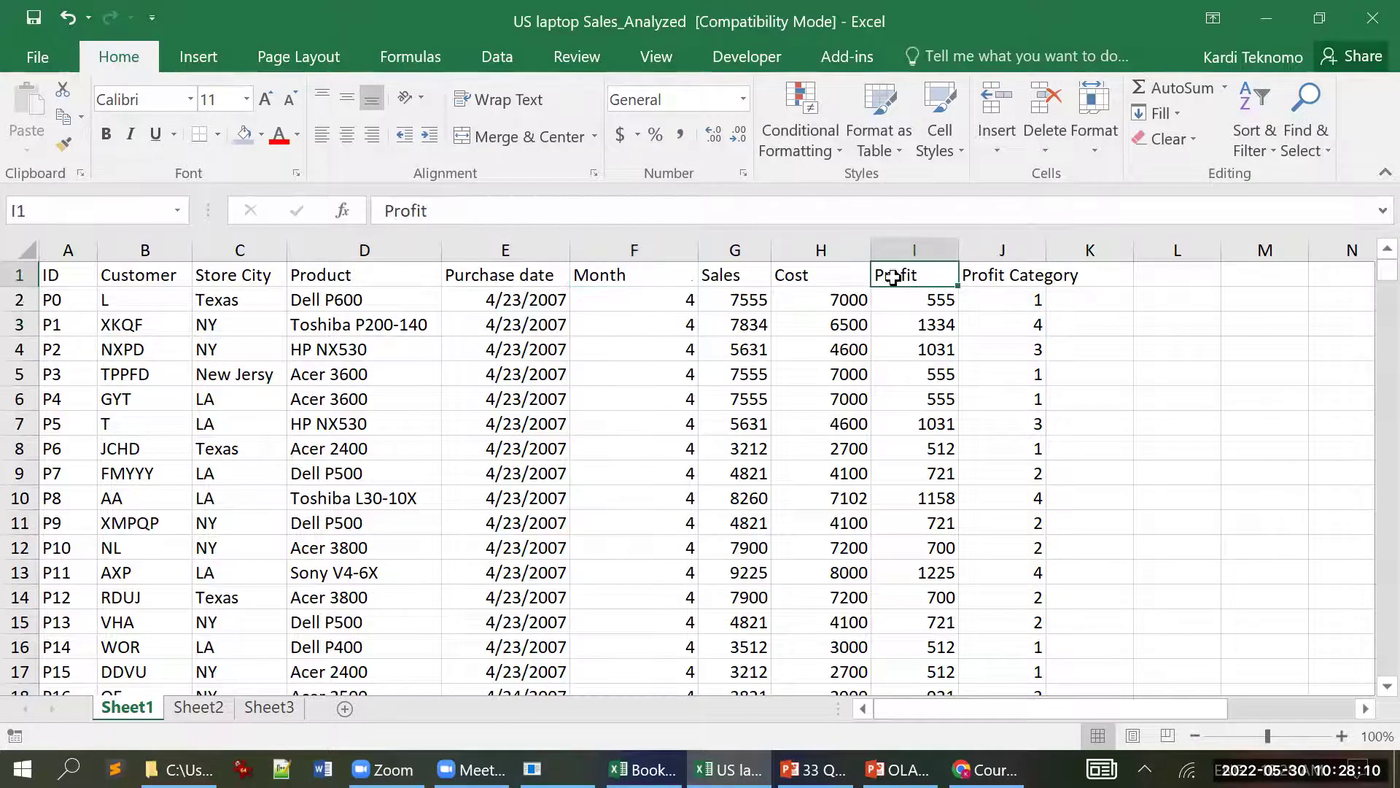
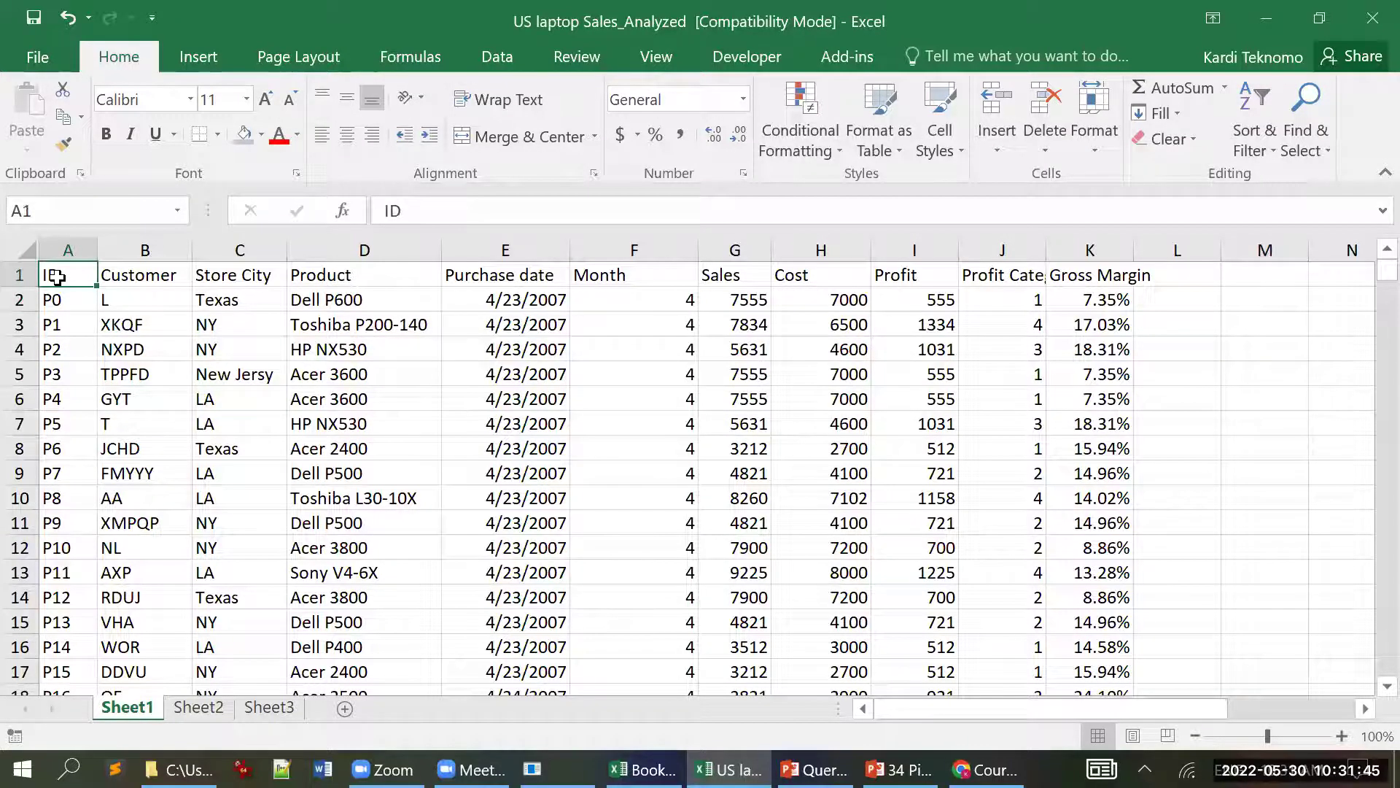
- Create a PivotTable from Sheet1!$A$1:$K$5001 on a new worksheet
left_click(201, 56)
left_click(38, 109)
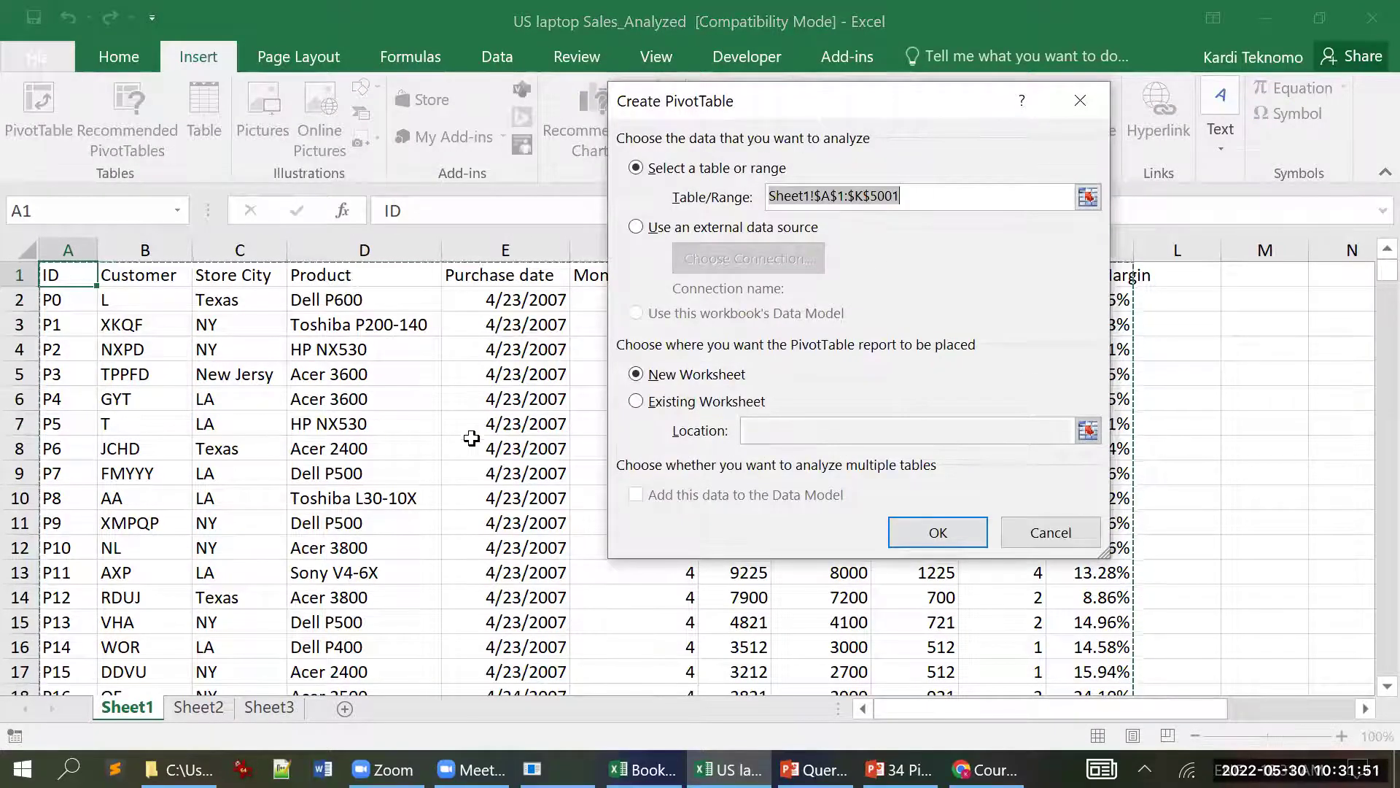
left_click(937, 526)
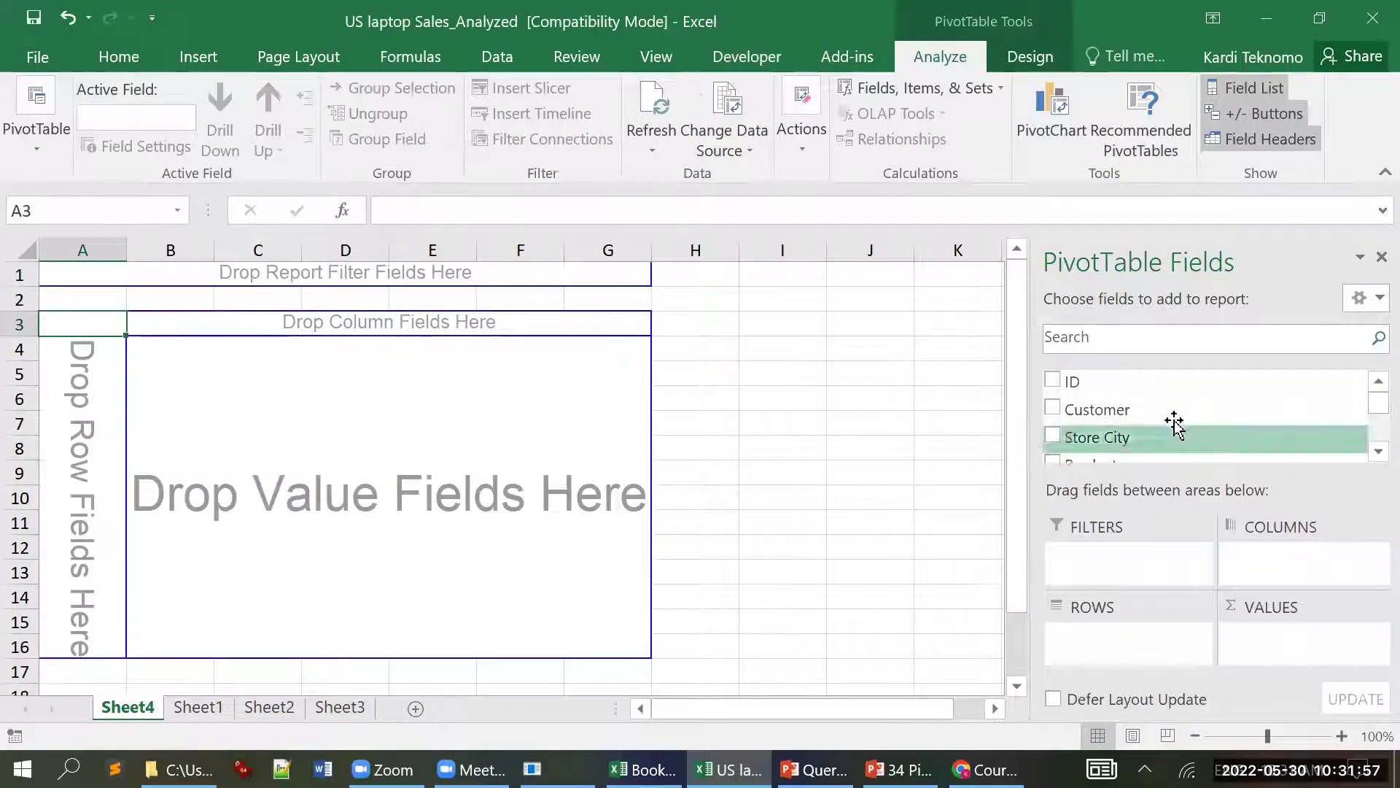
- Add the Product field to the PivotTable's rows
scroll(1248, 413, "down", 1)
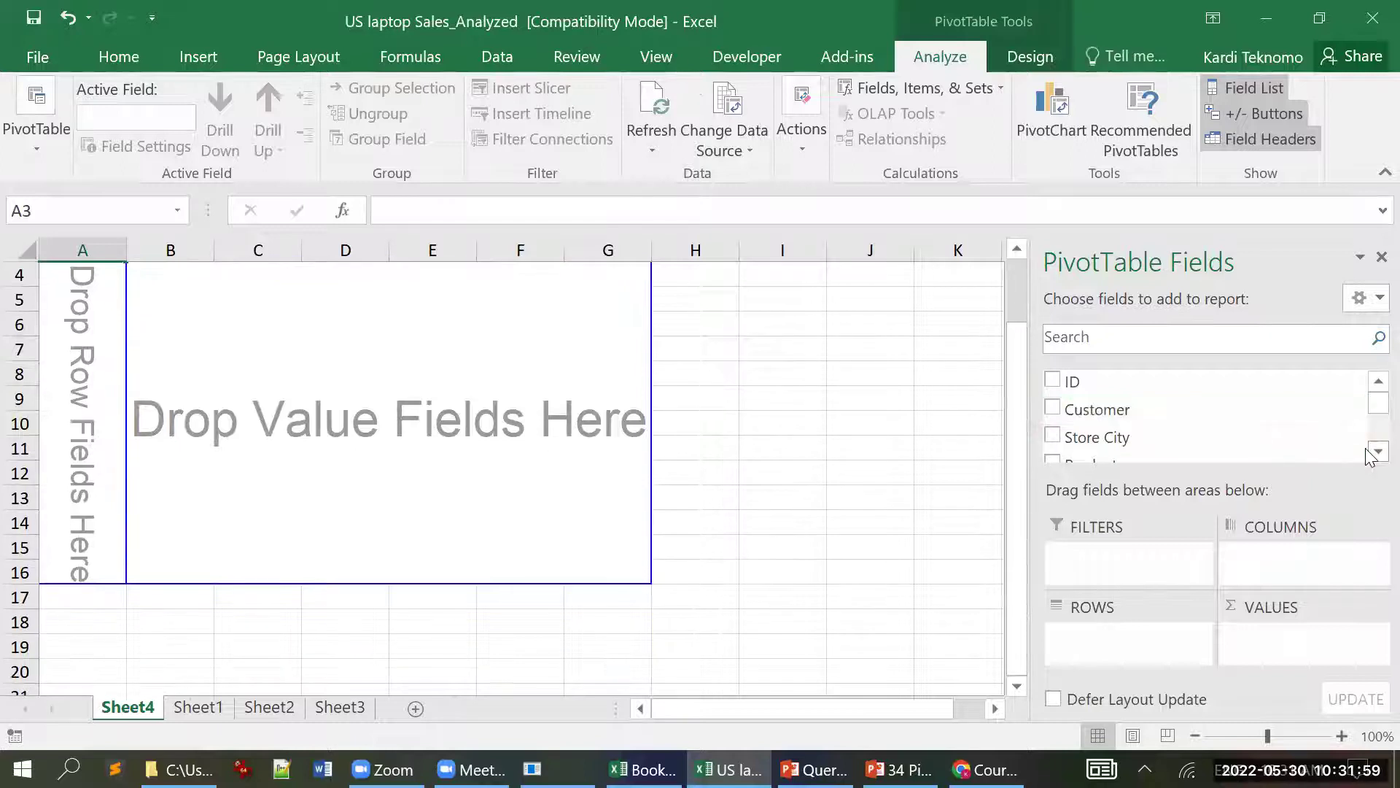
left_click(1378, 452)
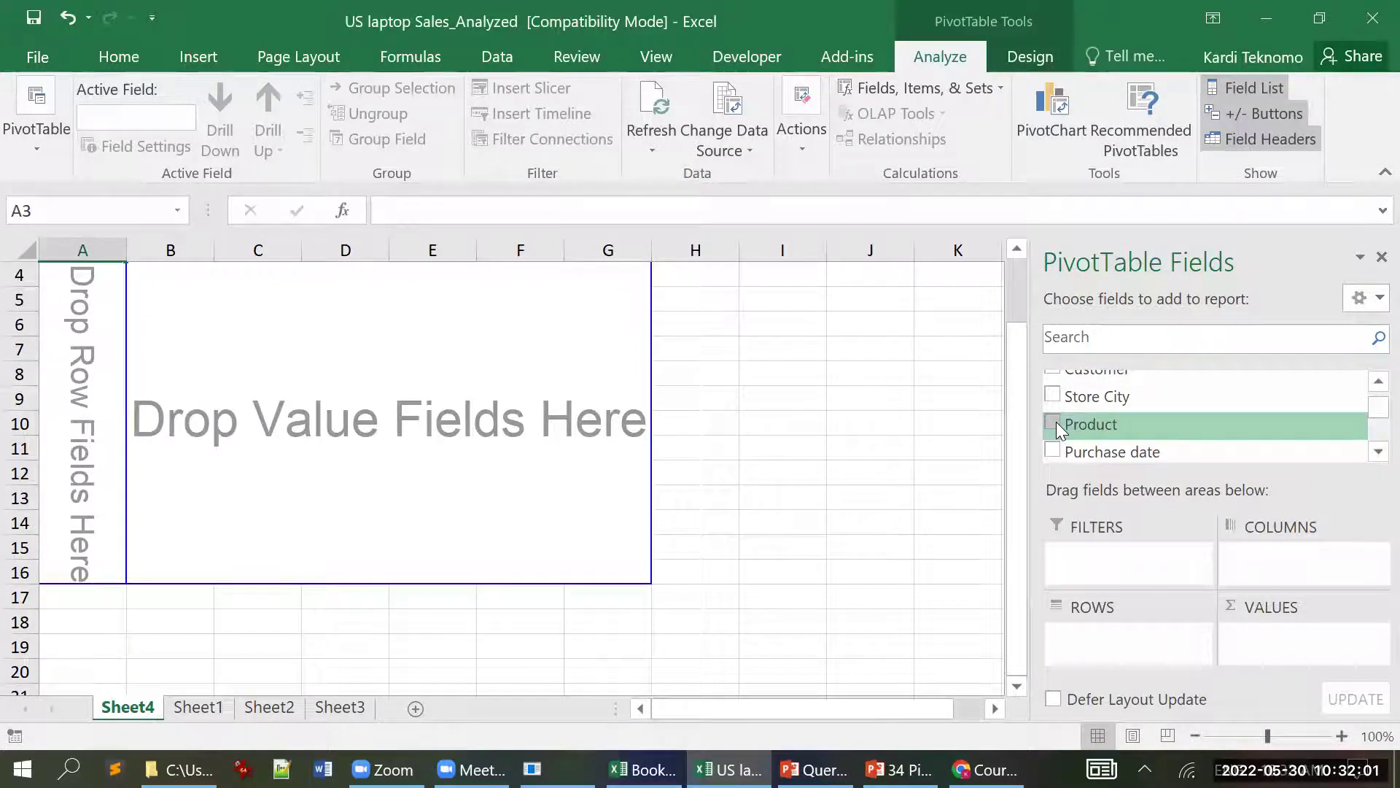
left_click_drag(1058, 429, 93, 404)
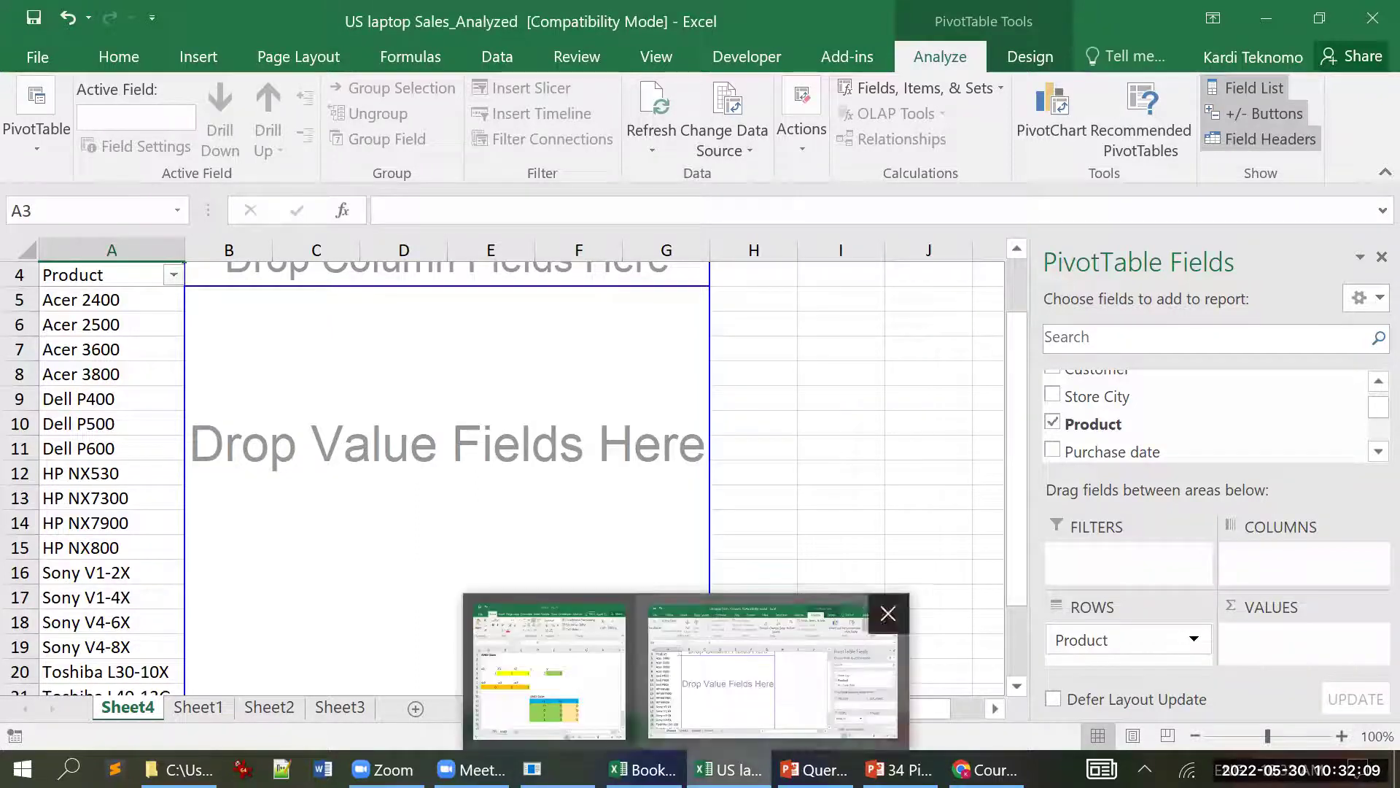
- Consult the units-sold slide in the 34 Pivot Table presentation in PowerPoint, and add Sales to the PivotTable's values in Excel
left_click(814, 770)
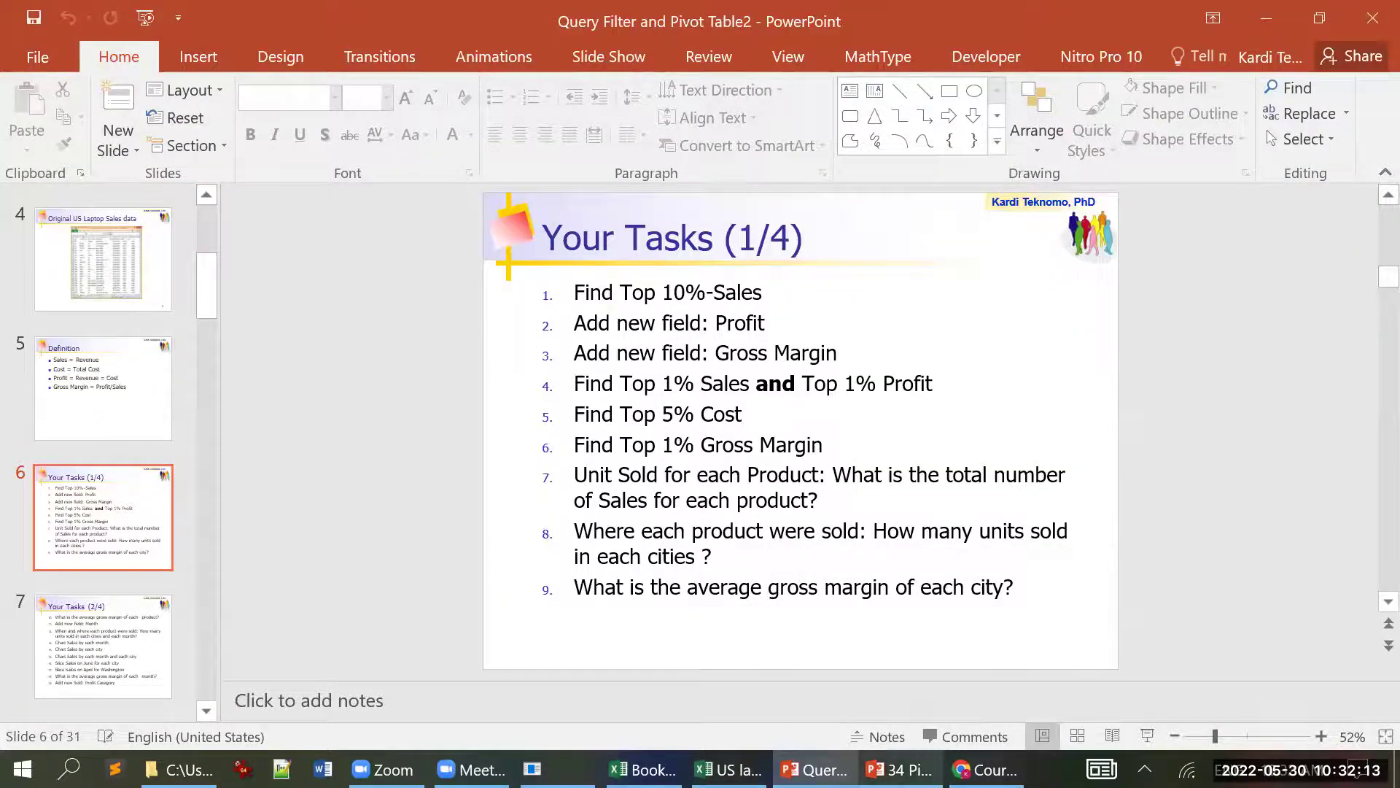
left_click(899, 770)
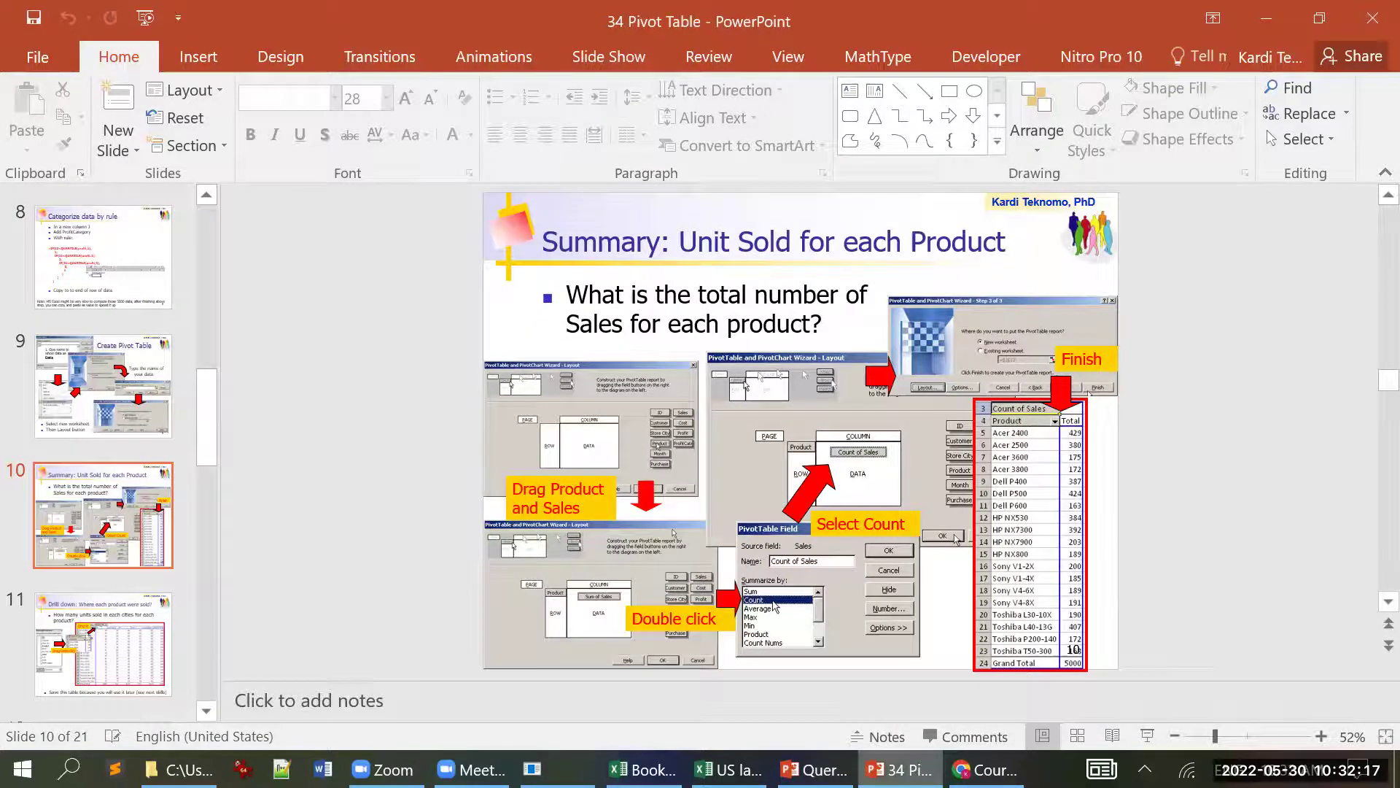
mouse_move(899, 769)
left_click(730, 770)
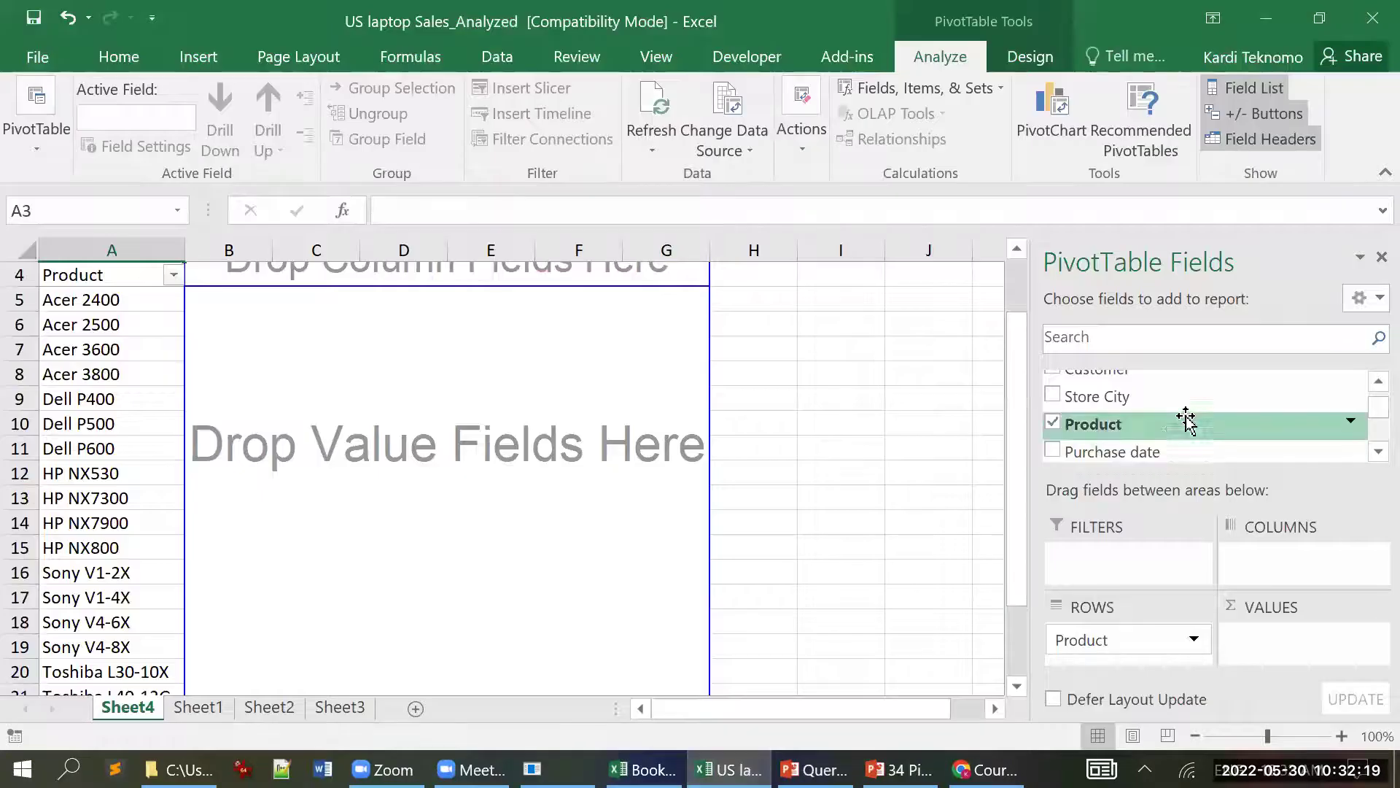
scroll(1175, 431, "down", 1)
left_click(1370, 452)
left_click(1370, 453)
left_click(1368, 454)
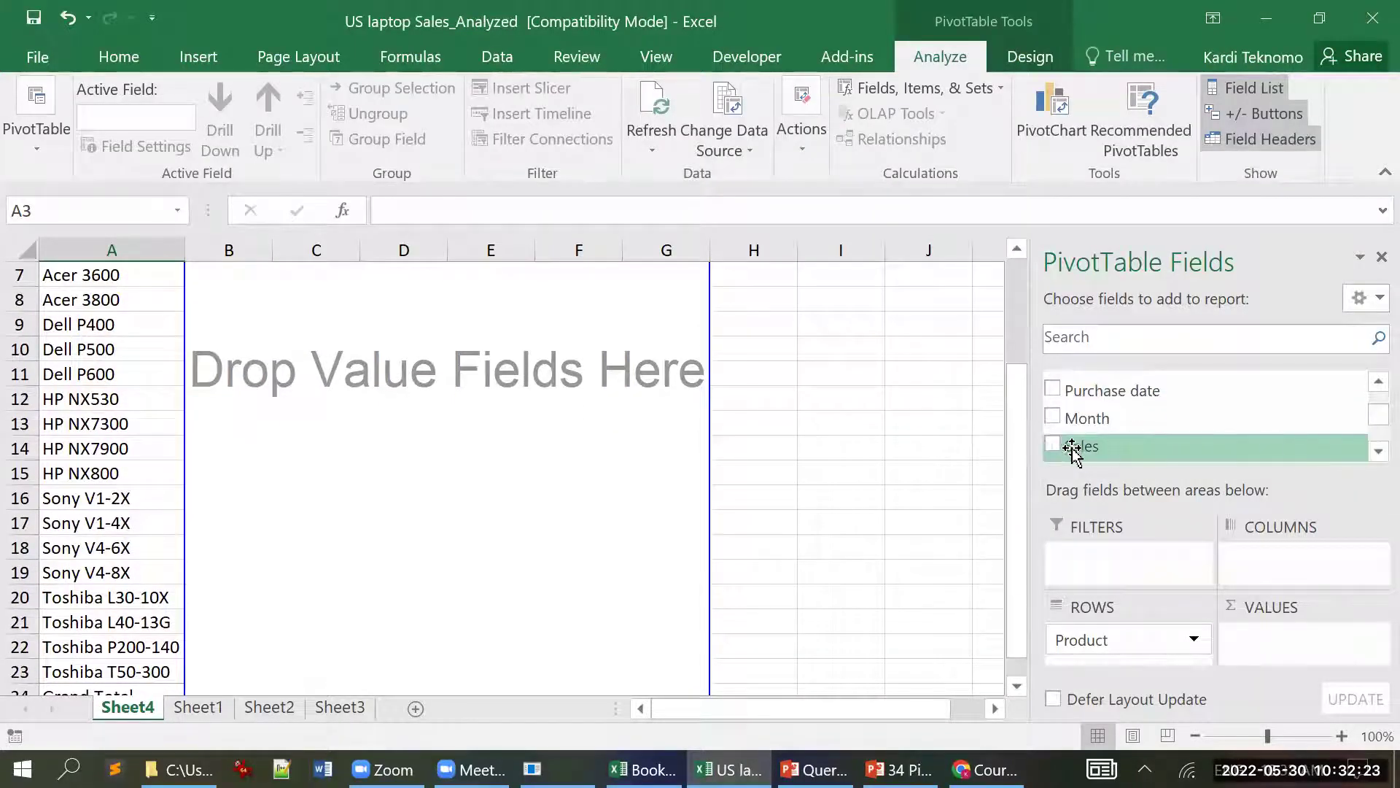
left_click_drag(1055, 451, 429, 406)
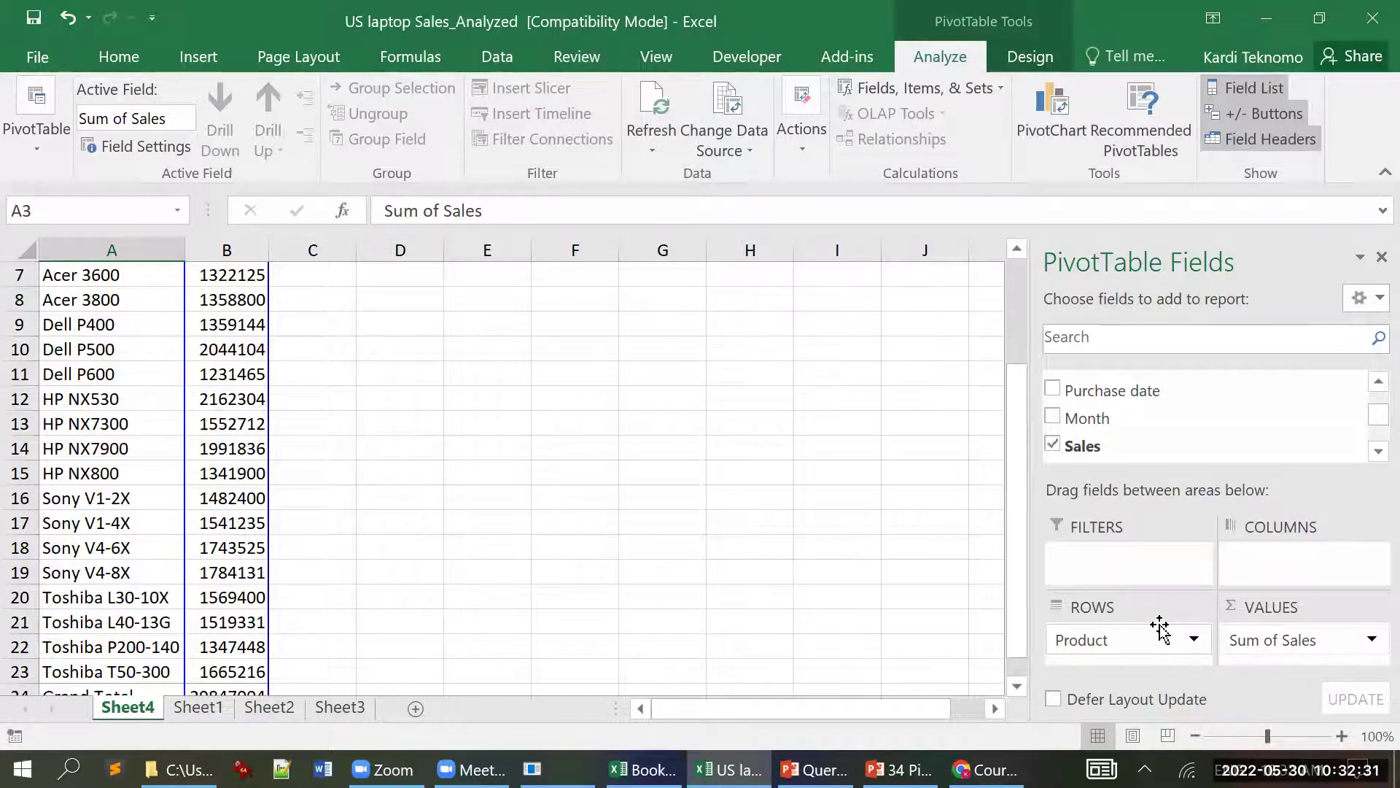
- Summarize the Sales value field by Count instead of Sum
left_click(1298, 639)
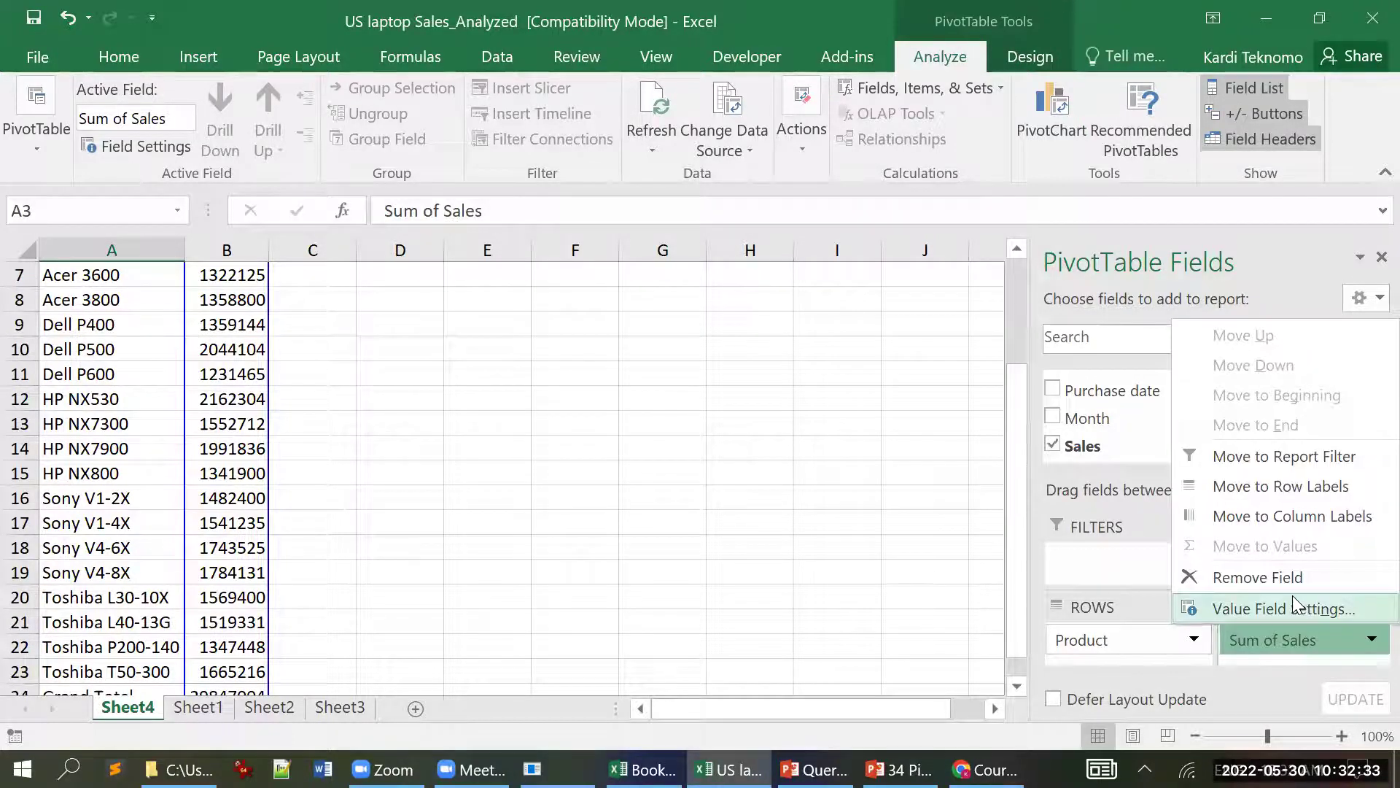
left_click(1293, 609)
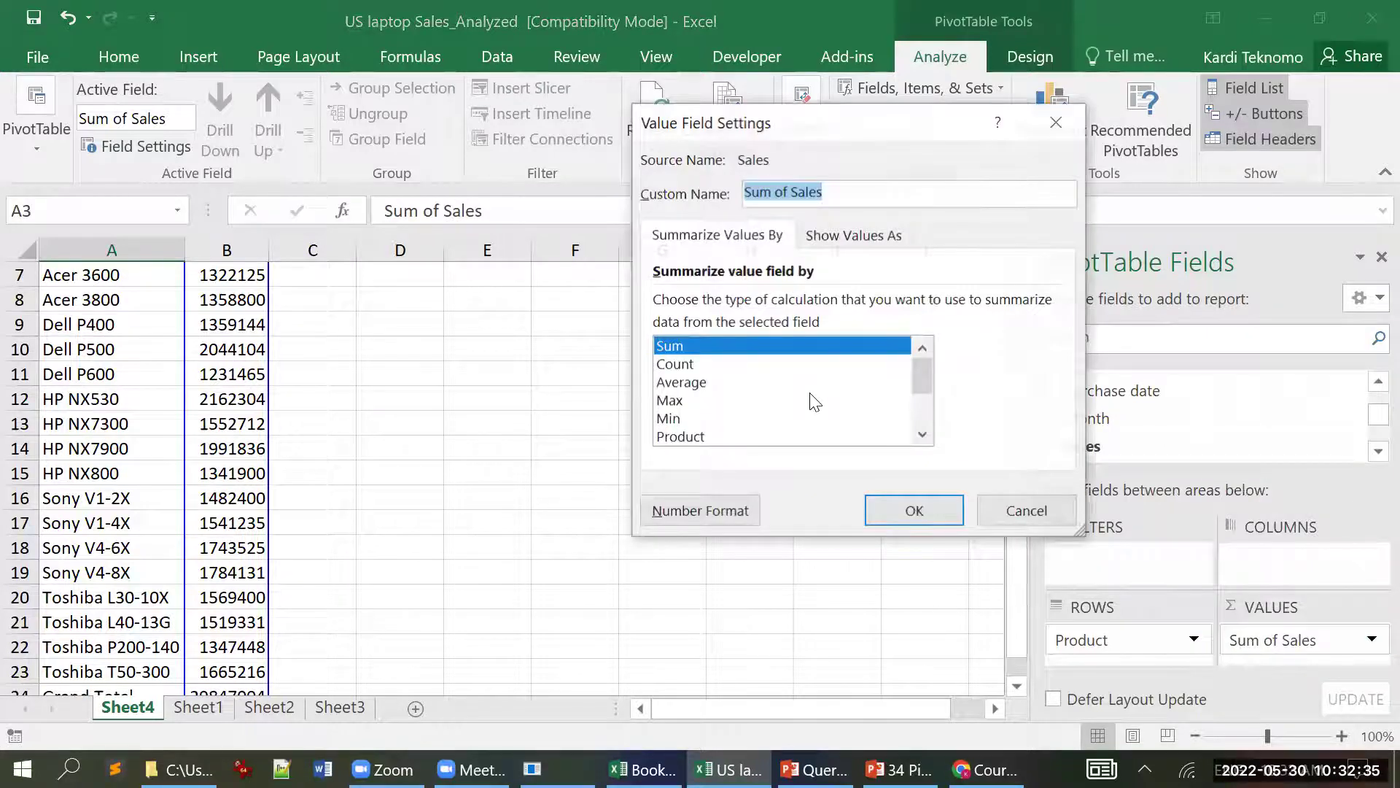
left_click(810, 364)
left_click(882, 510)
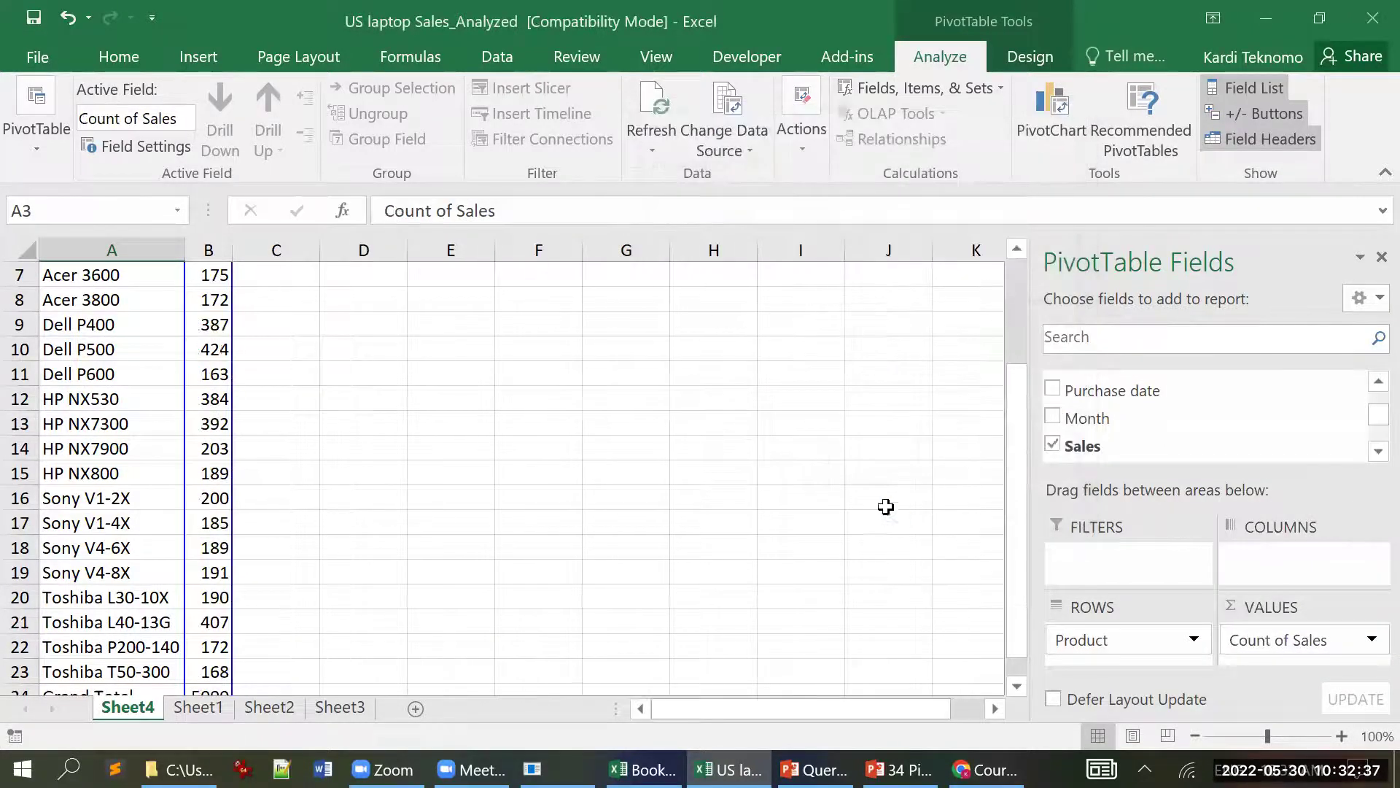
left_click(450, 467)
scroll(449, 463, "up", 2)
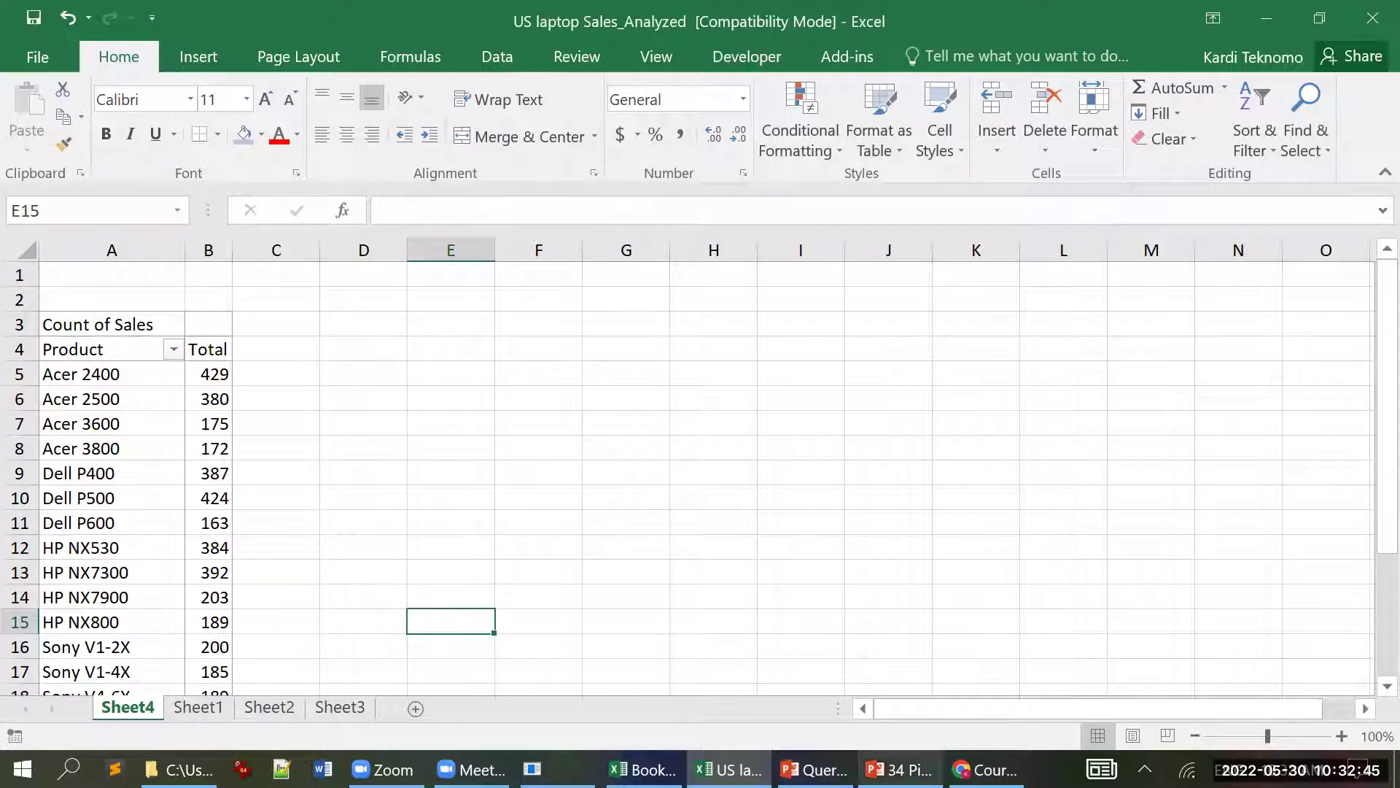
- Copy the question "What is the total number of Sales for each product?" from the PowerPoint slide into cell A1 of the Excel pivot sheet
mouse_move(900, 769)
left_click(970, 665)
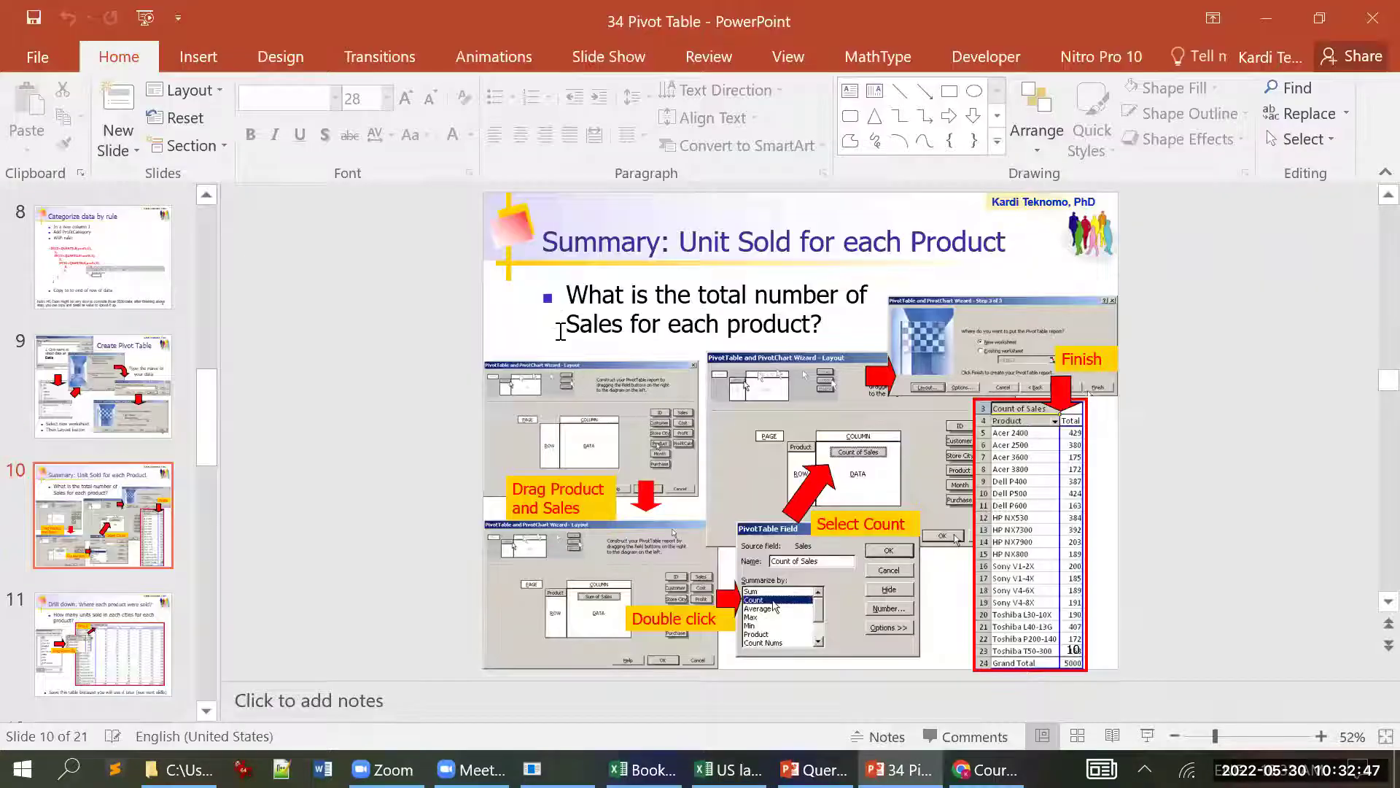
left_click_drag(574, 294, 824, 335)
key("ctrl+c")
key("alt+Tab")
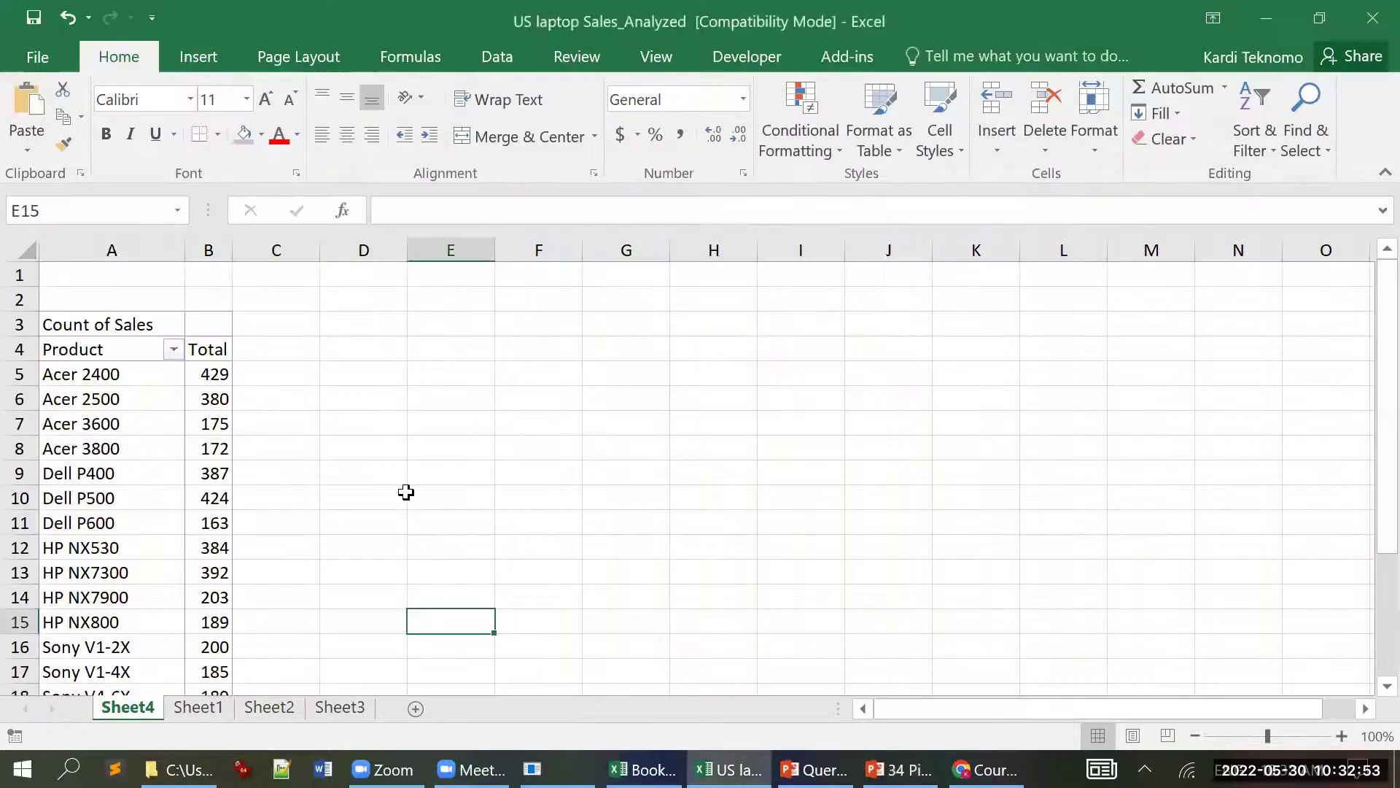
left_click(68, 276)
key("ctrl+v")
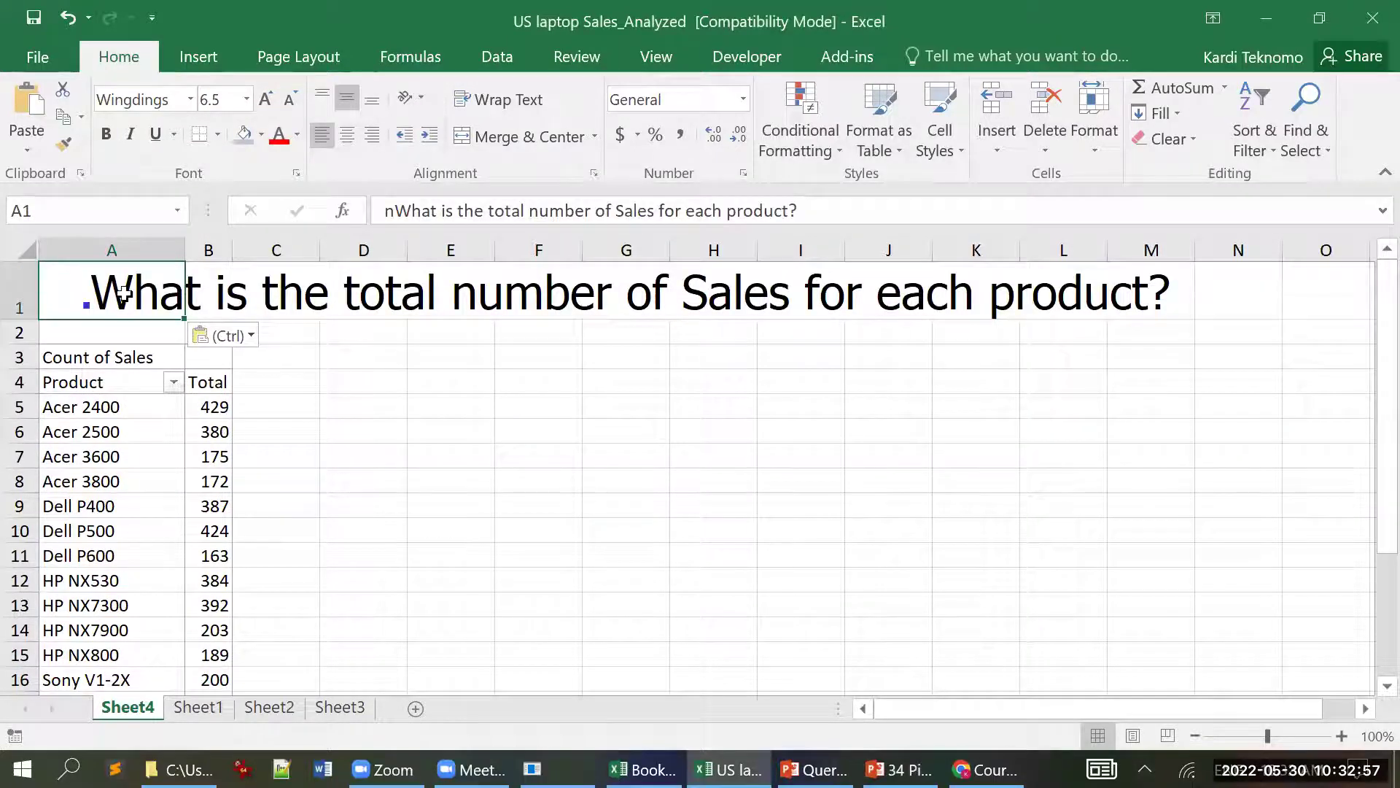
- Remove the stray leading "n" from the question in A1 and select the Acer 2400 total in the PivotTable
left_click(394, 210)
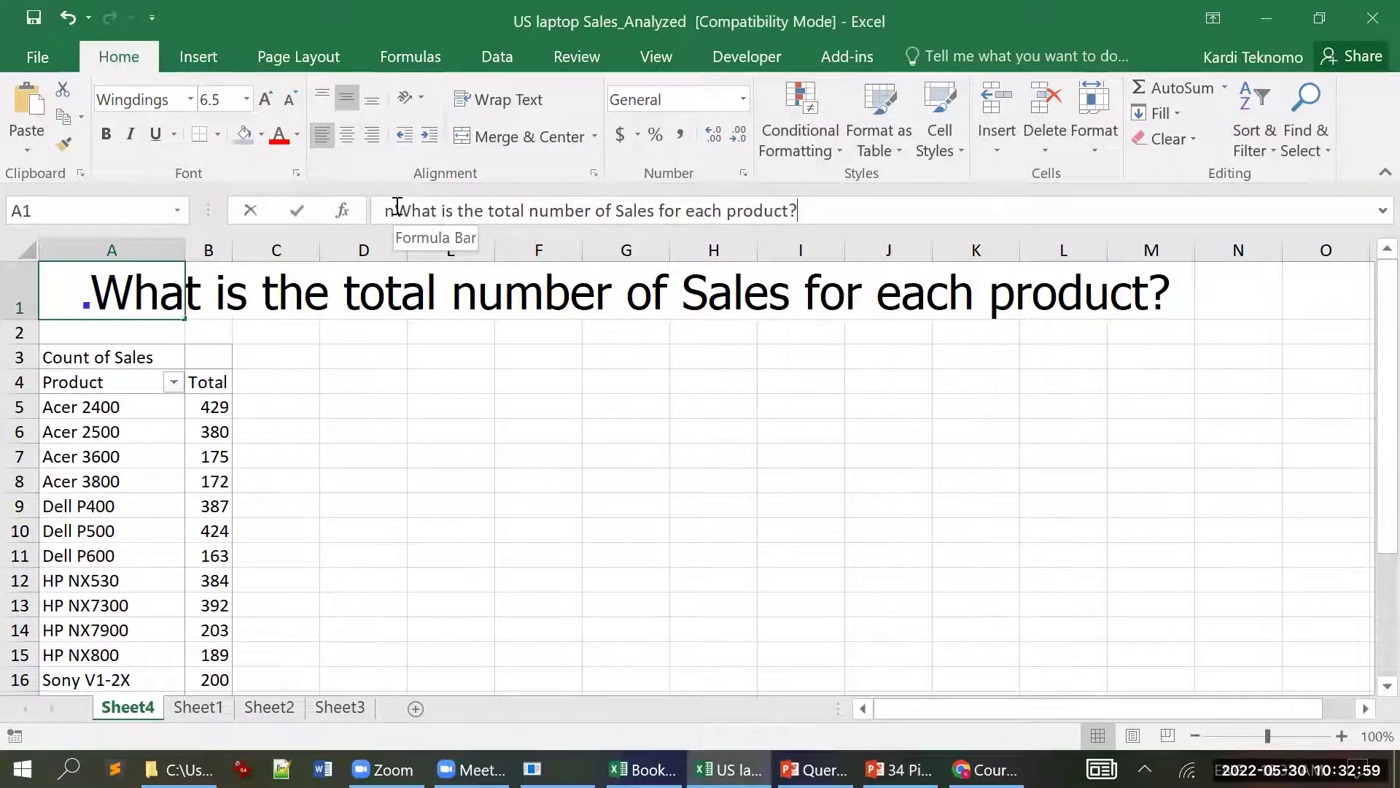
key("BackSpace")
key("Return")
key("Up")
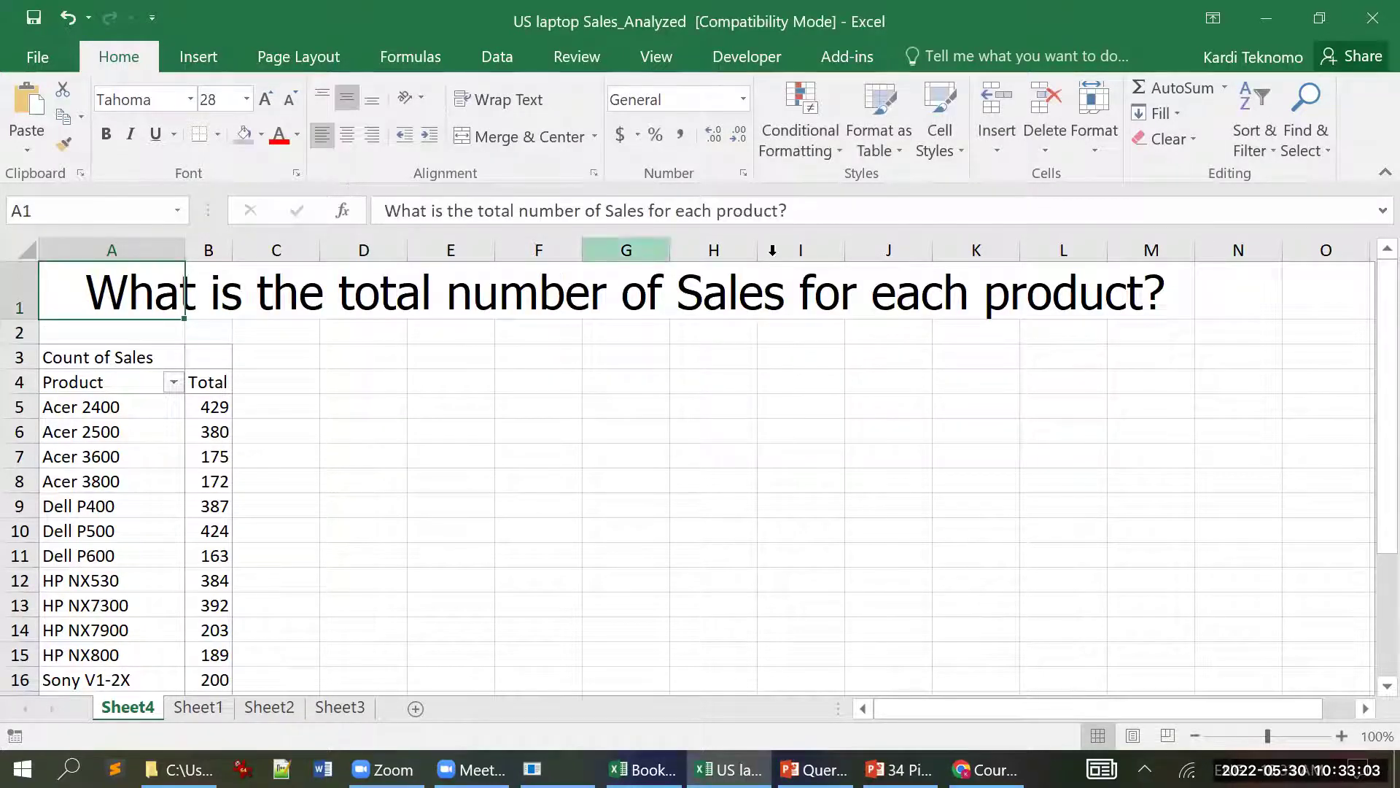
left_click(207, 409)
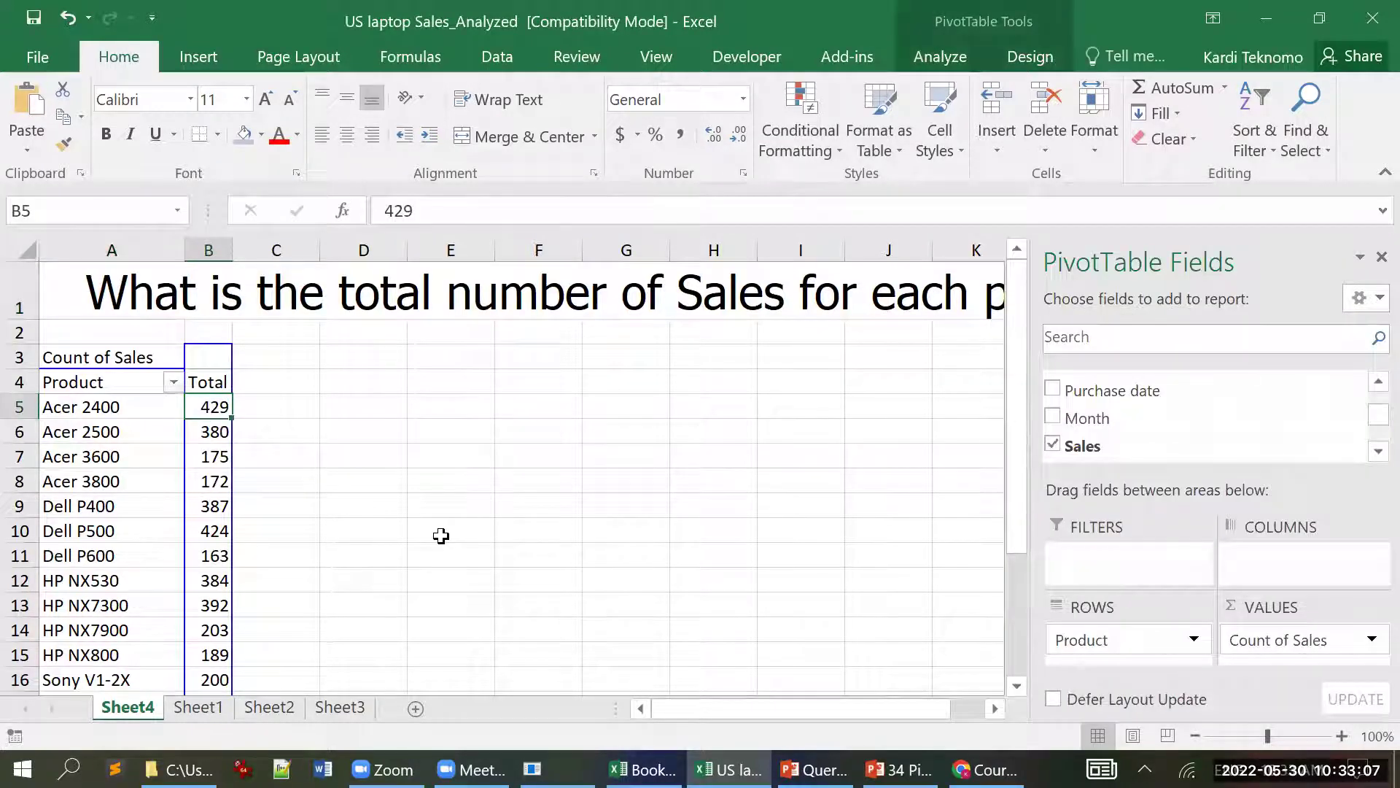
- Review the sales counts per product in the pivot table, down to the Grand Total row
scroll(336, 516, "down", 2)
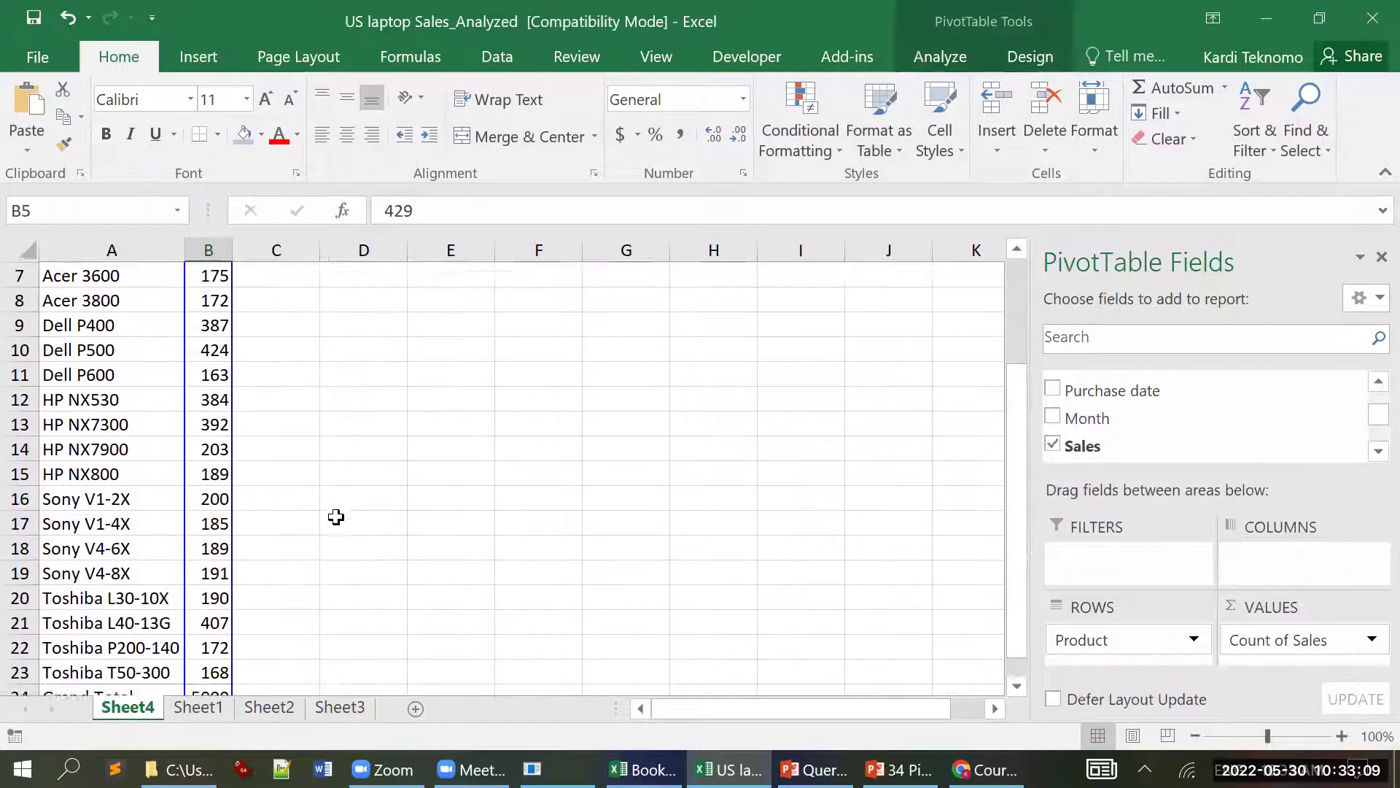
scroll(335, 517, "down", 3)
scroll(335, 516, "up", 3)
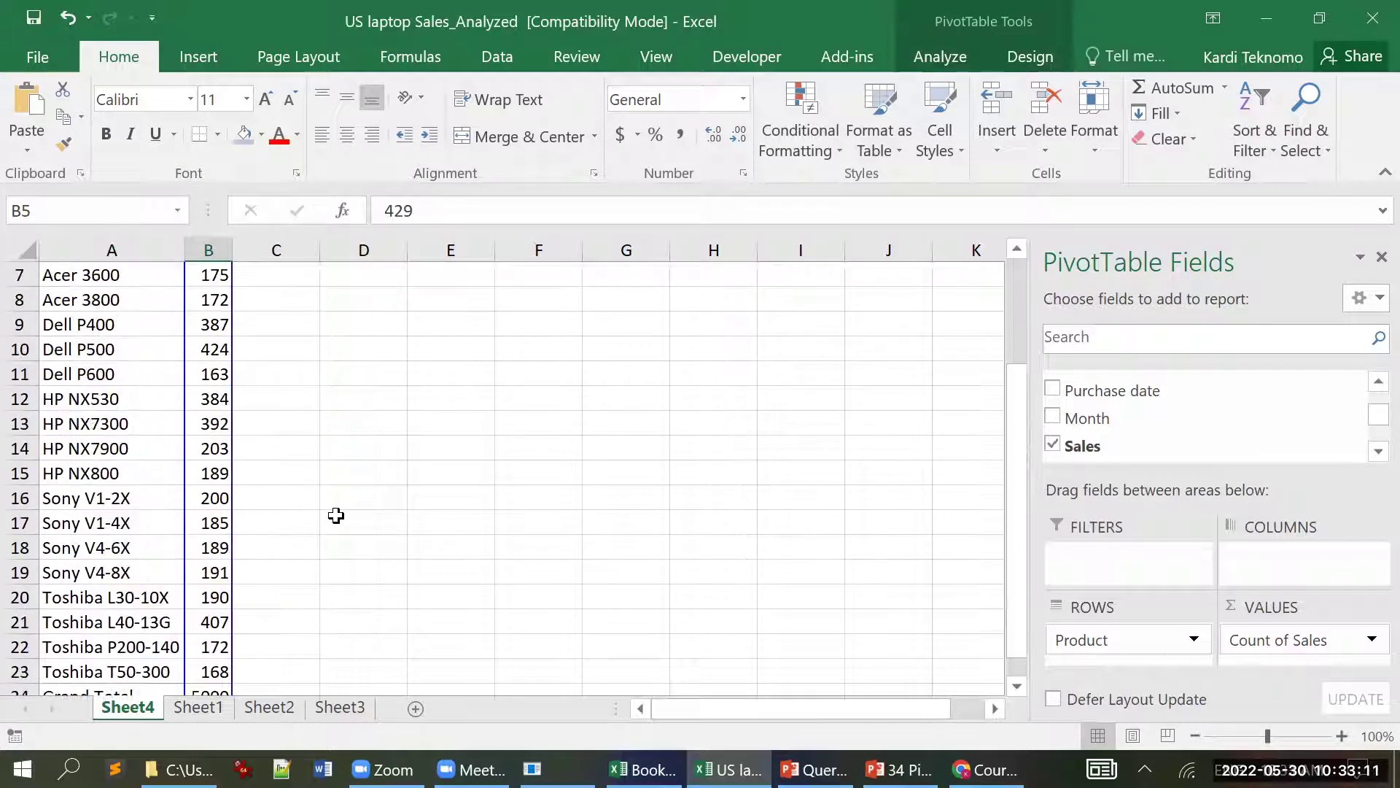
scroll(335, 516, "down", 1)
left_click(204, 618)
scroll(364, 523, "up", 1)
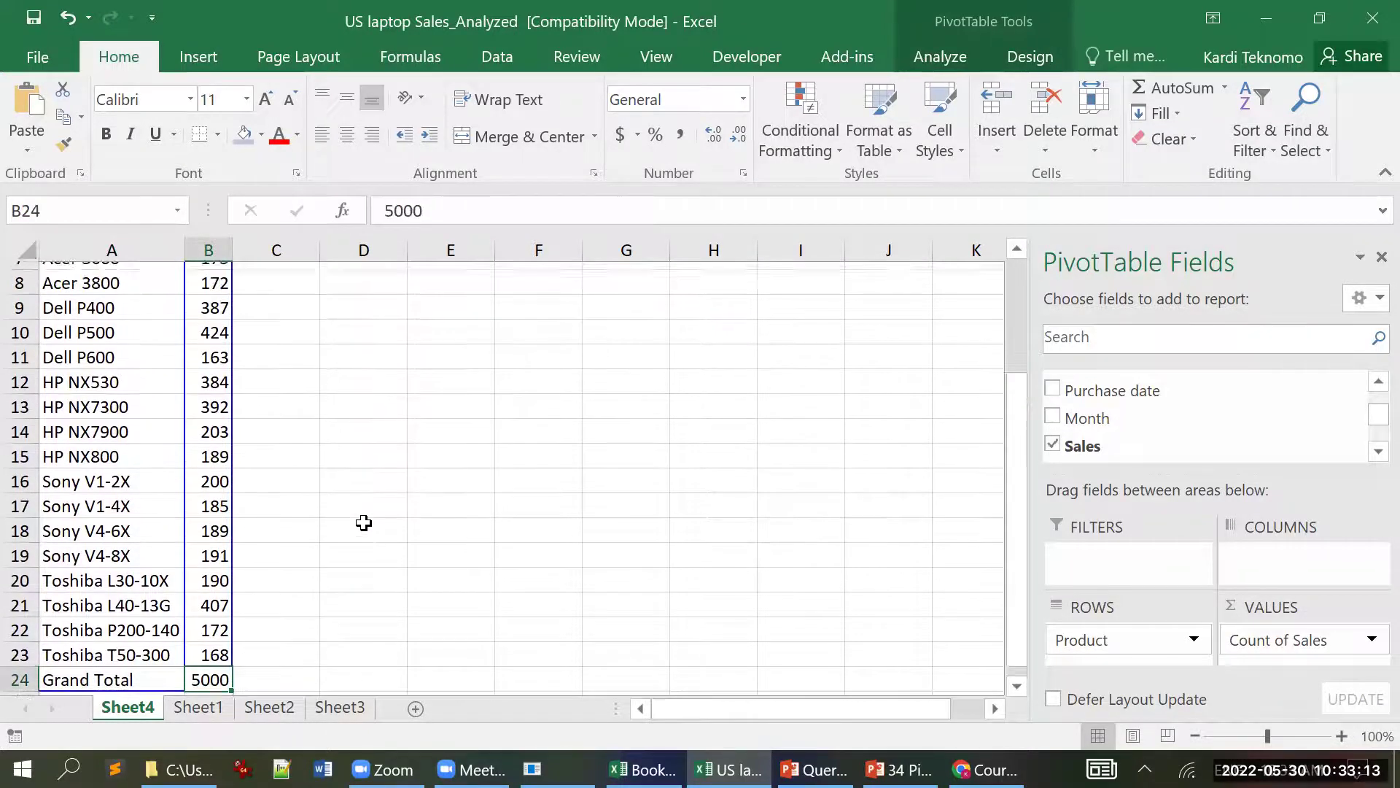
scroll(364, 522, "up", 3)
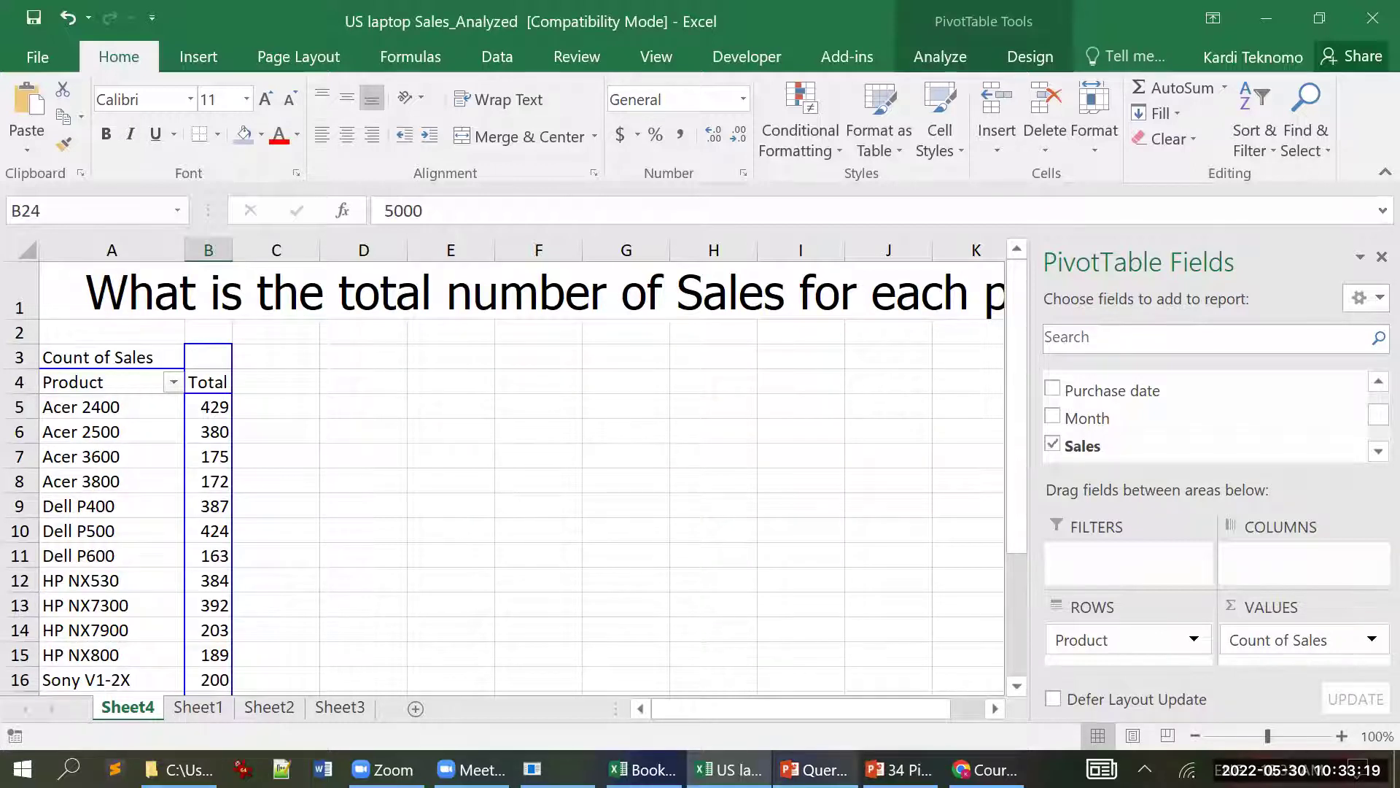
- Switch to the 34 Pivot Table presentation in PowerPoint and read the drill-down slide on where each product was sold
left_click(813, 770)
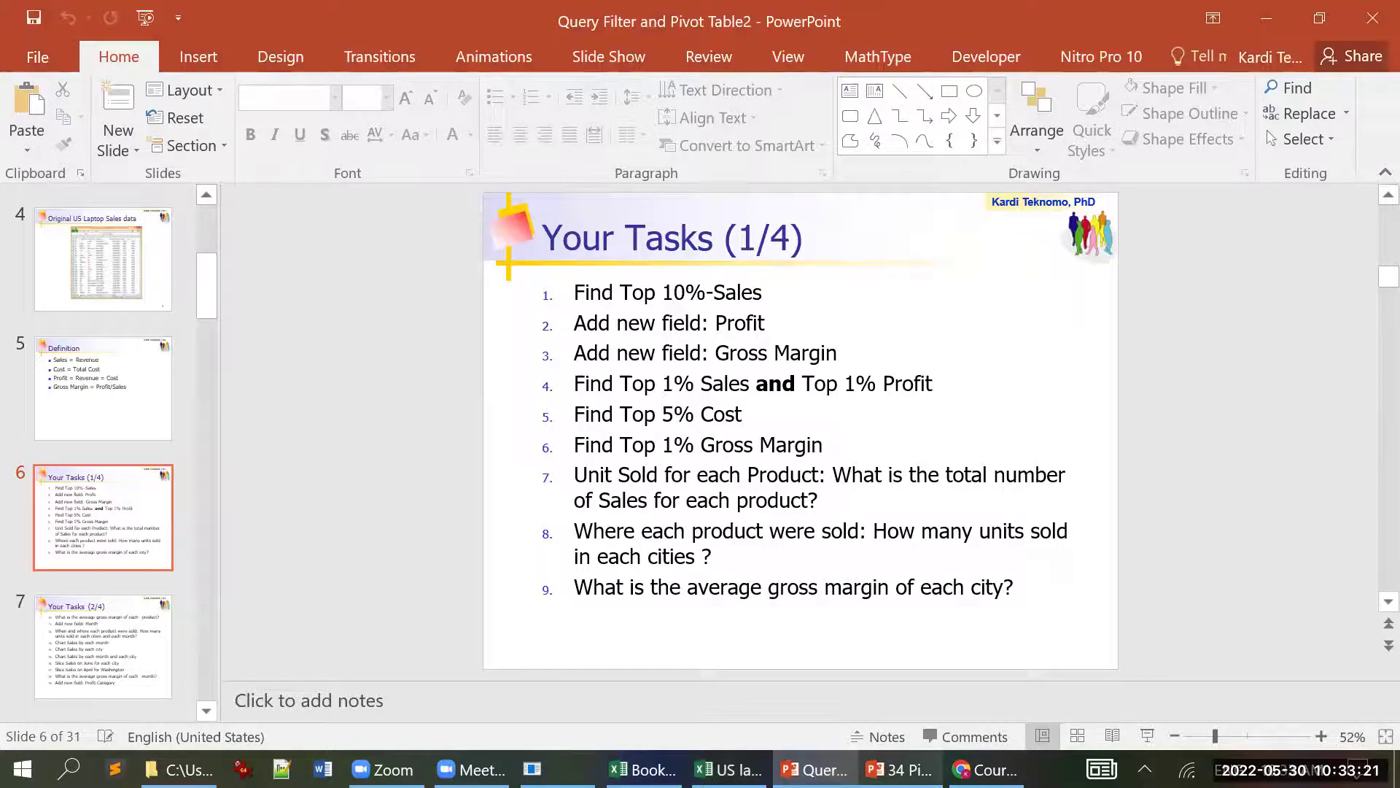
left_click(899, 770)
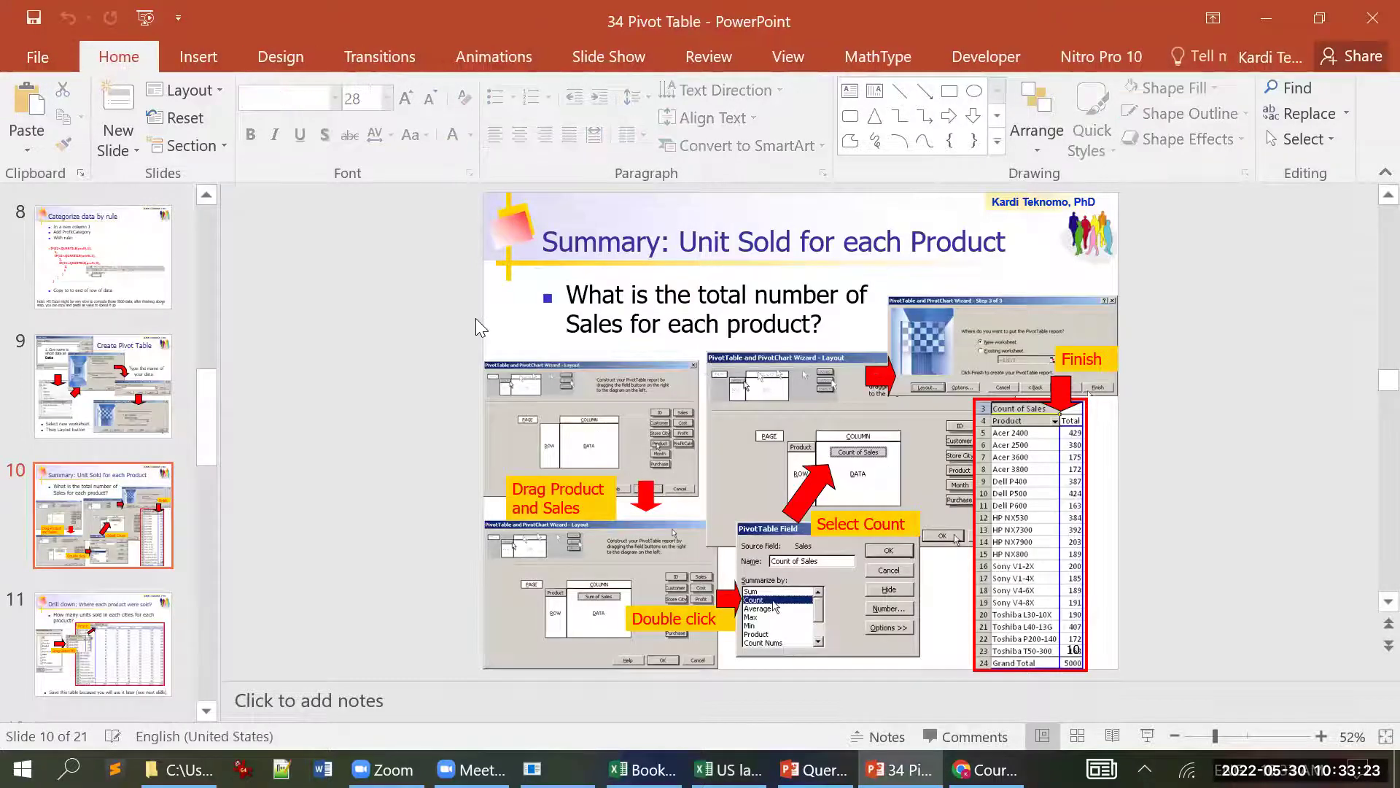
scroll(476, 318, "down", 1)
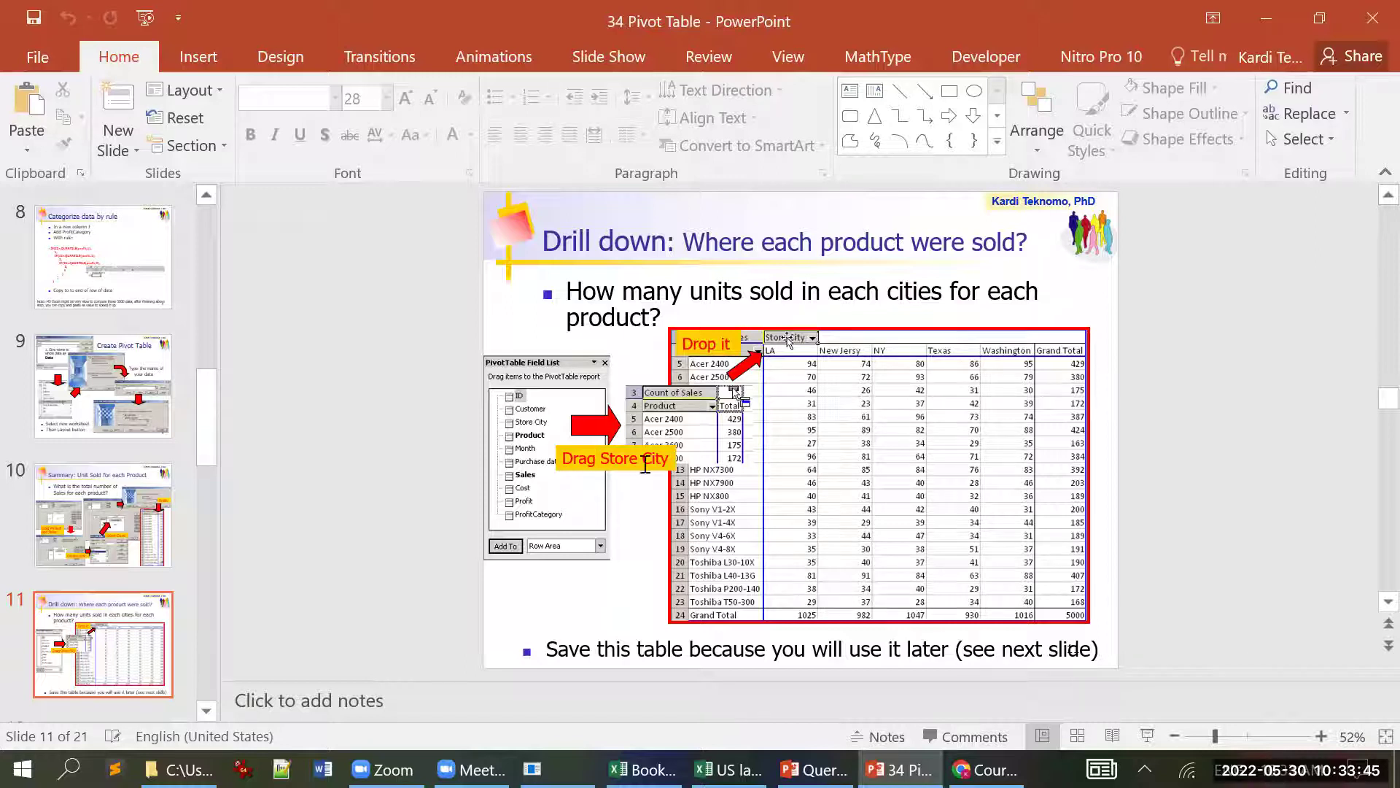
- Switch to the US laptop Sales_Analyzed workbook in Excel and add the Store City field as the pivot table's column field
left_click(729, 769)
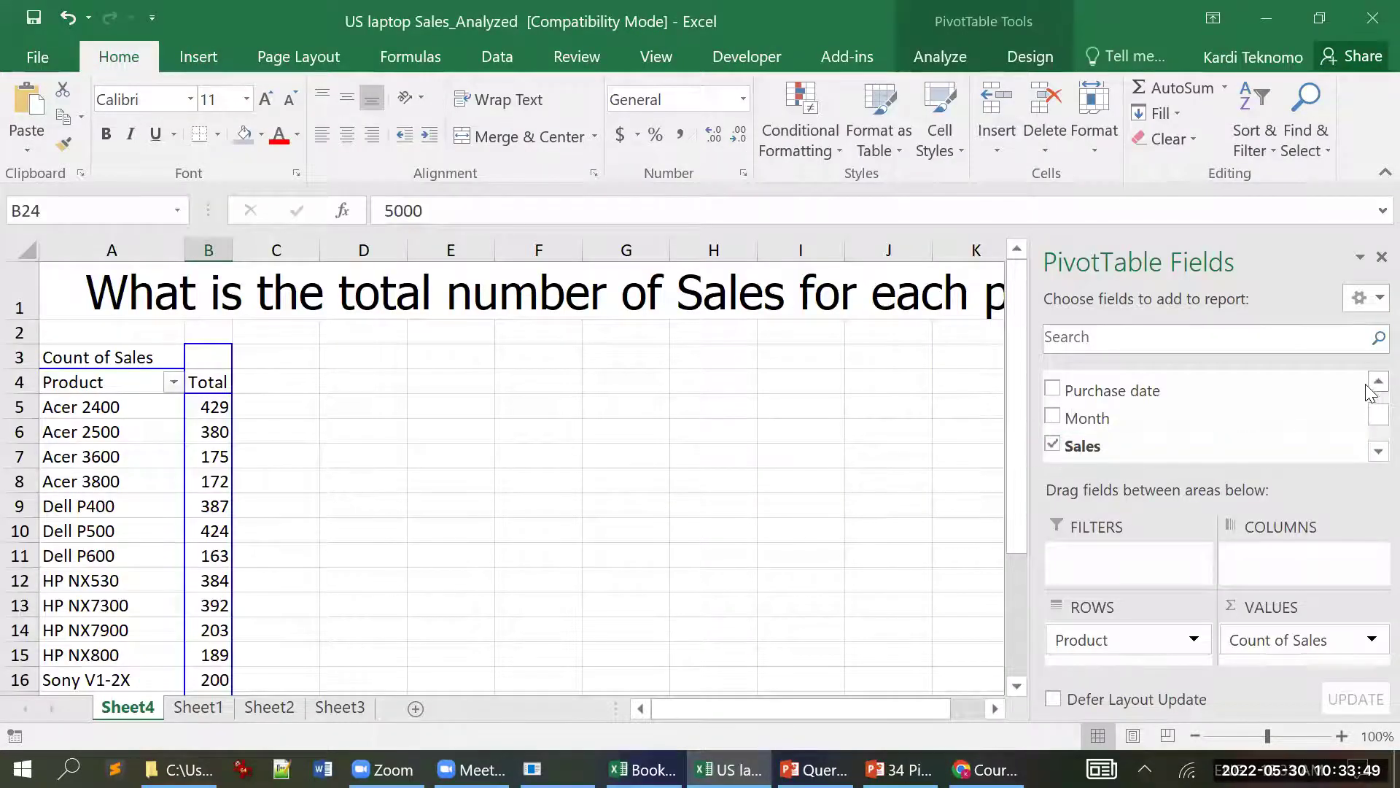
scroll(1369, 383, "up", 2)
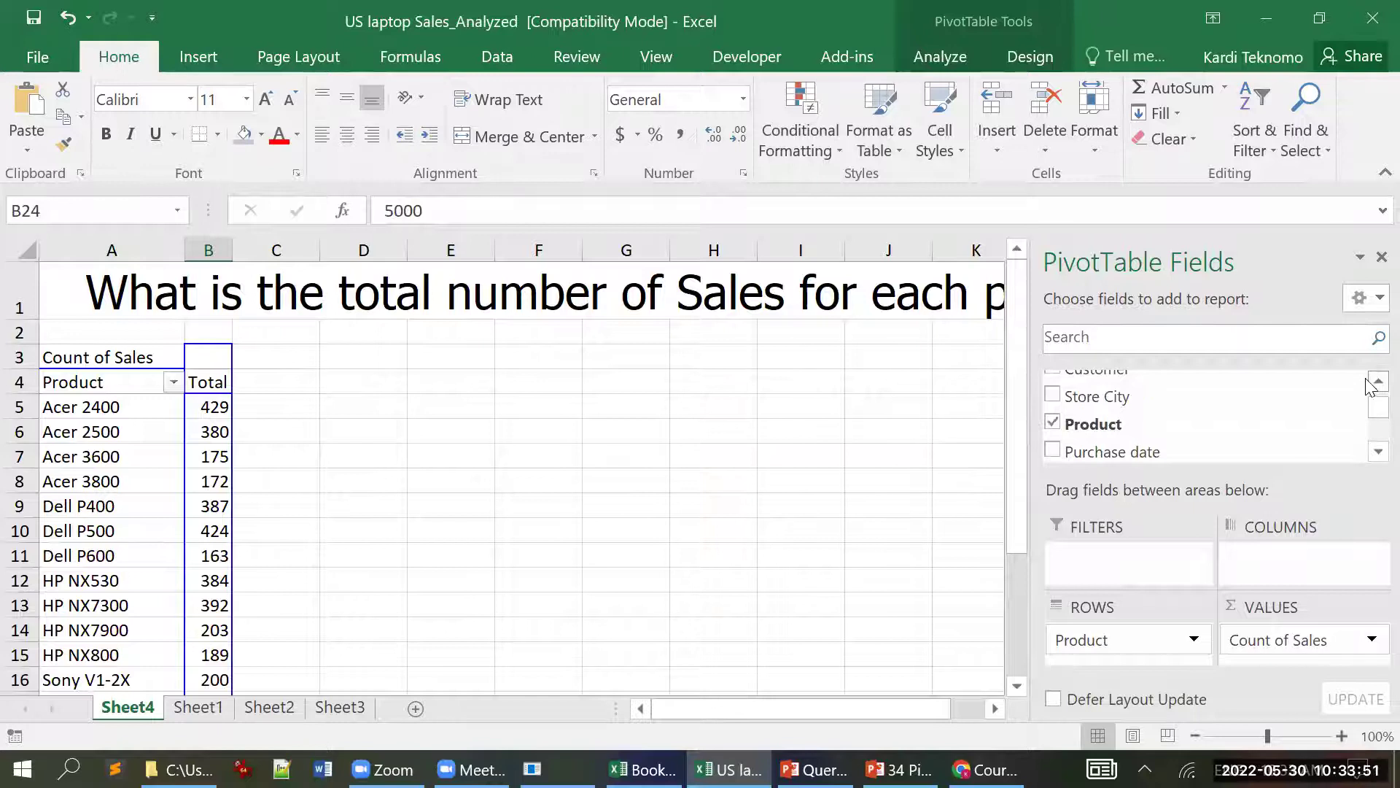
left_click_drag(1070, 400, 210, 362)
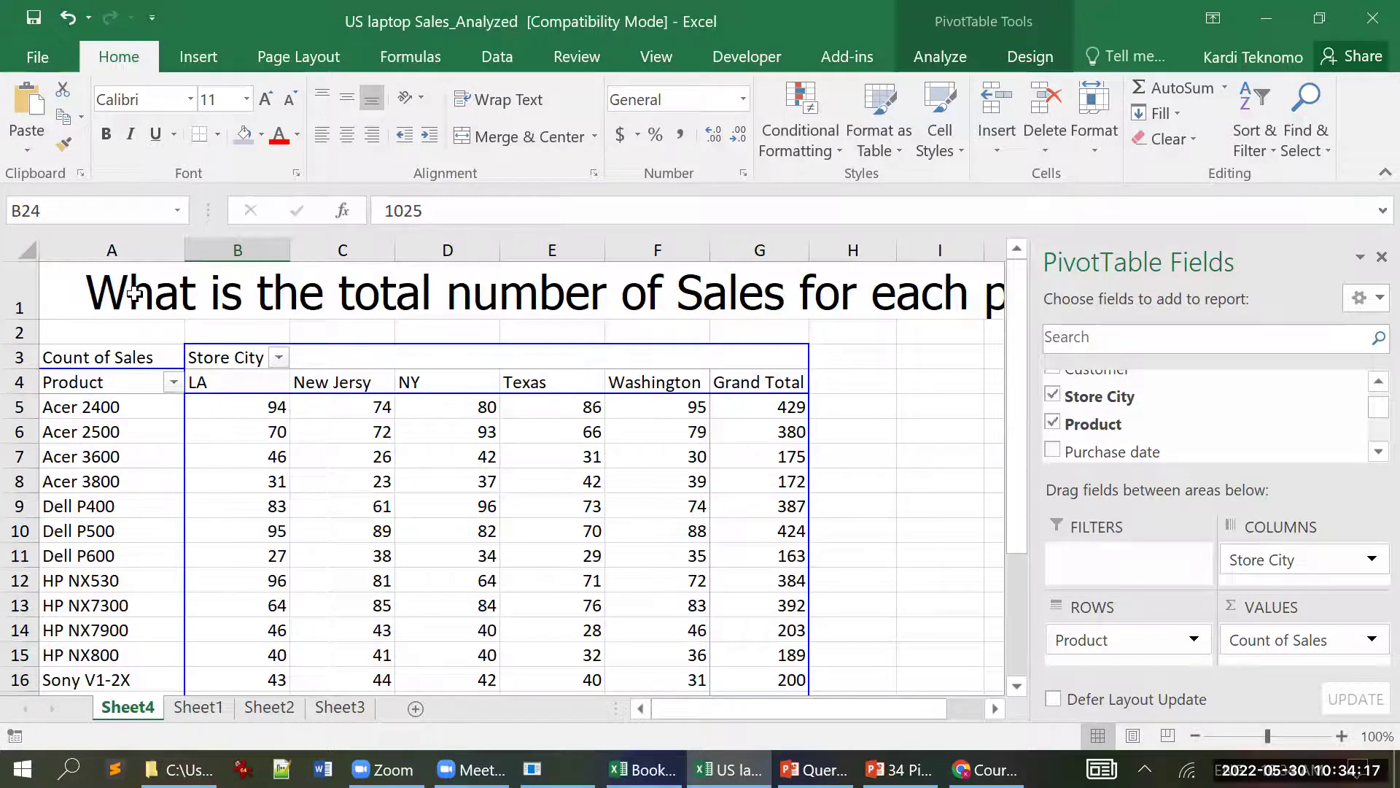
- Enter the subtitle "By City" in cell A2 and make it bold
left_click(133, 293)
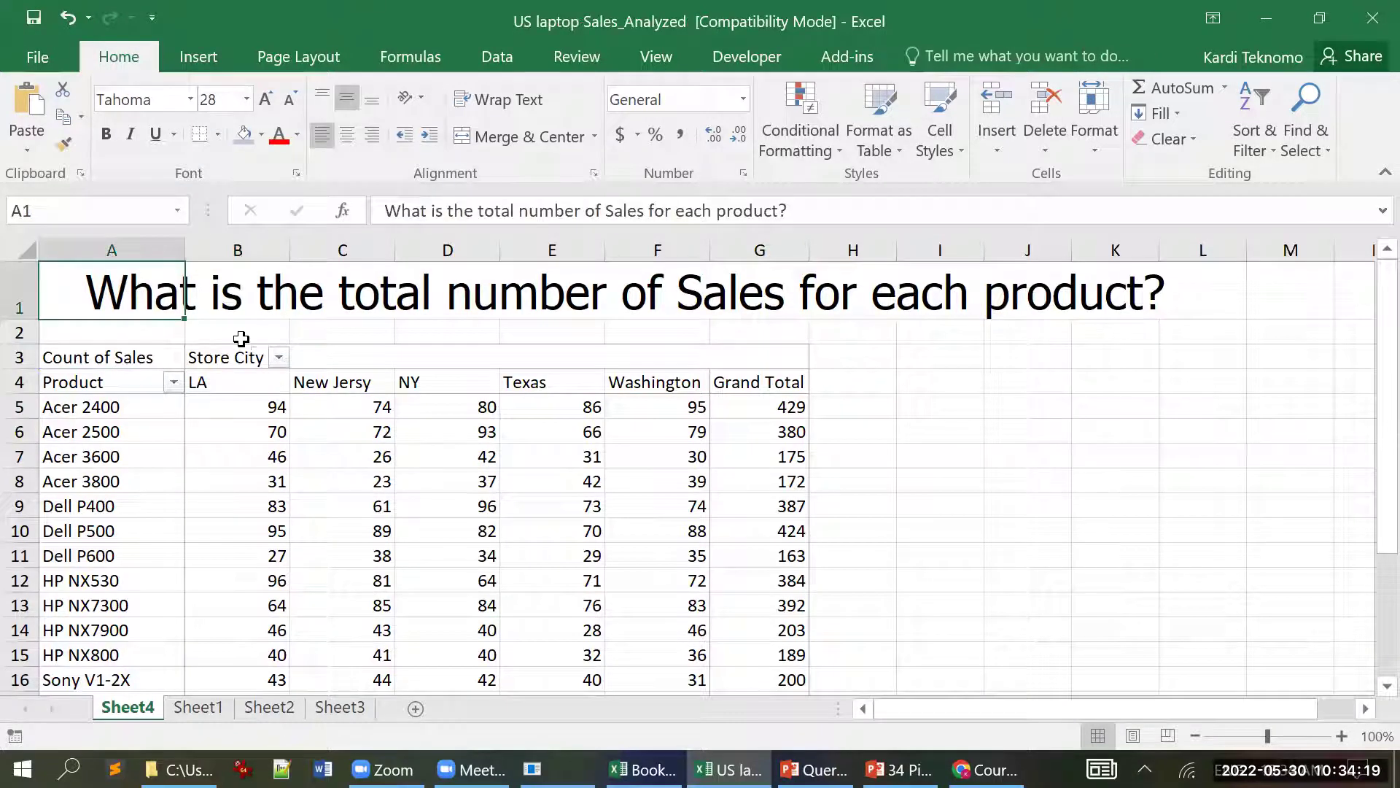
left_click(143, 337)
type("B")
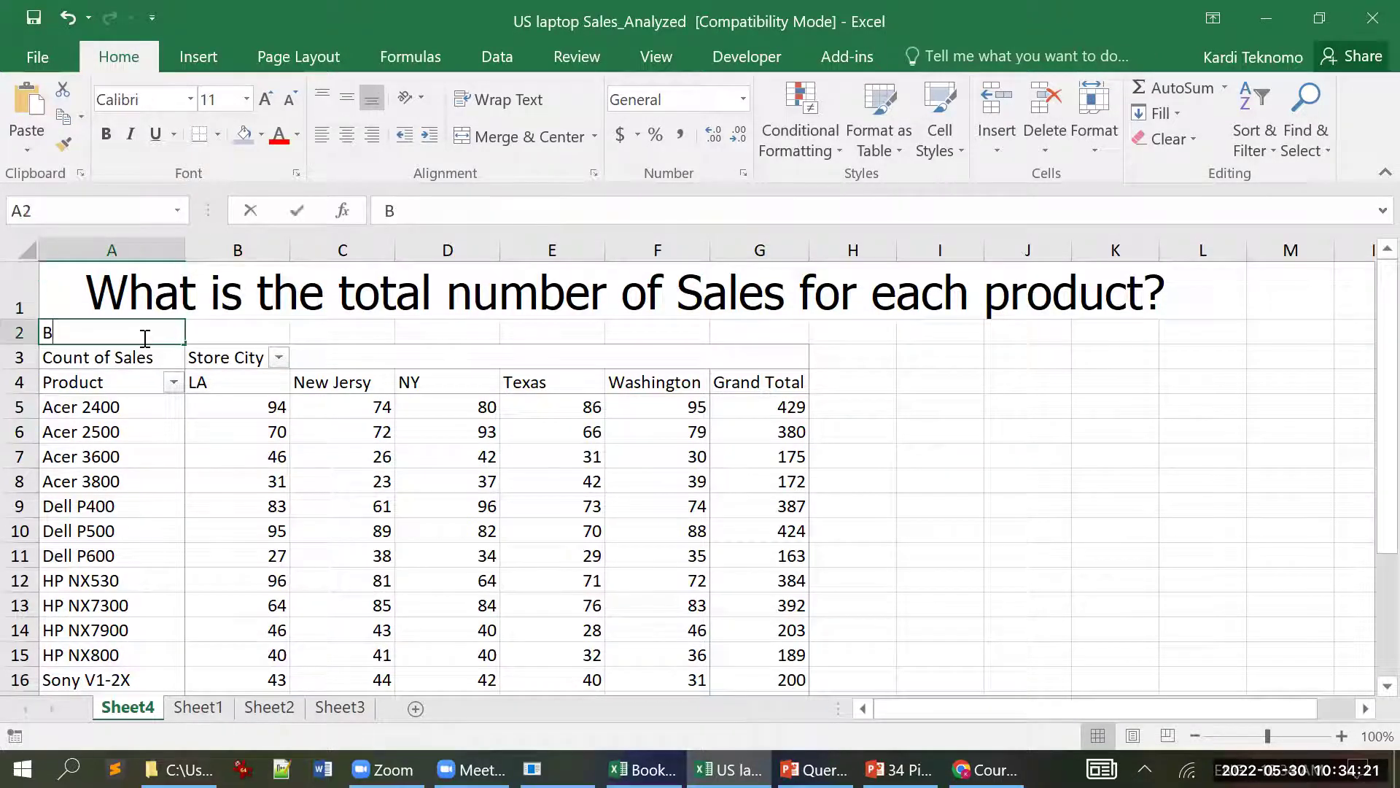
type("y City")
key("Return")
left_click(144, 337)
key("ctrl+b")
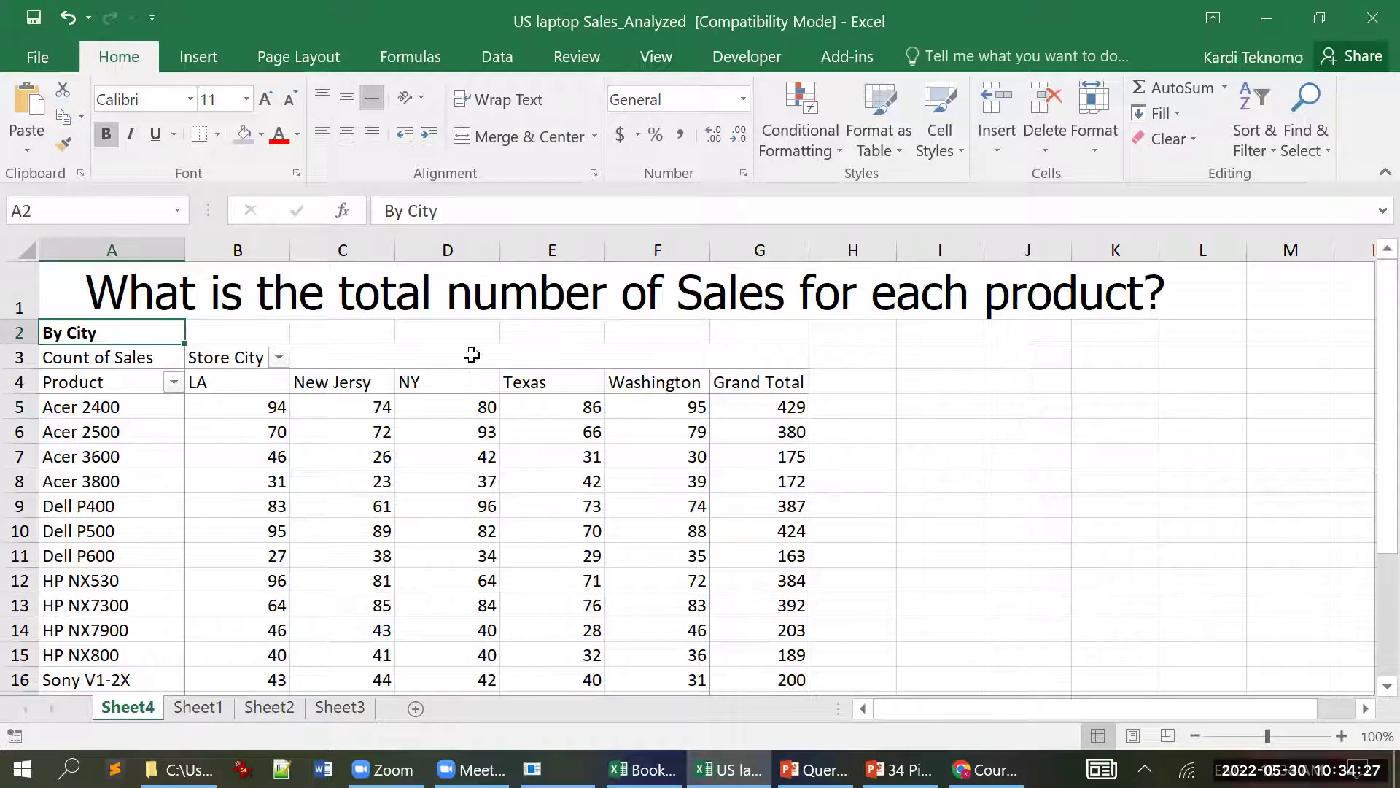
- Examine the Store City filter options, the city column headings and the product rows of the pivot table
left_click(279, 358)
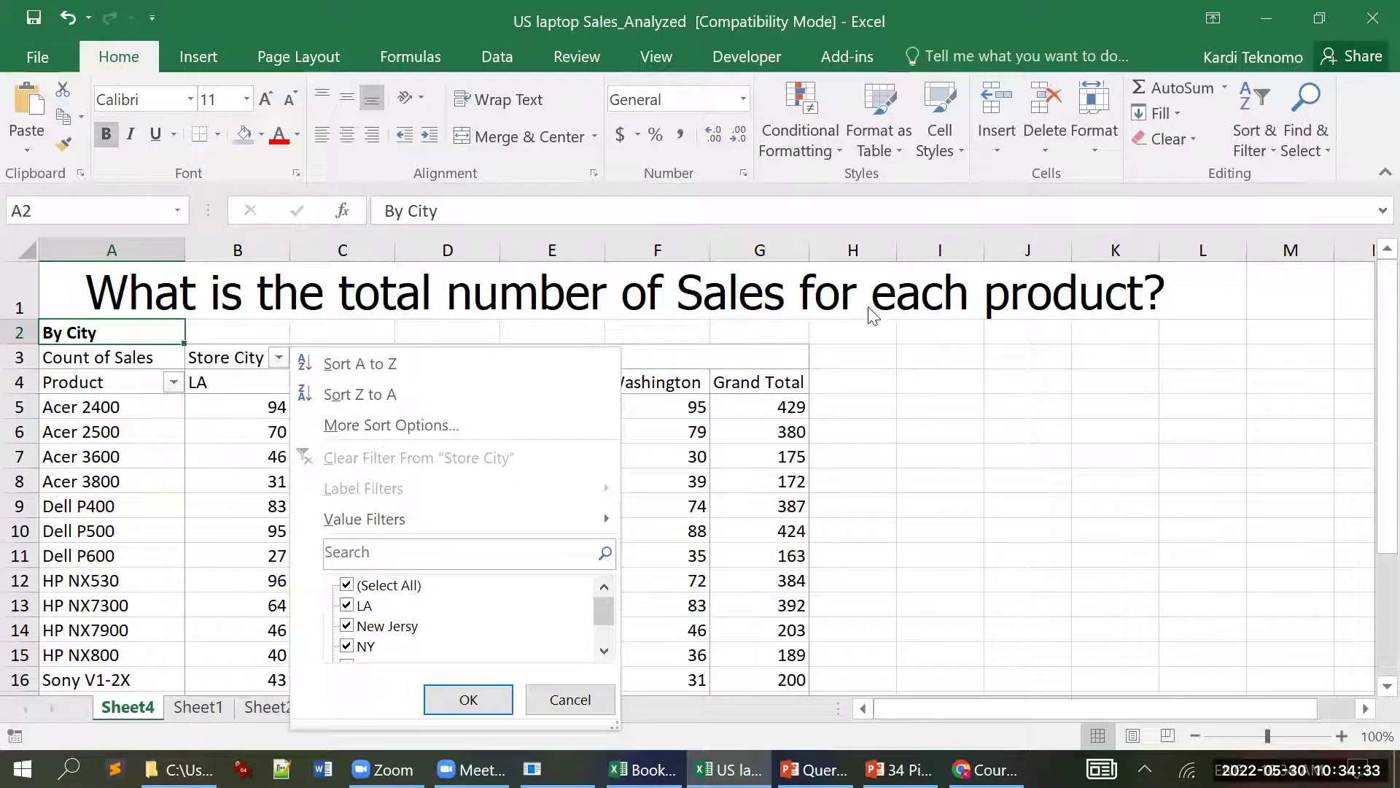
key("Escape")
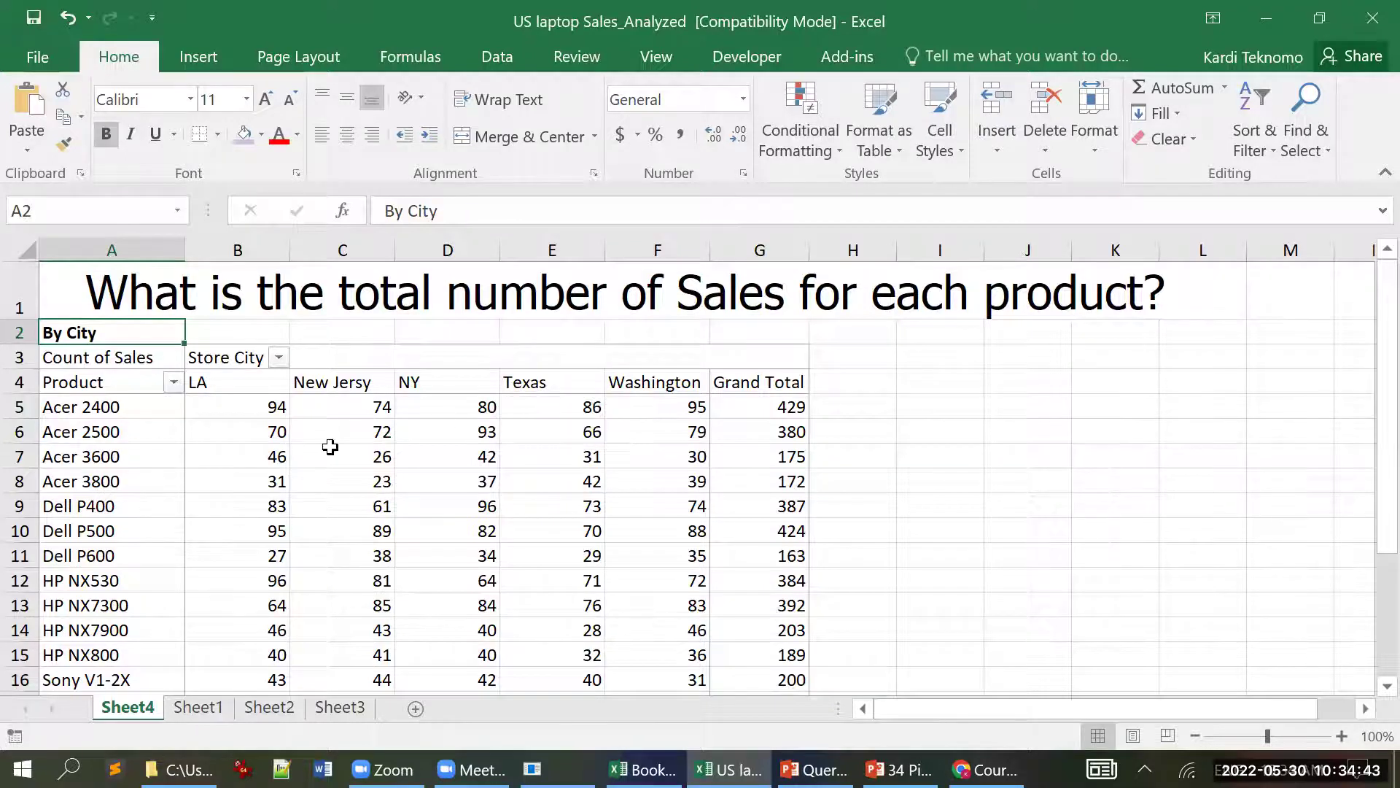
mouse_move(480, 425)
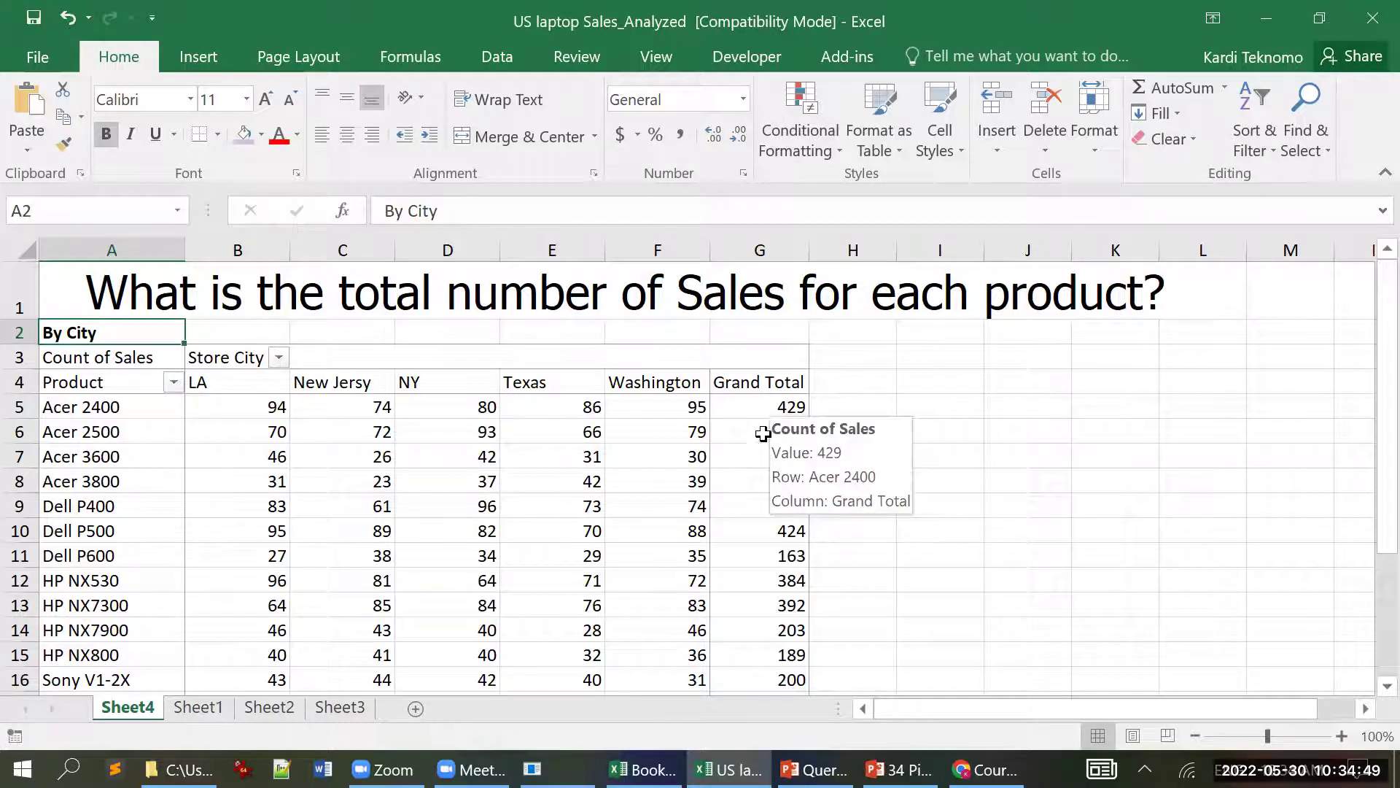
left_click_drag(196, 381, 652, 380)
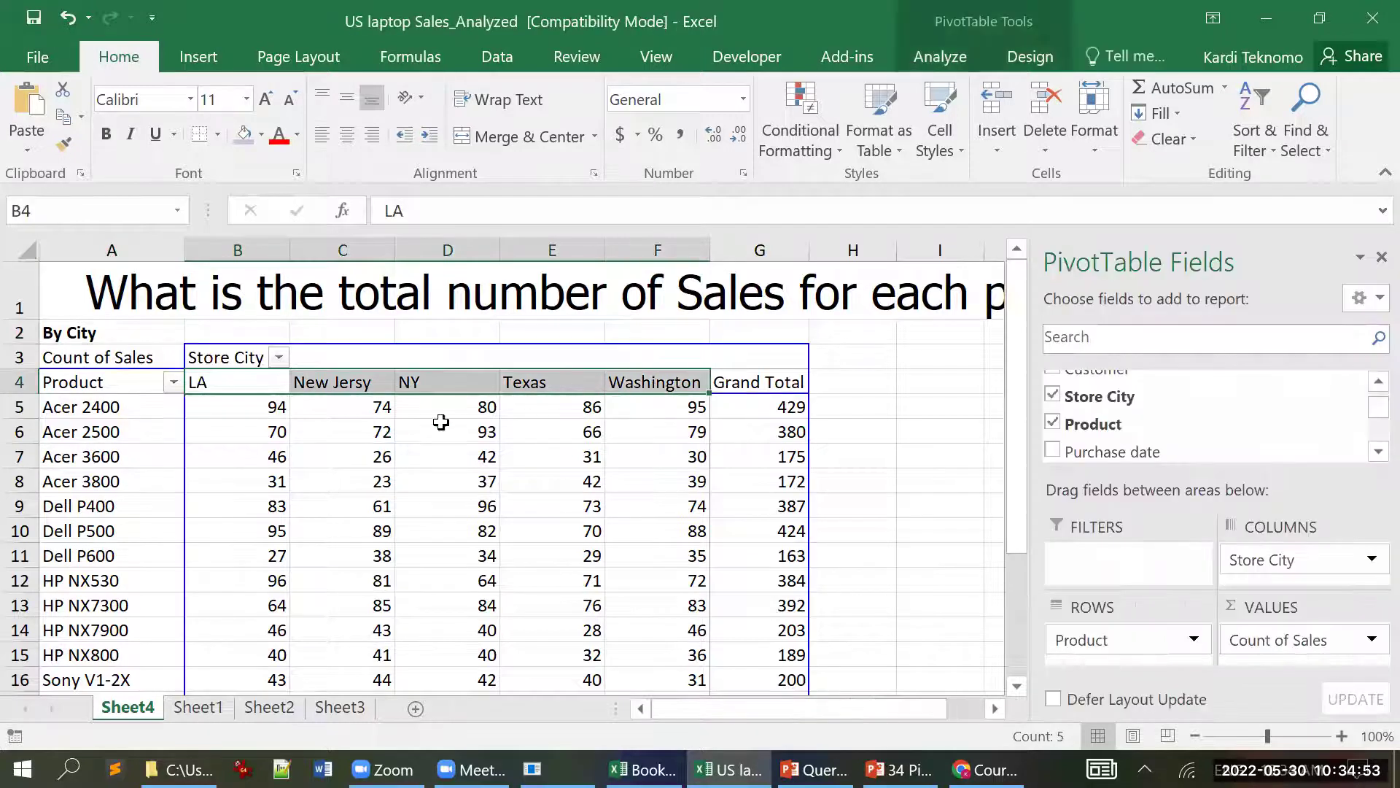
left_click_drag(101, 432, 100, 555)
left_click(919, 487)
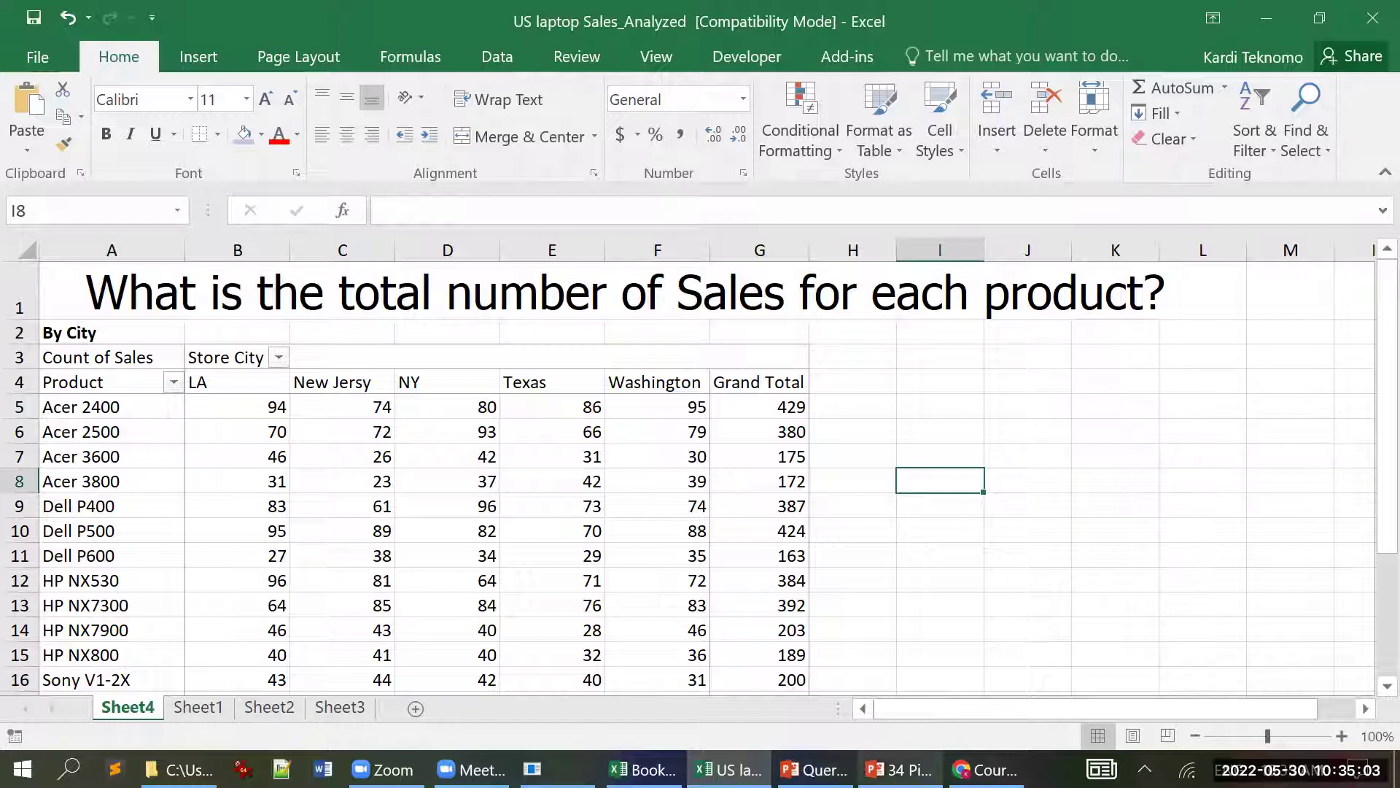
- Read the Rename & Copy Worksheet slide in the 34 Pivot Table PowerPoint presentation, and return to the Excel workbook
left_click(899, 769)
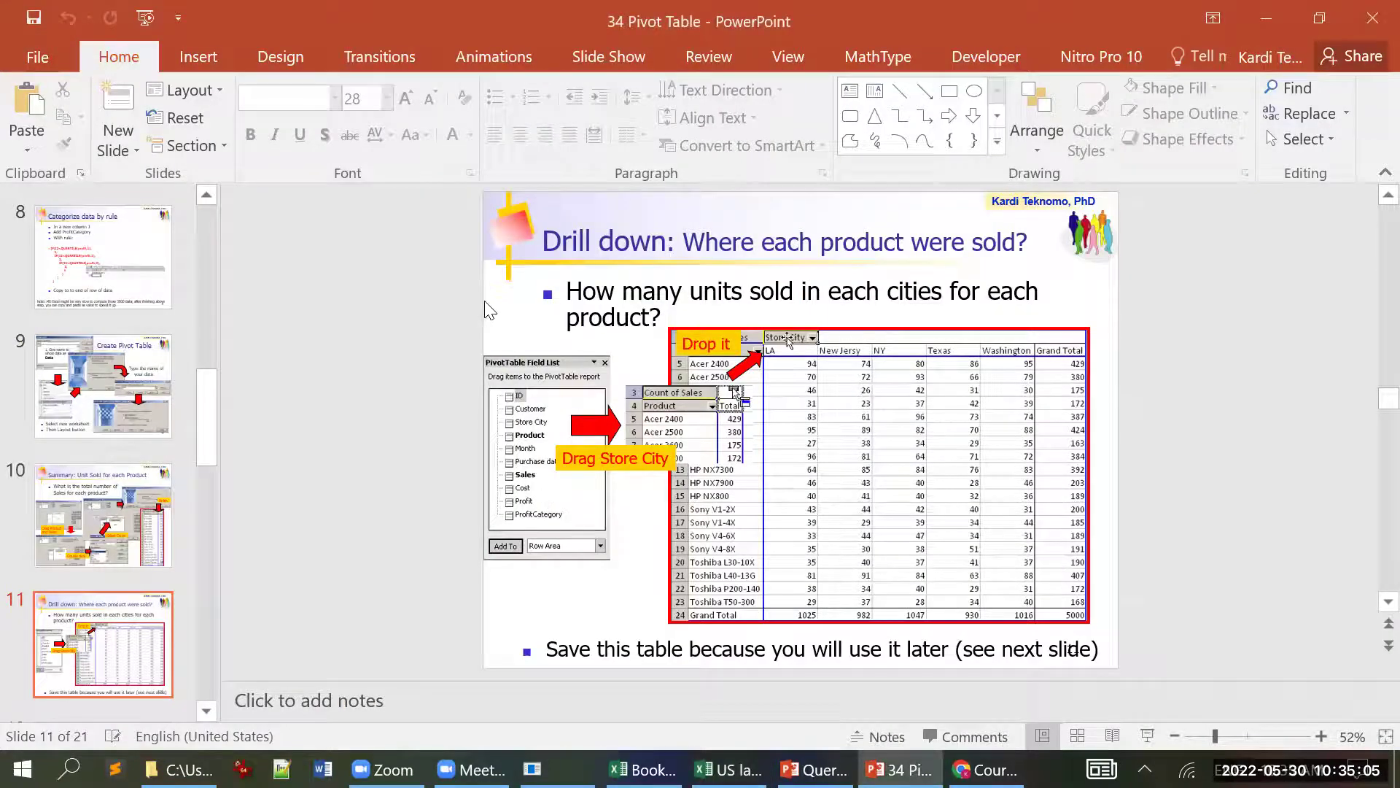
scroll(487, 310, "down", 1)
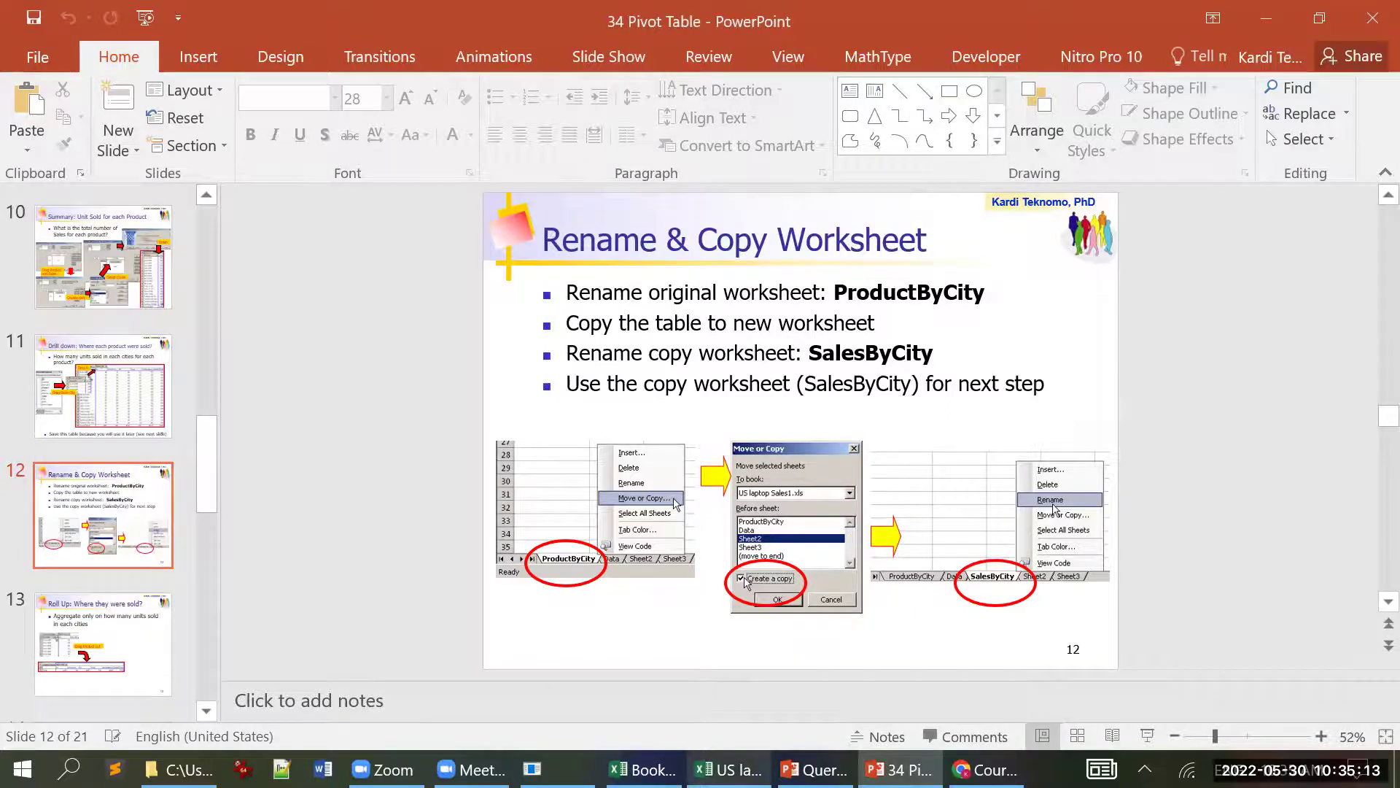
left_click(795, 678)
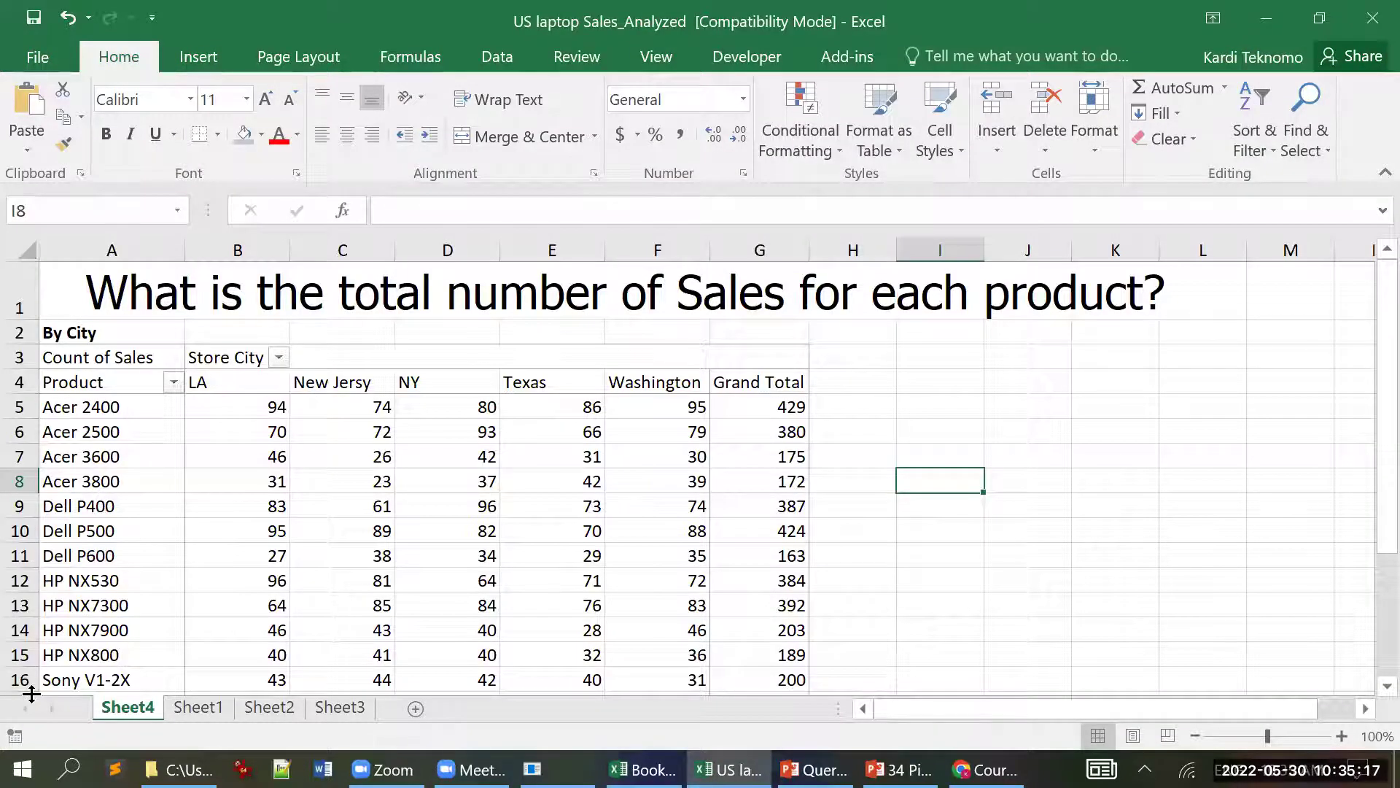
- Rename the source data worksheet Sheet1 as Data
left_click(198, 707)
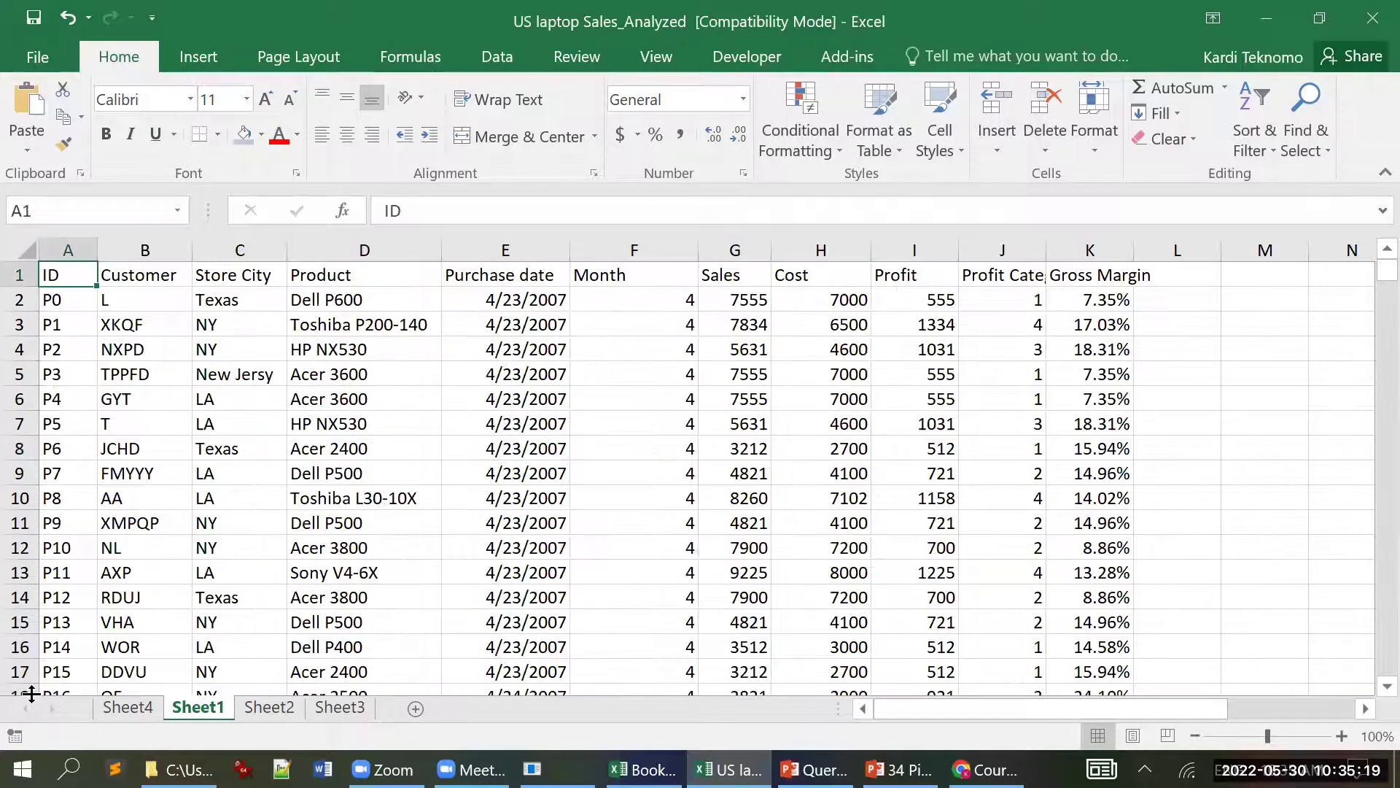
right_click(204, 708)
left_click(283, 476)
type("Data")
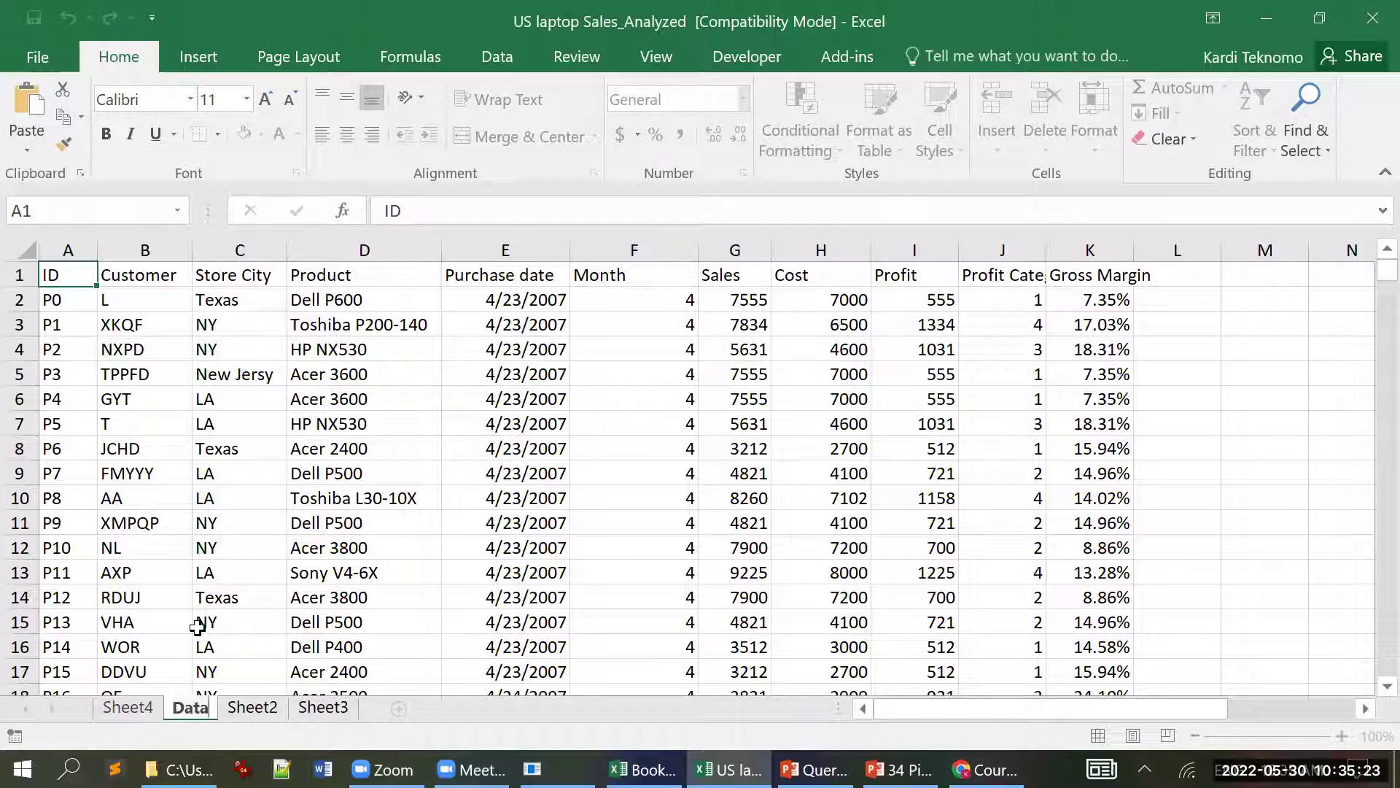
key("Return")
- Rename the pivot table worksheet Sheet4 as ProductSalesCity
key("ctrl+Page_Up")
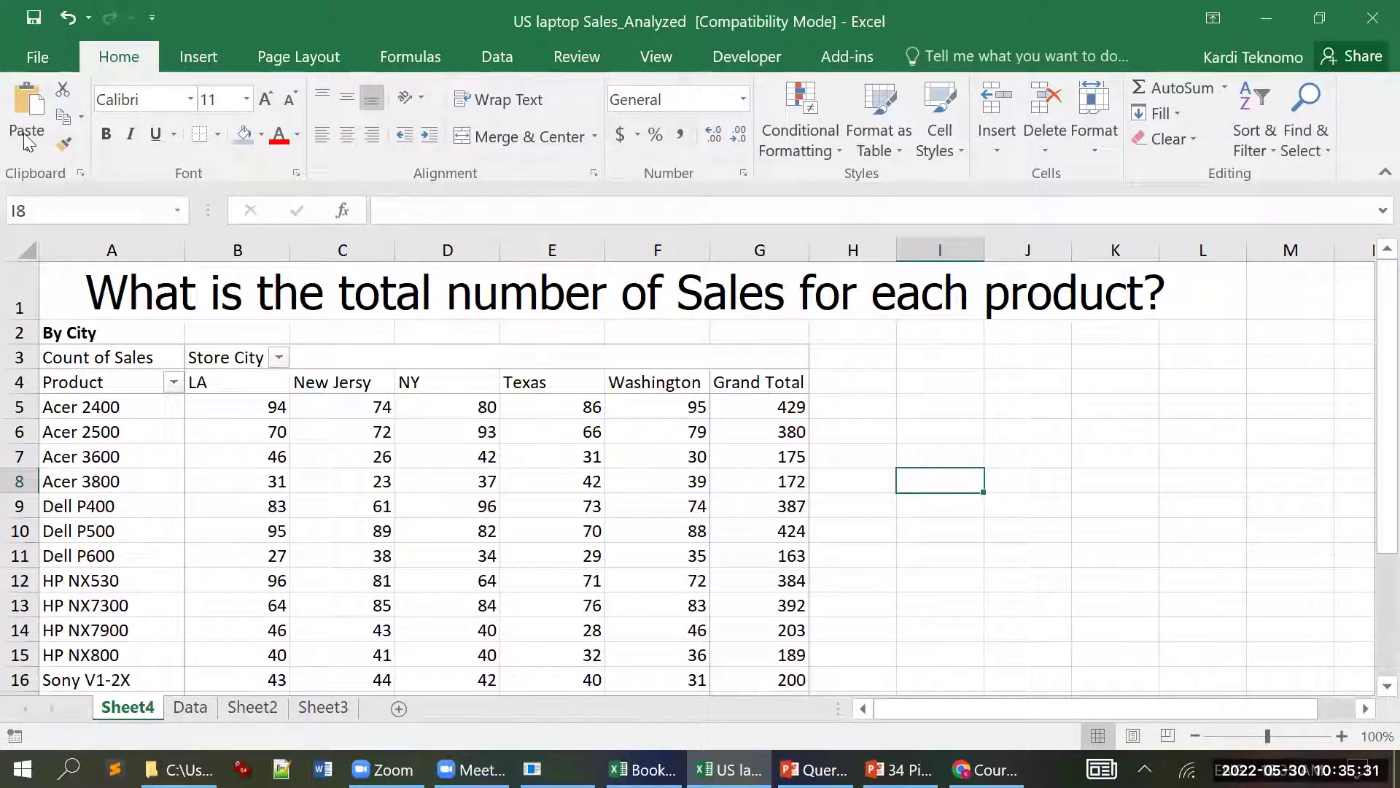
left_click(129, 709)
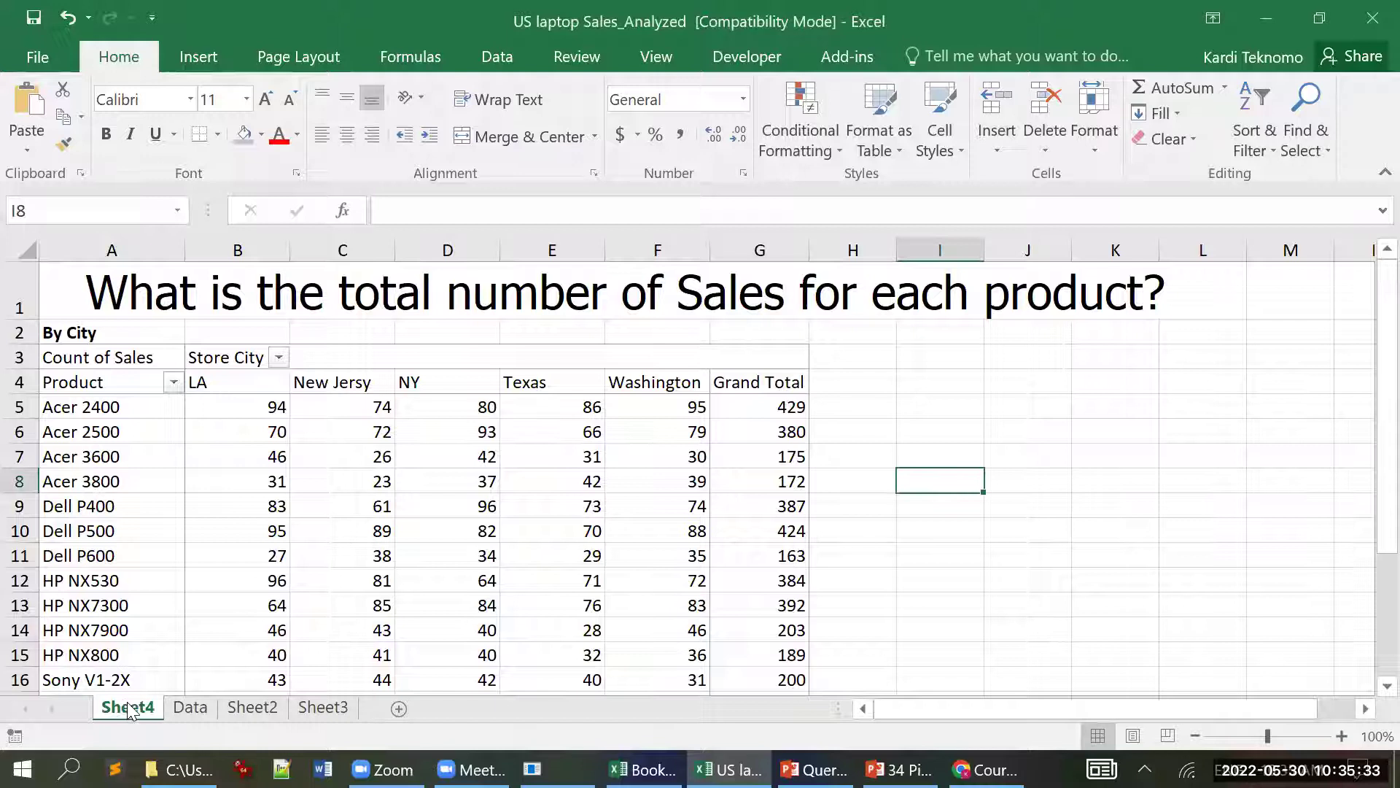
right_click(130, 709)
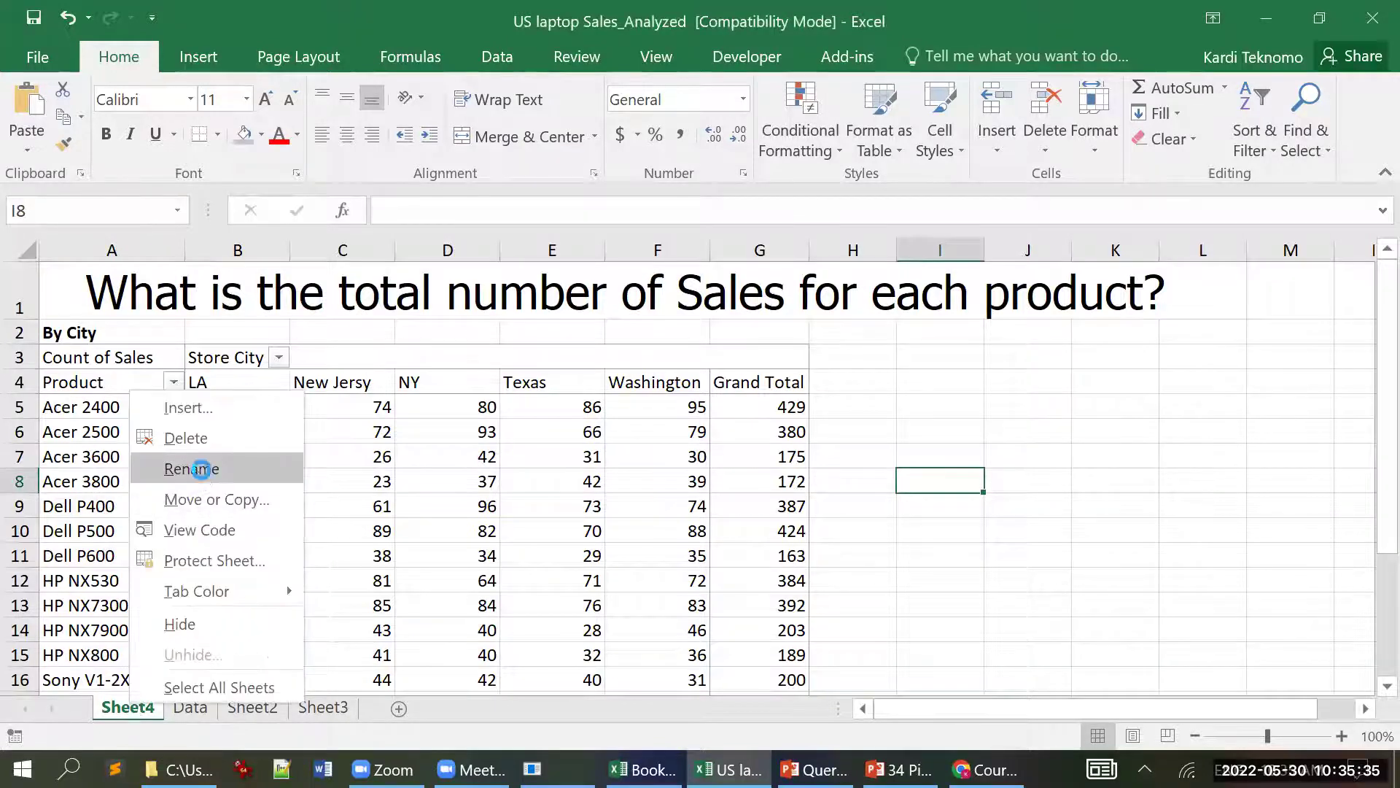
left_click(203, 469)
type("Product")
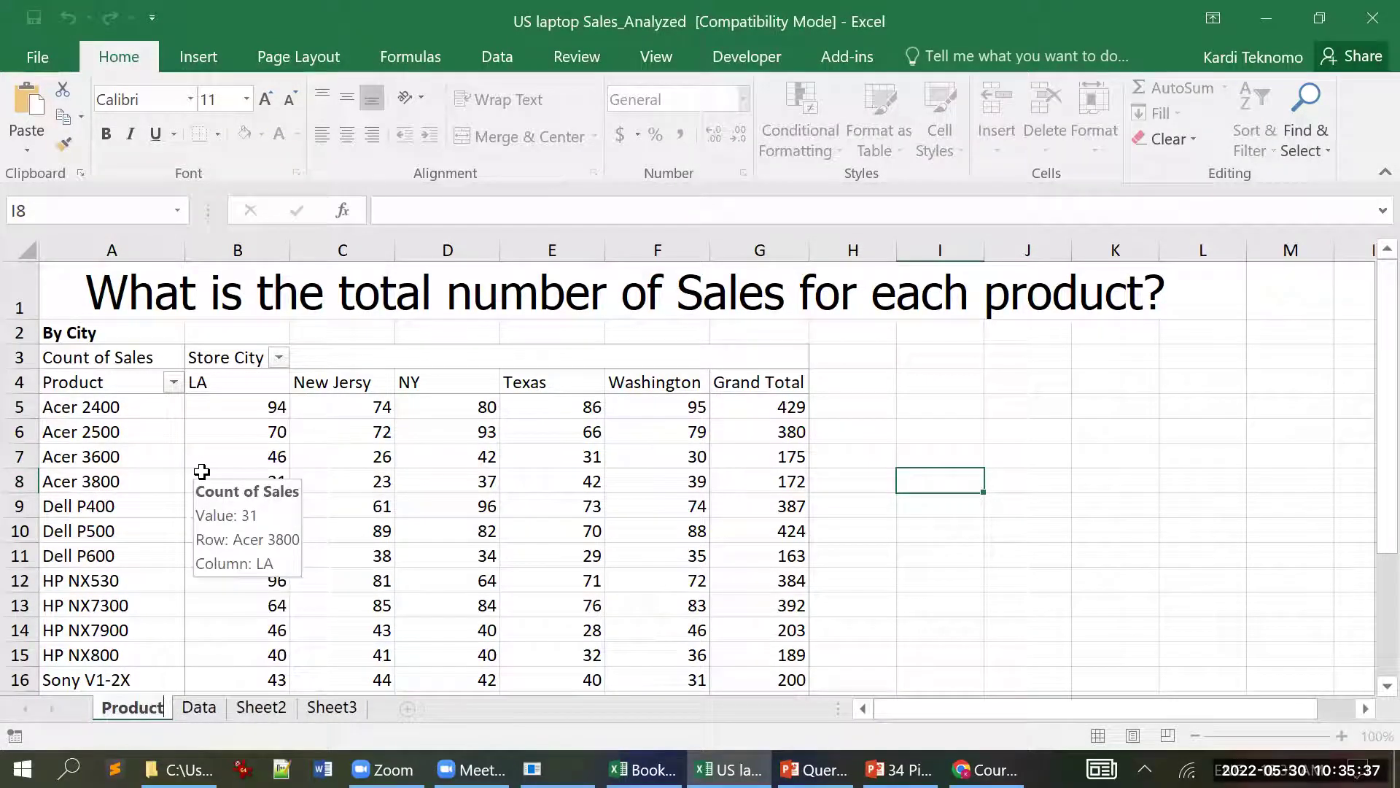
type("SalesCity")
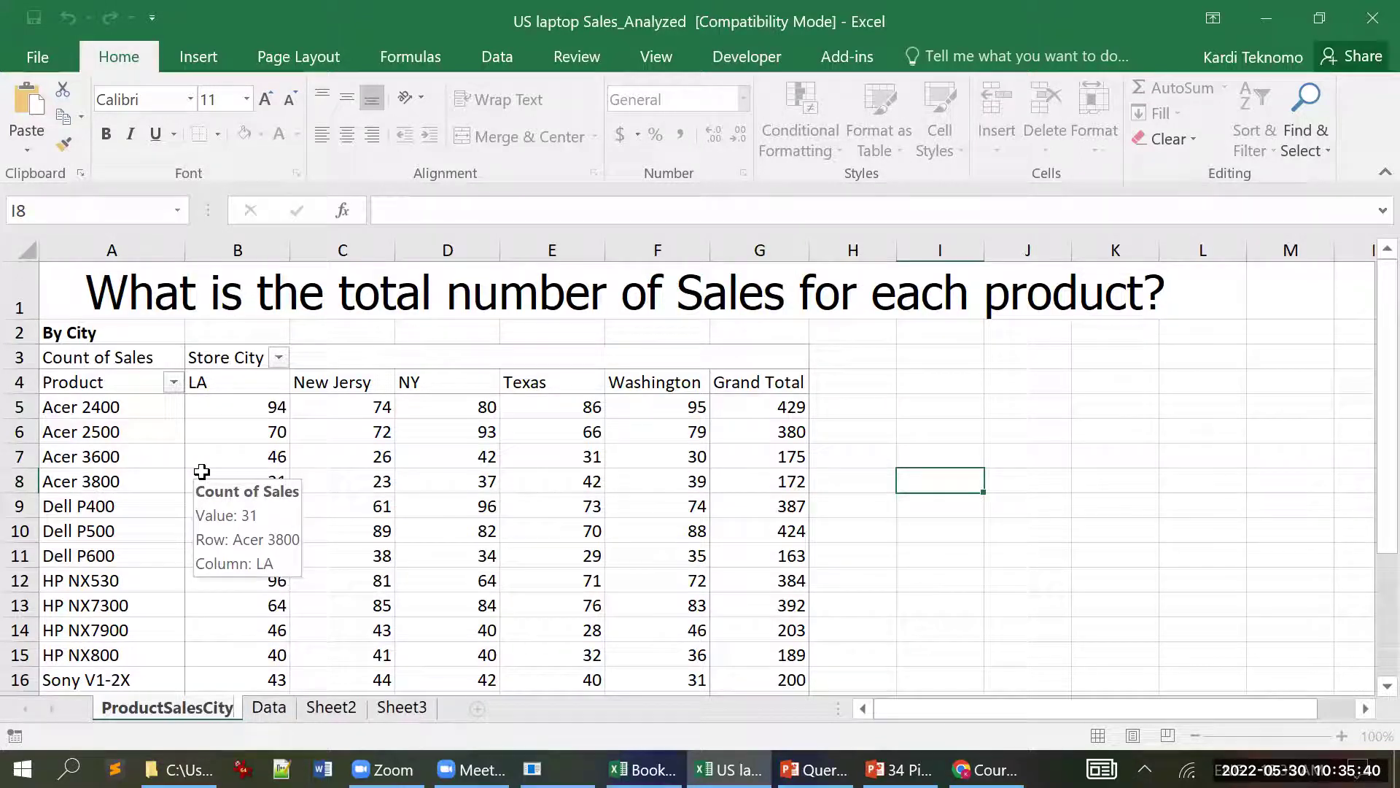
key("Return")
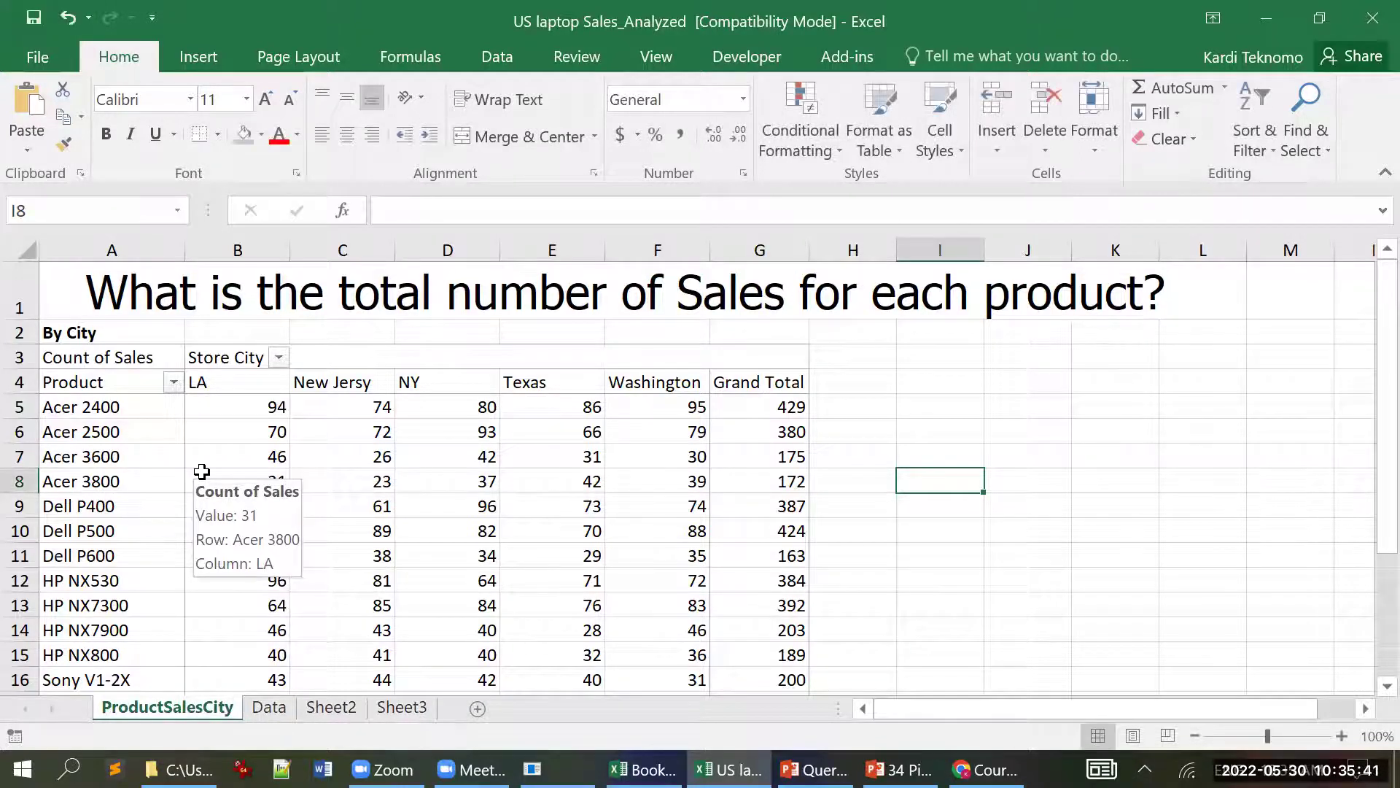
left_click(414, 332)
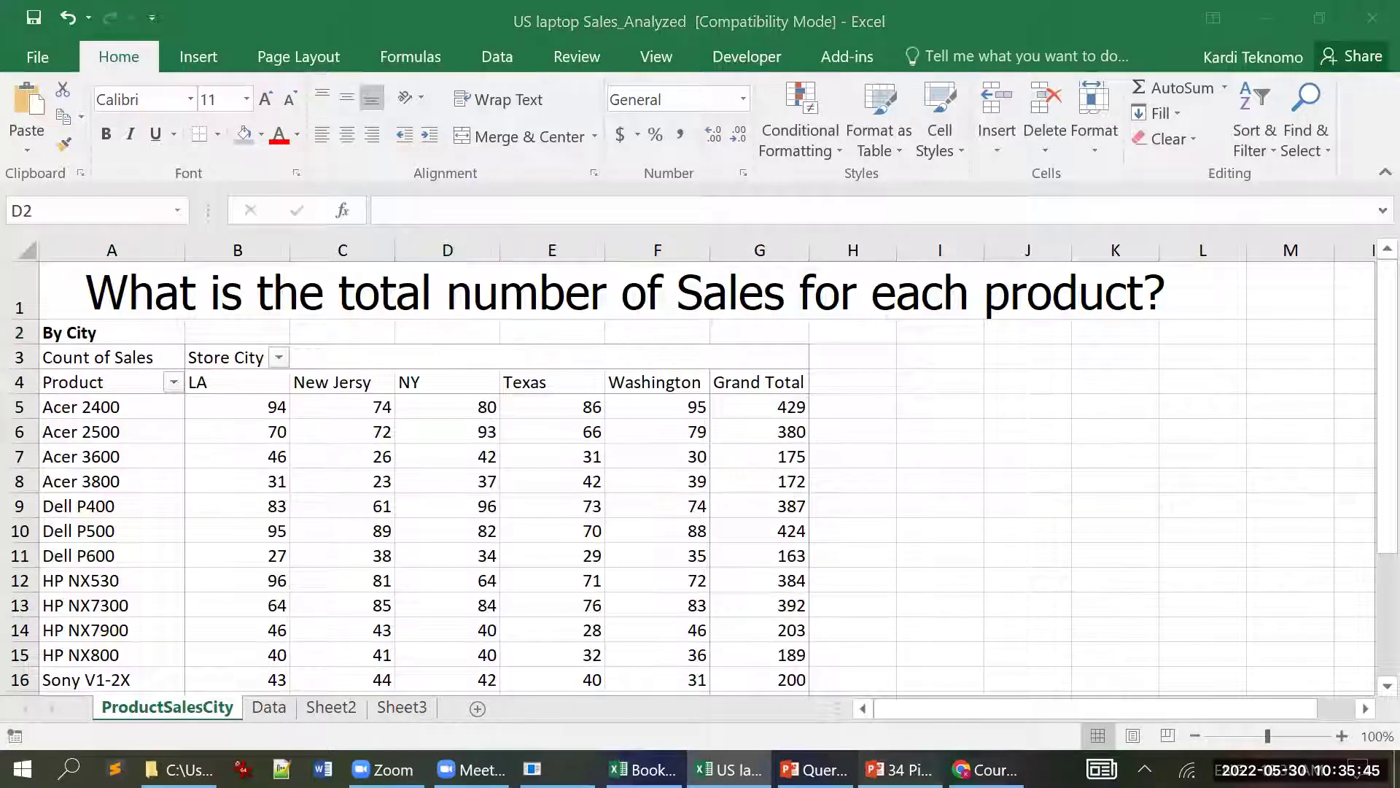
- Read the Roll Up slide about units sold in each city in the PowerPoint presentation, and return to the Excel workbook
key("alt+Tab")
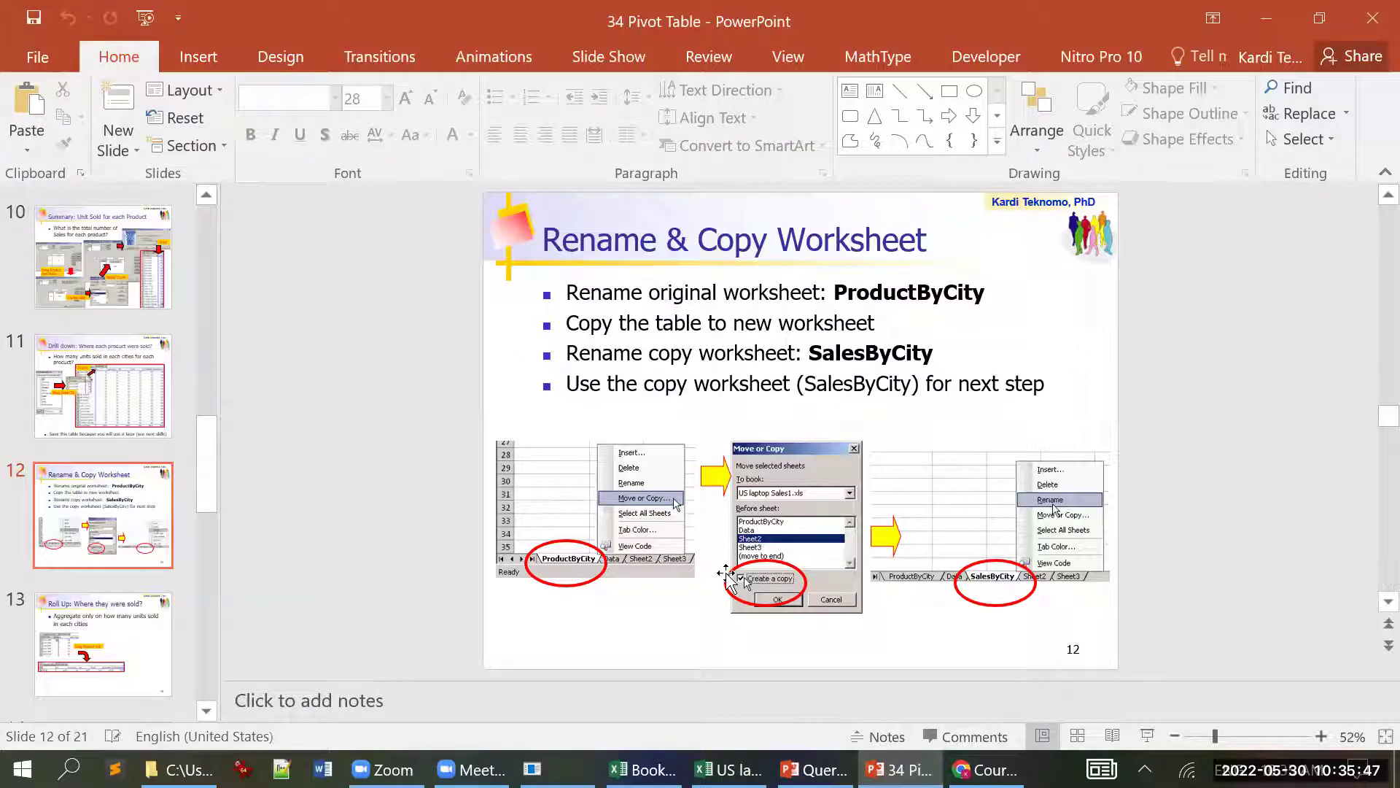
scroll(731, 584, "down", 1)
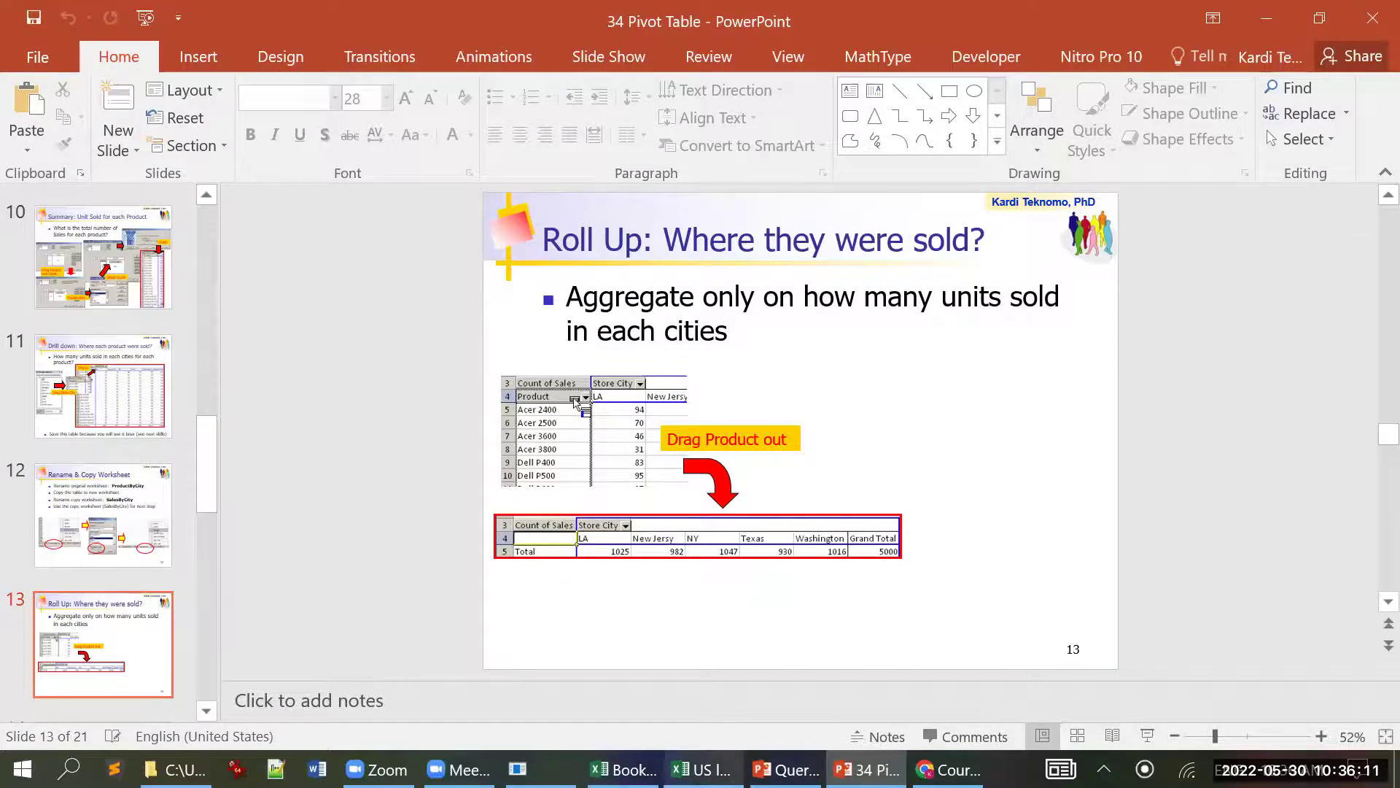
mouse_move(704, 770)
left_click(750, 671)
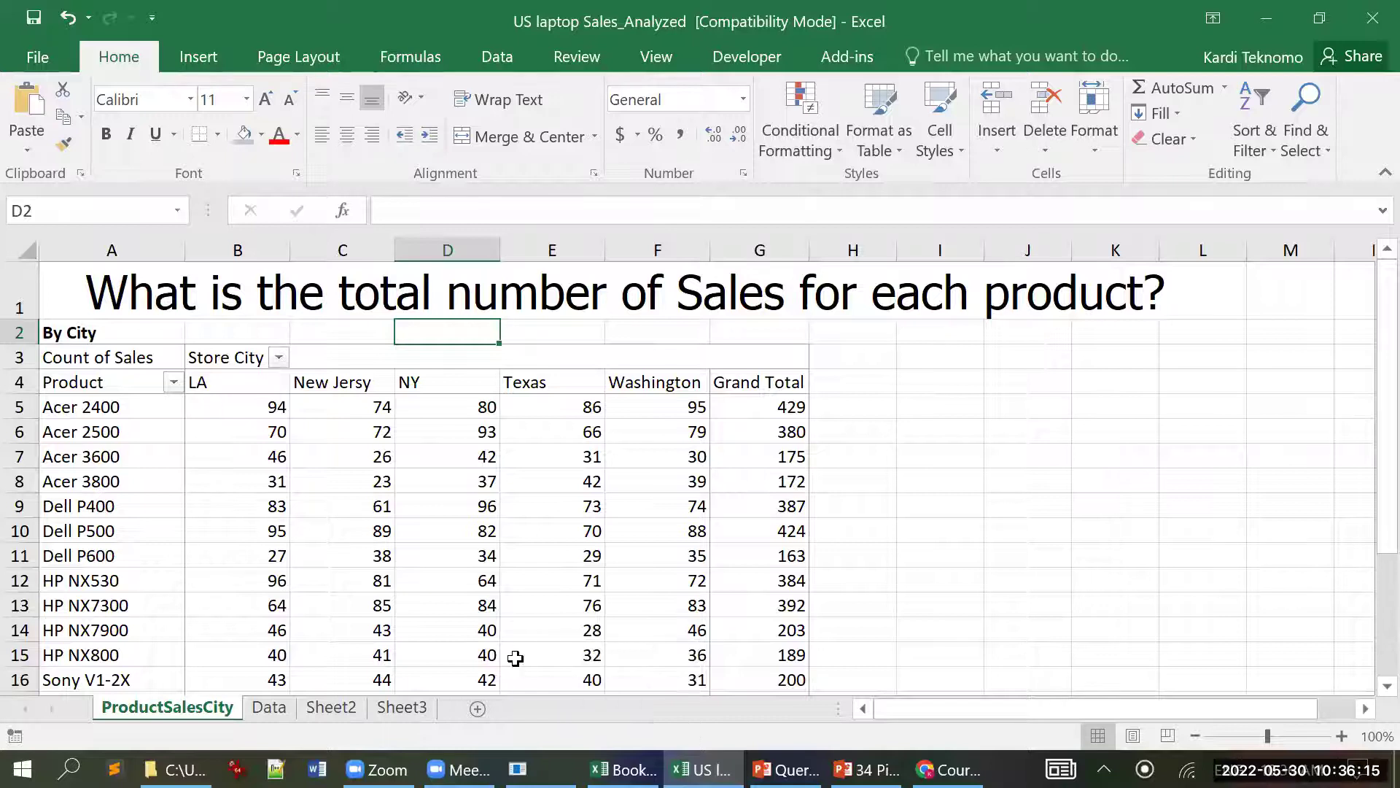
- Copy the ProductSalesCity worksheet to the end of the US laptop Sales_Analyzed workbook
right_click(208, 712)
left_click(282, 505)
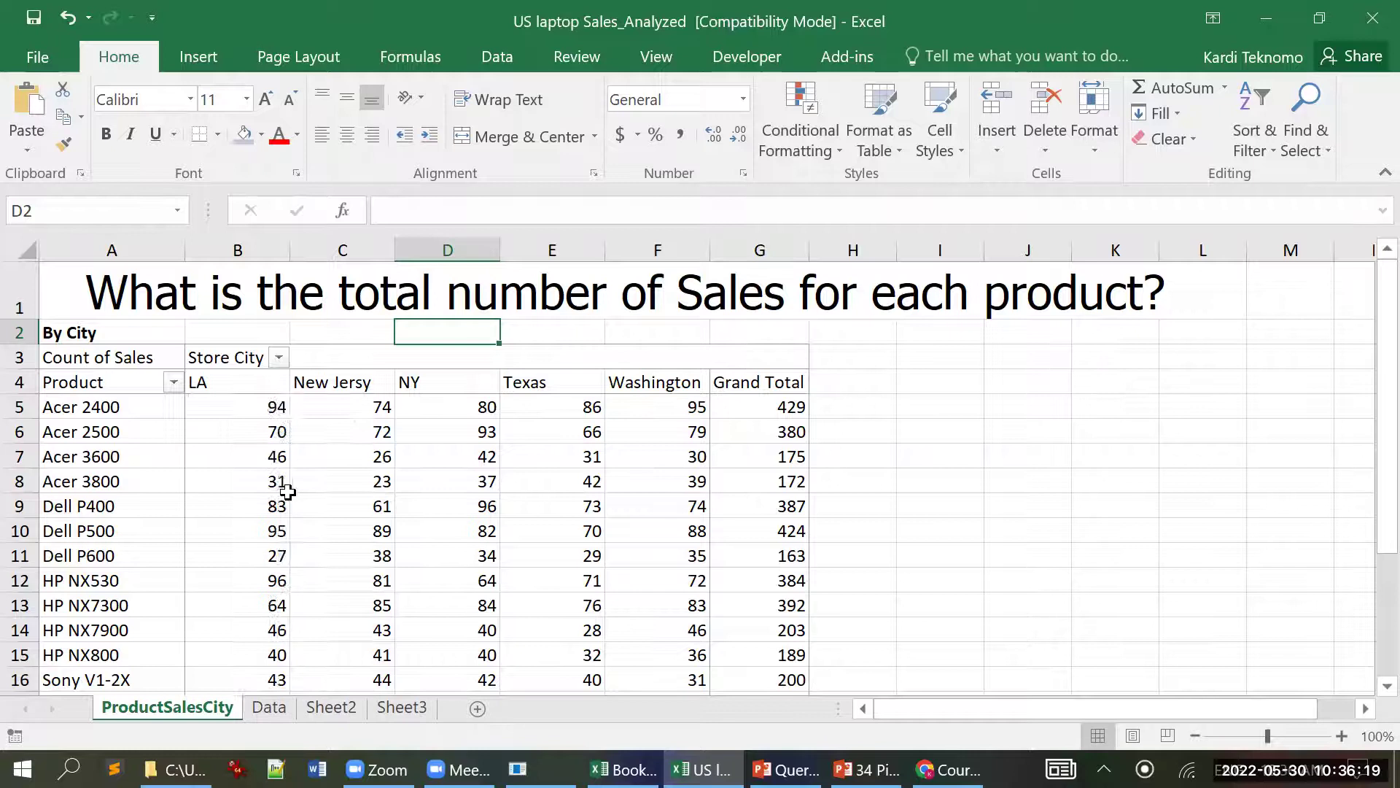
left_click(107, 605)
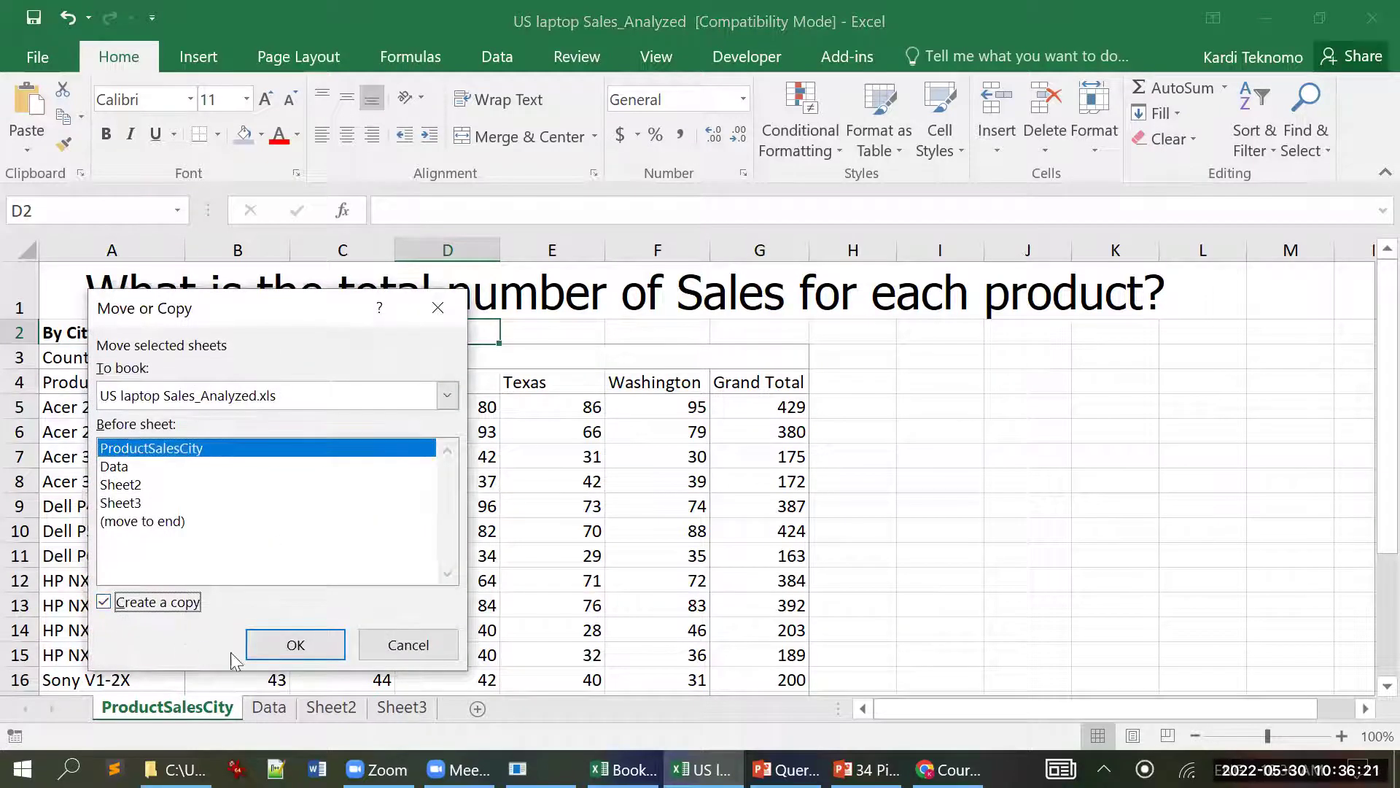
left_click(139, 522)
left_click(305, 642)
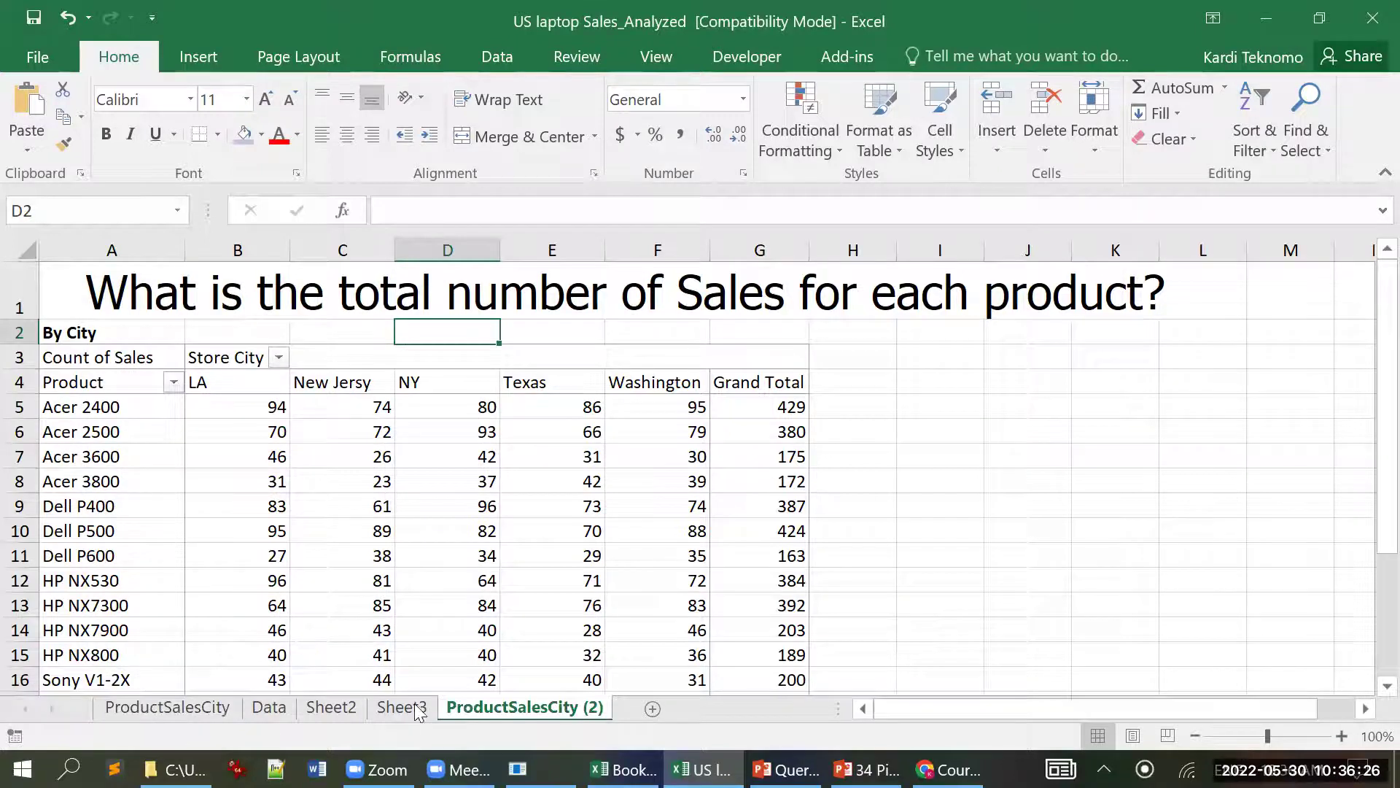
- Rename the copied ProductSalesCity worksheet as SalesCity
right_click(523, 712)
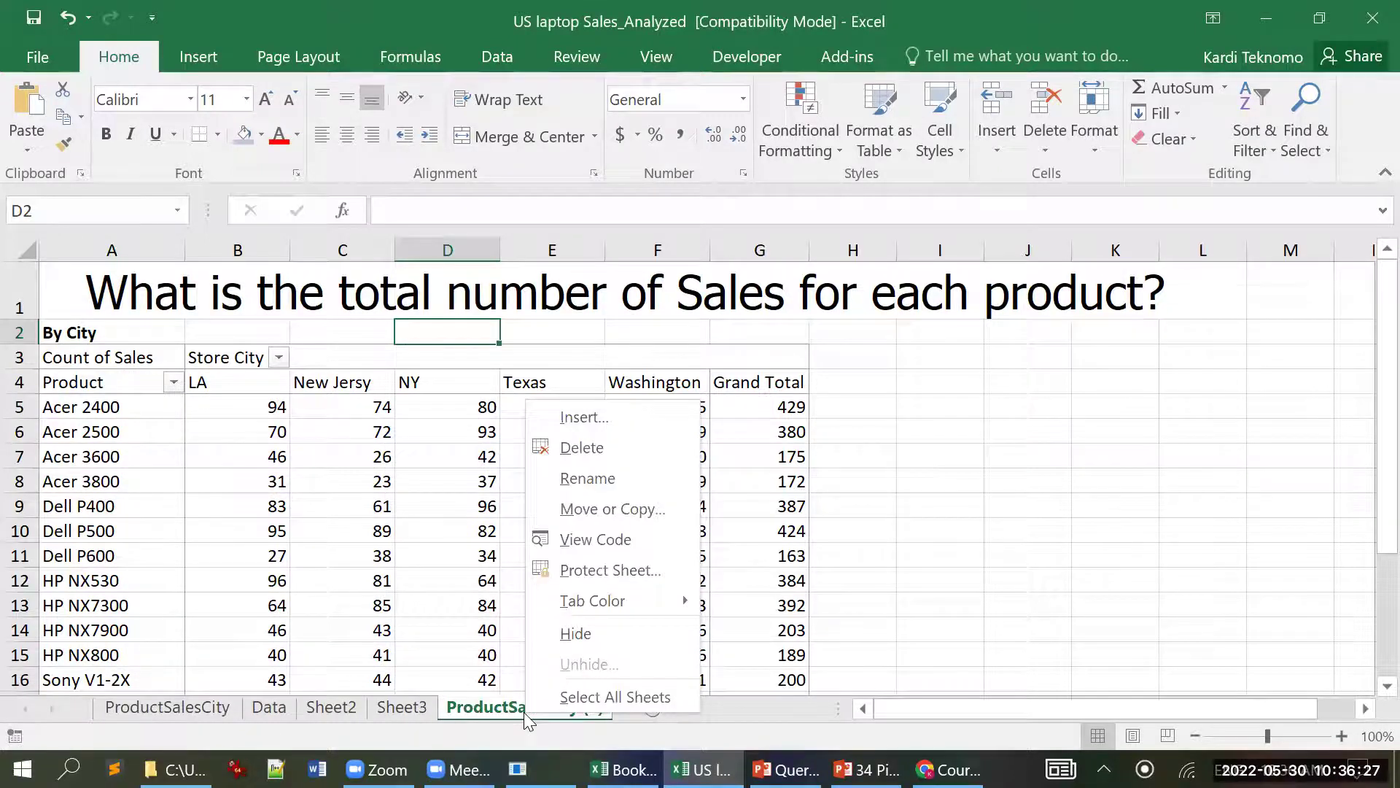
left_click(601, 478)
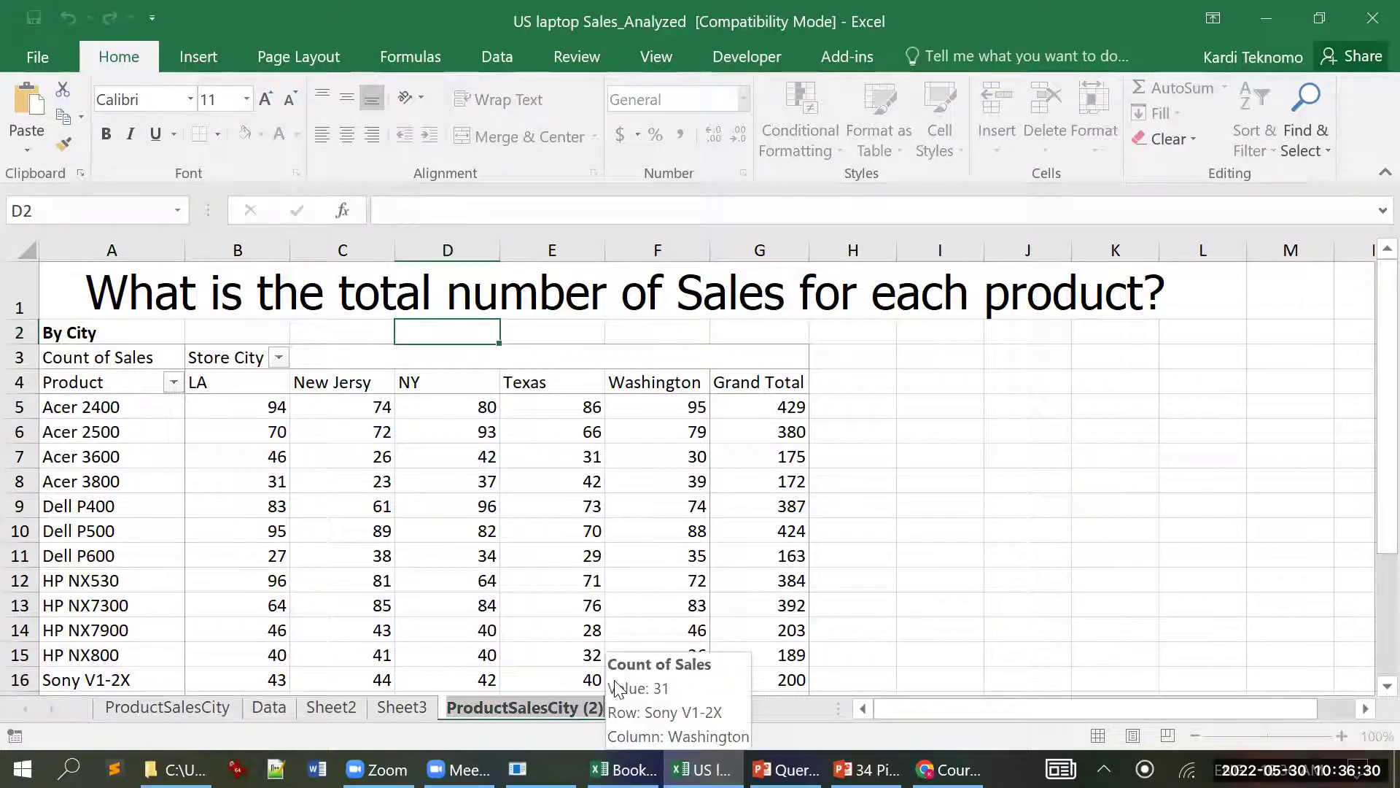
key("End")
key("BackSpace")
key("BackSpace")
key("BackSpace")
key("BackSpace")
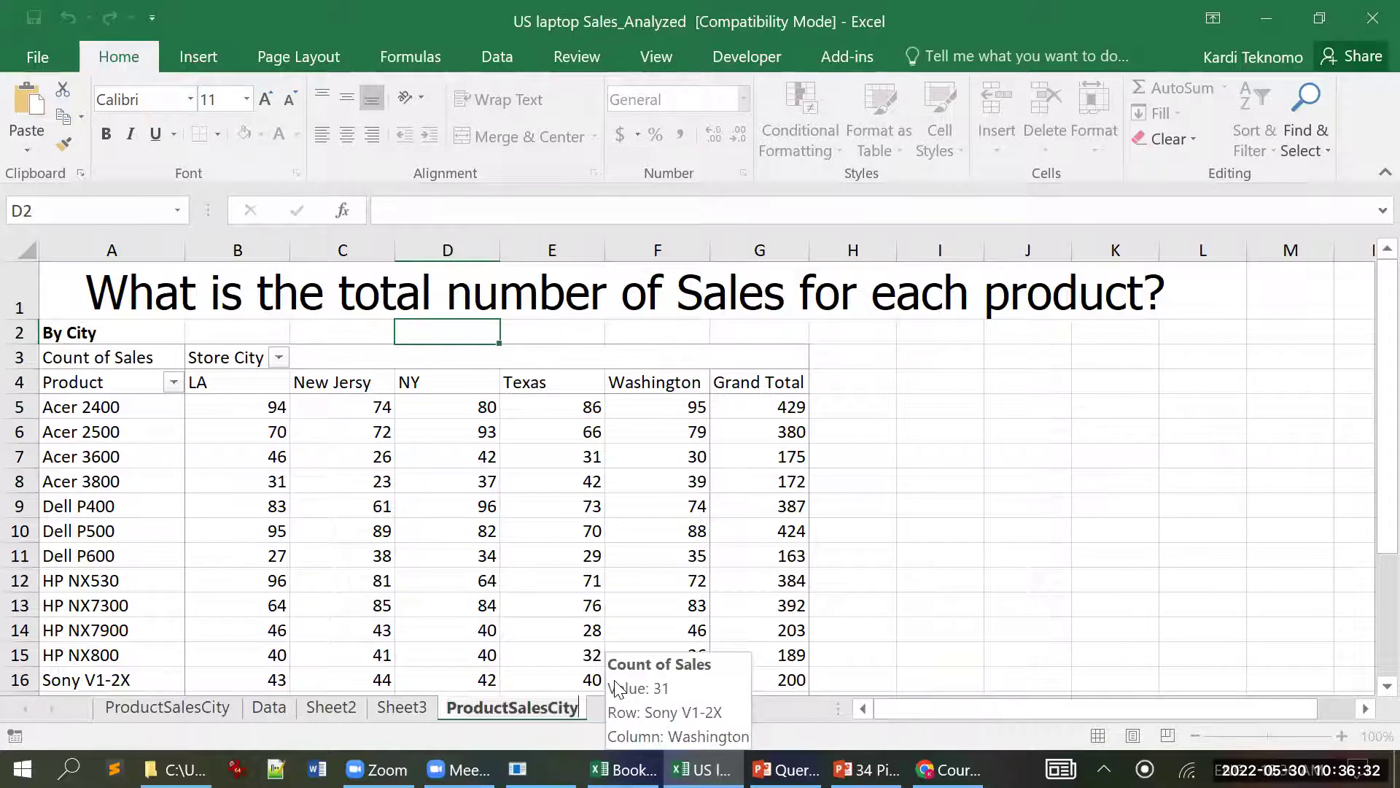
key("Home")
key("Right")
key("Right")
key("Right")
key("Right")
key("Right")
key("Right")
key("Right")
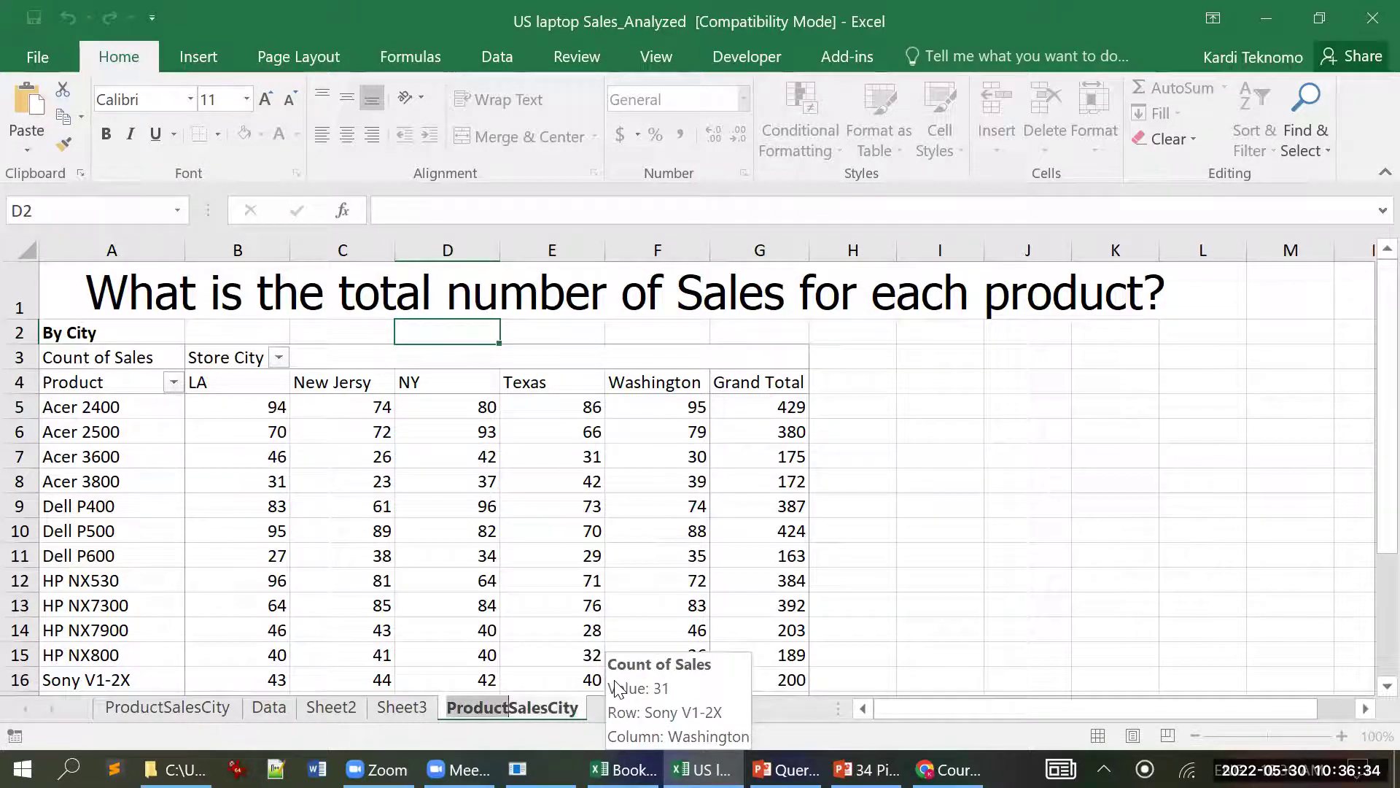
key("ctrl+BackSpace")
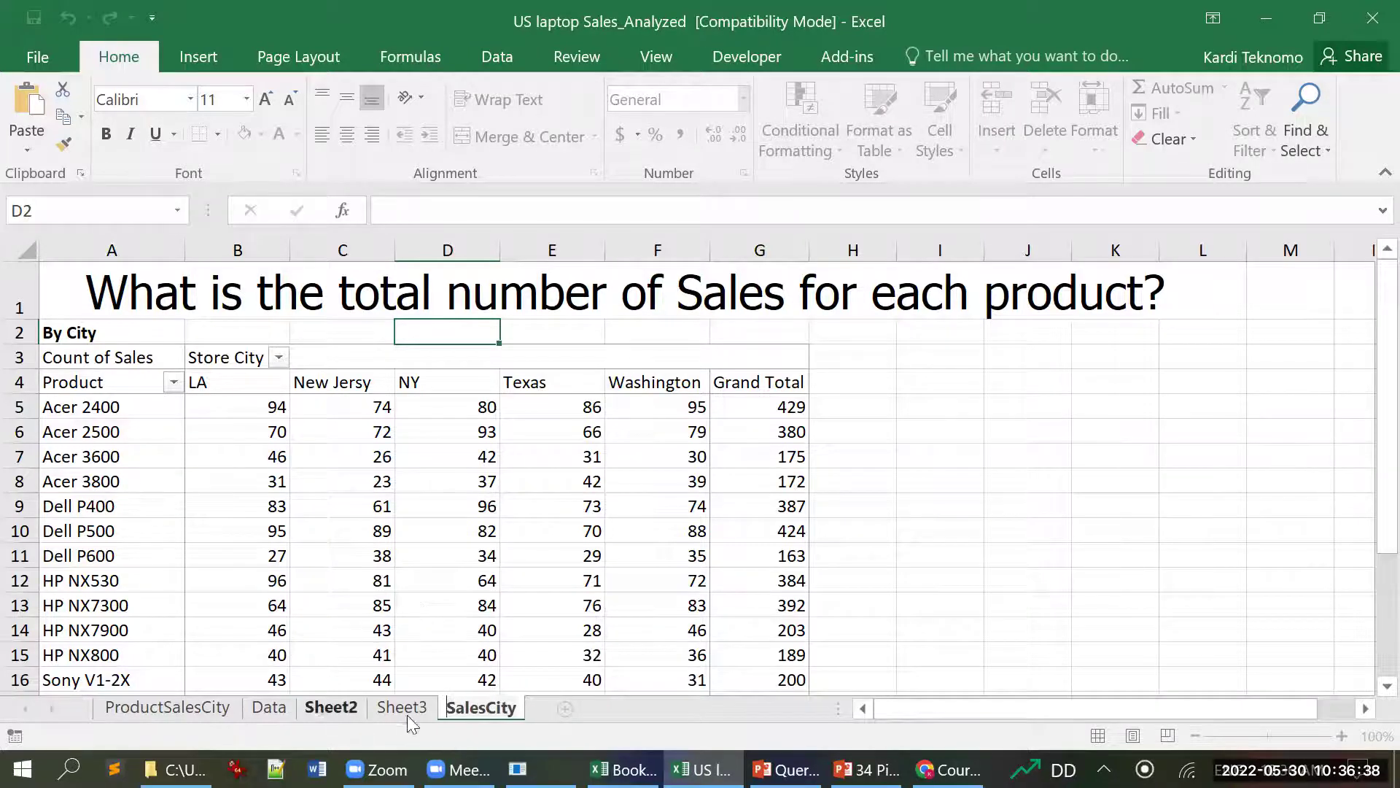
left_click(457, 628)
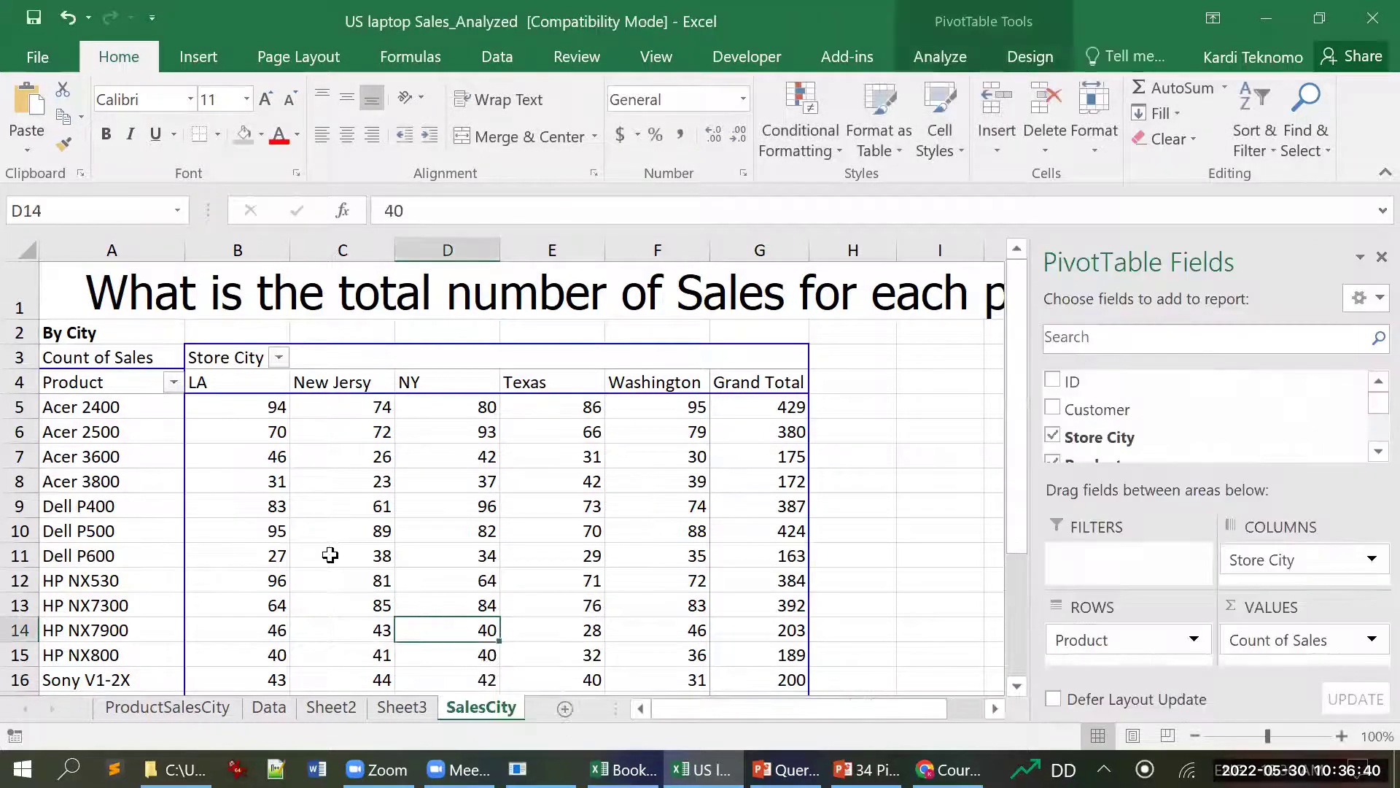
- Remove the Product row field from the pivot table on the SalesCity worksheet
left_click(92, 386)
left_click_drag(92, 390, 1065, 383)
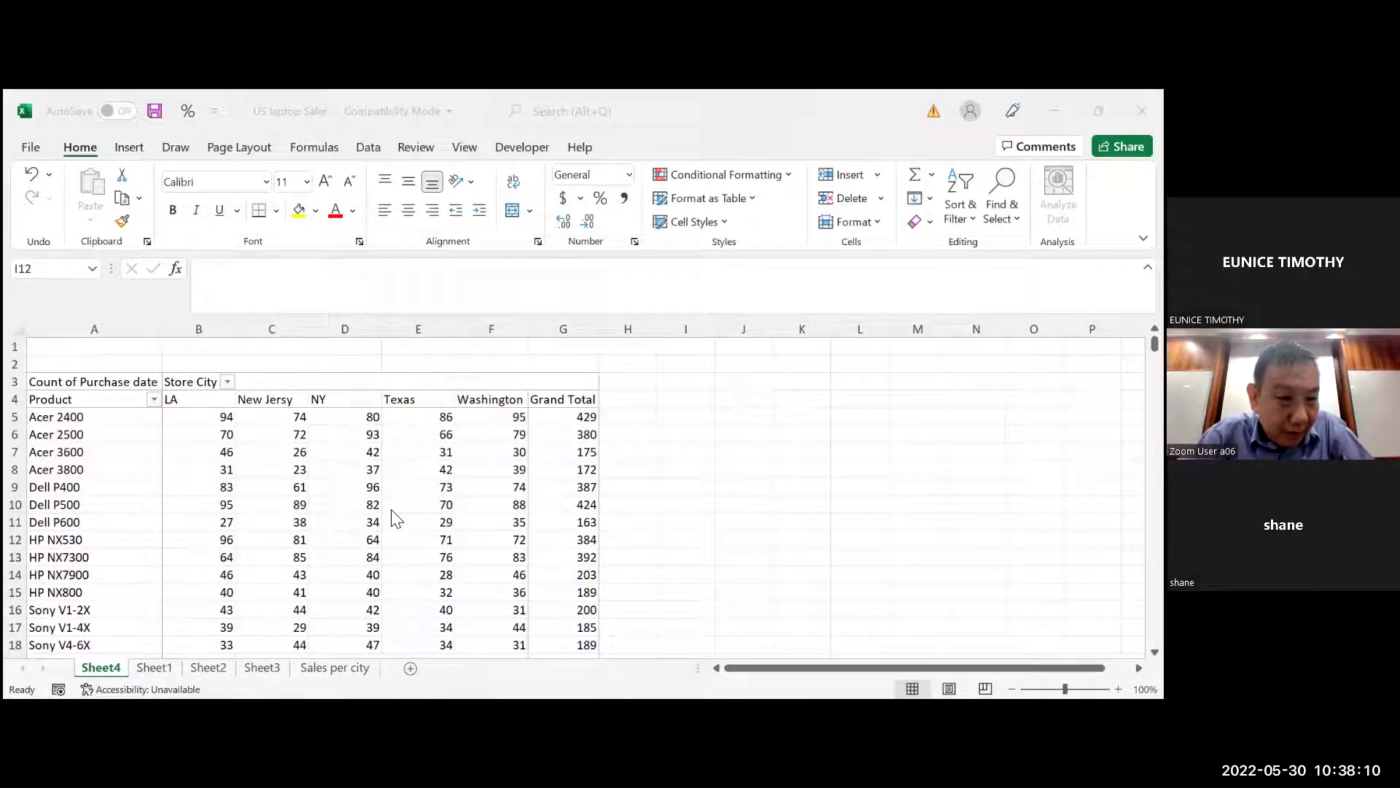
- Examine the Sales per city worksheet in the shared US laptop Sales workbook
left_click(359, 670)
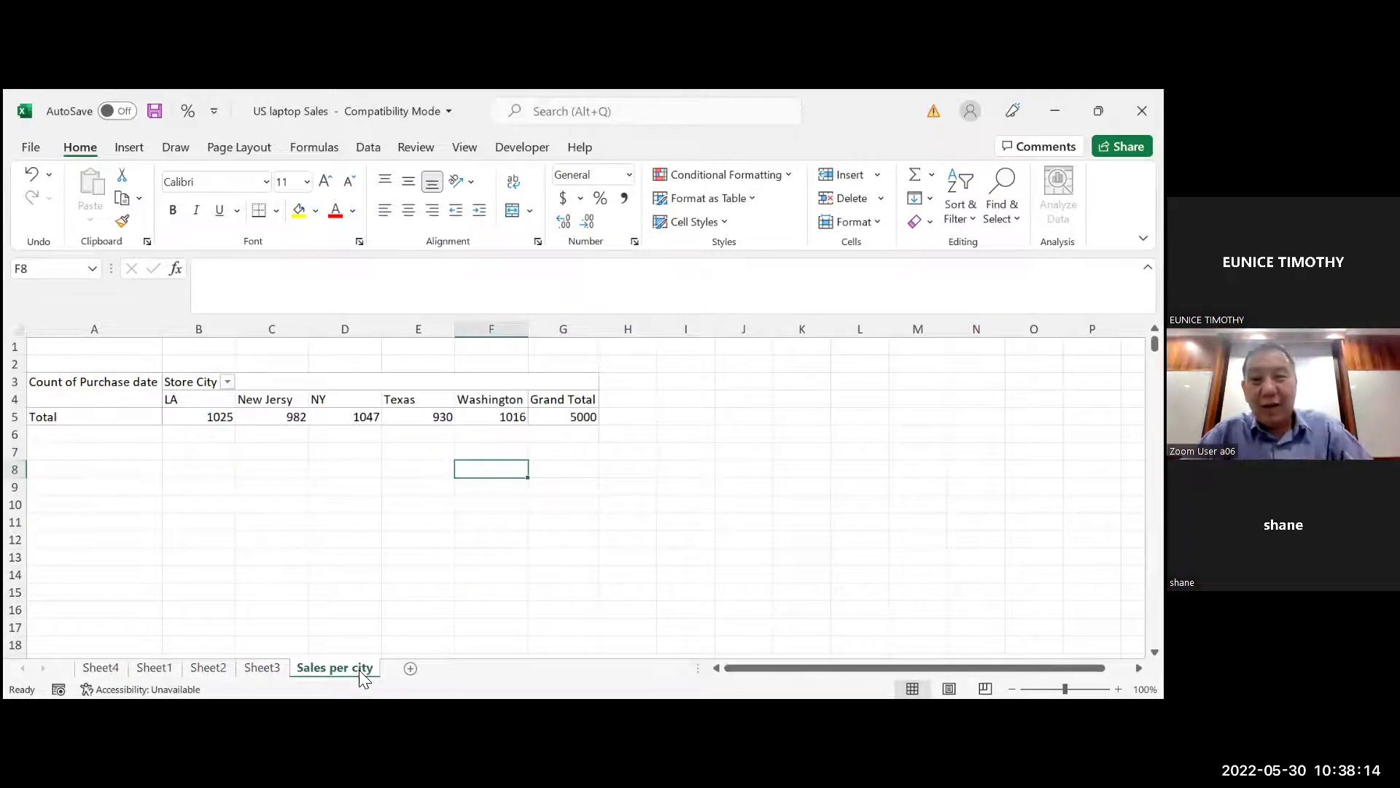
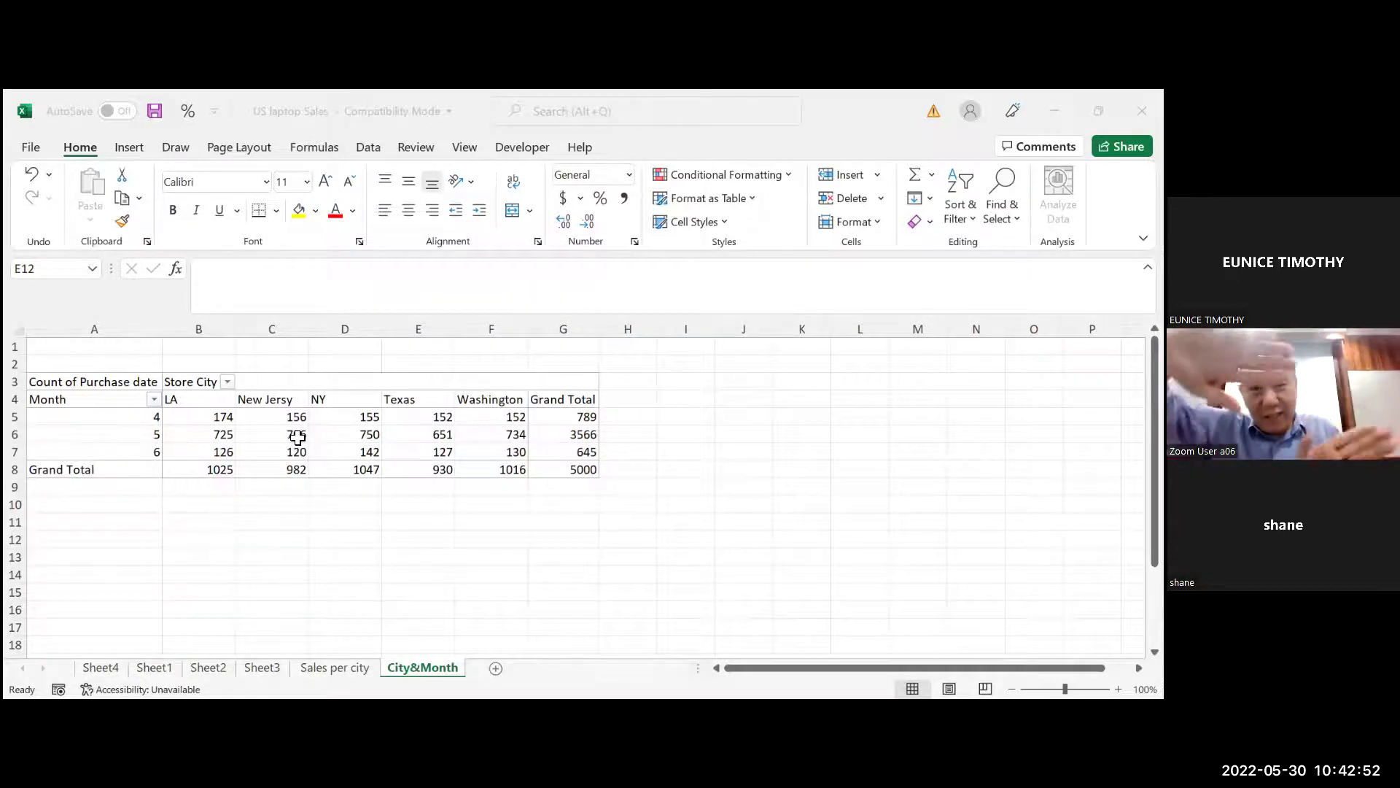
- Remove Store City from the City&Month pivot table and add it back as the column field
left_click(223, 439)
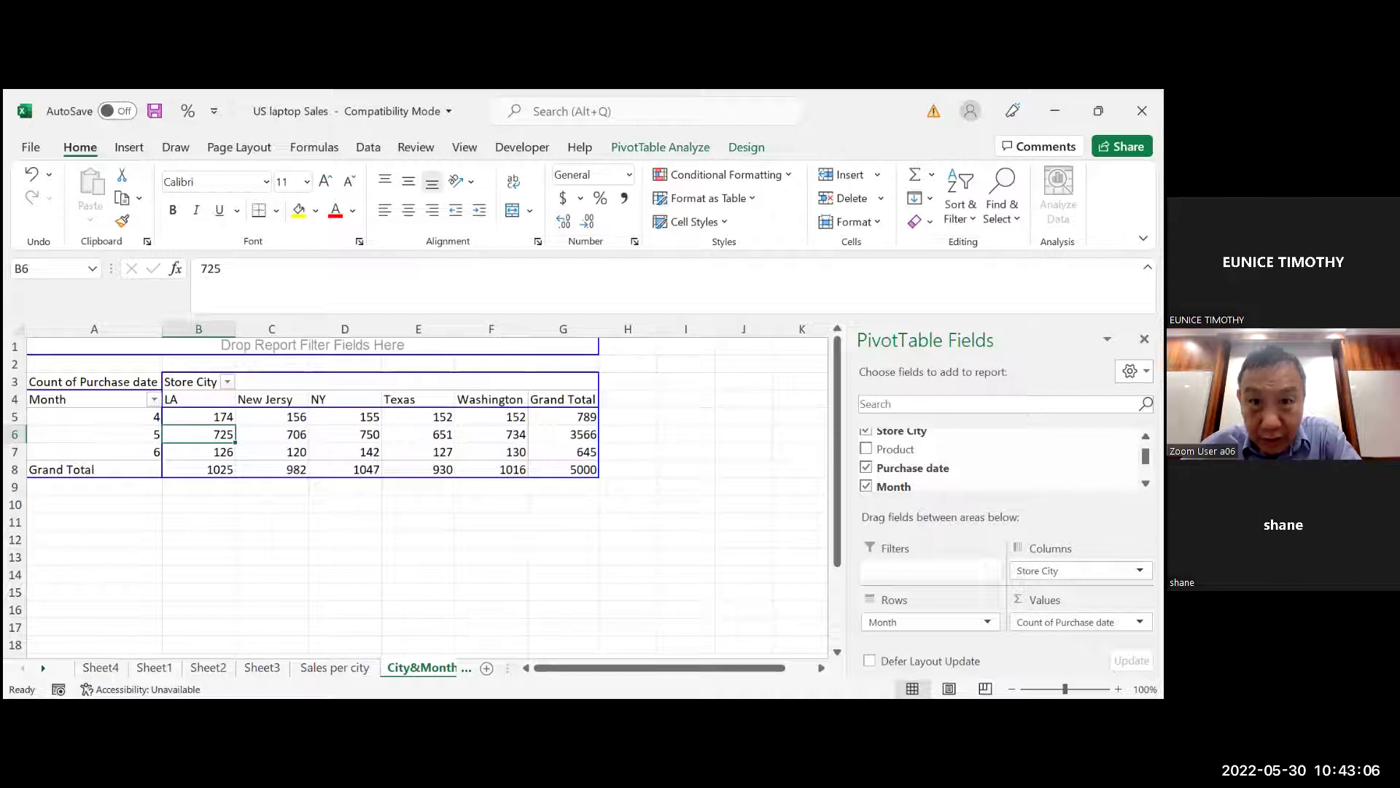
scroll(1000, 460, "up", 1)
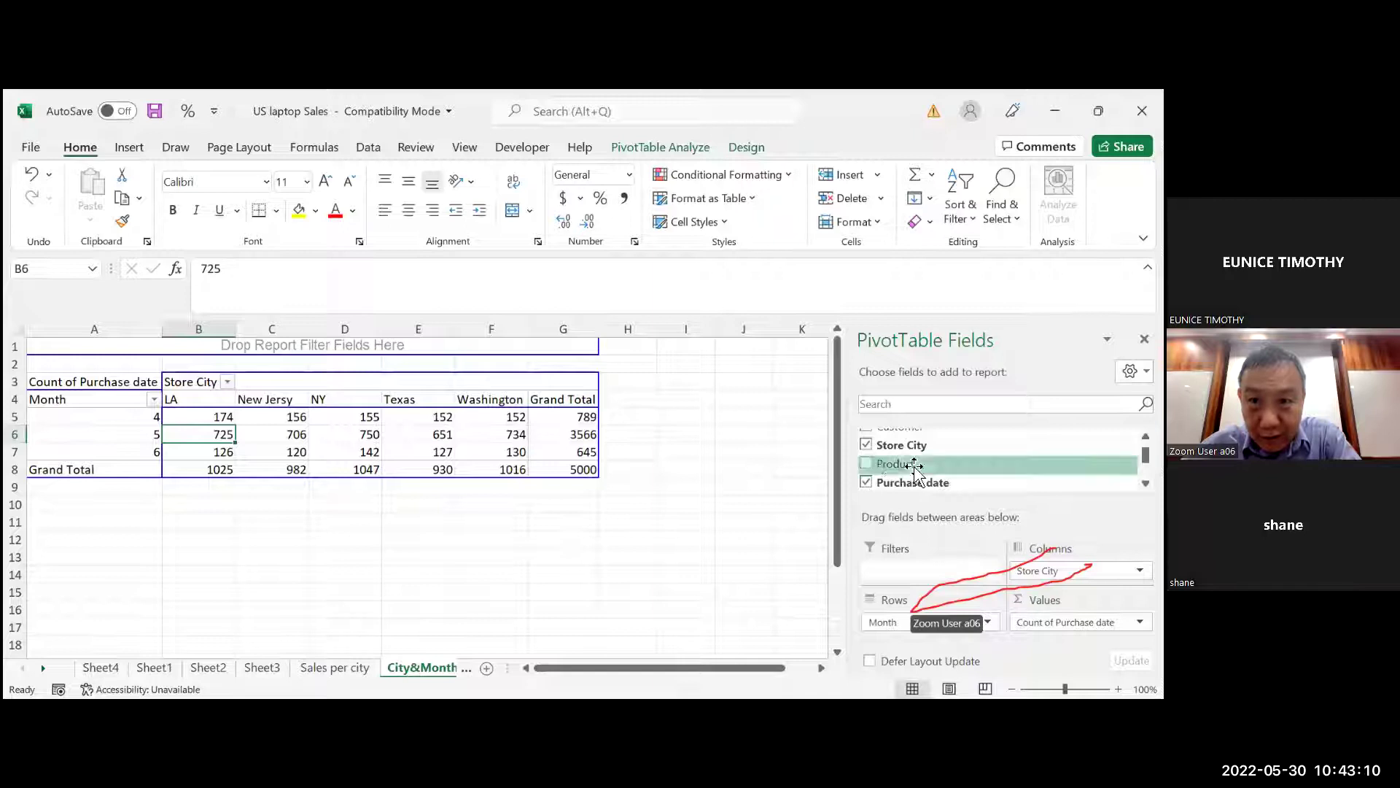
left_click(1072, 570)
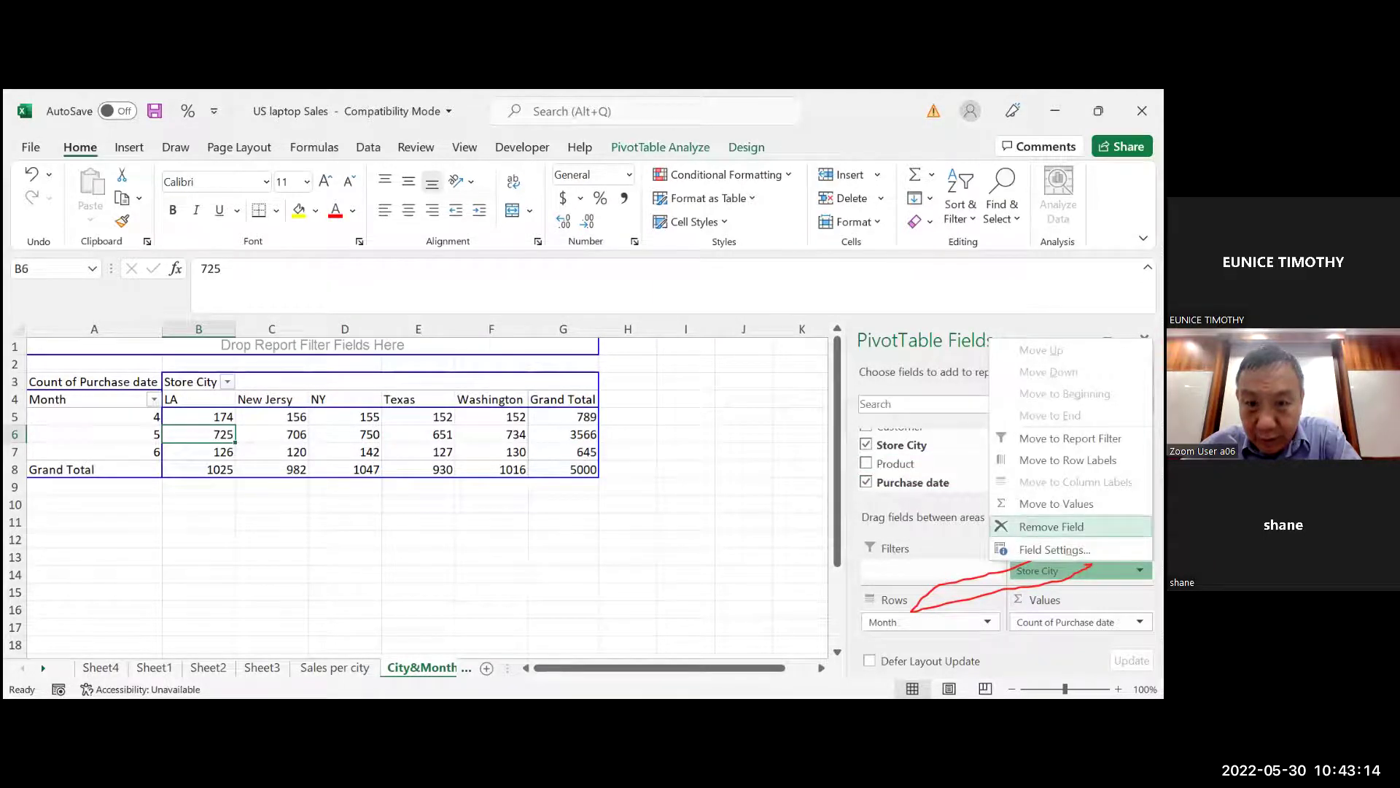
left_click(867, 451)
left_click(866, 447)
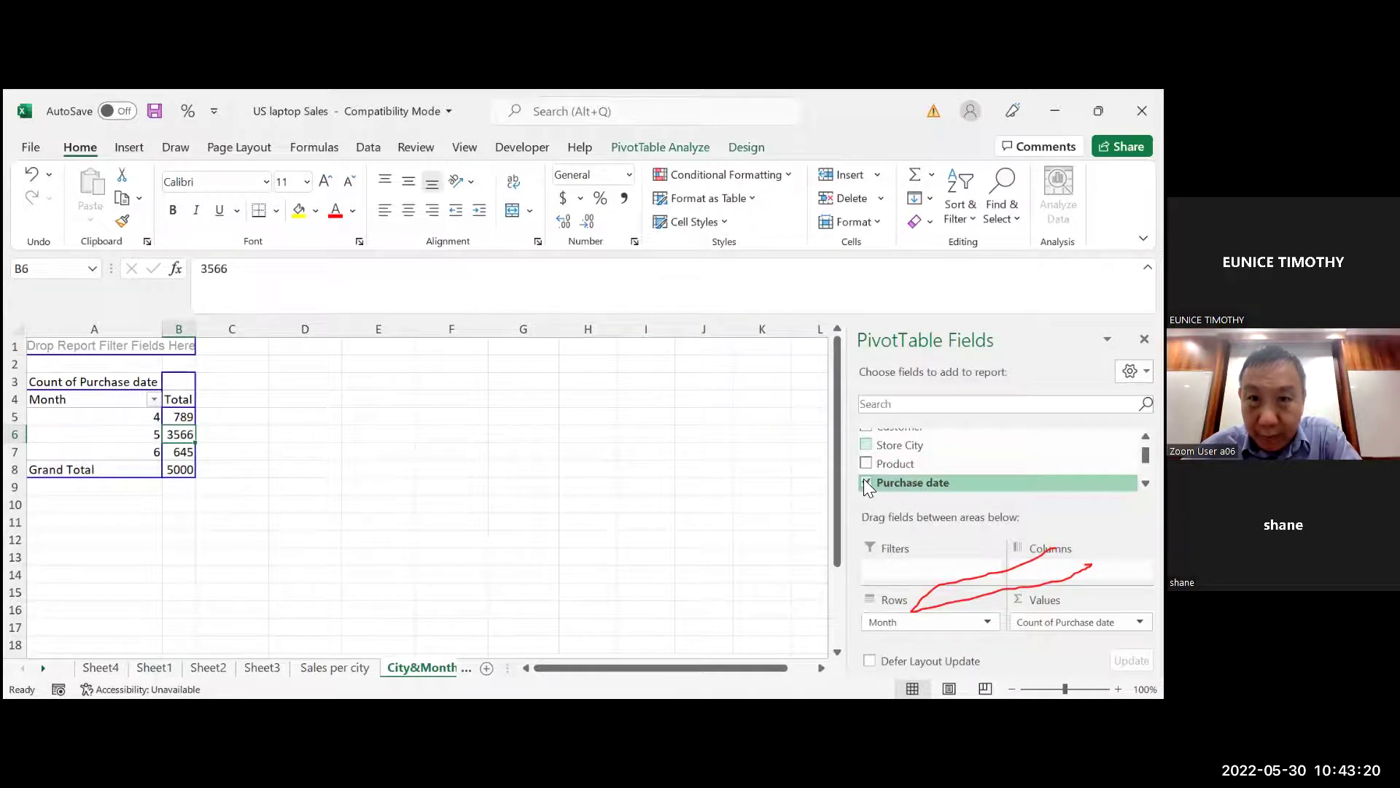
left_click_drag(881, 452, 178, 390)
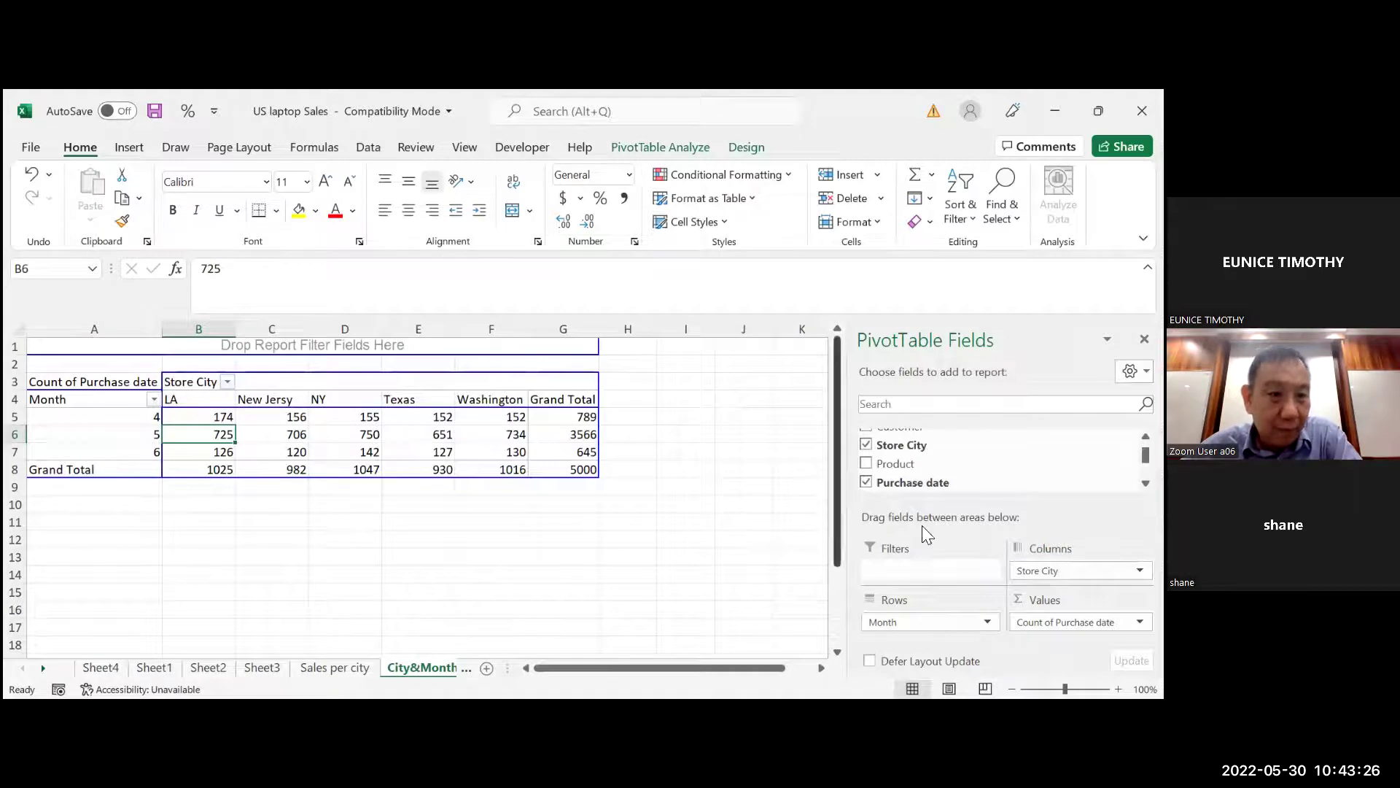
- Swap the City&Month pivot table's layout by moving Month to the columns and Store City to the rows
scroll(999, 459, "down", 1)
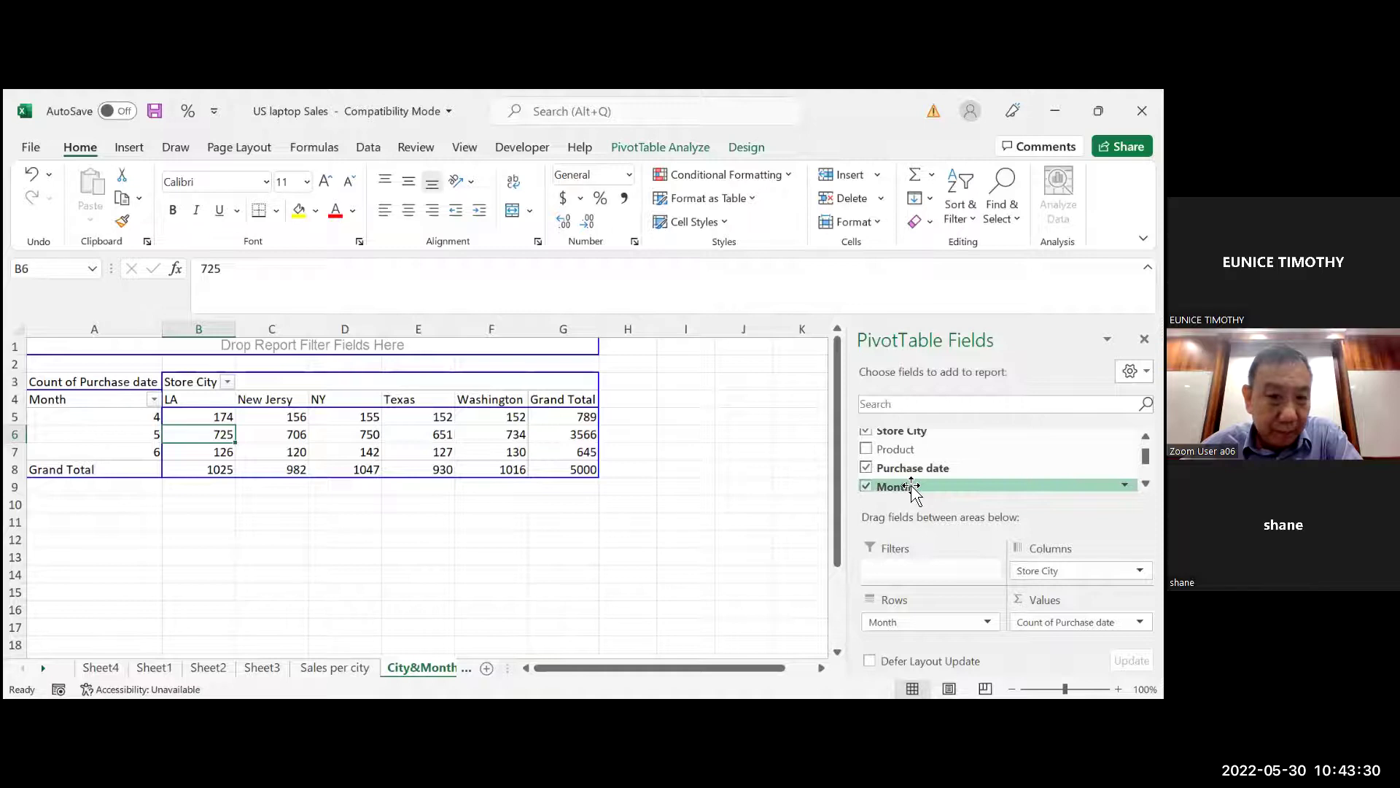
left_click_drag(912, 487, 495, 387)
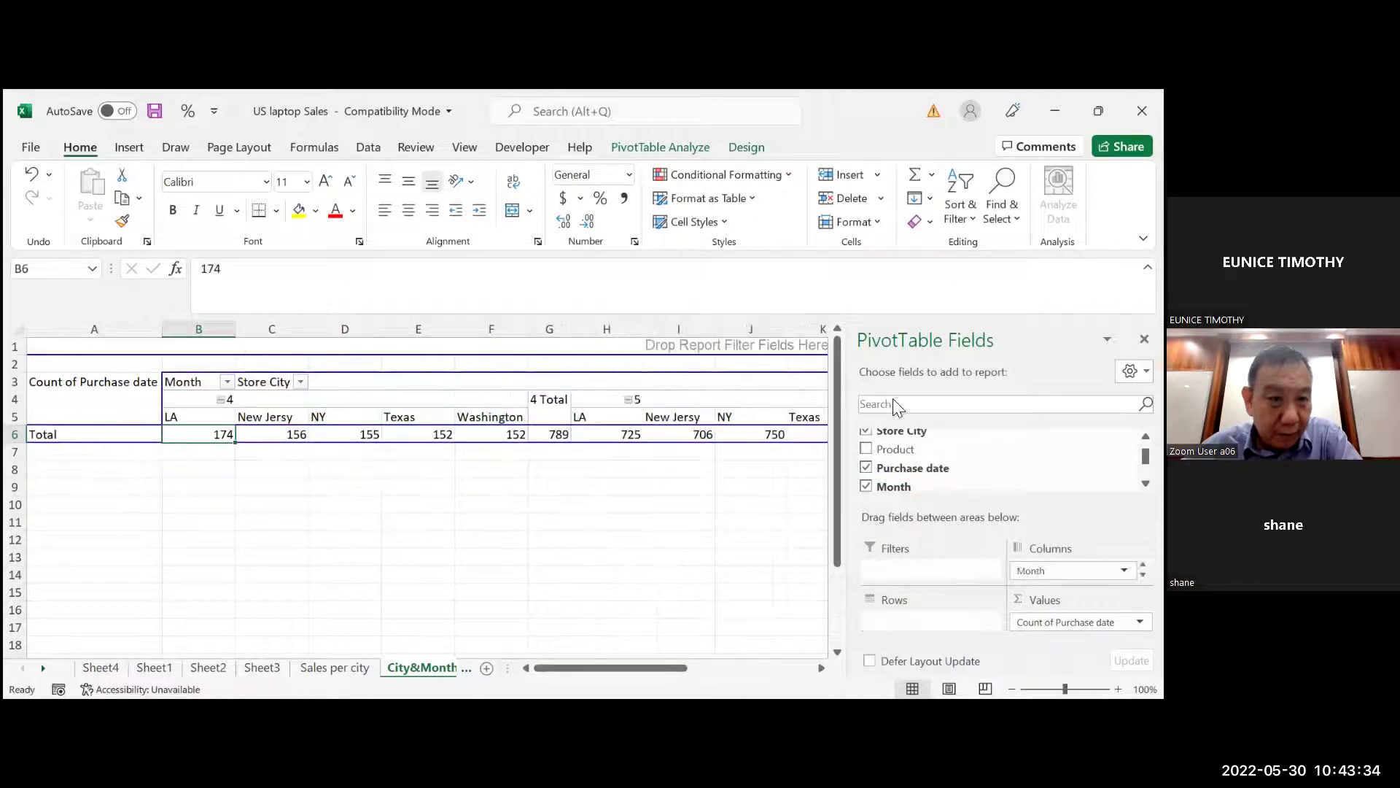
left_click_drag(931, 431, 893, 434)
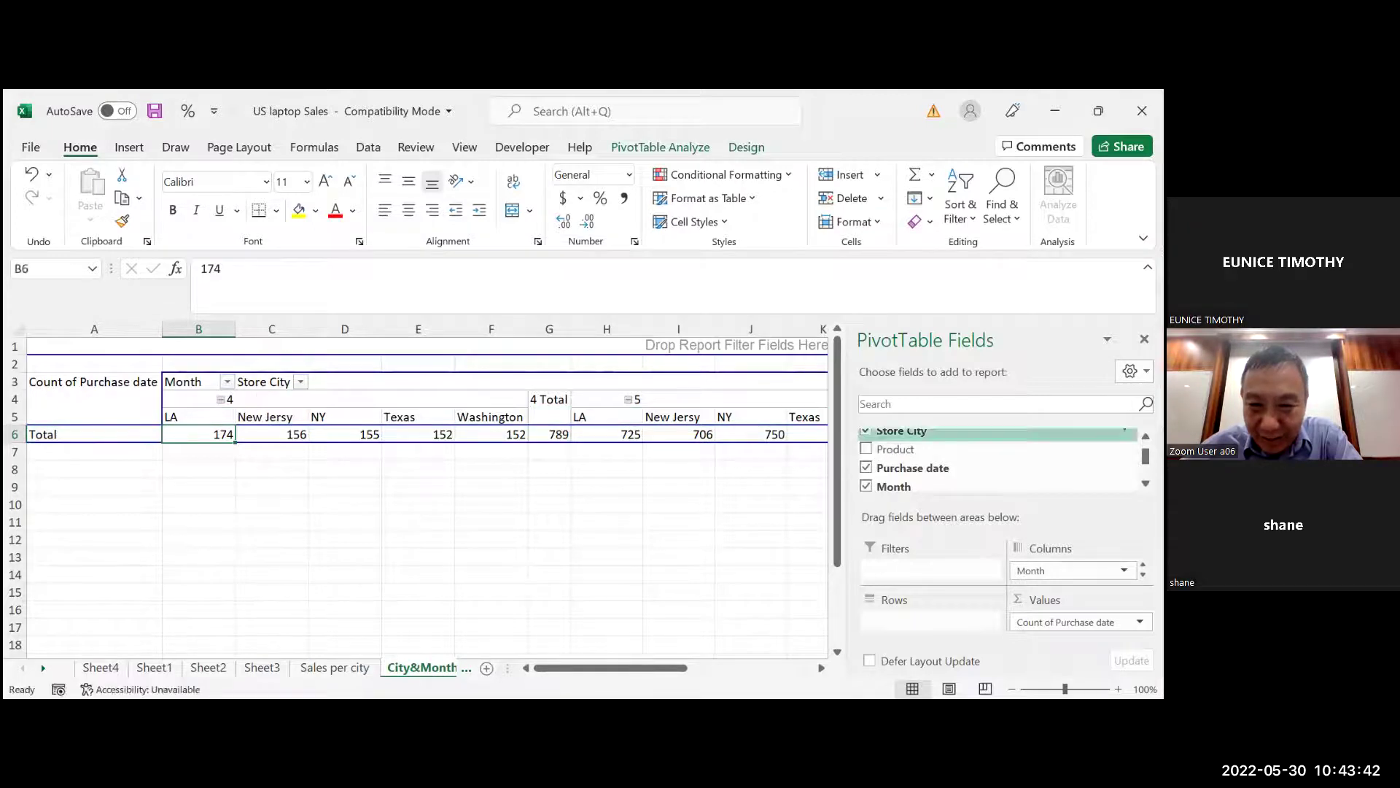
left_click(1072, 570)
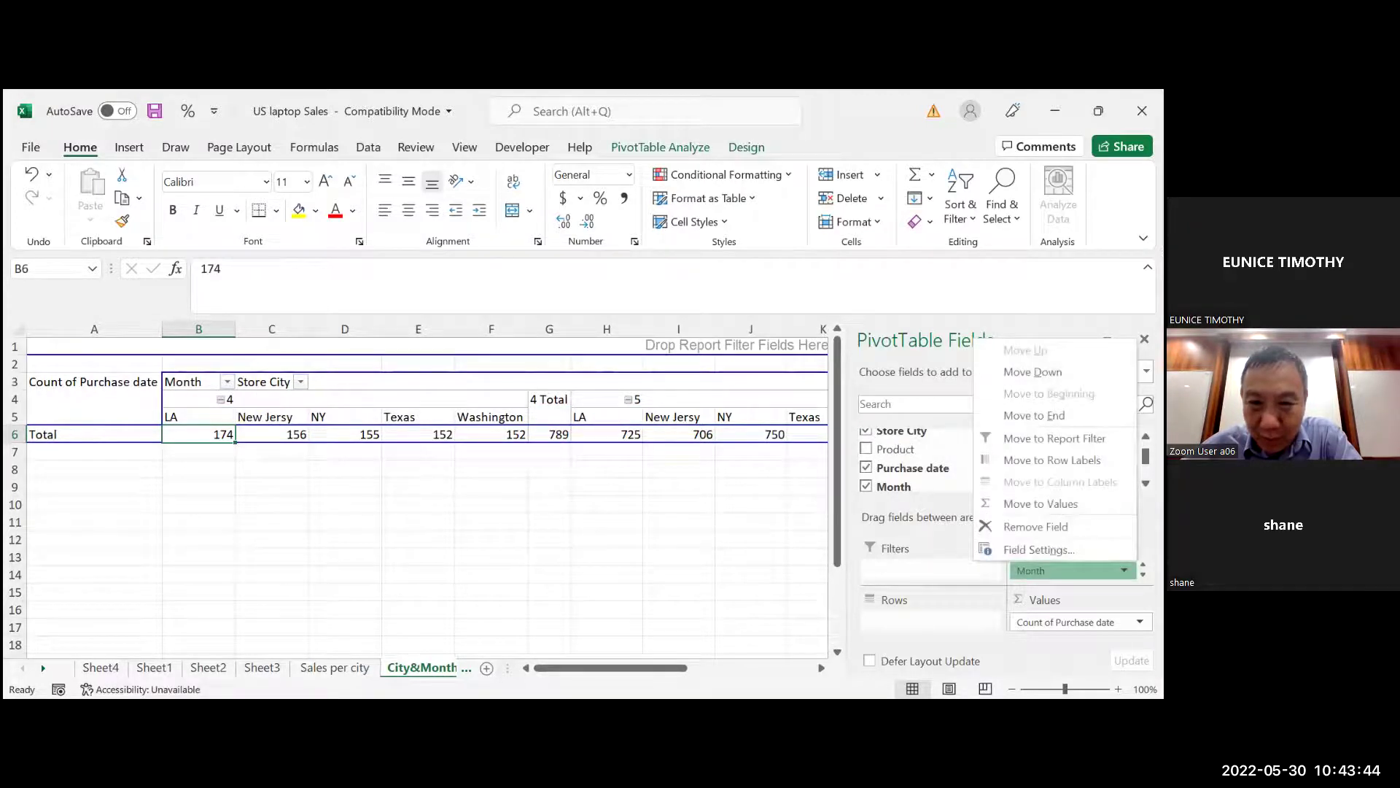
key("Escape")
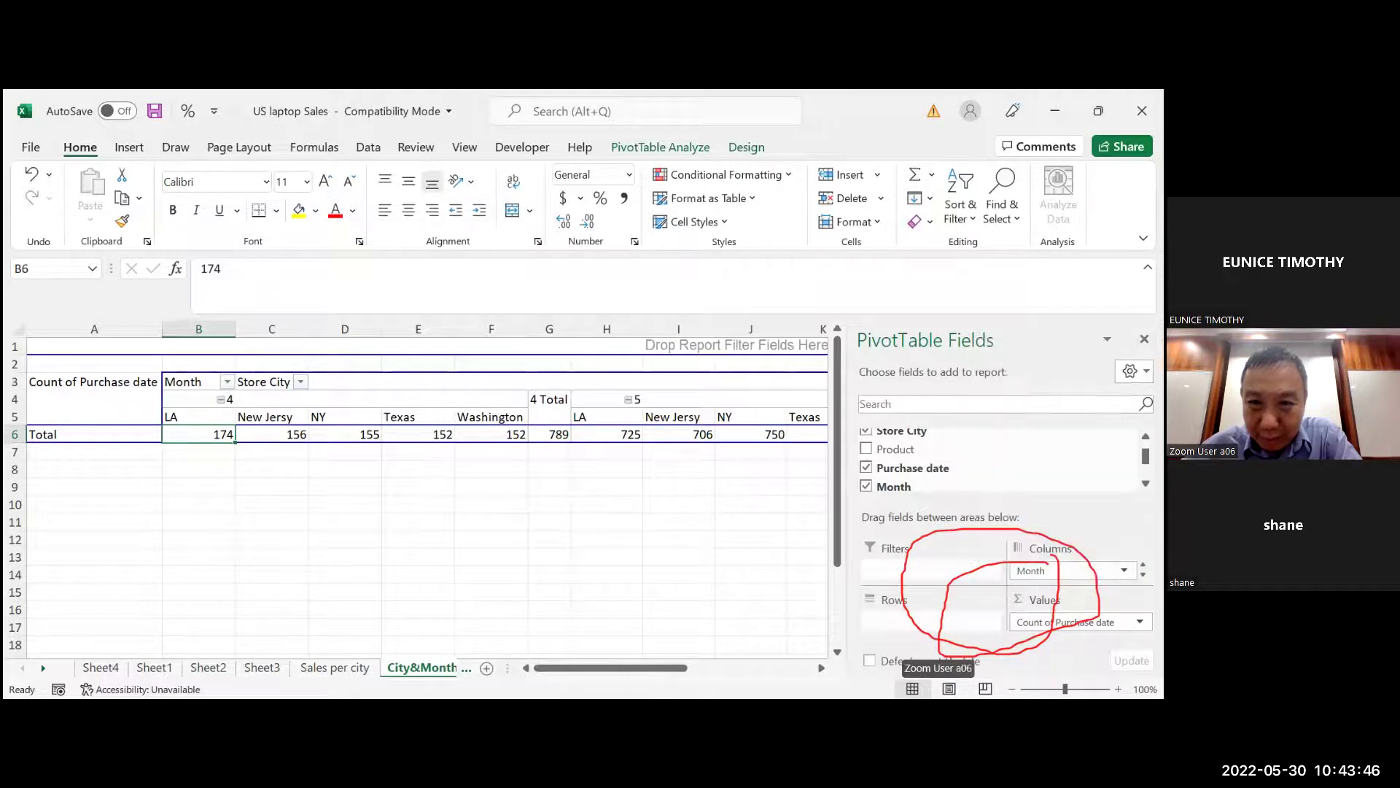
left_click(1072, 570)
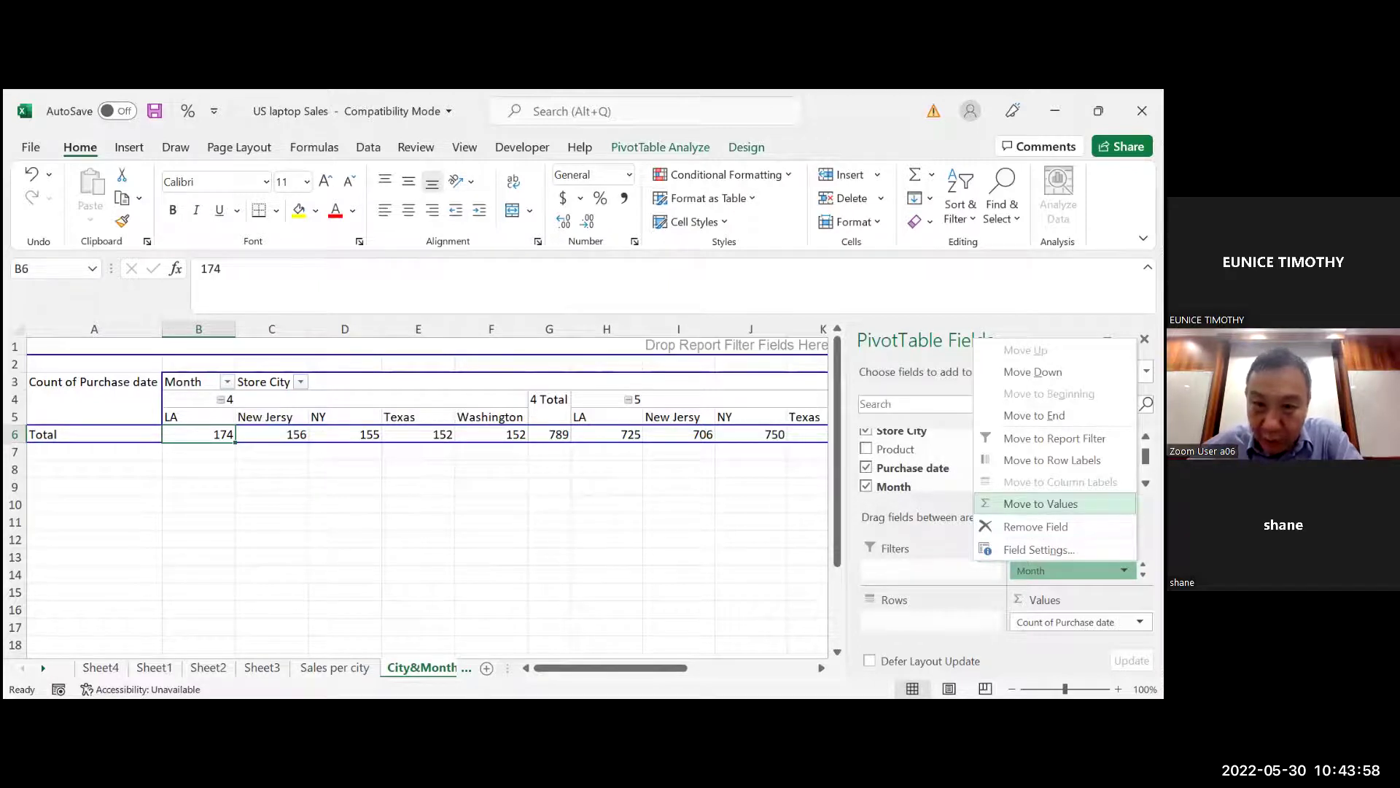
key("Escape")
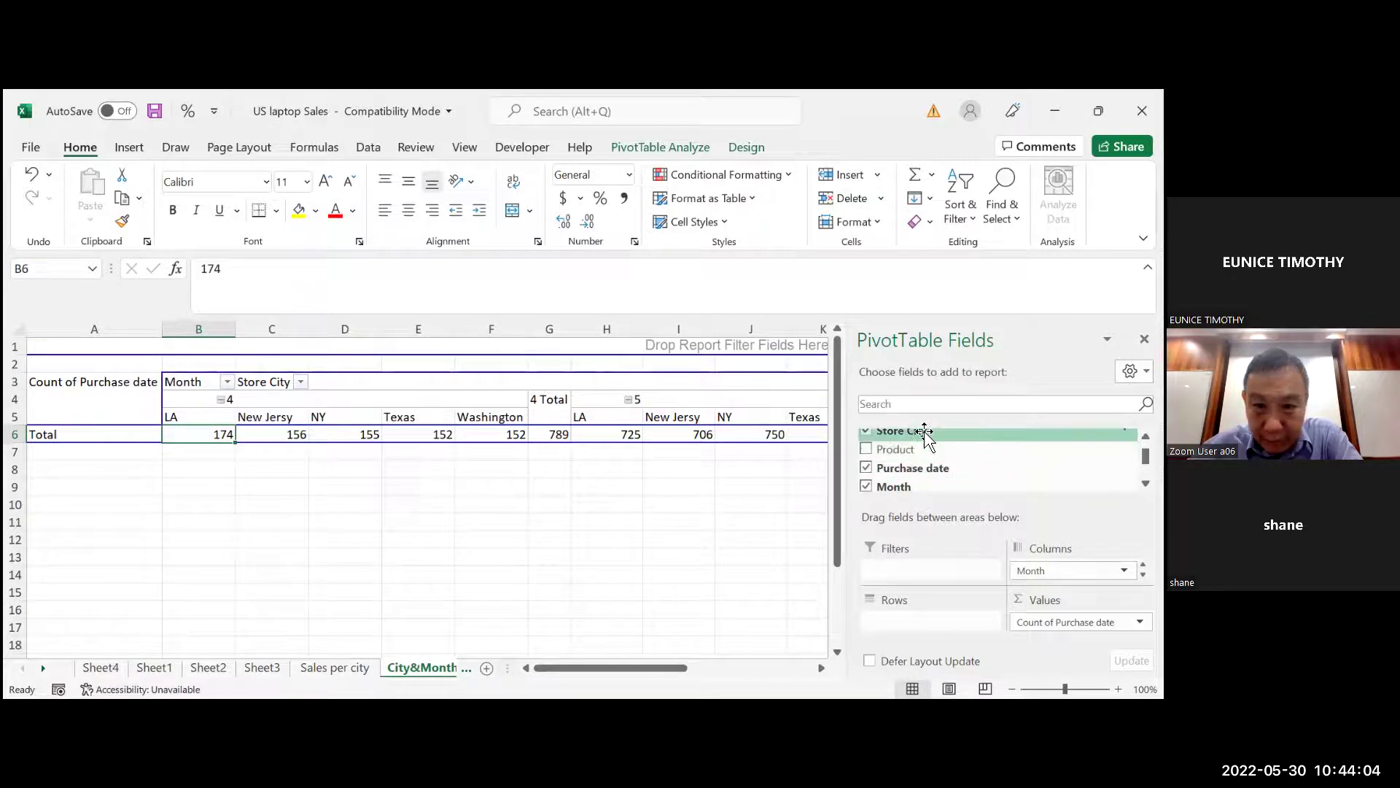
left_click_drag(925, 435, 931, 620)
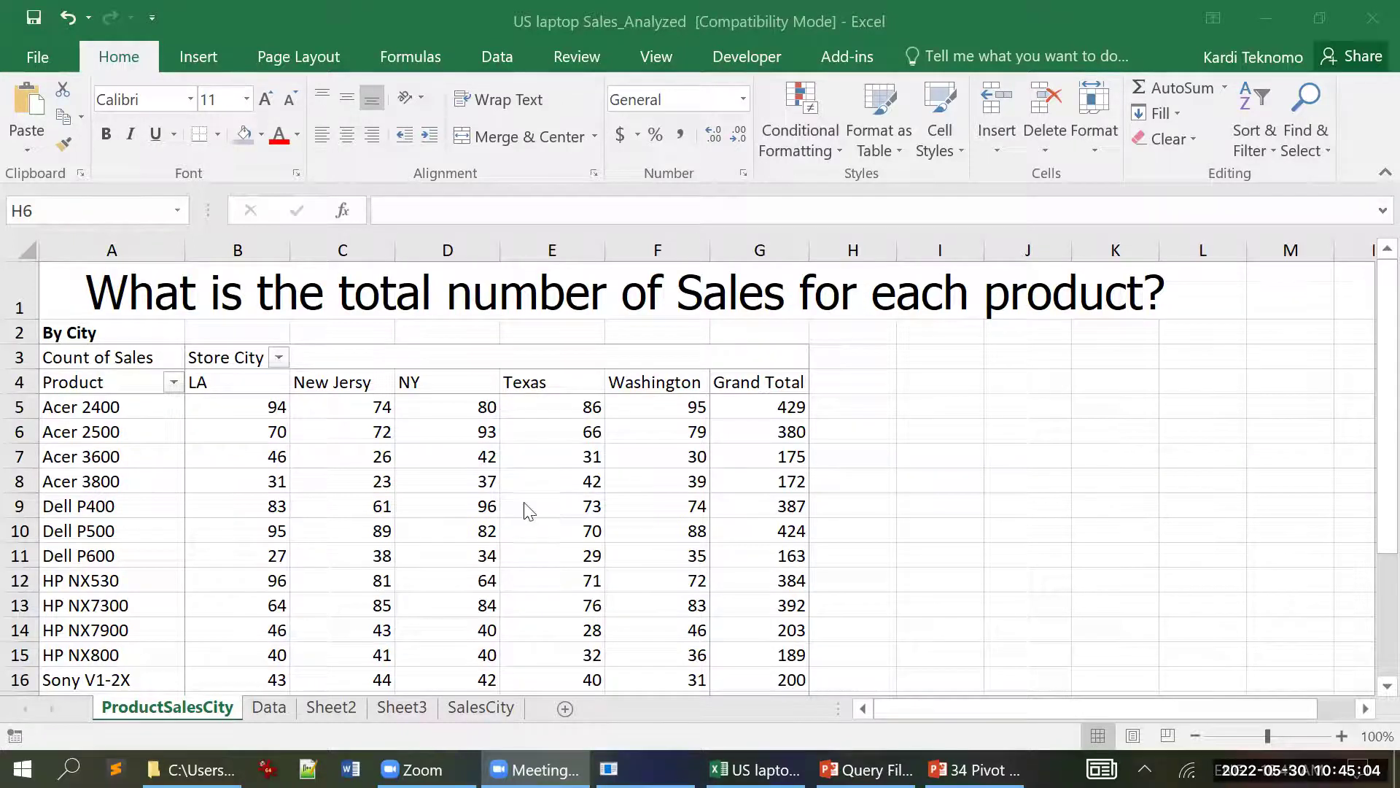
- In the US laptop Sales_Analyzed workbook, group the products Acer 2400 through Acer 3800 in the ProductSalesCity pivot table
left_click(66, 412)
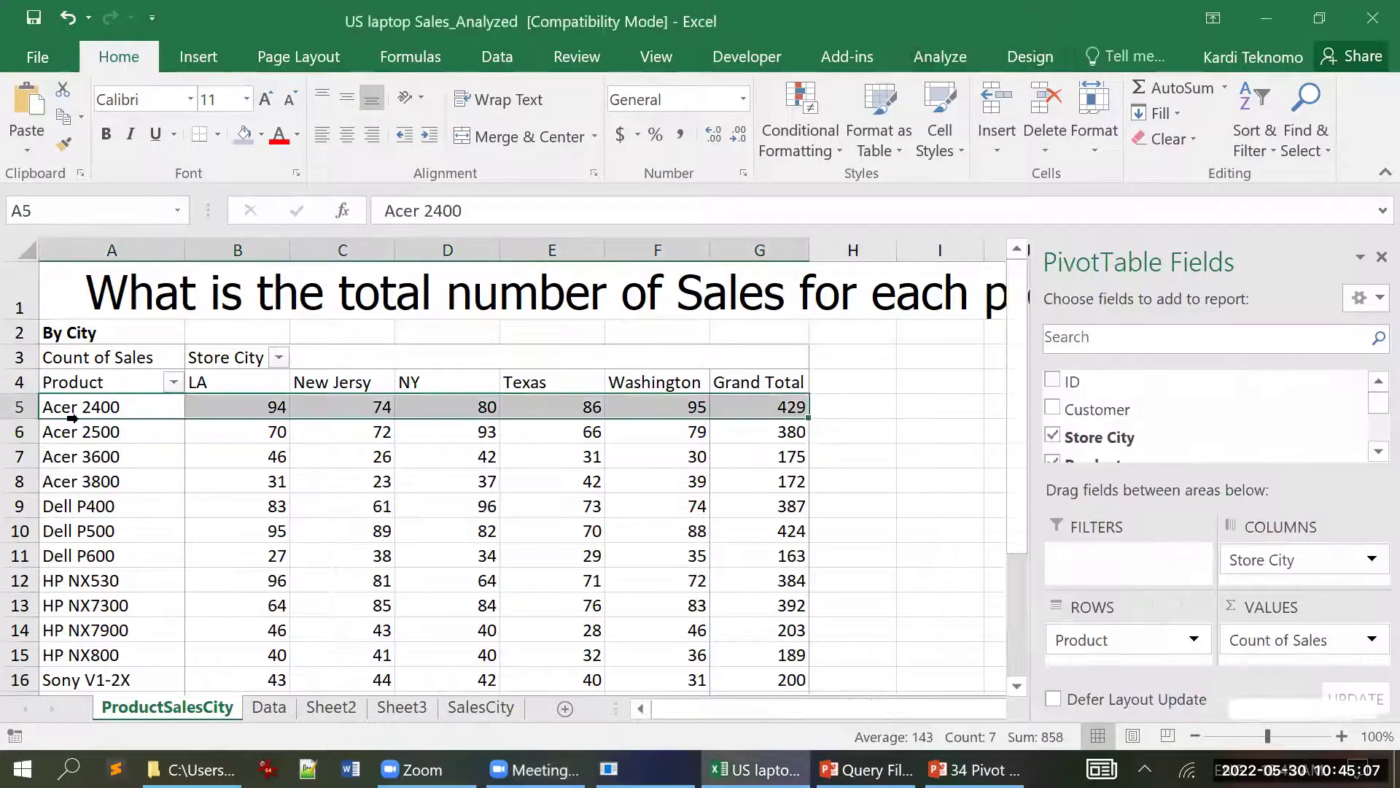
left_click(108, 441, "shift")
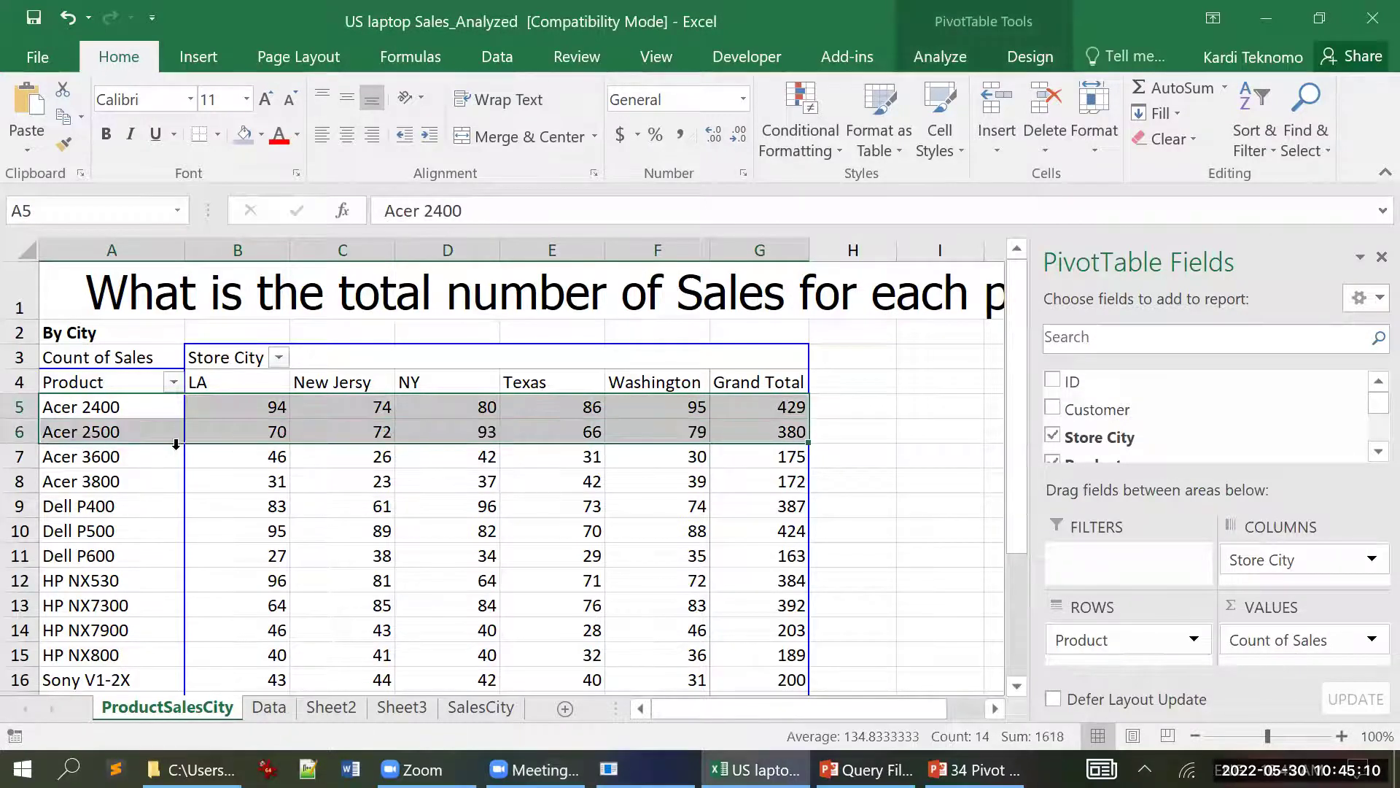
left_click(136, 459)
left_click(104, 410)
left_click_drag(145, 482, 145, 482)
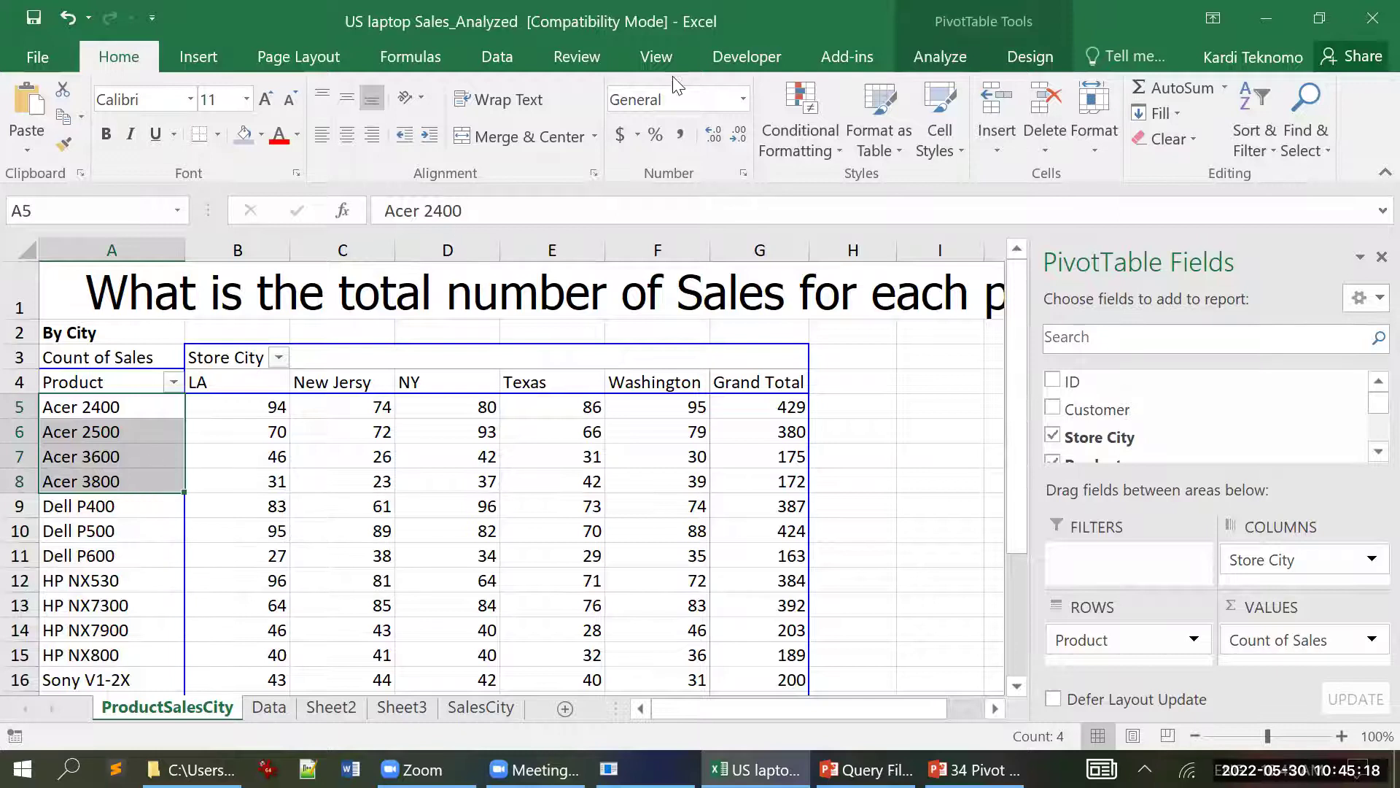
left_click(1029, 56)
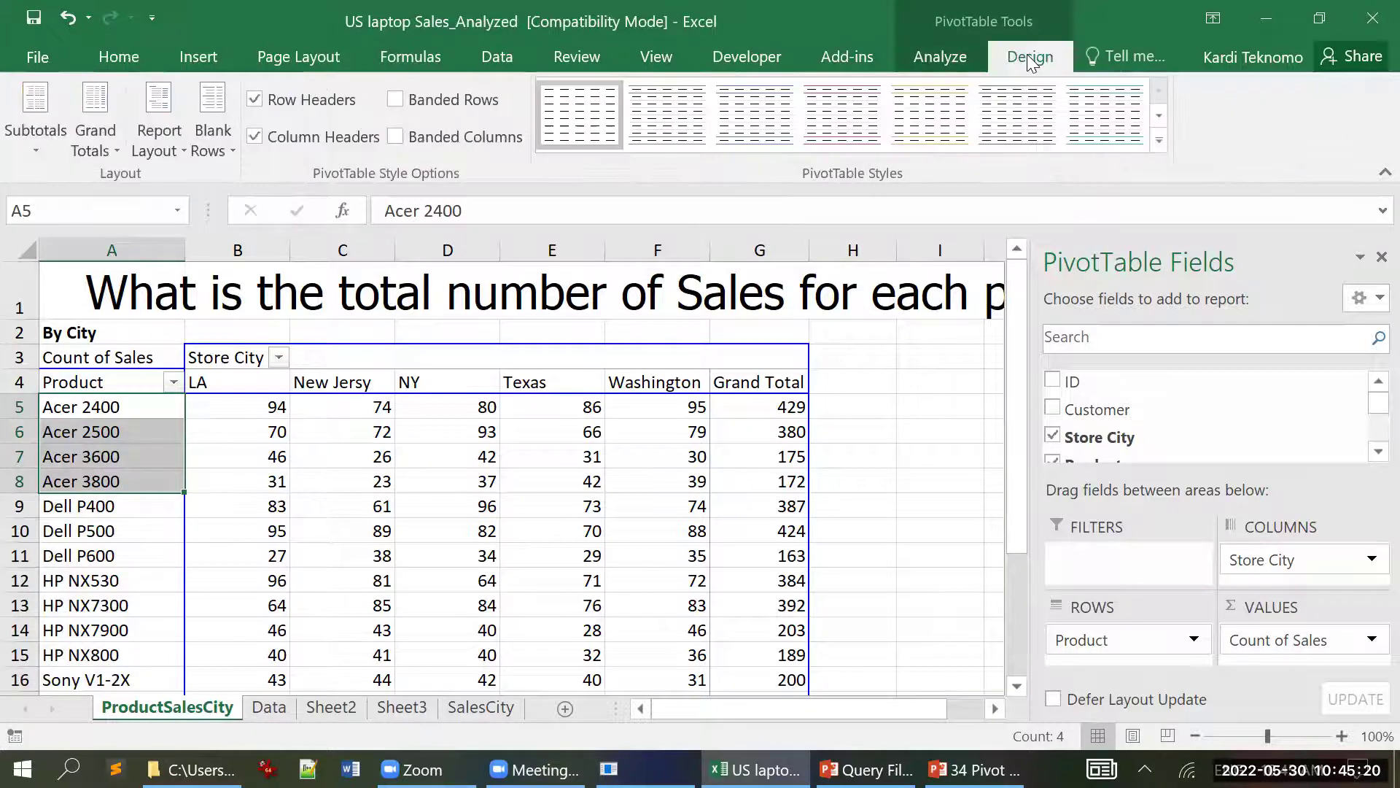
left_click(951, 54)
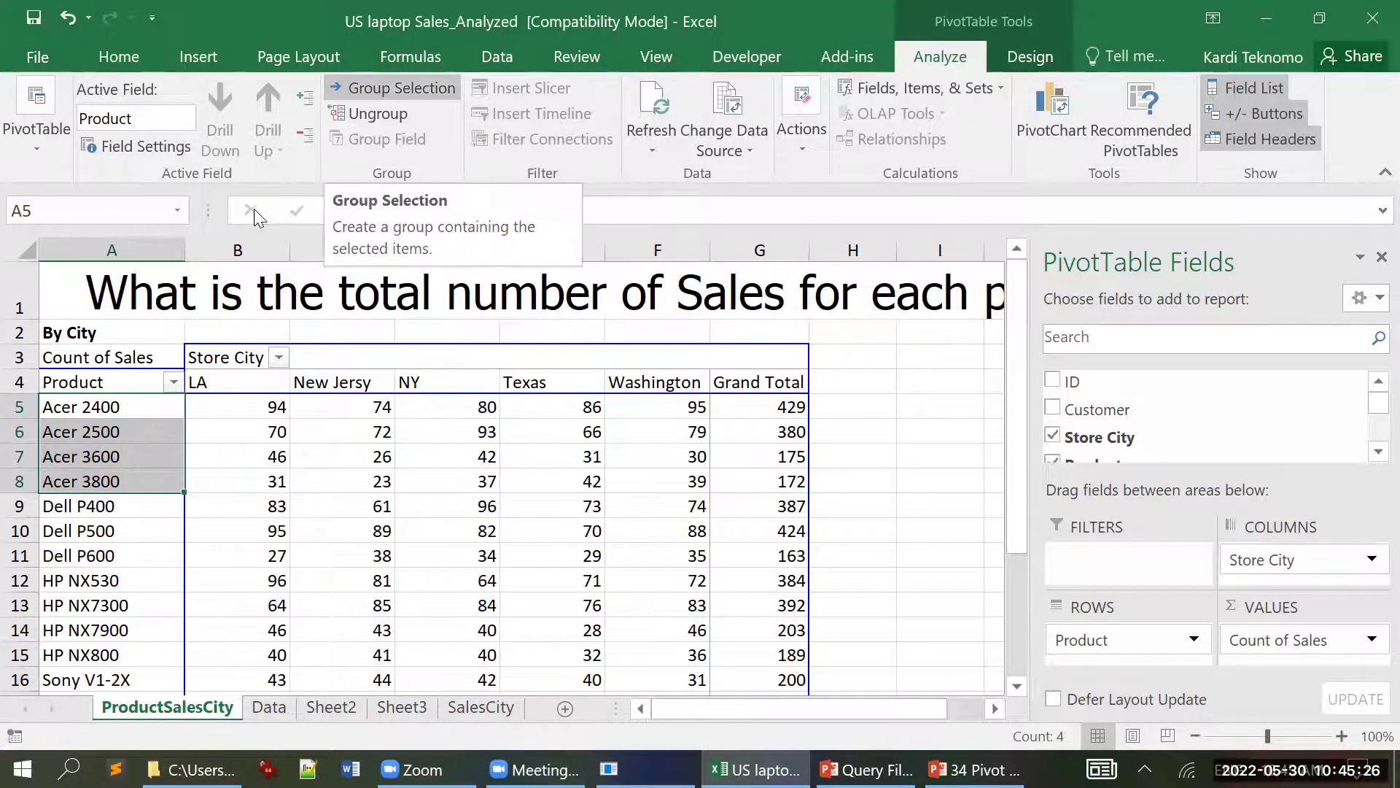
key("alt+shift+Right")
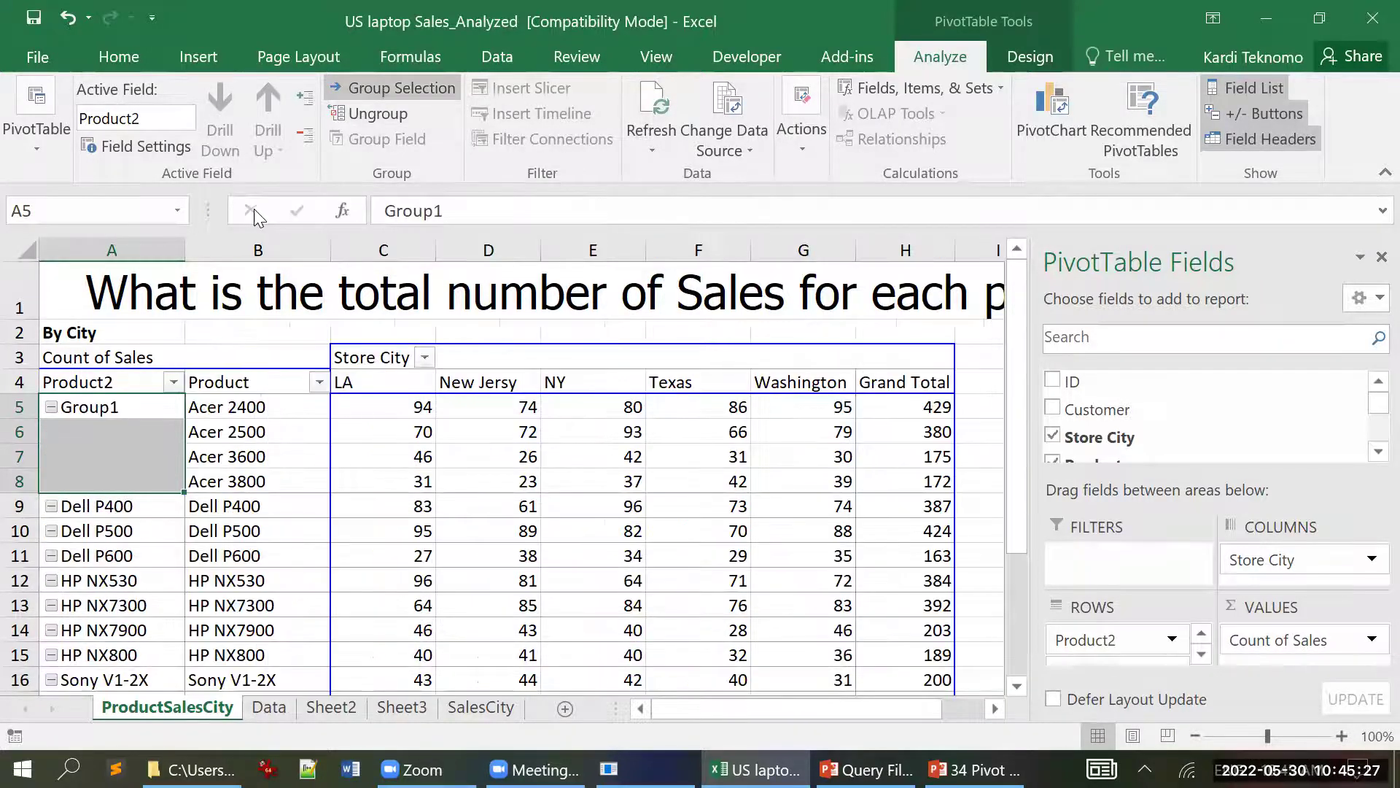
- Rename the new group of Acer products as Acer
left_click(81, 407)
type("Acer")
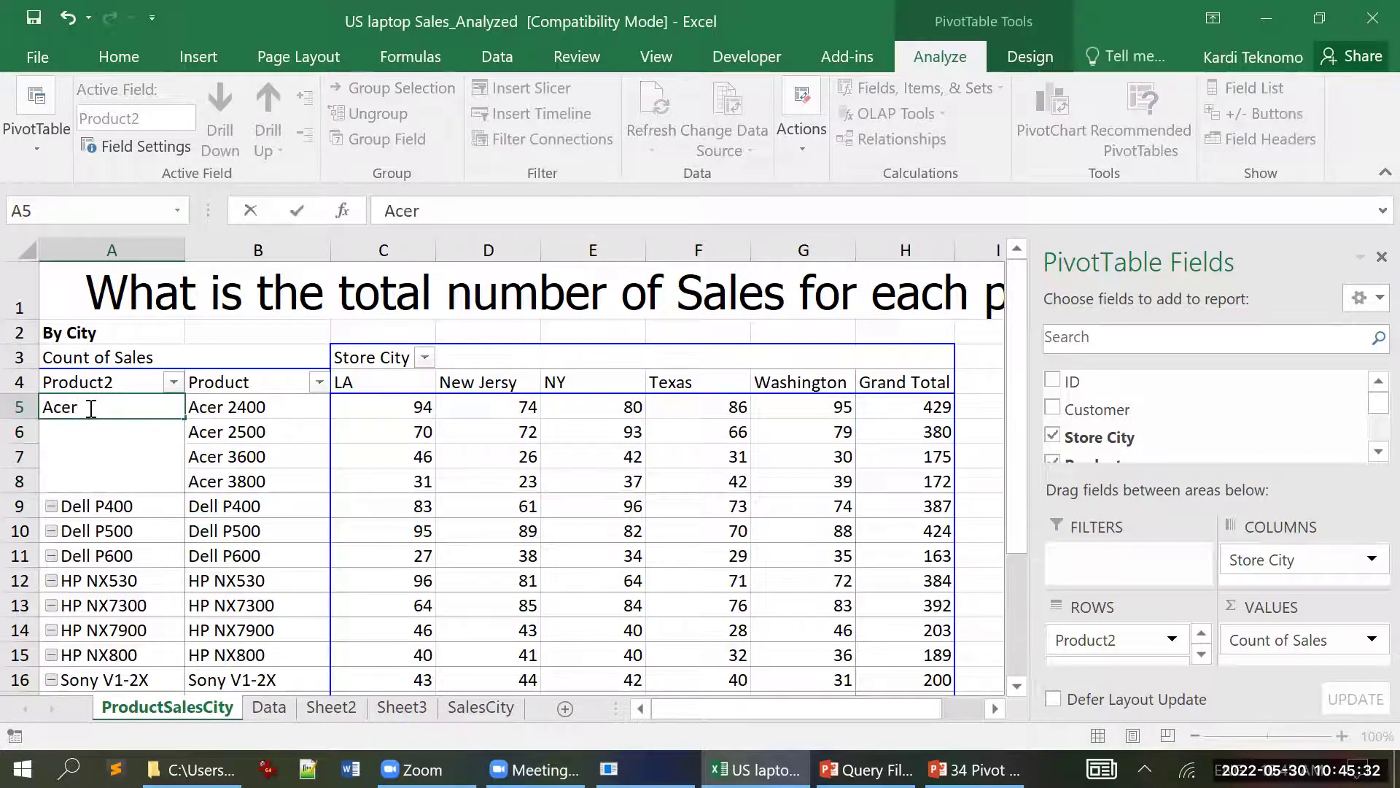
key("Return")
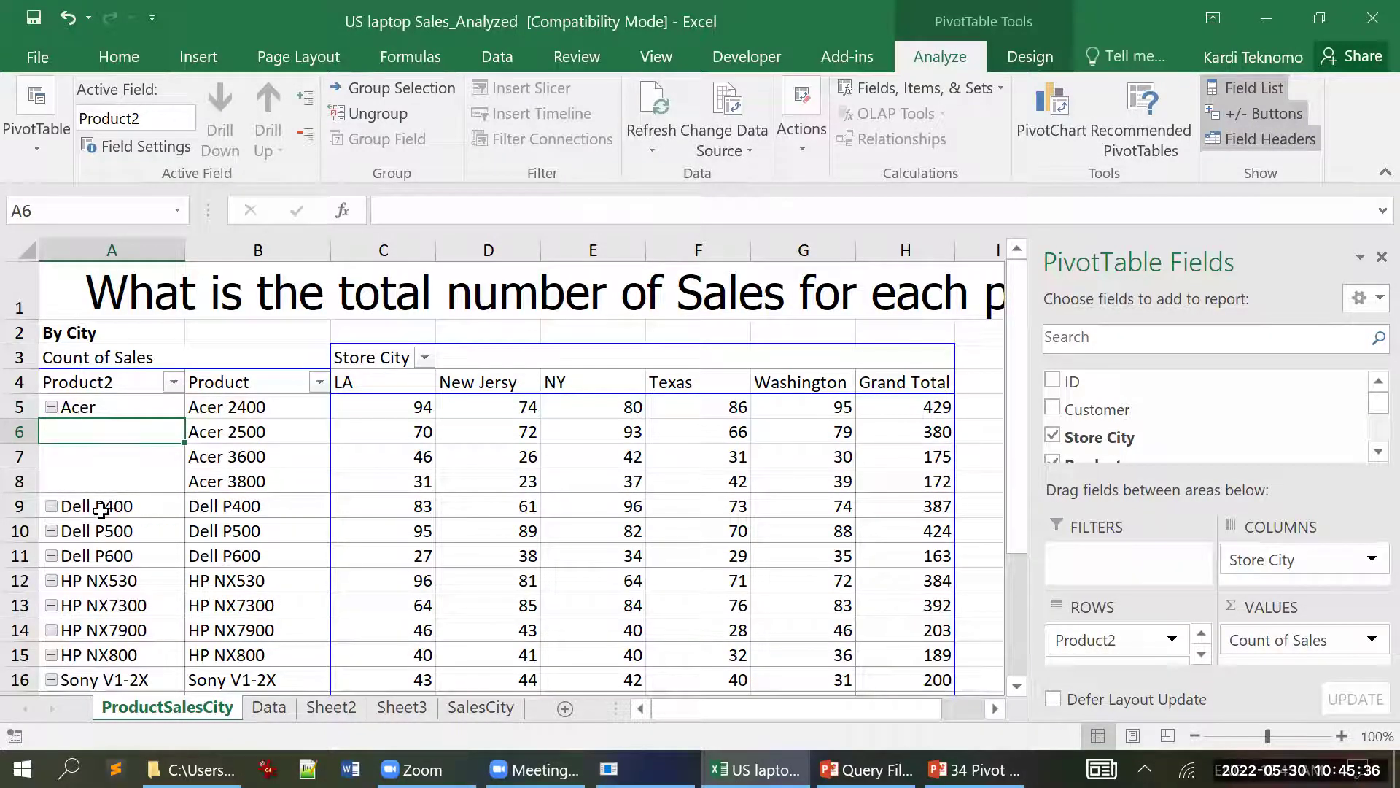
- Group the products Dell P400, Dell P500 and Dell P600 in the pivot table
mouse_move(206, 506)
left_mouse_down()
mouse_move(202, 535)
mouse_move(207, 504)
left_mouse_up()
left_click_drag(306, 506, 306, 556)
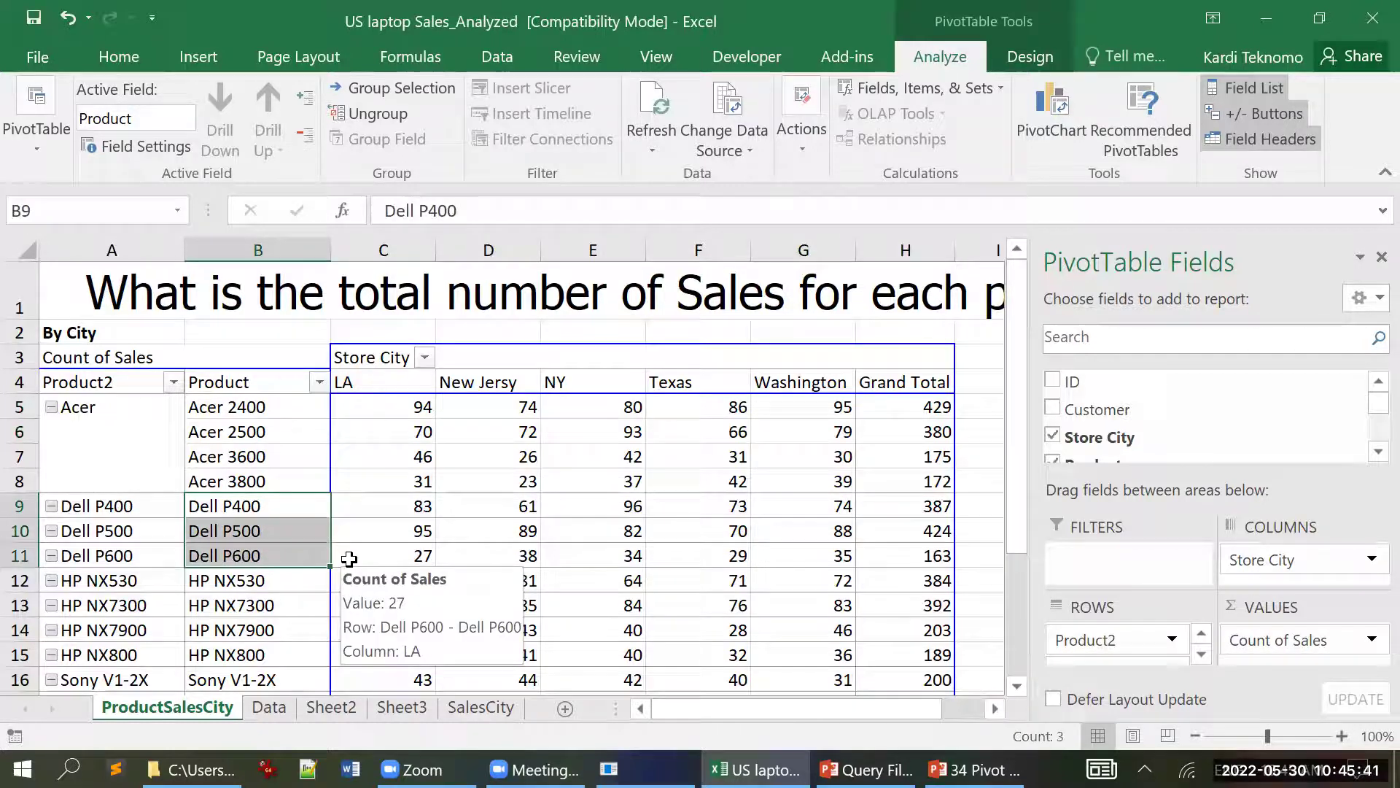
left_click(389, 84)
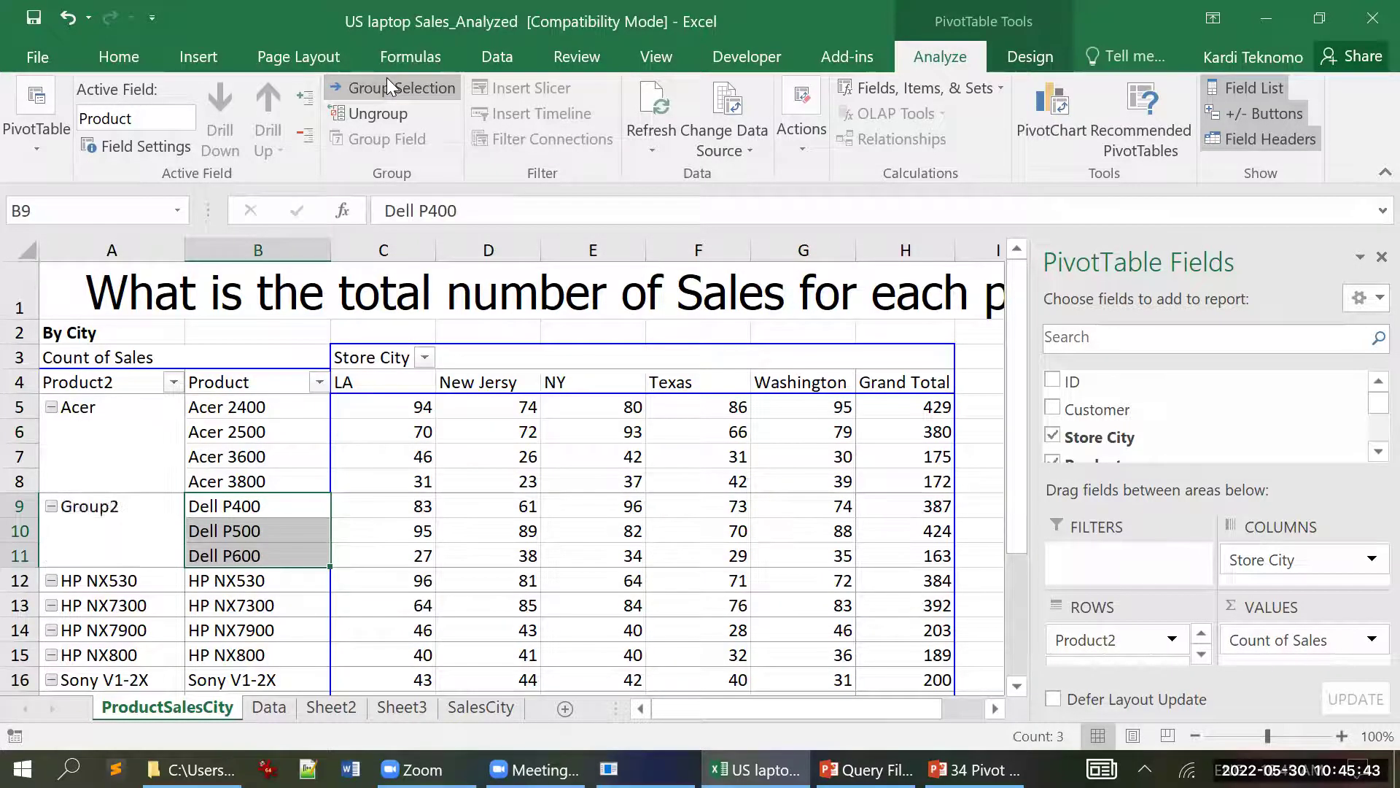
- Rename the group of Dell products as Dell
left_click(85, 509)
type("Dell")
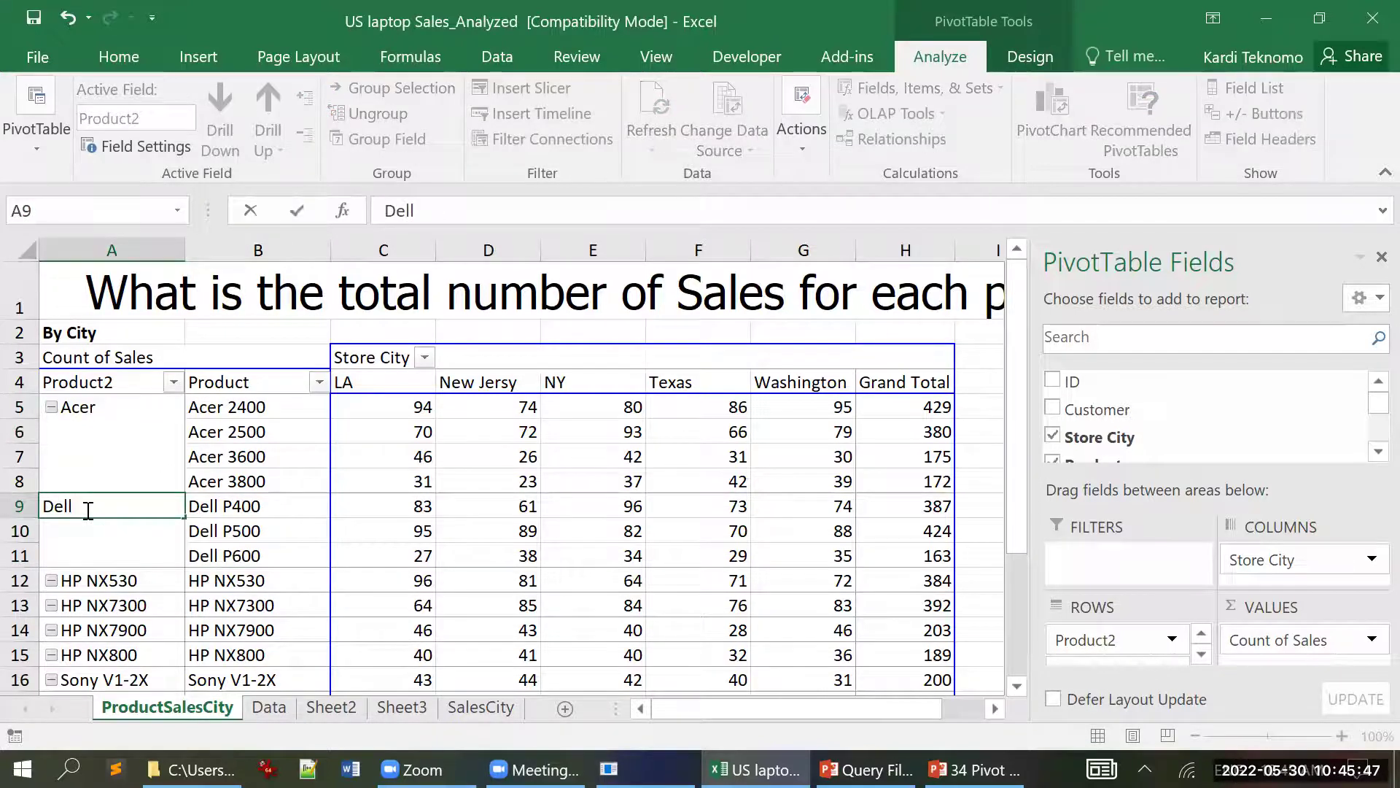
key("Return")
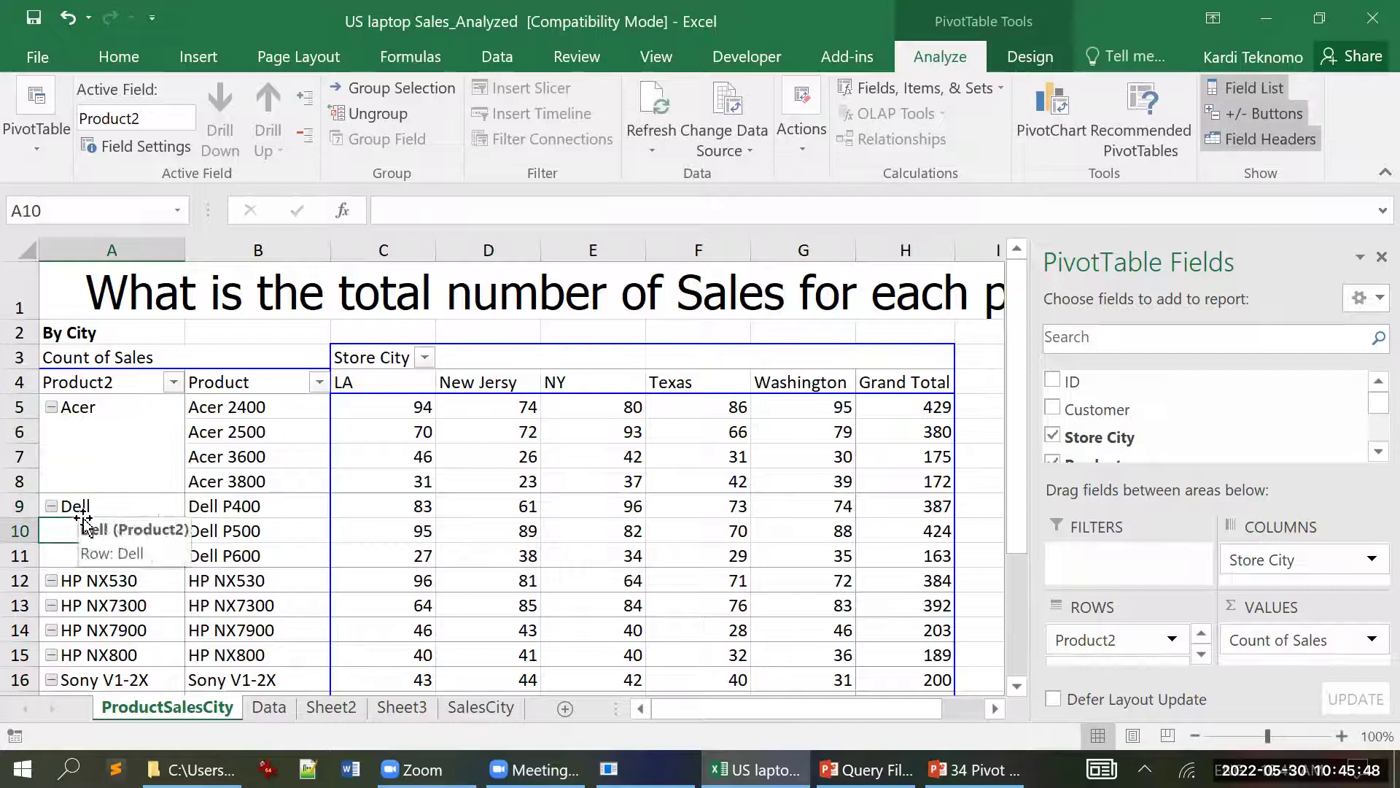
- Group the products HP NX530, HP NX7300, HP NX7900 and HP NX800, and name the group HP
scroll(95, 540, "down", 1)
scroll(234, 540, "down", 1)
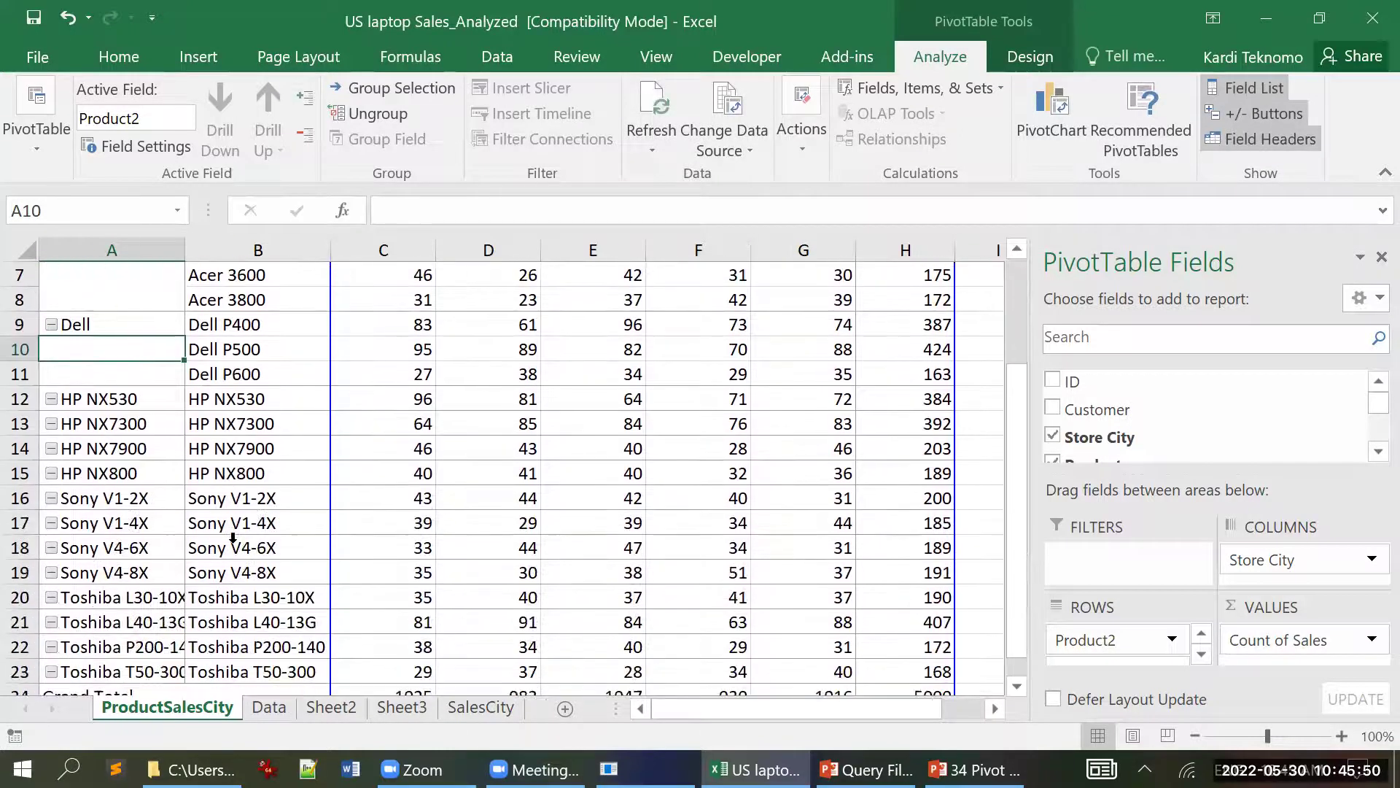
left_click_drag(238, 400, 341, 515)
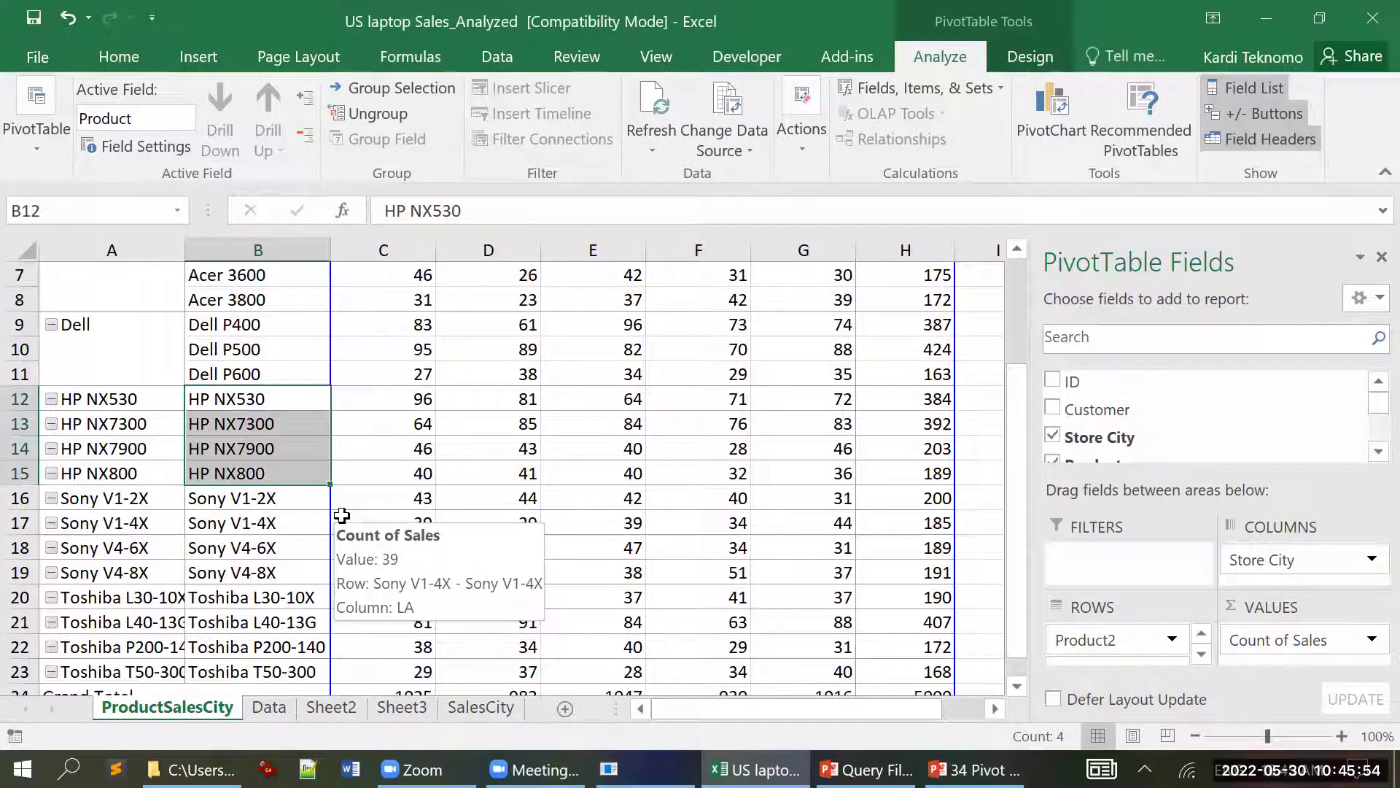
left_click(377, 81)
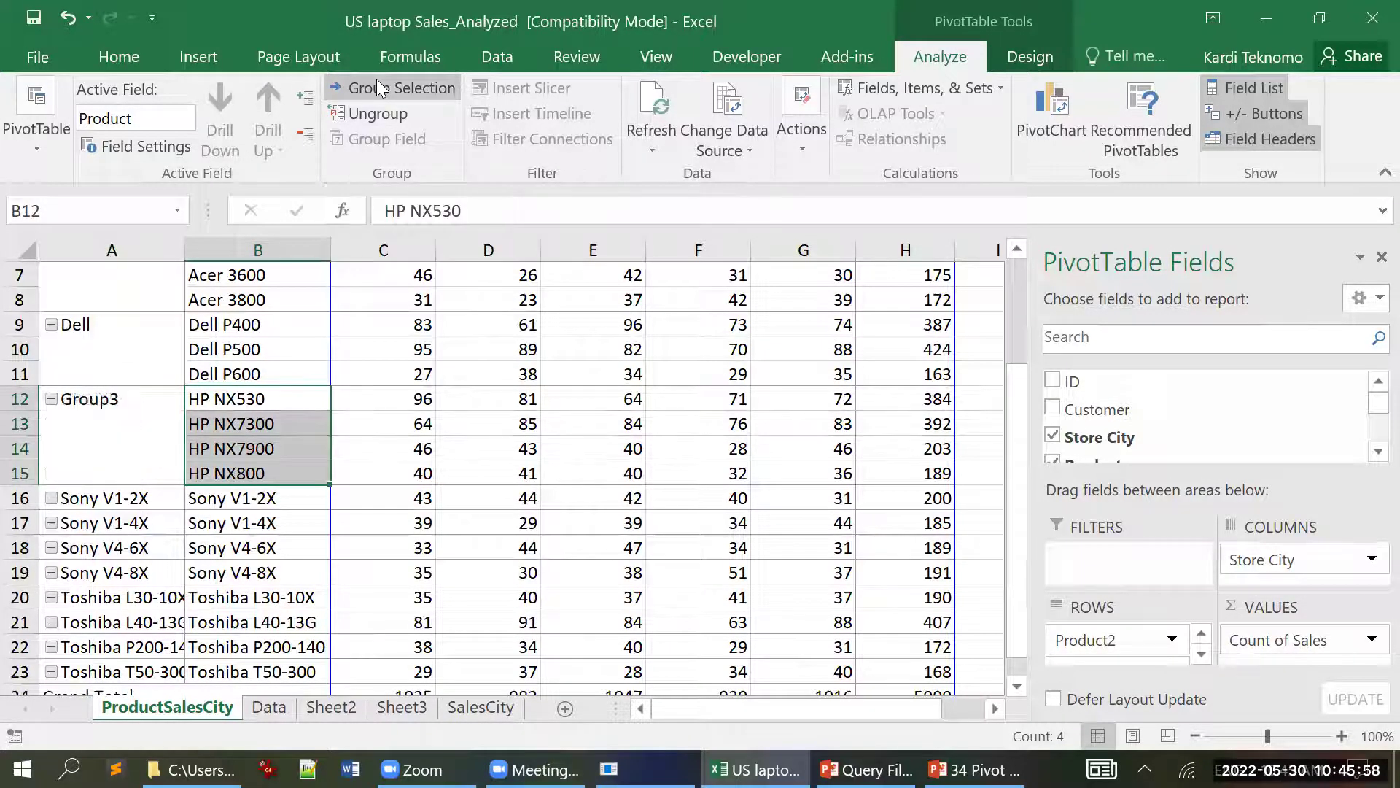
left_click(95, 399)
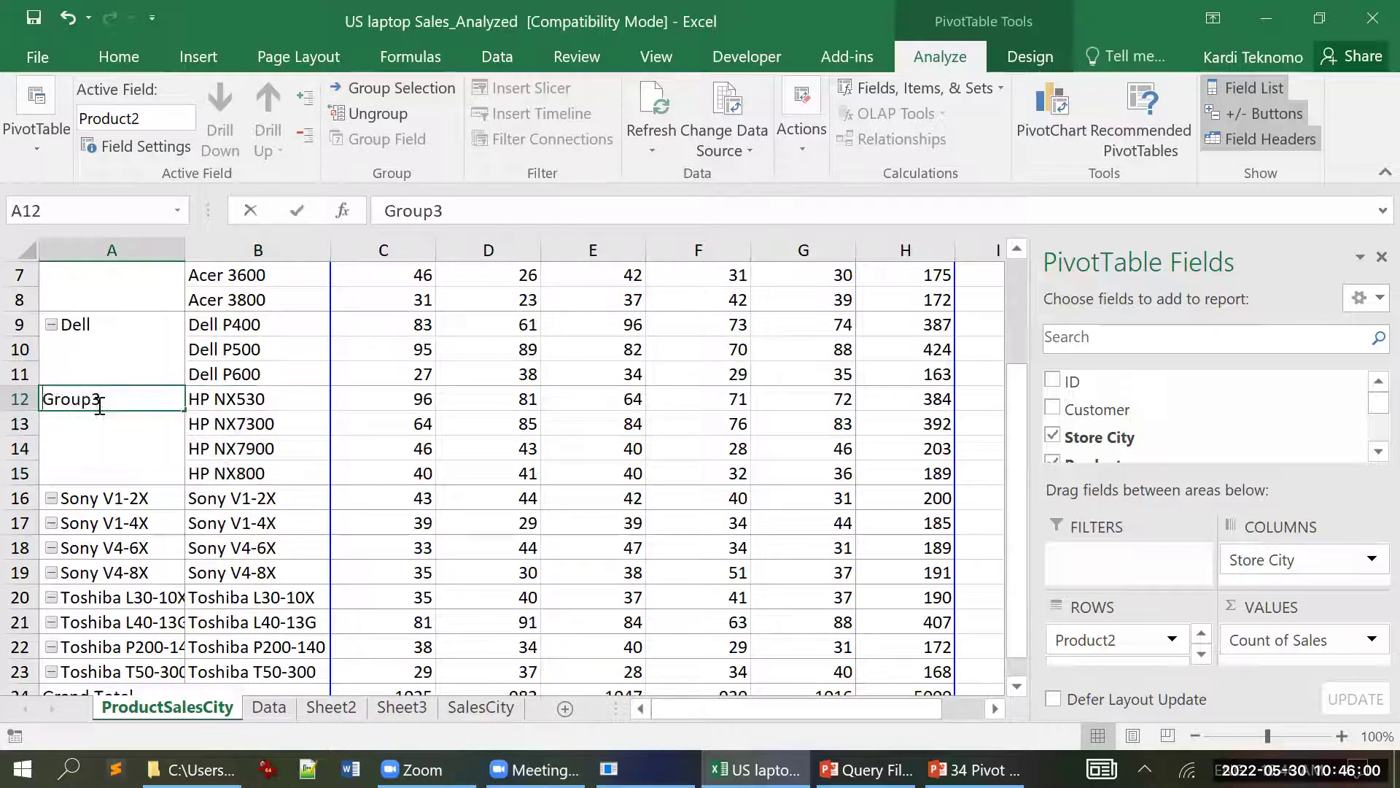
type("HP")
key("Return")
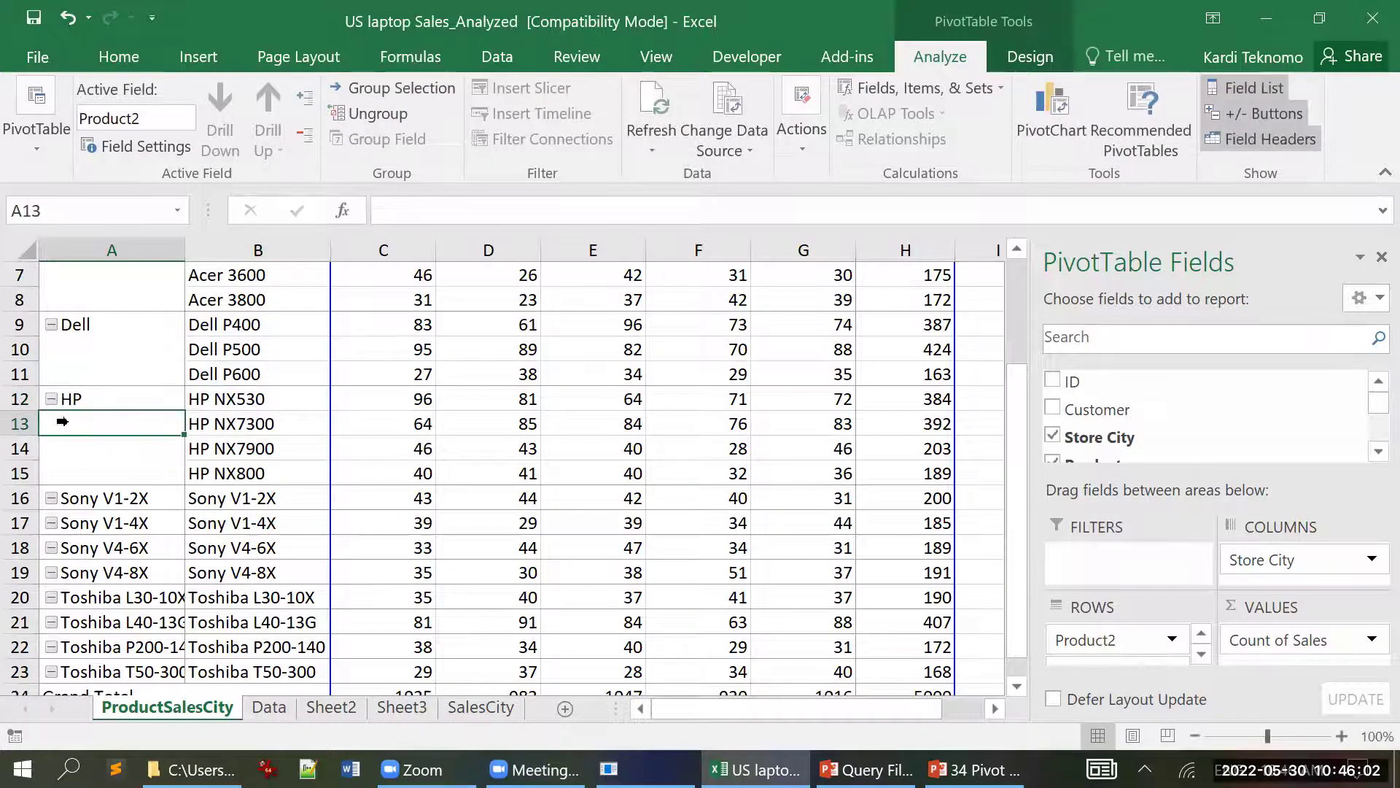
- Group the four Sony products, V1-2X through V4-8X, and name the group Sony
left_click_drag(255, 552, 255, 553)
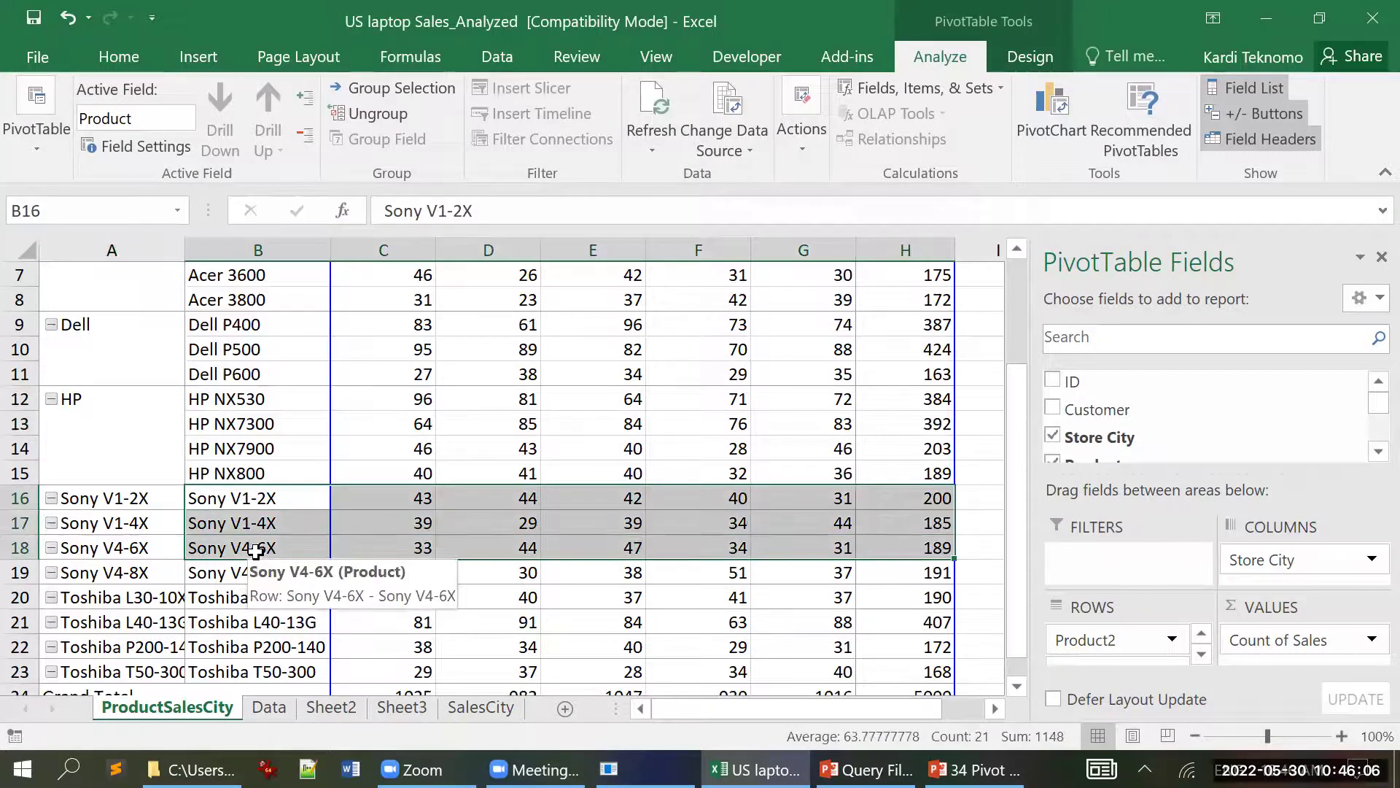
left_click(266, 512)
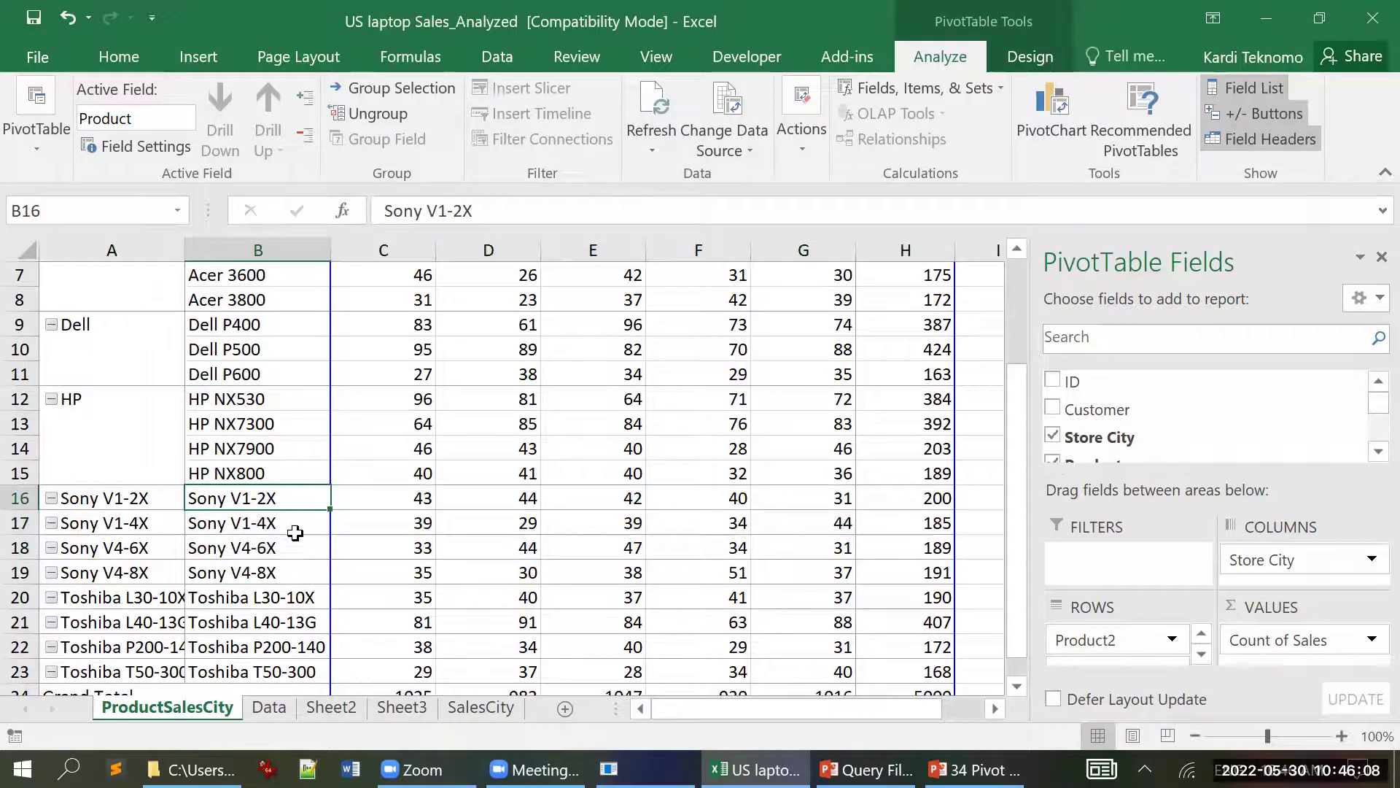
left_click_drag(294, 529, 292, 575)
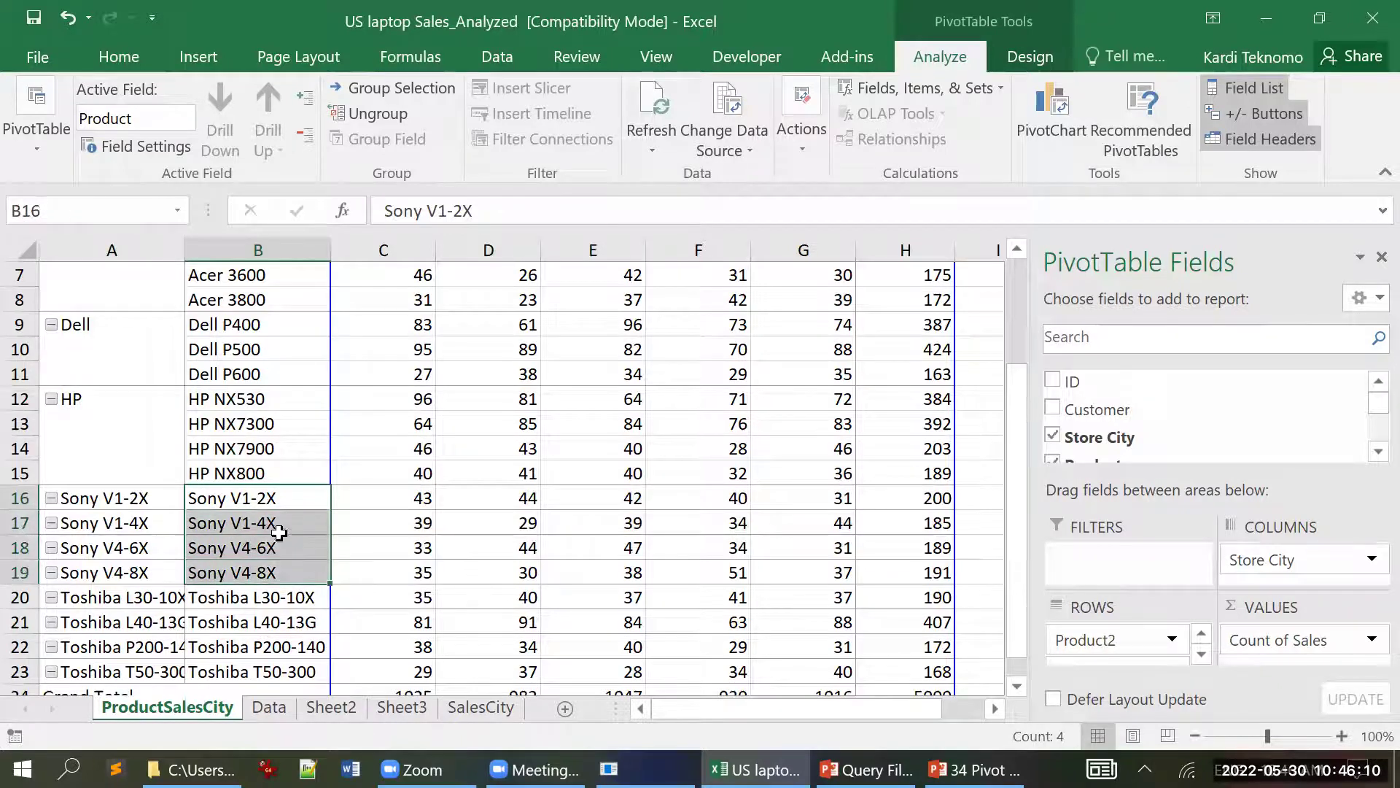
left_click(393, 87)
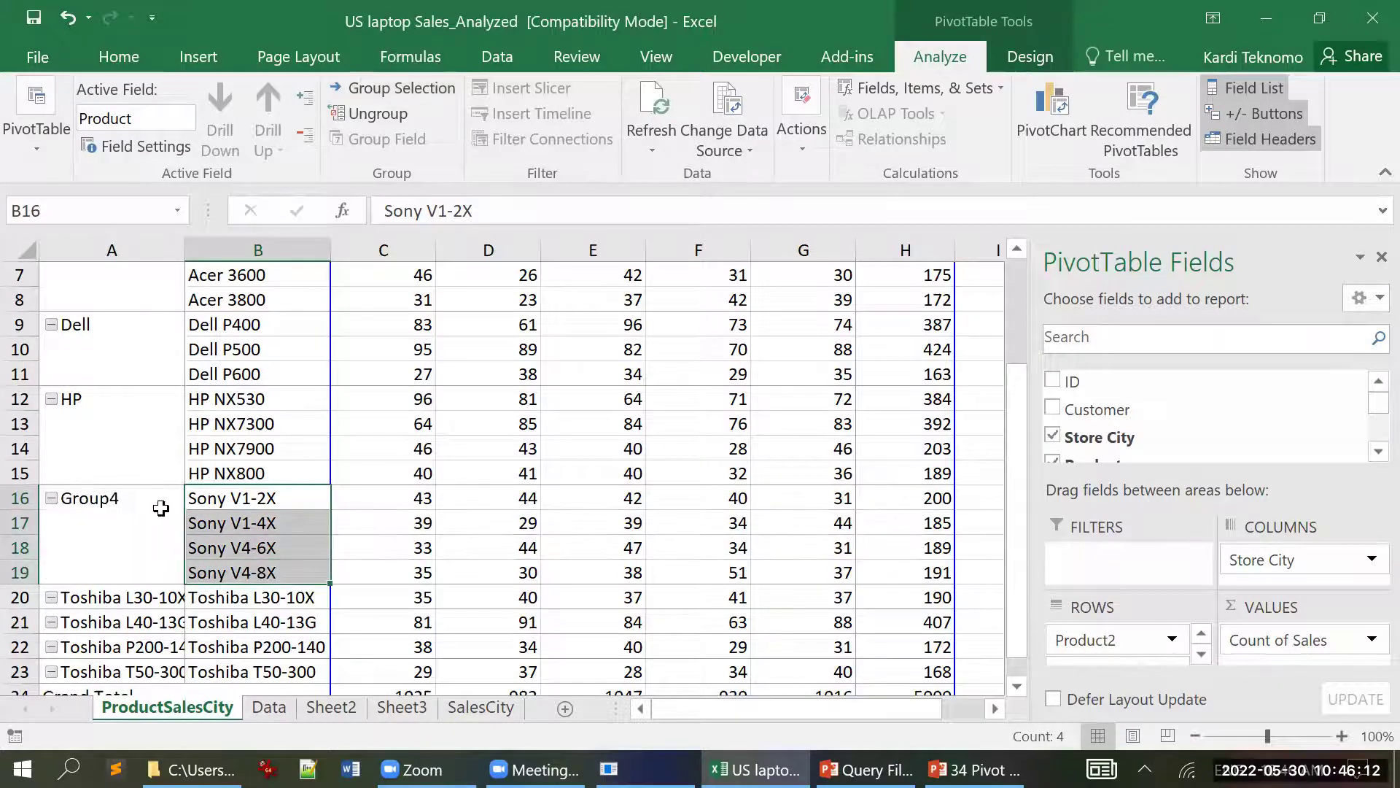
left_click(87, 502)
type("Sony")
key("Return")
- Group the four Toshiba products, L30-10X through T50-300, and name the group Toshiba
scroll(167, 530, "down", 1)
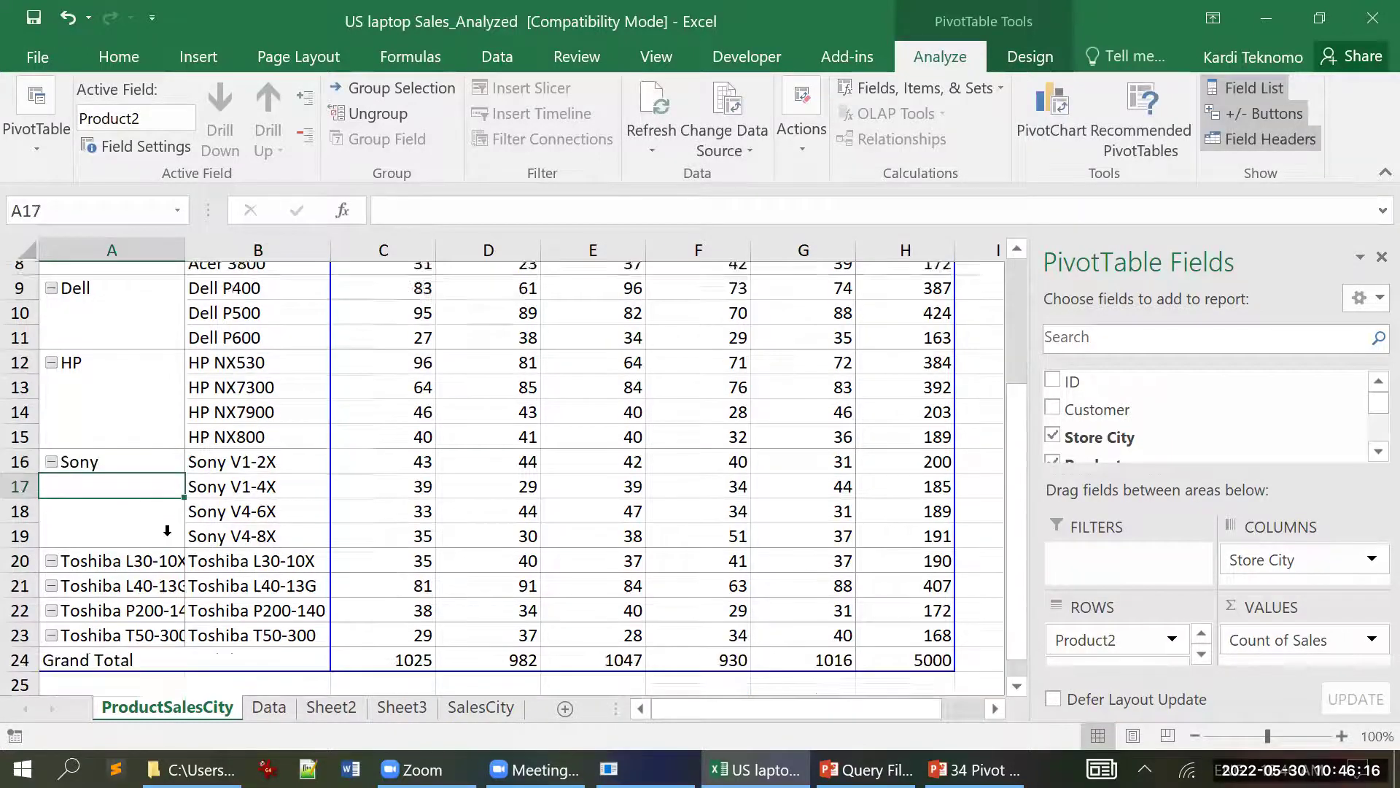
scroll(167, 531, "down", 1)
left_click(250, 527)
left_click_drag(250, 531, 252, 598)
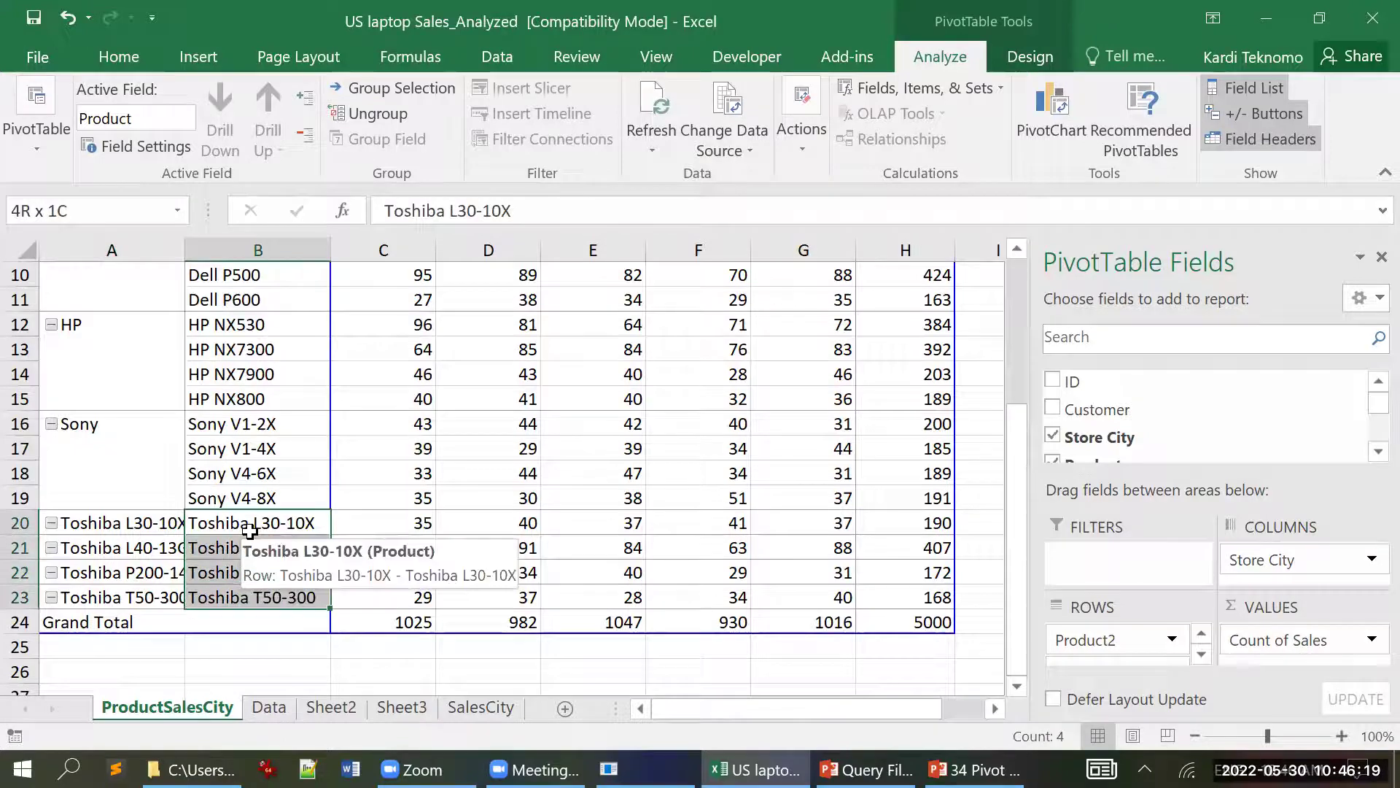
left_click(395, 75)
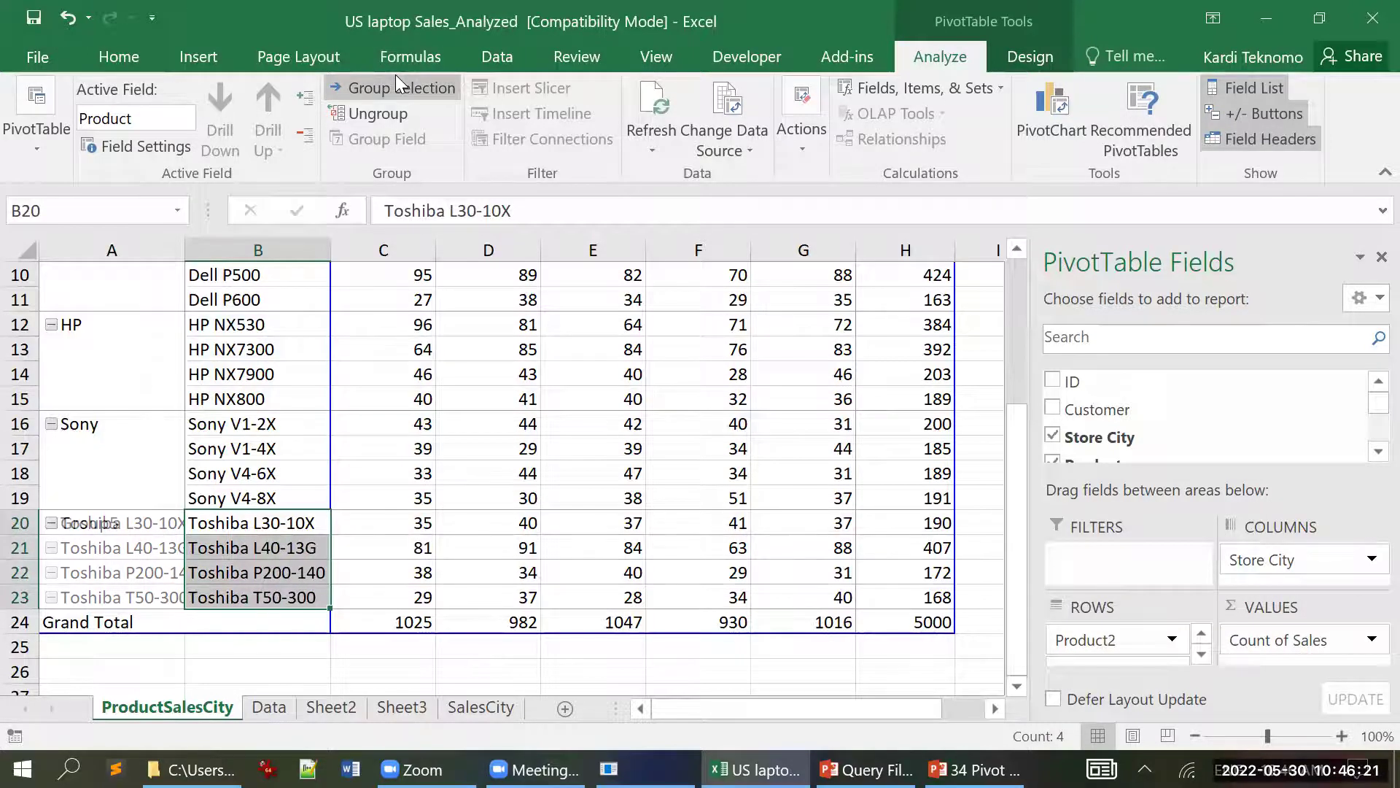
left_click(102, 520)
type("To")
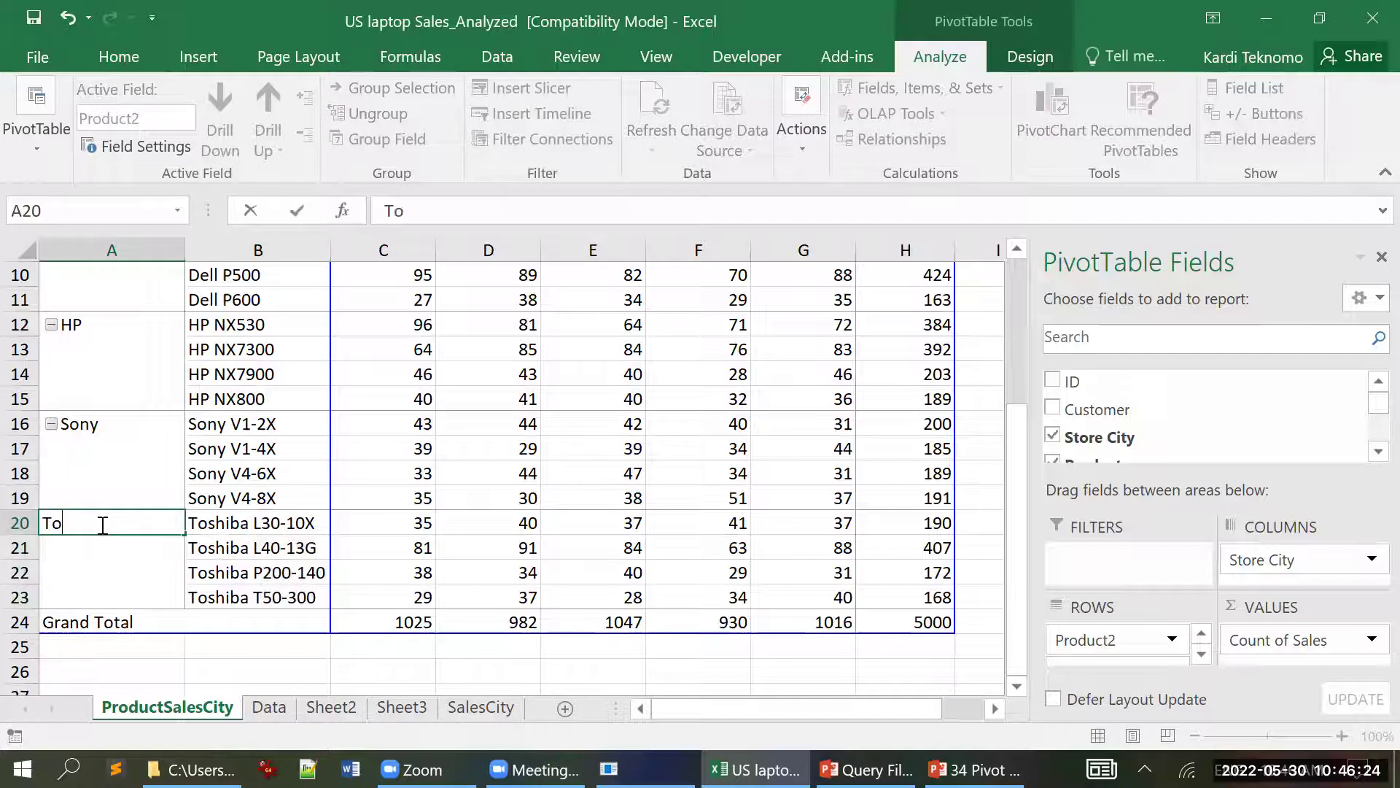
type("shiba")
key("Return")
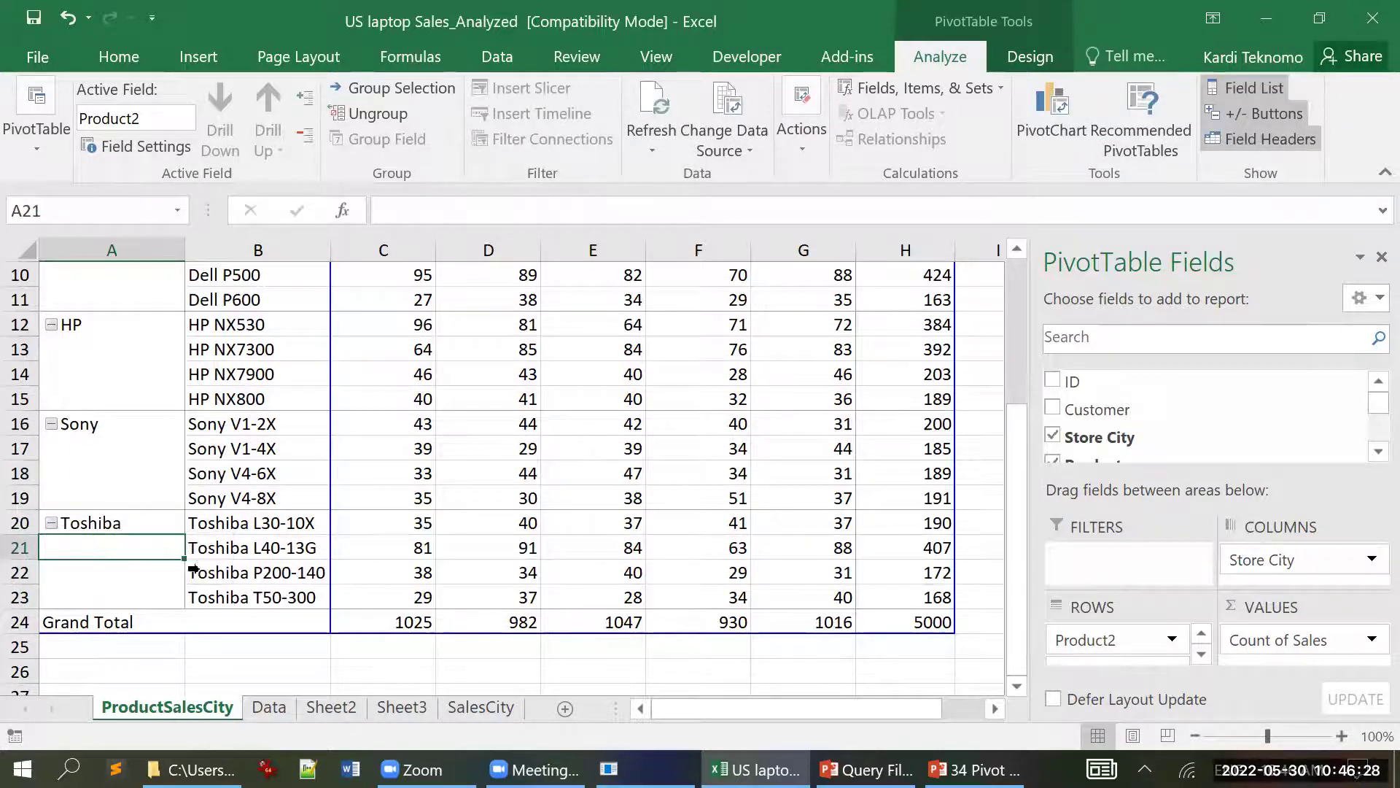
- Collapse the Acer, Dell, HP, Sony and Toshiba groups in the pivot table and expand Acer again
scroll(212, 472, "up", 3)
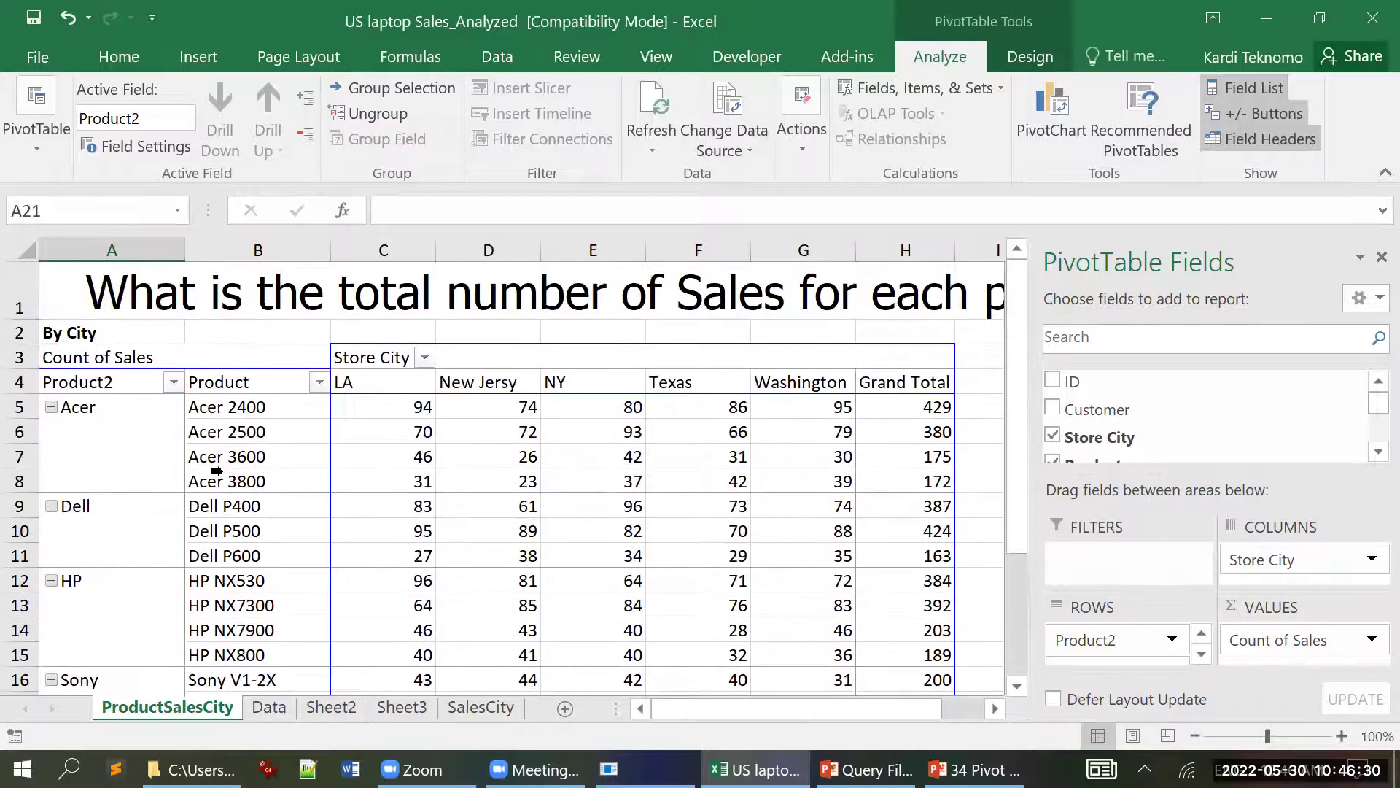
left_click(52, 408)
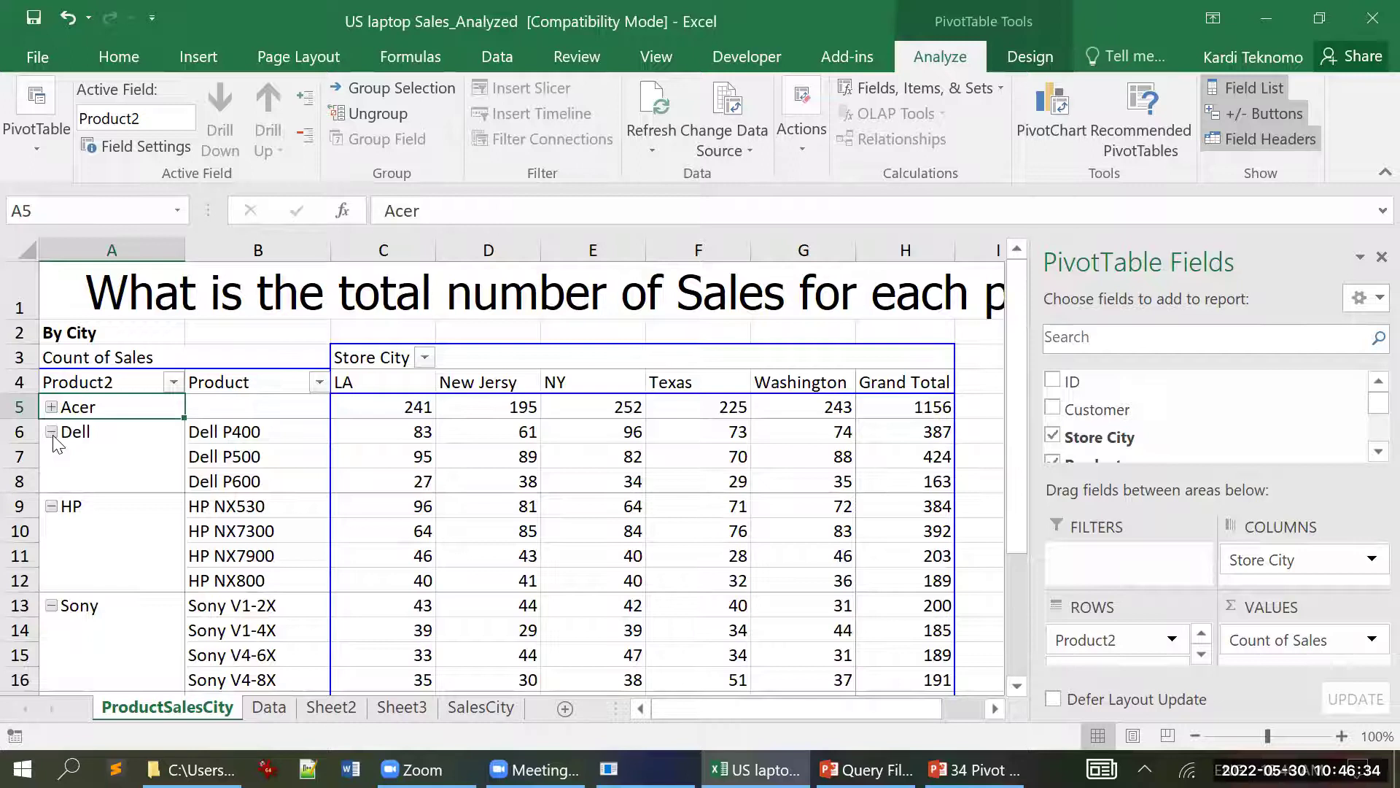
left_click(51, 432)
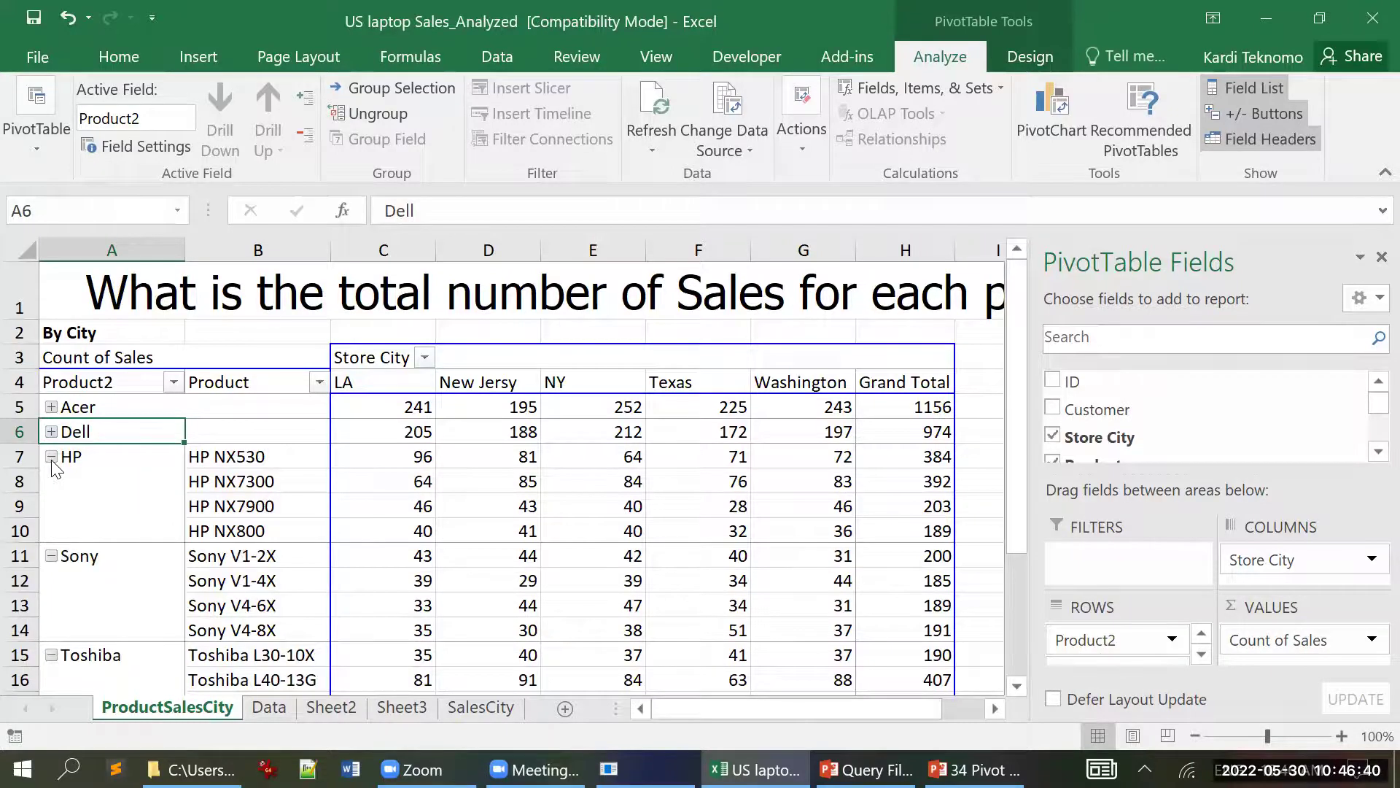
left_click(52, 459)
left_click(52, 482)
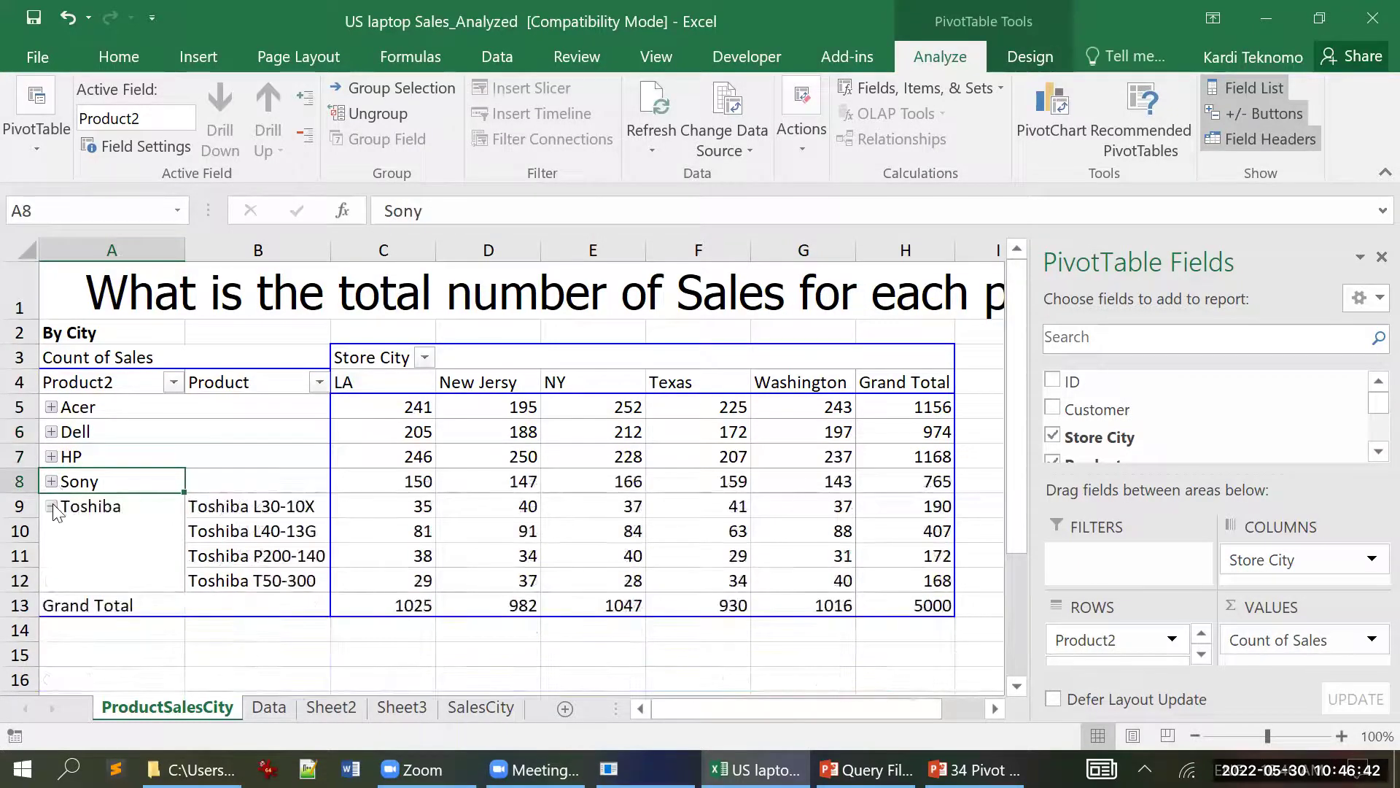
left_click(52, 507)
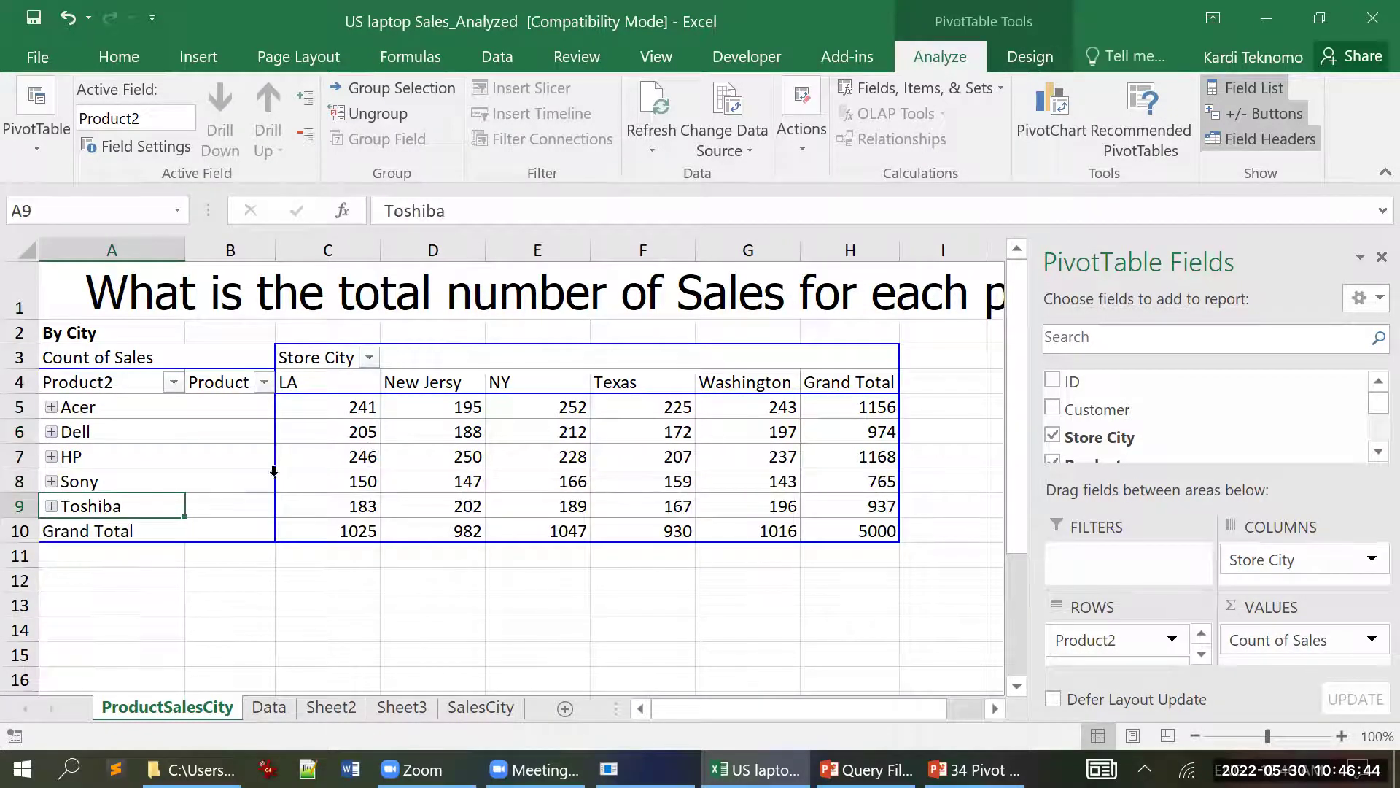
left_click(51, 408)
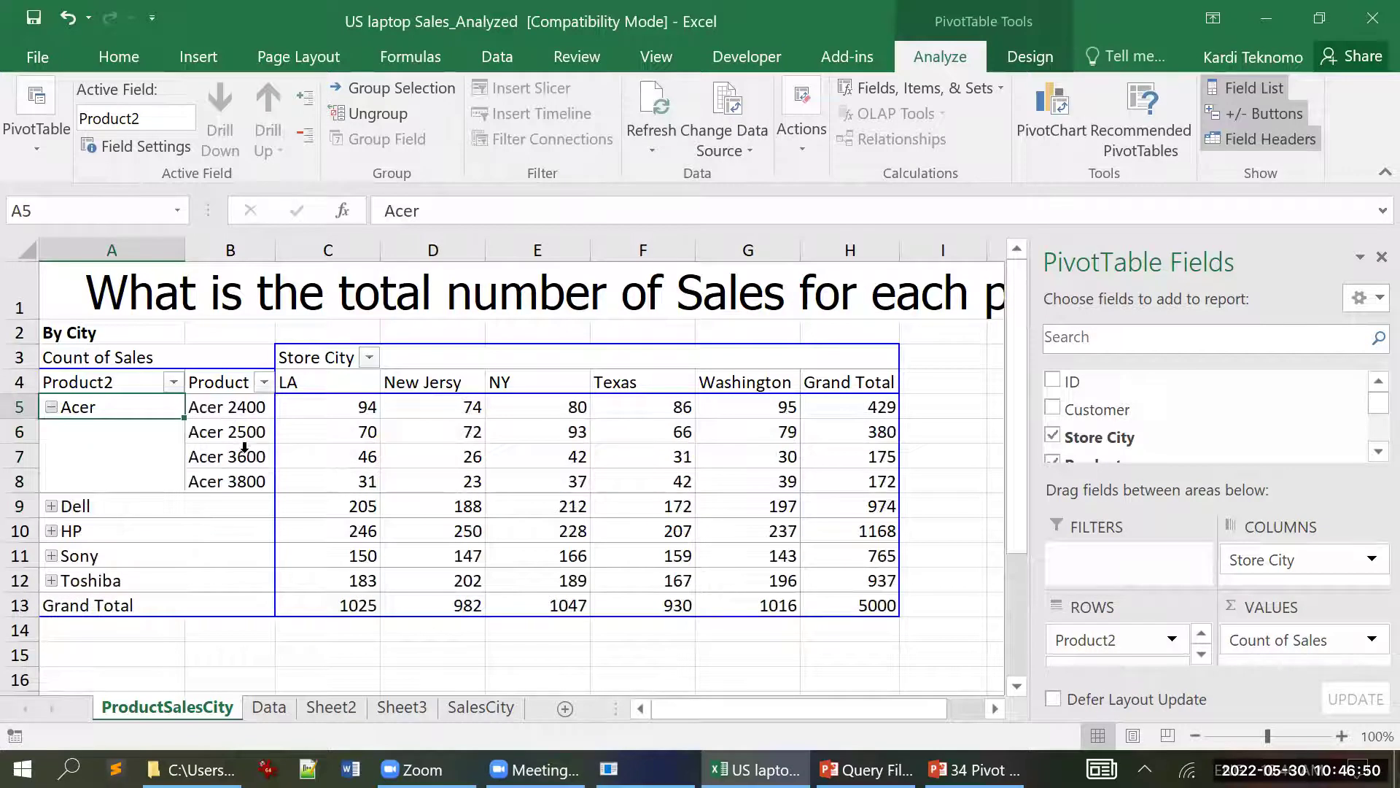
- Rename the Product2 field header of the pivot table as Brand
left_click(119, 381)
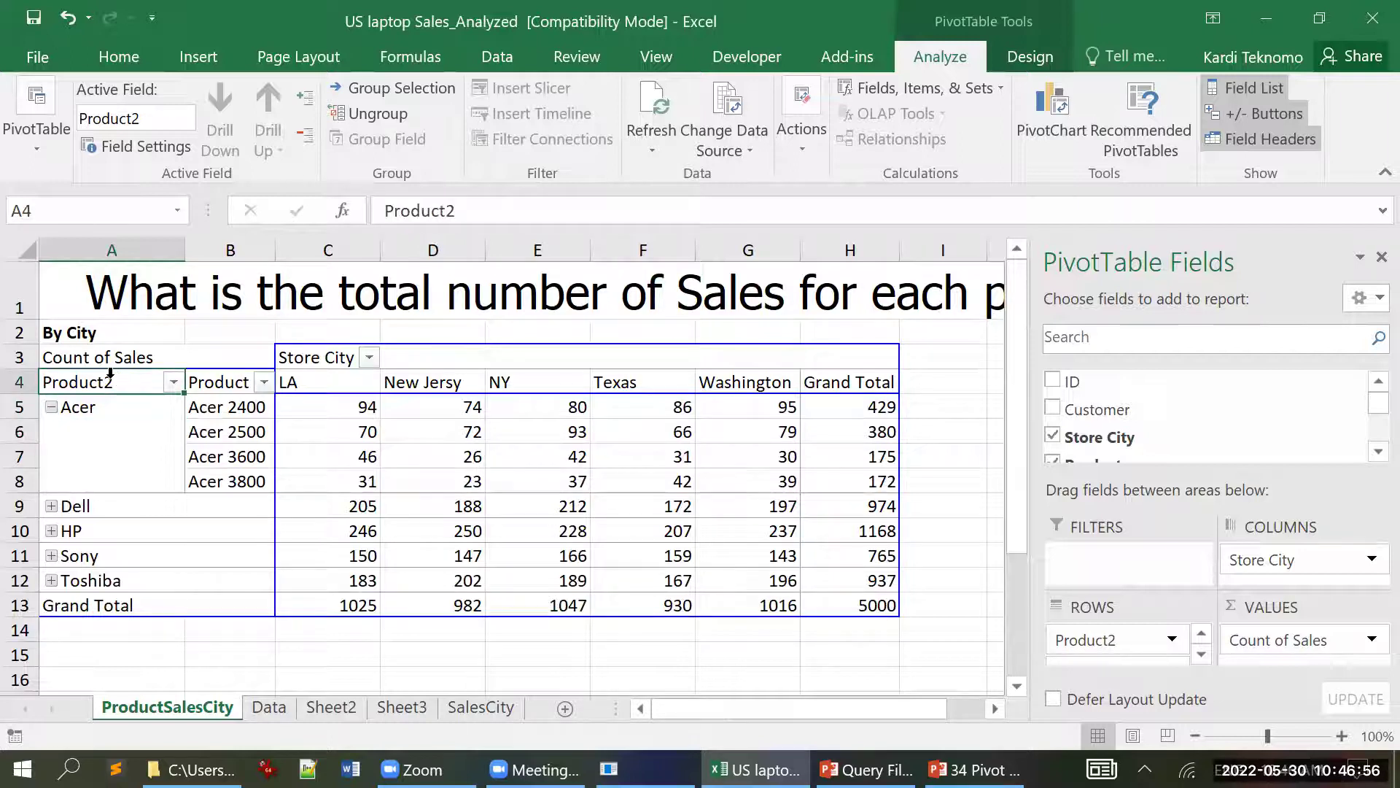
left_click(470, 213)
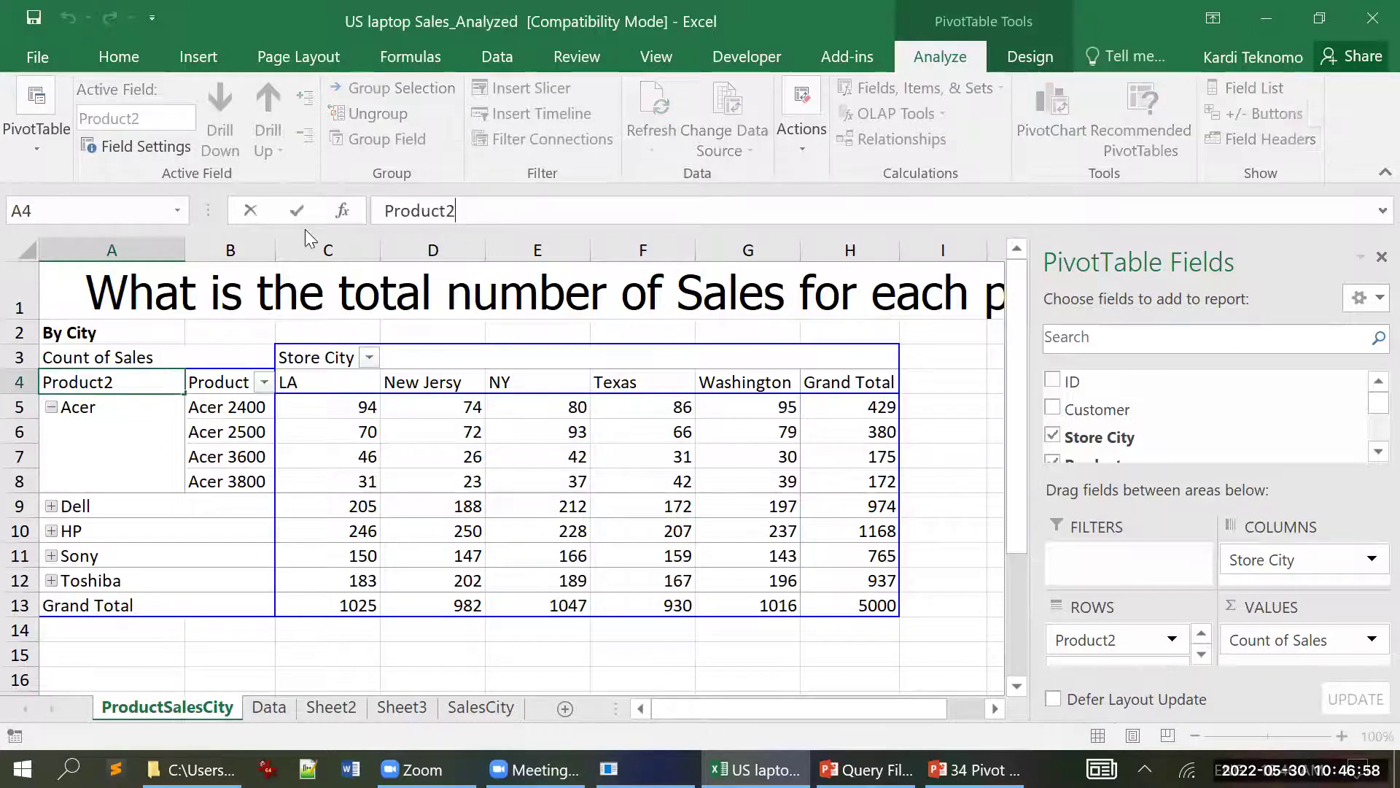
key("BackSpace")
key("BackSpace")
key("BackSpace")
key("BackSpace")
key("BackSpace")
key("BackSpace")
key("BackSpace")
key("BackSpace")
type("Brand")
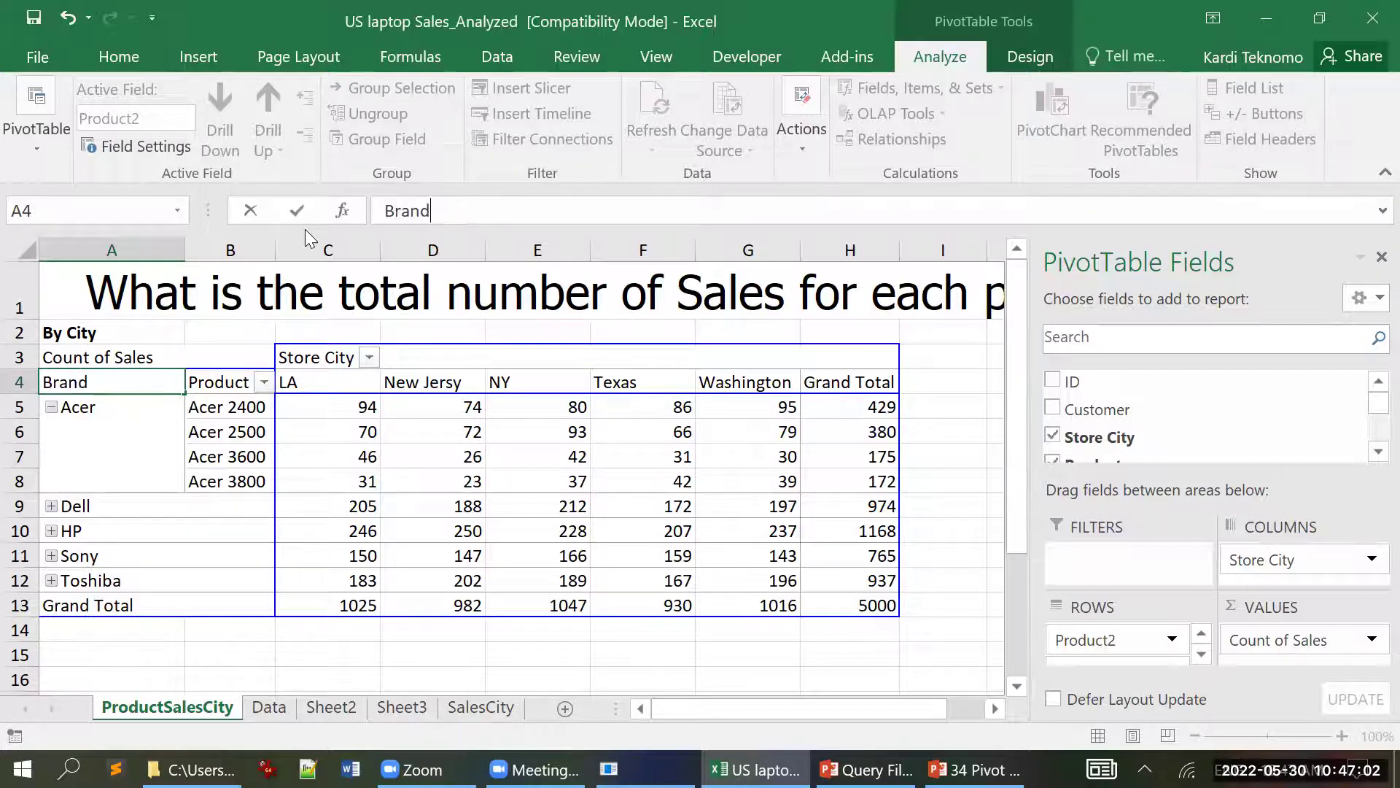
key("Return")
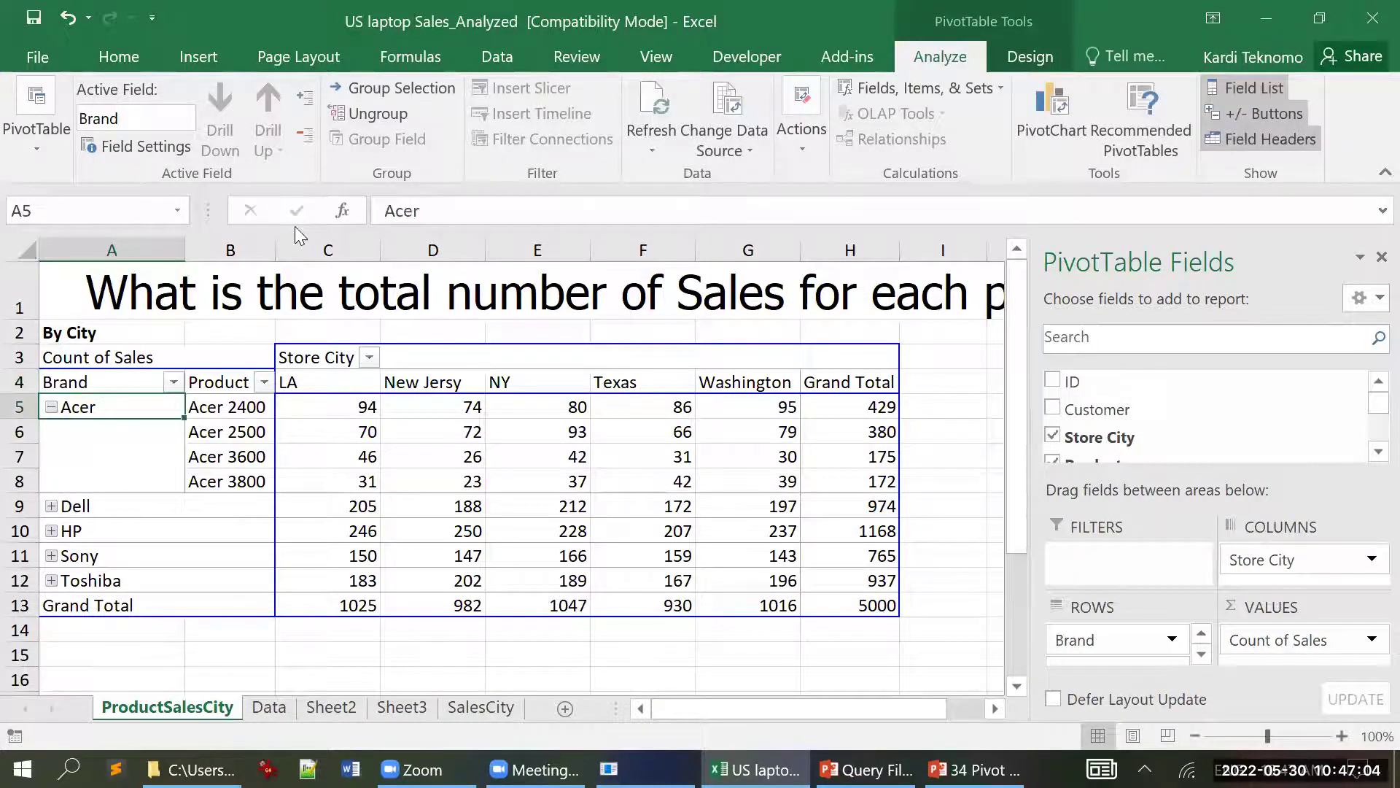
- Toggle the product details of the Acer group, leaving the group collapsed
left_click(51, 408)
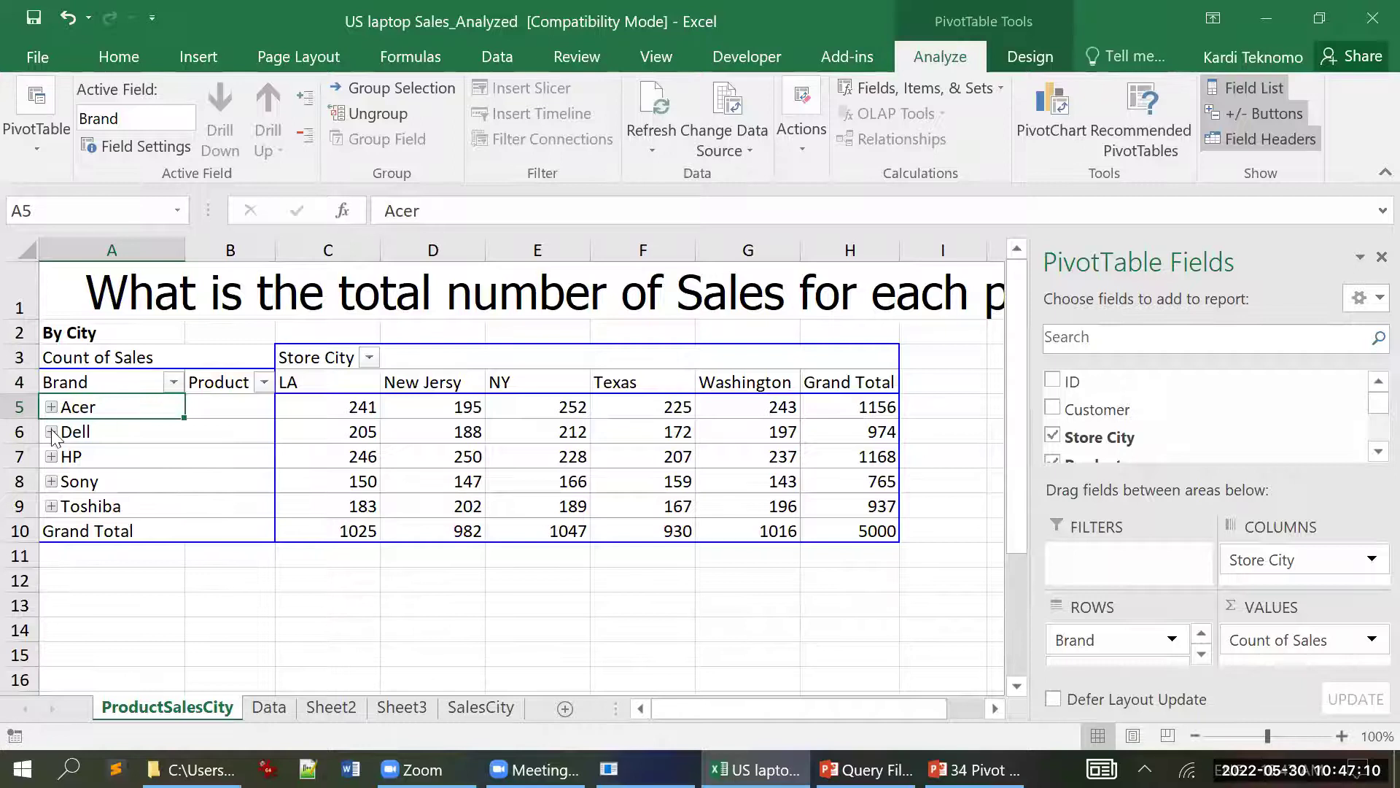
left_click(51, 408)
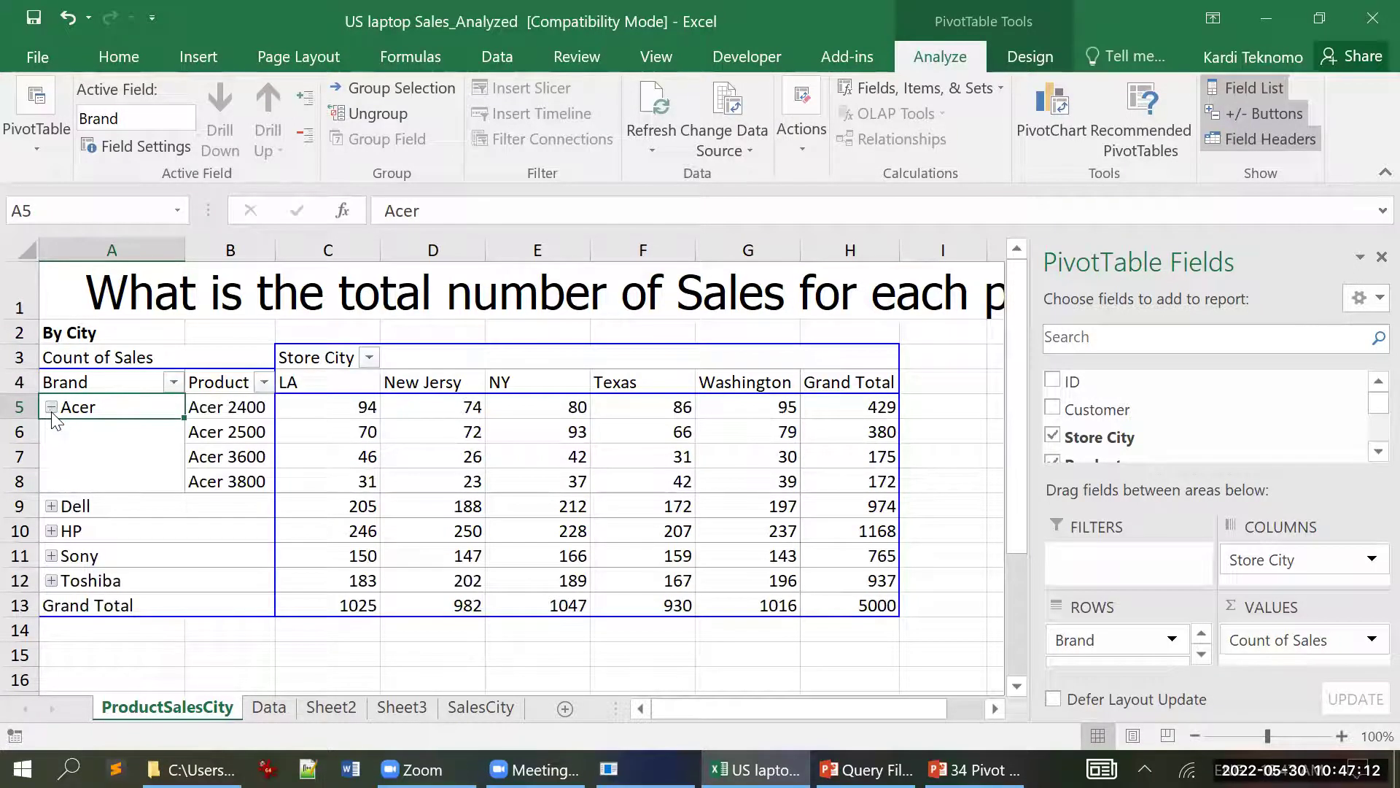
left_click(51, 408)
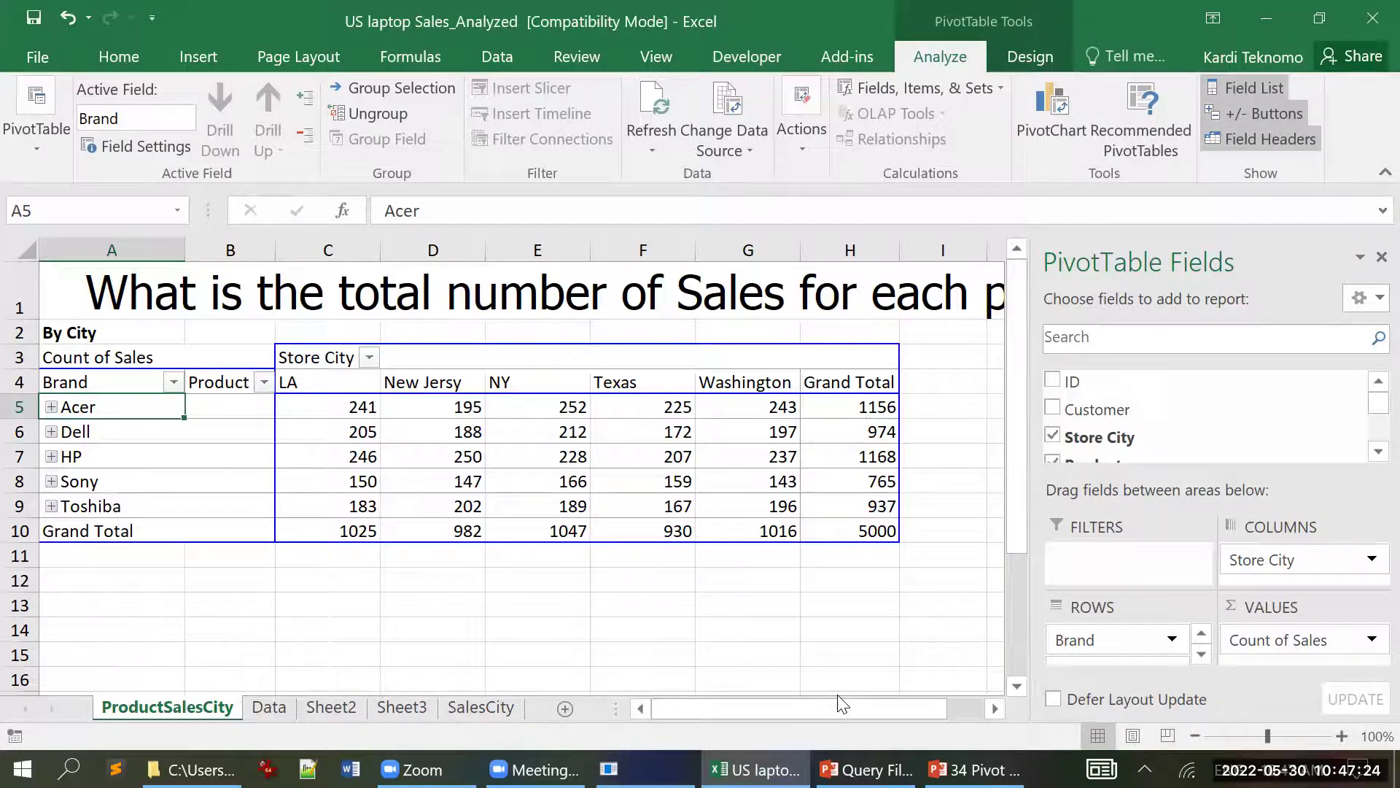
- Switch to the 34 Pivot Table presentation in PowerPoint and review the slides on showing and hiding detail and on table formatting
key("alt+Tab")
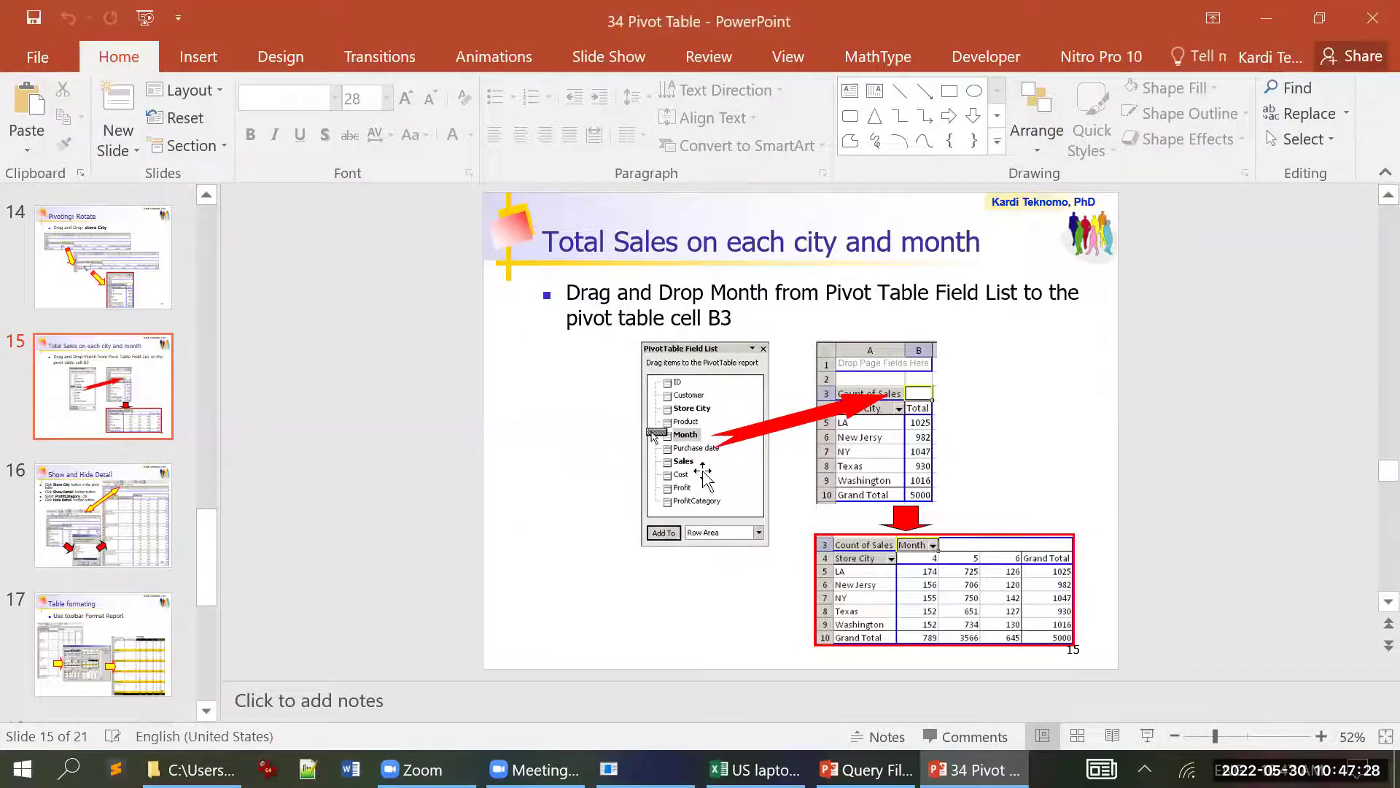
scroll(704, 474, "down", 1)
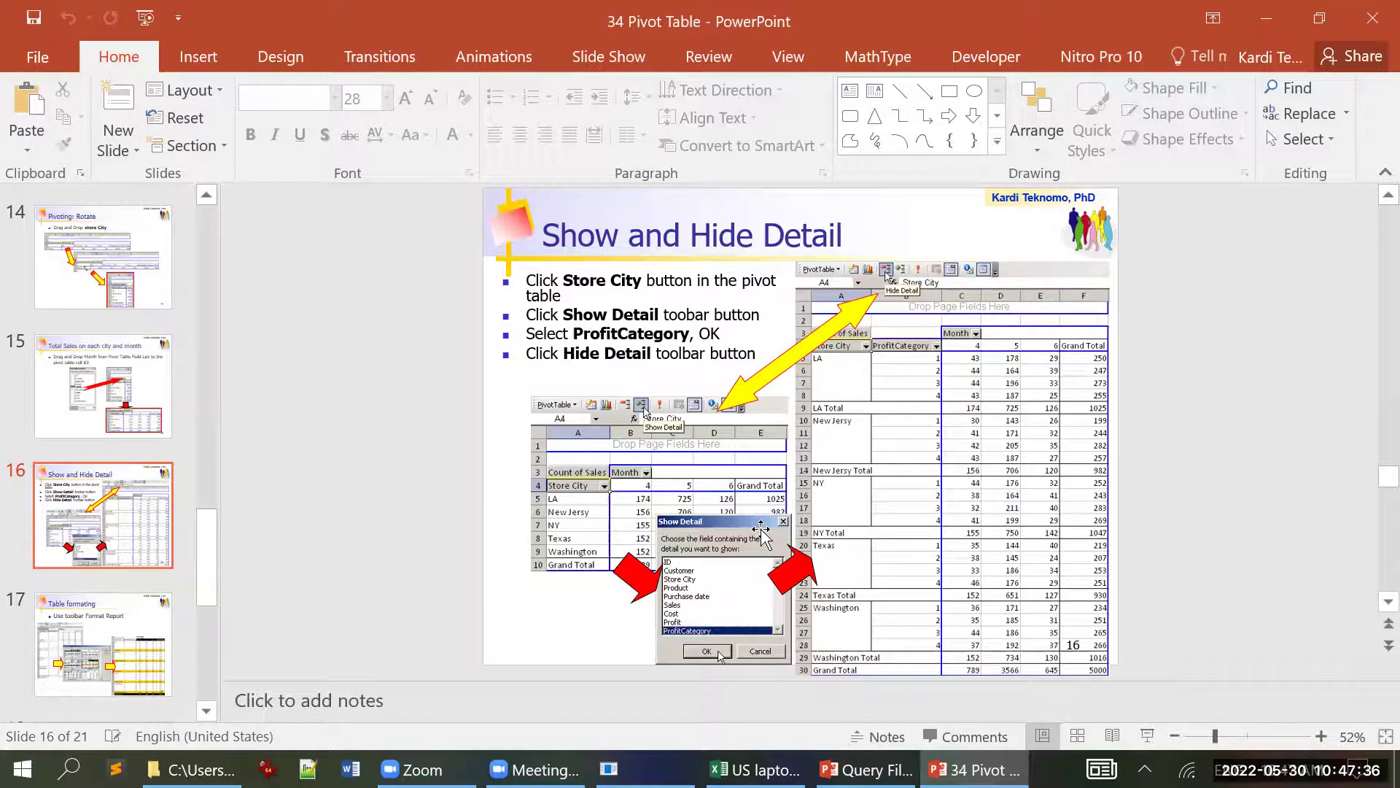
scroll(760, 525, "down", 1)
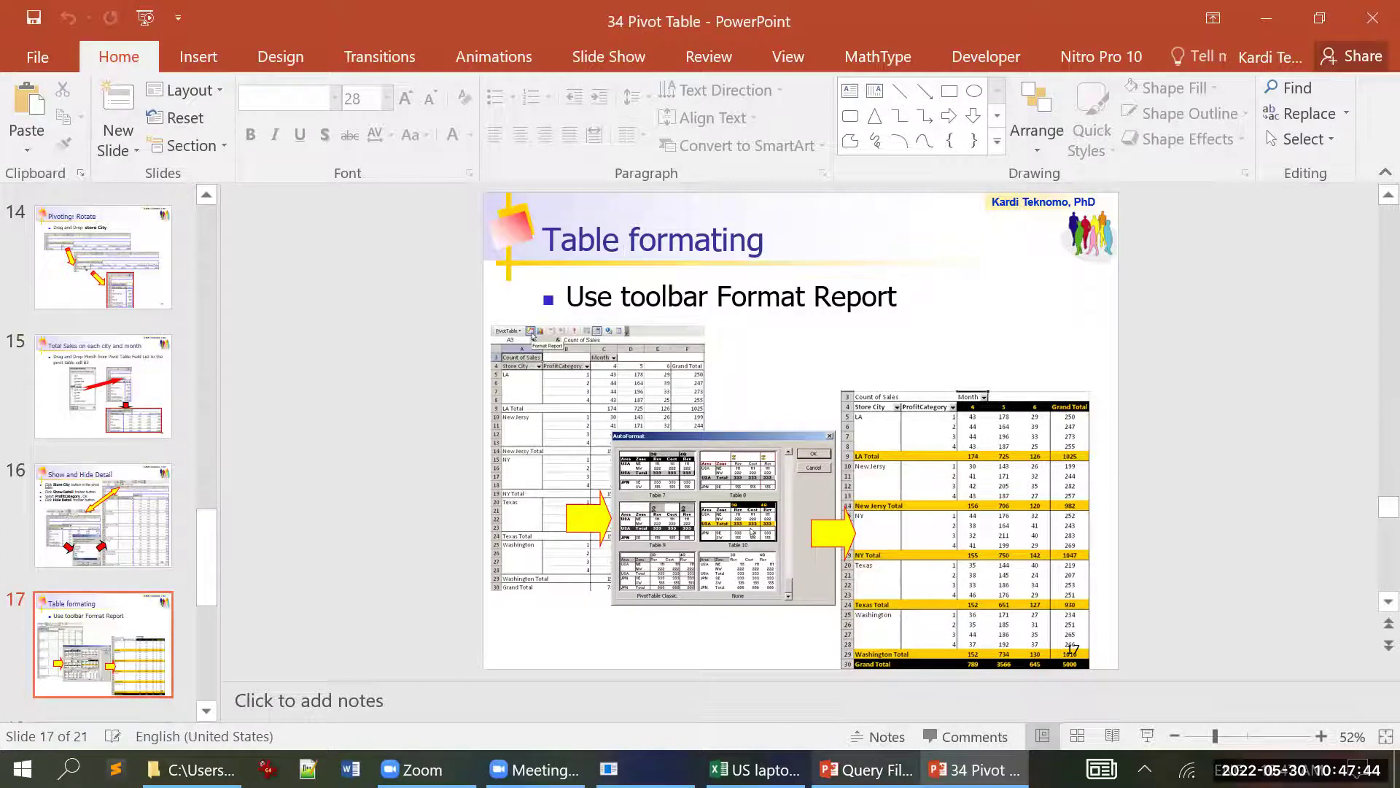
- Switch to the US laptop Sales_Analyzed workbook in Excel and display the design options for the brand pivot table
mouse_move(978, 769)
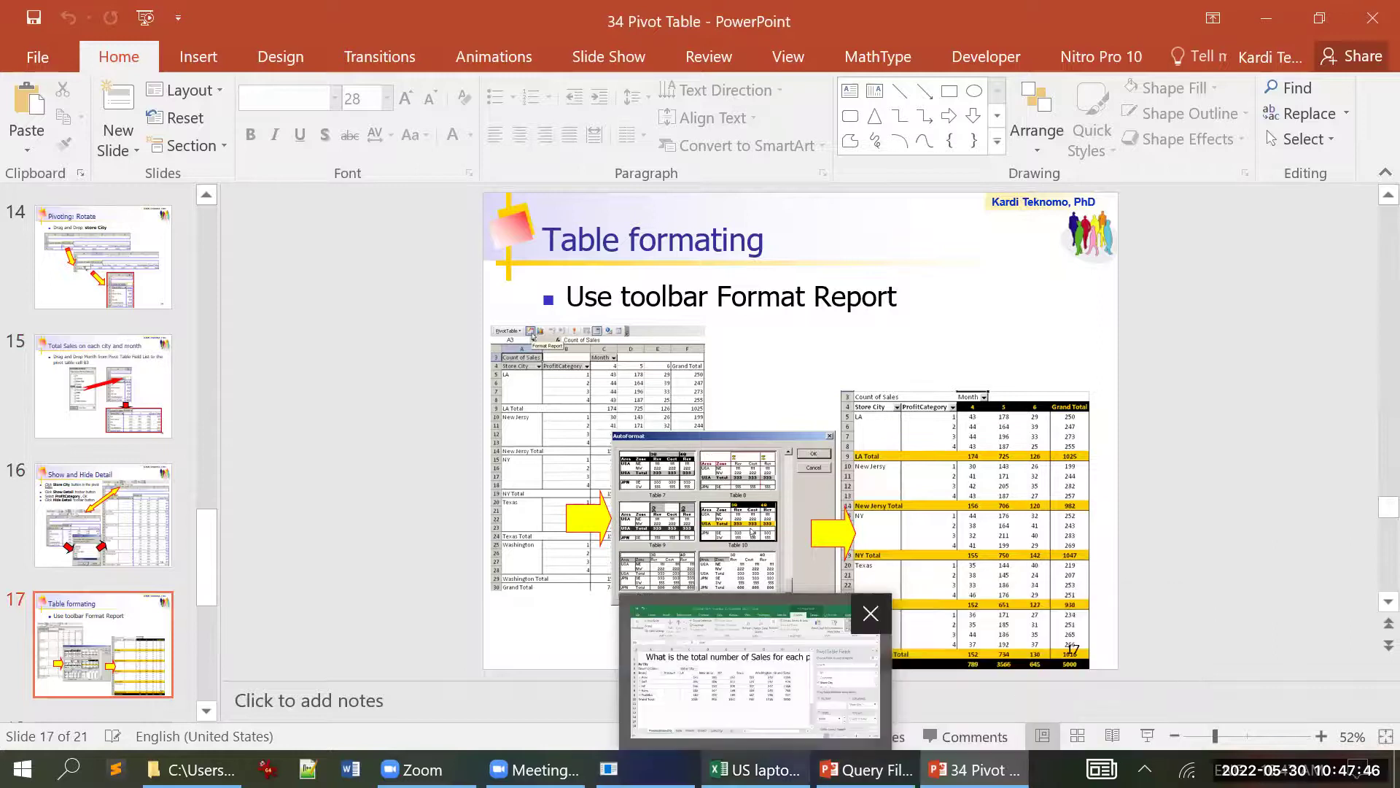
left_click(759, 769)
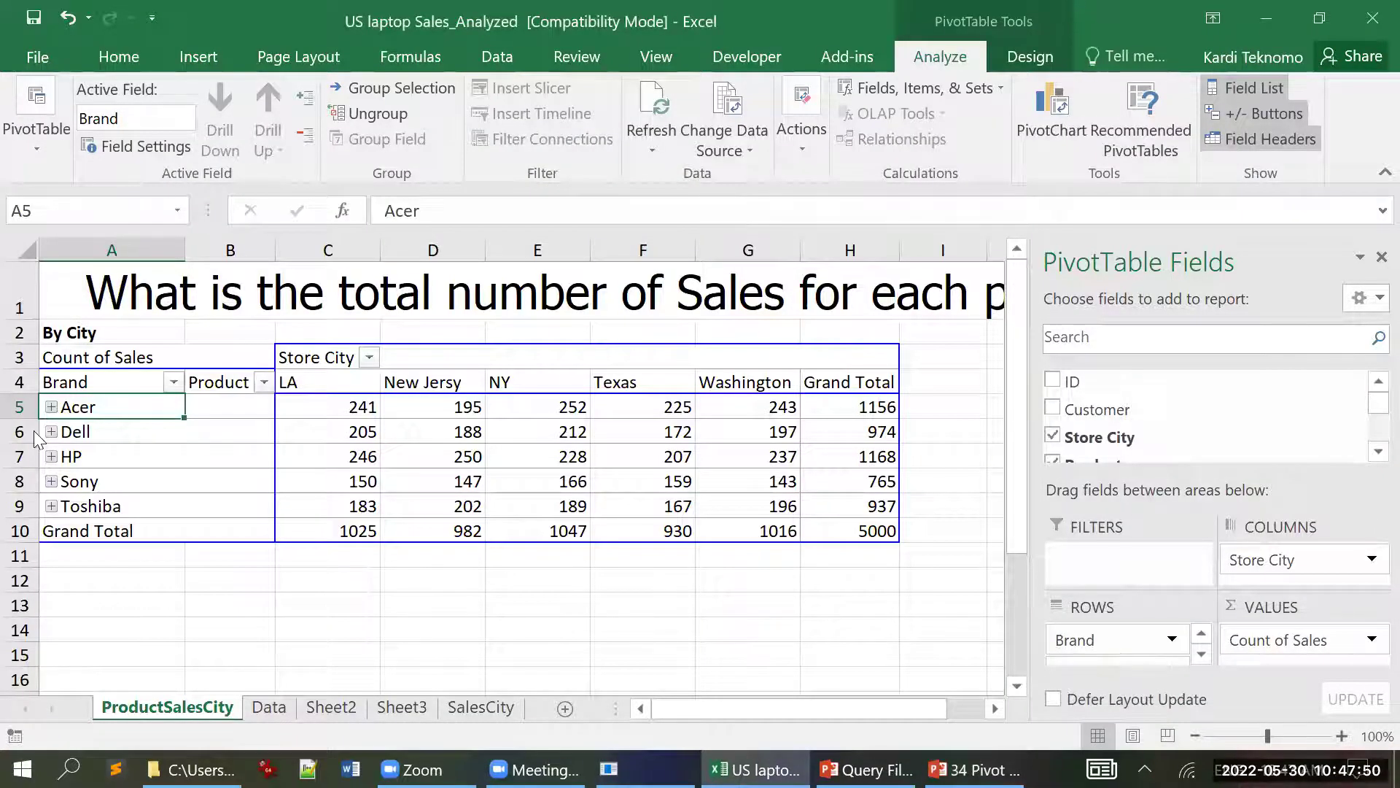
left_click(1030, 57)
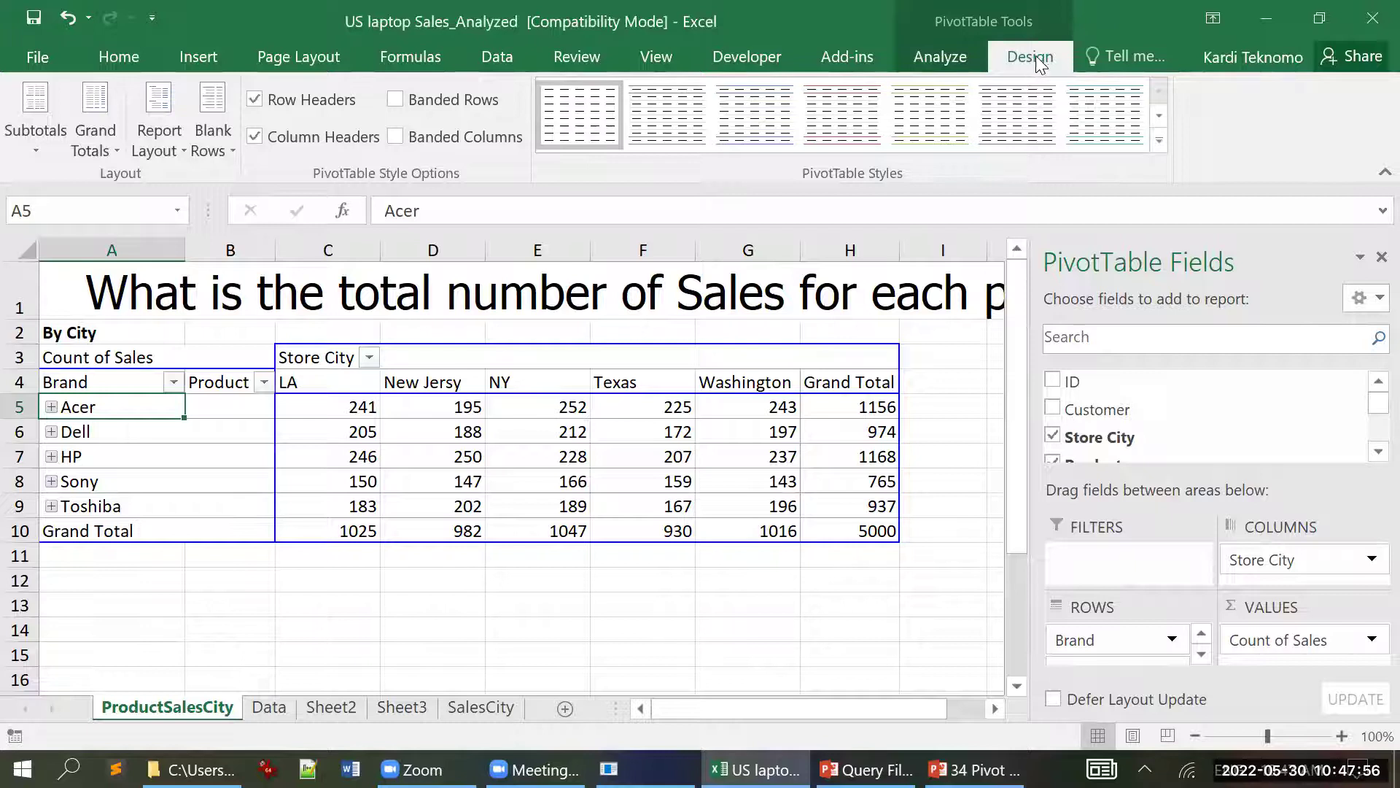
- Apply the dark solid-orange PivotTable style to the sales-by-city pivot table
left_click(1166, 139)
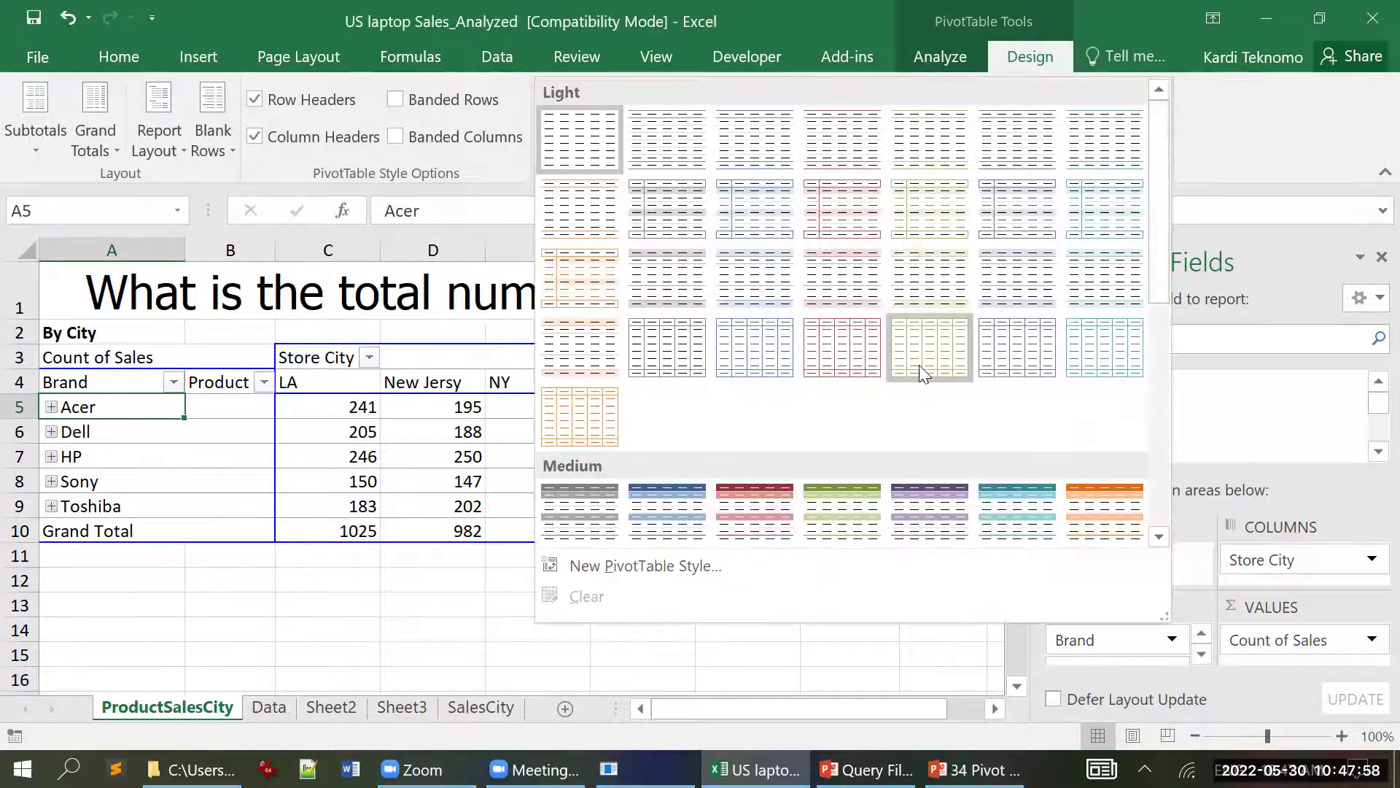
scroll(990, 408, "down", 3)
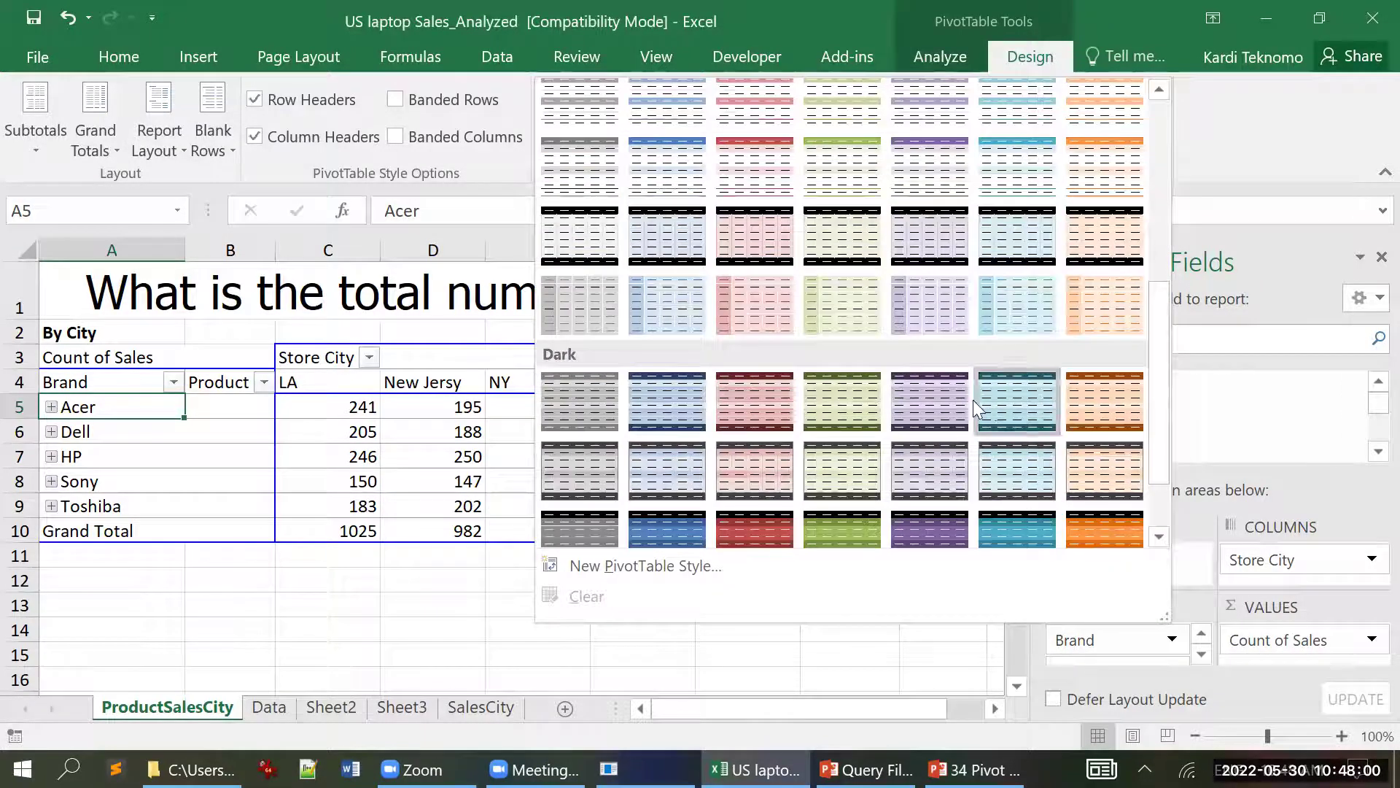
scroll(792, 385, "down", 1)
scroll(790, 382, "up", 3)
scroll(817, 410, "down", 3)
left_click(1087, 500)
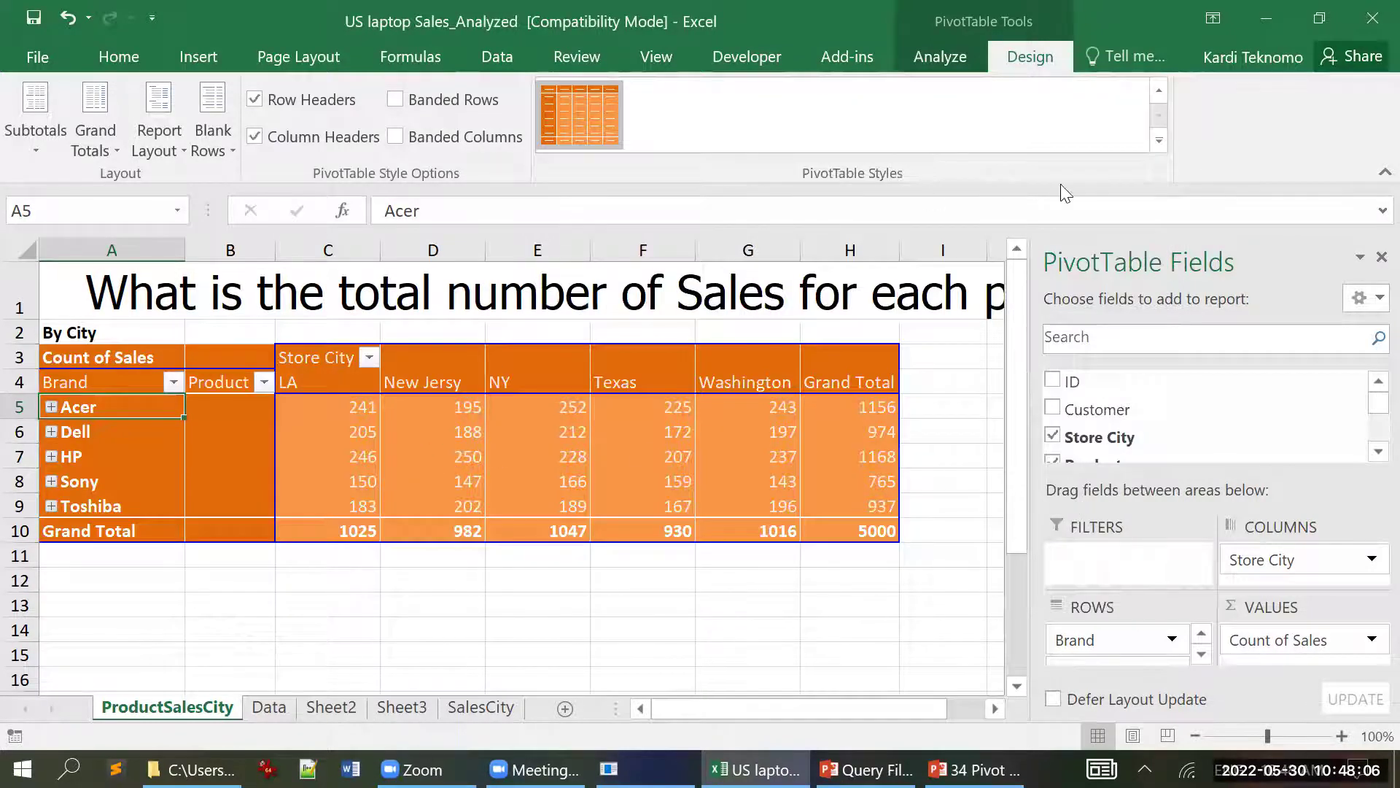
- Change the pivot table's style to the medium dark-red design with shaded brand labels, and deselect the table
left_click(1157, 140)
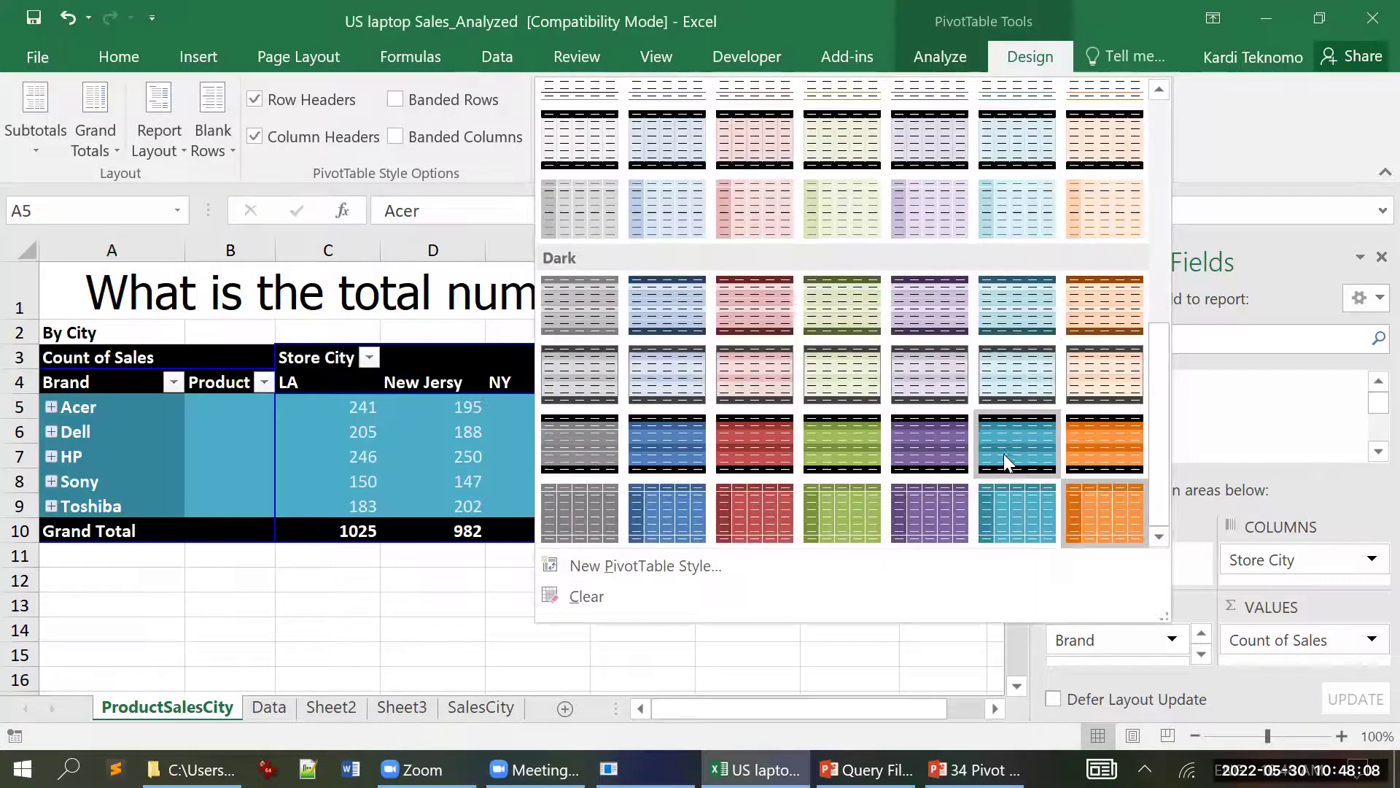
scroll(1002, 414, "up", 3)
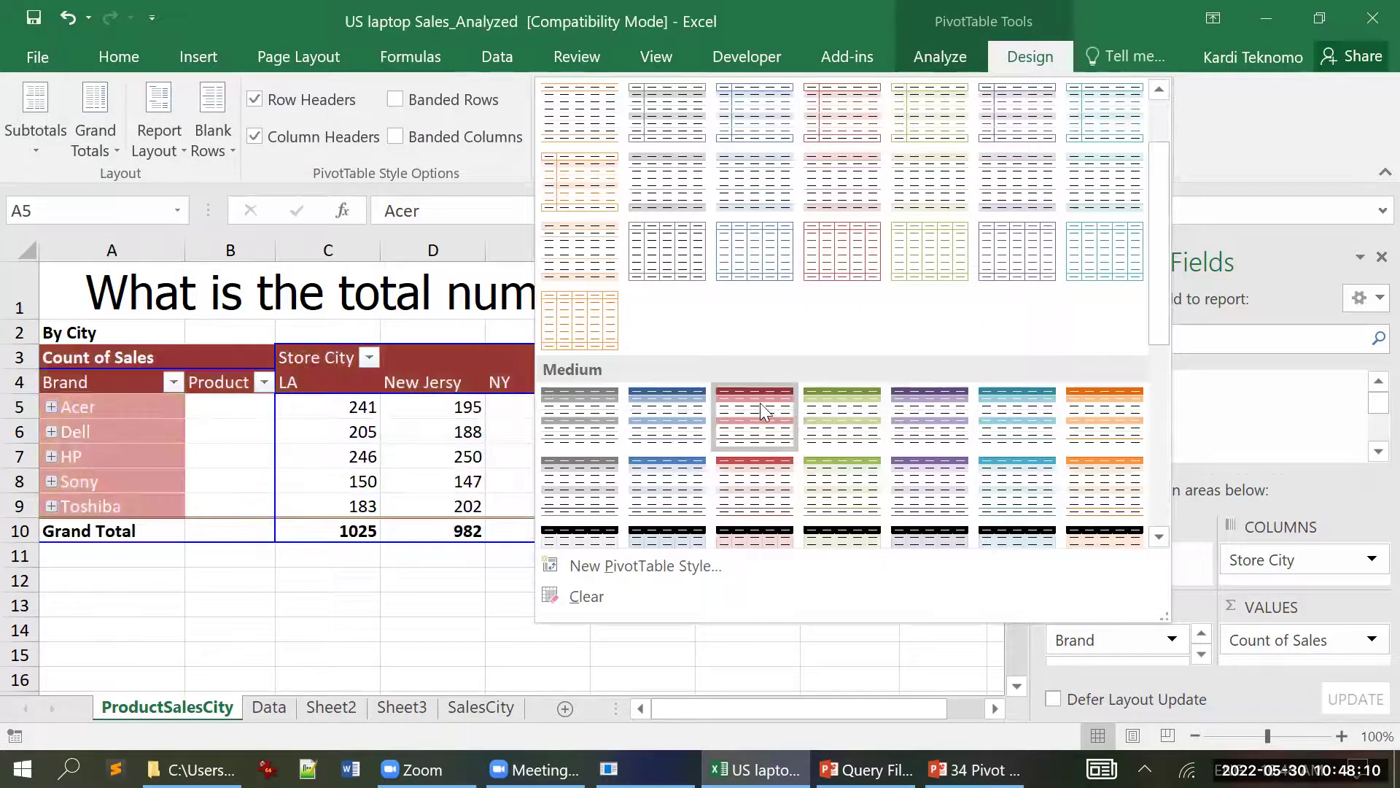
left_click(763, 412)
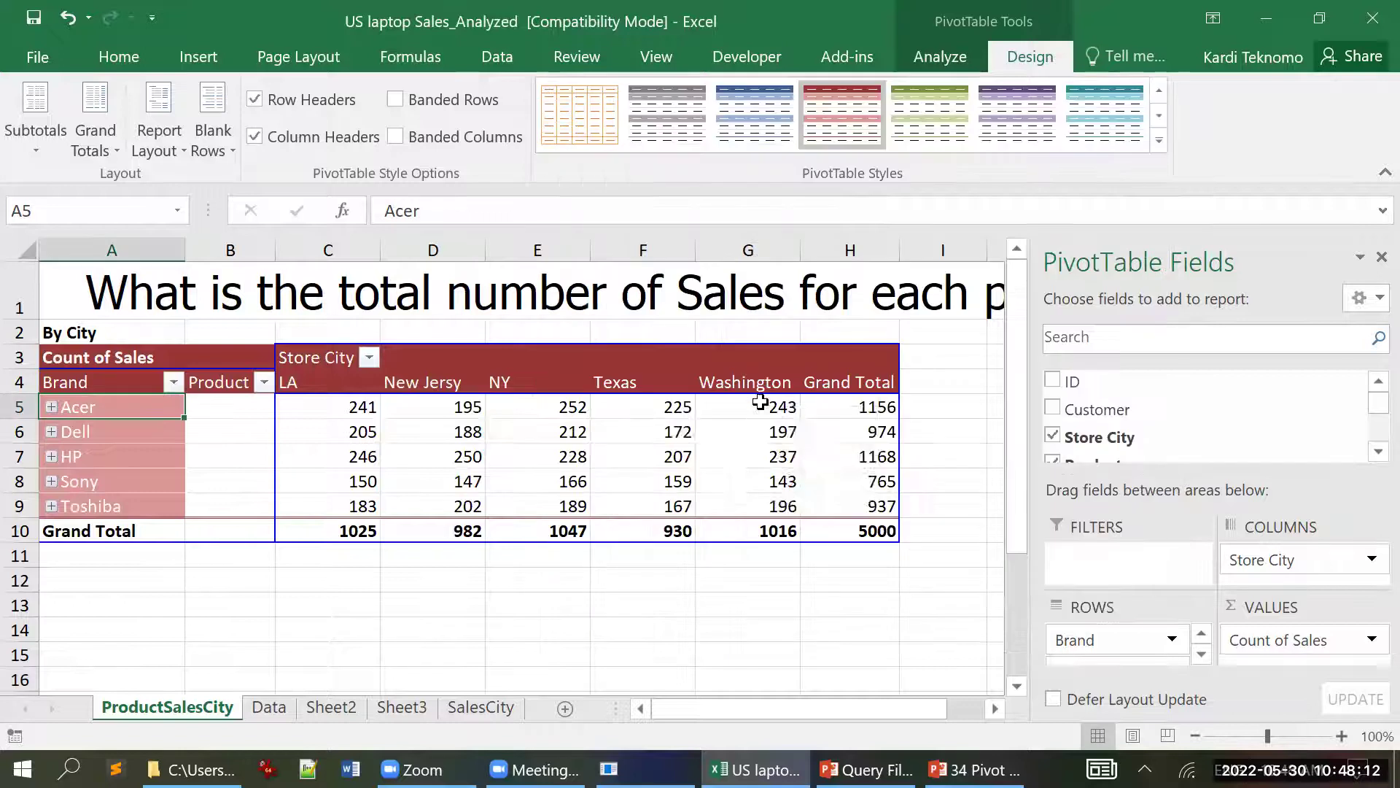
left_click(440, 588)
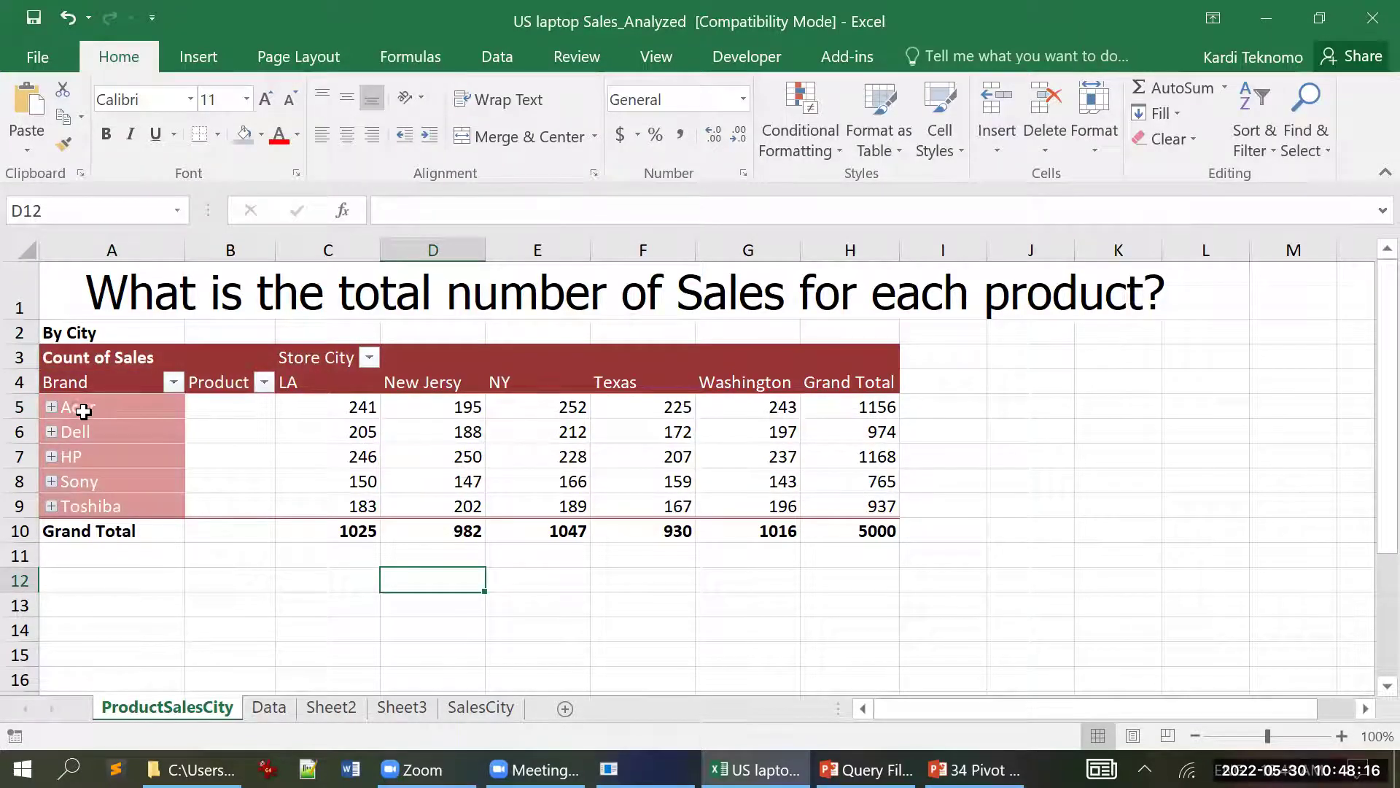
- Expand the Acer group and turn on banded rows and banded columns for the pivot table
left_click(51, 408)
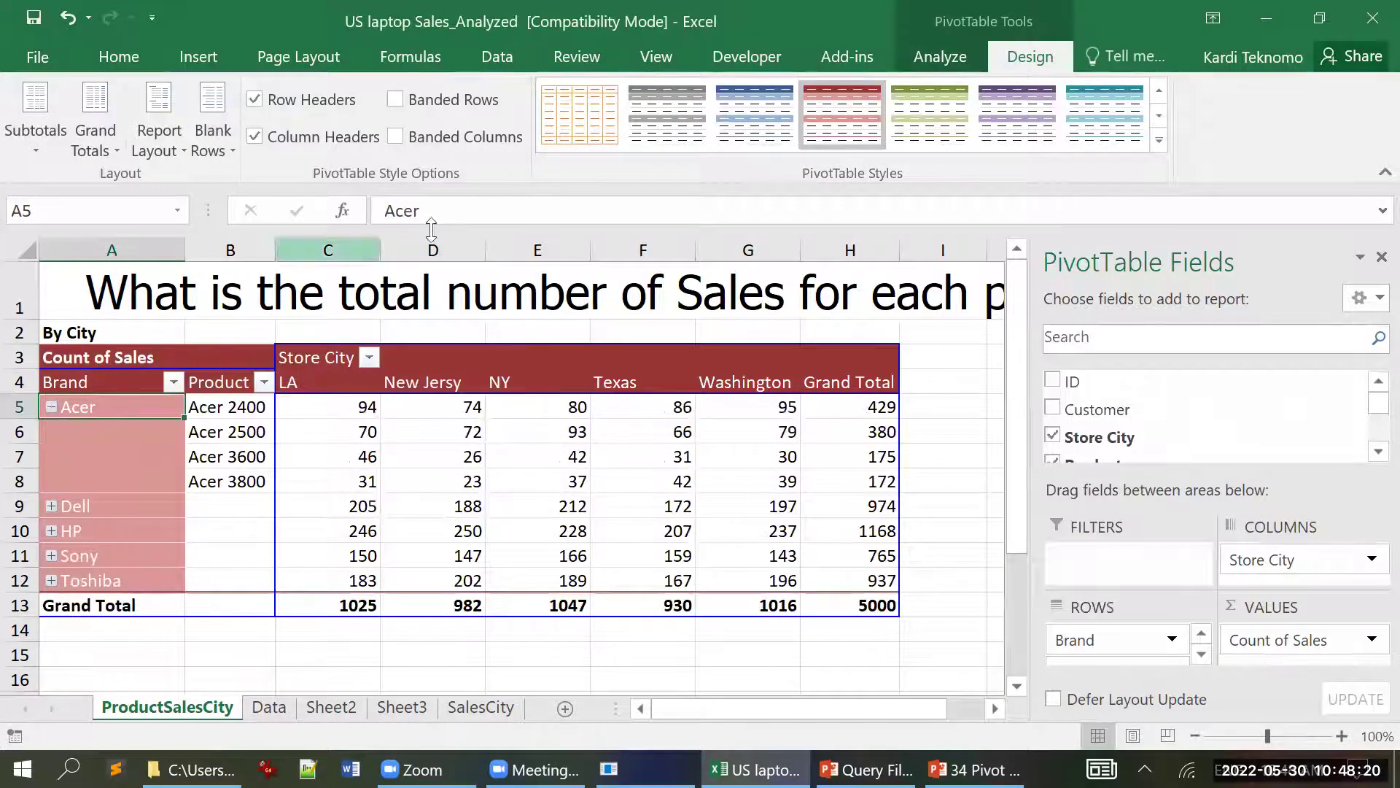
left_click(396, 100)
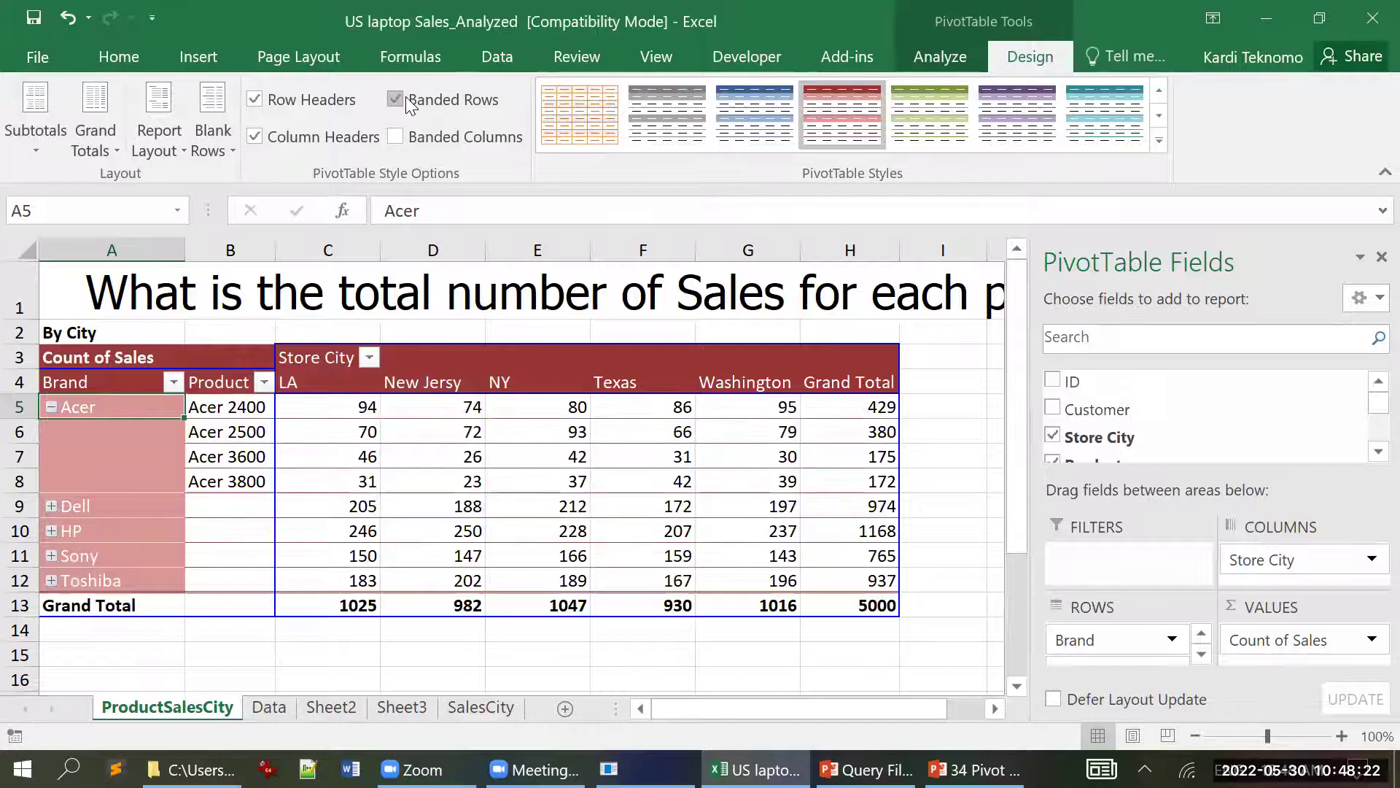
left_click(407, 136)
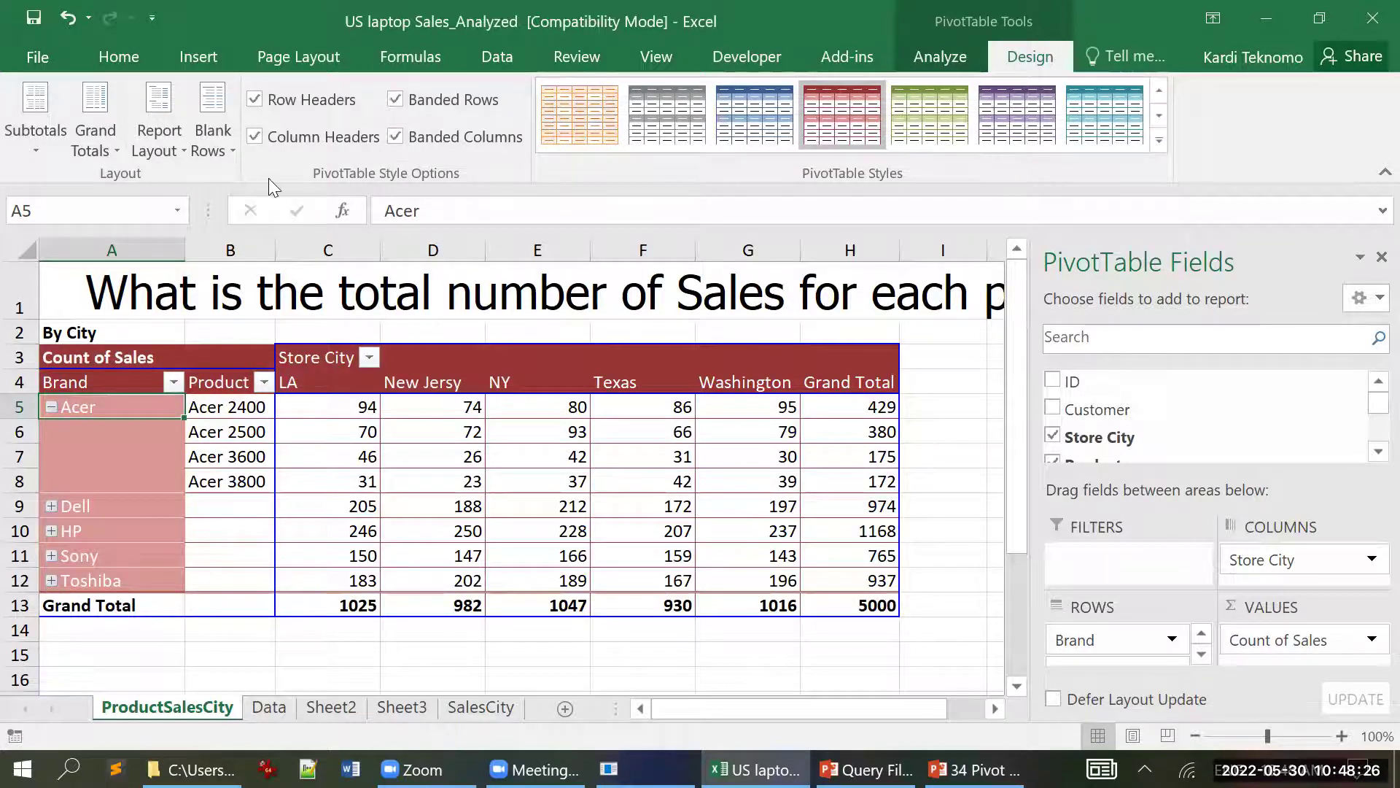
- Check the pivot table's grand total and subtotal options without changing them, and hide the PivotTable field list
left_click(99, 133)
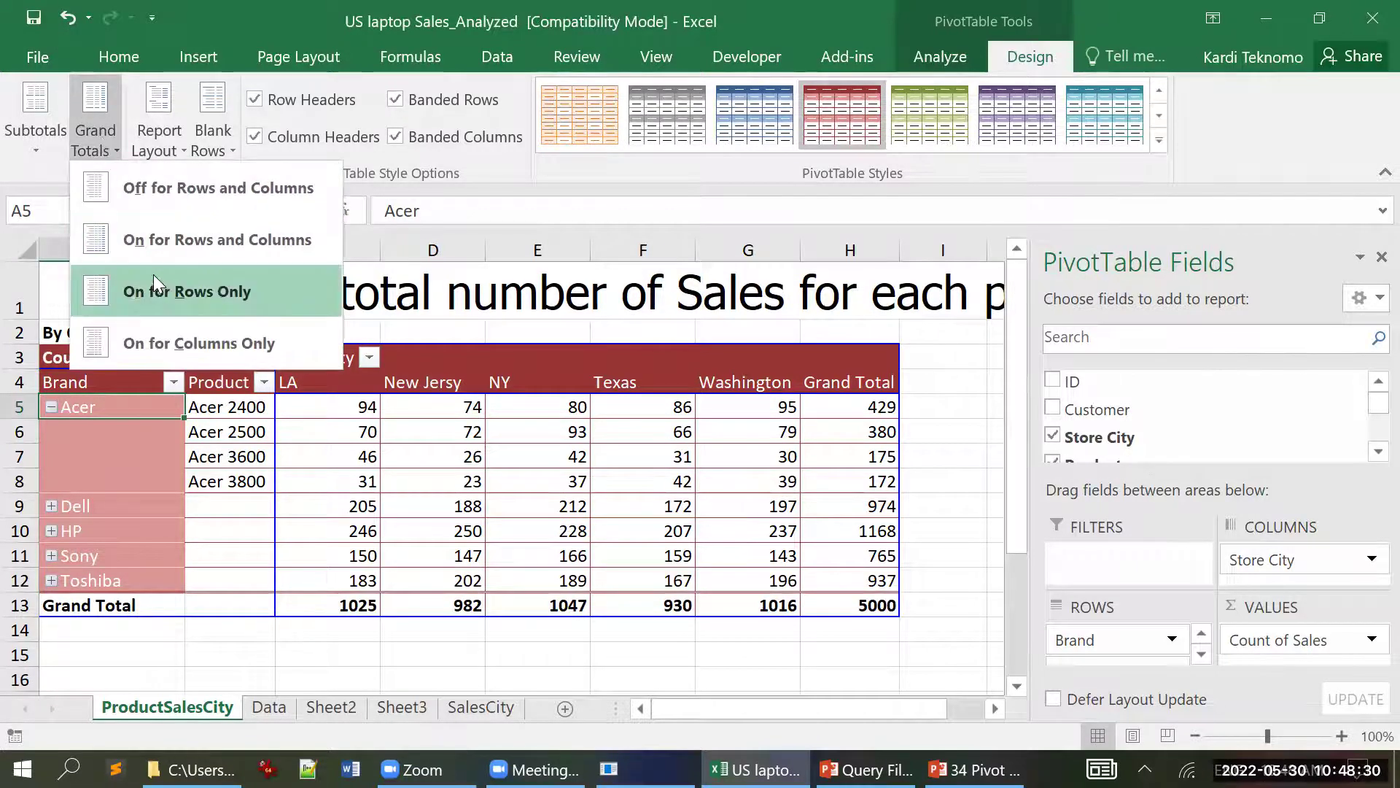
left_click(42, 158)
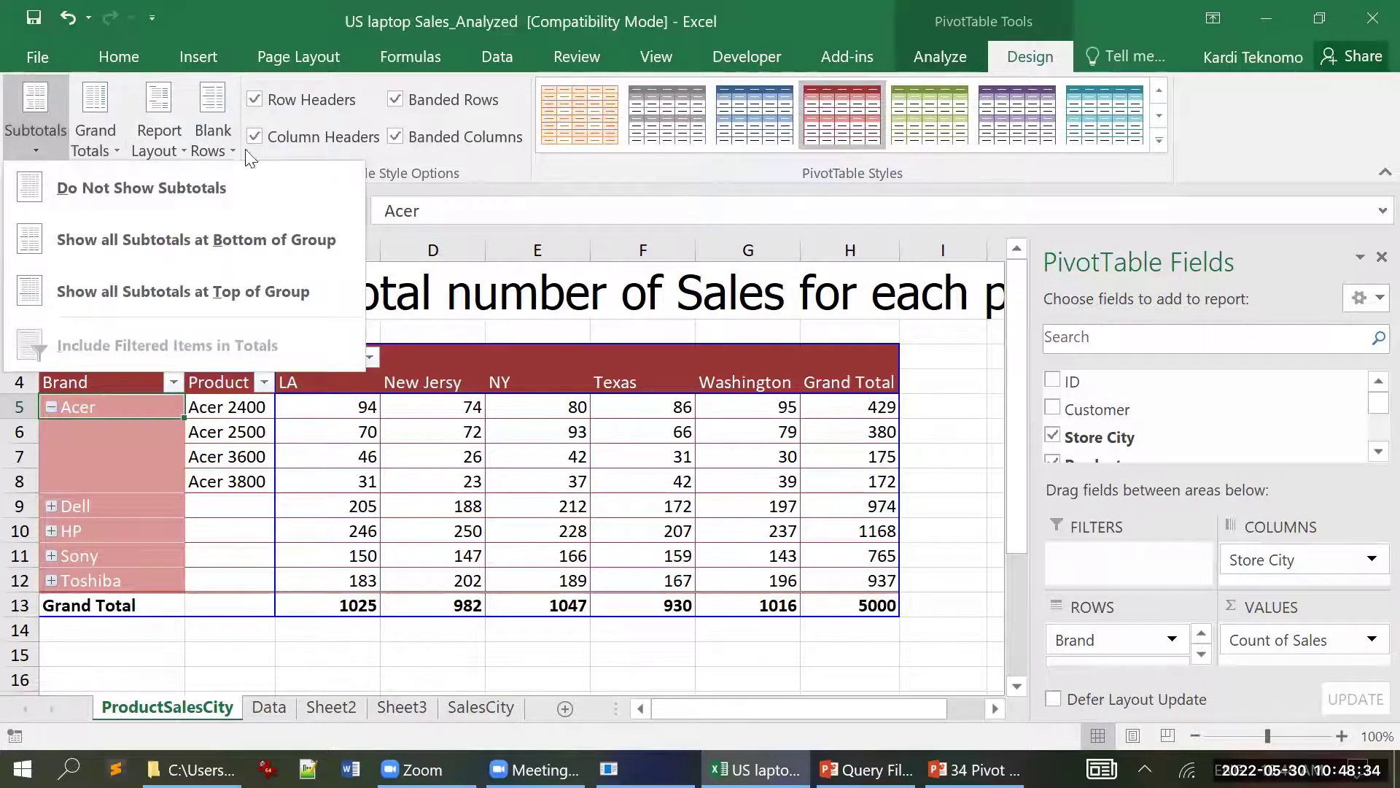
left_click(199, 17)
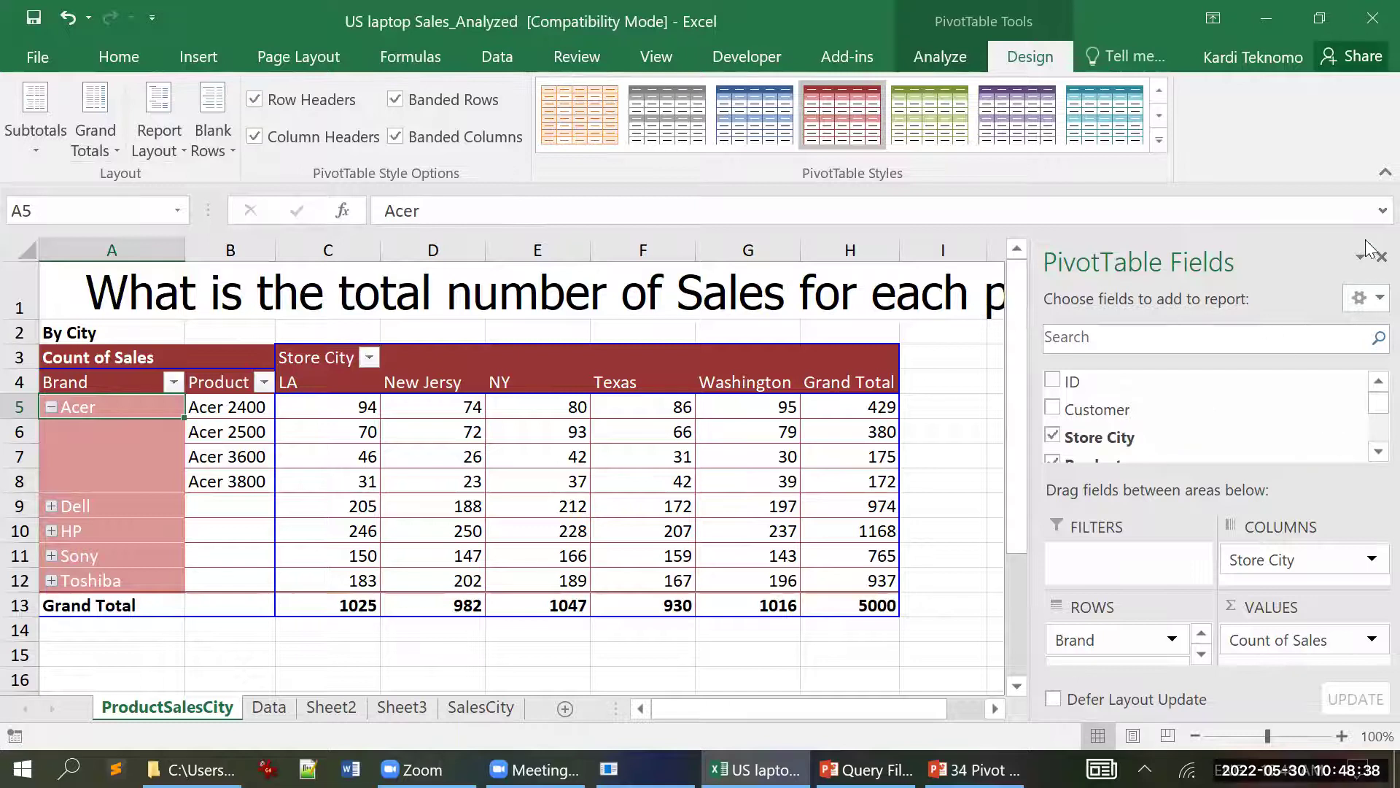
left_click(1380, 257)
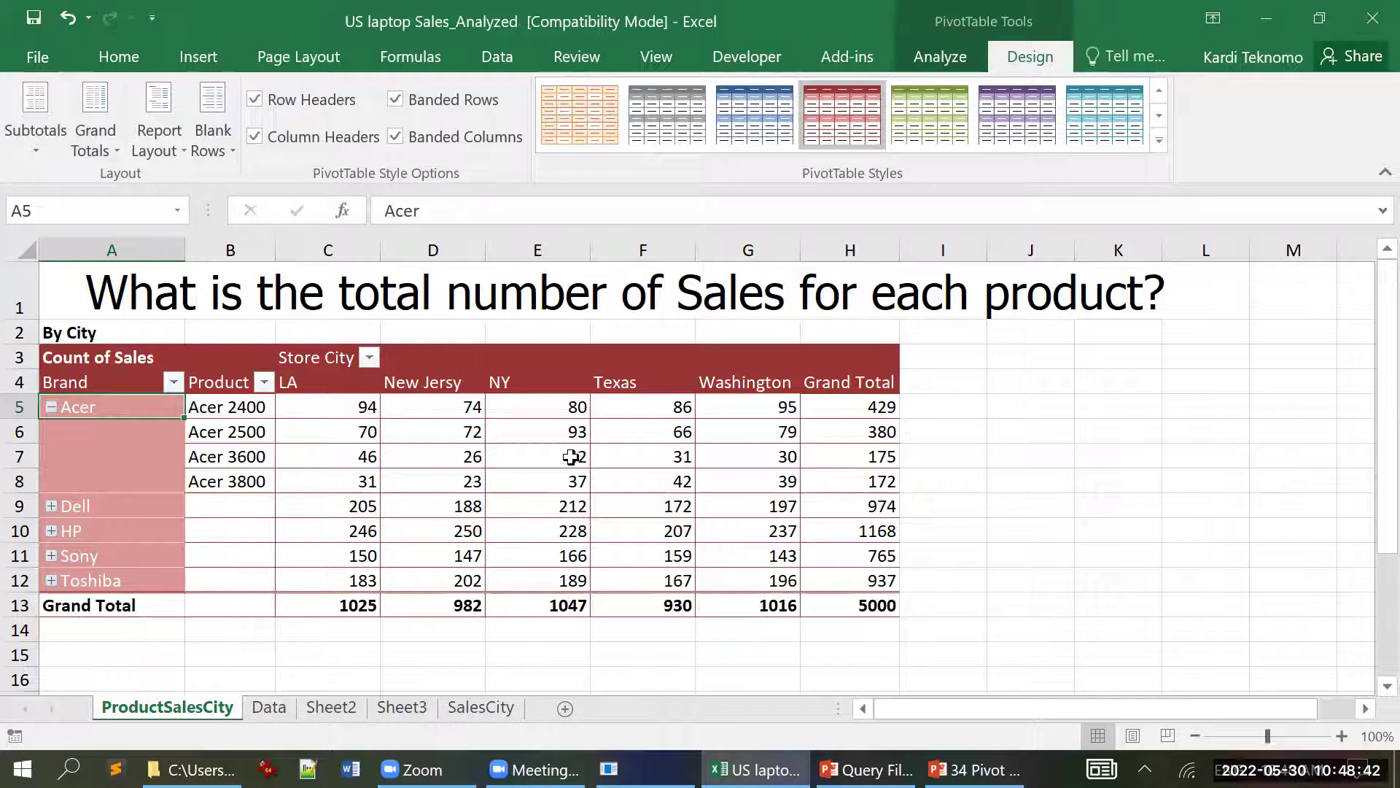
- Switch to the 34 Pivot Table presentation in PowerPoint and review the slides on grouping, drilling down and sorting field values
mouse_move(698, 432)
left_click(974, 770)
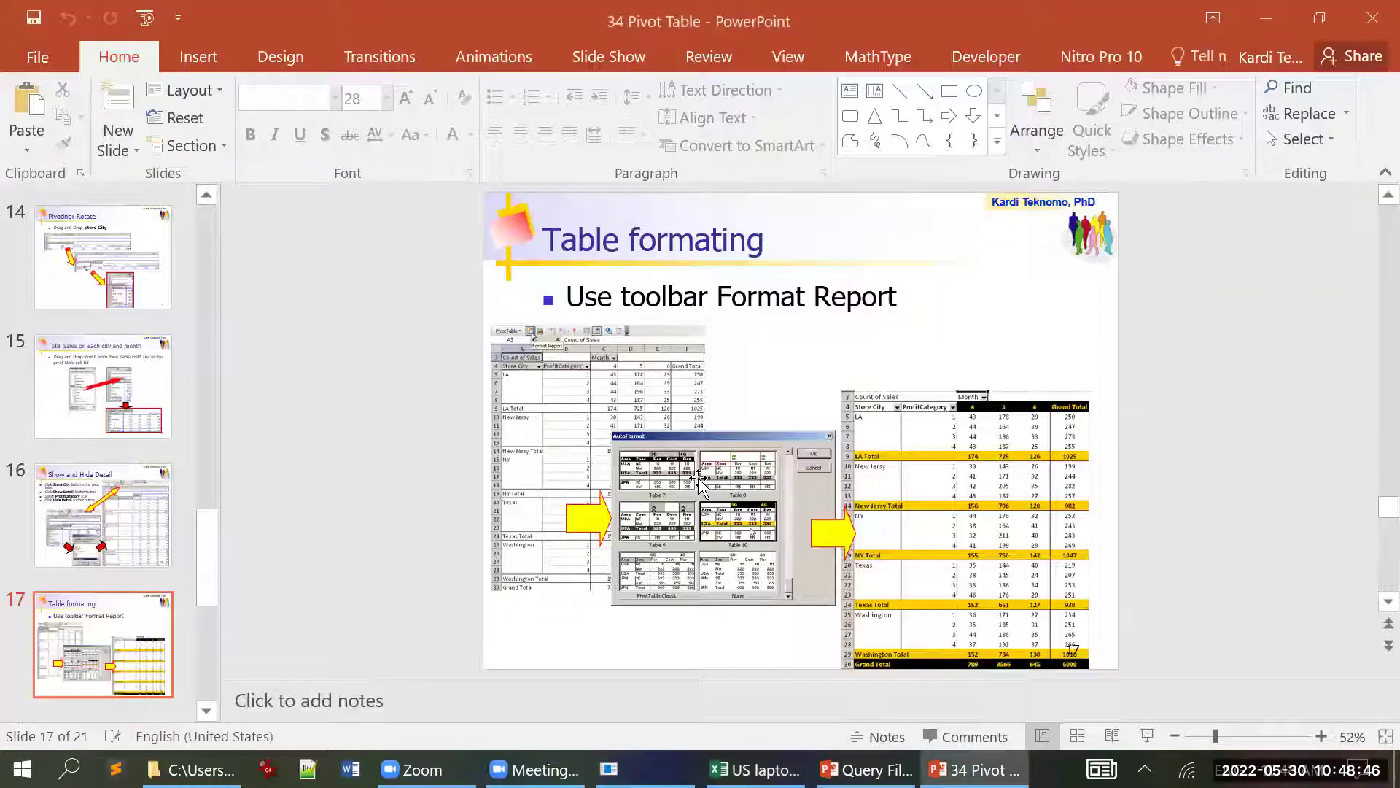
scroll(707, 485, "down", 1)
scroll(708, 485, "down", 1)
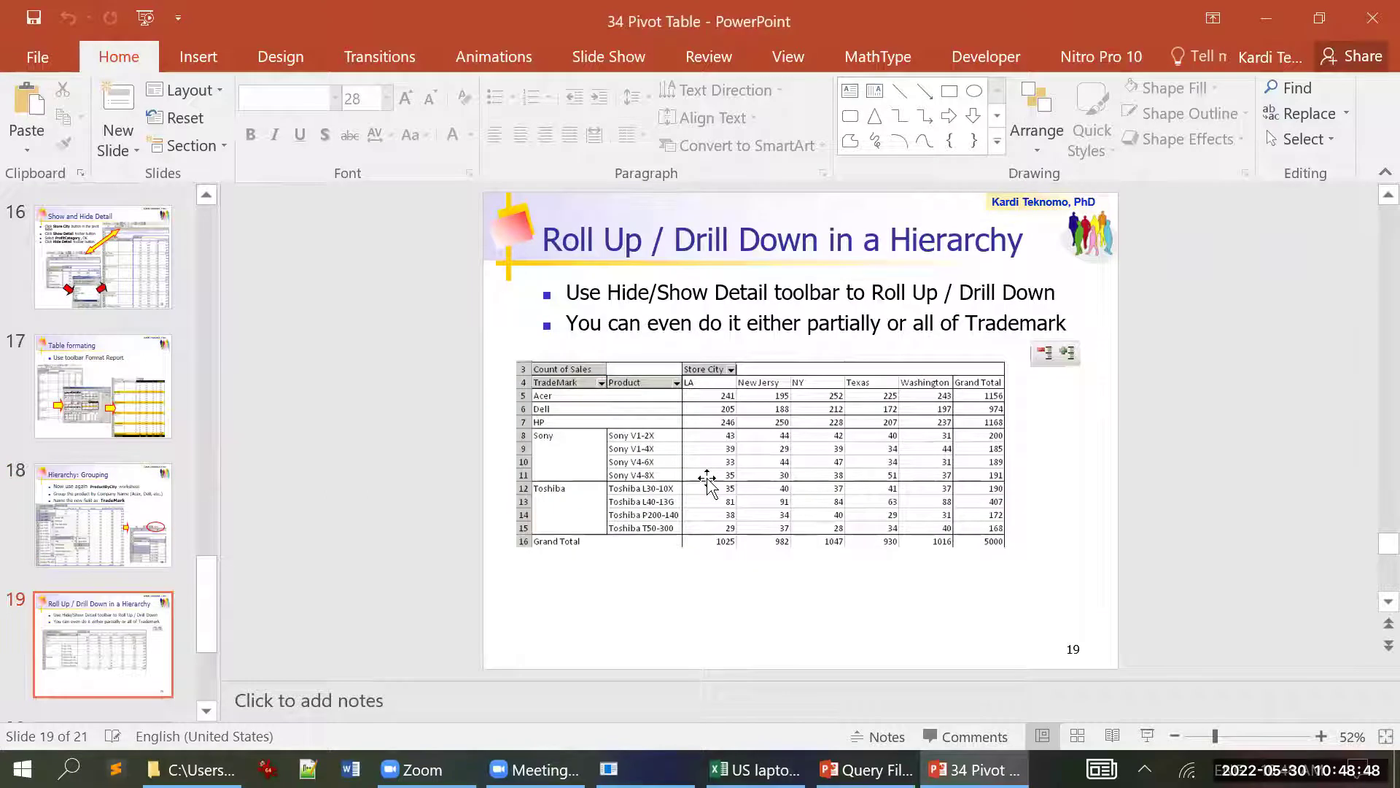
scroll(707, 485, "down", 1)
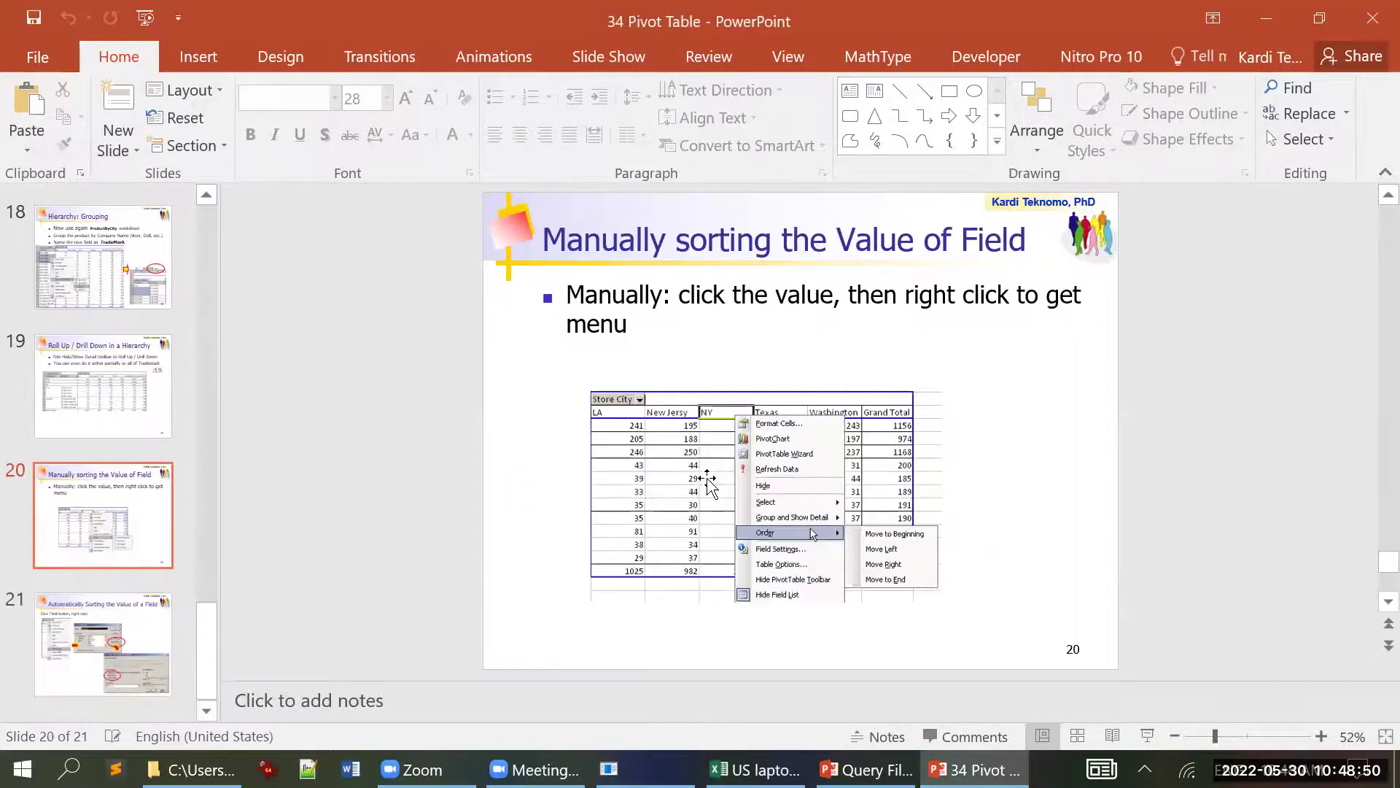
scroll(709, 486, "down", 1)
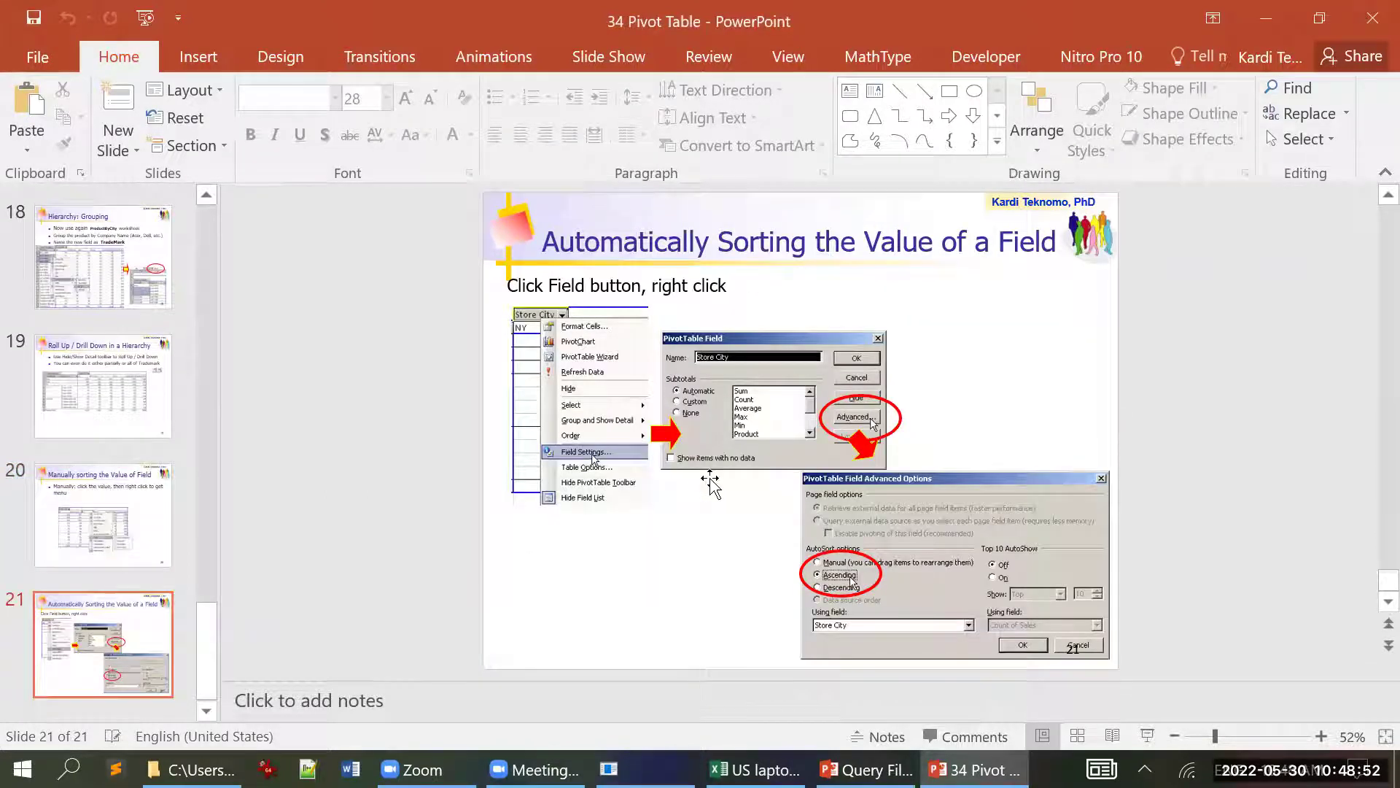
scroll(711, 483, "up", 3)
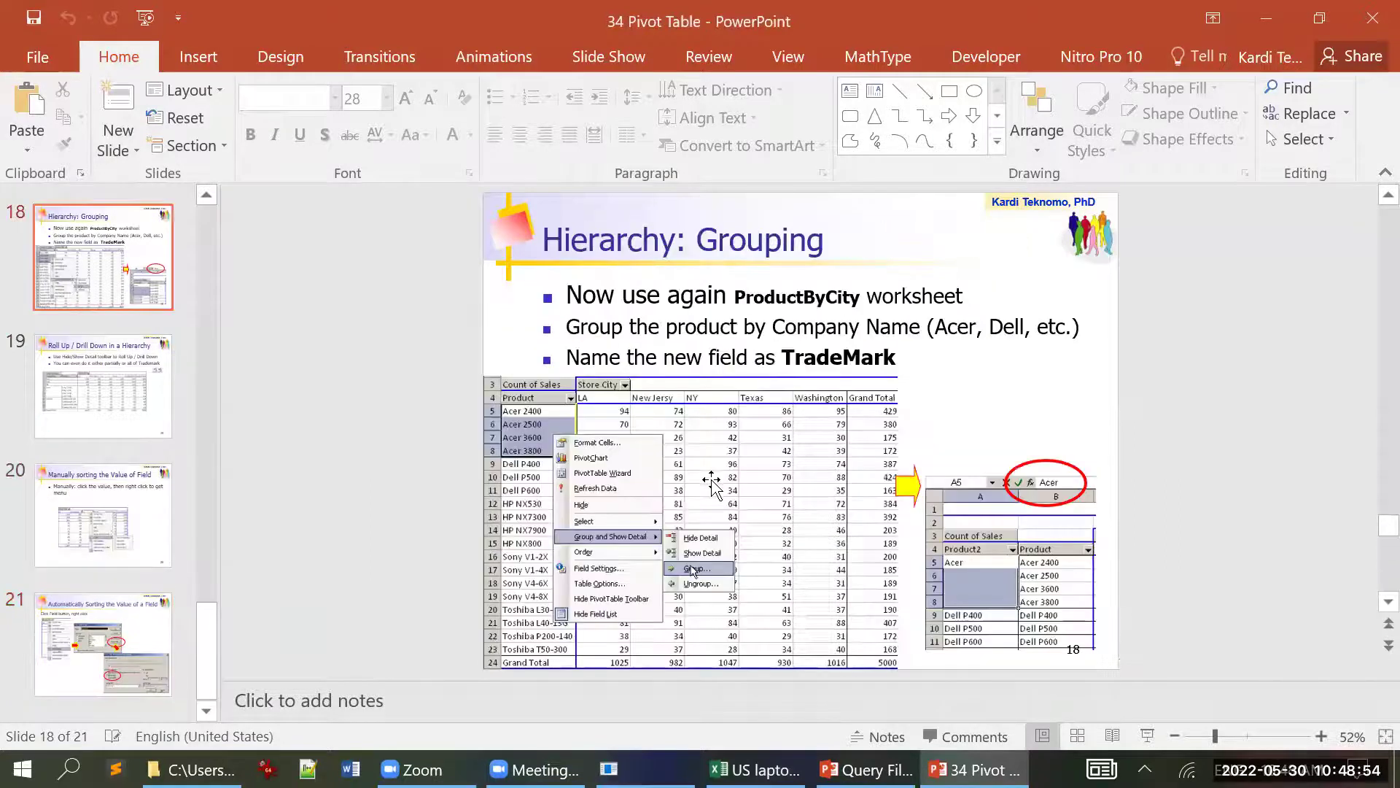
scroll(711, 482, "down", 2)
- Switch to the Query Filter and Pivot Table2 presentation and review its slides on hierarchy drill-down and charting
key("alt+Tab")
scroll(817, 593, "down", 3)
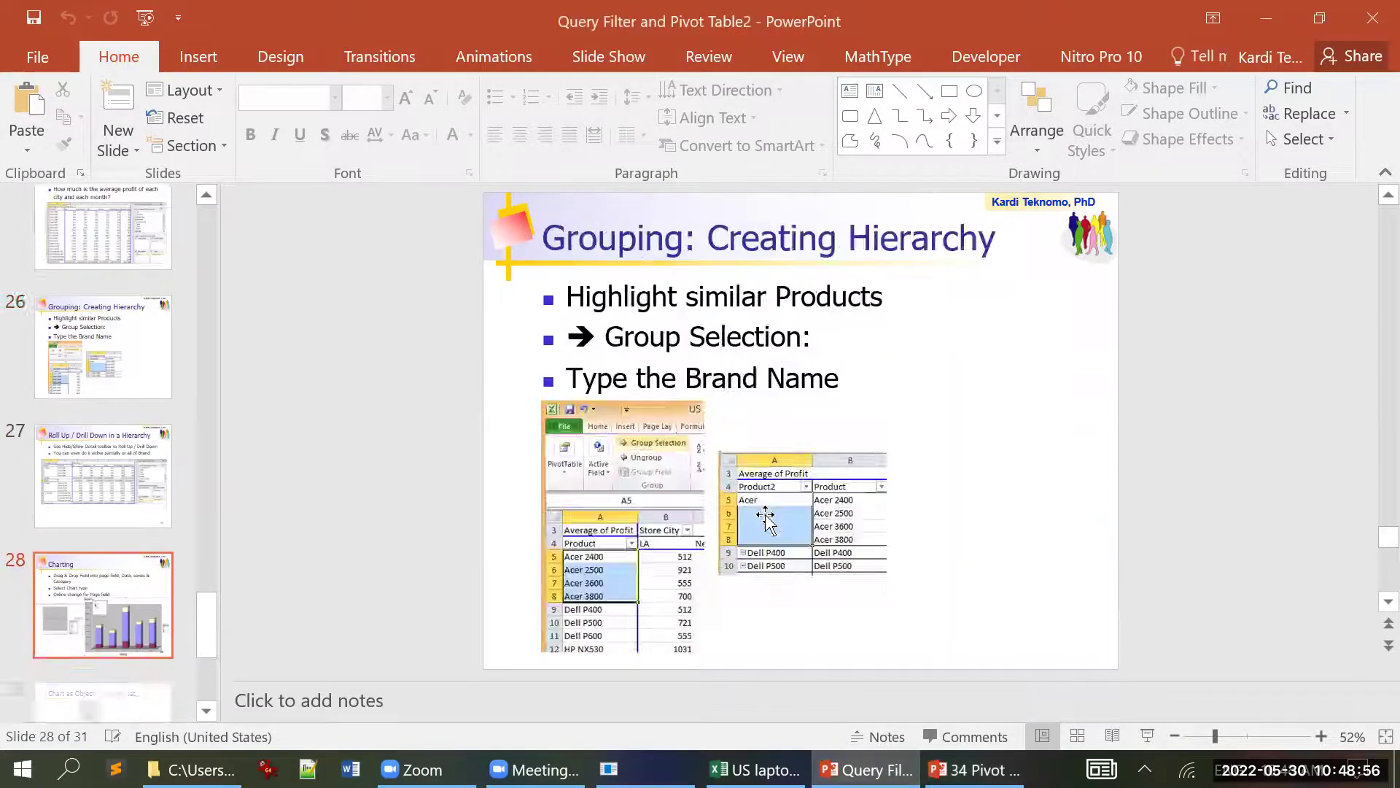
scroll(762, 513, "up", 1)
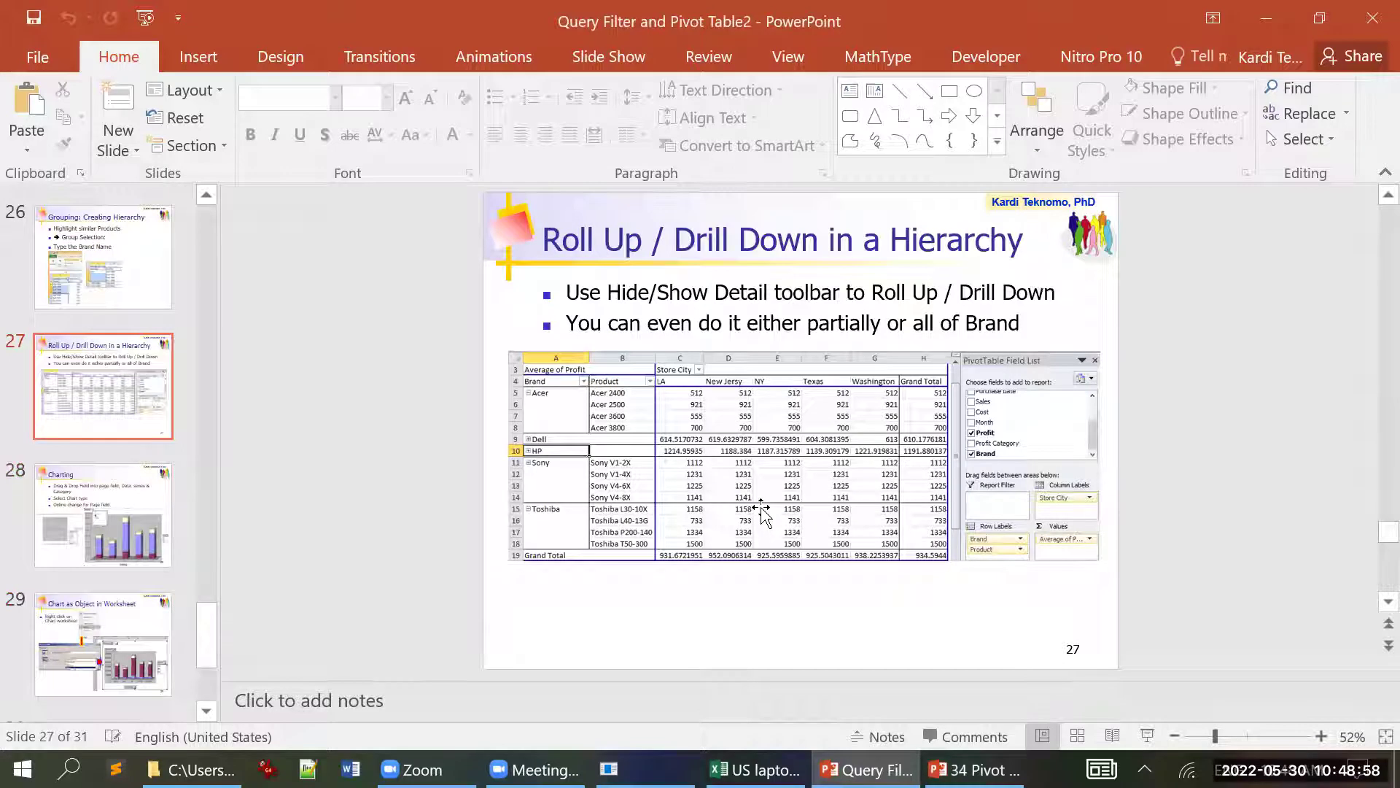
scroll(761, 512, "down", 1)
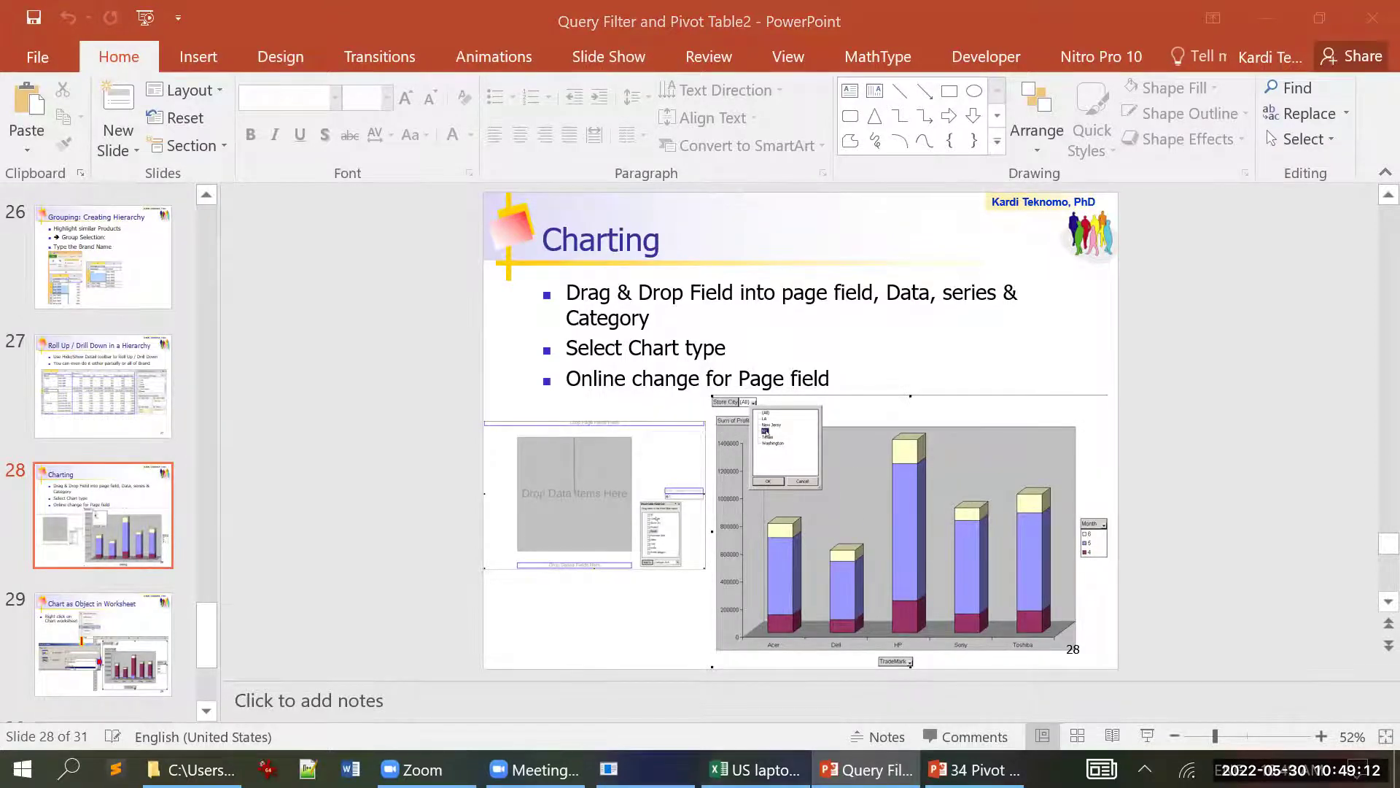
- Return to the Excel workbook and create a pivot table on a new worksheet from Data!$A$1:$K$5001
key("alt+Tab")
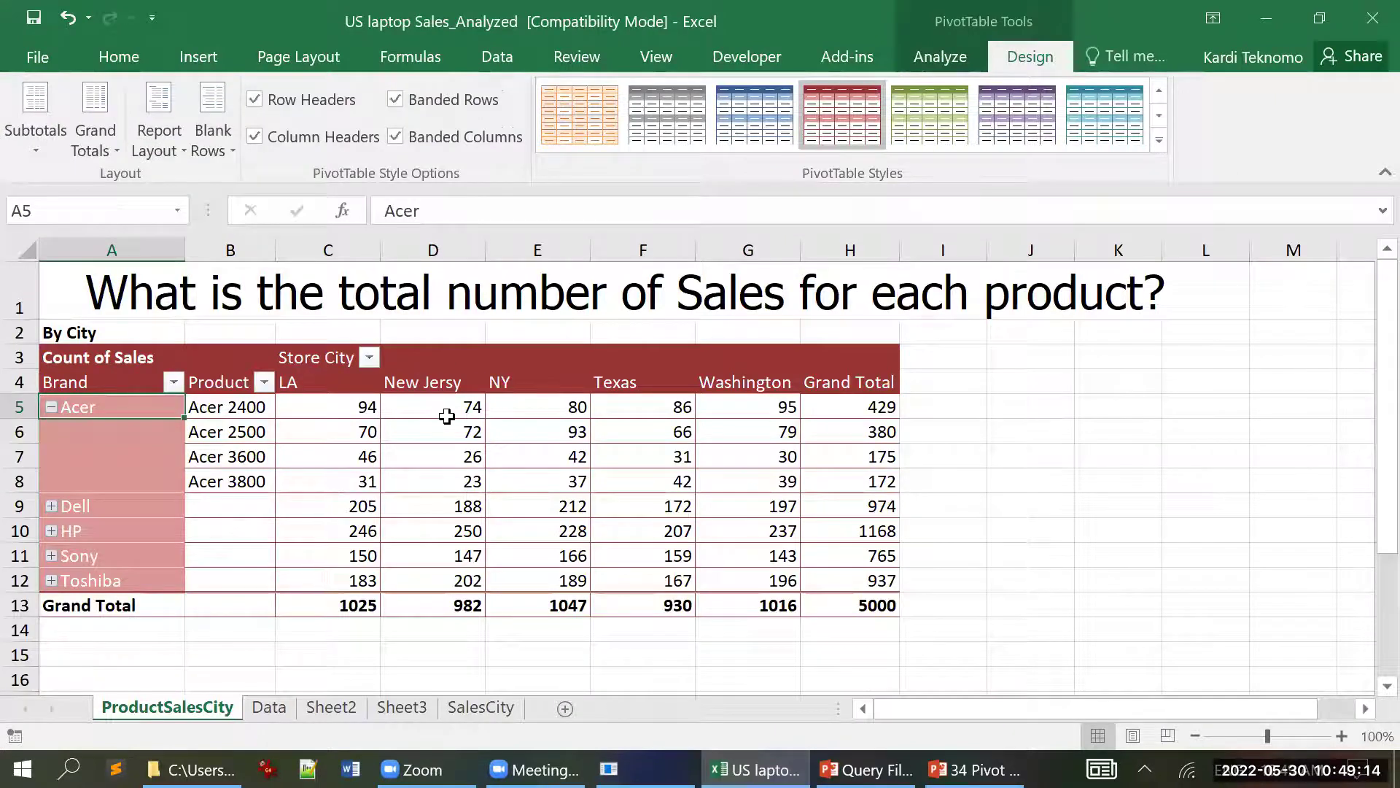
key("ctrl+Page_Down")
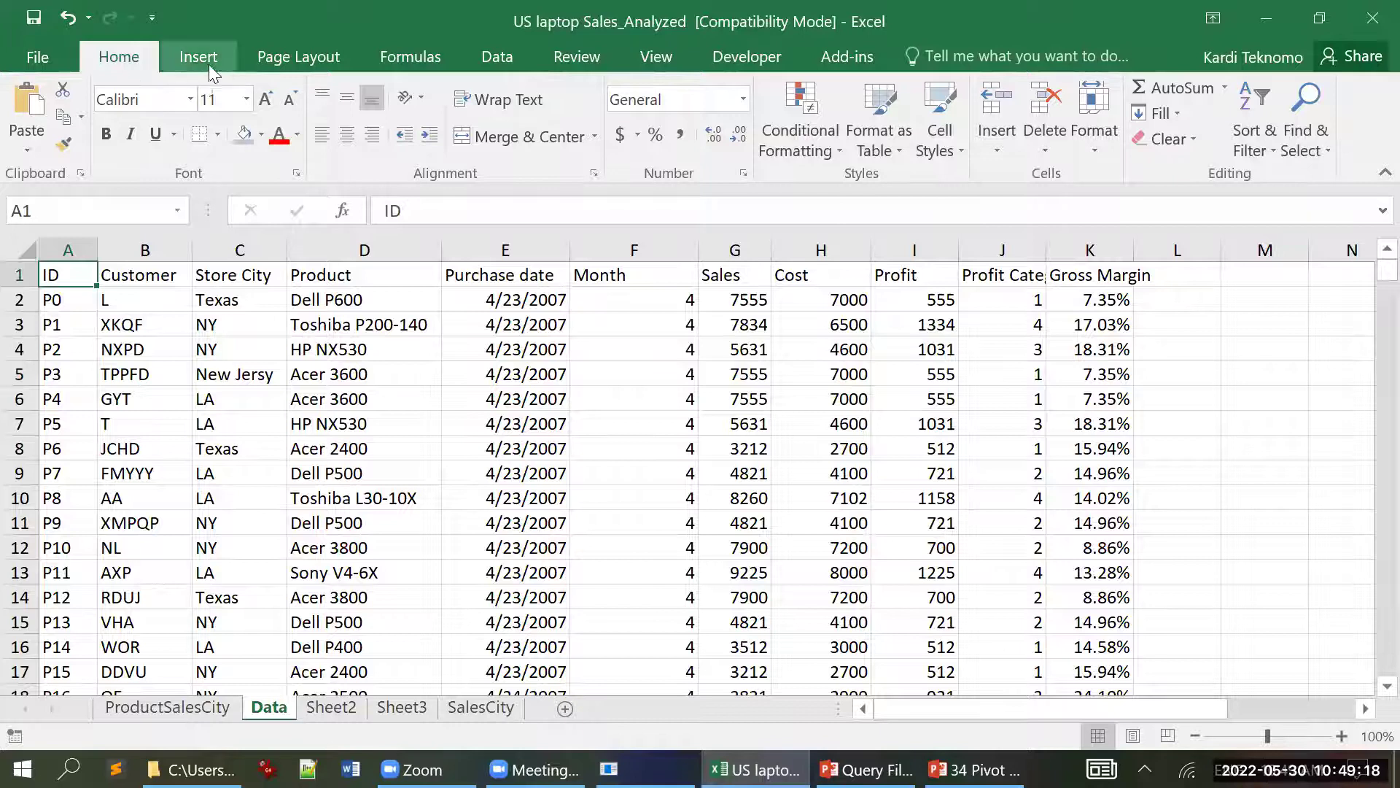
left_click(188, 60)
left_click(22, 135)
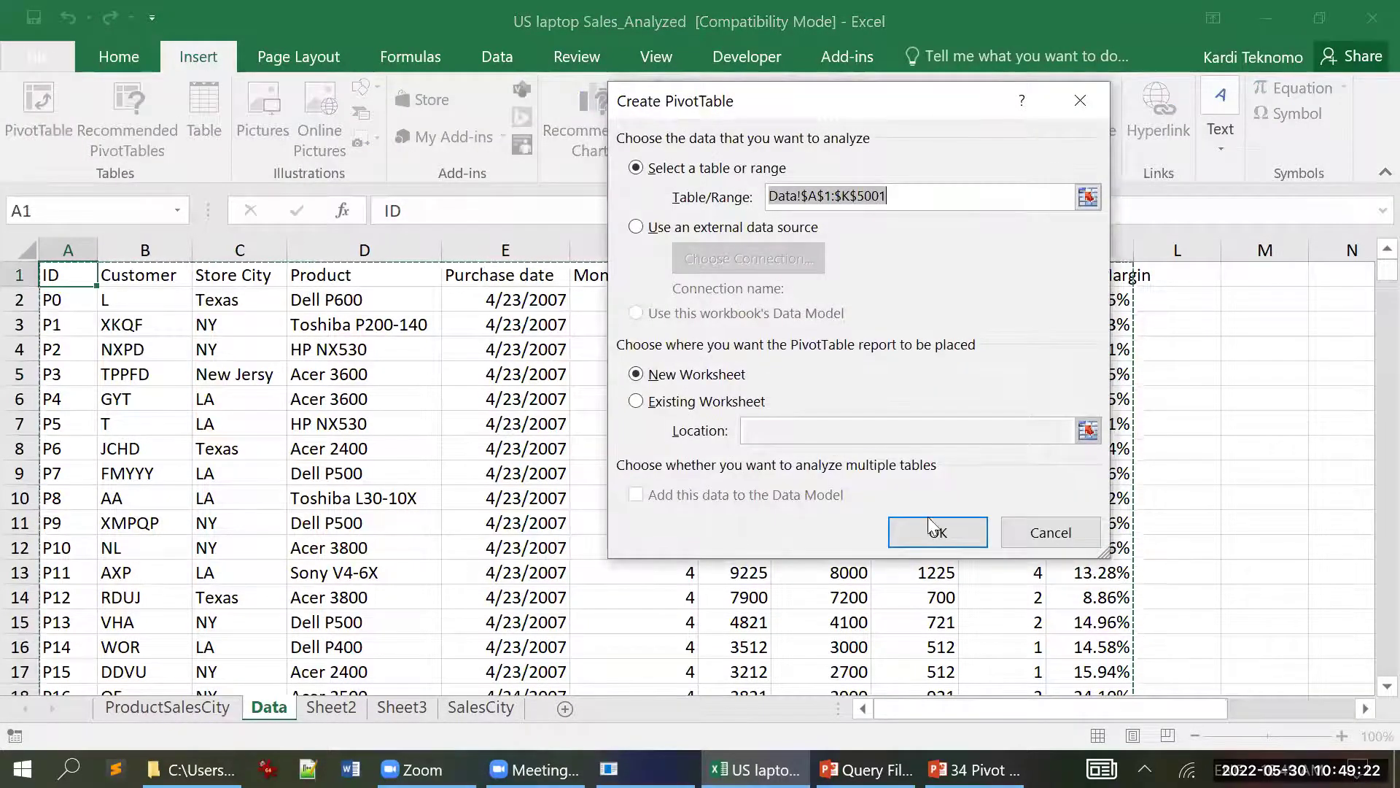
left_click(943, 534)
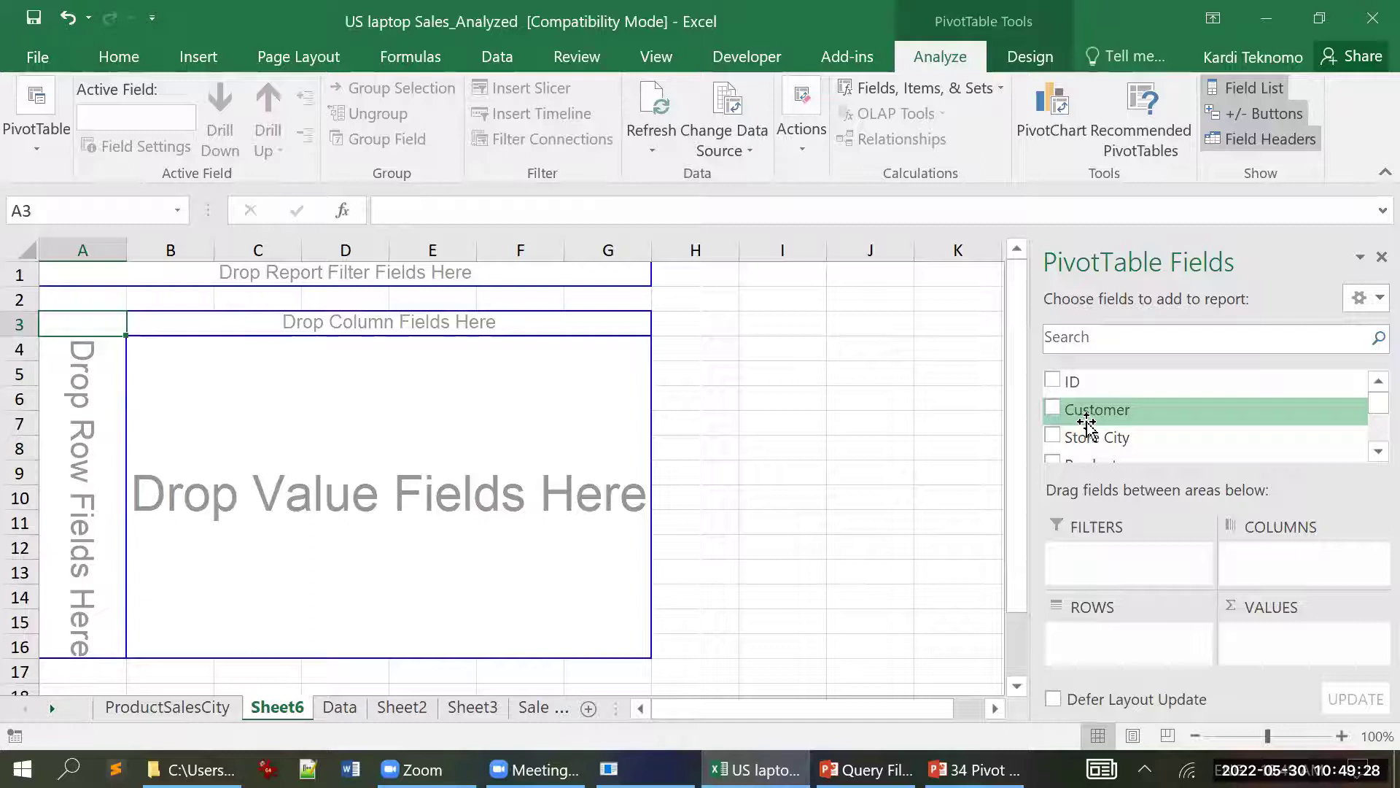
- Lay out the new pivot table with Product as rows, Month as columns and the sum of Profit as values
scroll(1093, 440, "down", 1)
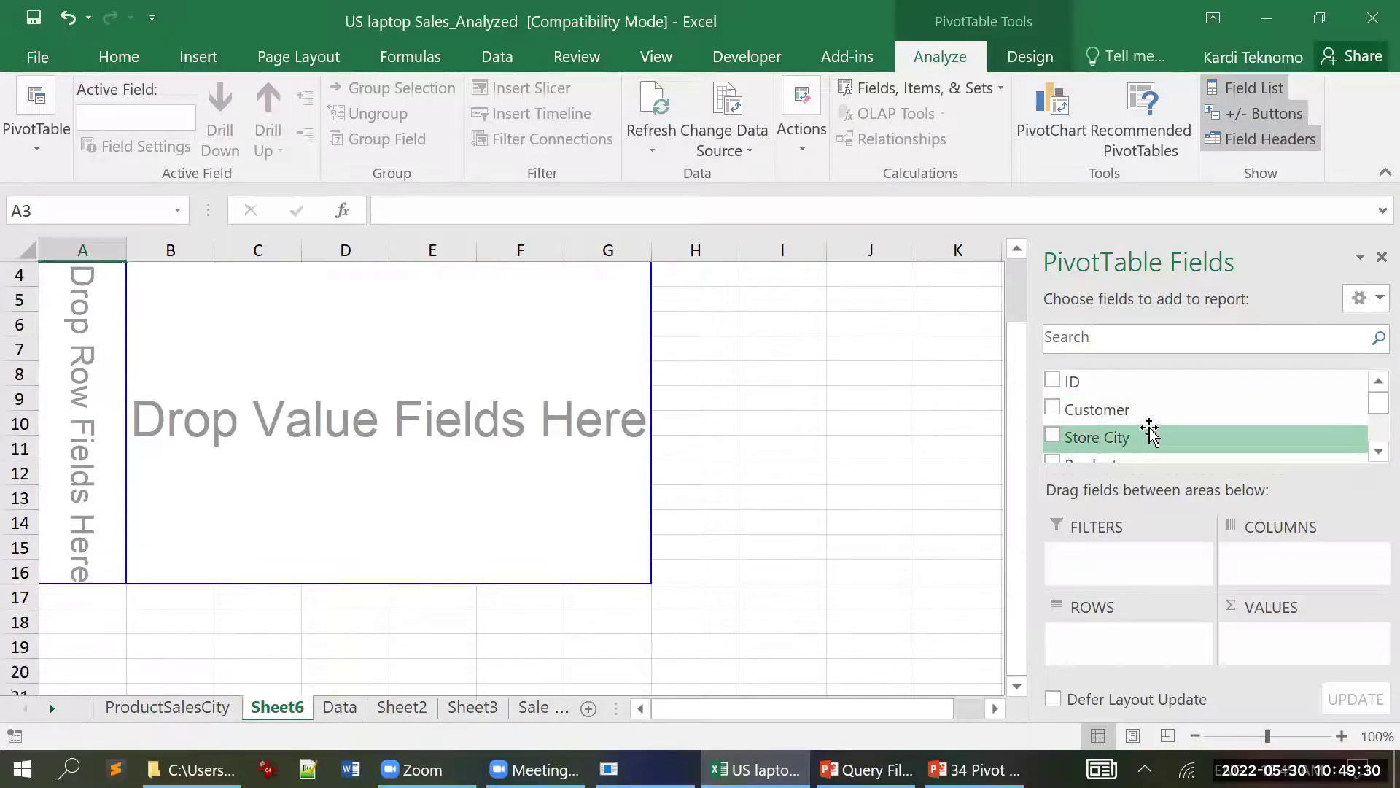
scroll(1138, 432, "down", 2)
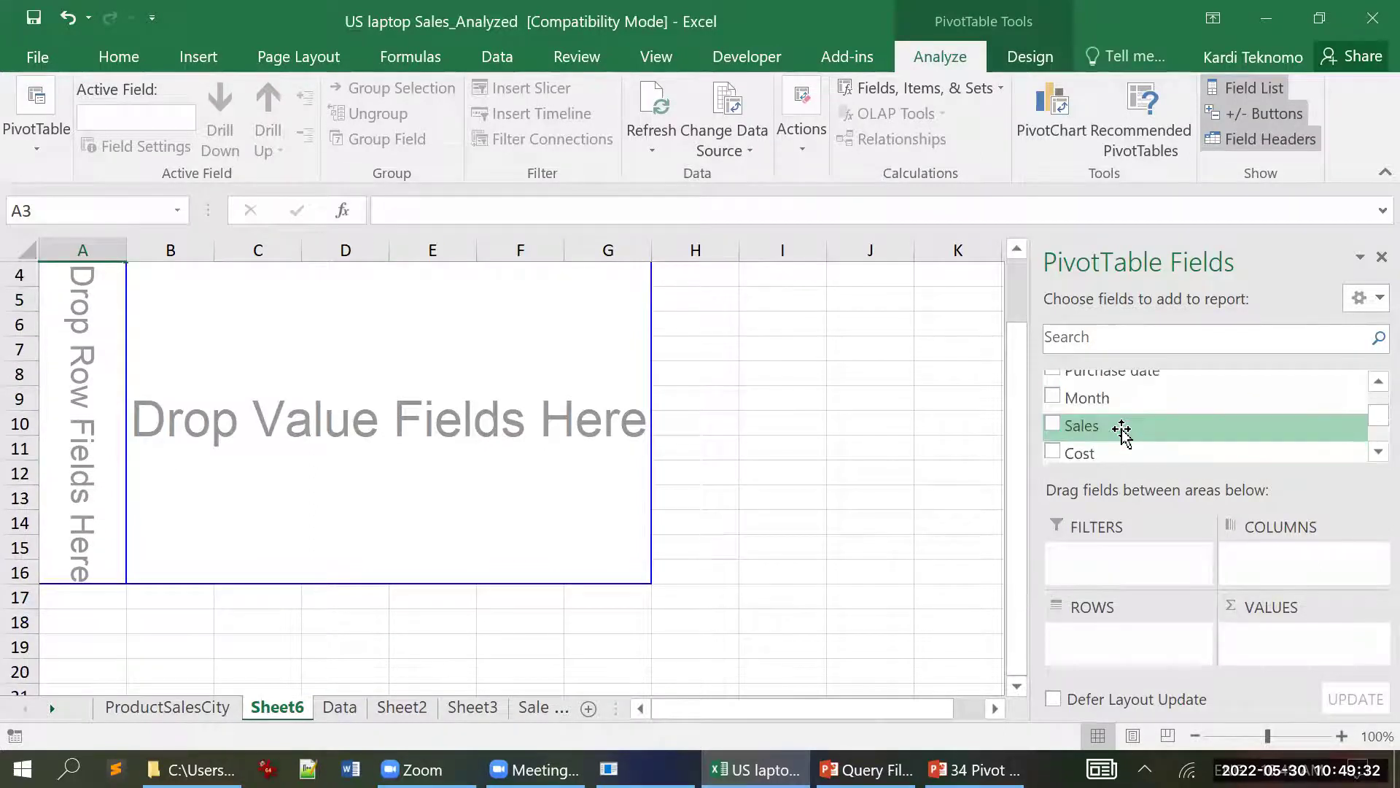
scroll(1097, 429, "up", 1)
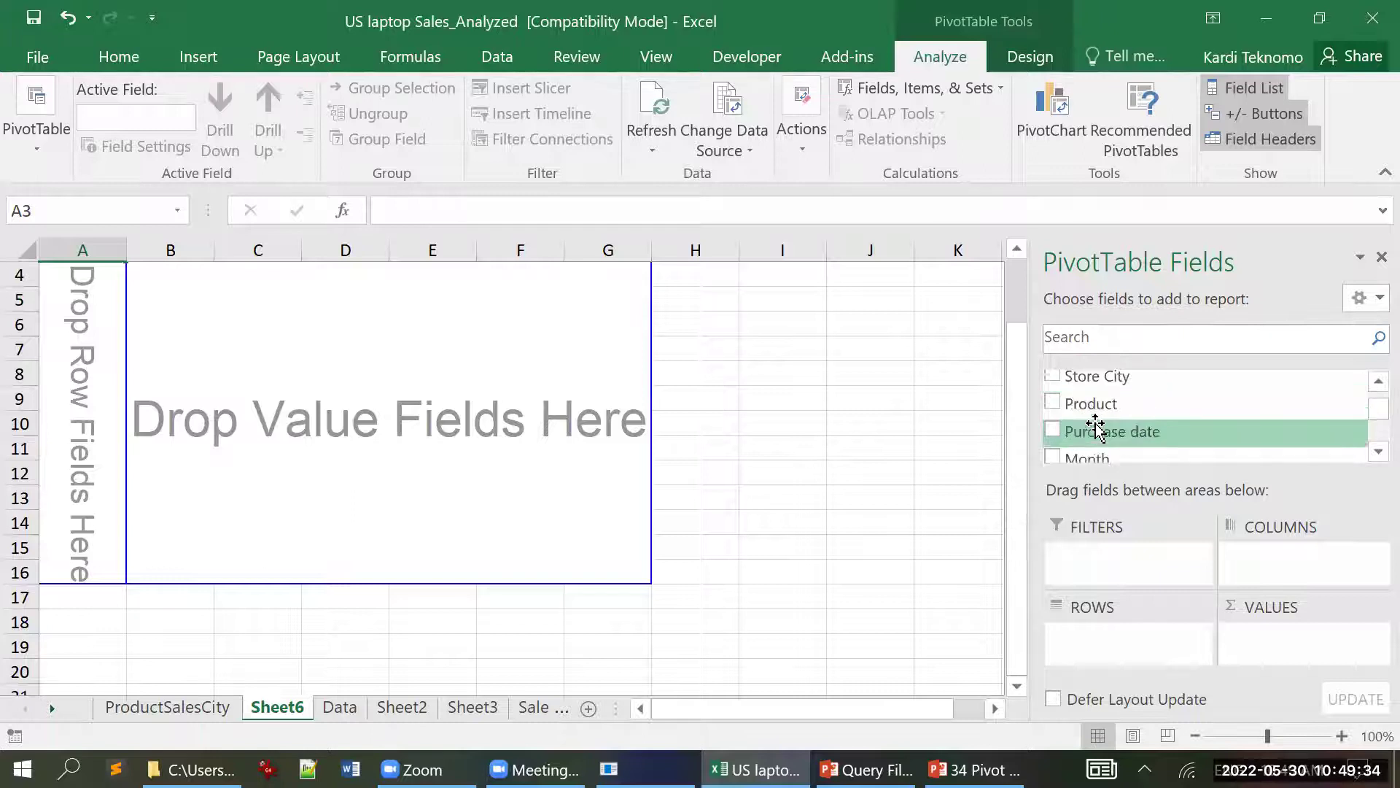
left_click_drag(1092, 408, 87, 434)
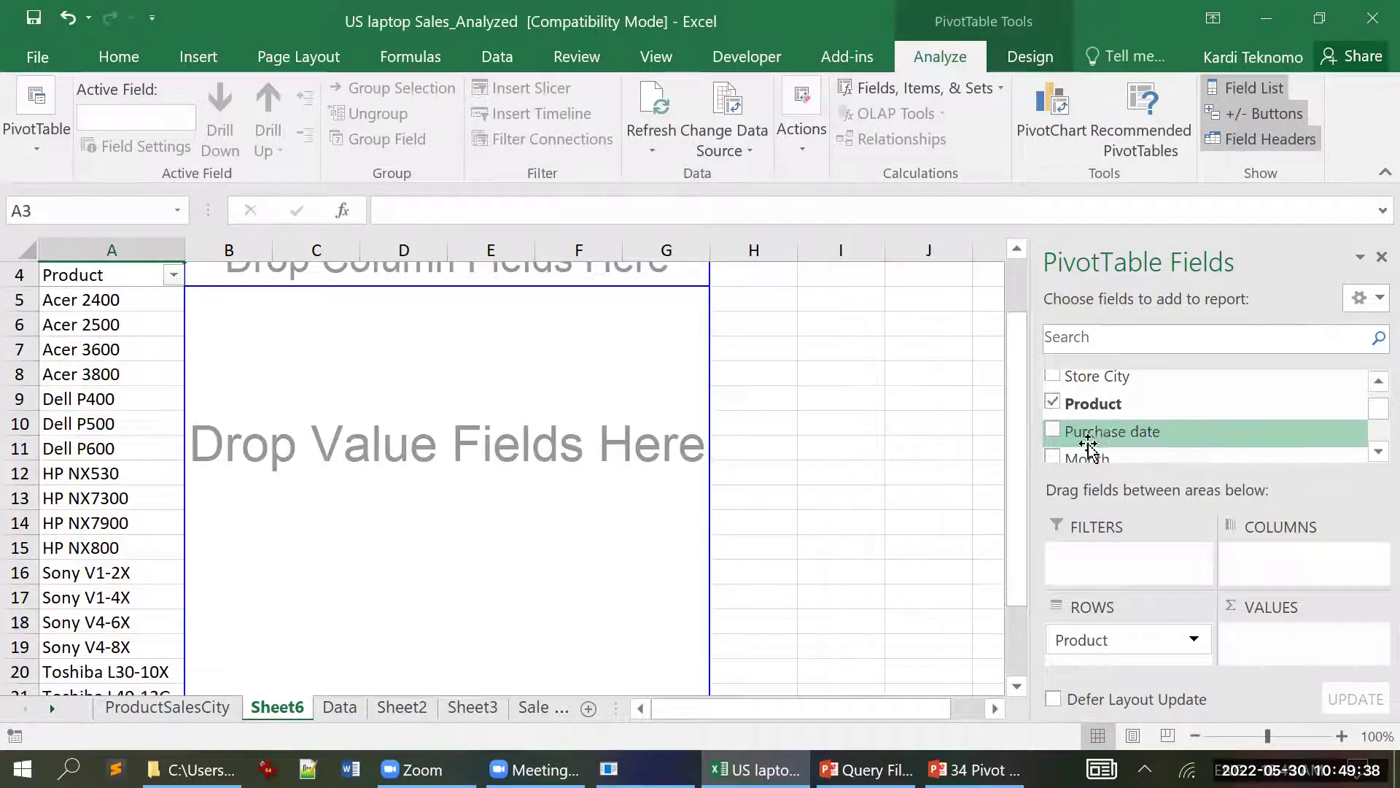
left_click_drag(1087, 460, 453, 283)
scroll(1156, 433, "down", 5)
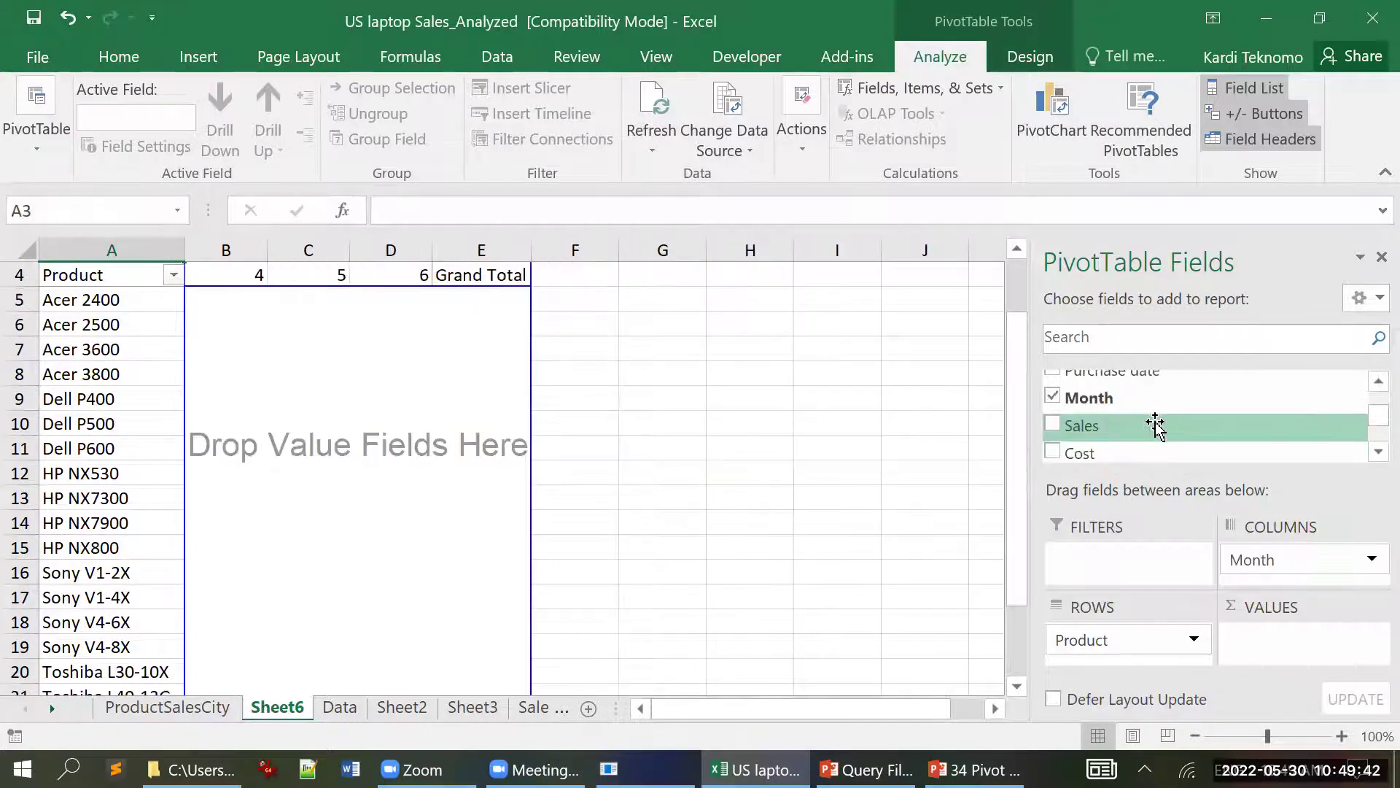
scroll(1149, 427, "up", 2)
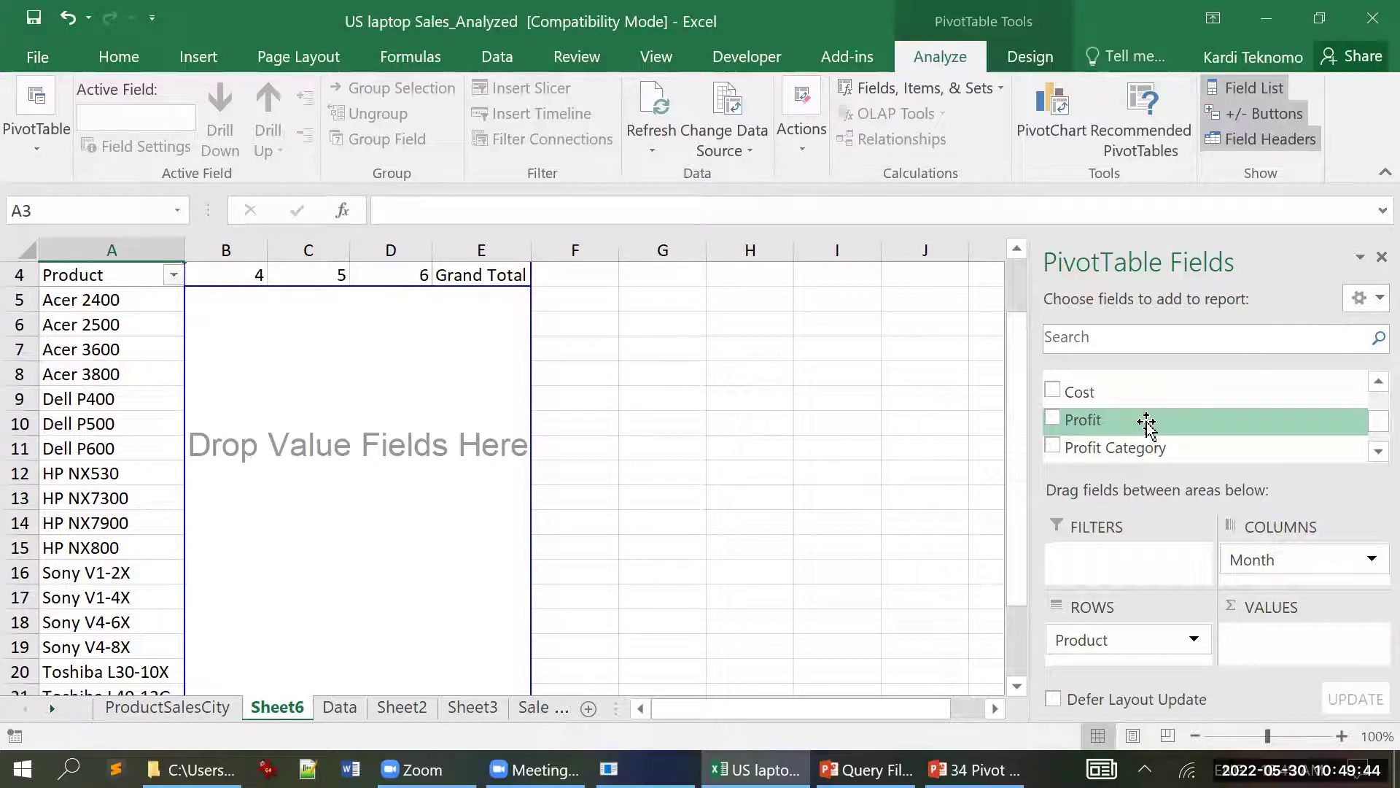
left_click_drag(1080, 422, 387, 433)
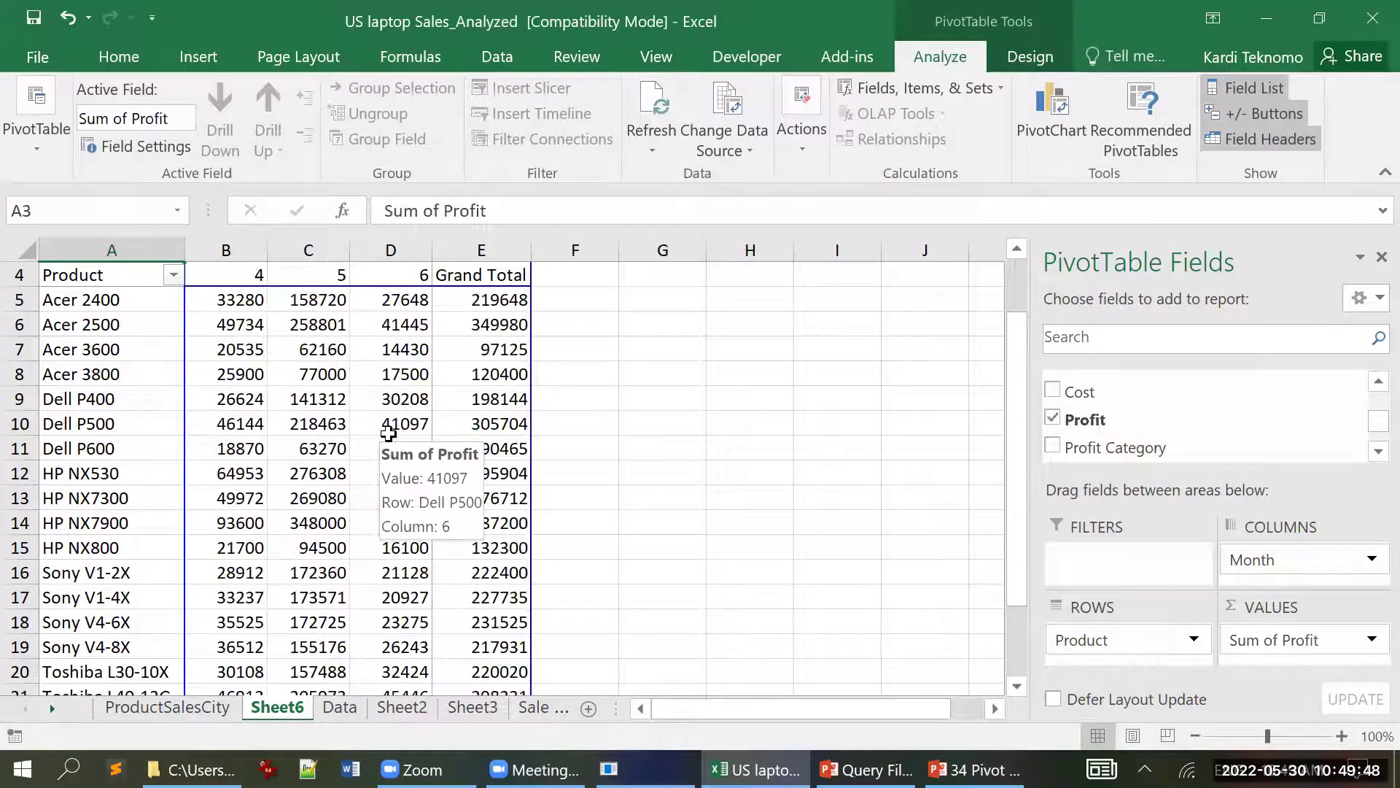
- Insert a Clustered Column PivotChart of the product-by-month profit and move it clear of the month 4 and 5 figures
left_click(1050, 105)
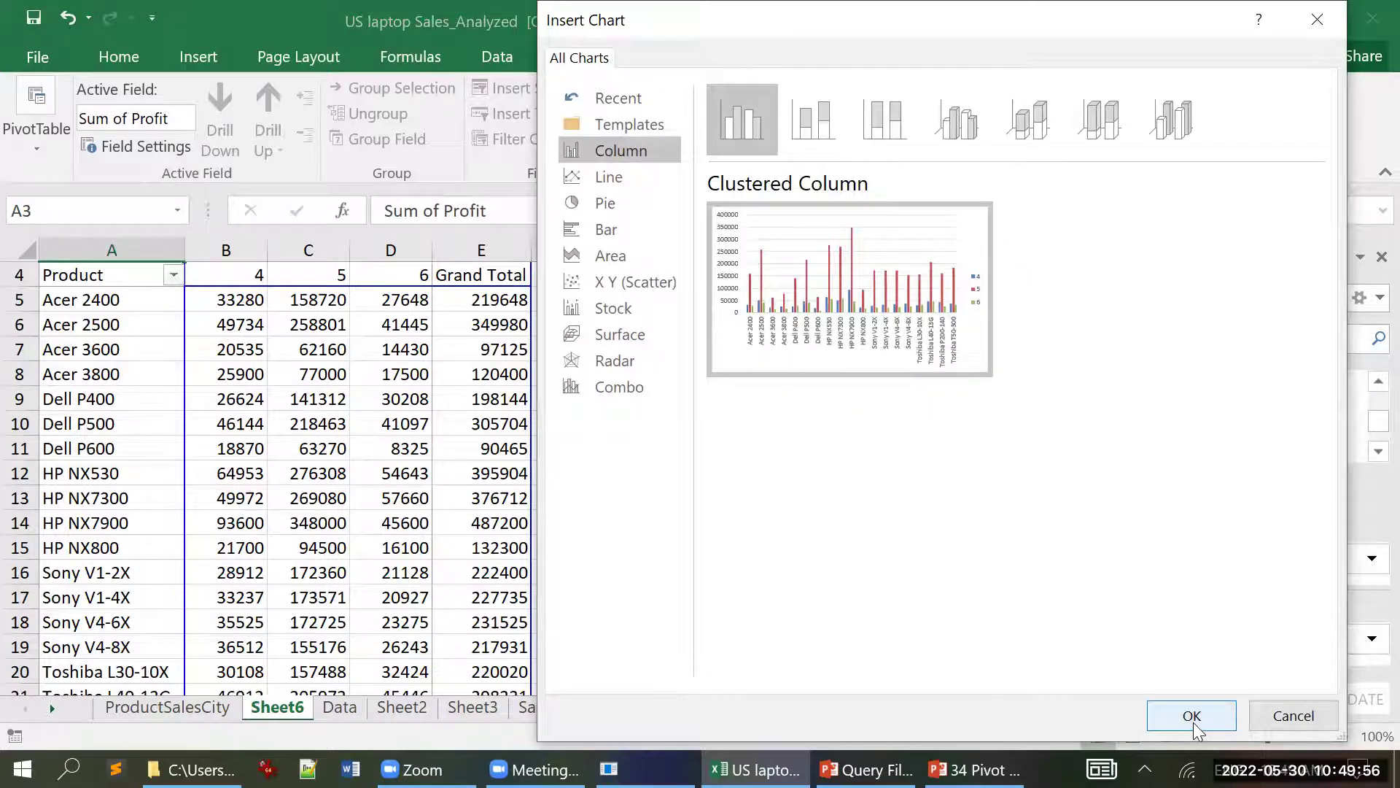
left_click(966, 128)
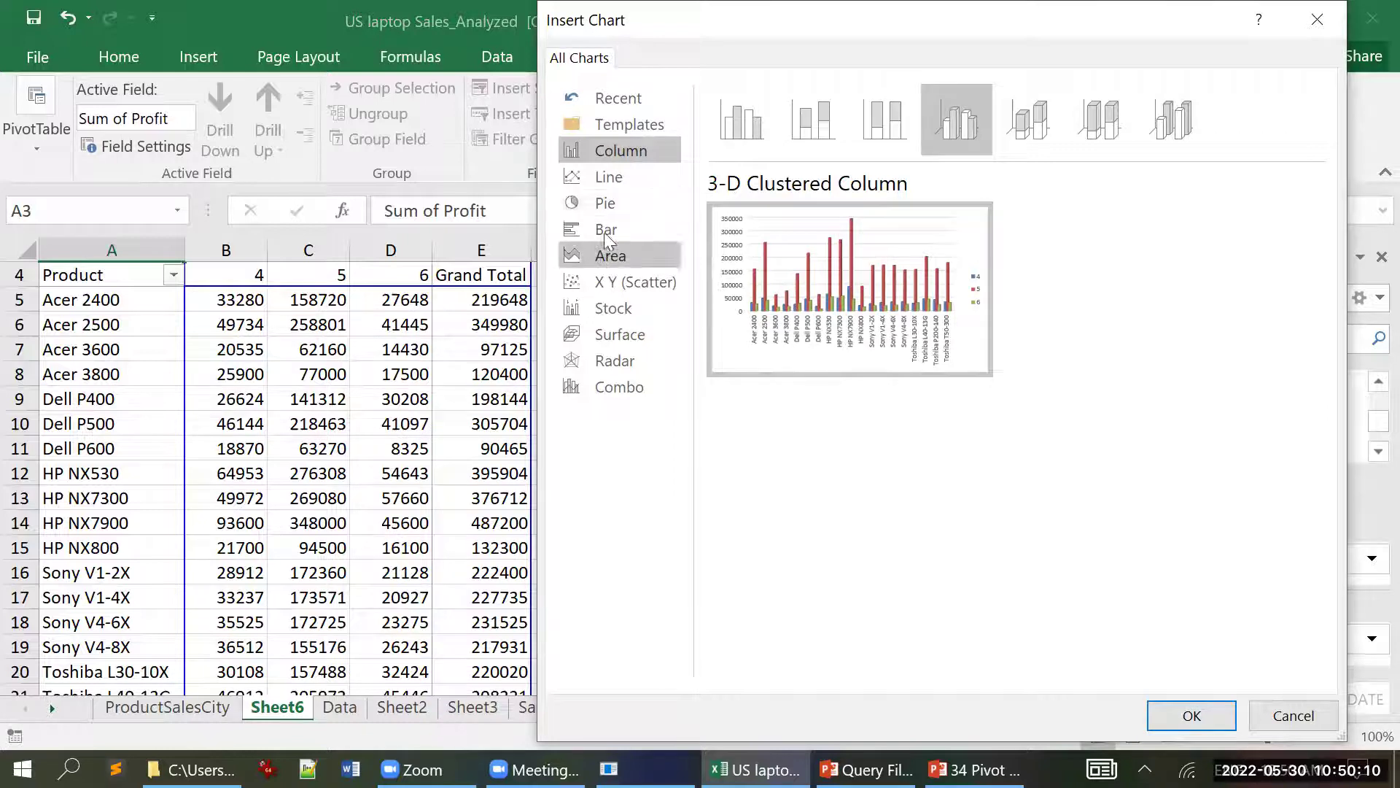
left_click(607, 179)
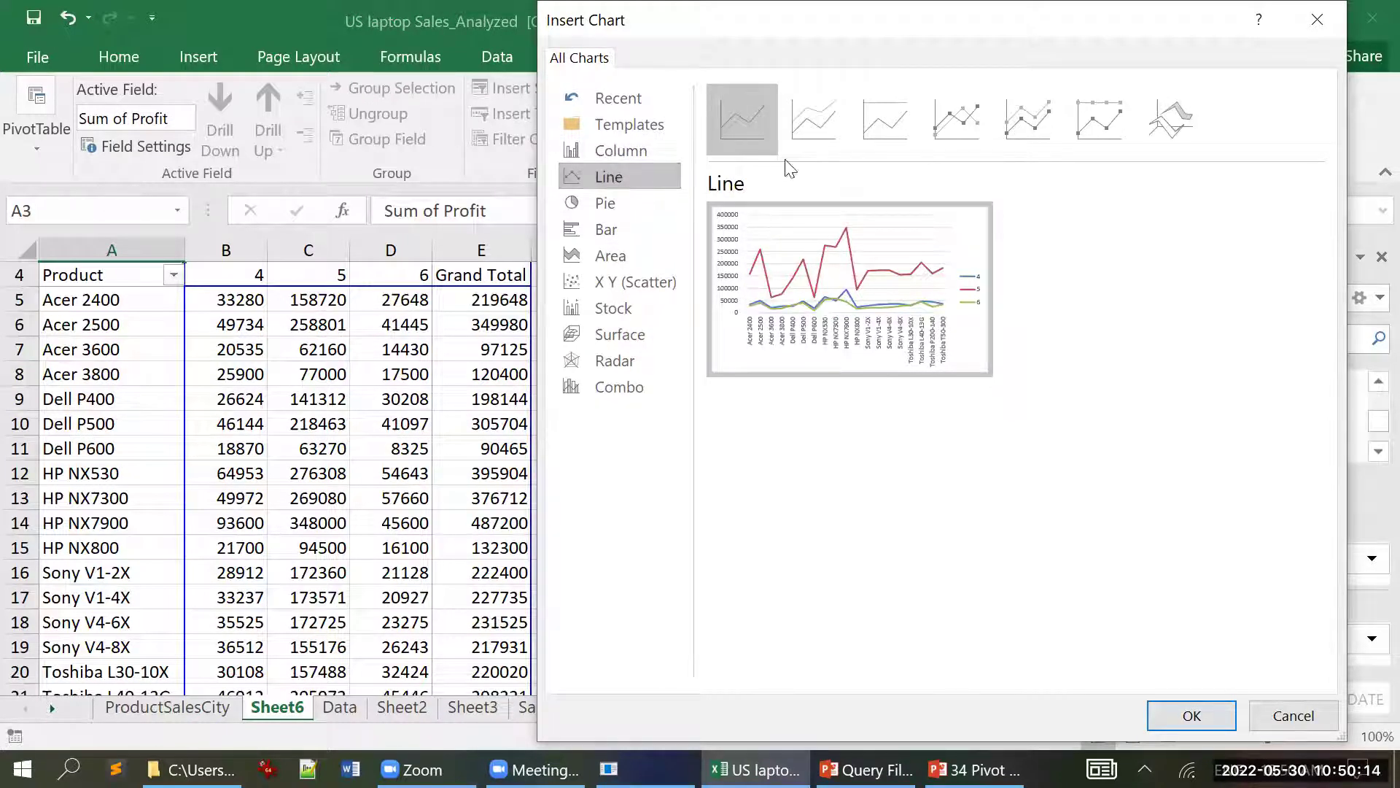
left_click(623, 152)
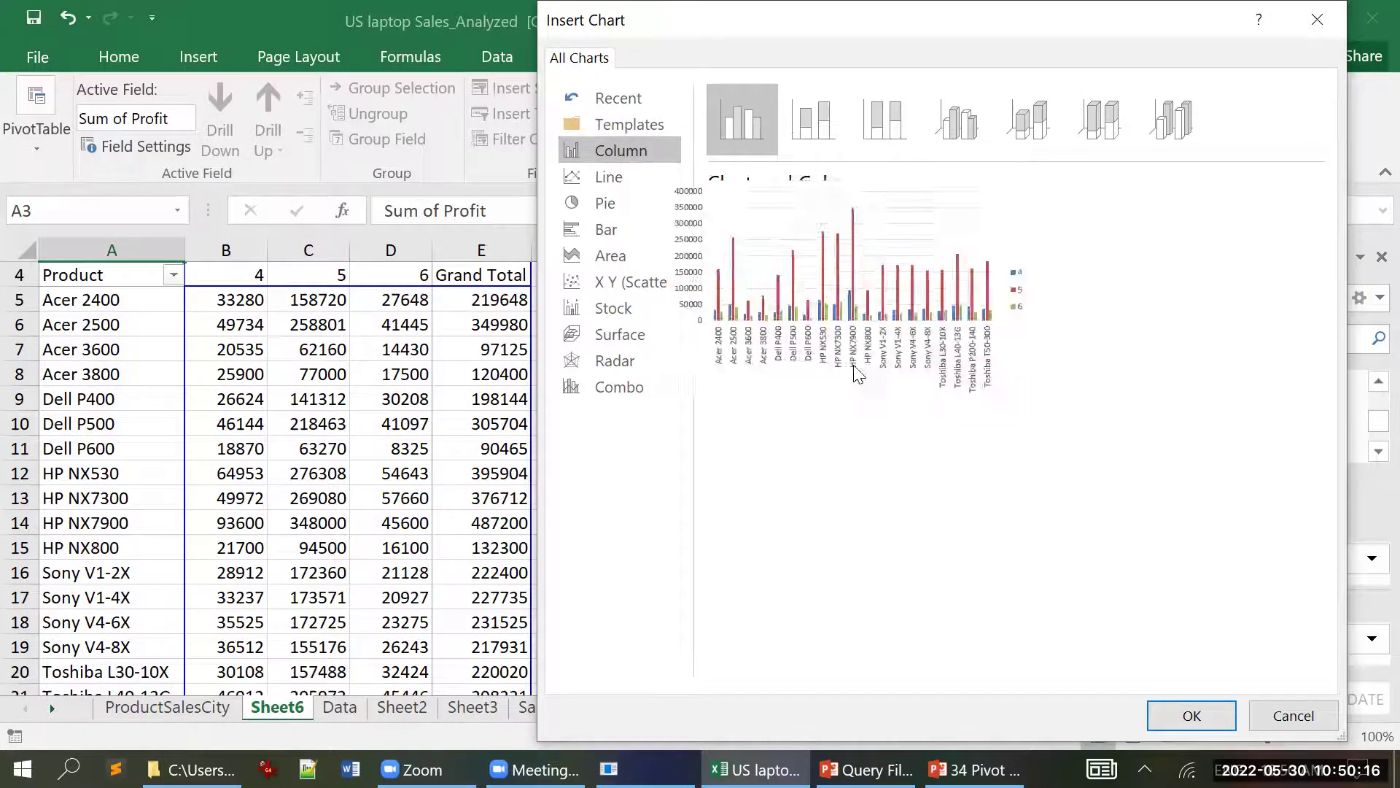
left_click(1183, 719)
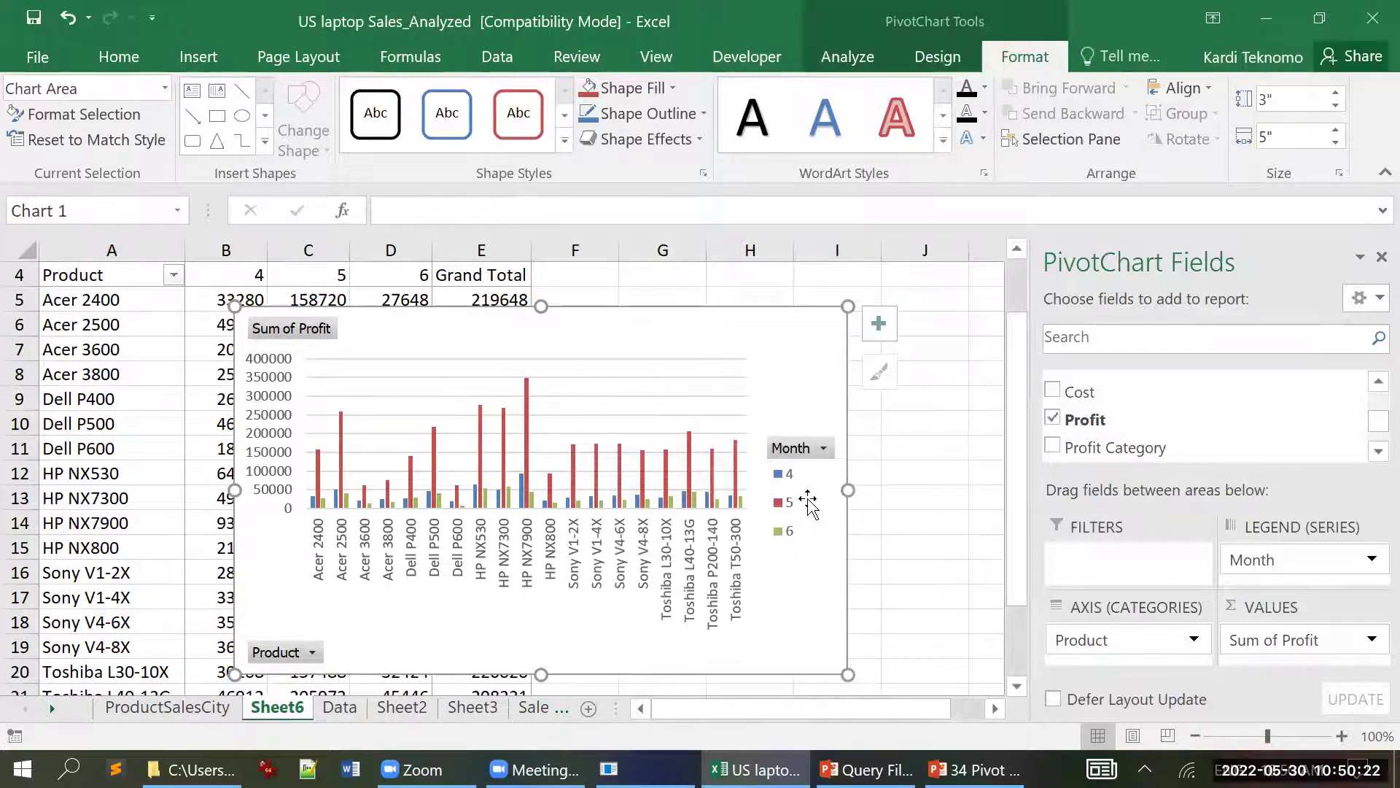
left_click_drag(672, 313, 806, 291)
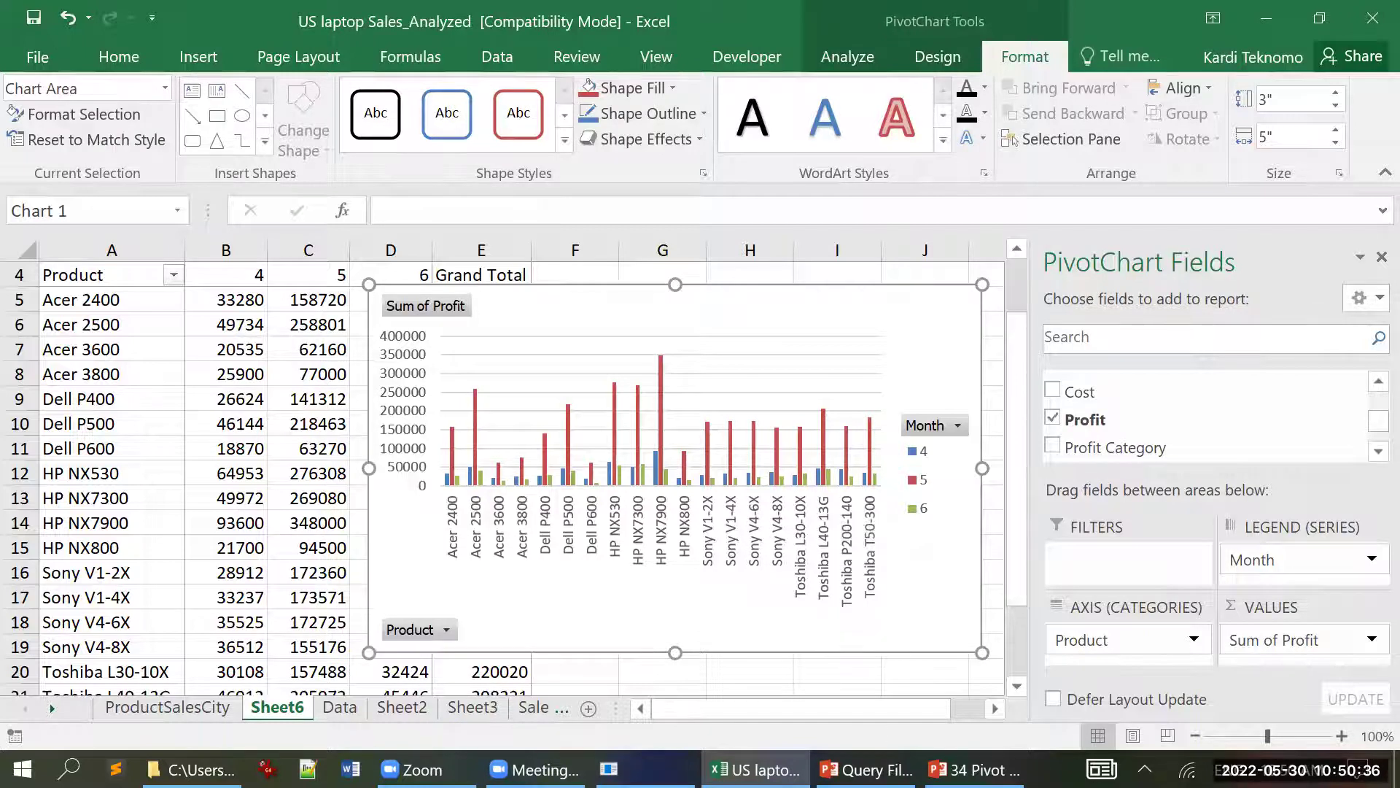
- Switch to the Query Filter and Pivot Table2 presentation and look back through its slides on hierarchies, pivot table creation and top sales
mouse_move(868, 769)
left_click(783, 671)
scroll(709, 484, "up", 9)
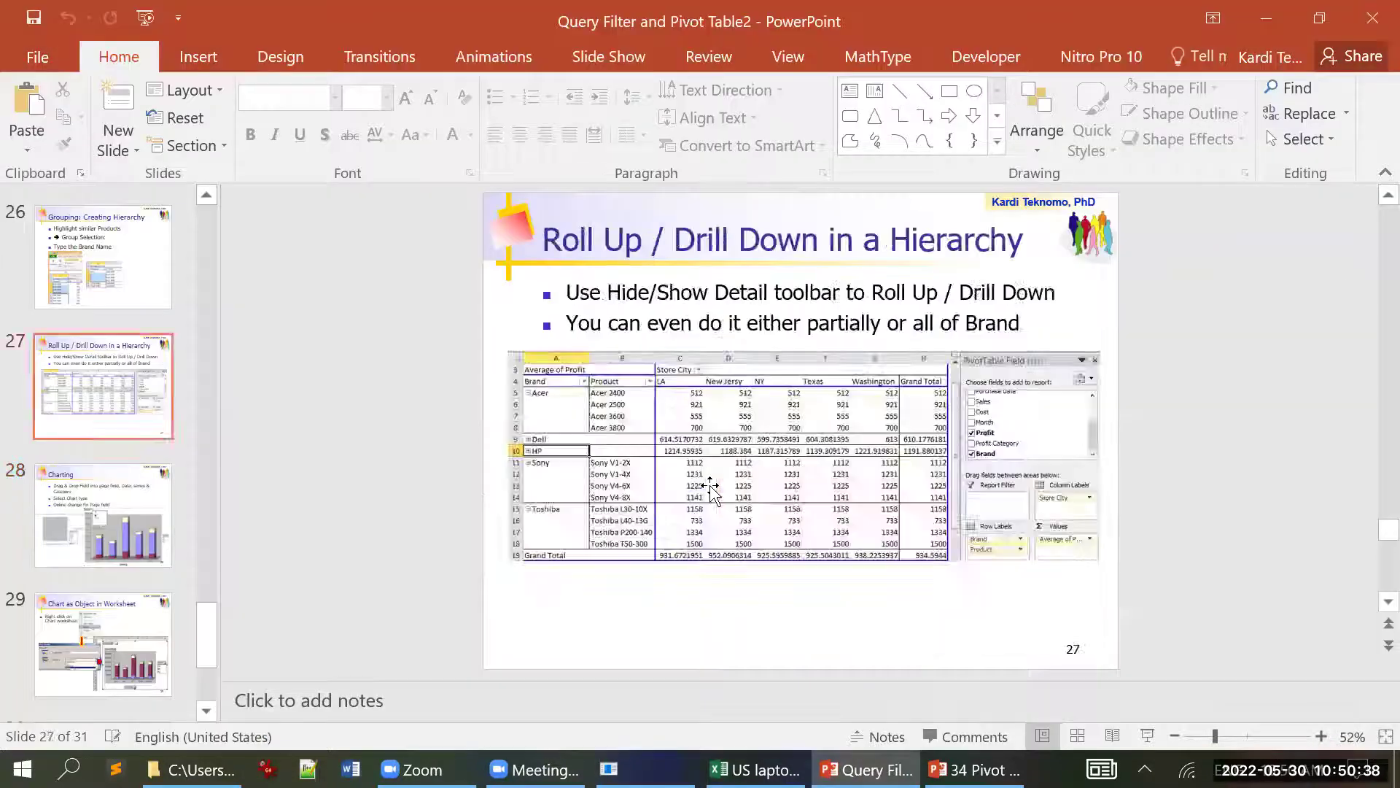
scroll(710, 484, "up", 7)
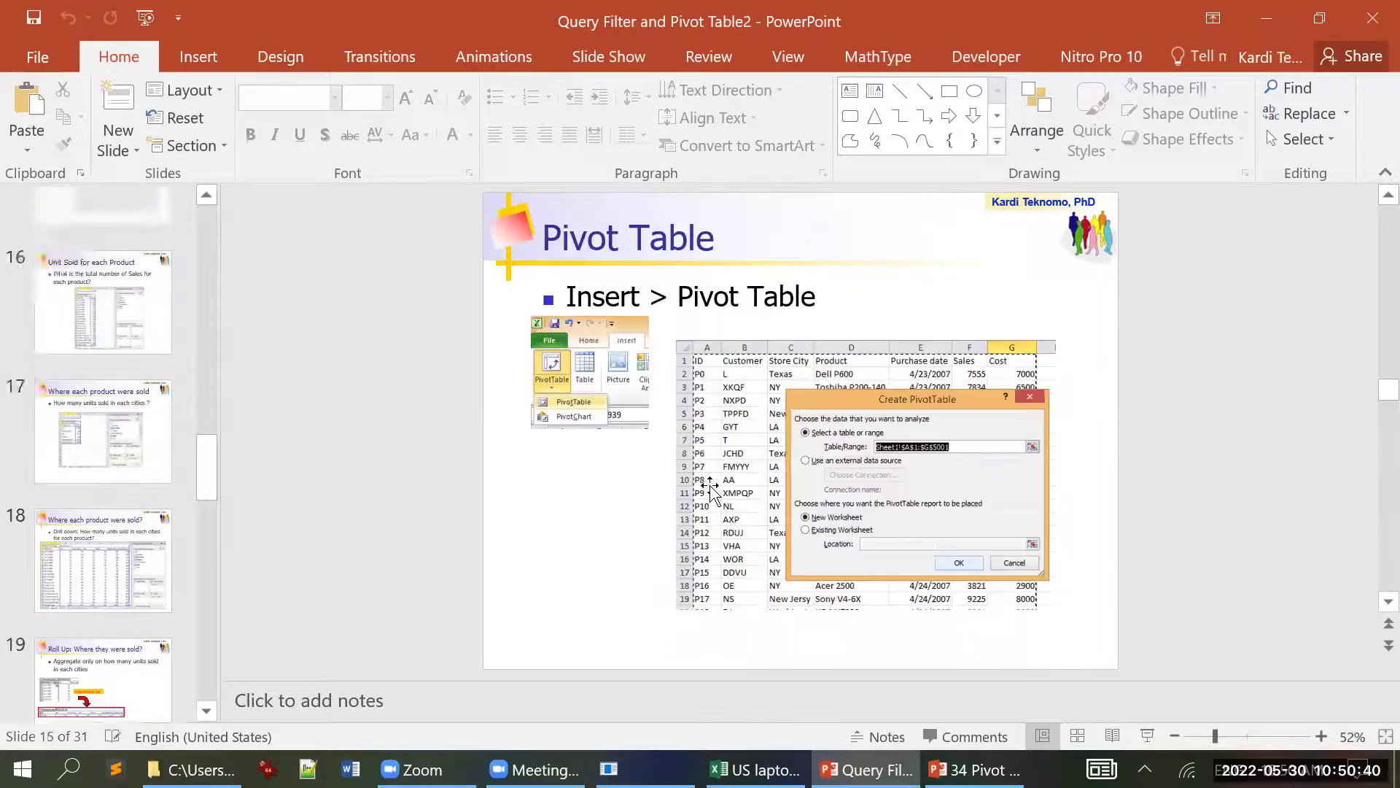
scroll(709, 486, "down", 1)
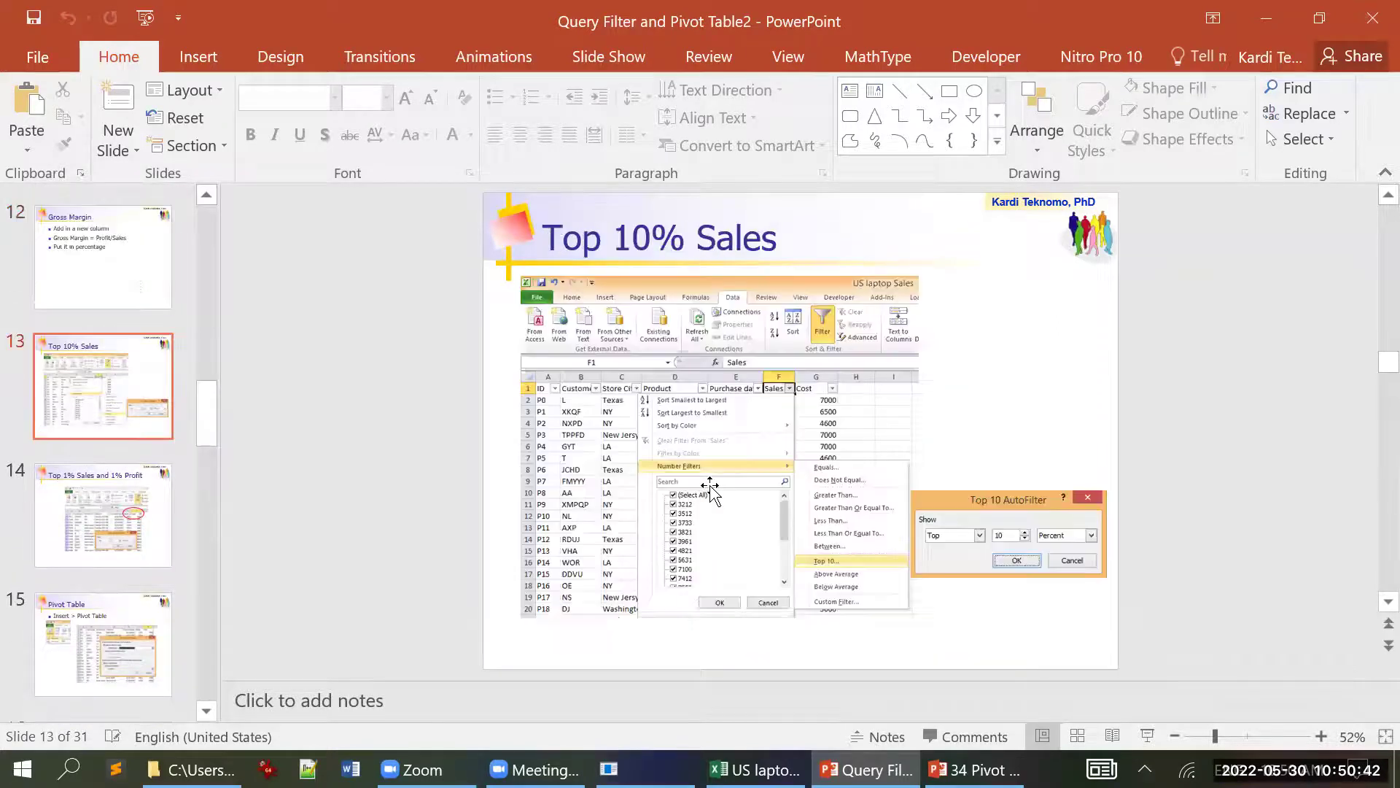
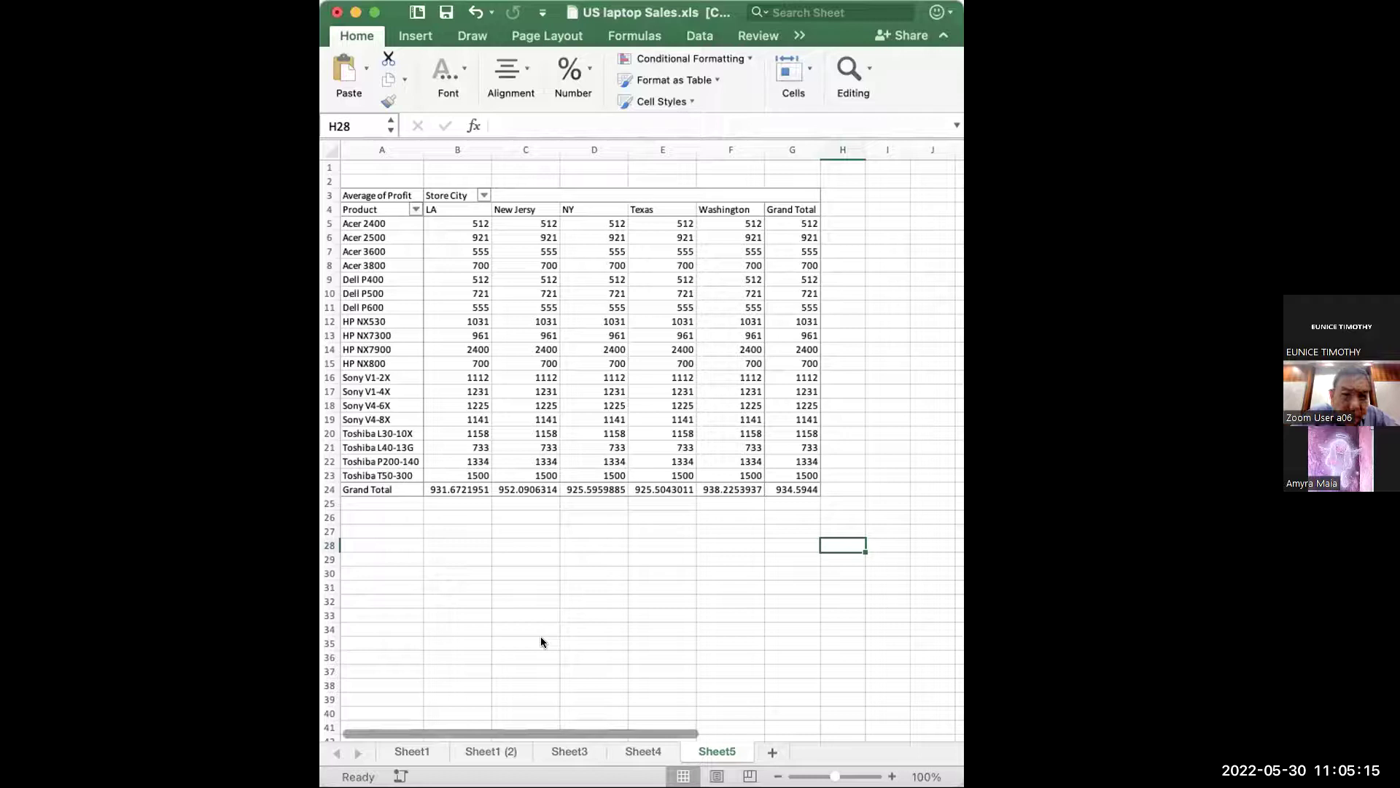
left_click(429, 224)
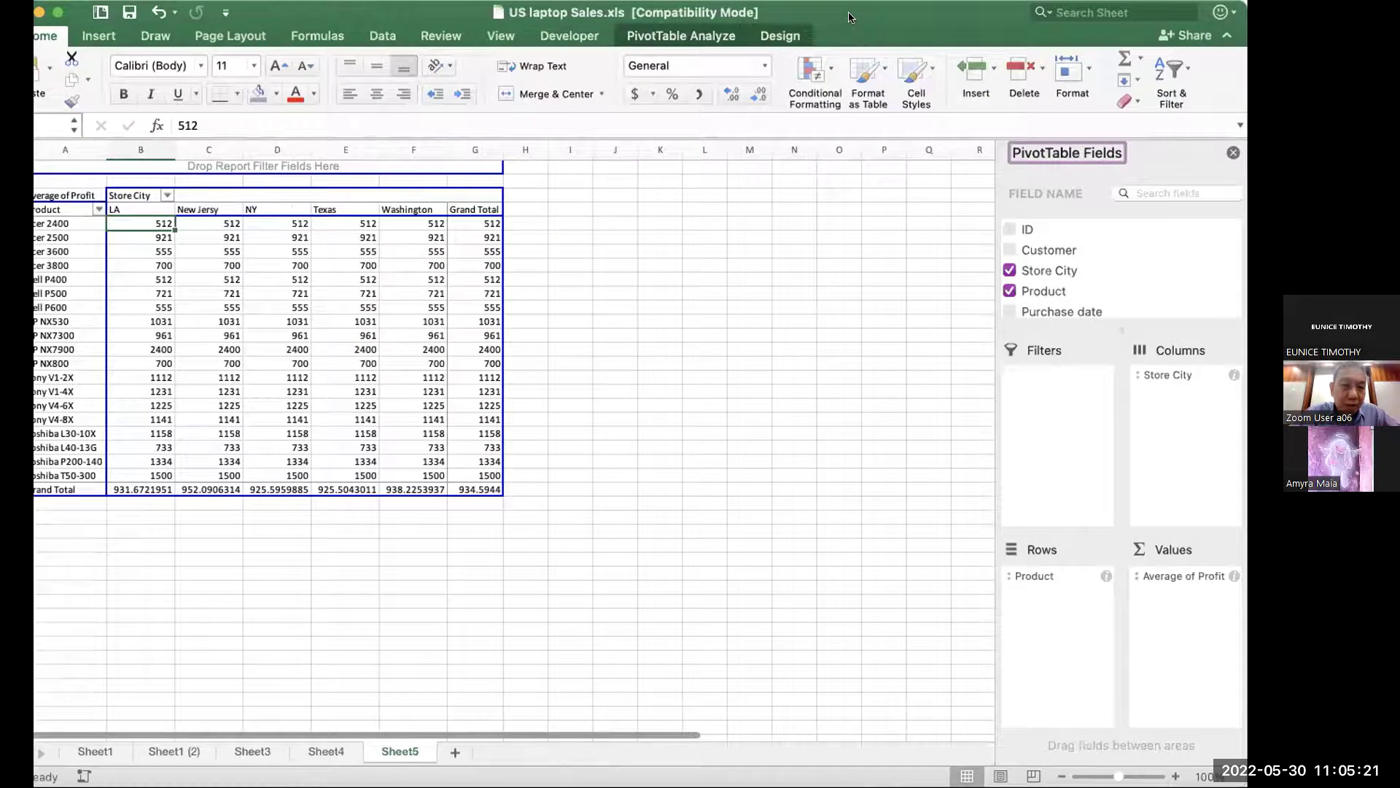
left_click(632, 362)
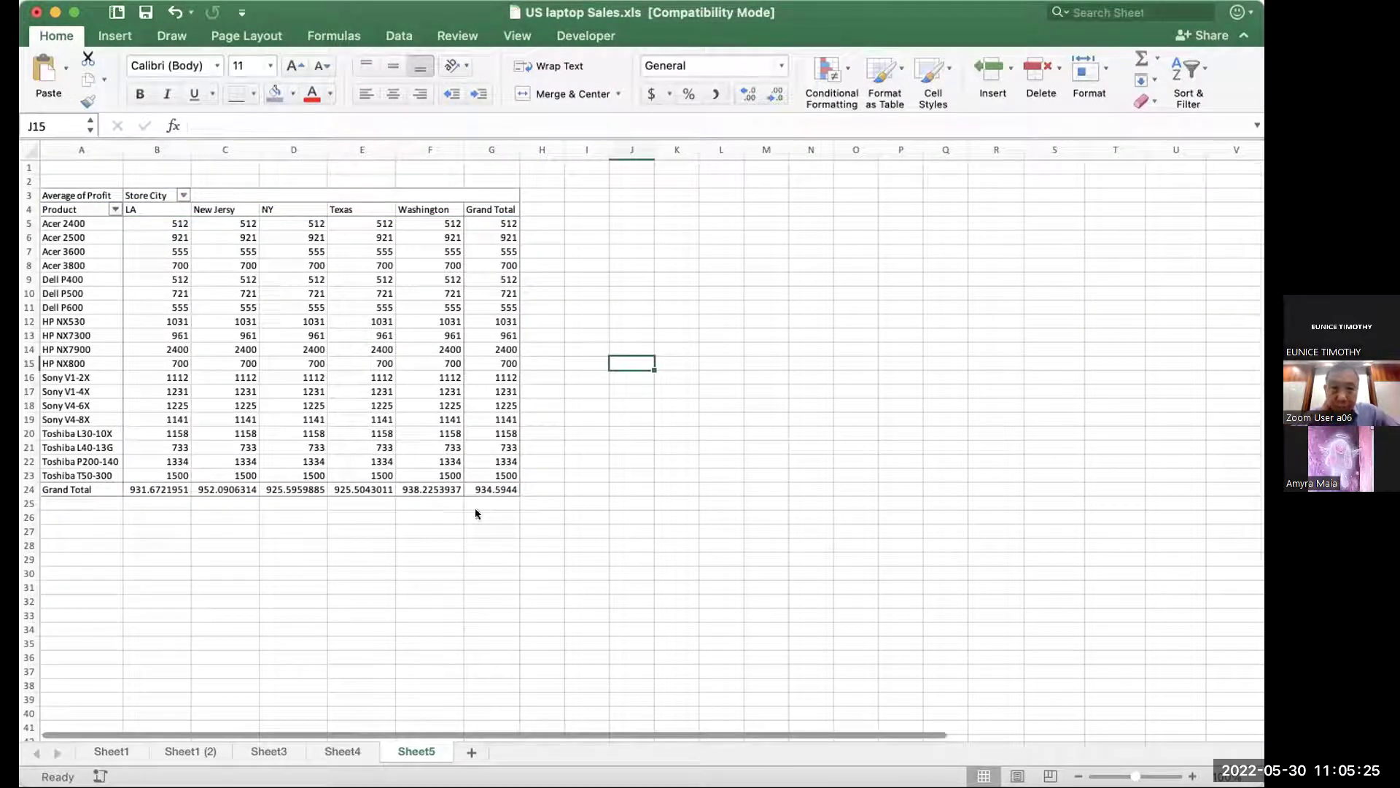
left_click(117, 37)
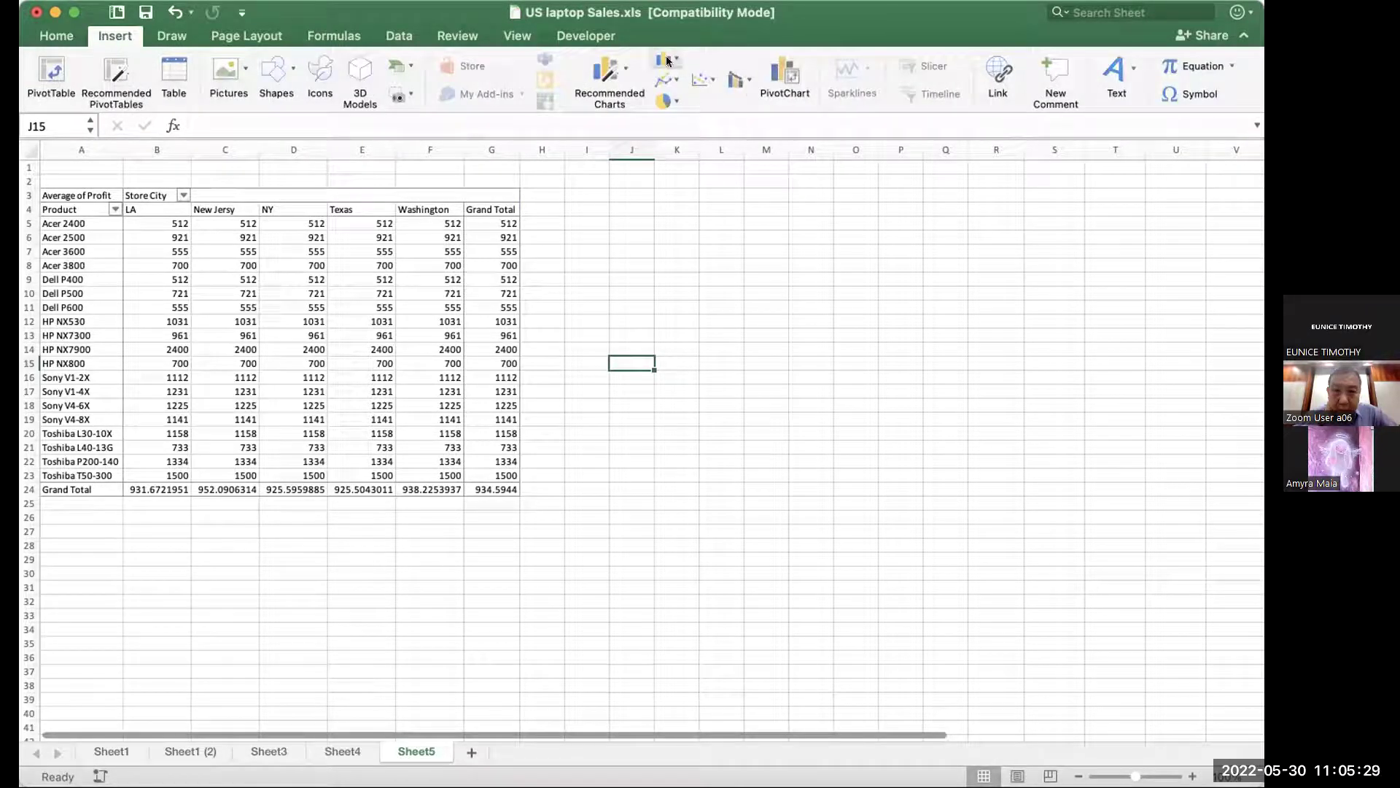
left_click(779, 80)
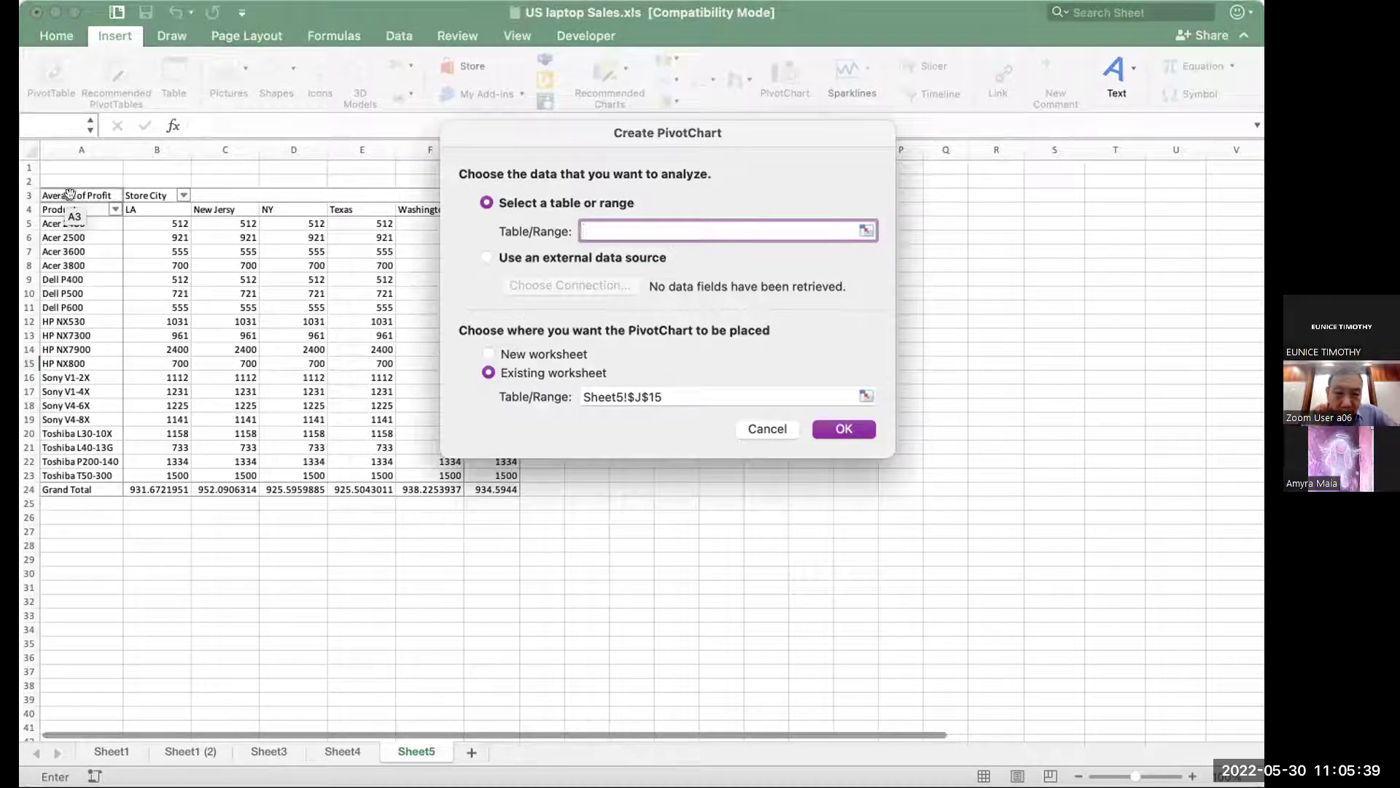
left_click(770, 428)
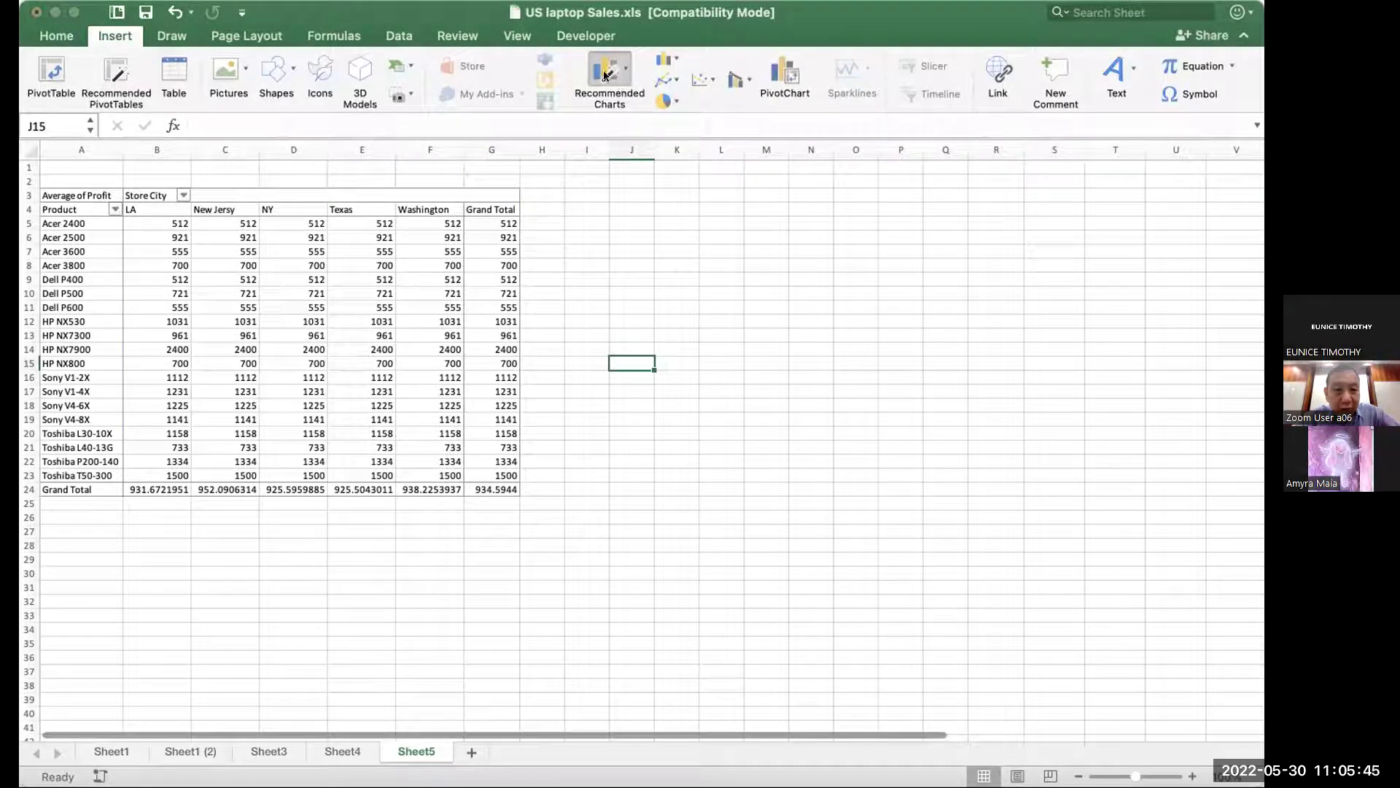
- Select the whole pivot table and try to create a PivotChart from Sheet5!$A$3 on the existing worksheet at Sheet5!$I$2
left_click(46, 190)
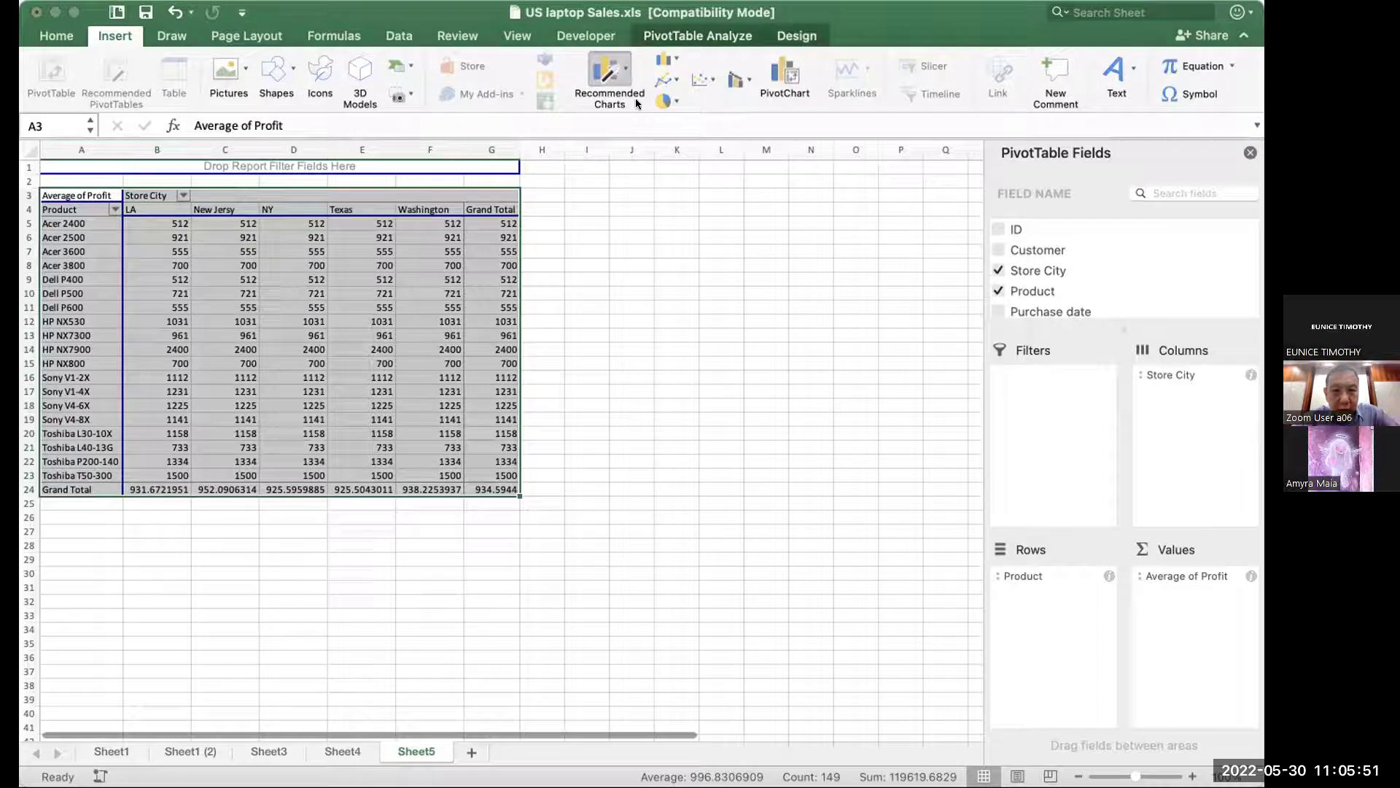
left_click(597, 72)
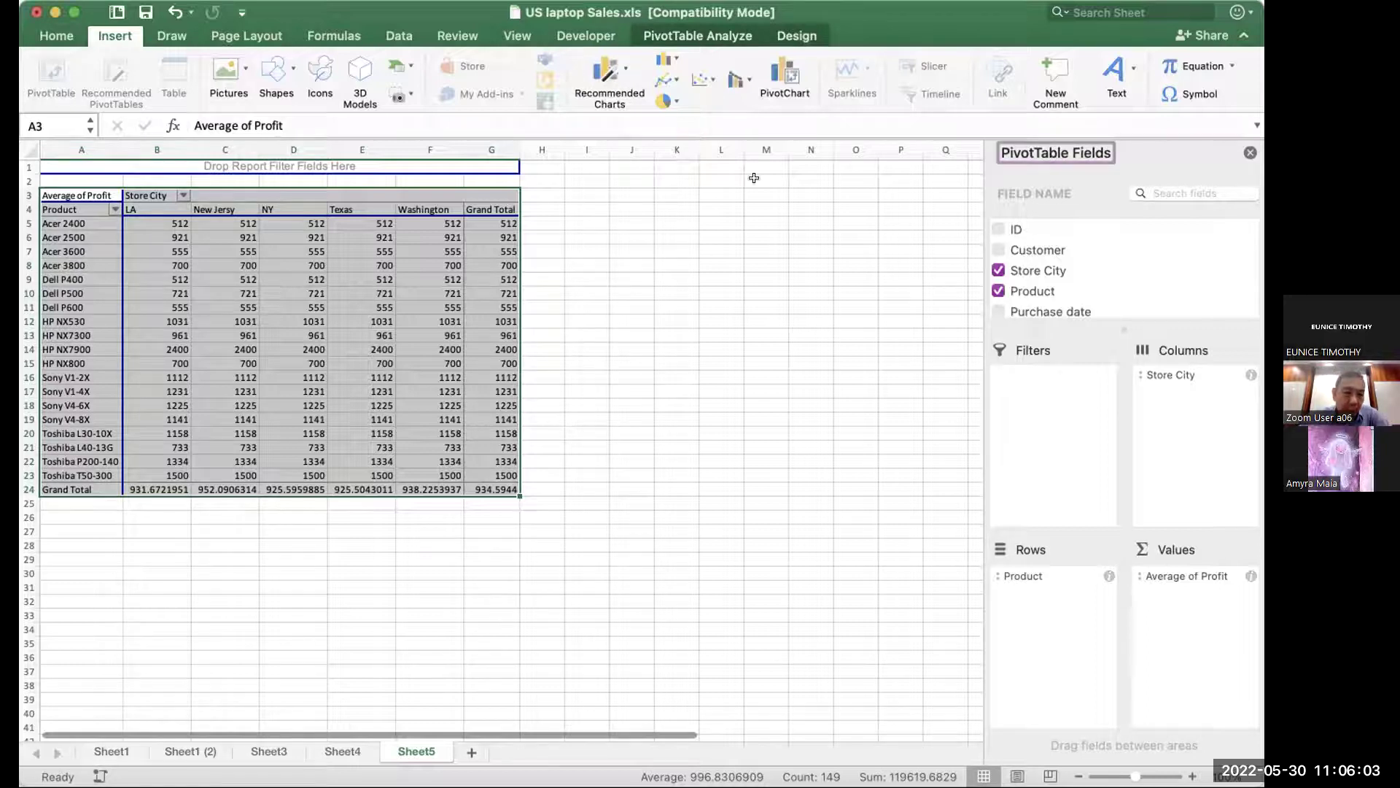
left_click(787, 73)
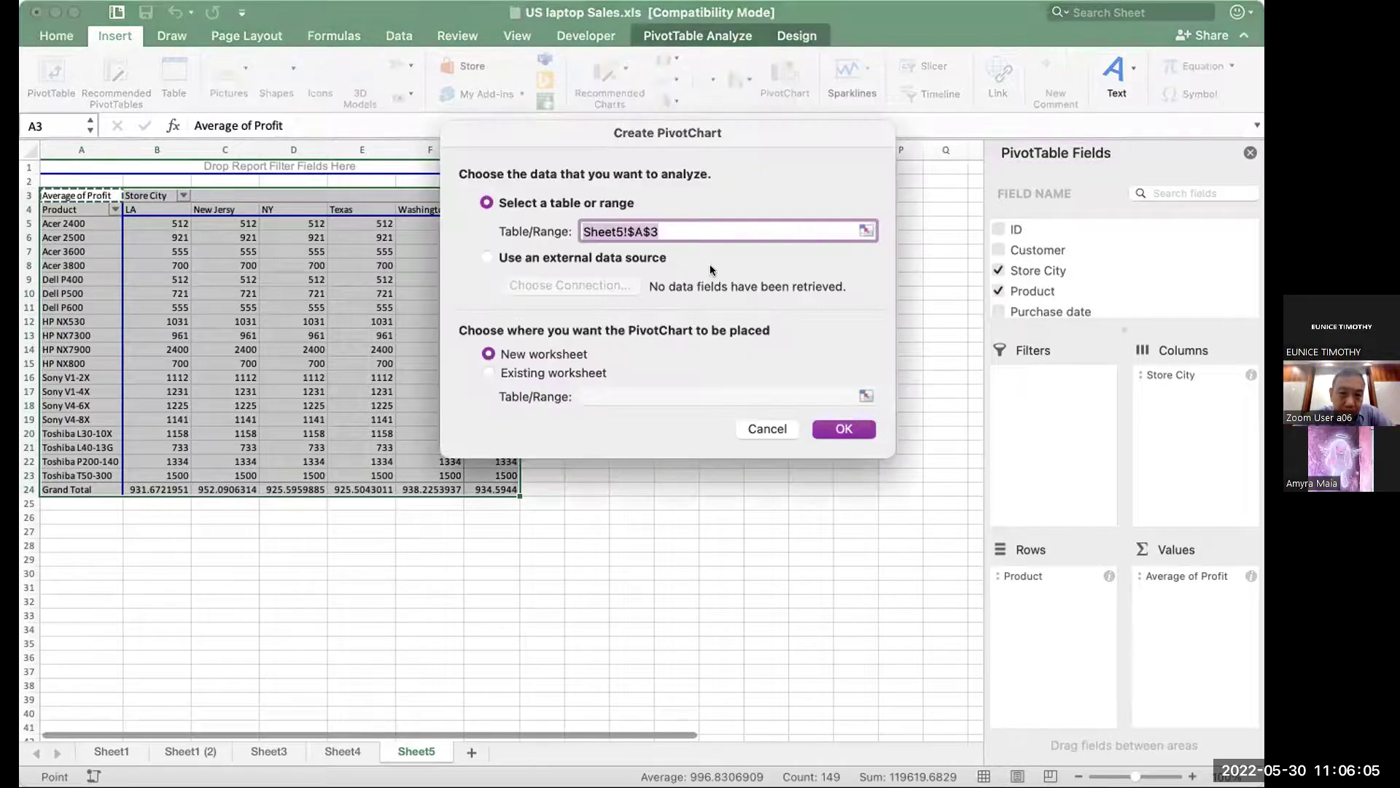
left_click(503, 373)
left_click_drag(730, 142, 359, 173)
left_click(587, 181)
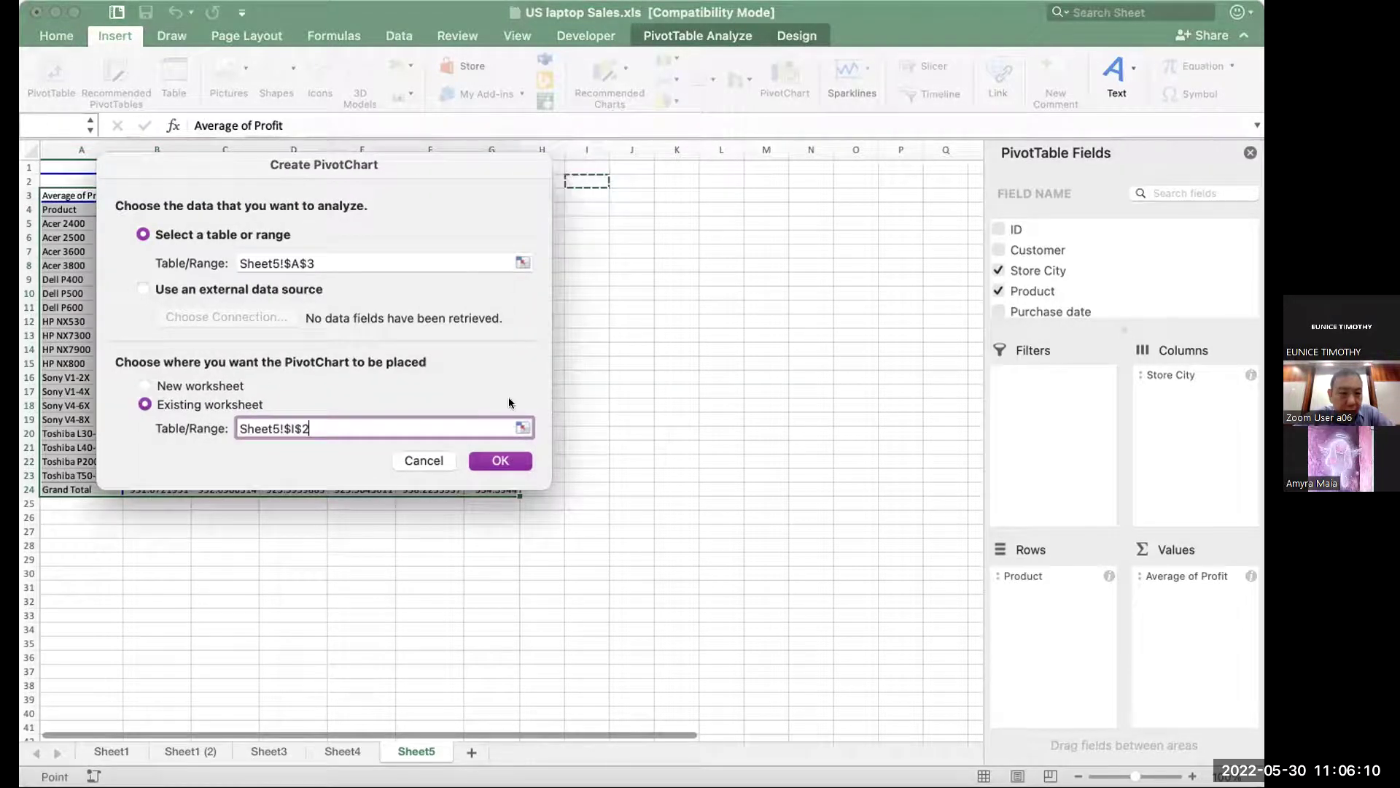
left_click(508, 458)
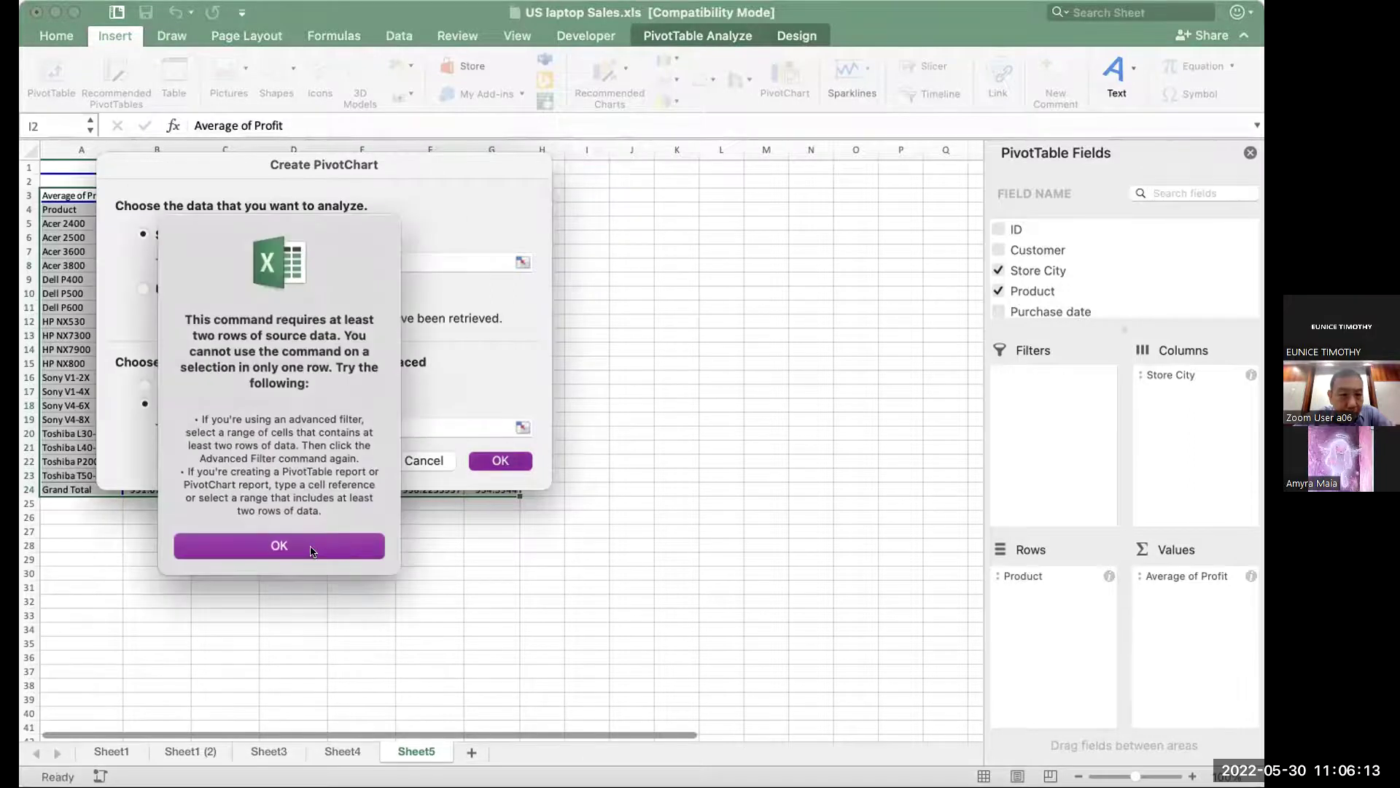
left_click(312, 551)
left_click(496, 461)
left_click(355, 545)
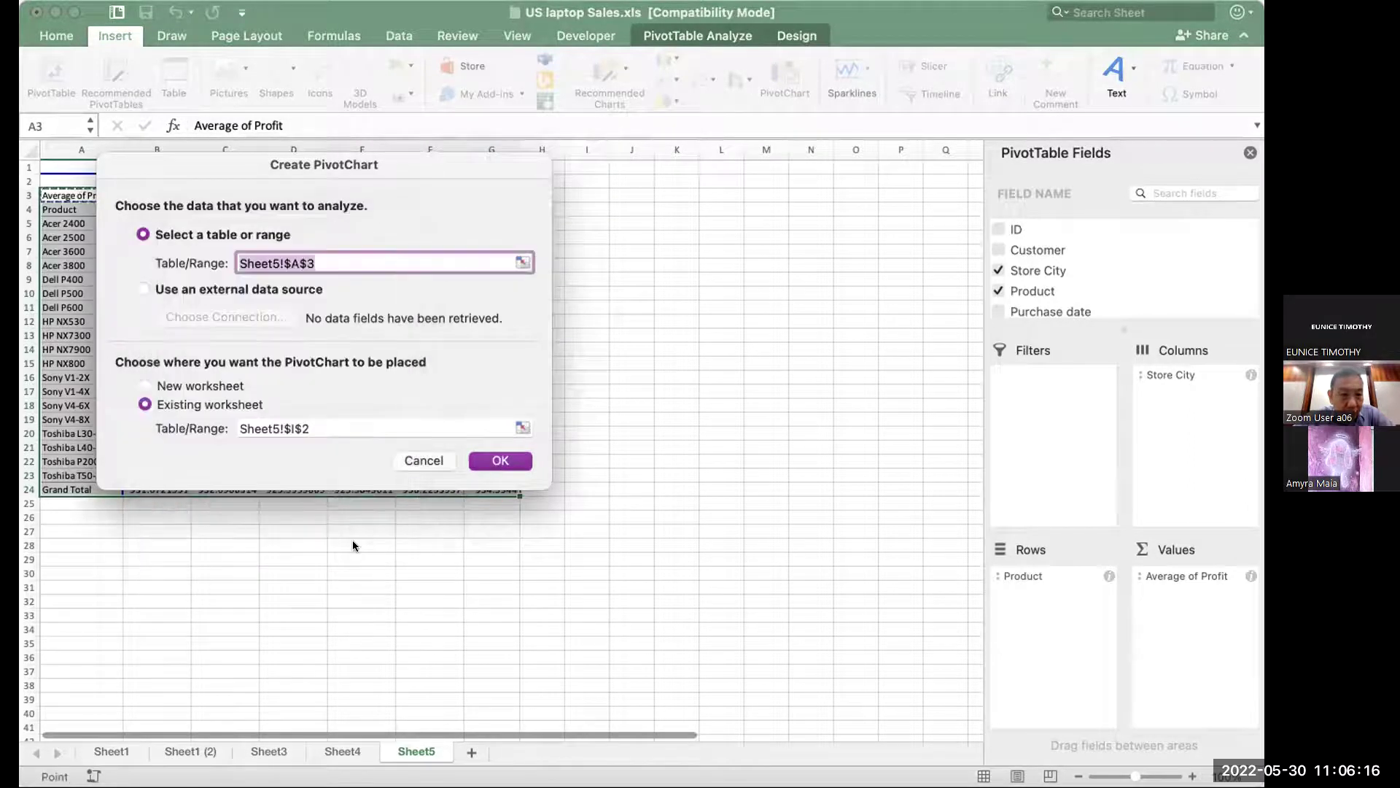
- Try to place the PivotChart from Sheet5!$A$3 on a new worksheet instead, then cancel its creation
left_click(145, 386)
left_click(502, 459)
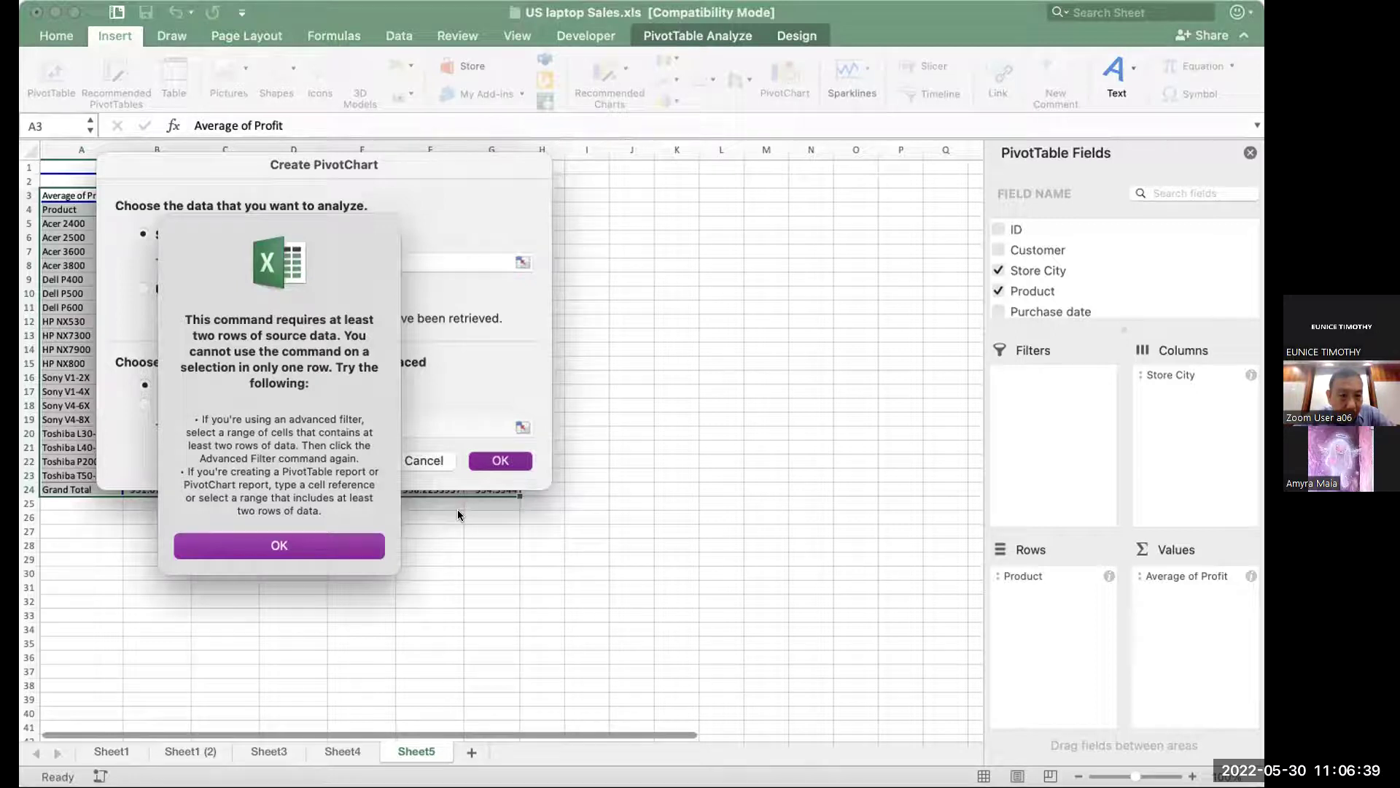
left_click(349, 543)
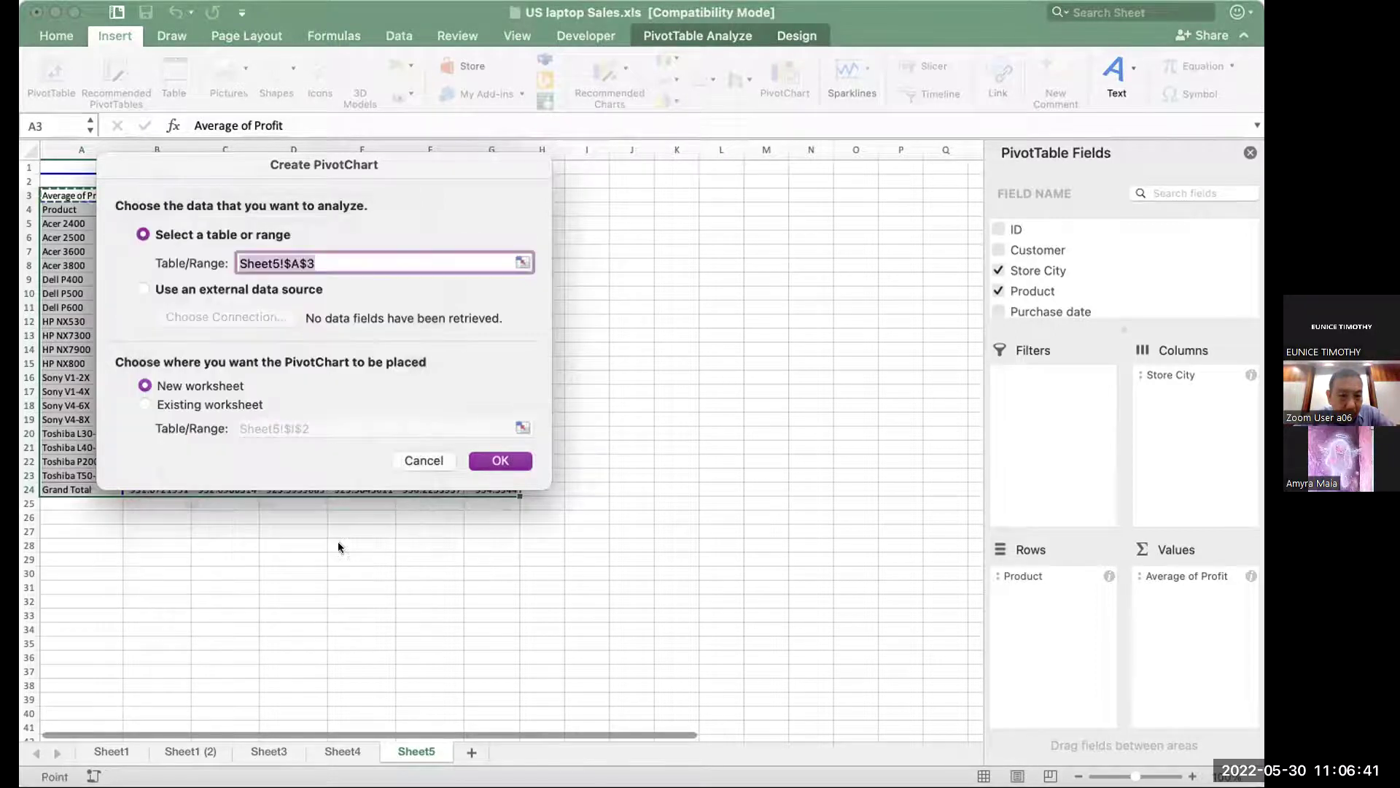
left_click(425, 460)
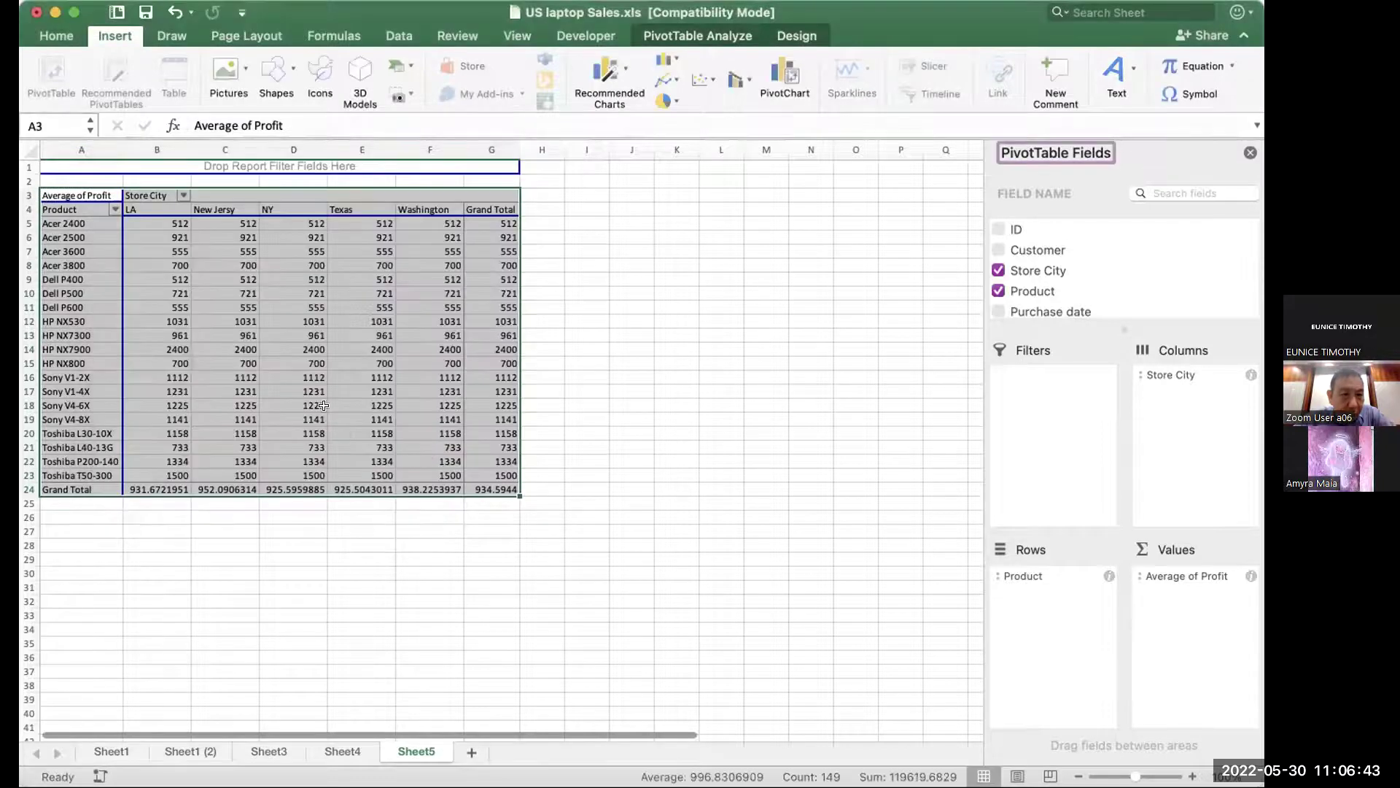
- Try to create a PivotChart on a new worksheet from the pivot table range starting at Sheet5!$A$4, then cancel it
left_click(70, 210)
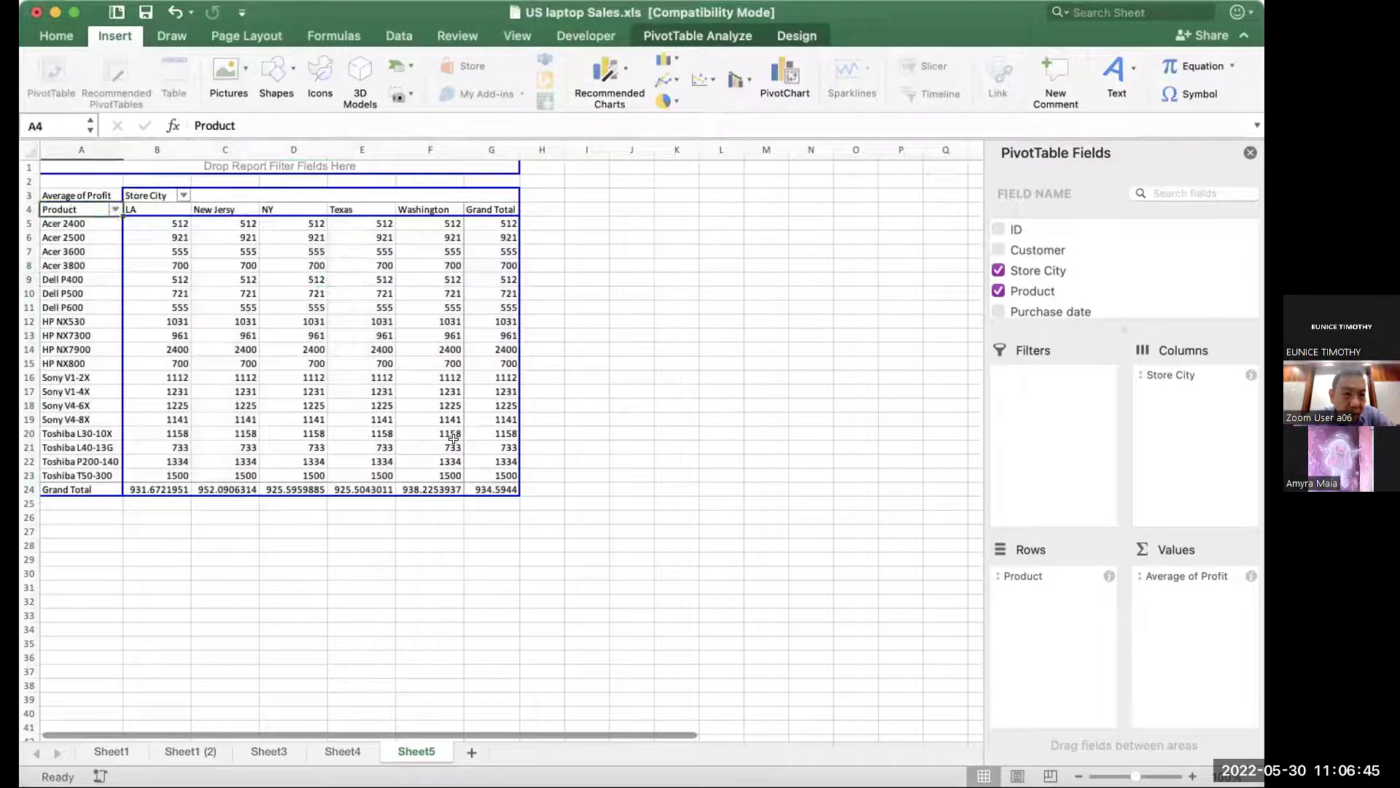
left_click(498, 480, "shift")
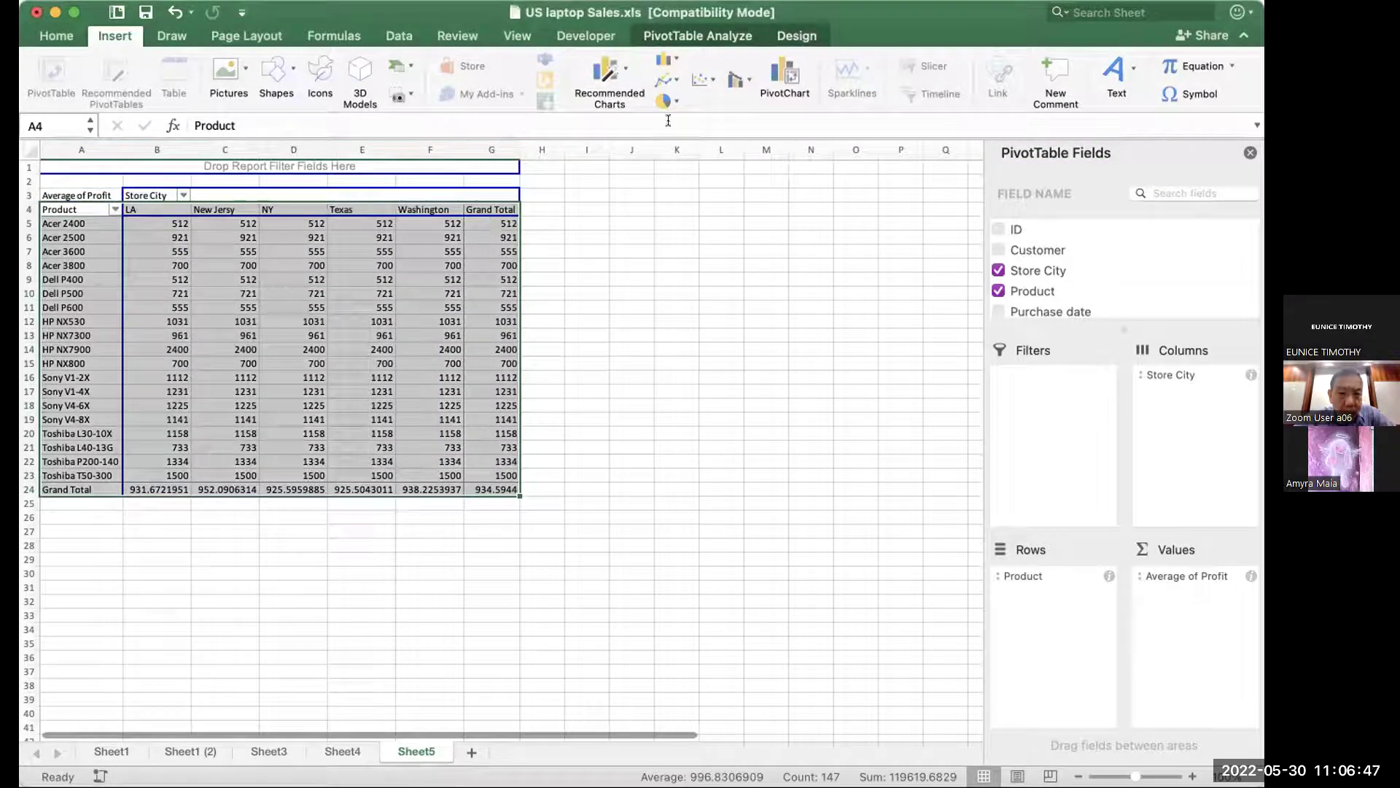
left_click(766, 80)
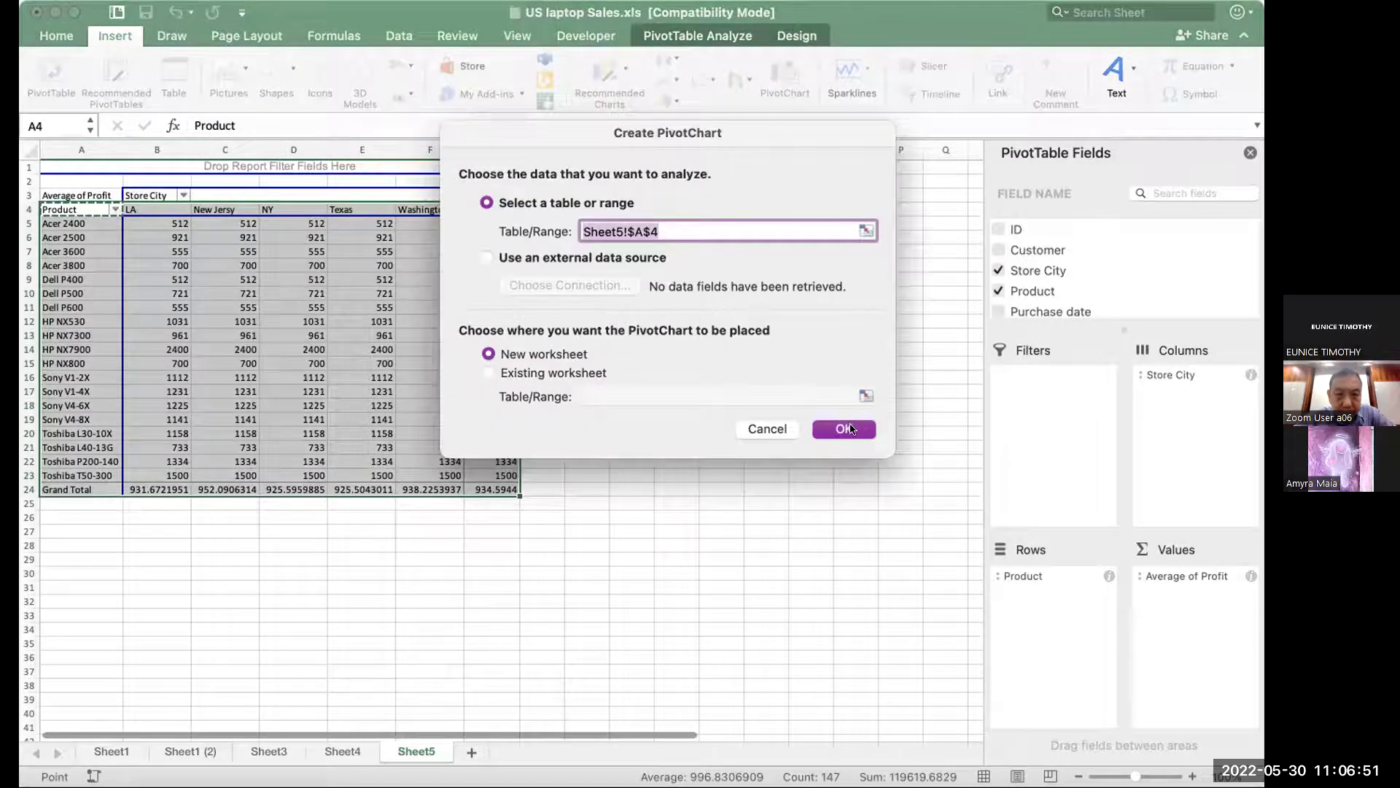
left_click(846, 429)
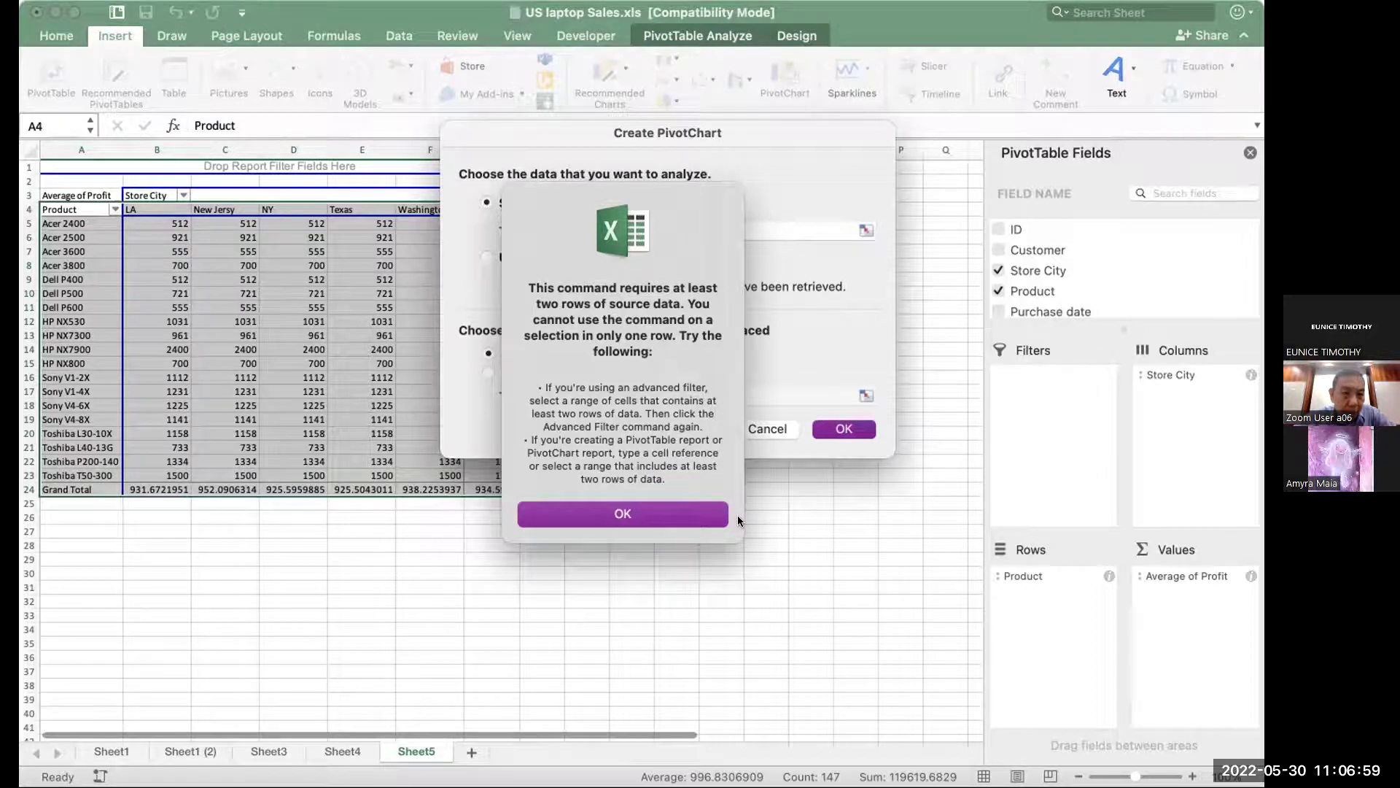
left_click(693, 515)
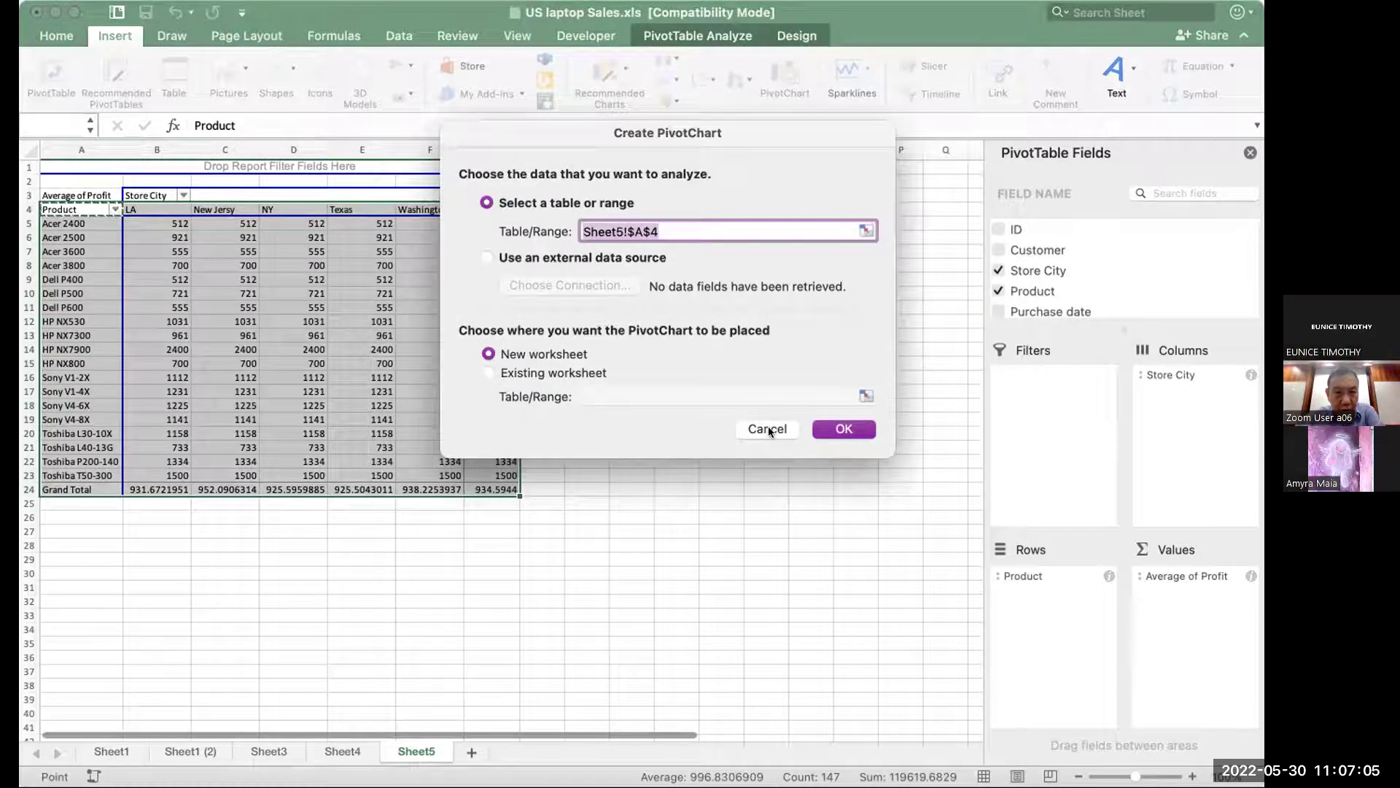
left_click(763, 430)
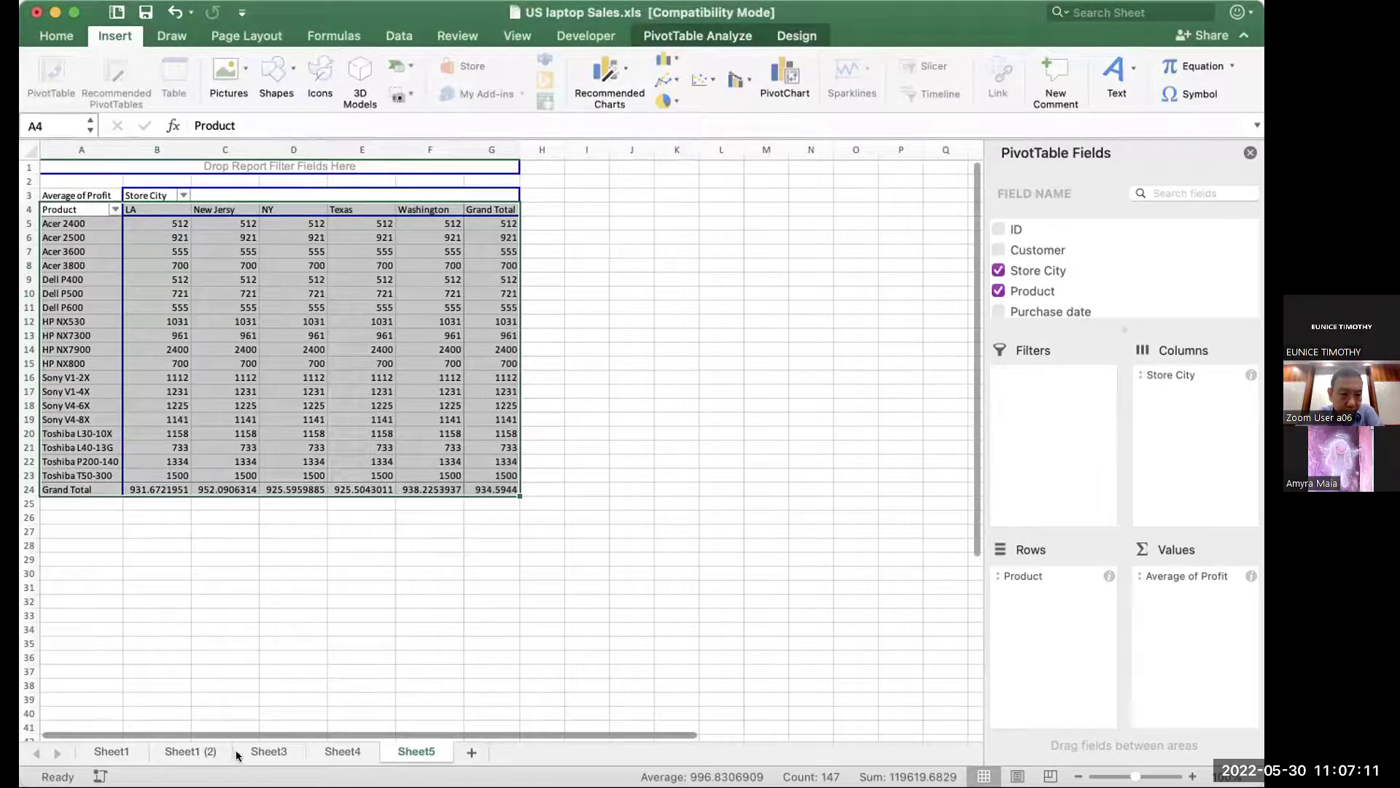
- Create a PivotChart on a new worksheet from the source data range 'Sheet1 (2)'!$A$1:$K$5001
left_click(193, 751)
left_click(326, 502)
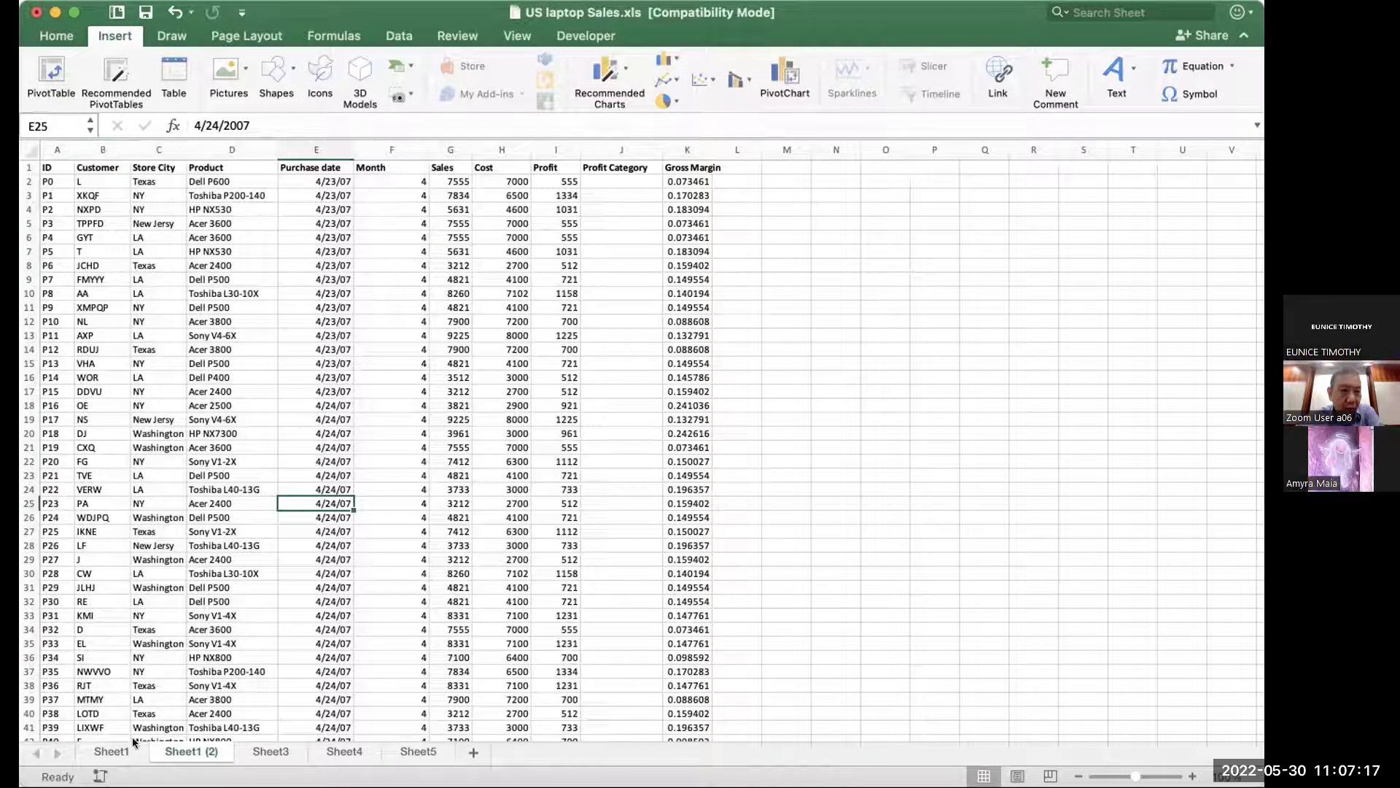
left_click(410, 748)
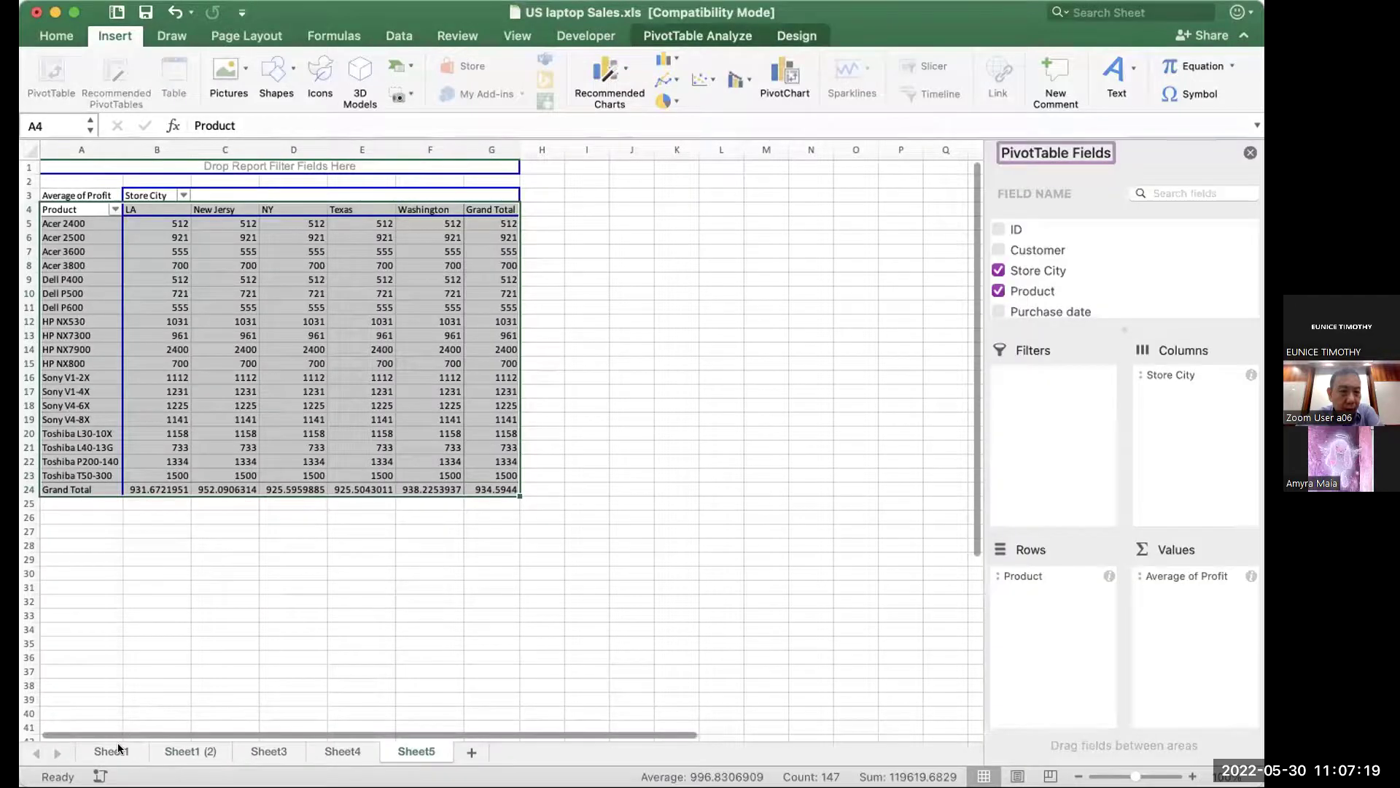
left_click(115, 748)
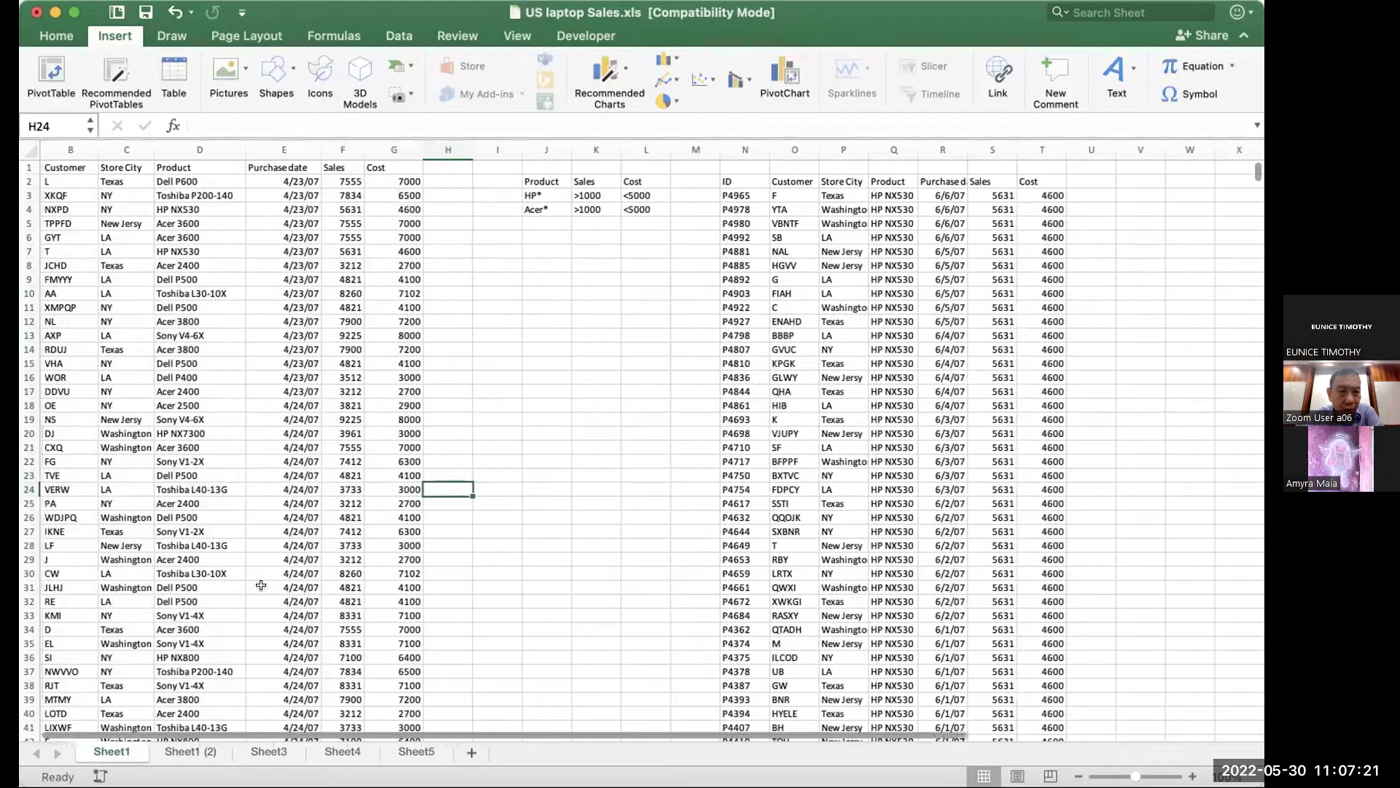
left_click(190, 752)
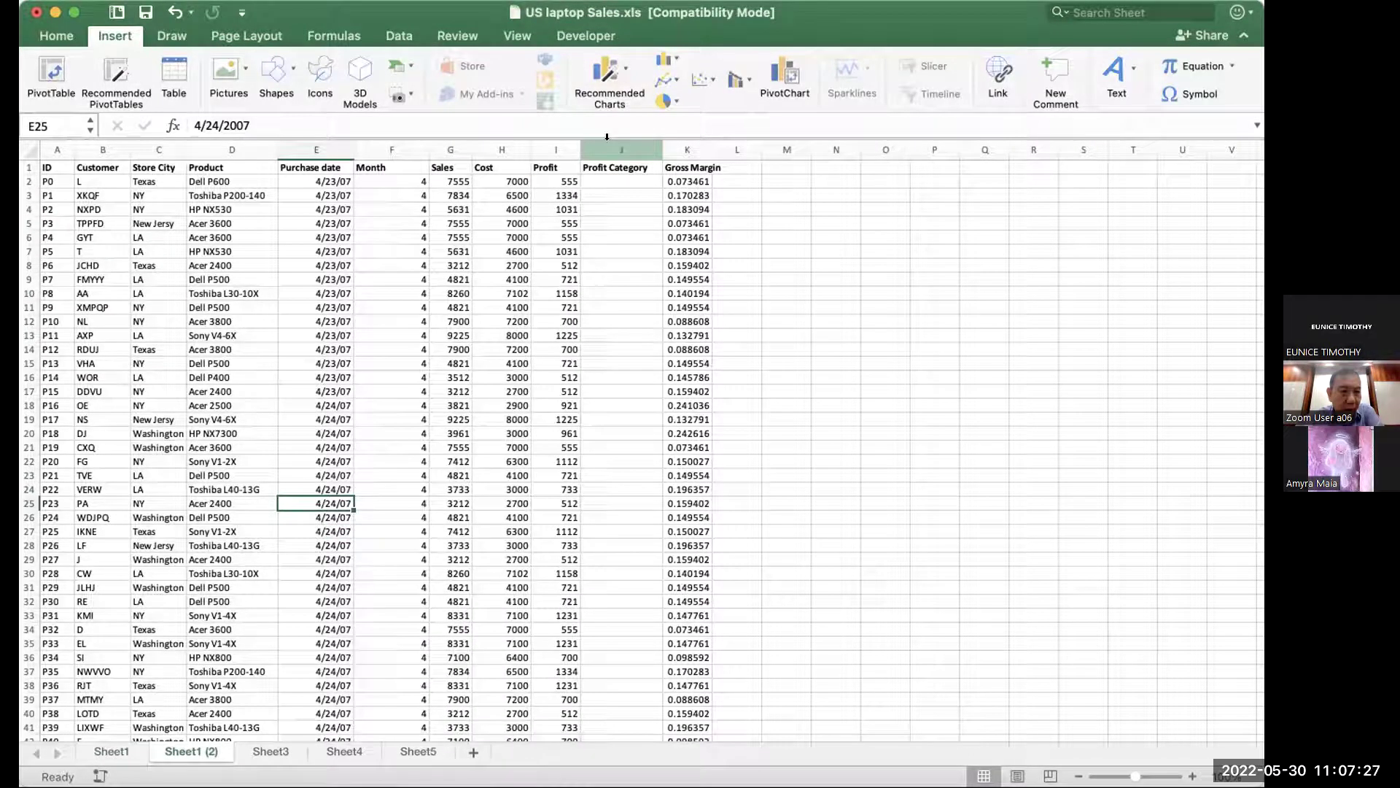
left_click(54, 143)
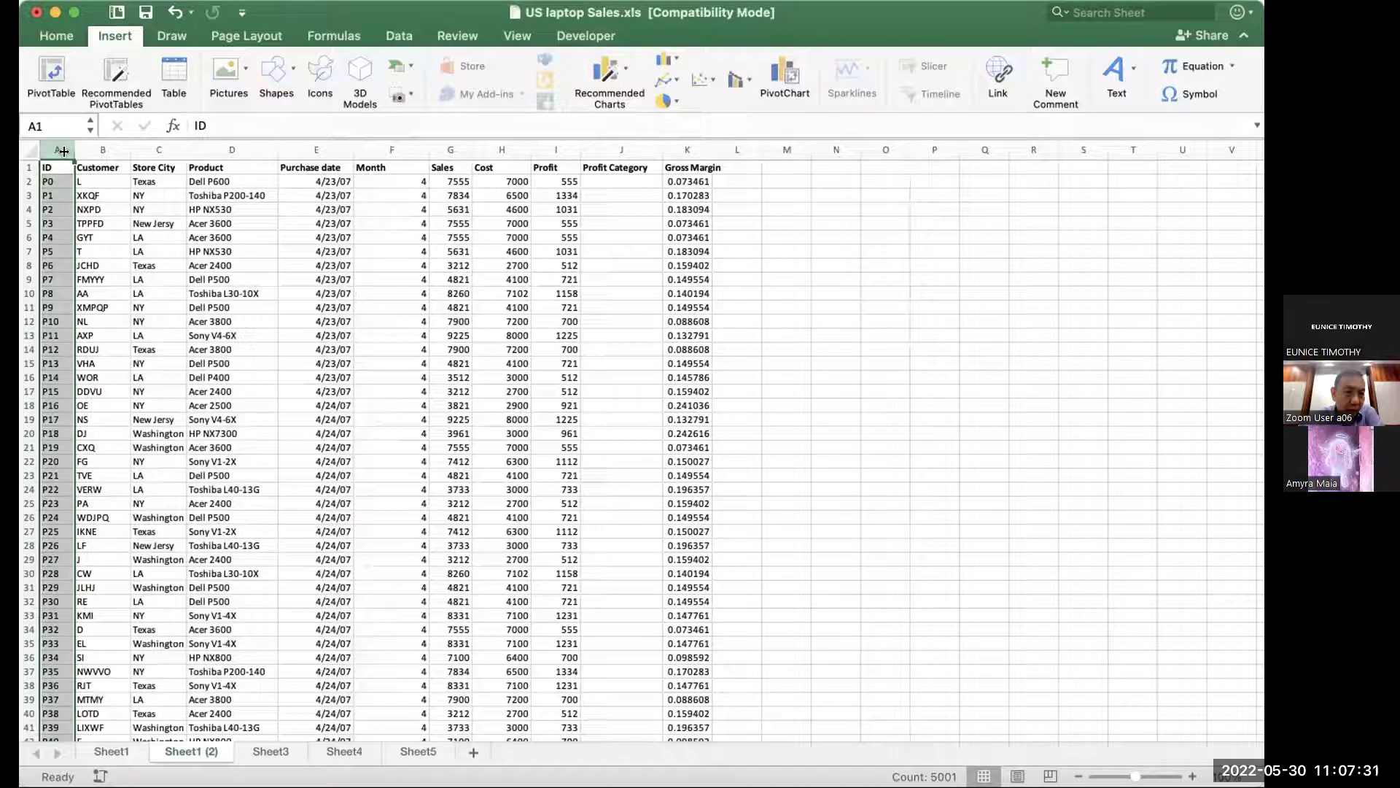
left_click(48, 166)
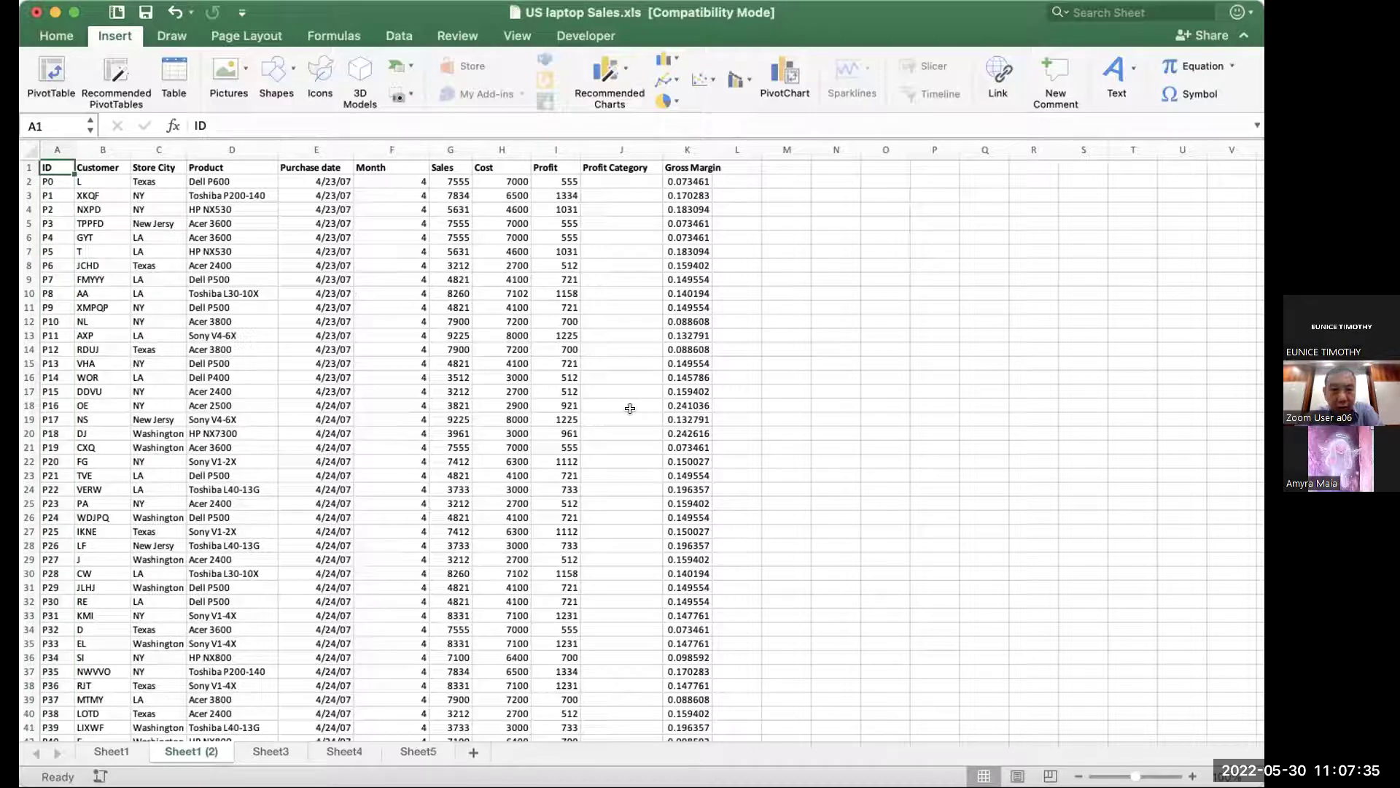
left_click(773, 82)
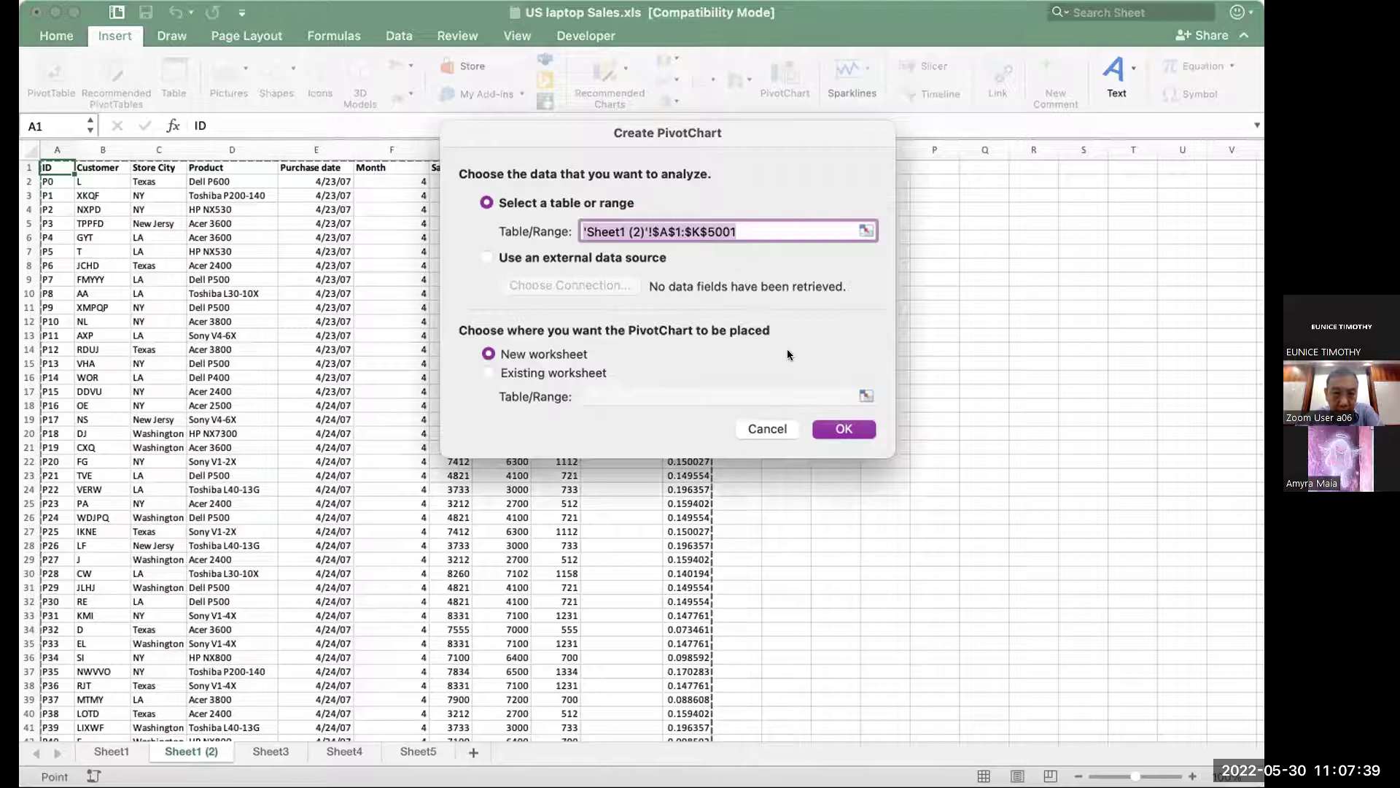
left_click(843, 429)
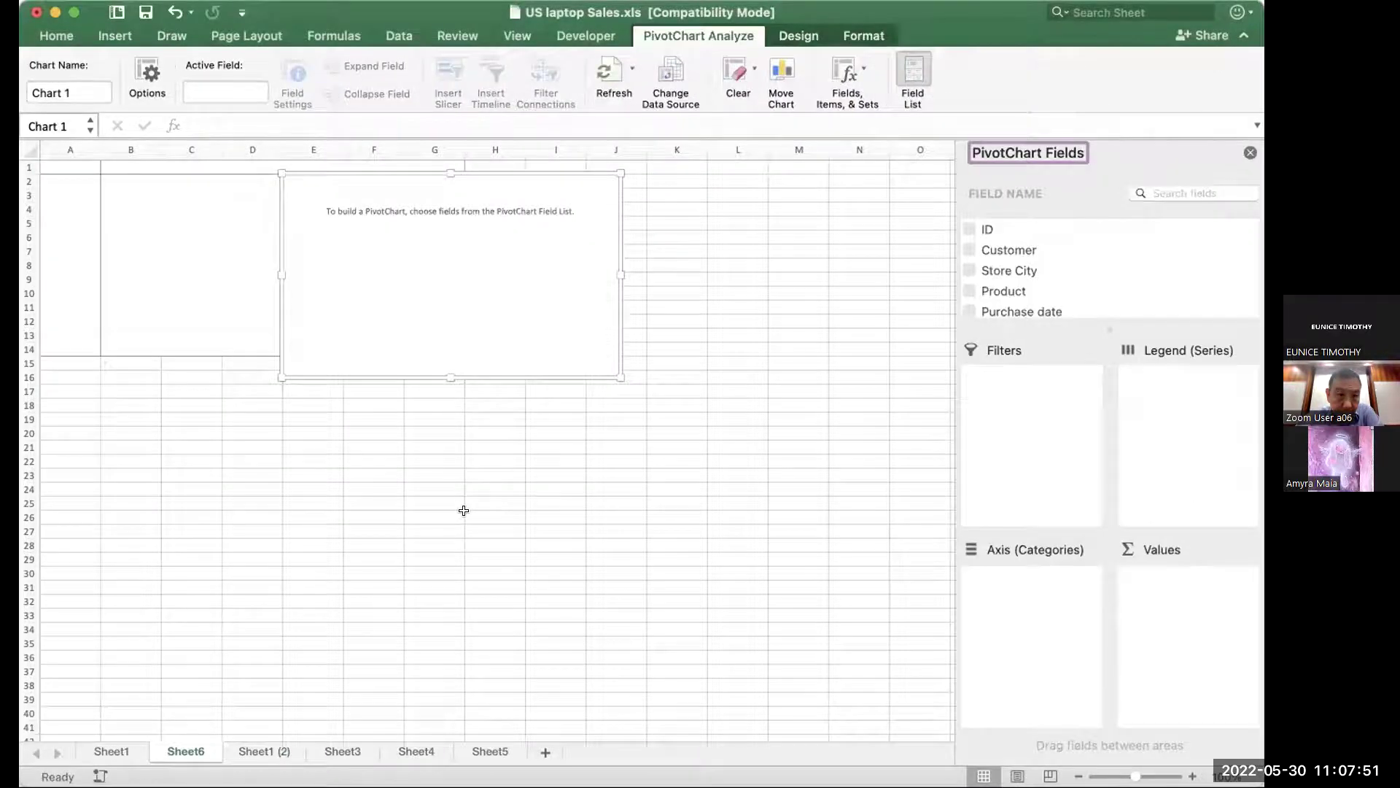
- Use Store City as the legend series of the empty PivotChart
scroll(829, 345, "right", 2)
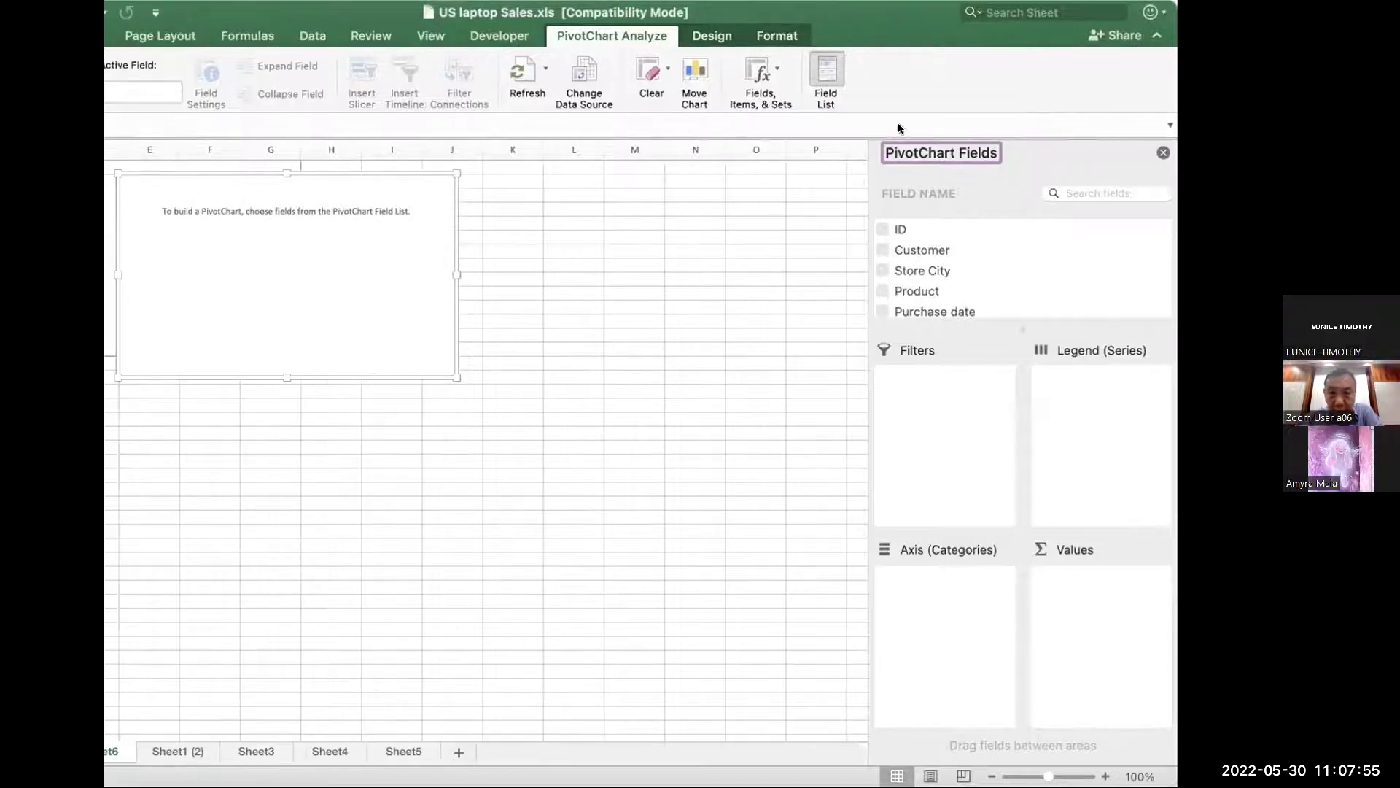
scroll(921, 276, "down", 5)
scroll(921, 276, "up", 5)
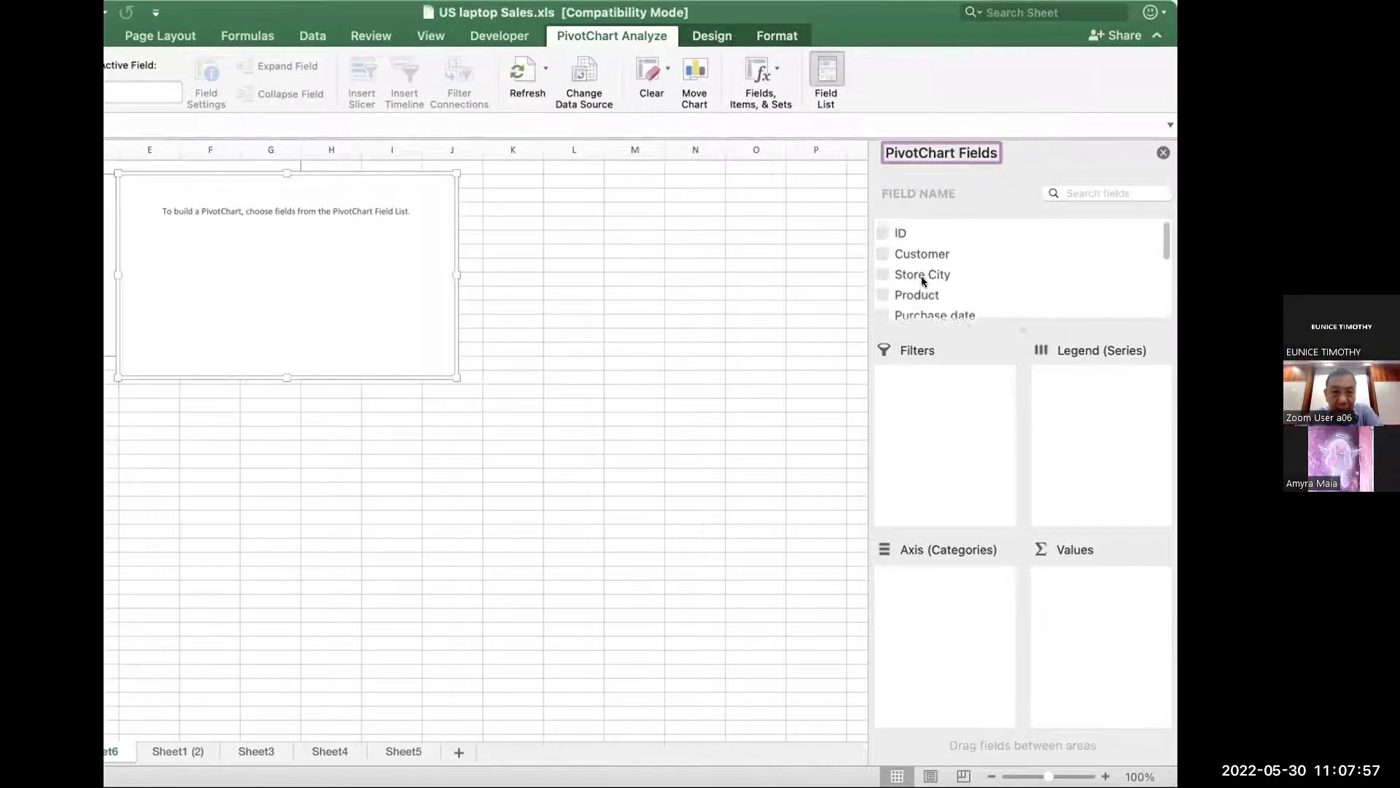
scroll(930, 255, "down", 1)
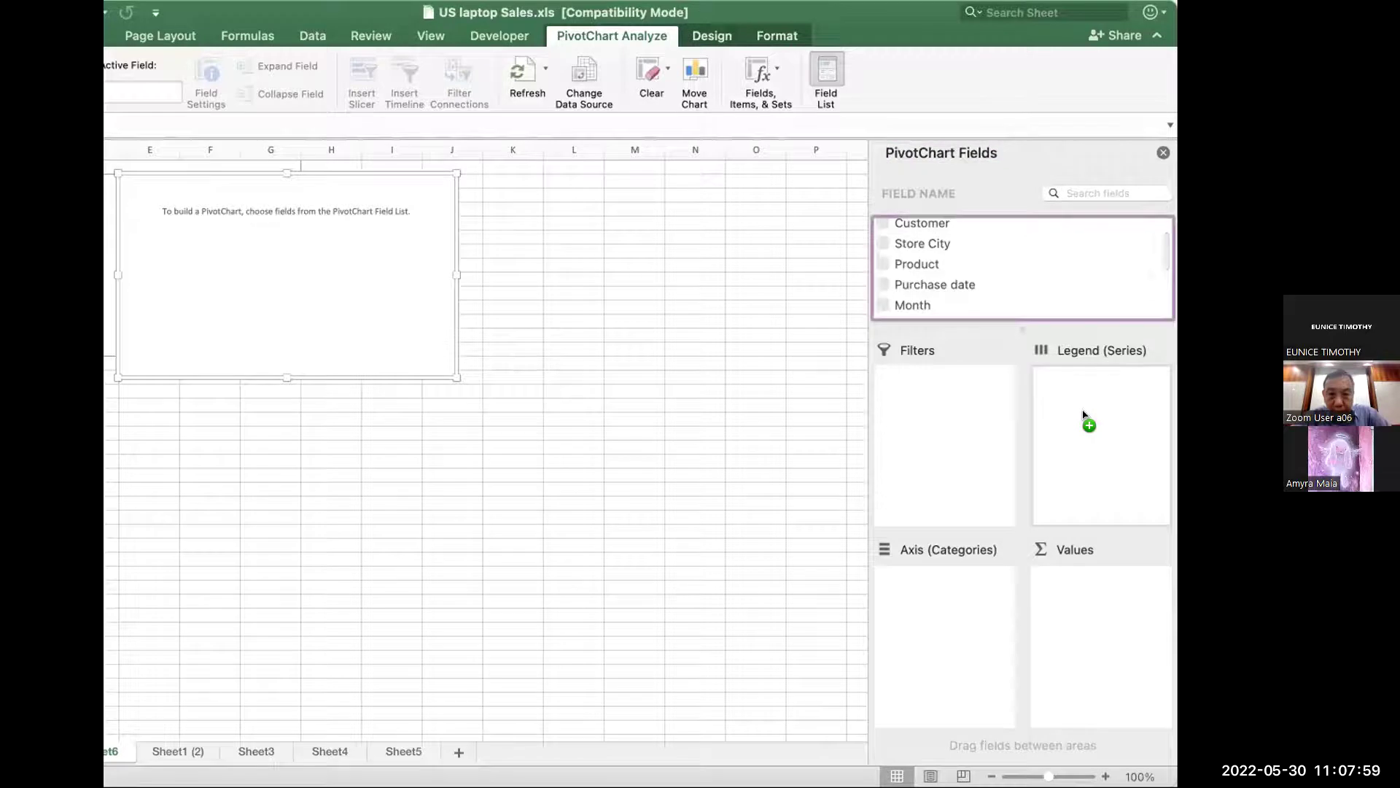
left_click_drag(923, 243, 1084, 414)
scroll(978, 262, "up", 1)
scroll(961, 286, "down", 2)
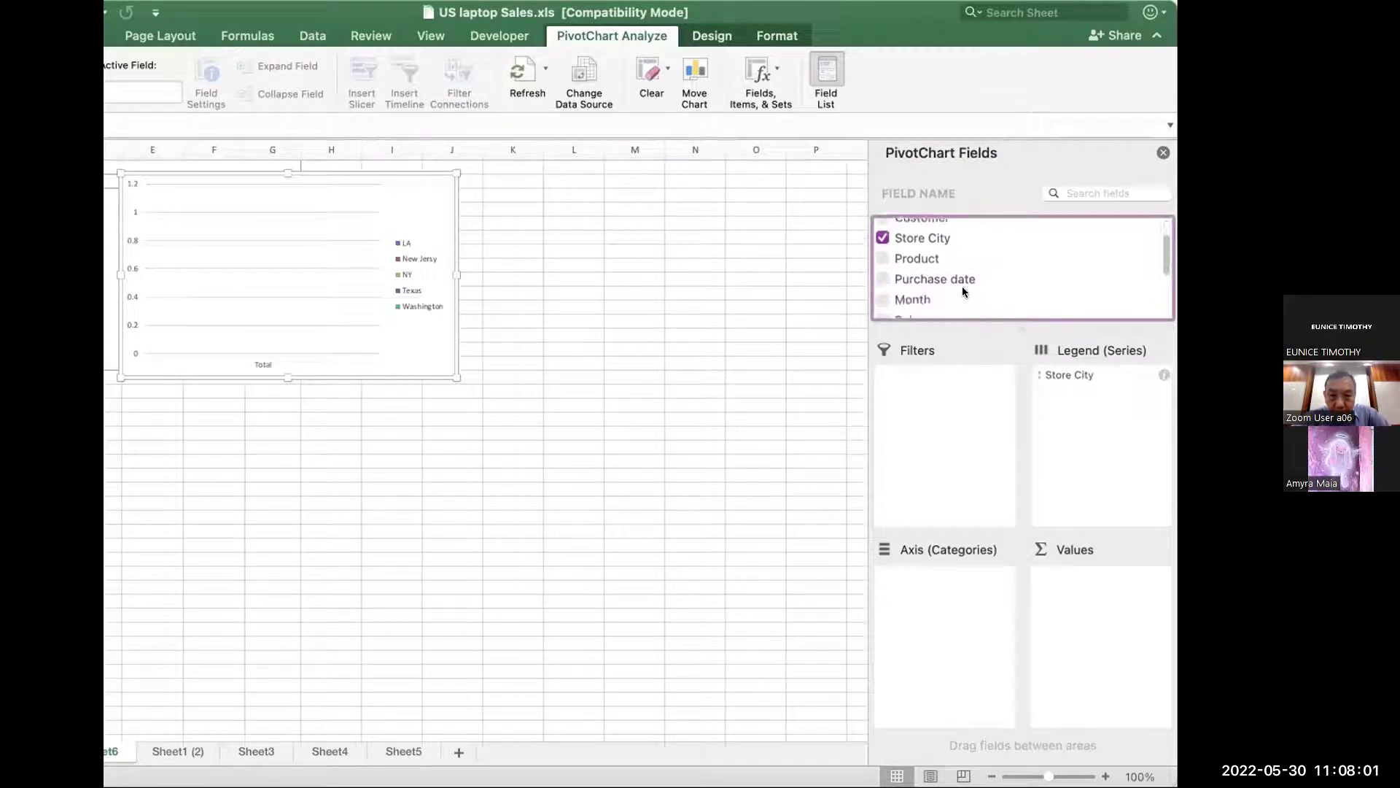
- Set Product as the PivotChart's axis category and Profit as its values
scroll(934, 290, "down", 4)
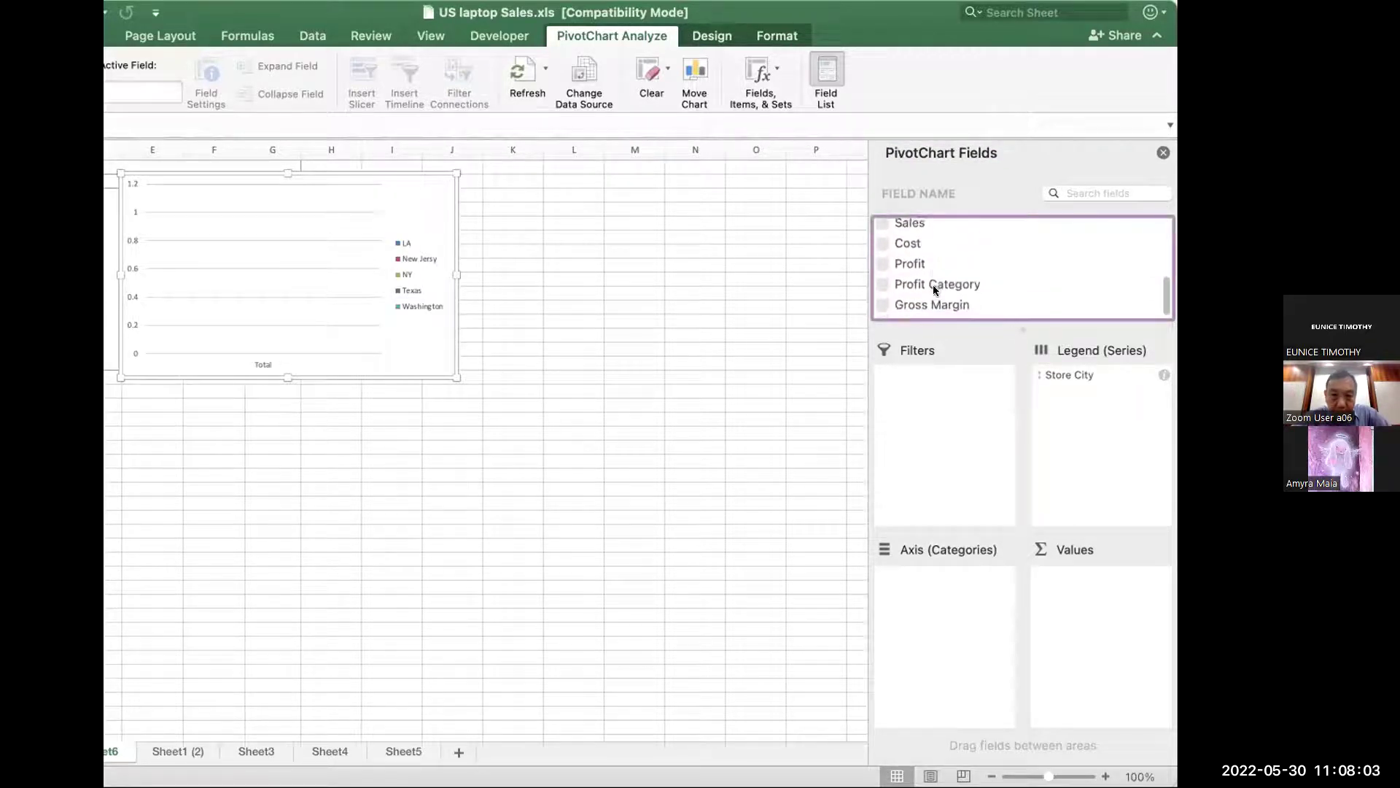
scroll(934, 285, "up", 6)
left_click_drag(917, 291, 931, 613)
scroll(965, 261, "down", 5)
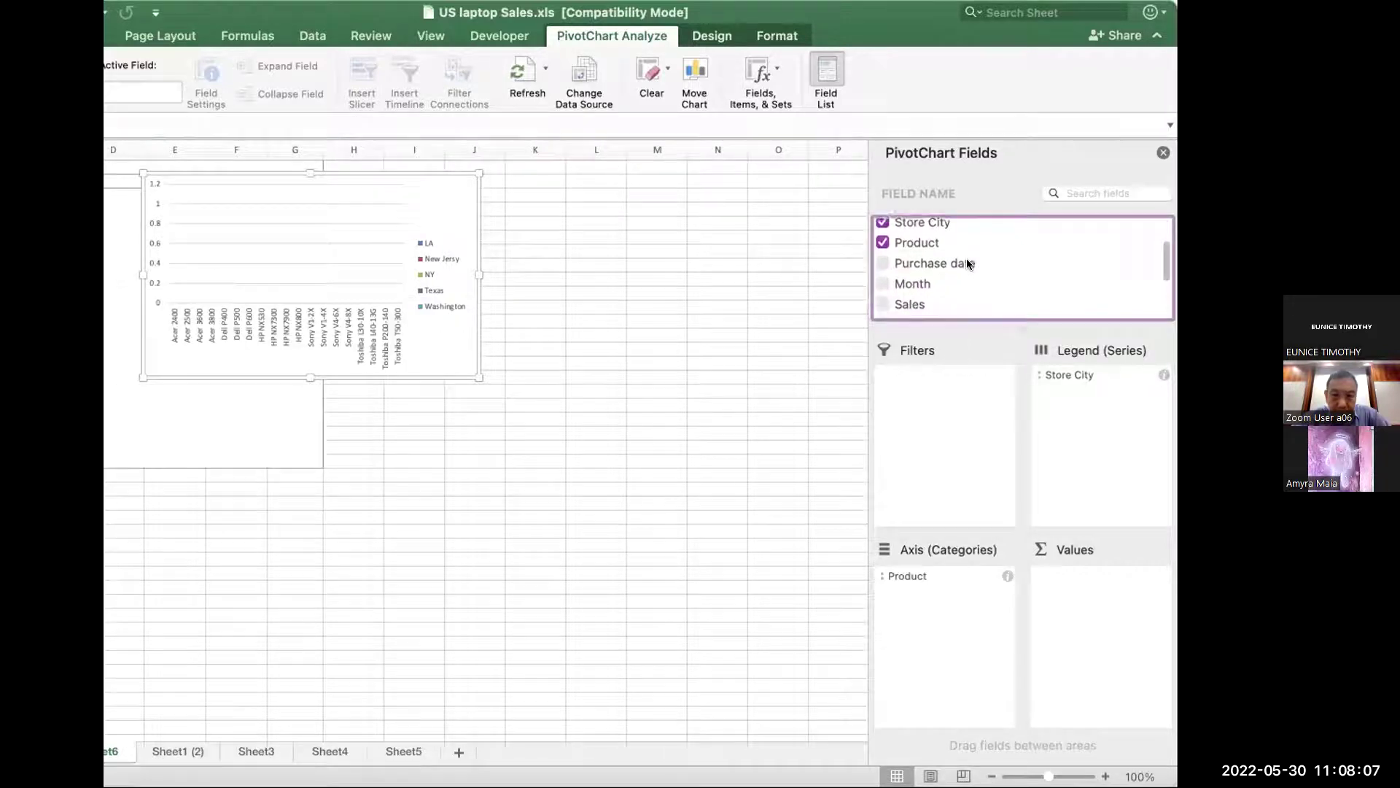
scroll(965, 263, "down", 2)
left_click_drag(922, 282, 1120, 591)
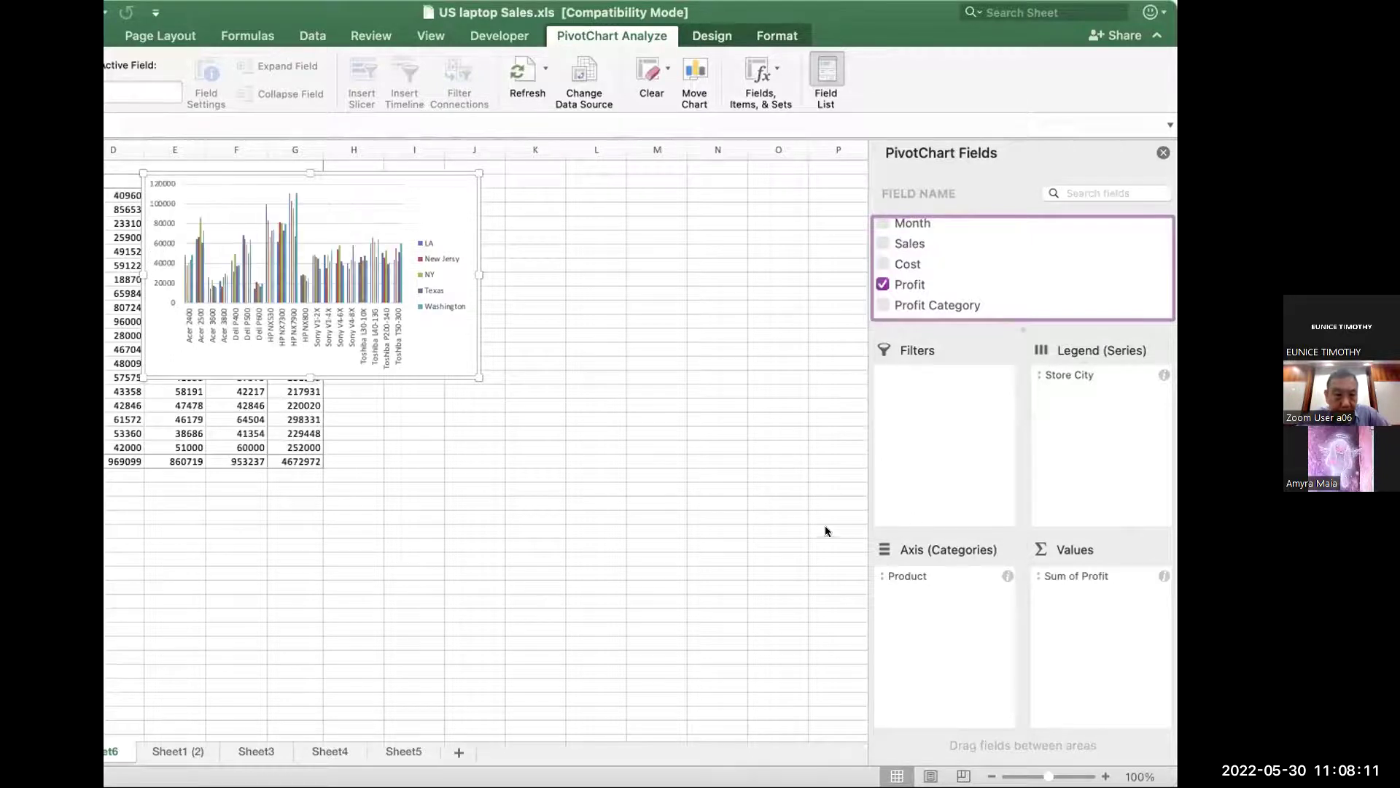
- Summarize the PivotChart's Profit values by Average and move the chart away from the pivot table figures
left_click(1040, 576)
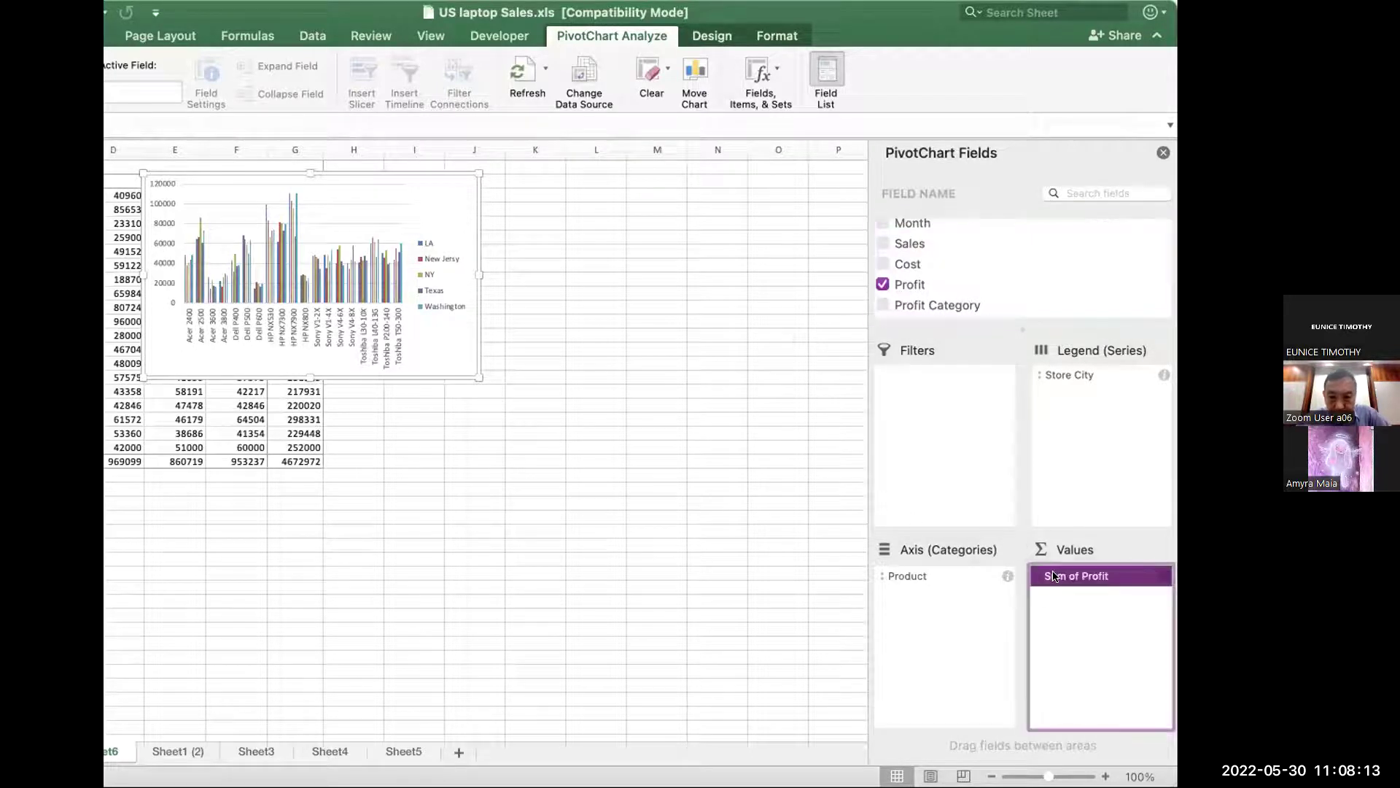
left_click(1165, 576)
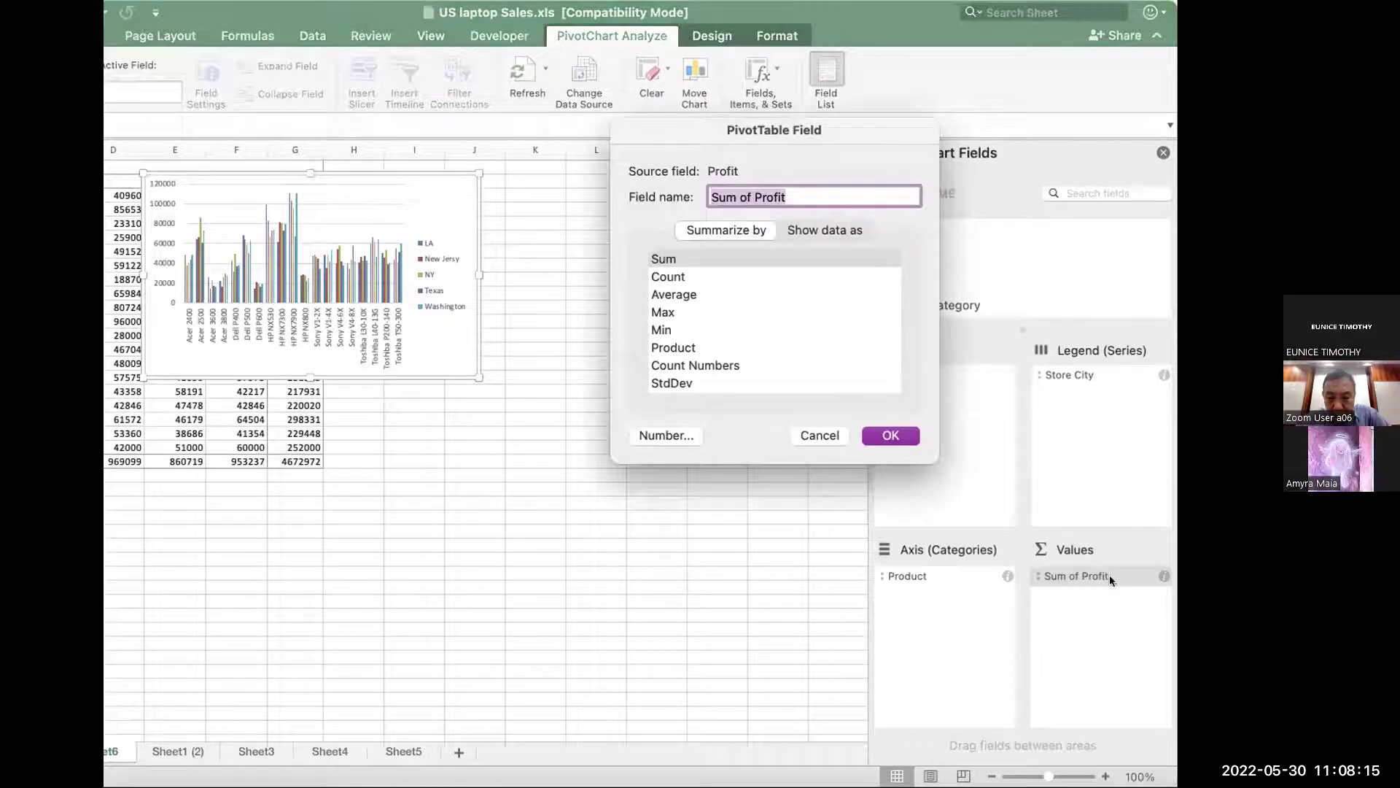
left_click(678, 294)
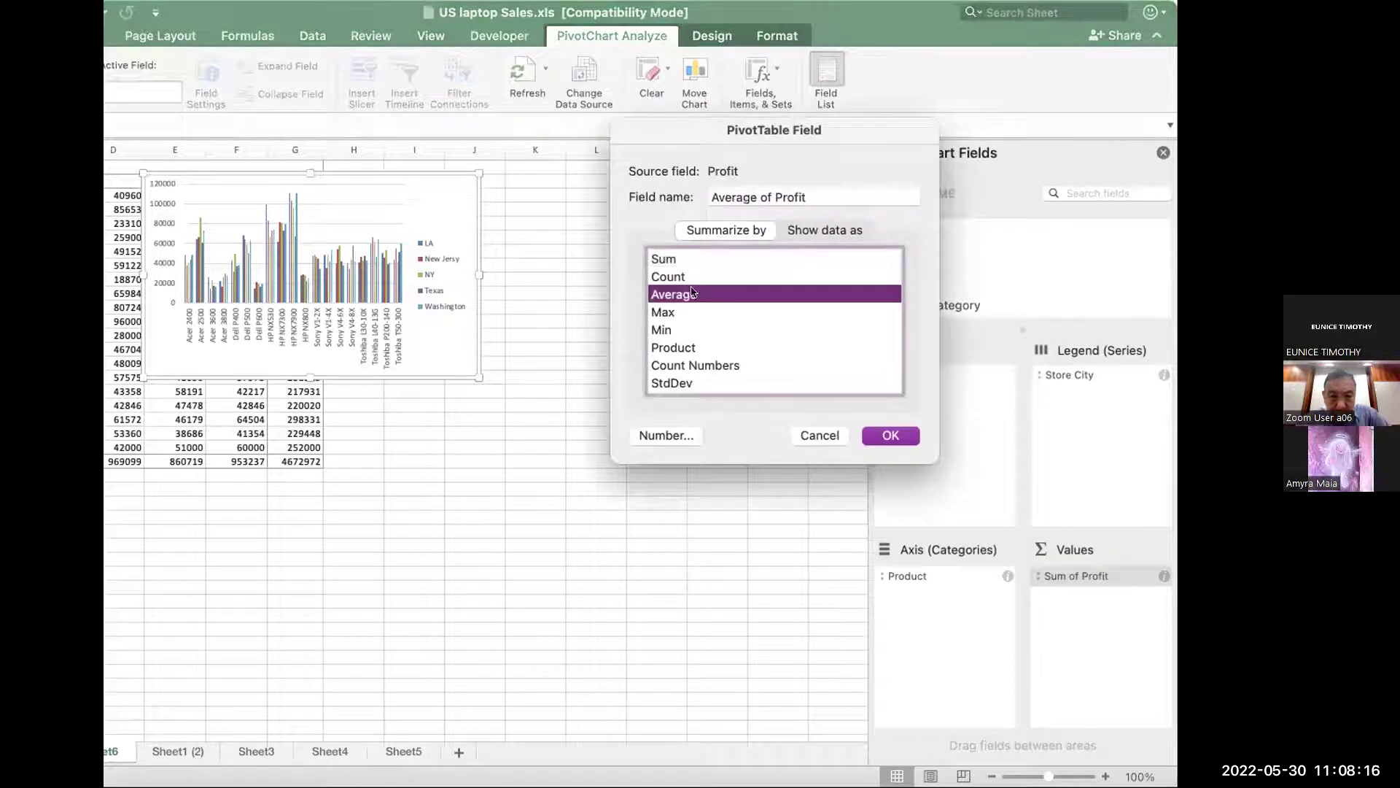
left_click(891, 435)
left_click_drag(478, 209, 714, 329)
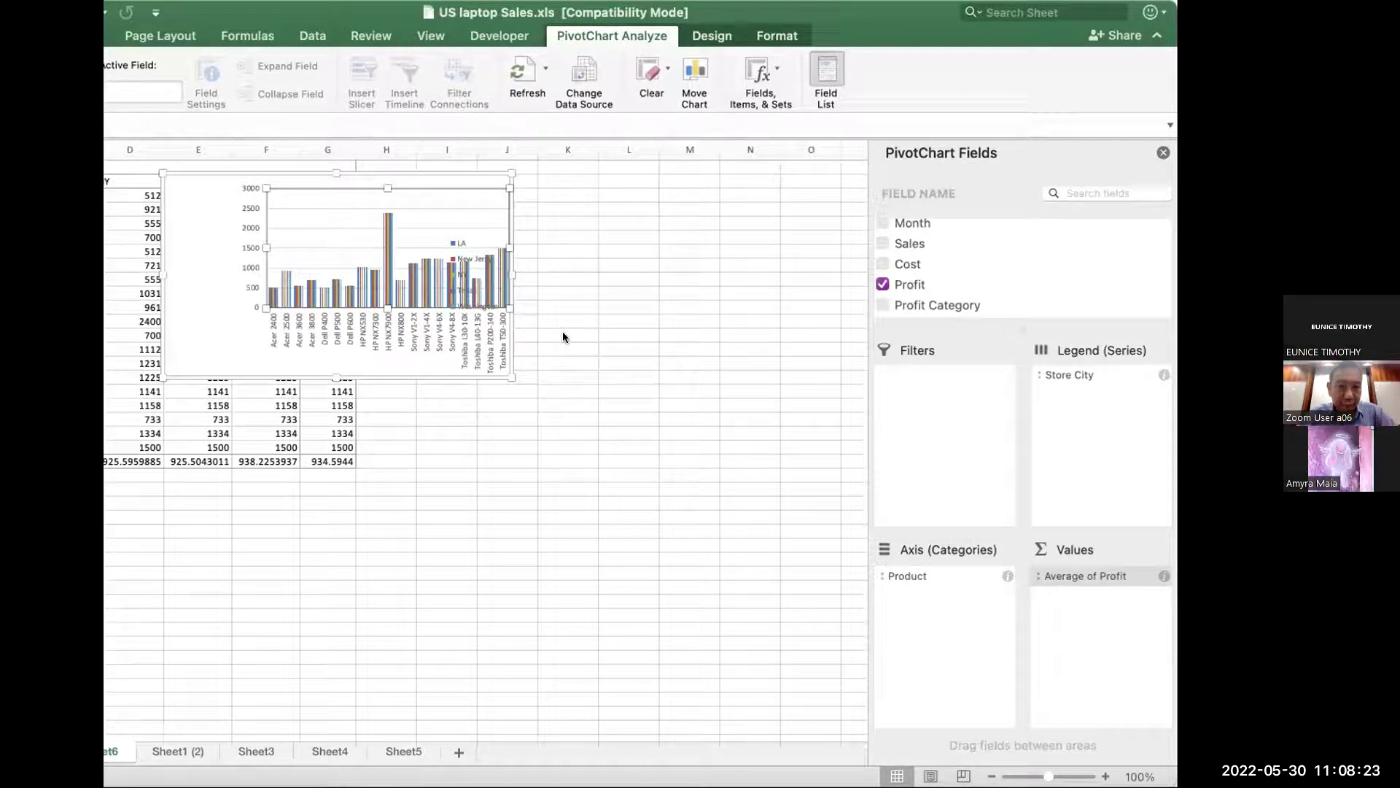
left_click_drag(412, 173, 658, 197)
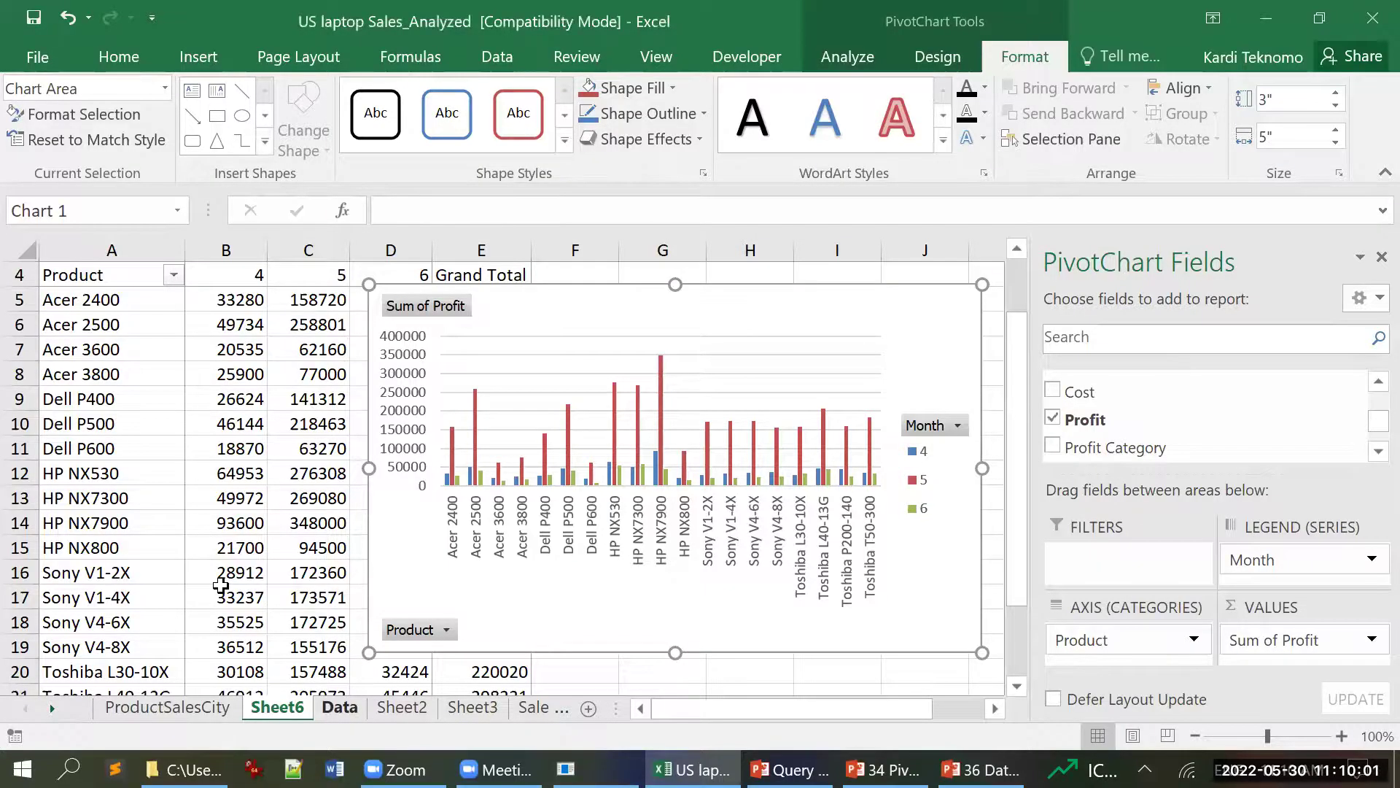
- Copy the Product to Gross Margin data in D1:K17 of the Data sheet into Sheet2 starting at A1
key("ctrl+Page_Down")
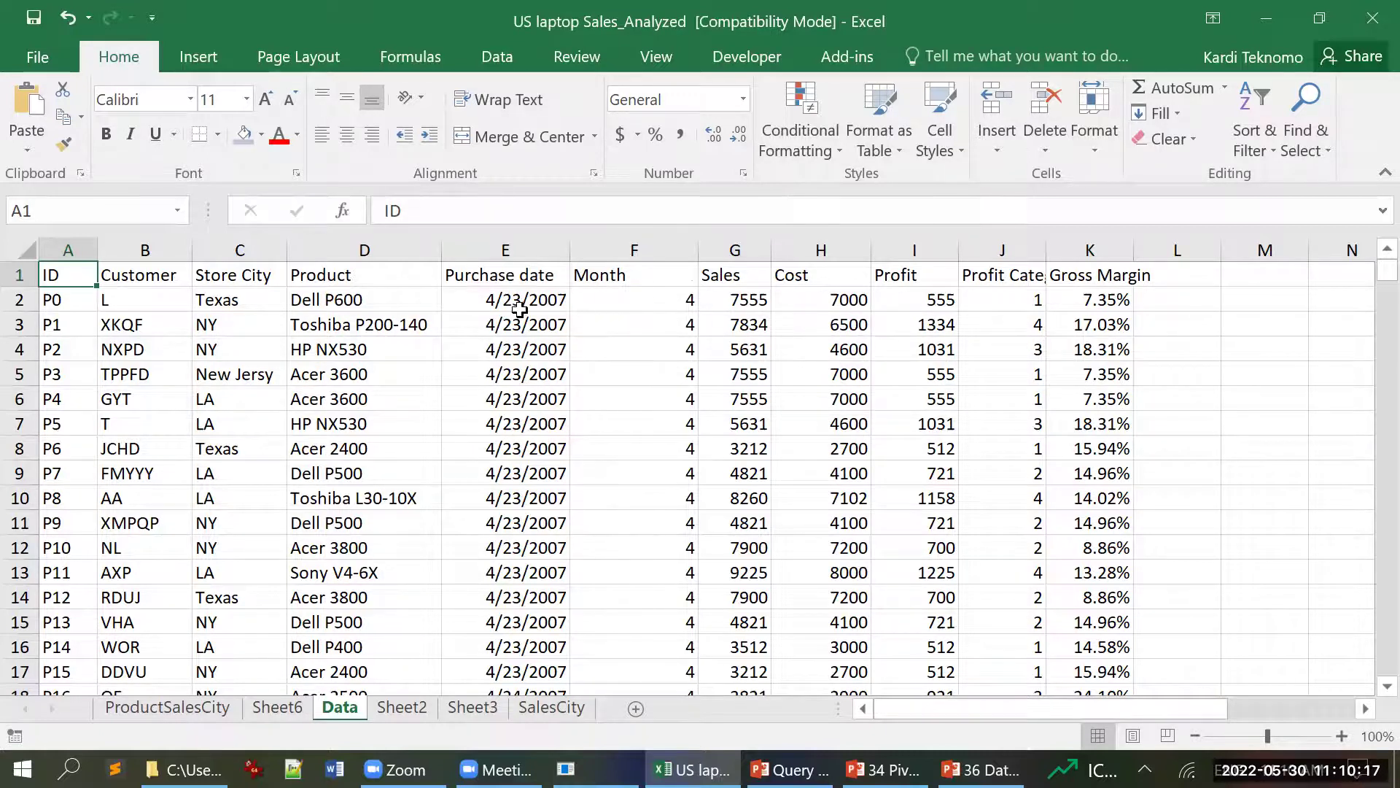
left_click_drag(319, 275, 1076, 594)
key("ctrl+c")
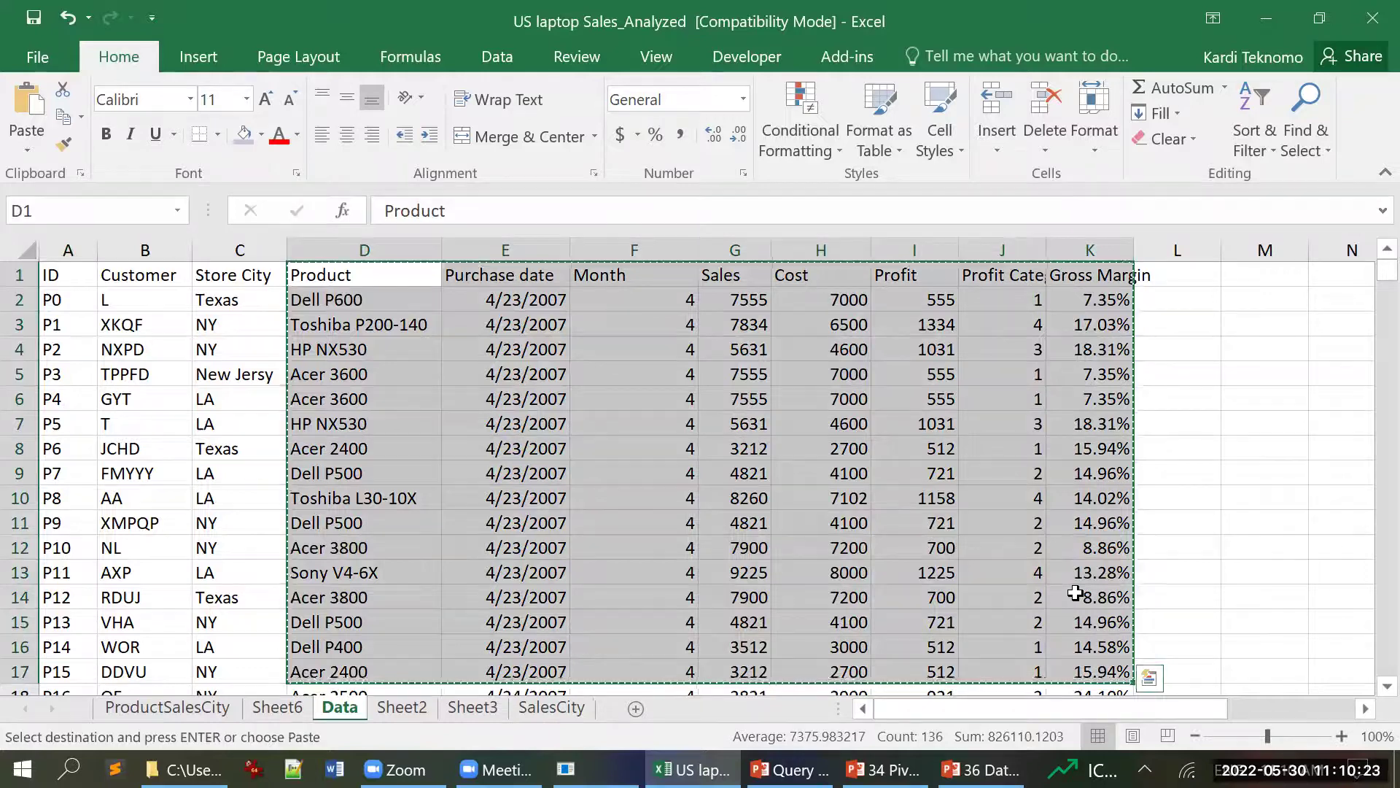
left_click(436, 718)
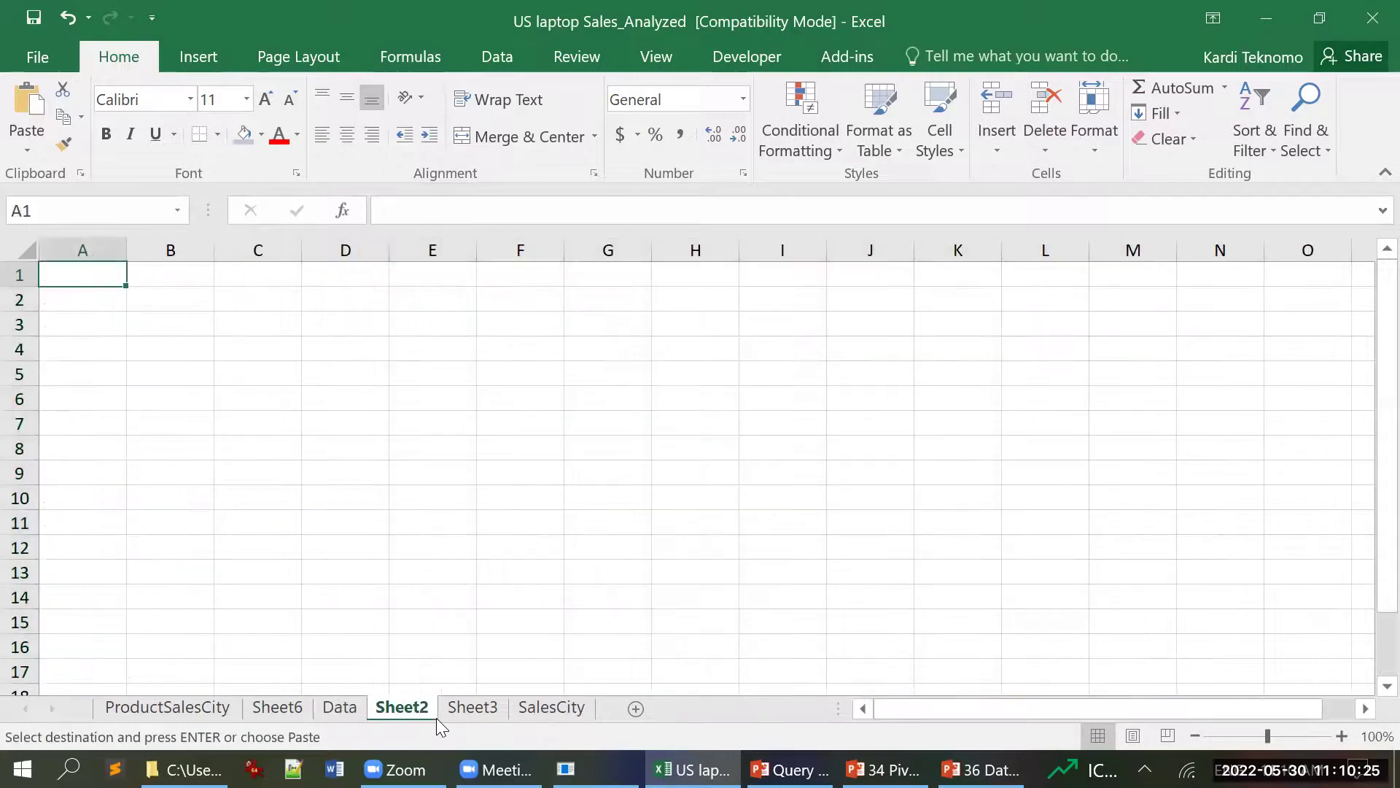
key("ctrl+v")
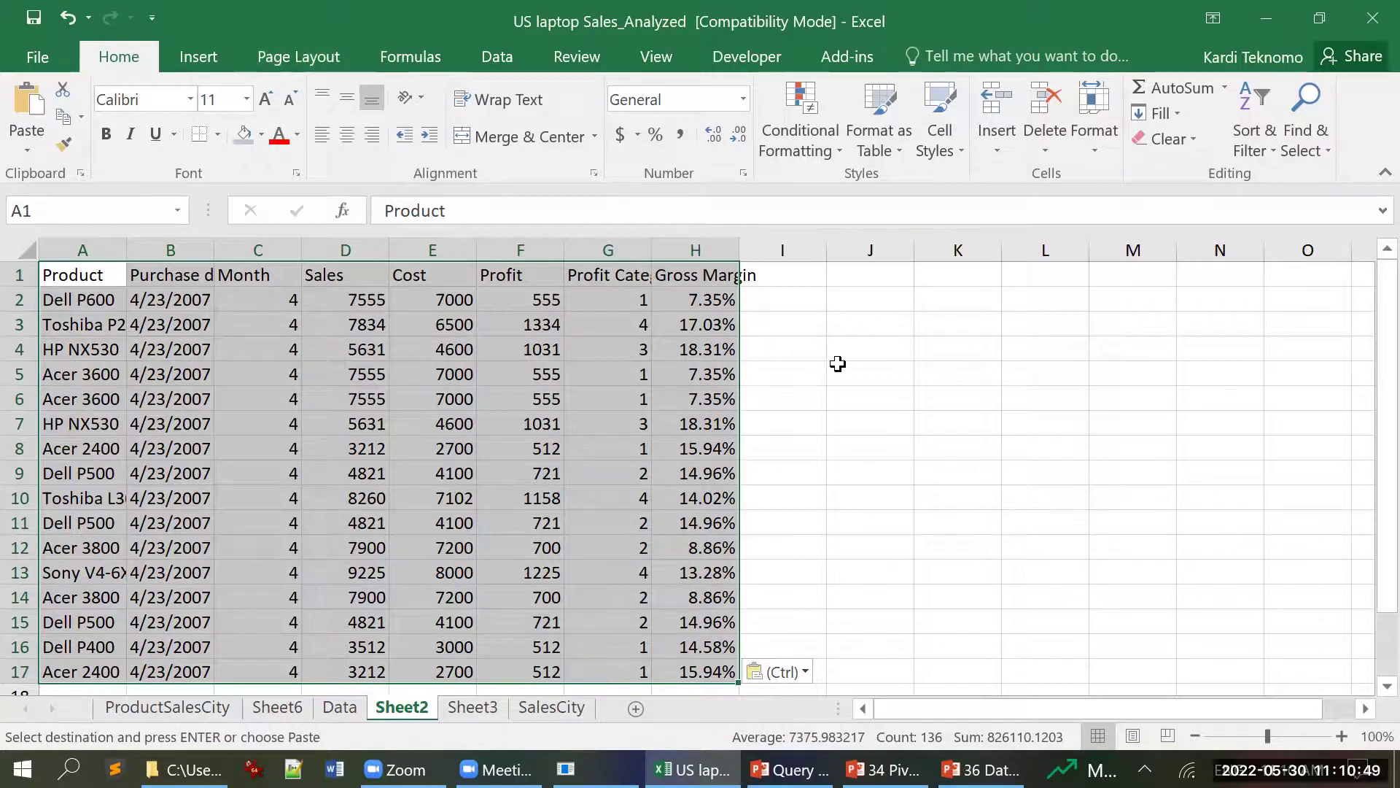
- Apply green gradient-fill data bars as conditional formatting to the copied range A1:H17 and select cell H2
left_click(820, 152)
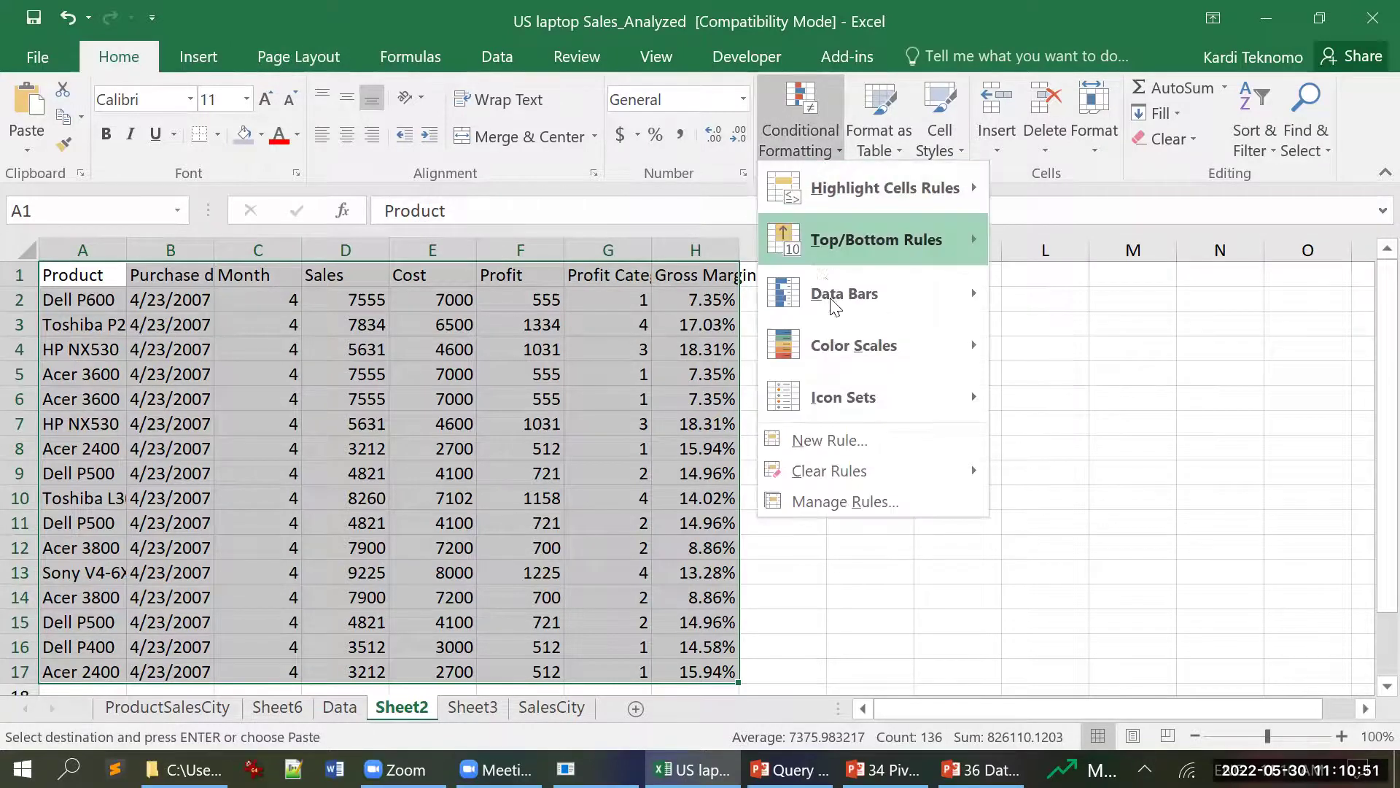
mouse_move(865, 397)
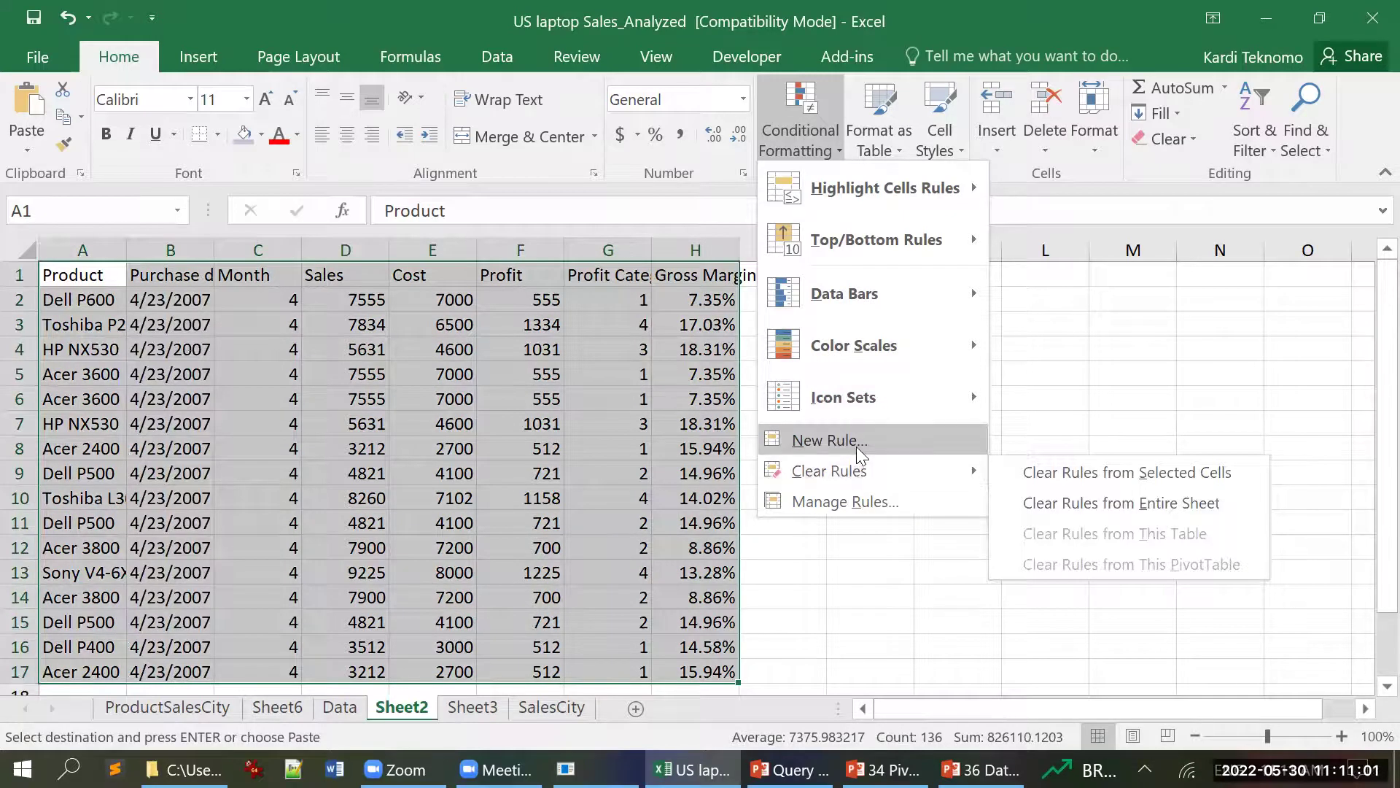
mouse_move(883, 300)
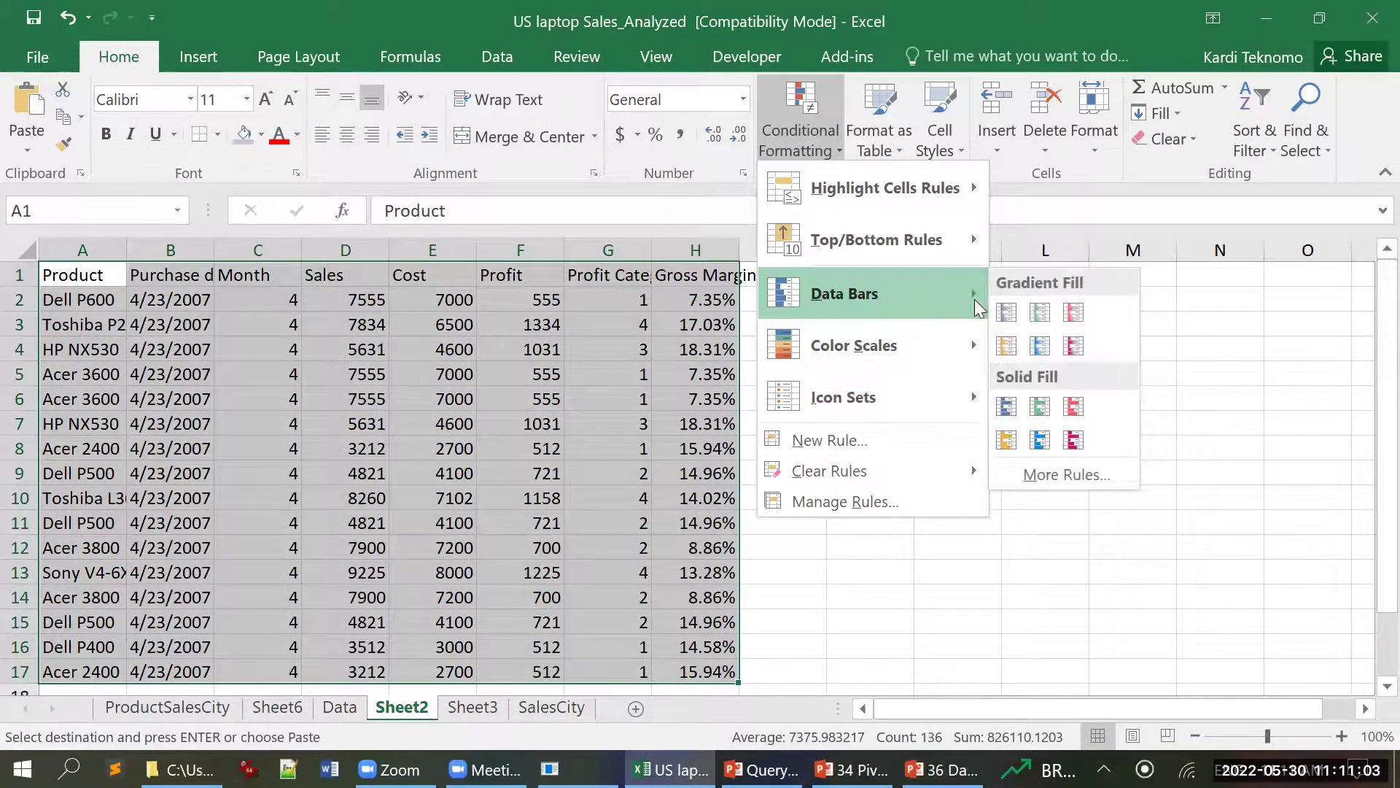
left_click(1050, 320)
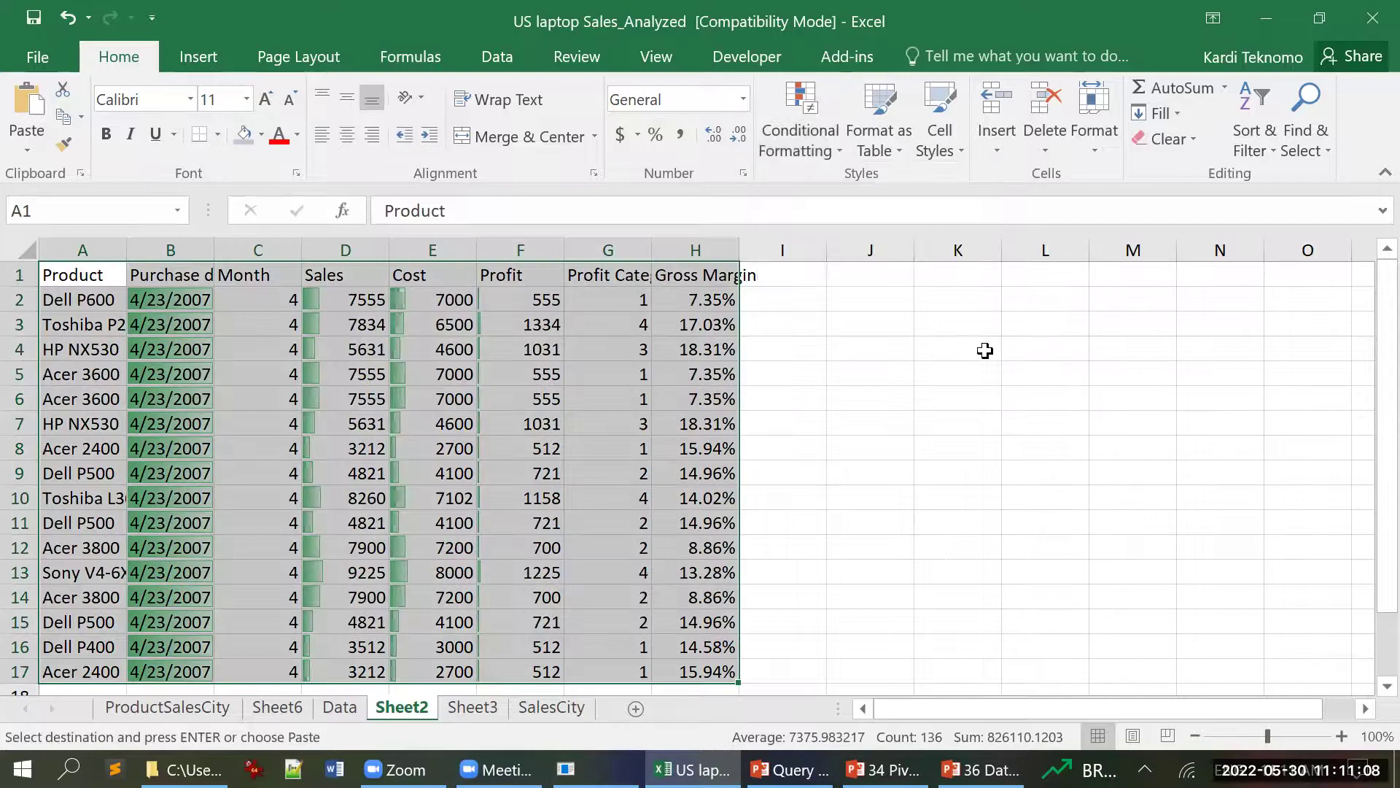
left_click(918, 417)
left_click(717, 302)
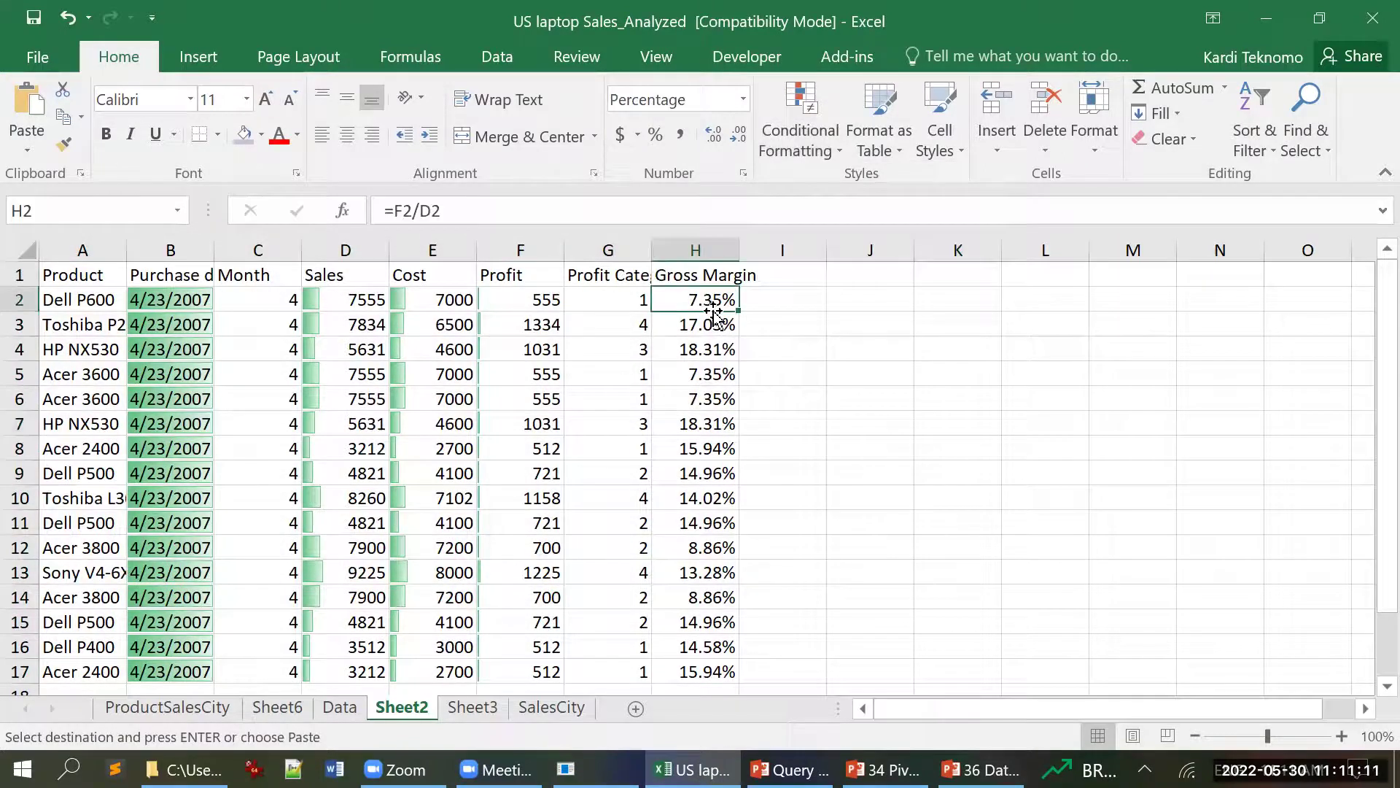
- Apply the red-yellow-green three-circle icon set as conditional formatting to the Profit Category values in G2:G17
left_click(503, 300)
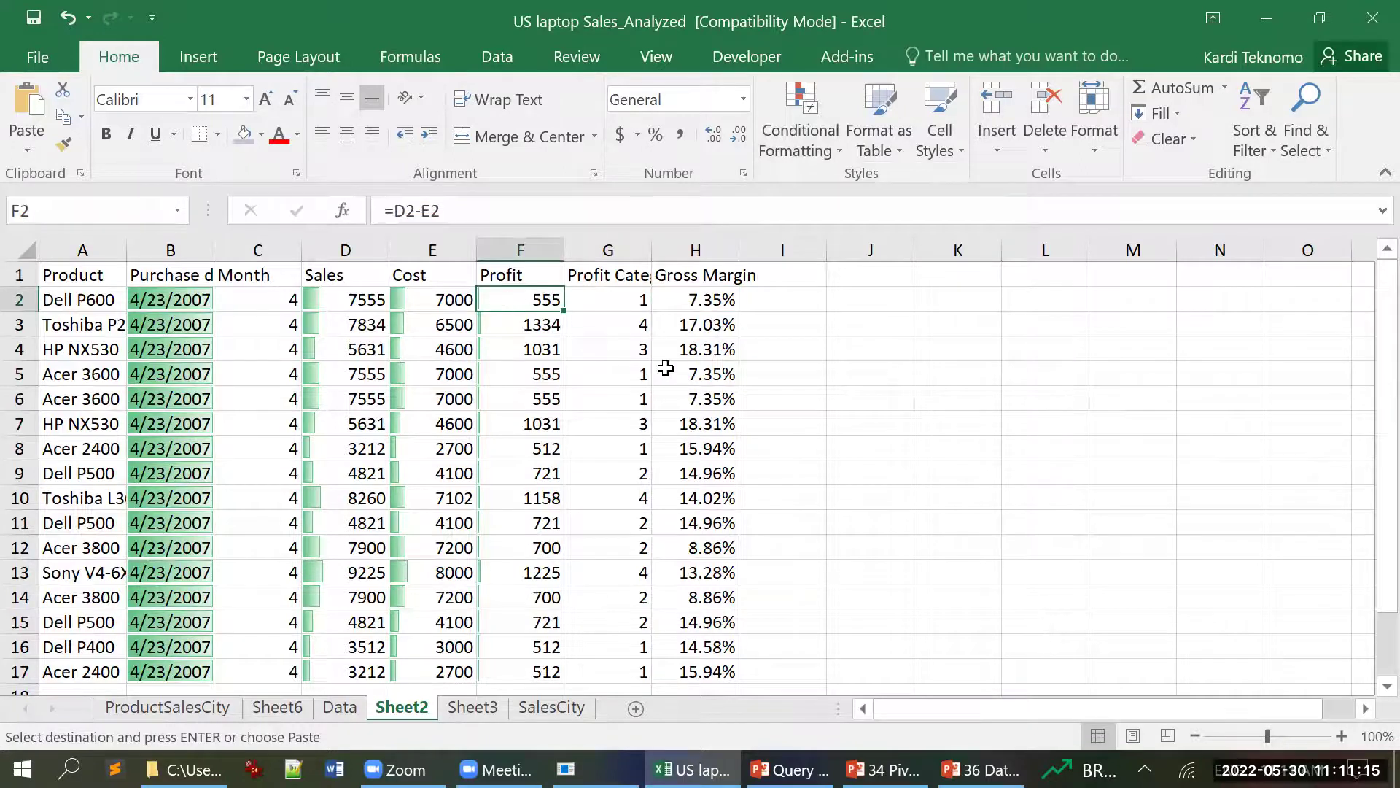
left_click(629, 302)
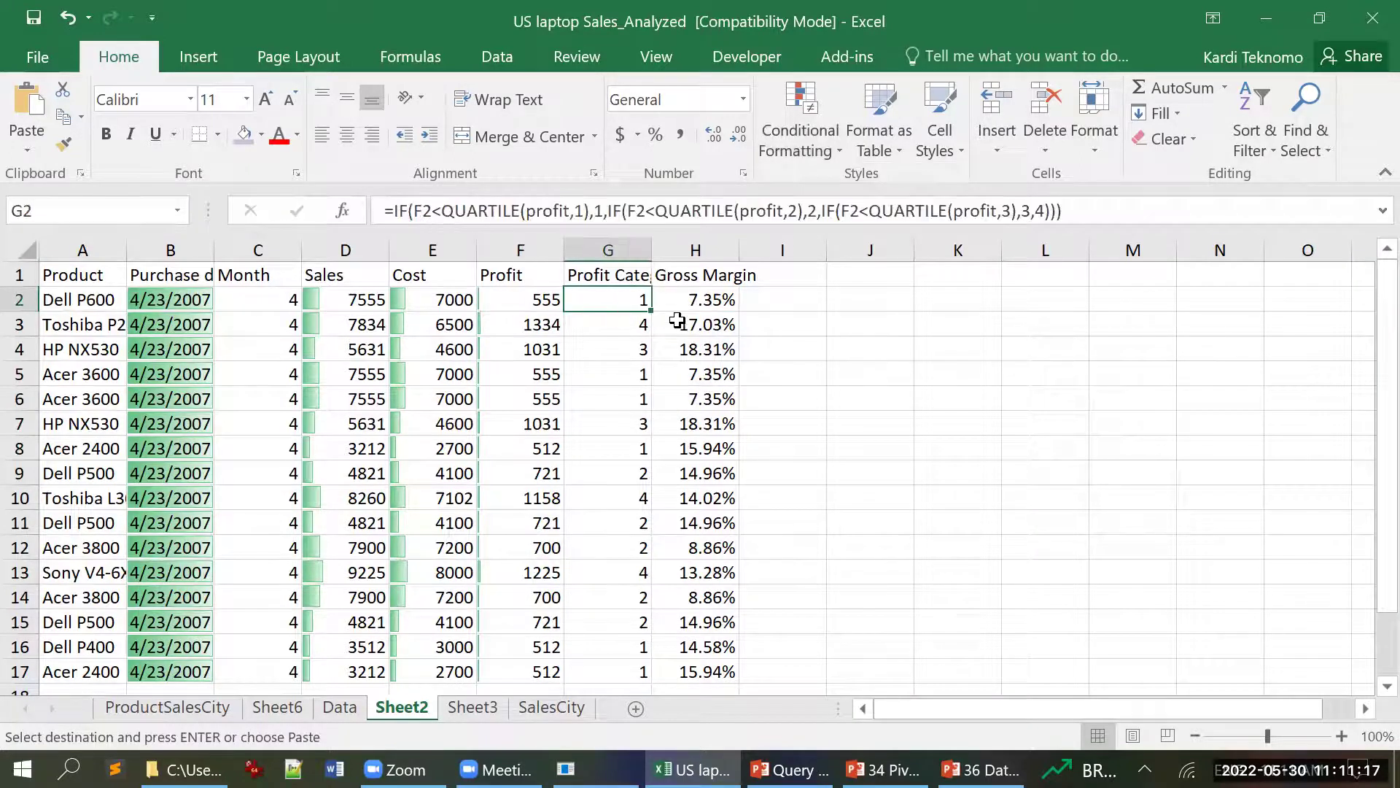
key("ctrl+shift+Down")
key("ctrl+v")
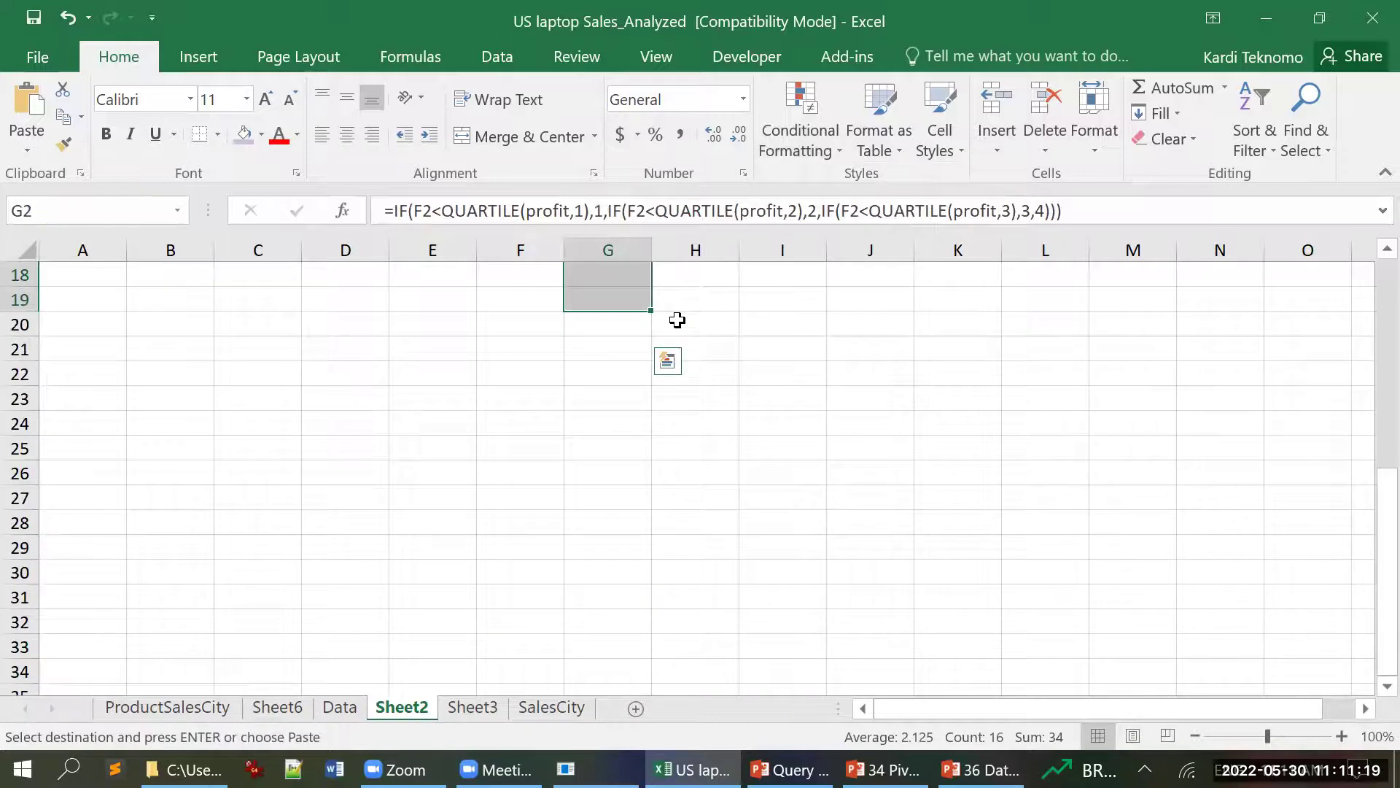
scroll(674, 313, "up", 2)
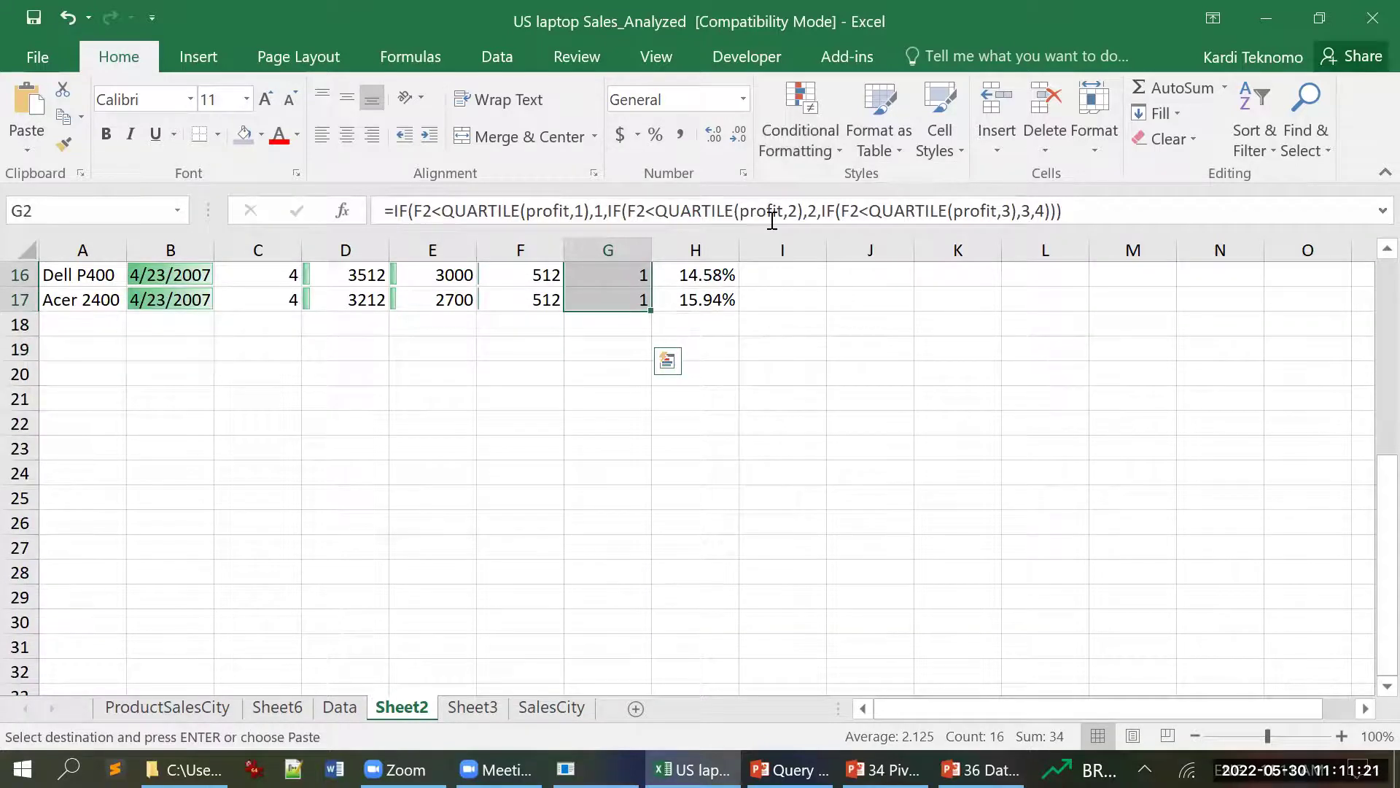
left_click(823, 152)
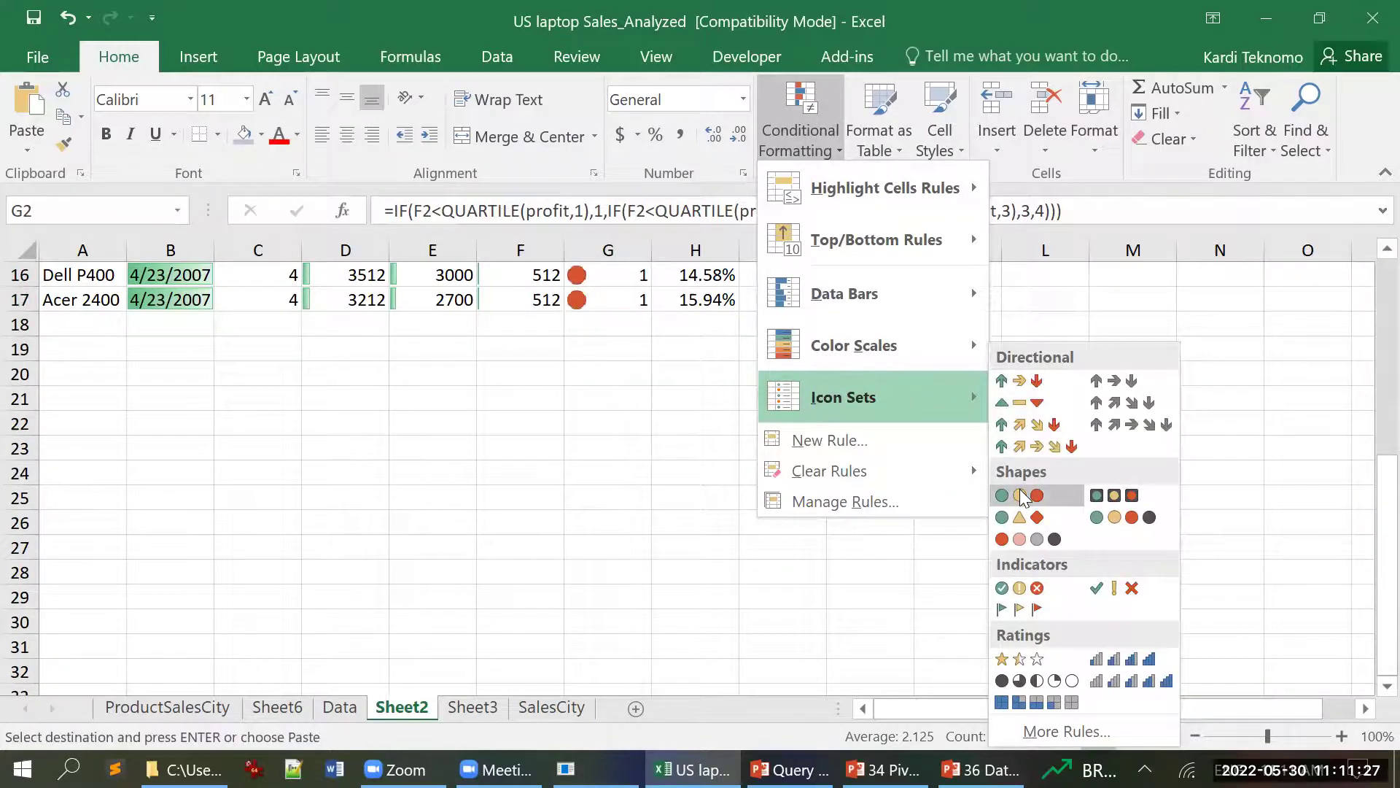
left_click(1023, 497)
scroll(698, 429, "up", 5)
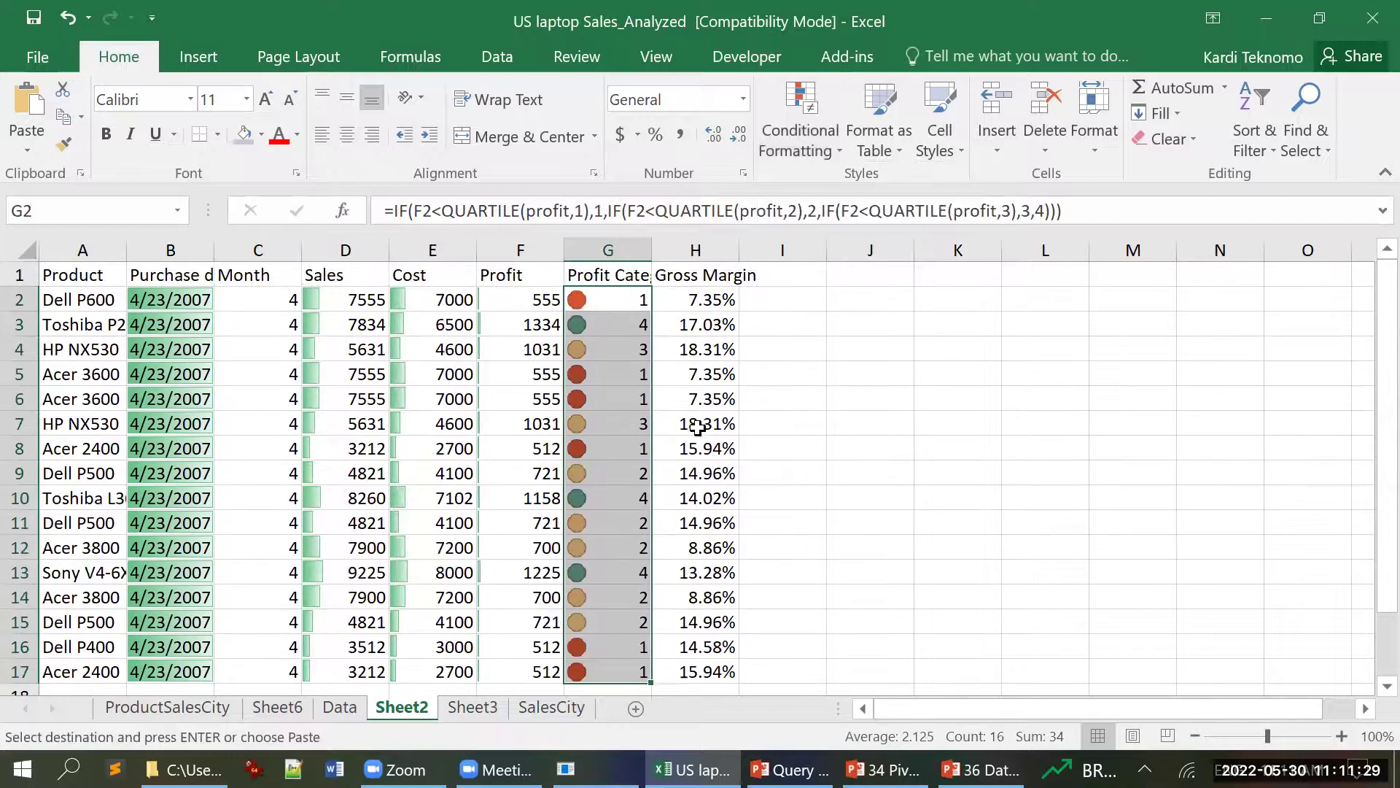
left_click(846, 400)
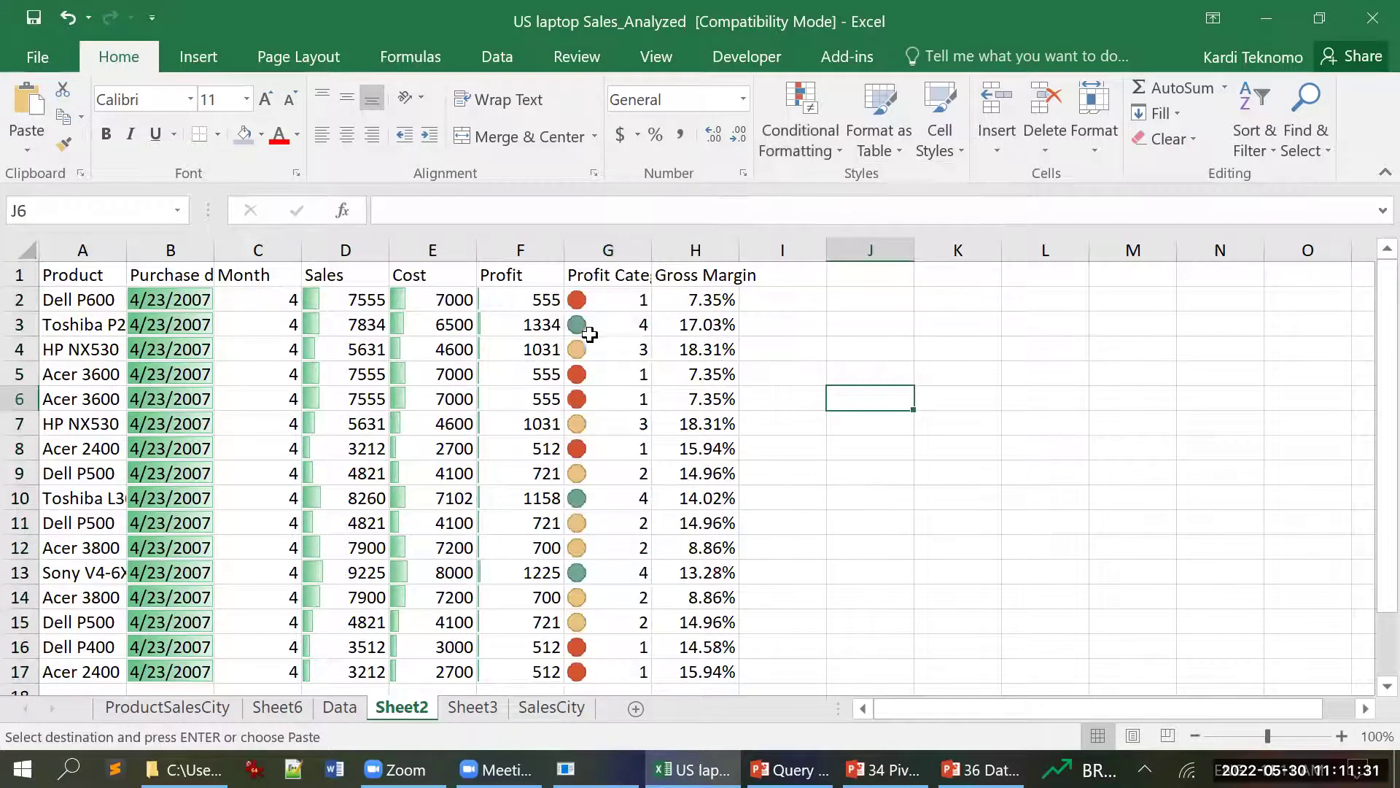
- Widen column G enough to fit its full Profit Category header
left_click(631, 325)
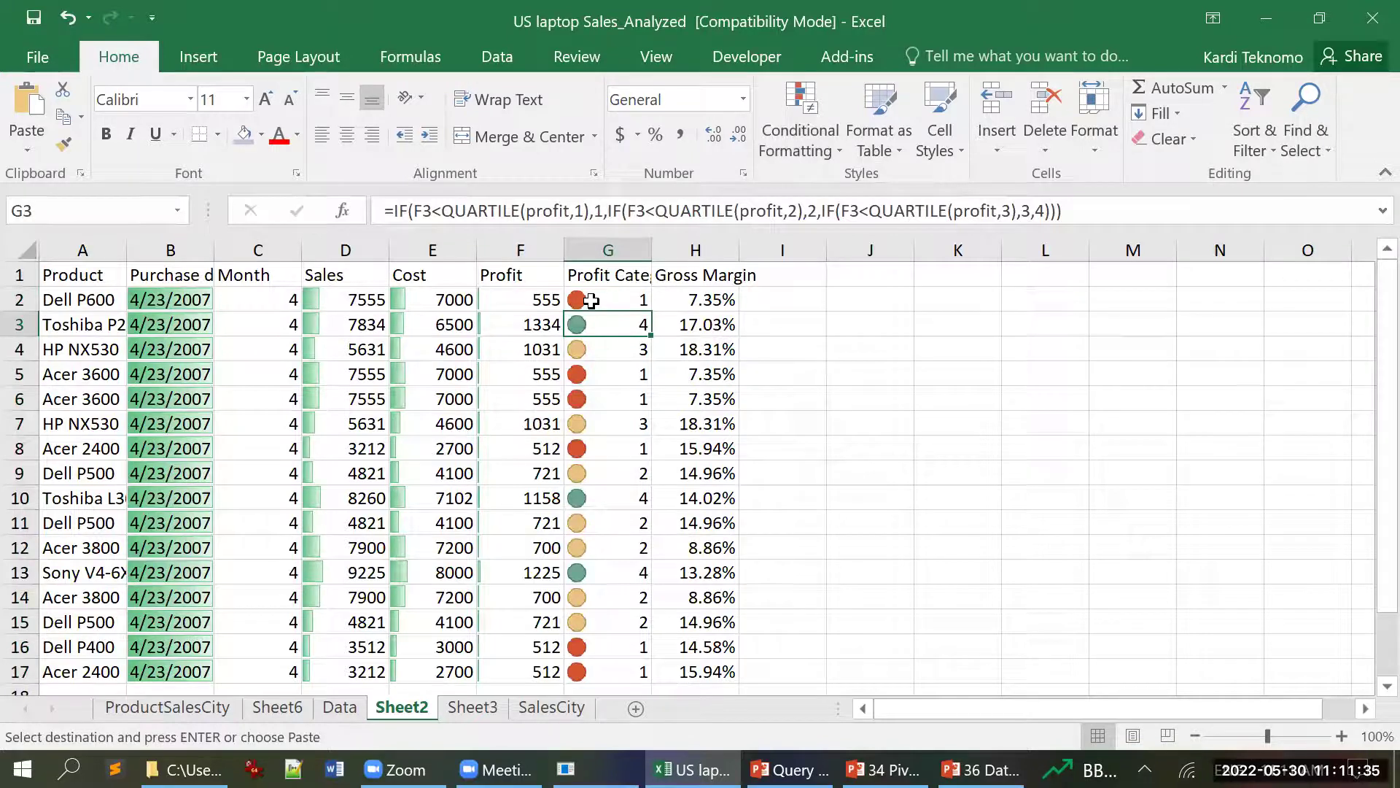
left_click(886, 379)
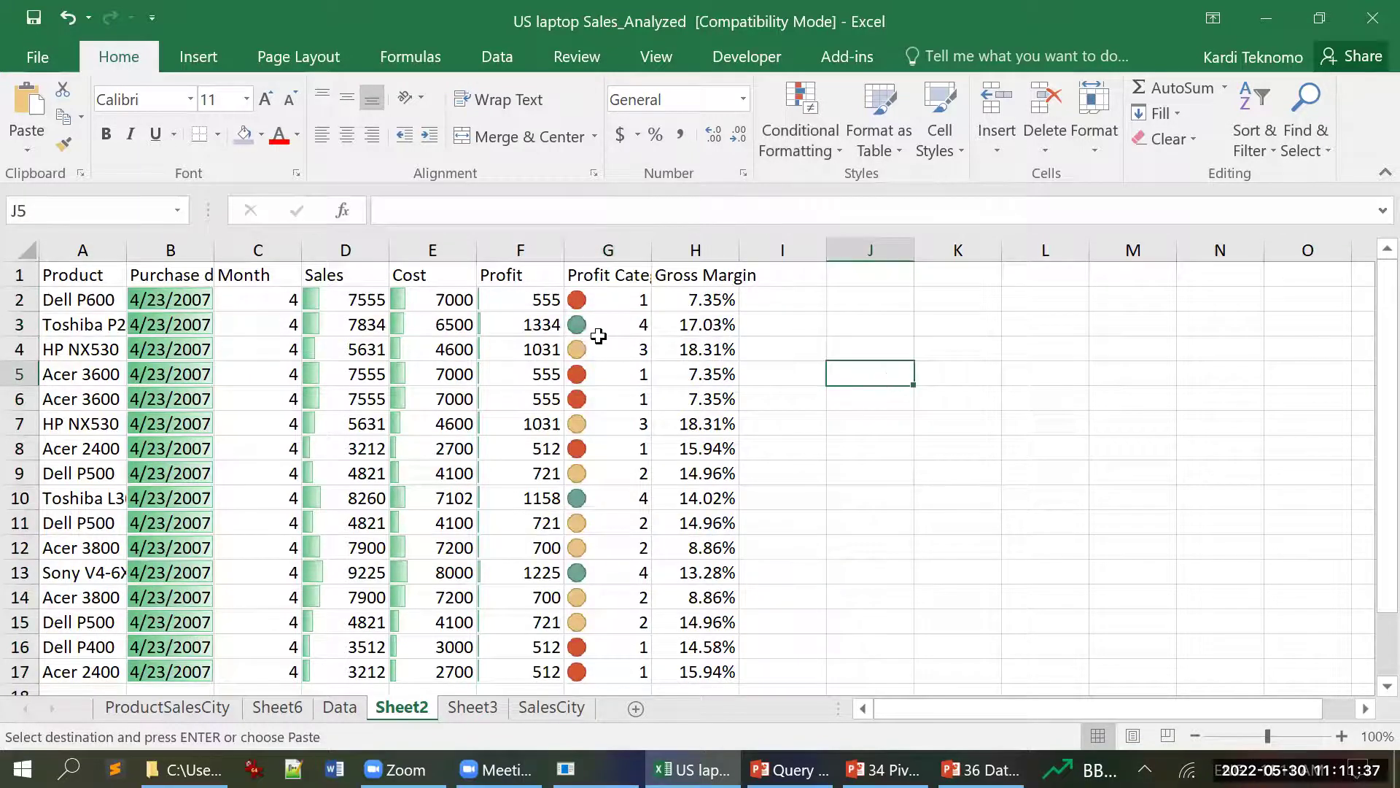
left_click(616, 299)
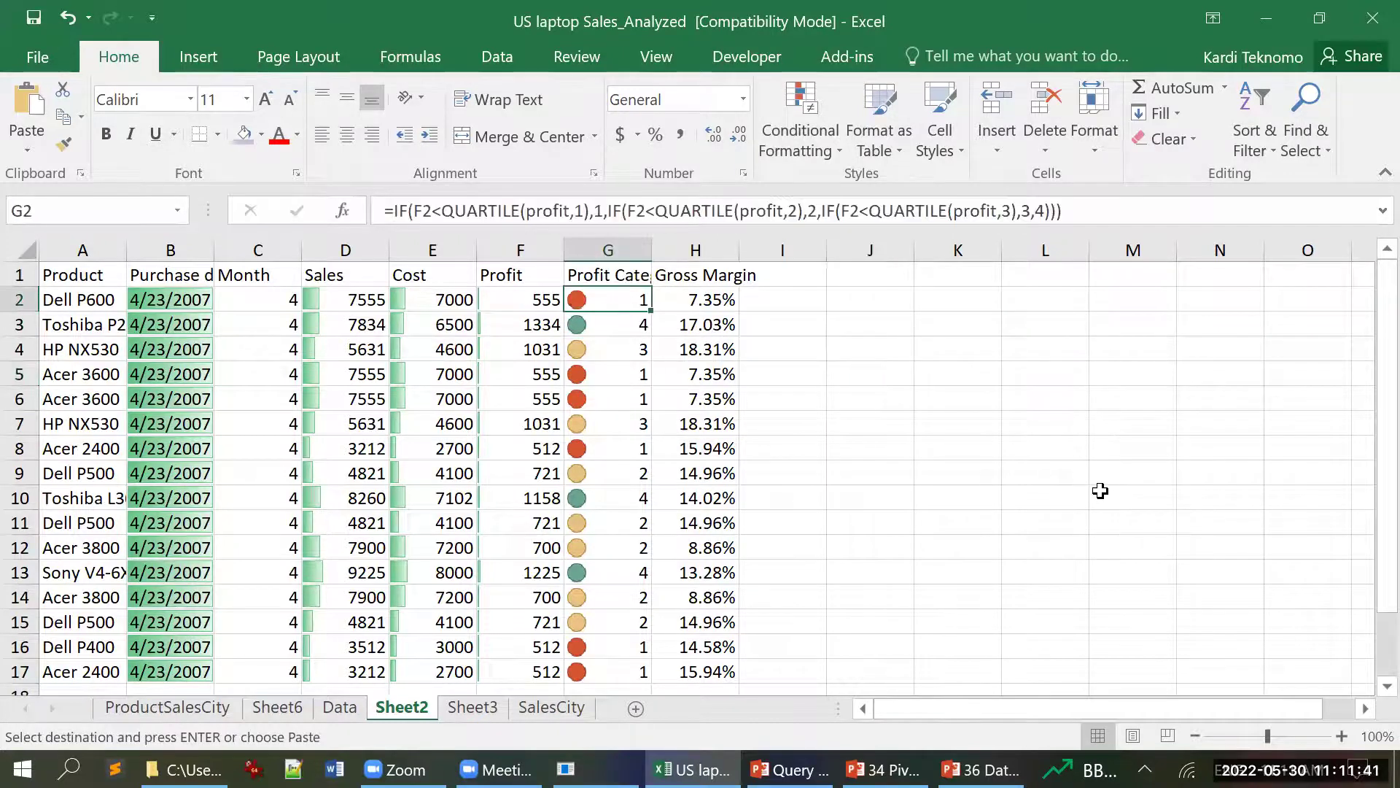
left_click_drag(651, 251, 697, 254)
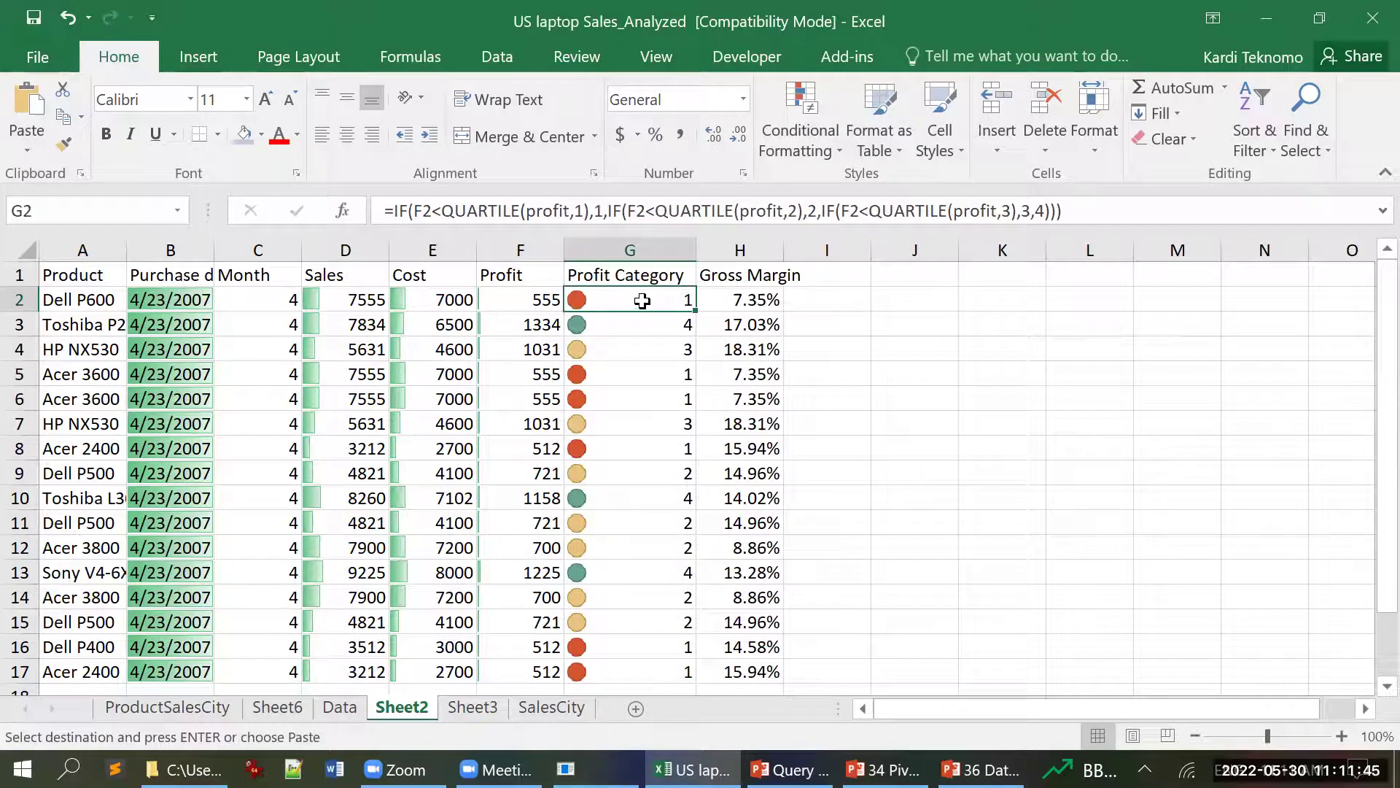
- Examine the Profit Category icons from G3 down to G13 and the product, sales and gross margin cells in row 2
key("Down")
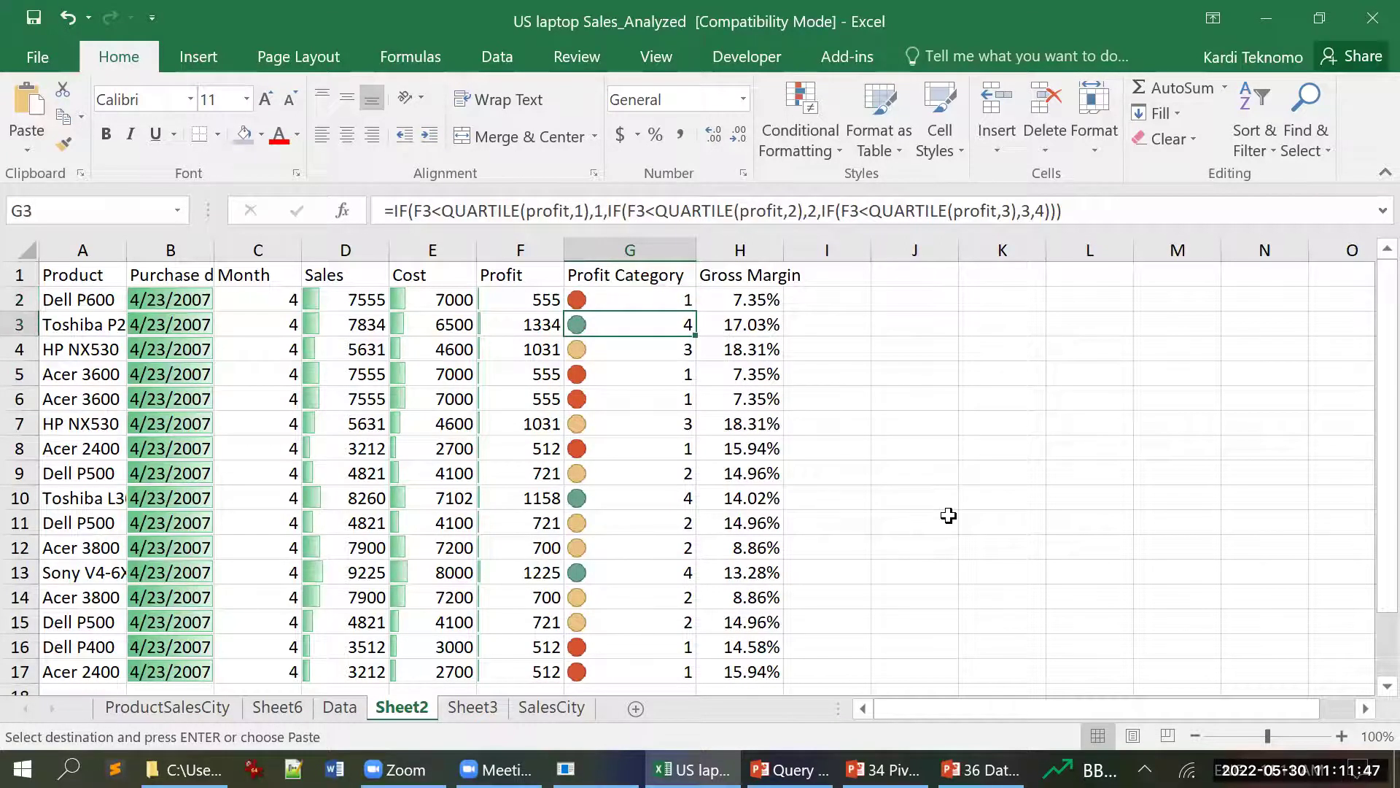
key("Down")
key("Down")
key("Down")
key("Down")
key("Down")
key("Down")
key("Down")
key("Down")
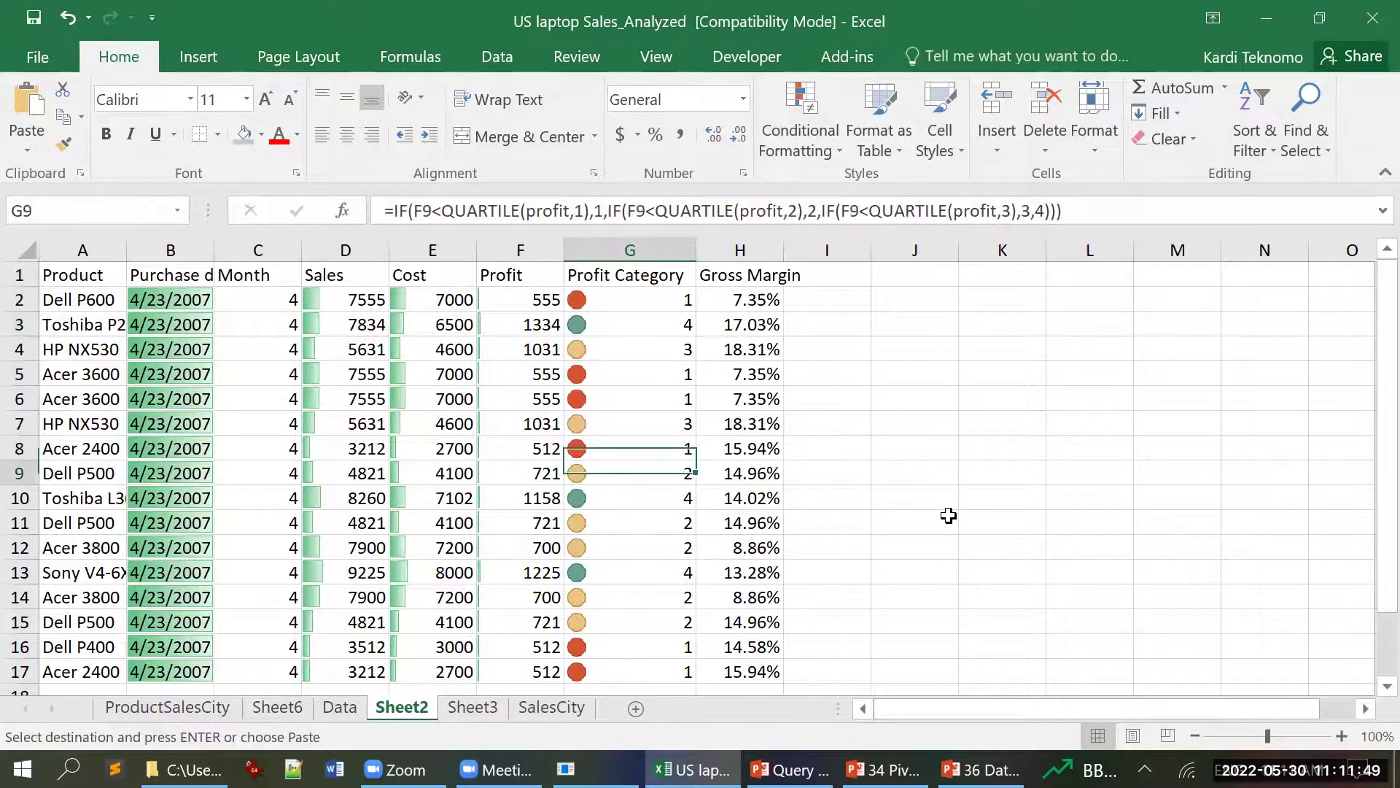
key("Down")
key("Down")
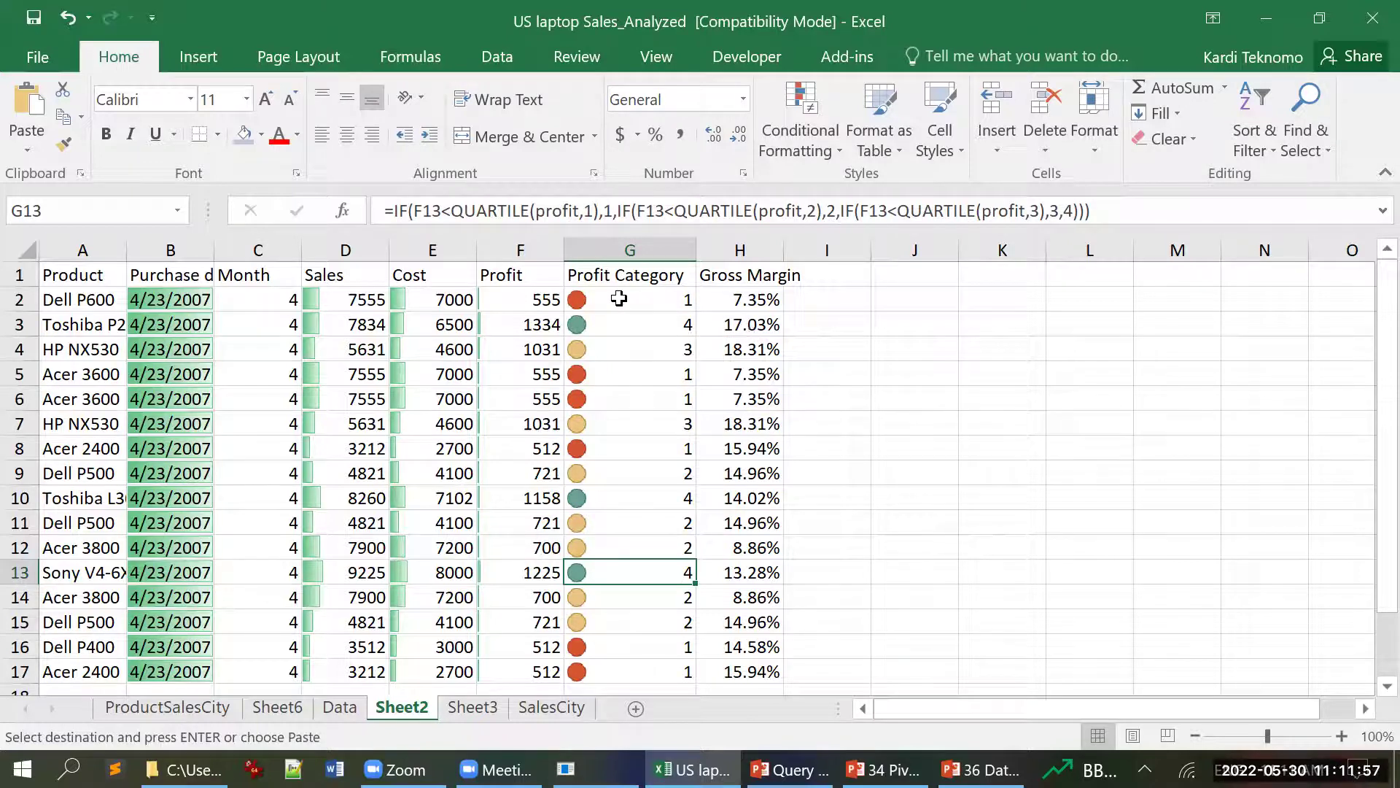
left_click(88, 300)
left_click(327, 292)
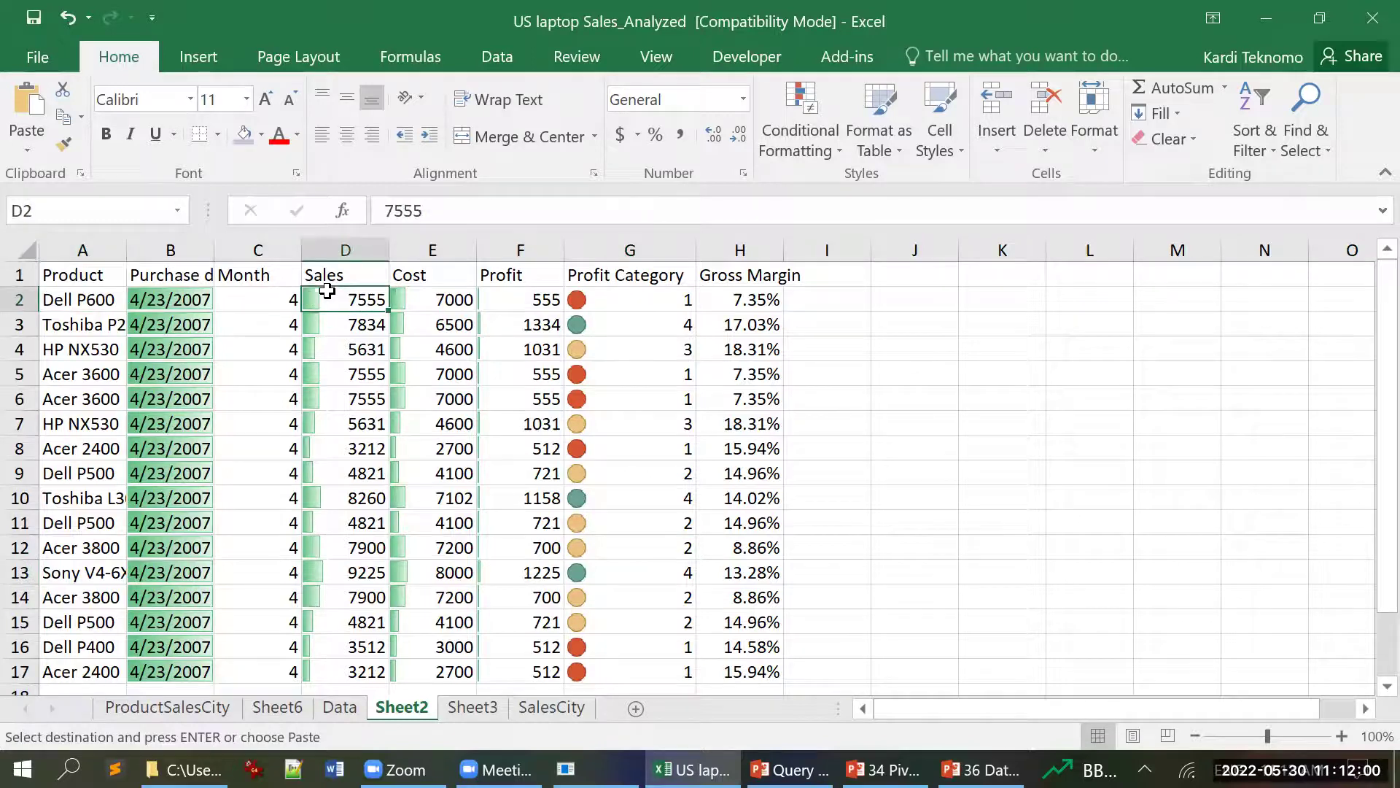
left_click(730, 305)
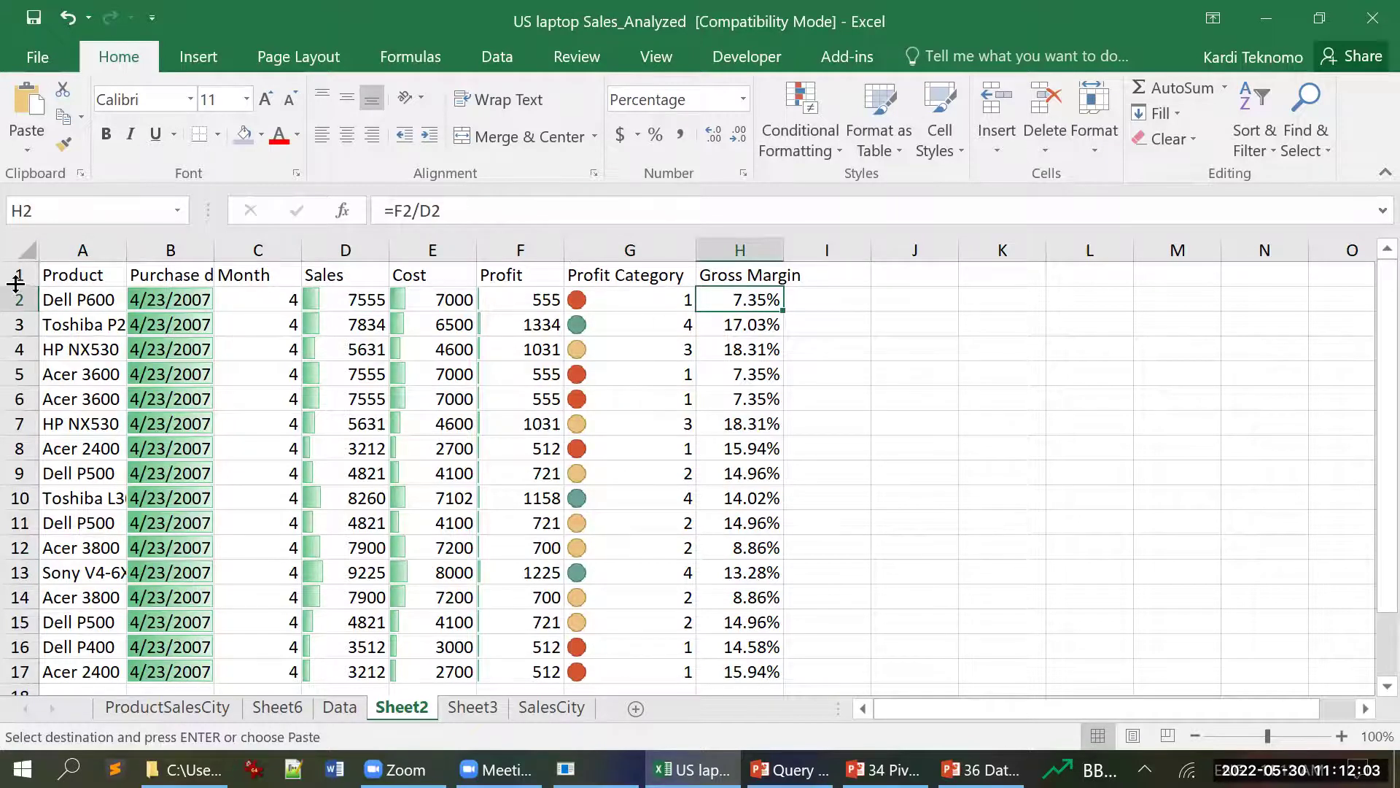
- Insert a Clustered Column - Line combo chart from the data in A1:H17
left_click_drag(59, 277, 729, 671)
left_click(202, 52)
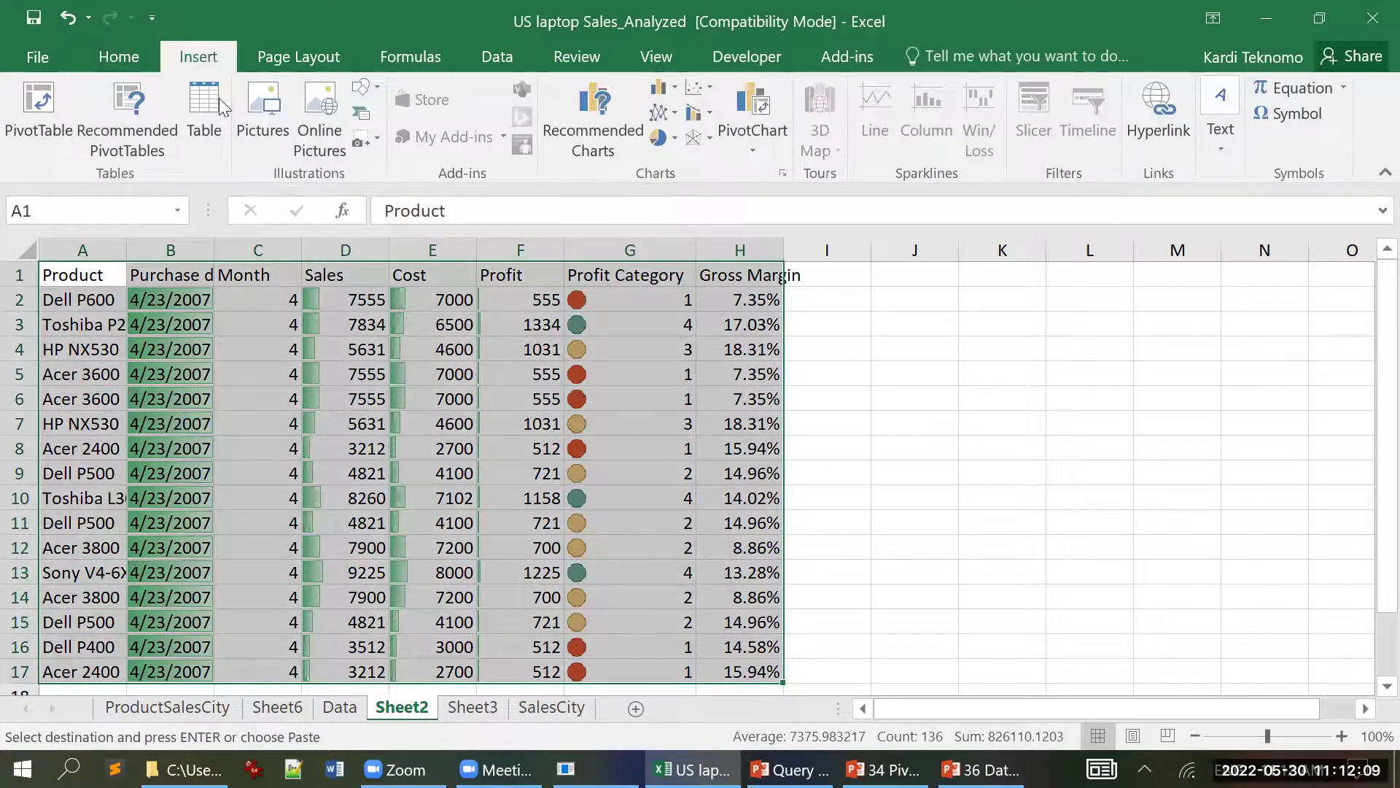
left_click(689, 118)
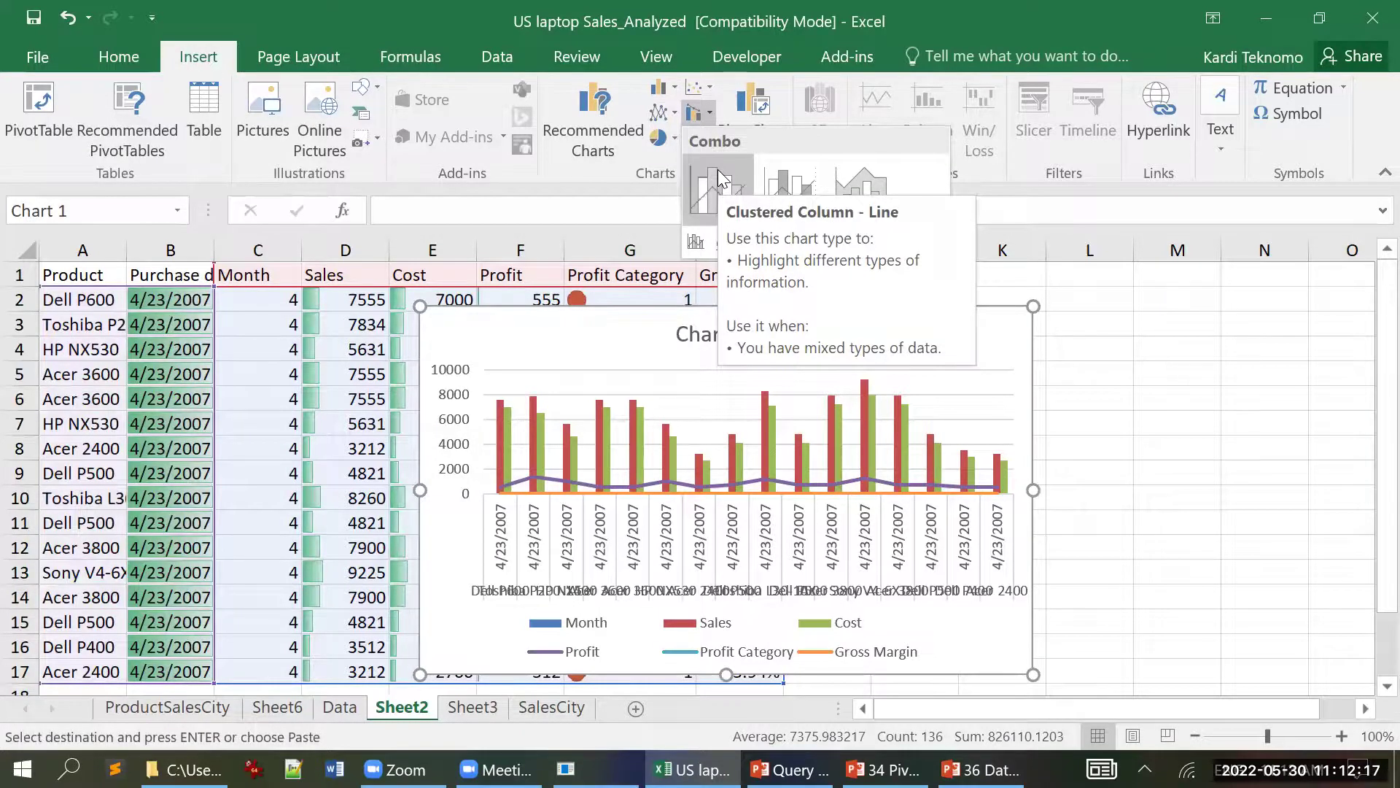
left_click(719, 175)
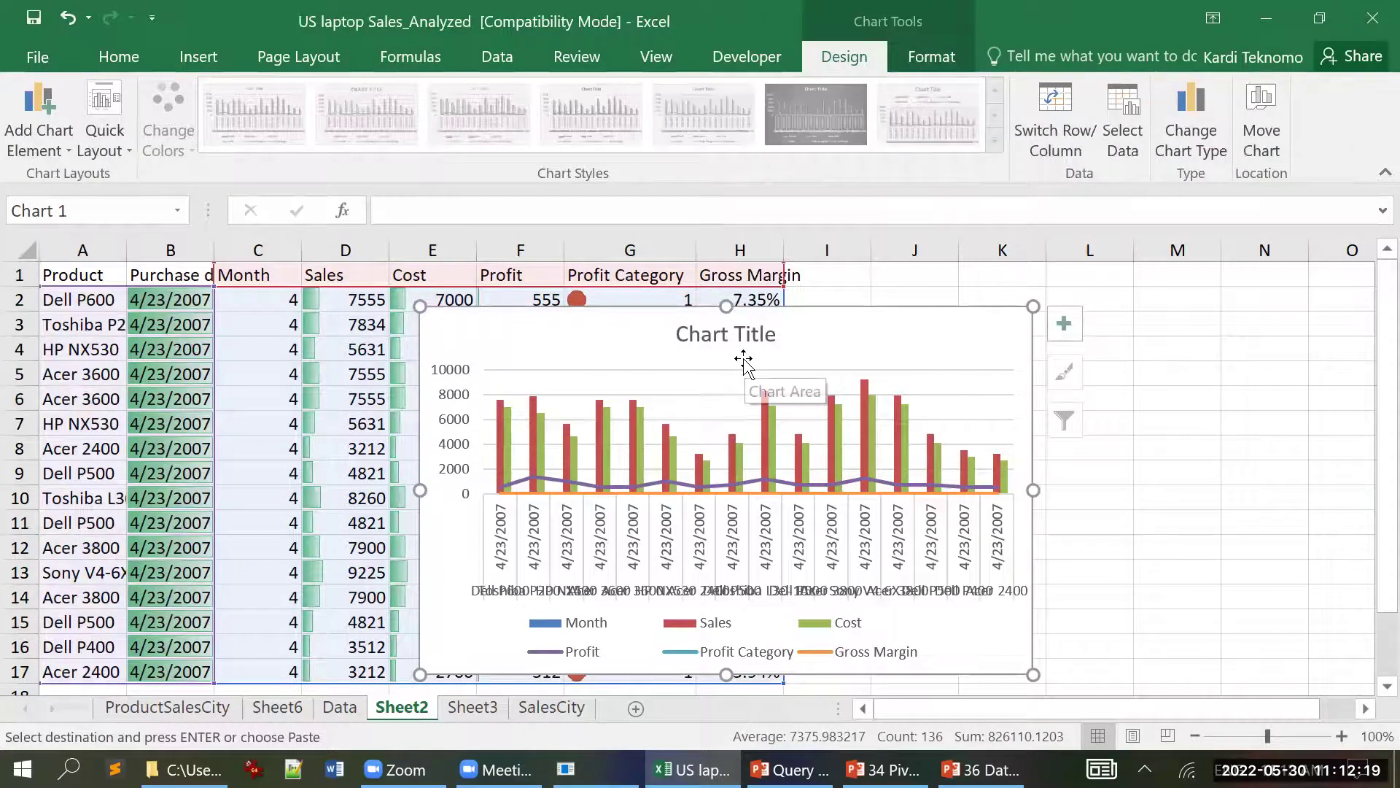
- Set the combo chart's title to "Product Sales Margin"
left_click(759, 329)
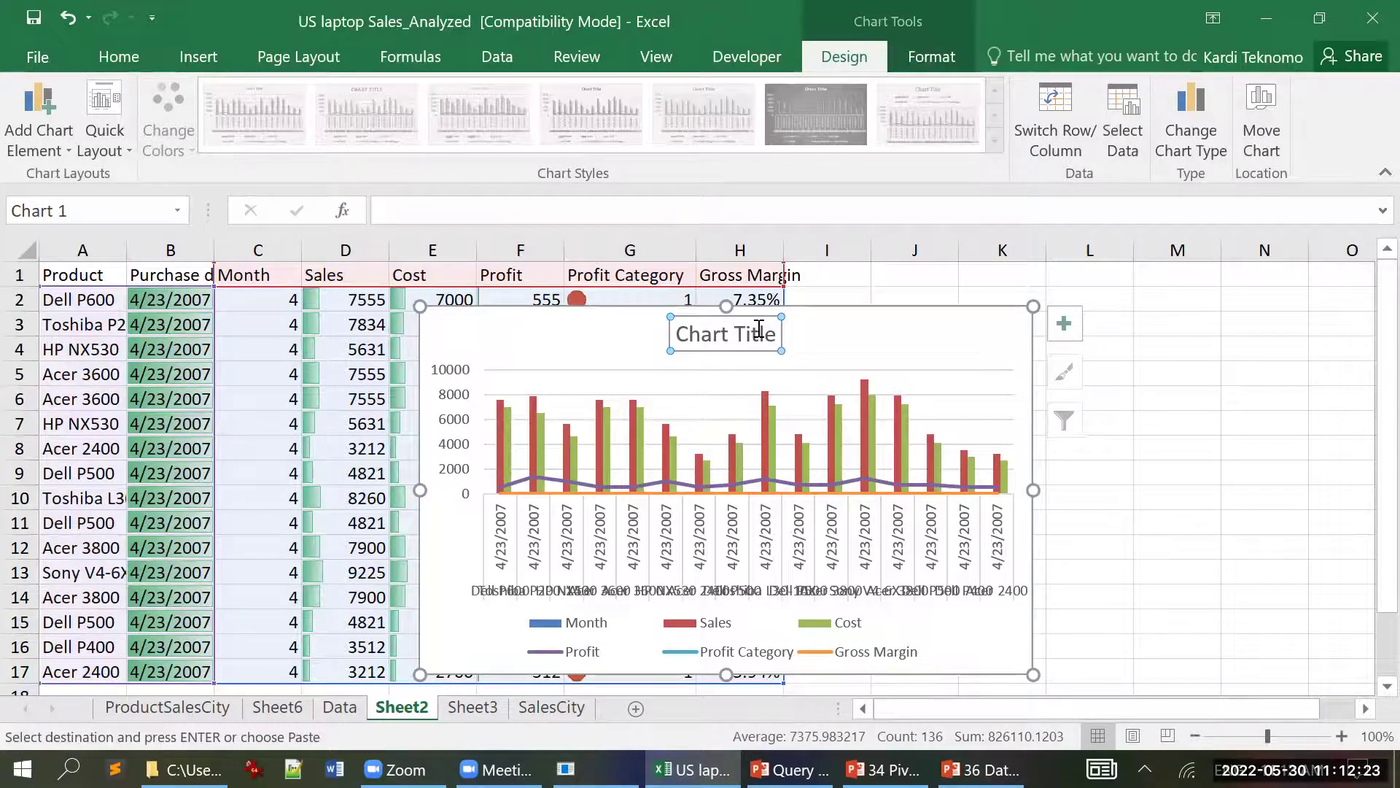
type("Product Sales")
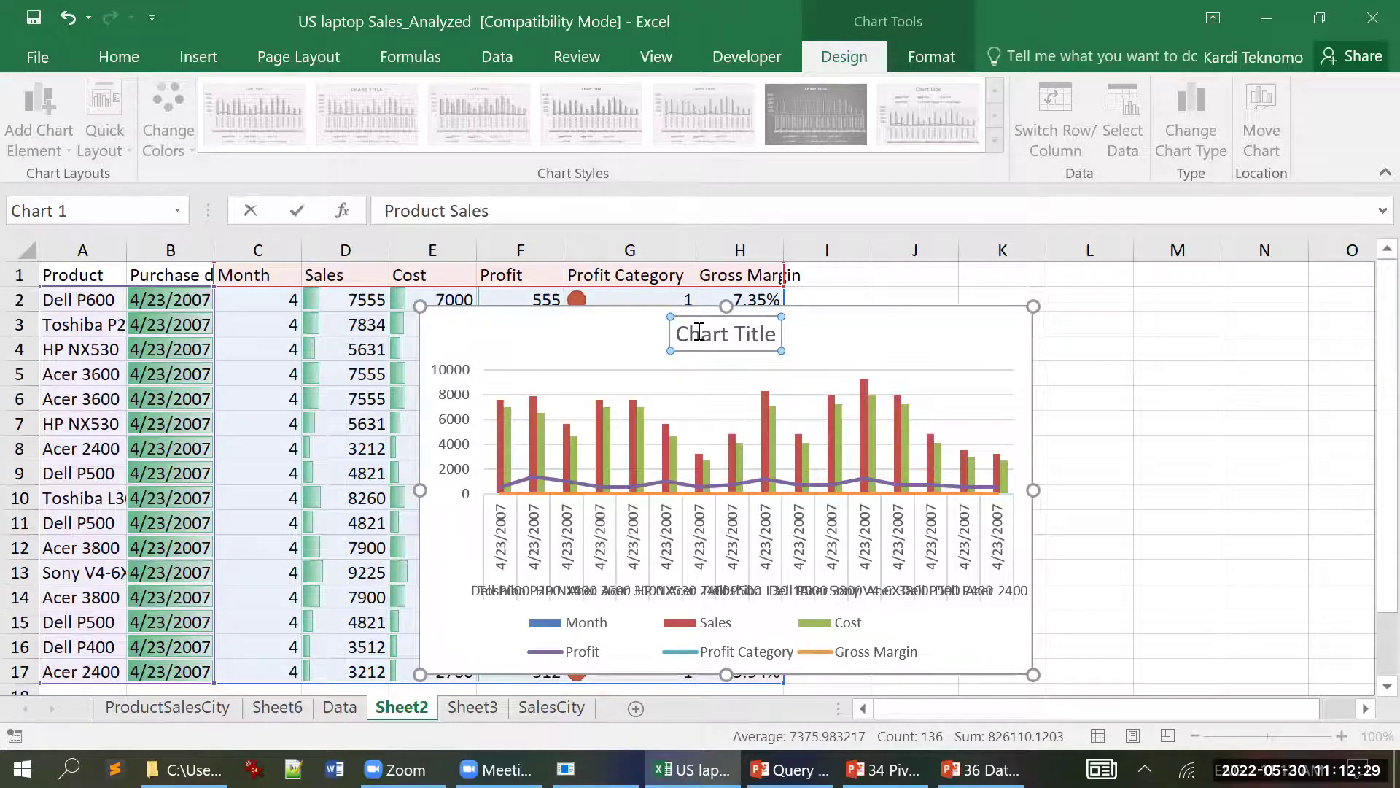
type("Margin")
key("Return")
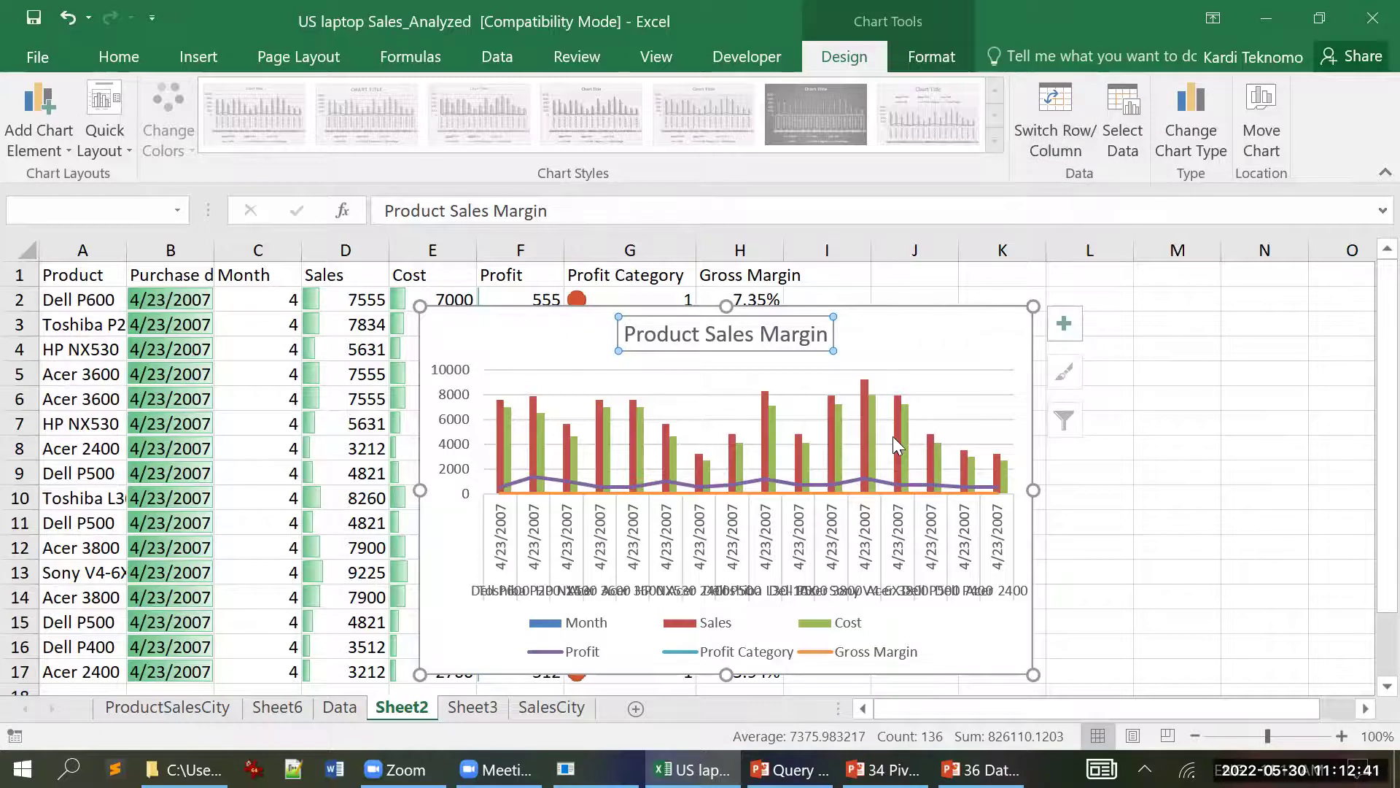
- Delete the Cost series from the combo chart and enlarge the chart slightly
left_click(871, 422)
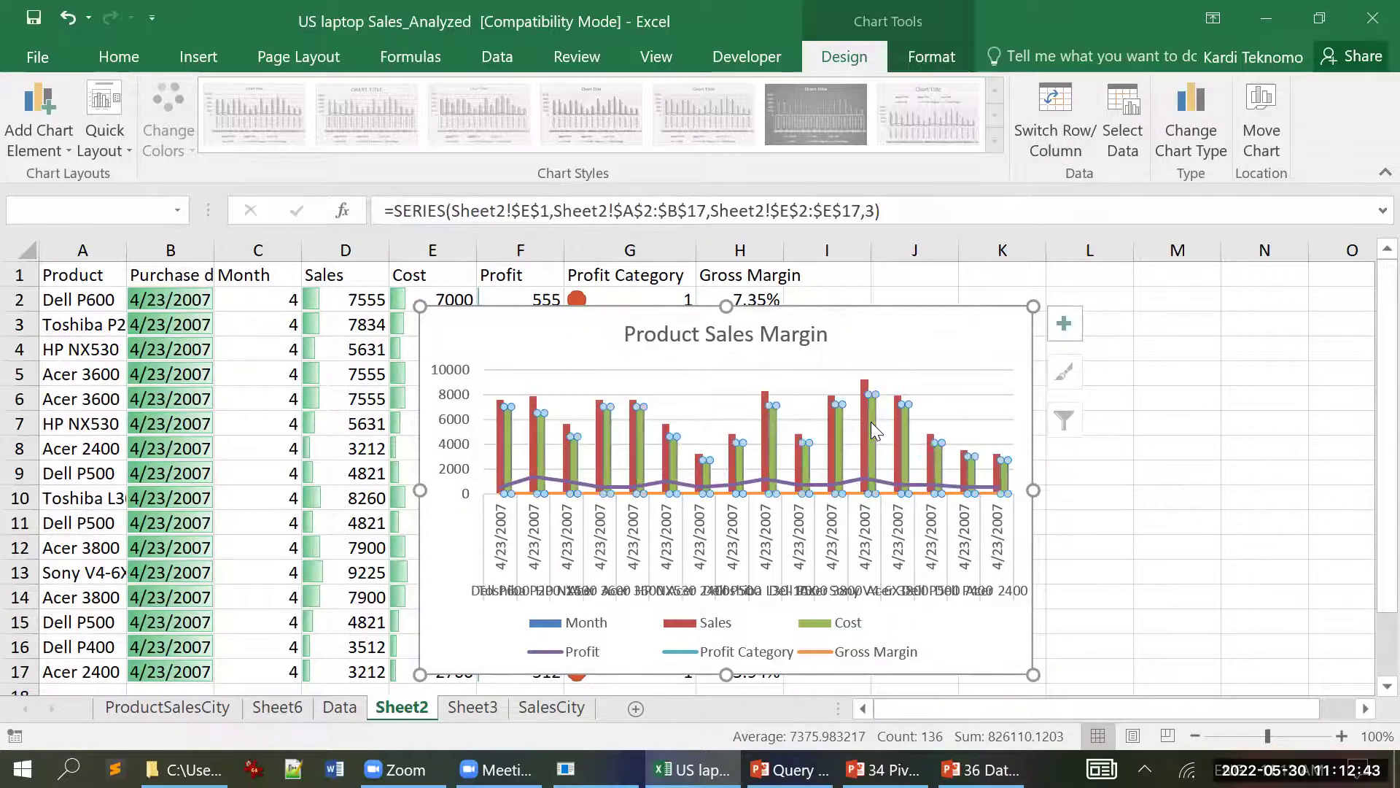
key("Delete")
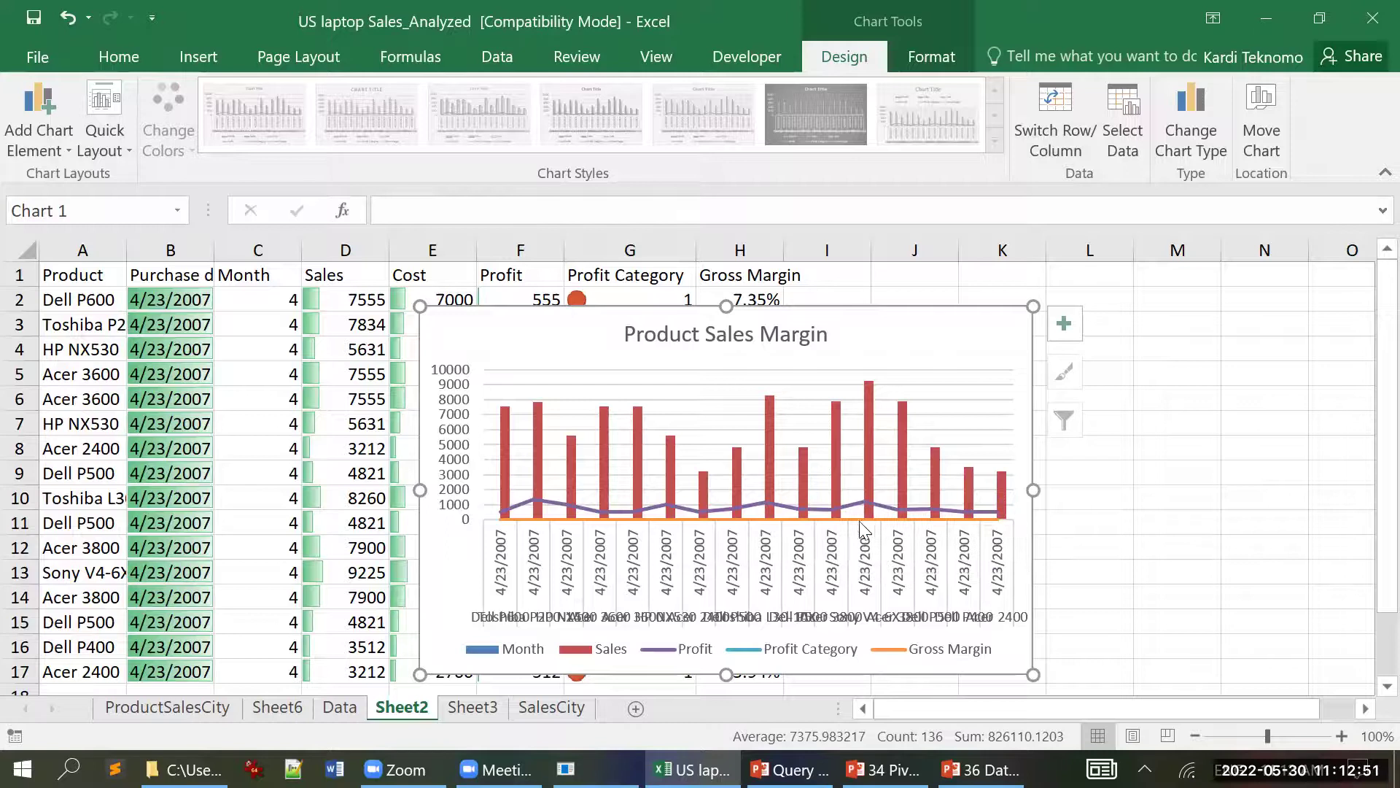
mouse_move(836, 452)
left_click_drag(1033, 307, 1071, 278)
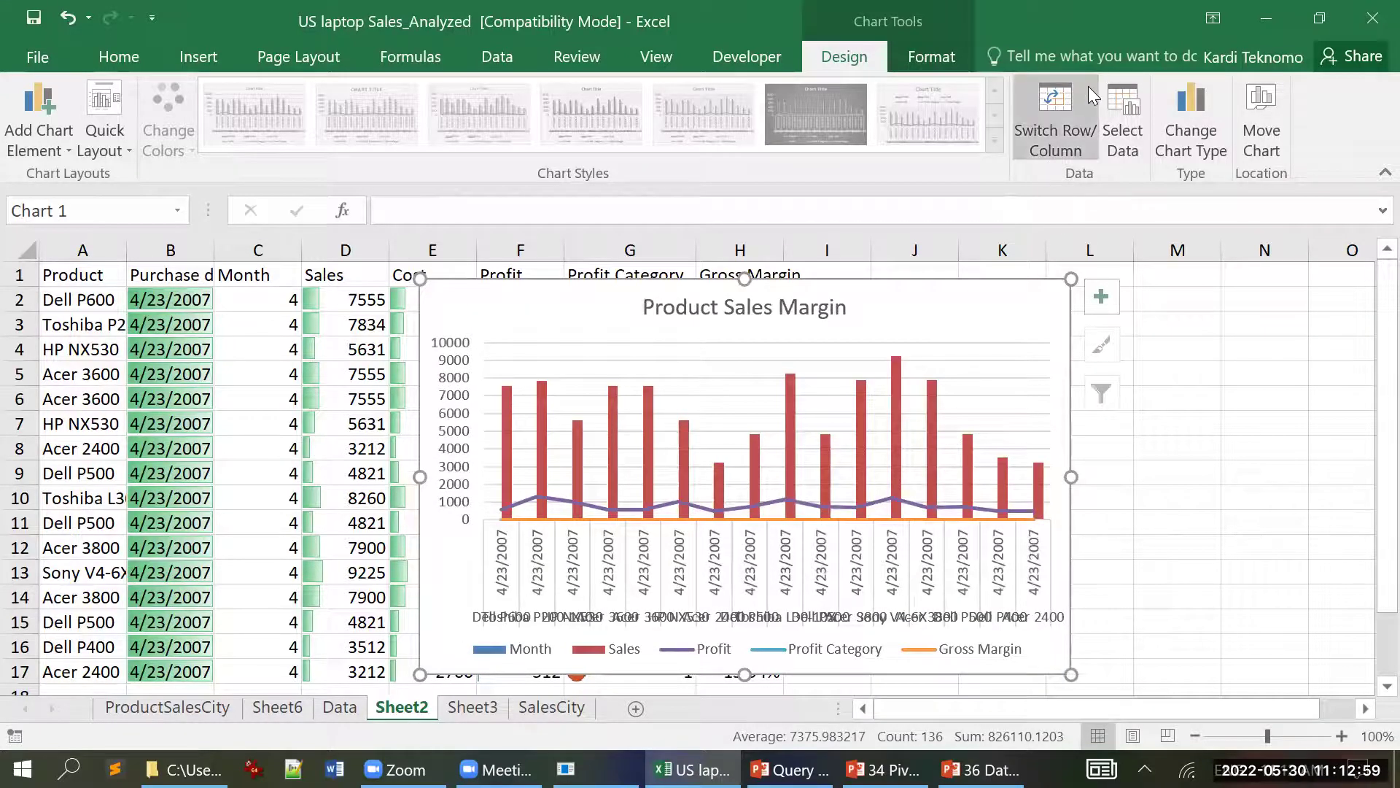
- Remove the Month, Profit and Profit Category series from the chart's data source
left_click(1110, 106)
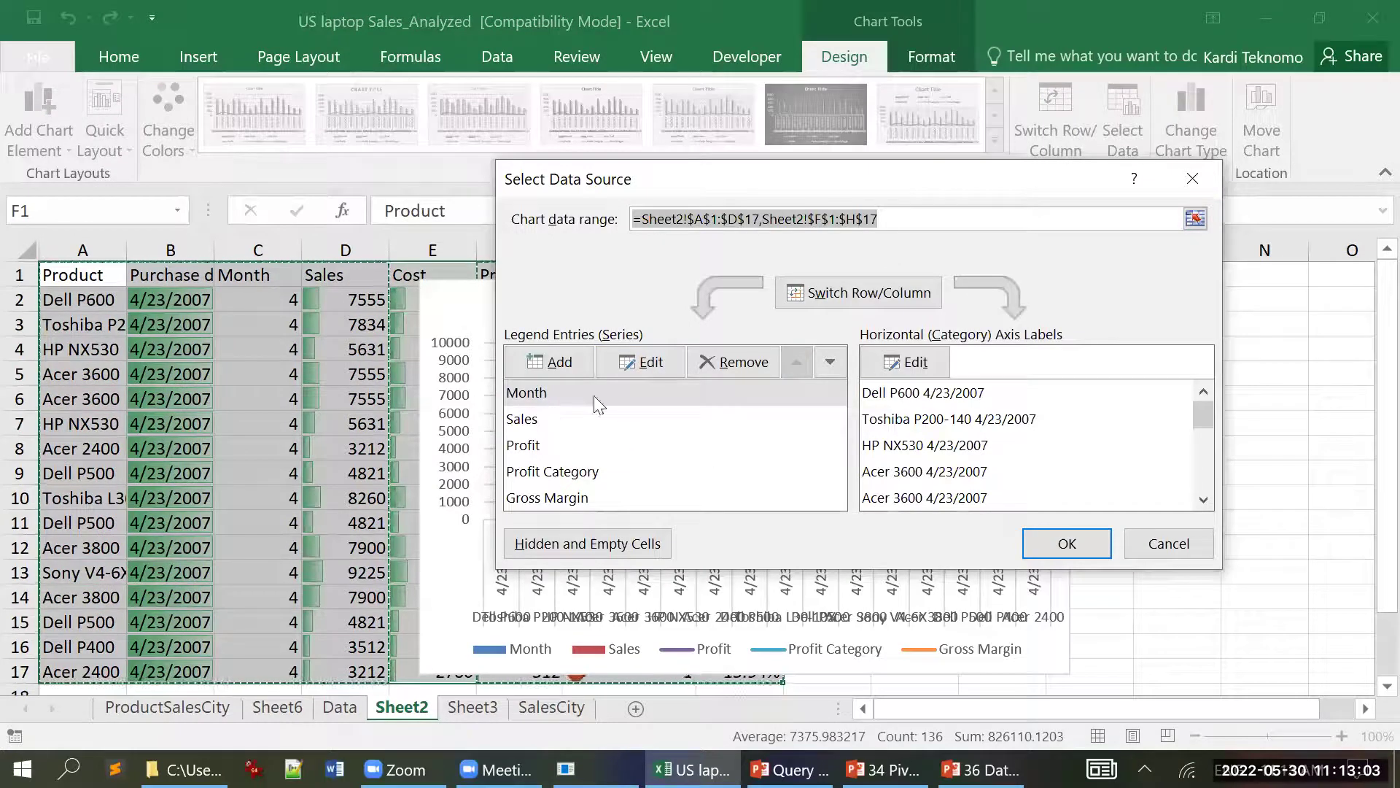
left_click(733, 362)
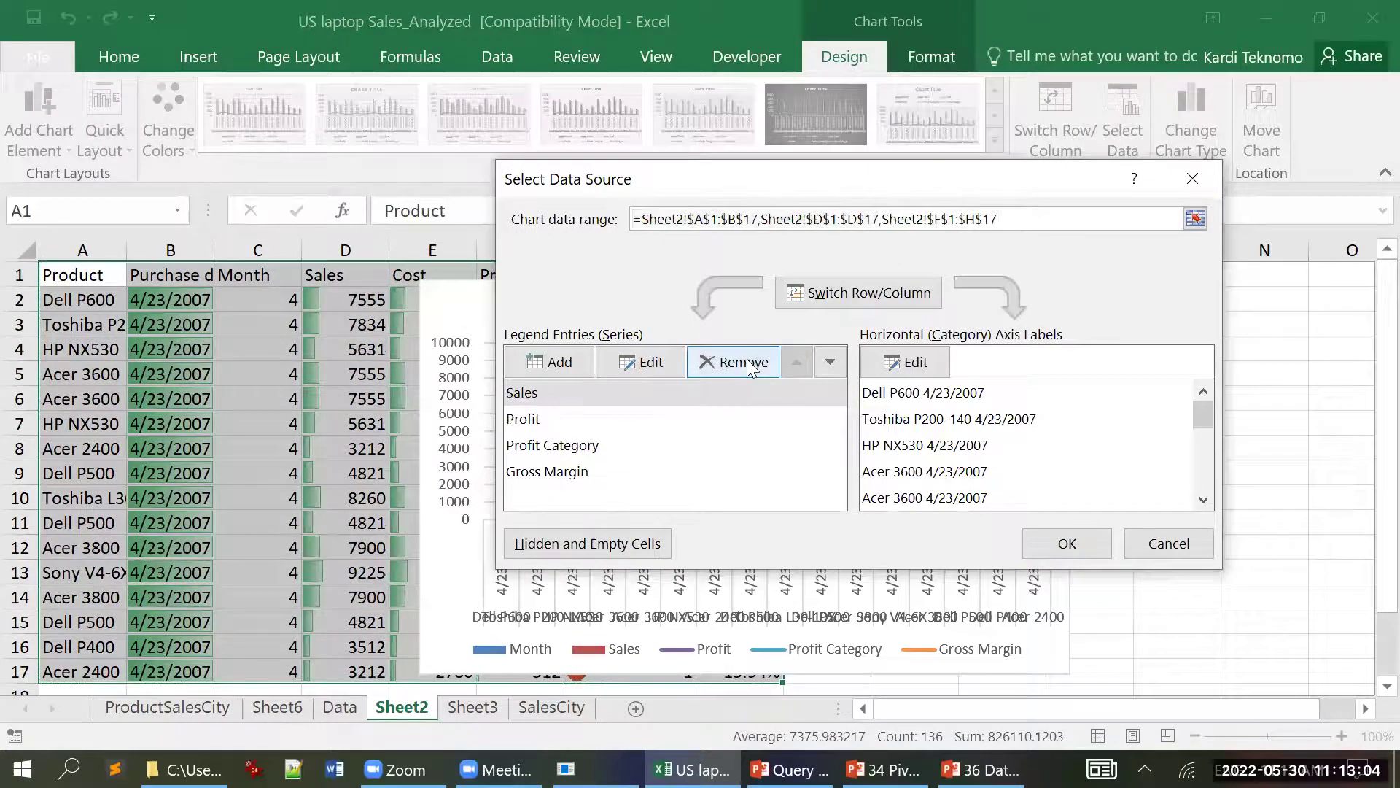
left_click(581, 422)
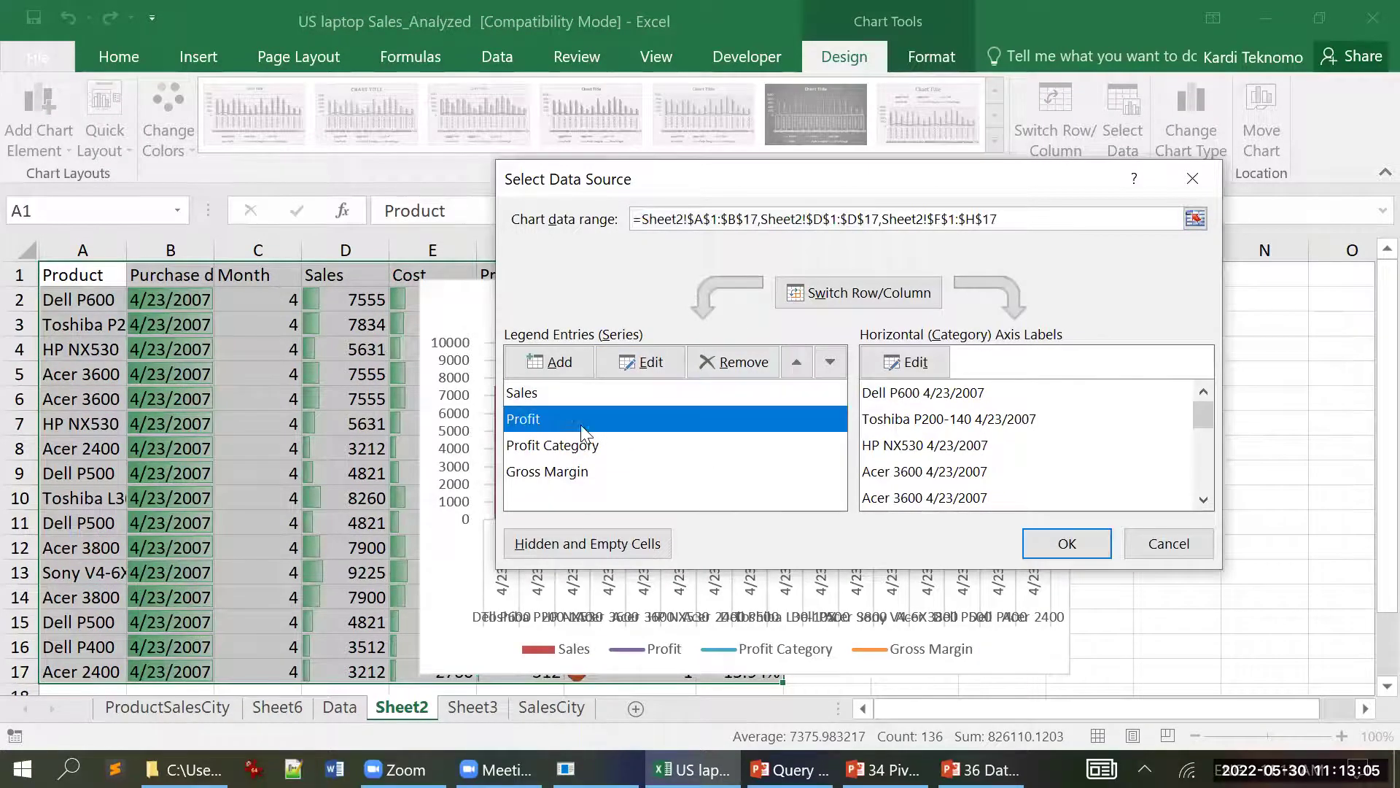
left_click(744, 364)
left_click(639, 429)
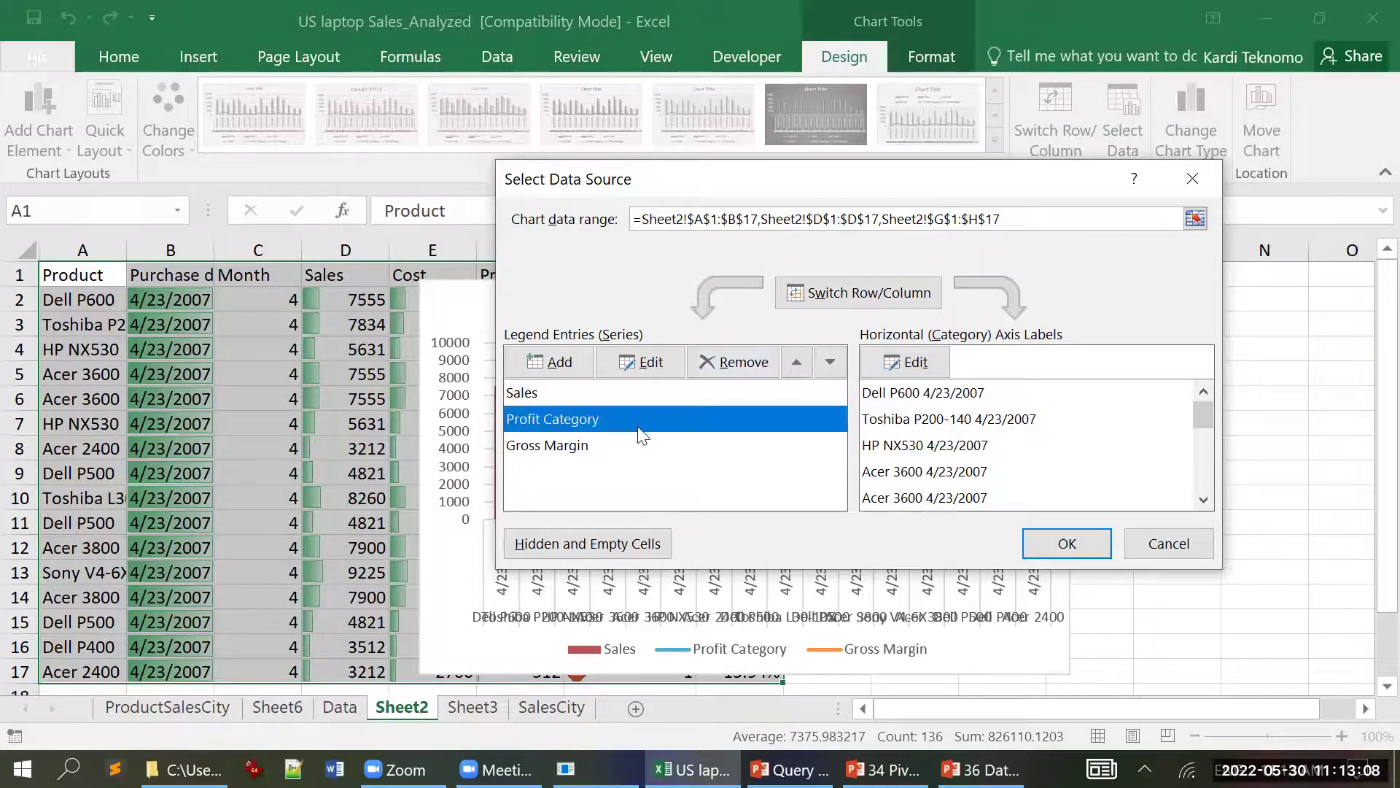
left_click(736, 362)
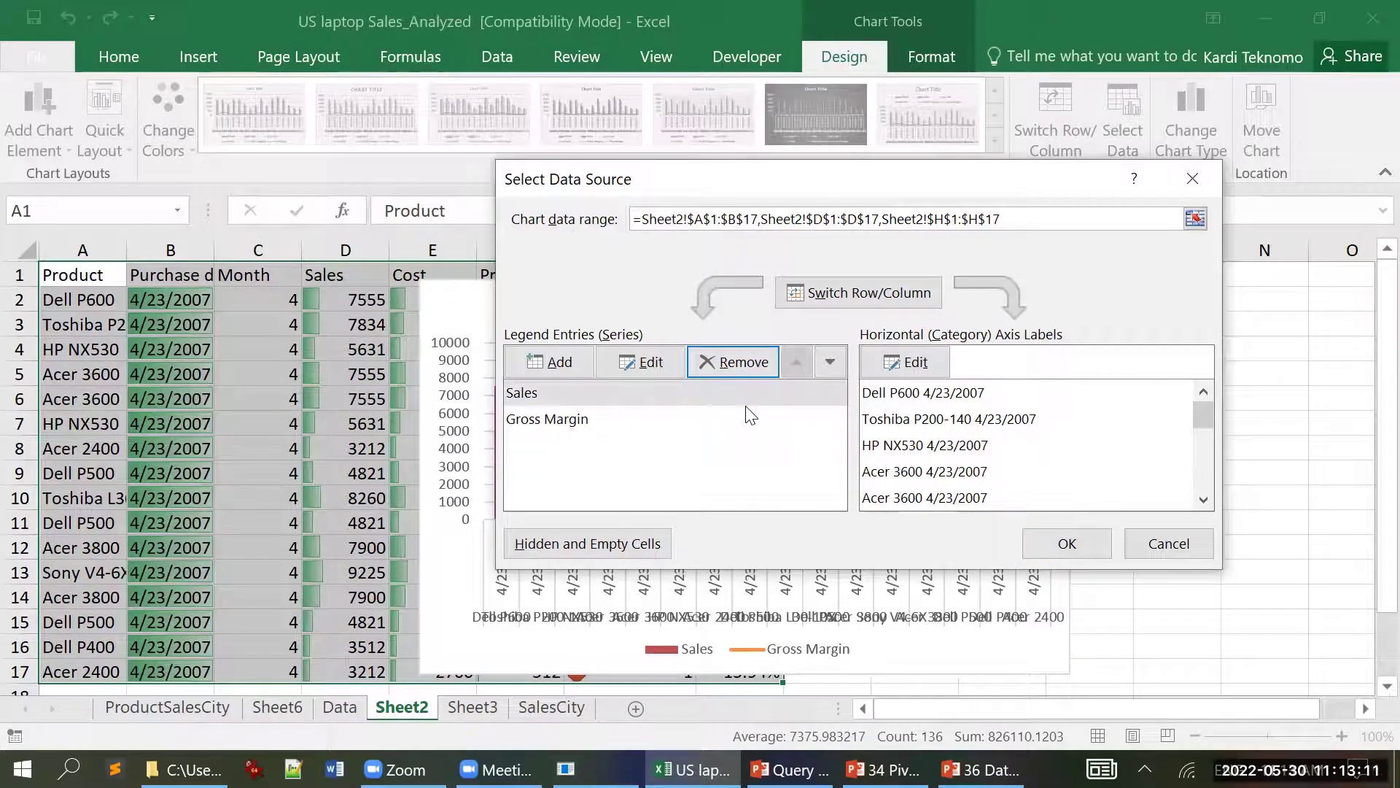
left_click(1084, 540)
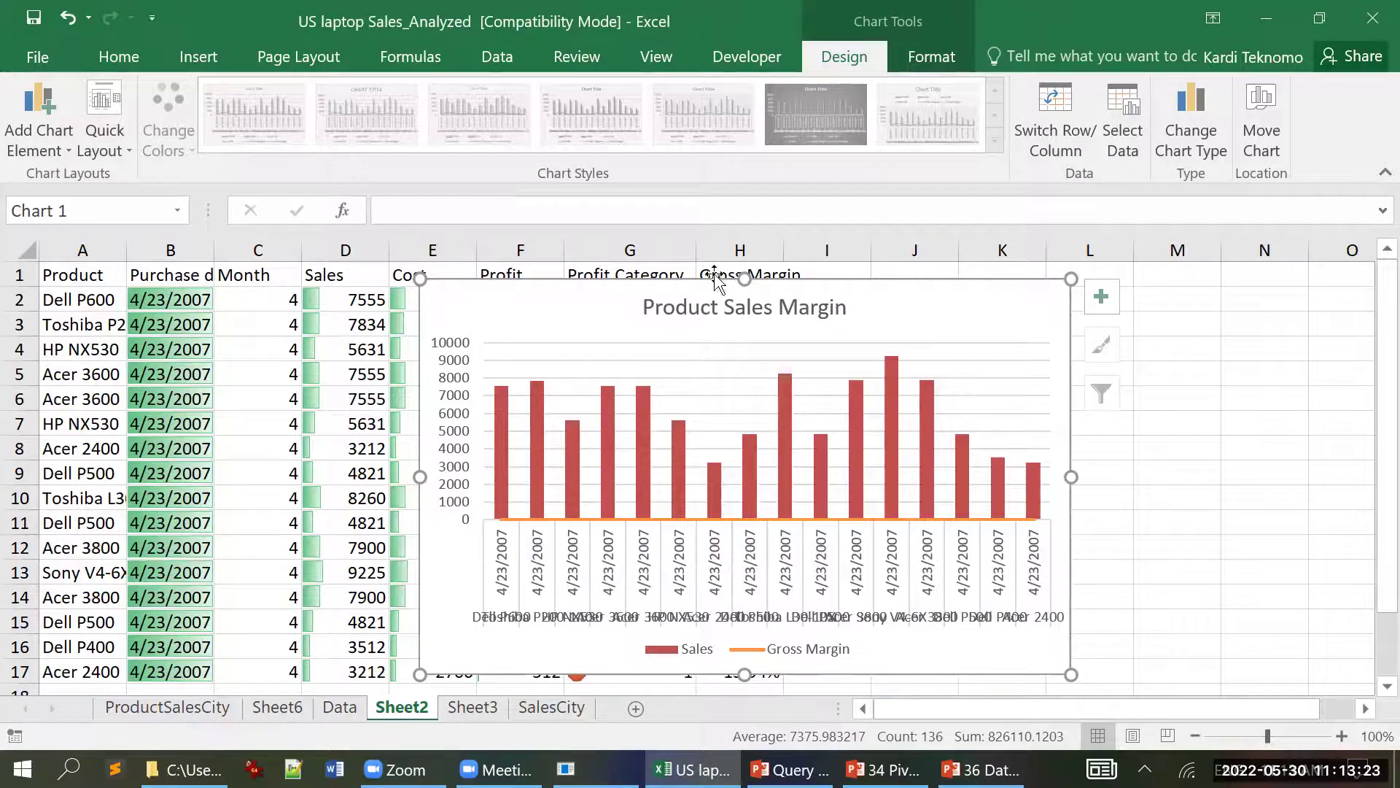
- Move the chart clear of the table and examine the Sales values in D2:D10 and the Gross Margin in H2
left_click_drag(717, 281, 1072, 277)
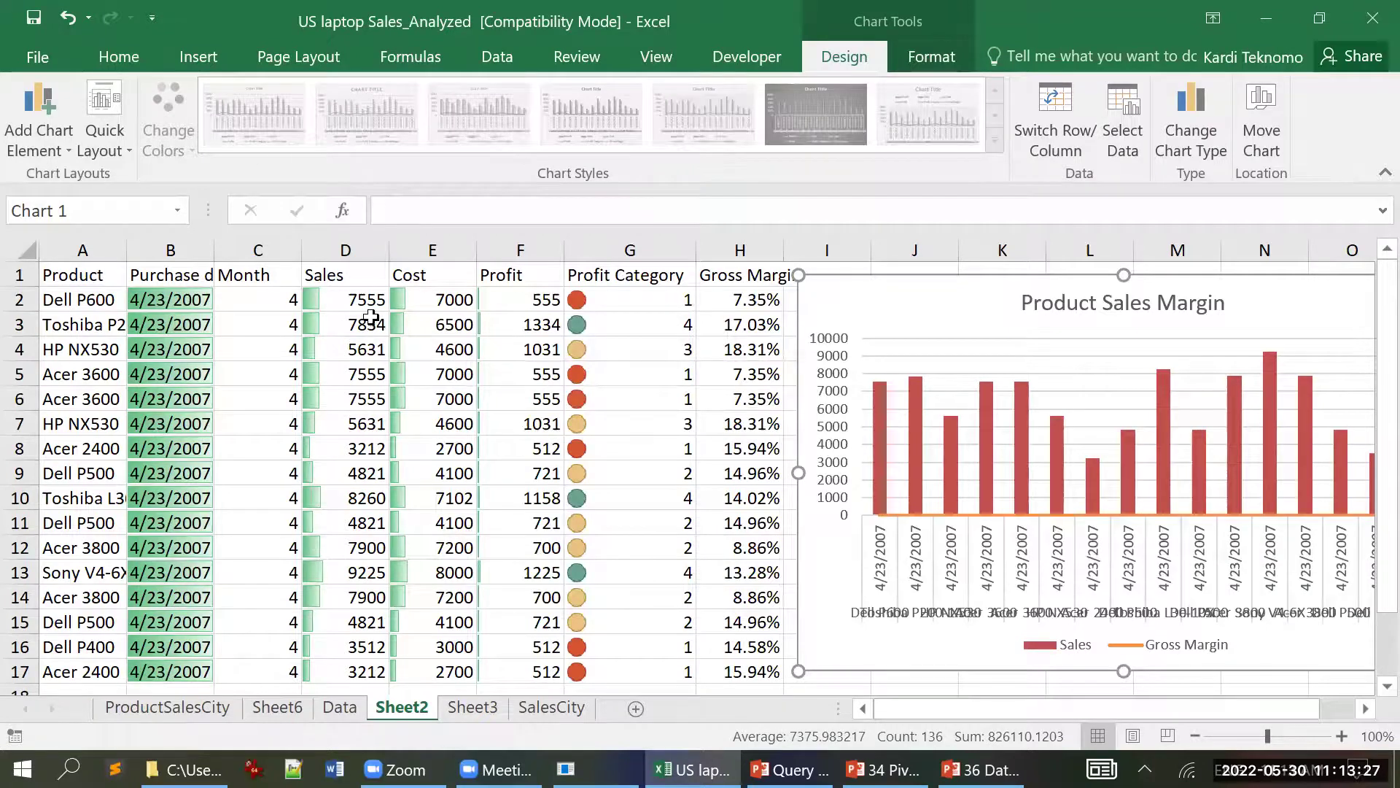
left_click_drag(362, 305, 374, 499)
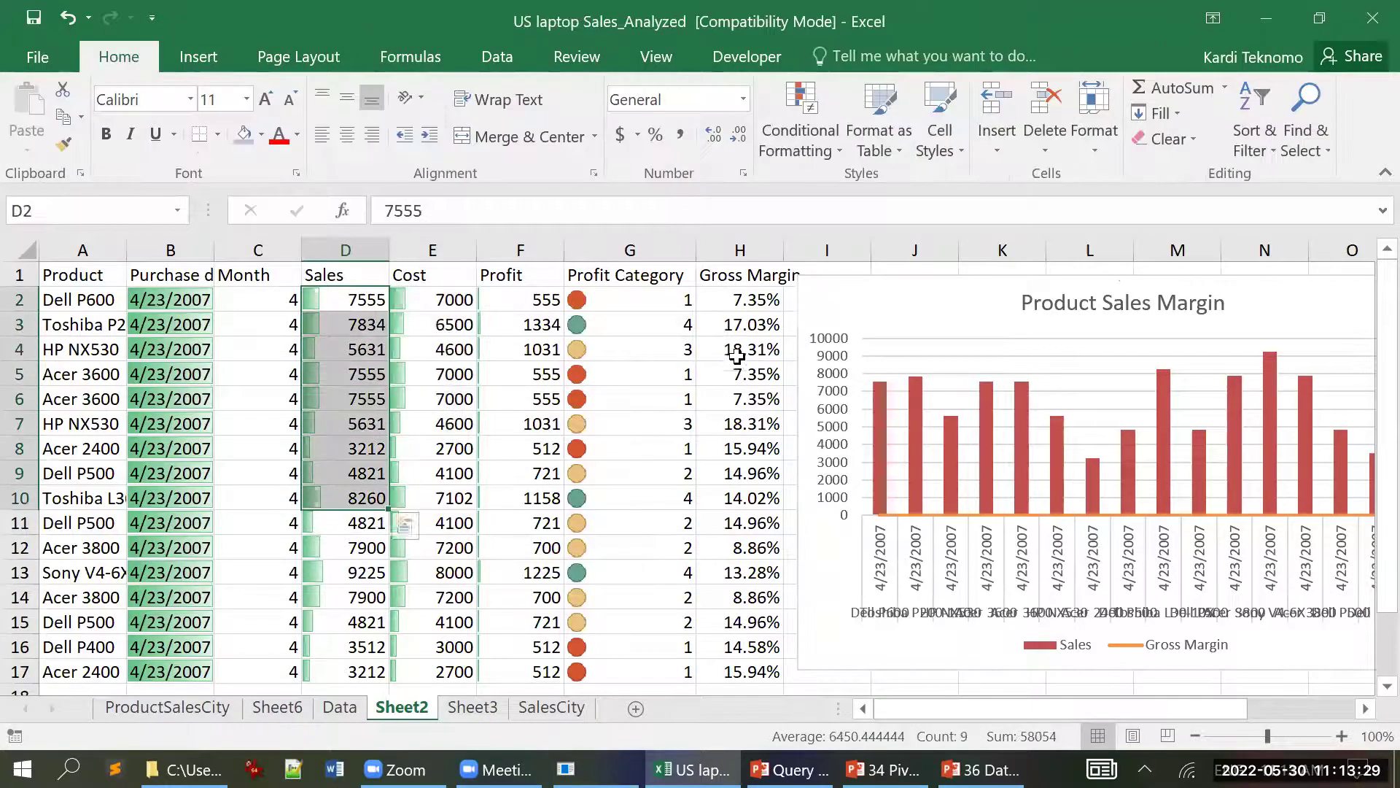
left_click(734, 303)
- Move the combo chart over the table's columns and plot the Gross Margin series on the secondary axis
left_click_drag(996, 278, 591, 280)
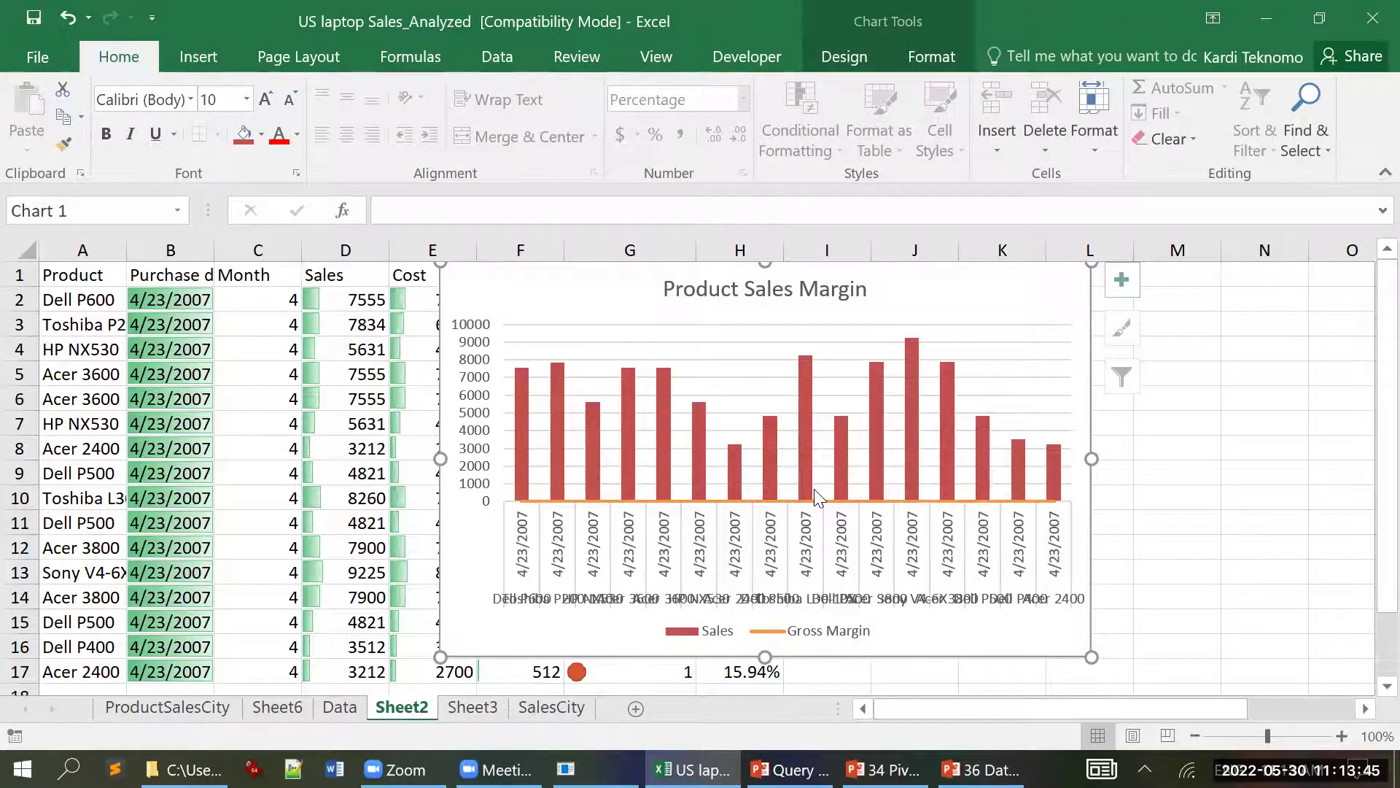
mouse_move(814, 489)
left_click(970, 500)
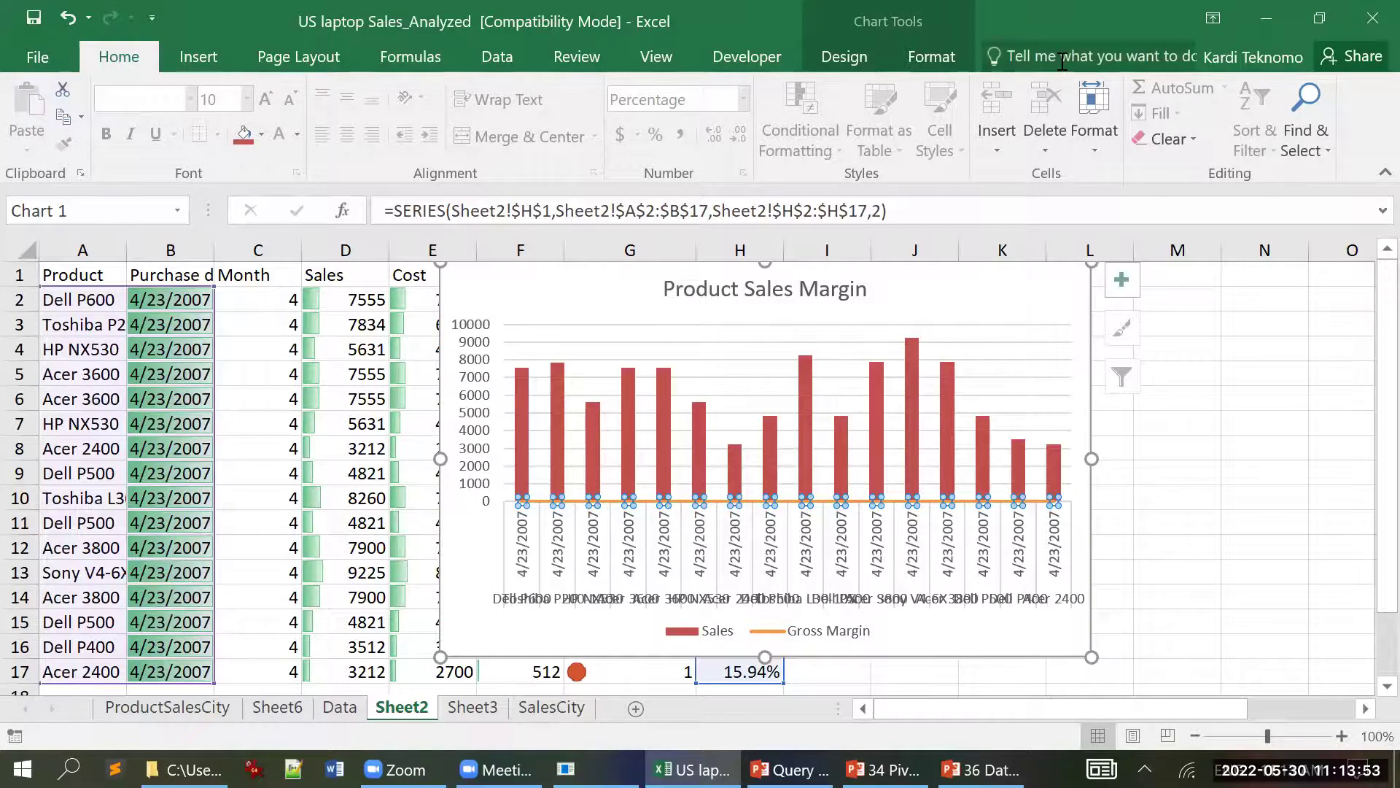
right_click(908, 500)
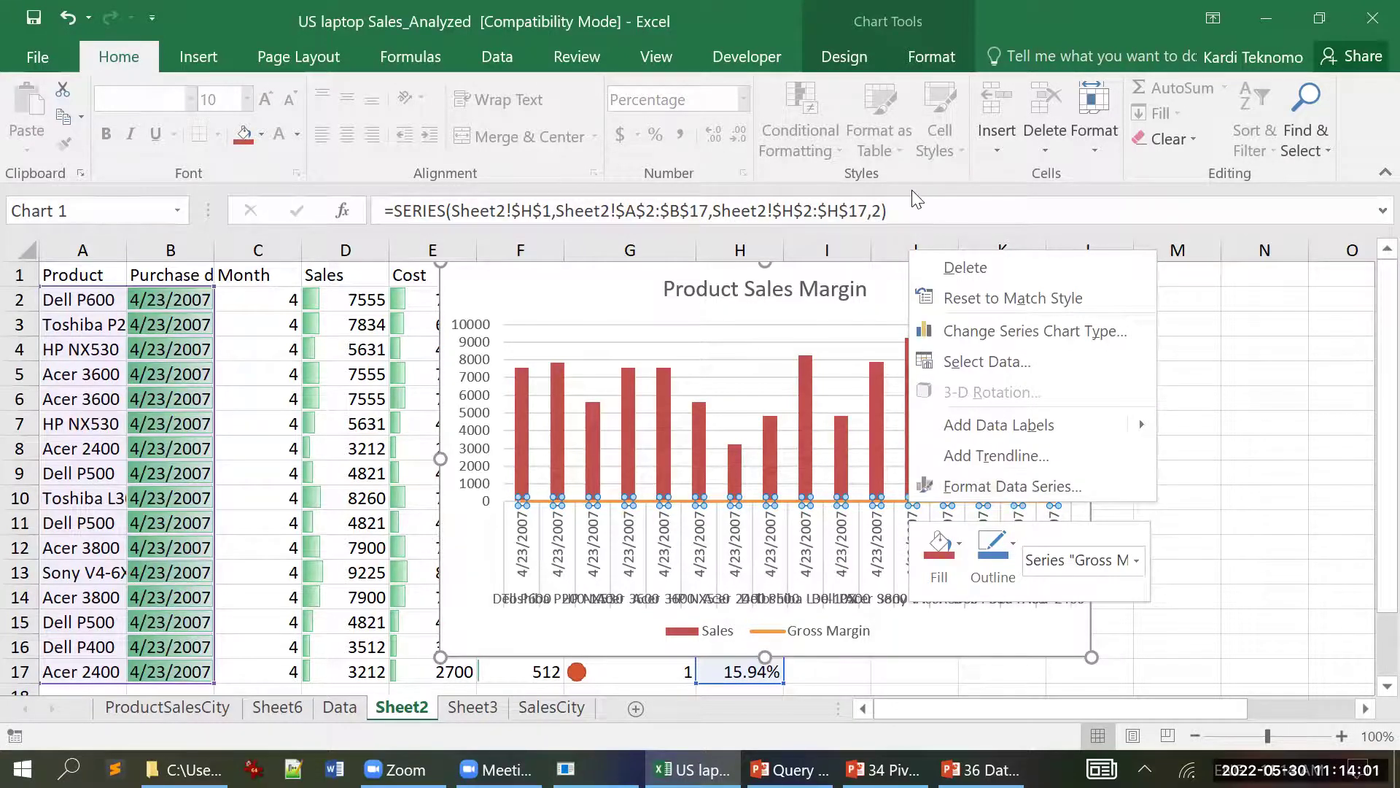
left_click(887, 107)
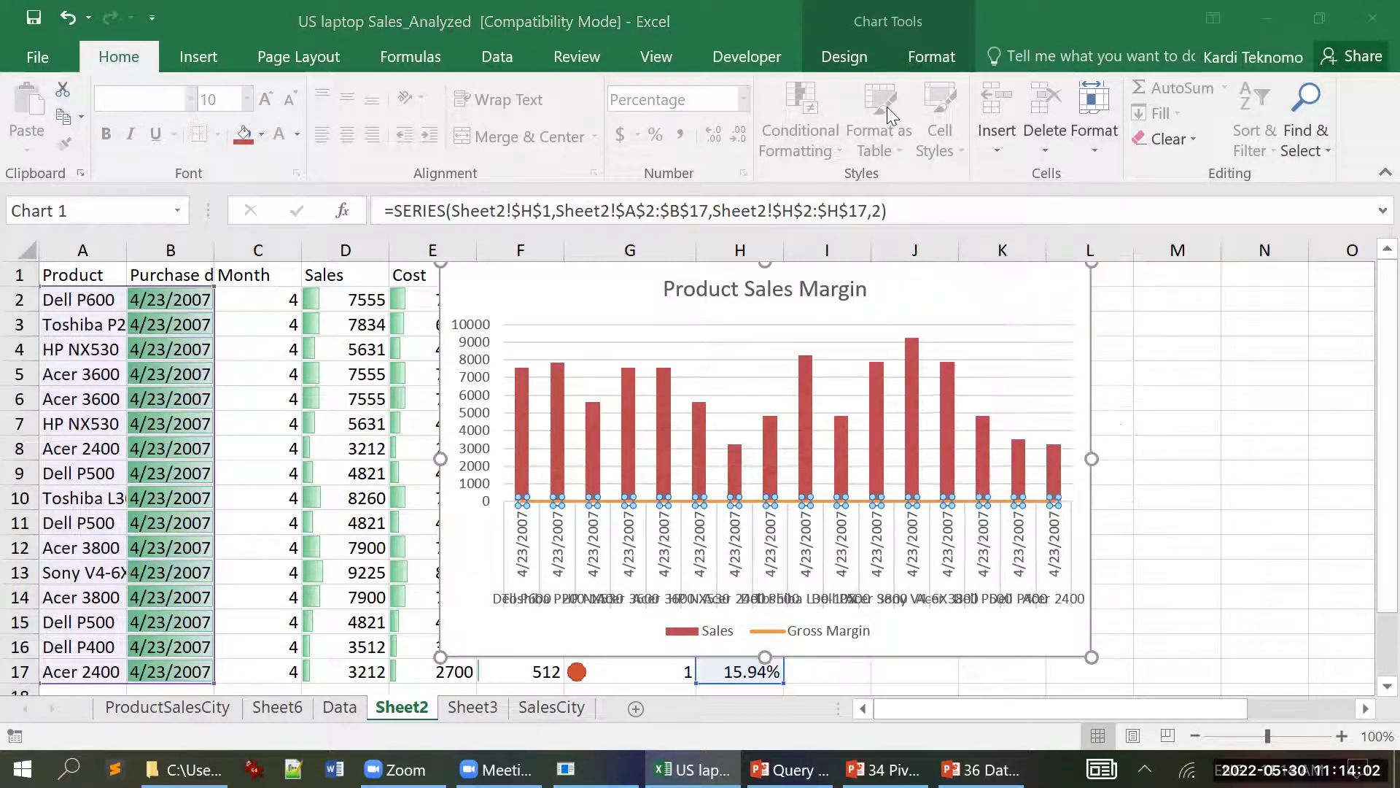
right_click(1014, 499)
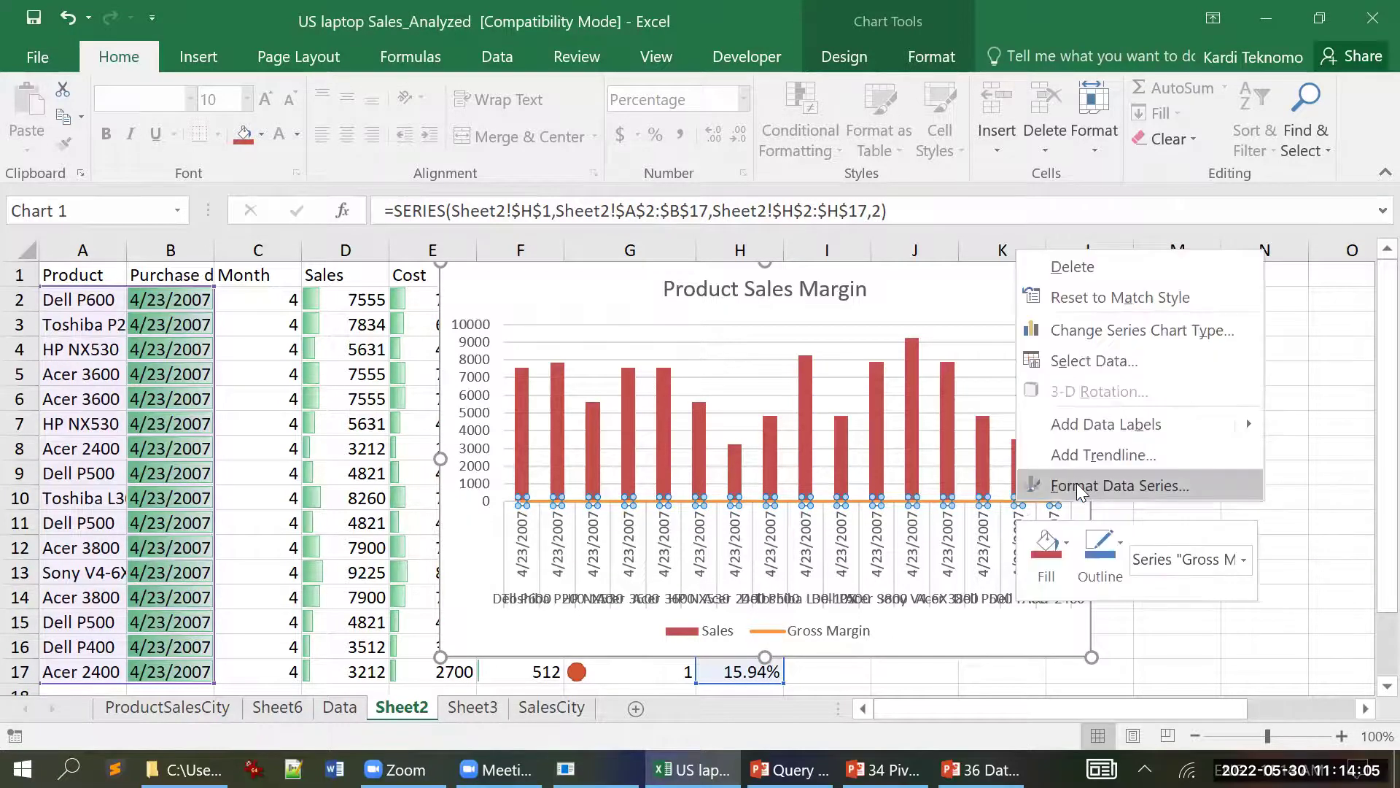
left_click(1080, 483)
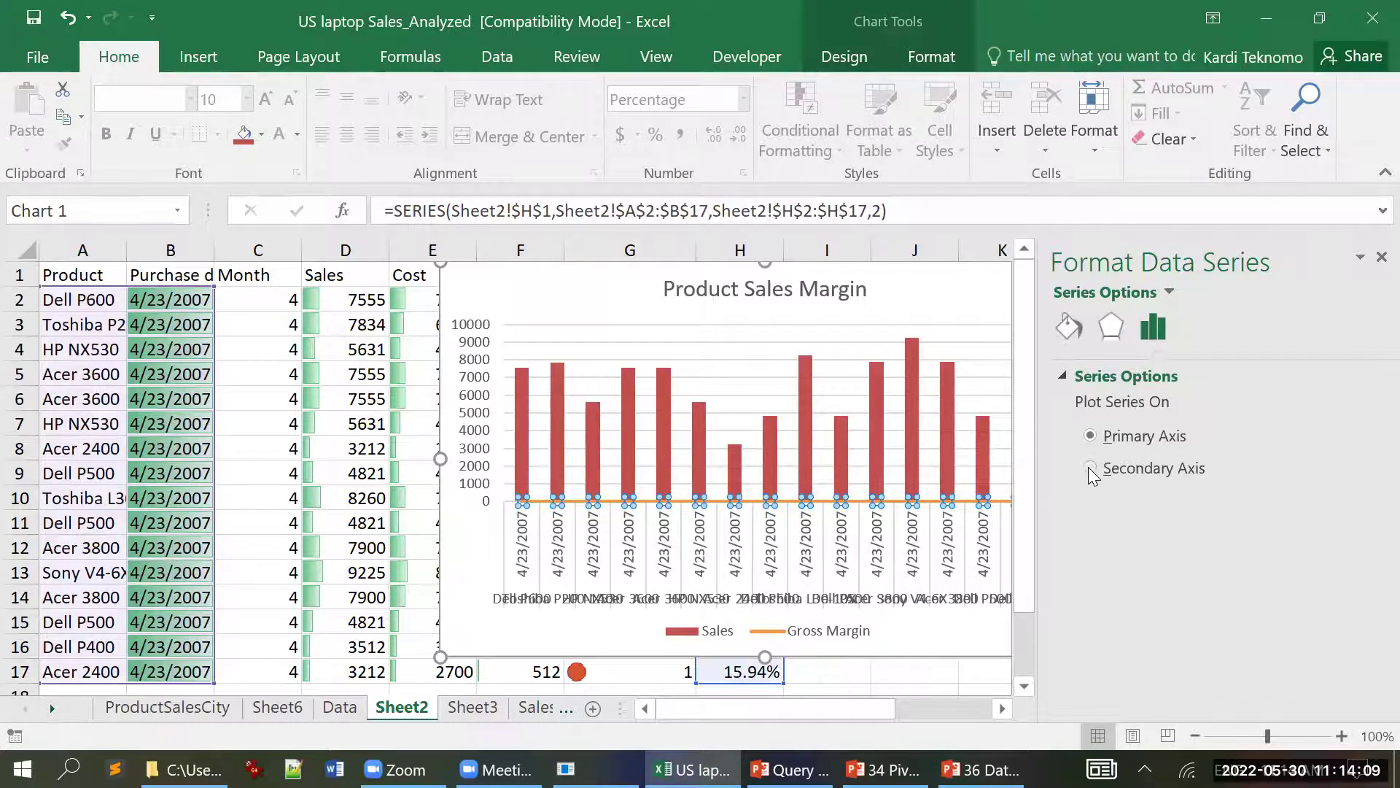
left_click(1091, 470)
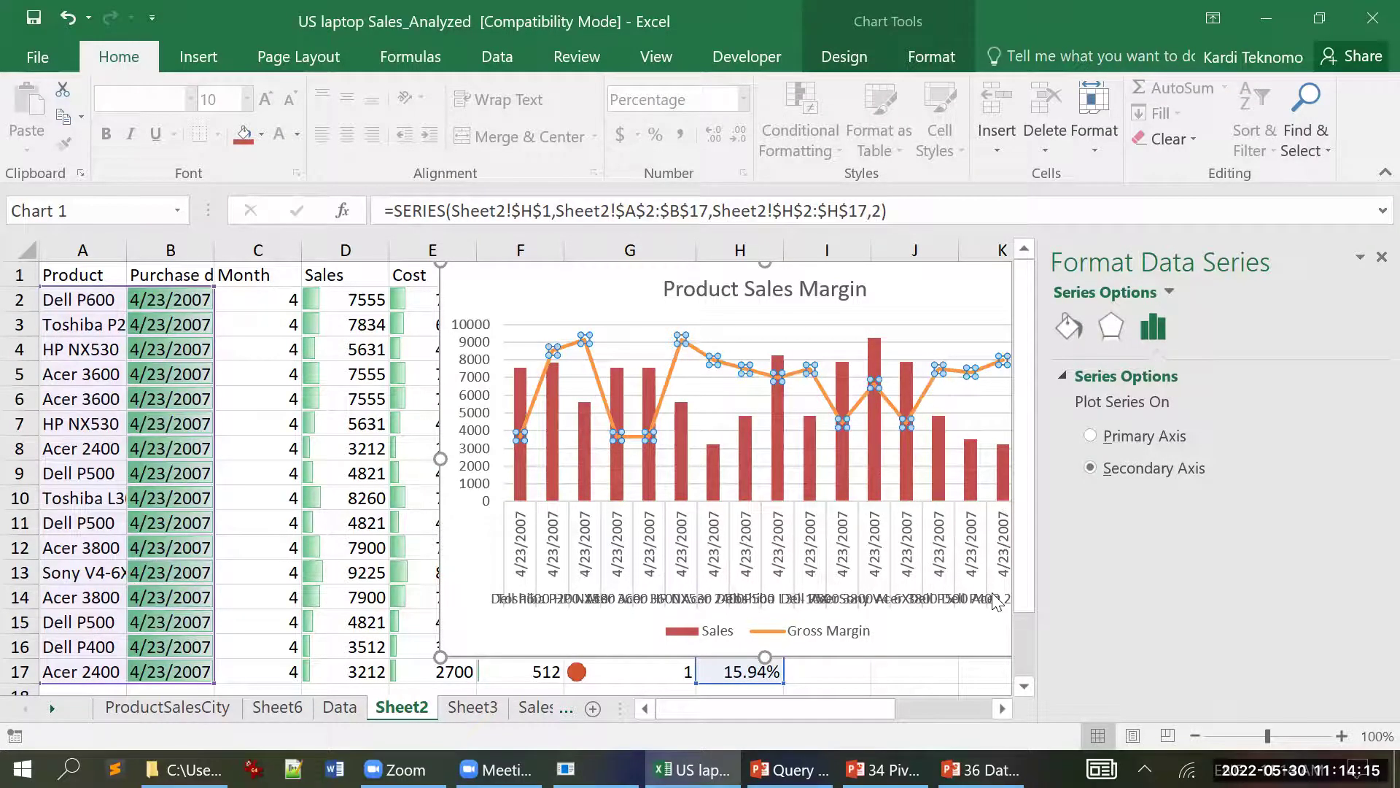
left_click_drag(773, 708, 821, 708)
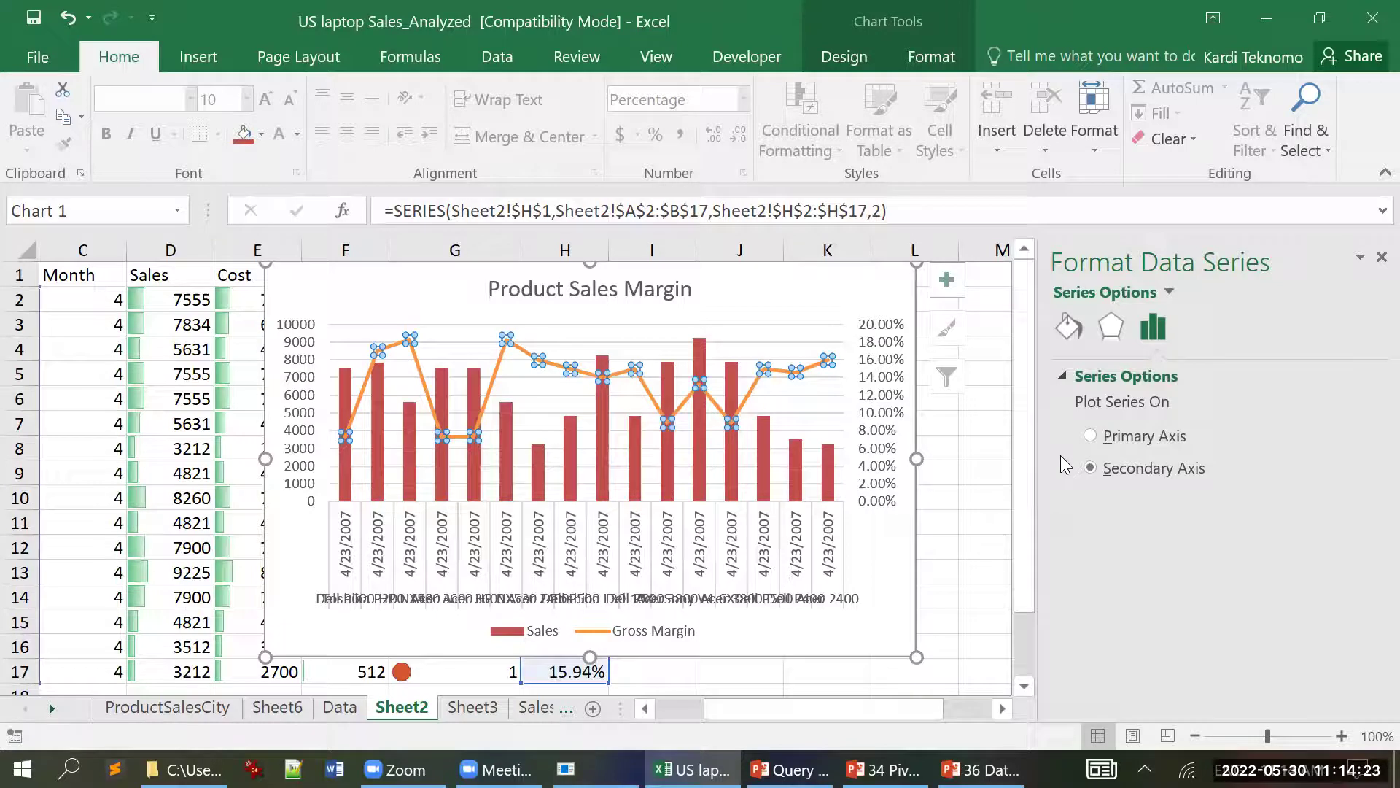
left_click(1371, 257)
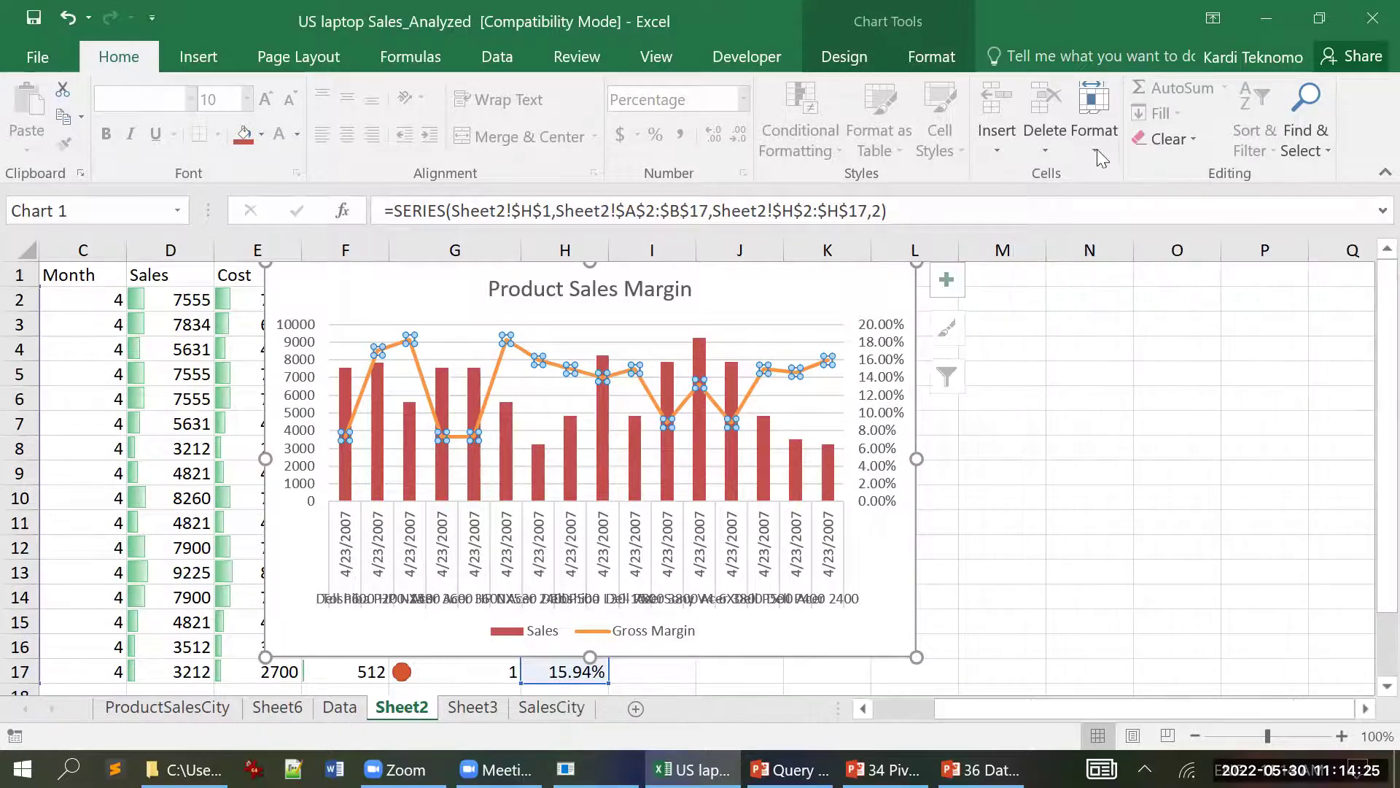
- Check the combo chart's data source and the cell range used for its horizontal axis labels
left_click(781, 280)
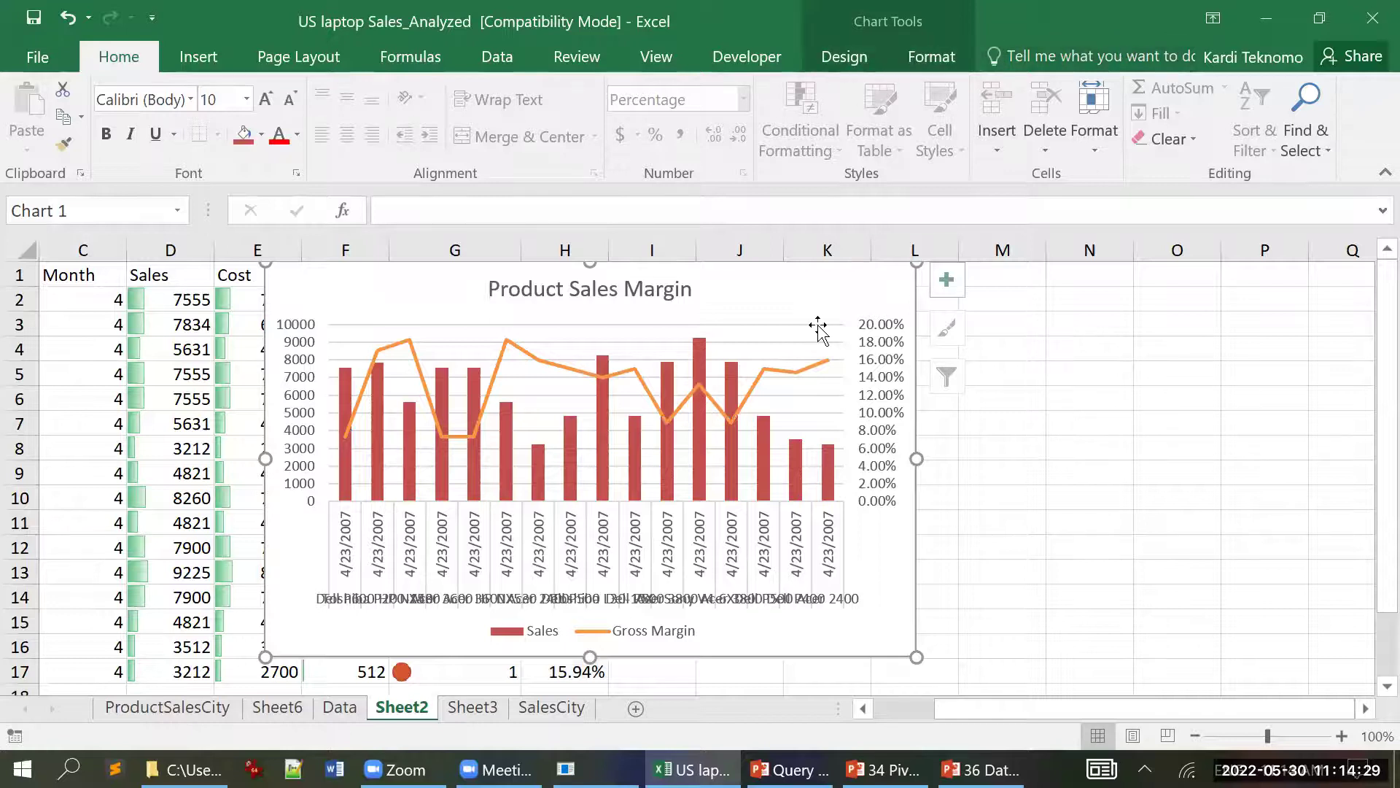
left_click(931, 56)
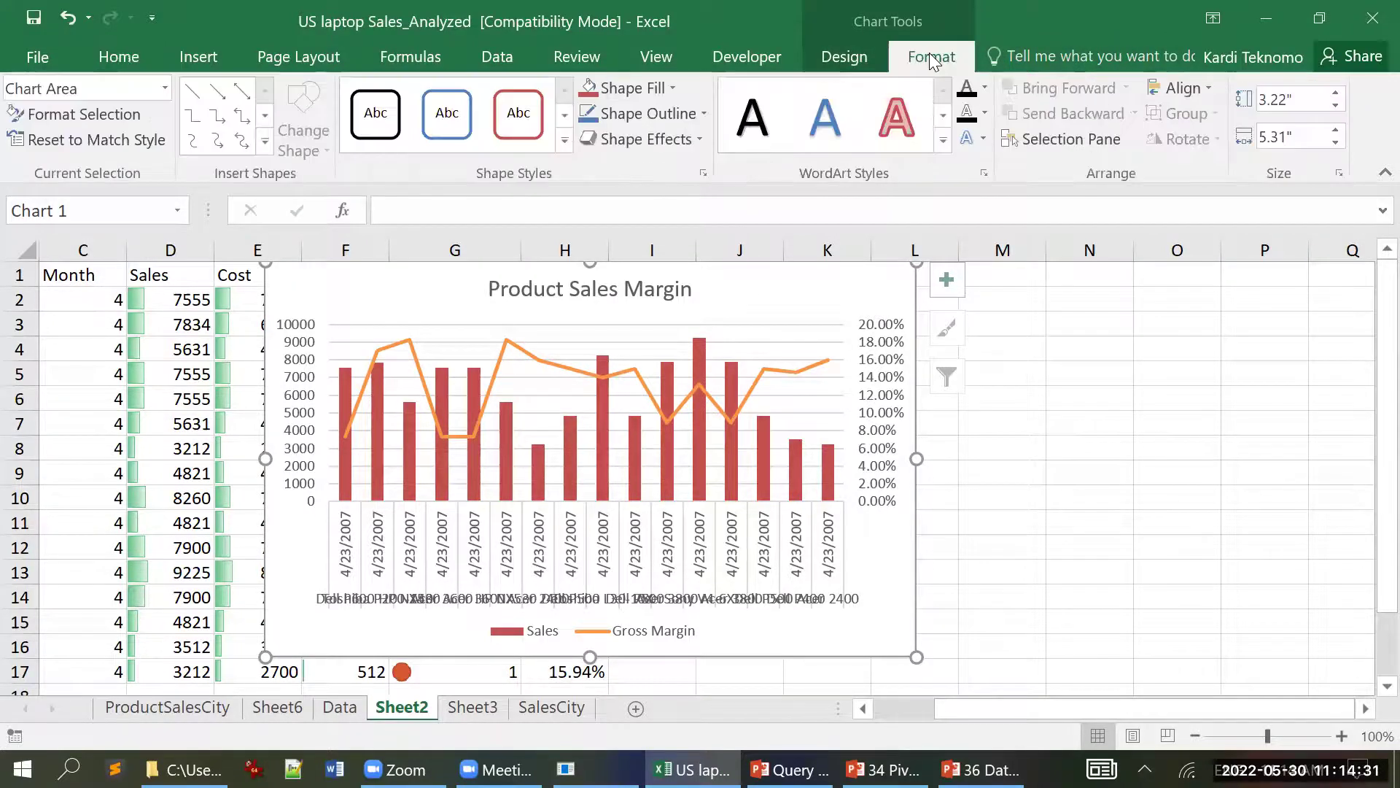
left_click(846, 57)
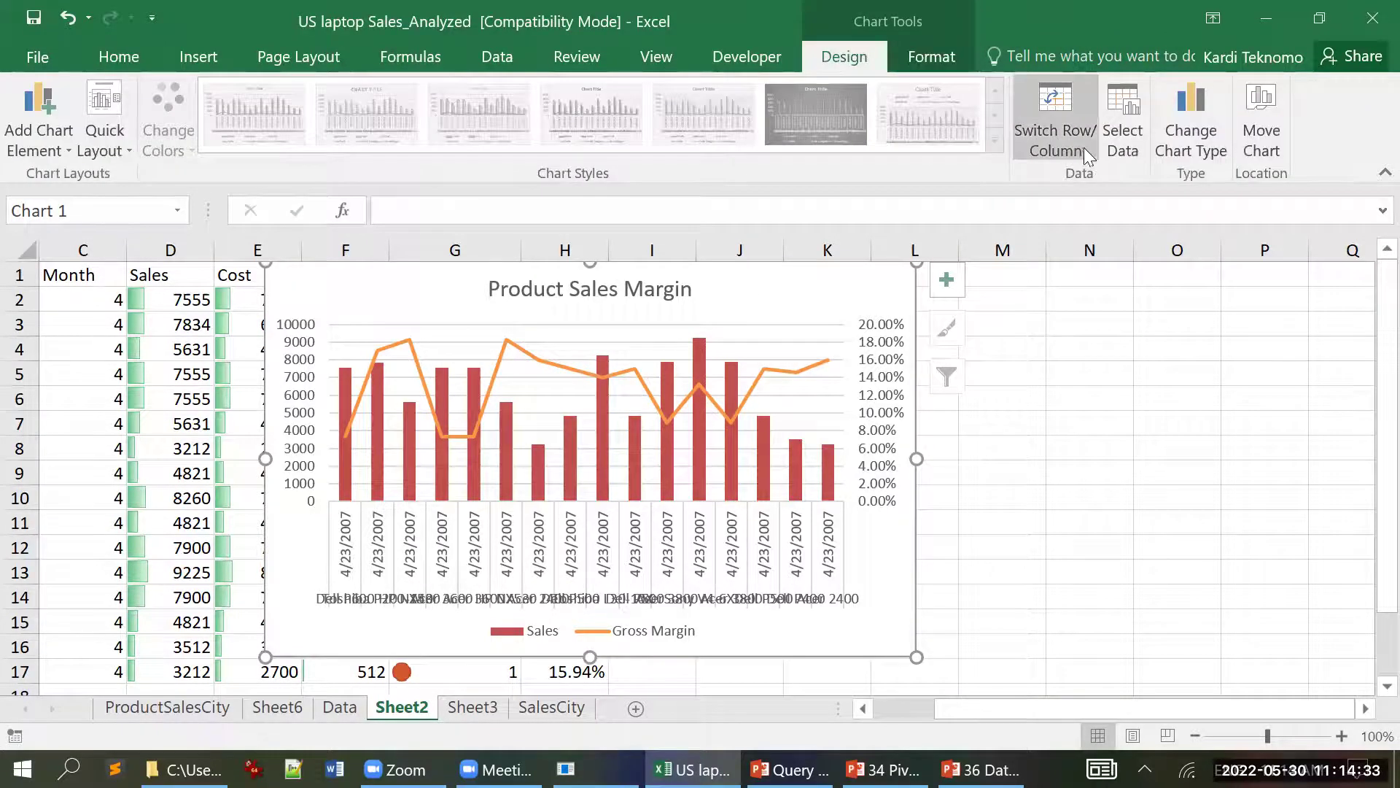
left_click(1113, 137)
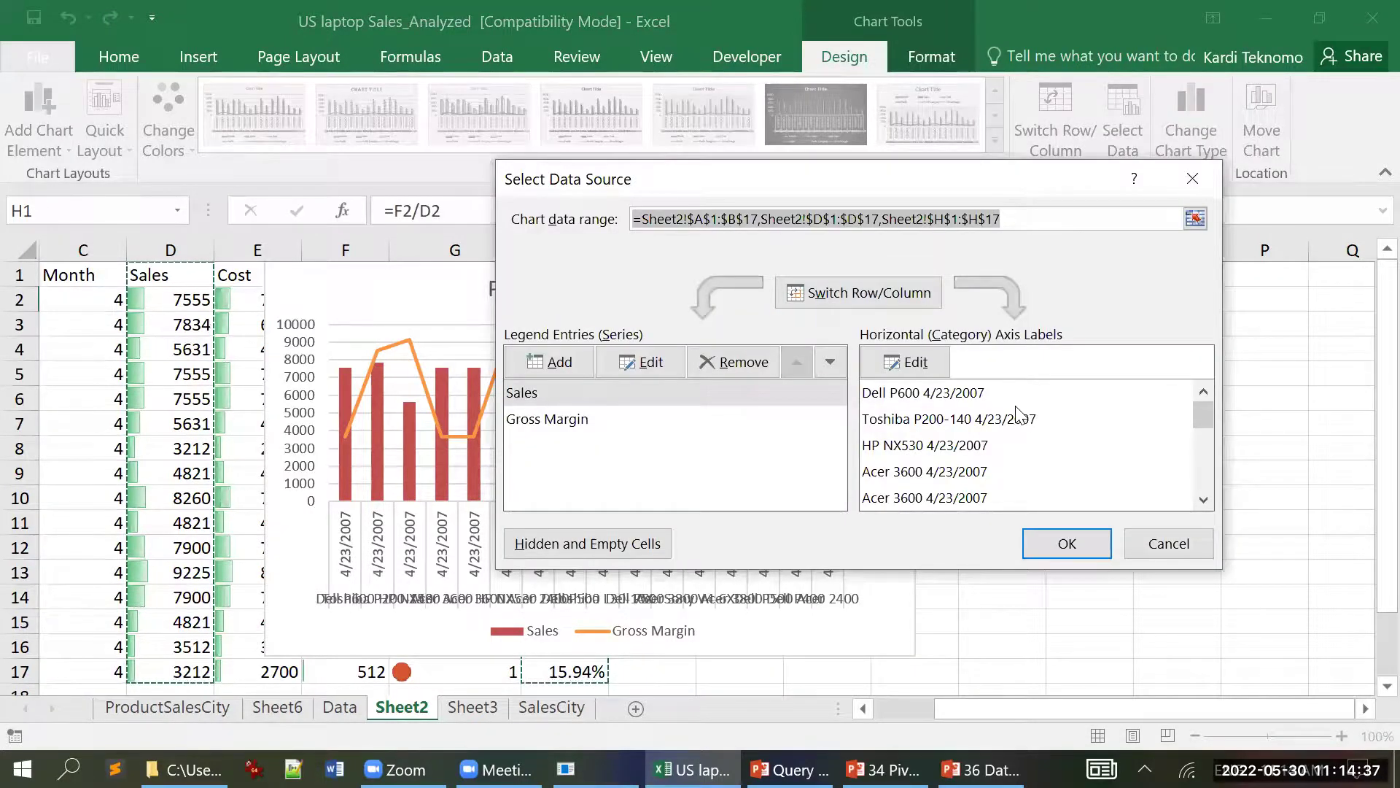
left_click(911, 363)
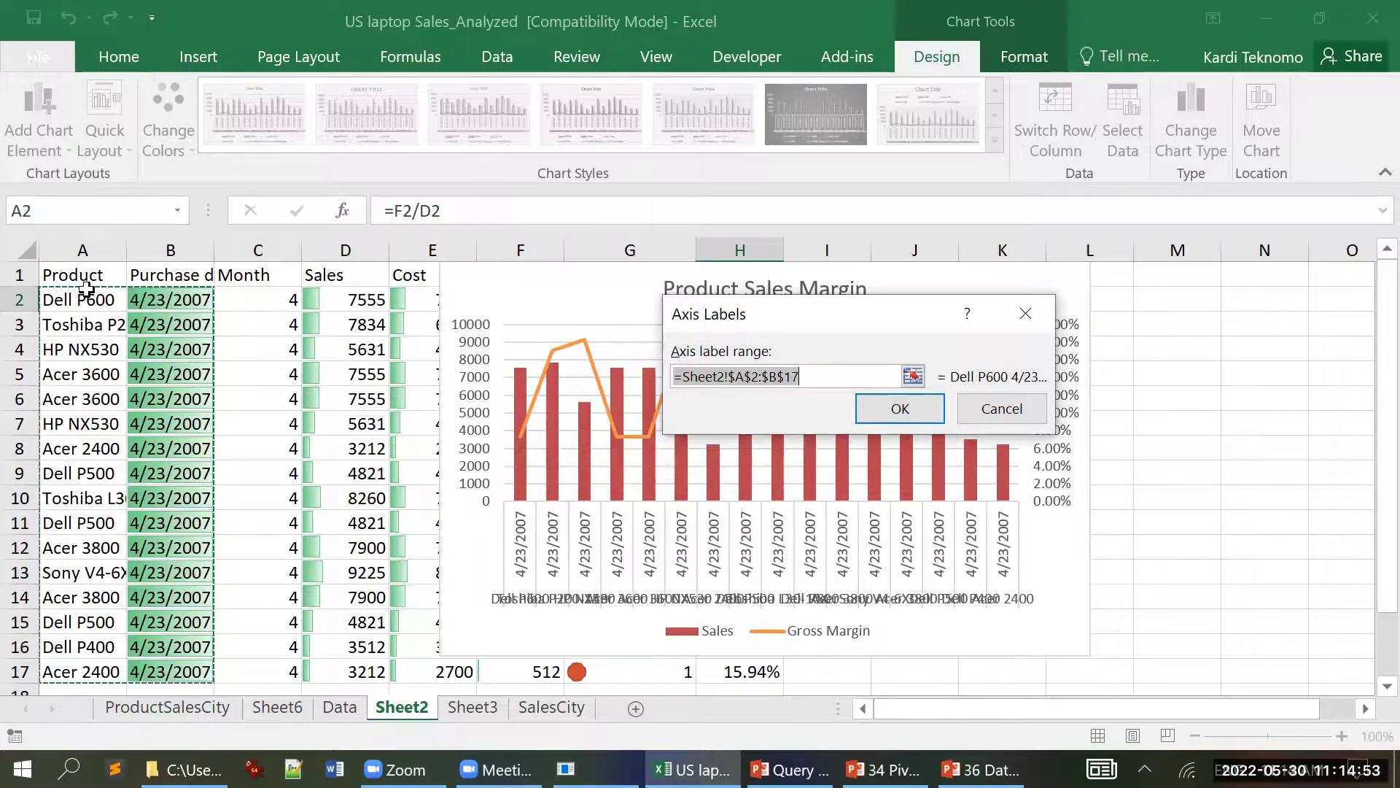
left_click(928, 411)
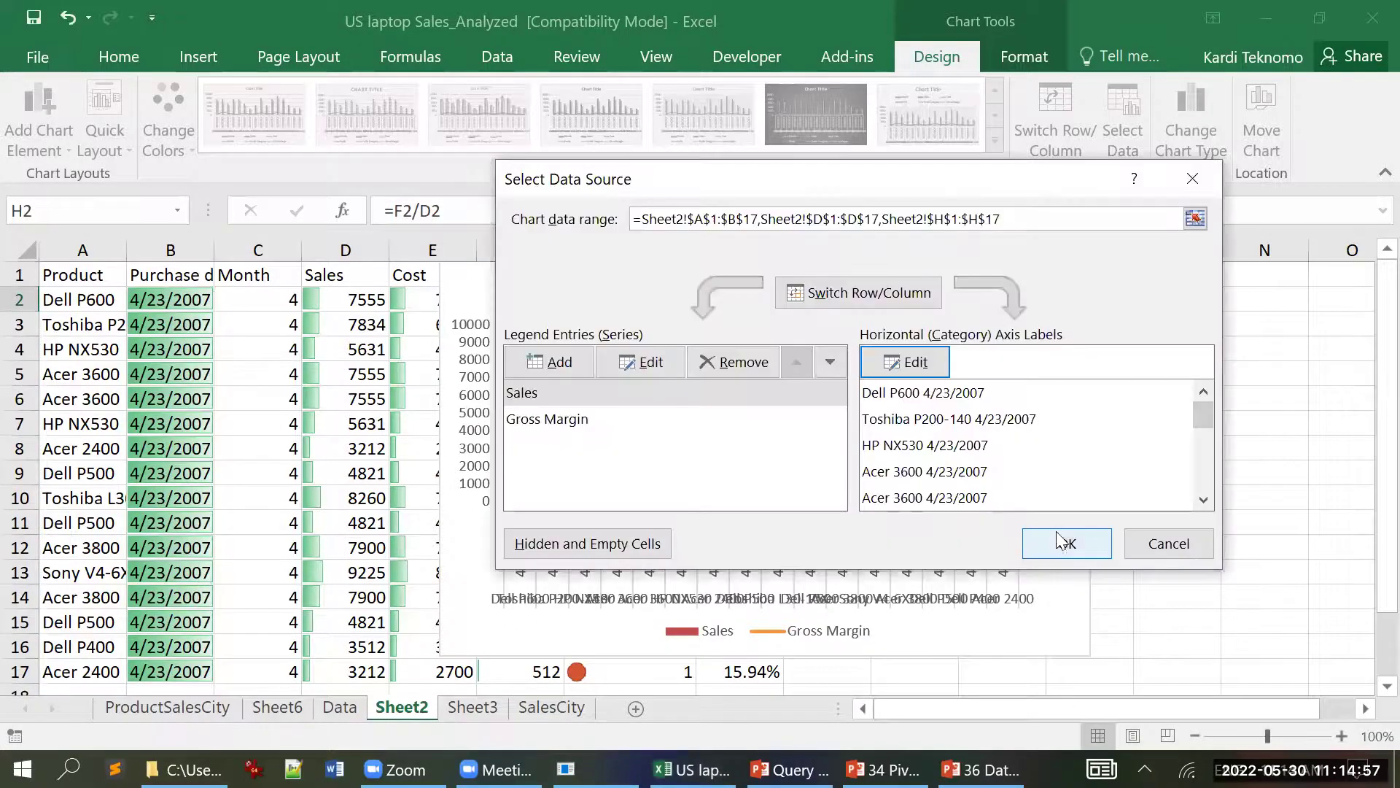
left_click(1066, 543)
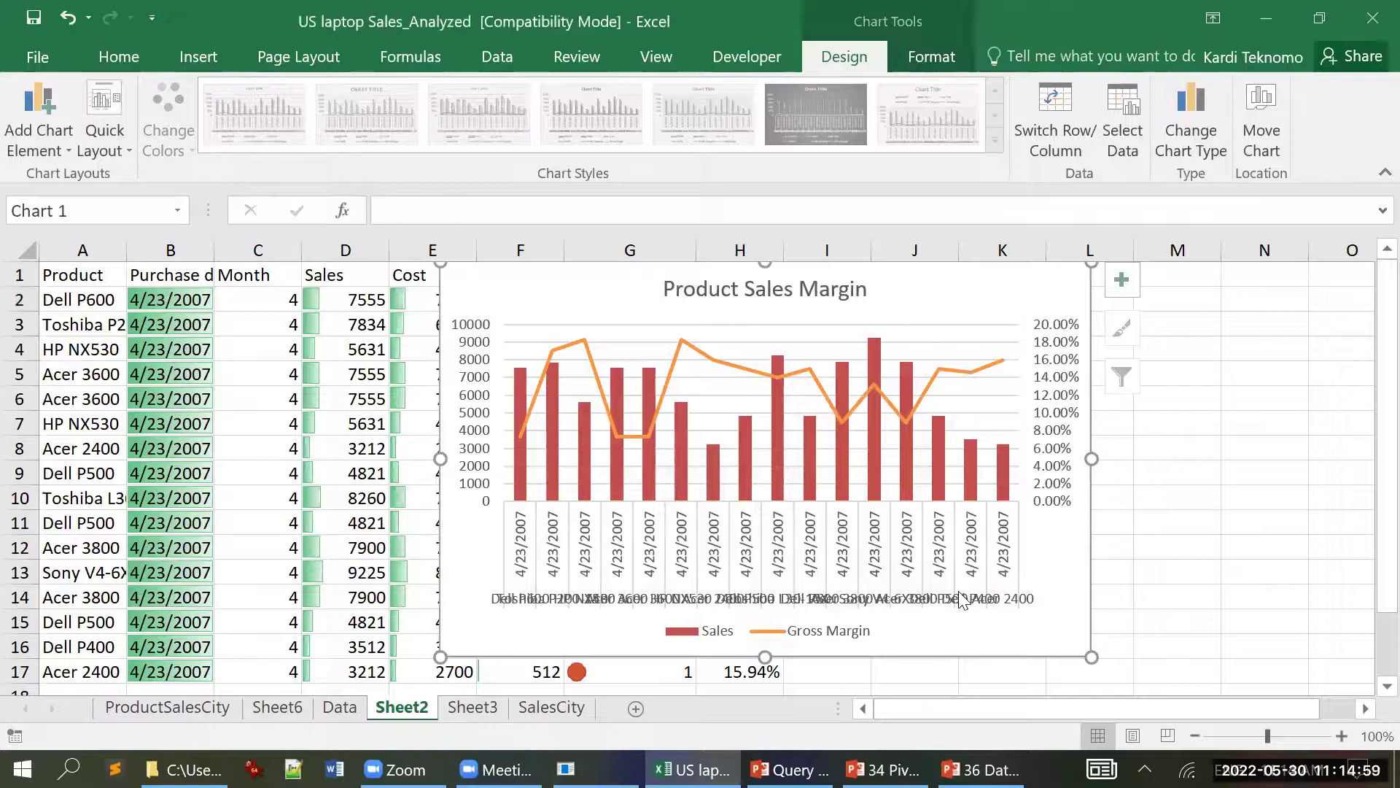
- Make the chart taller and set its horizontal axis labels to the product names in A2:A17
scroll(803, 678, "down", 1)
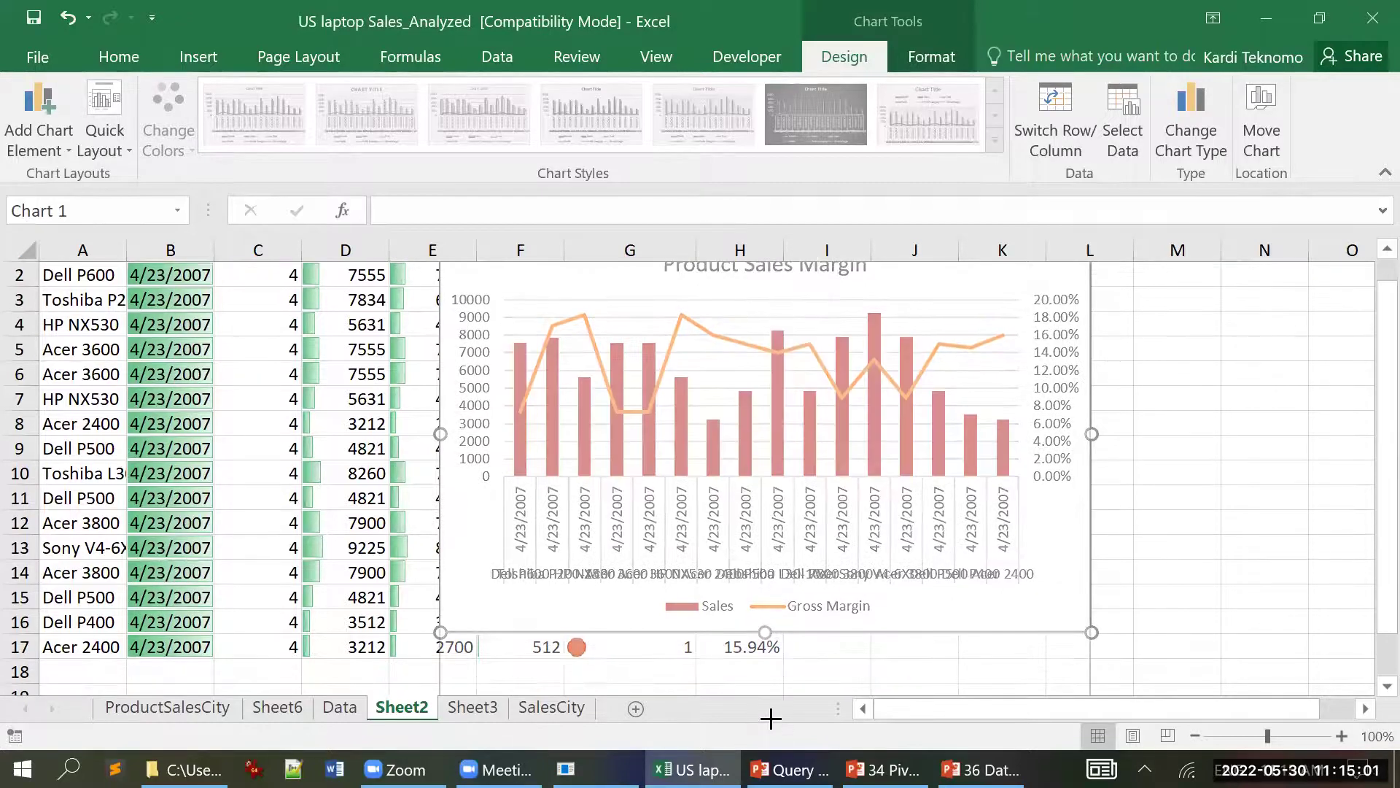
left_click_drag(771, 718, 771, 718)
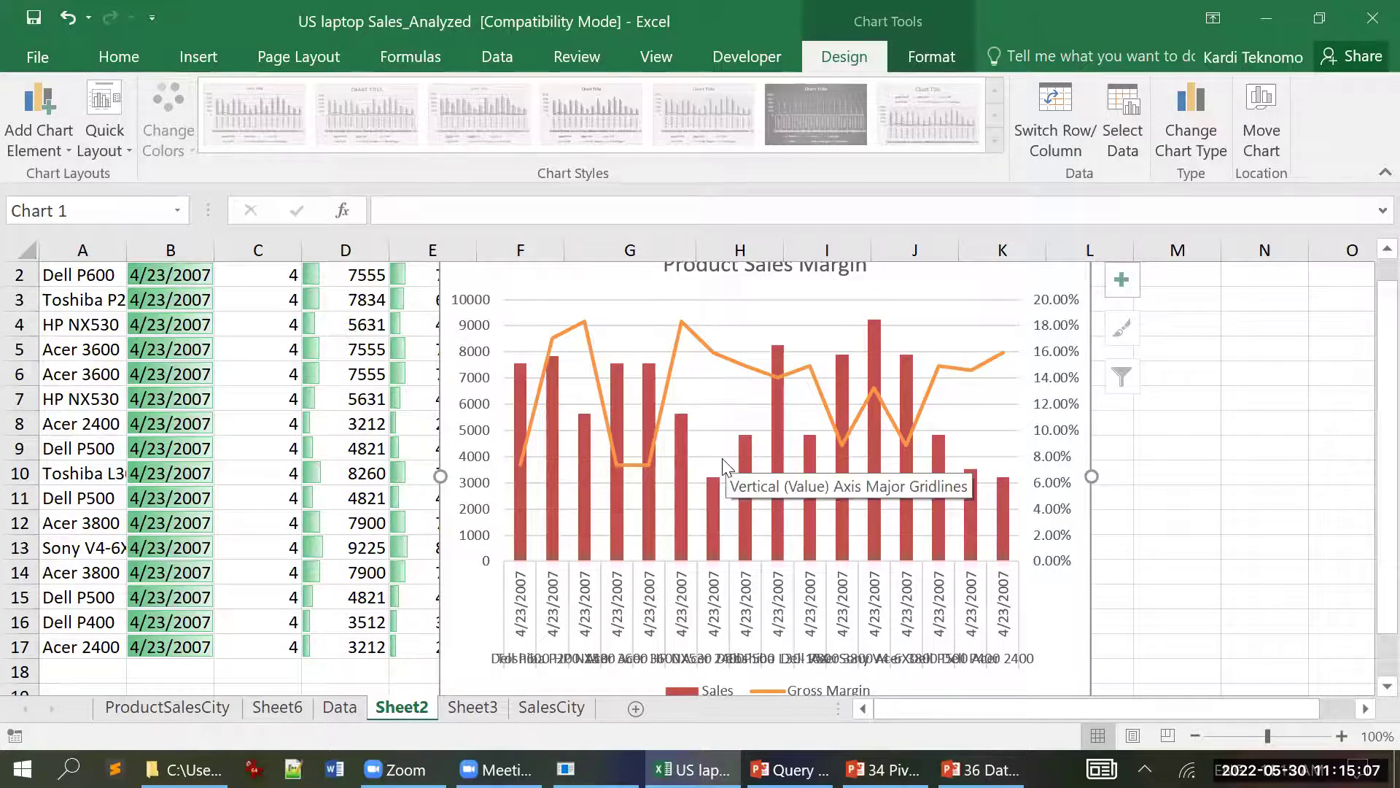
left_click(824, 594)
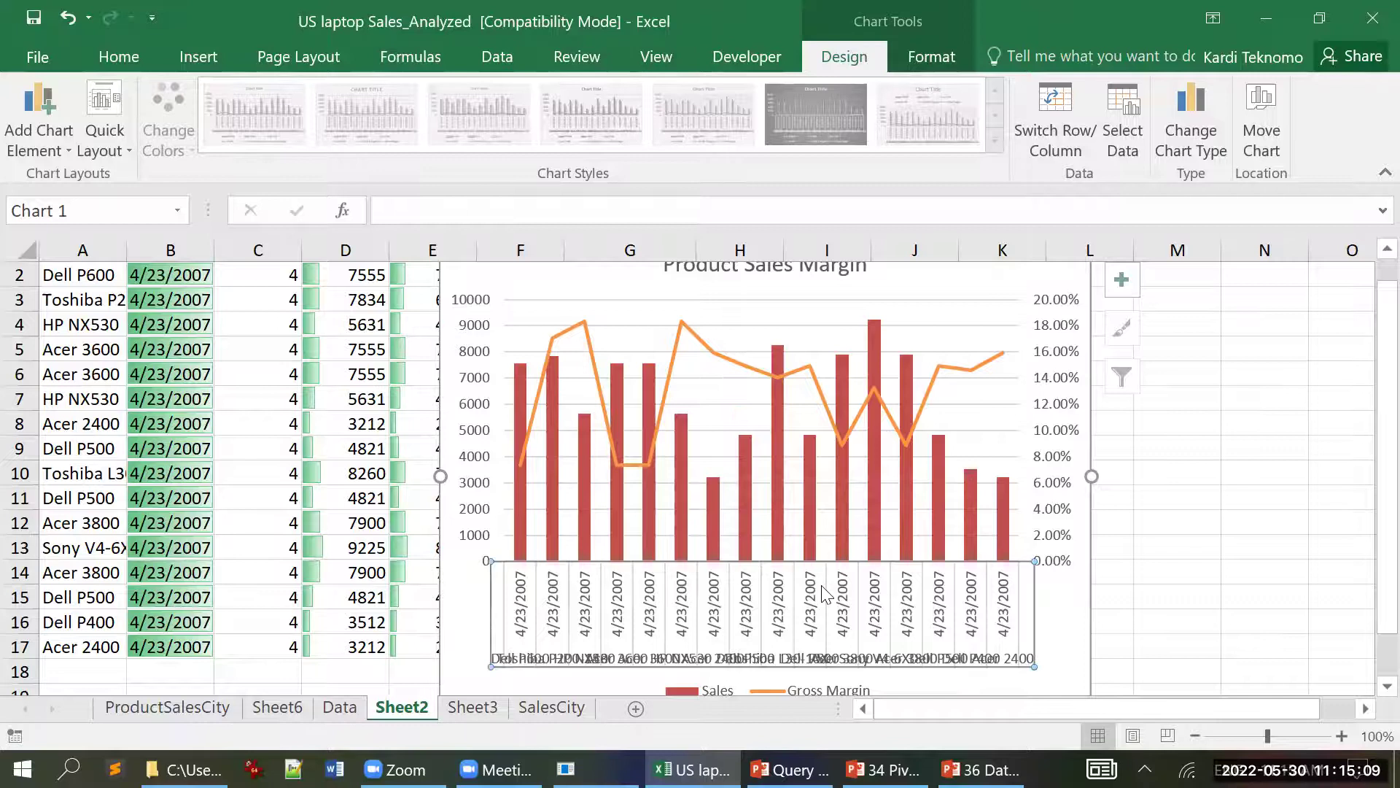
left_click(1116, 142)
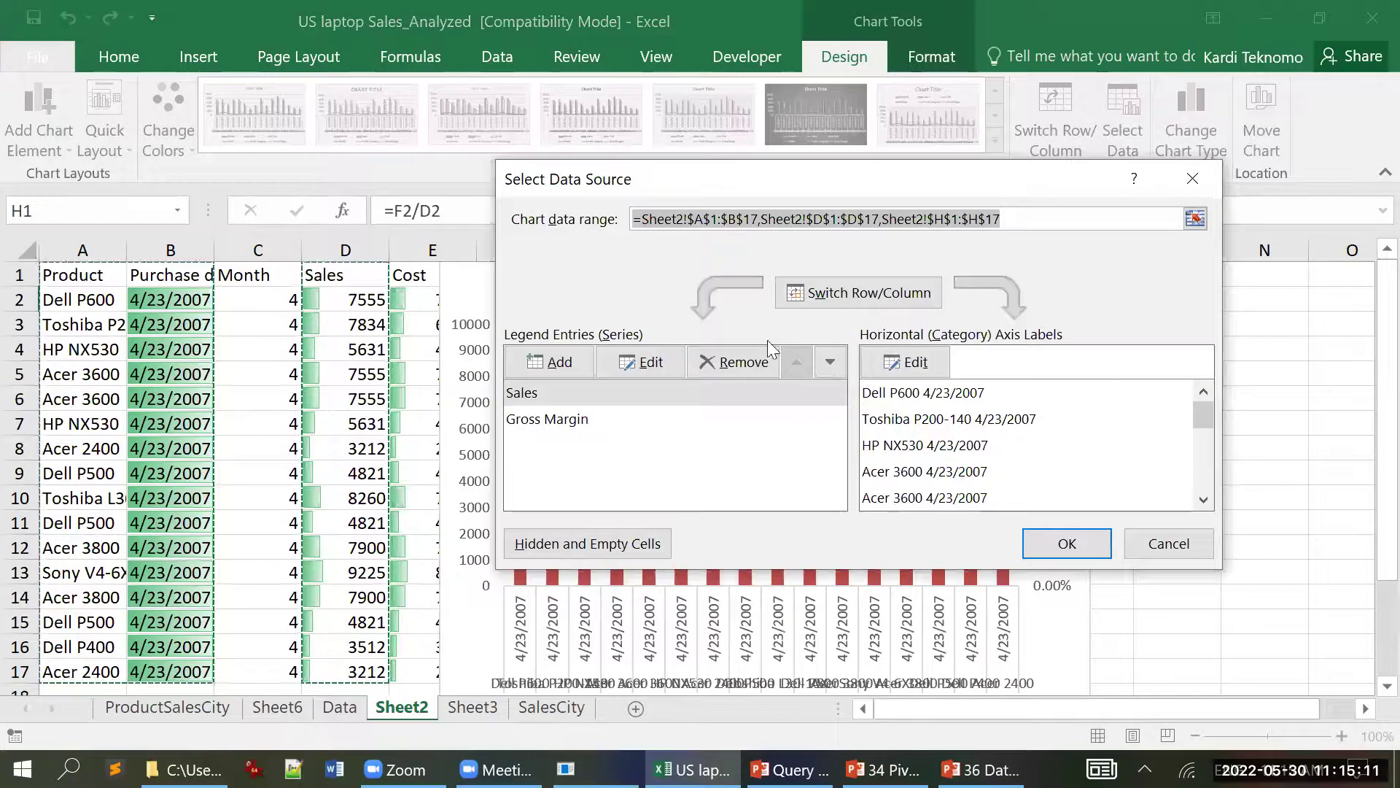
left_click(907, 362)
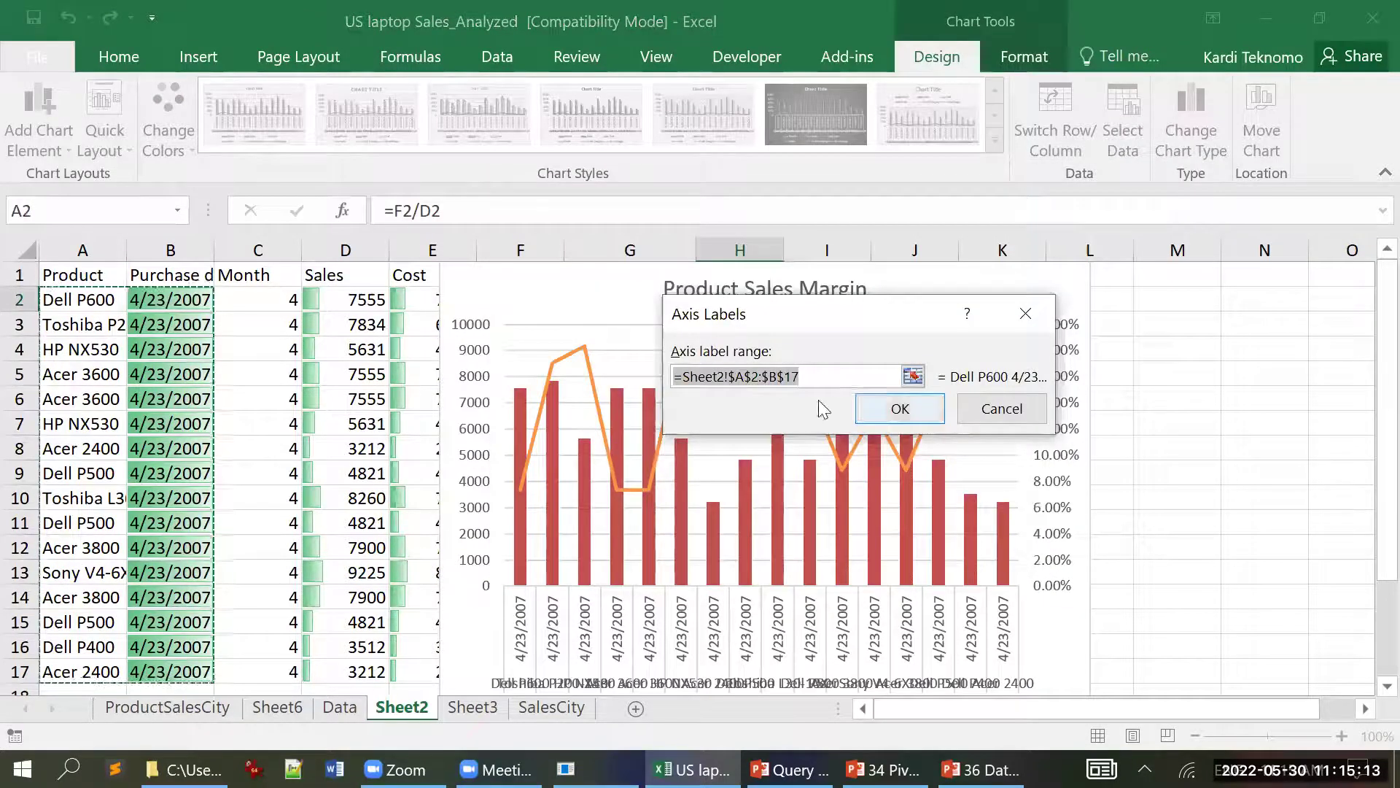
left_click(85, 295)
left_click_drag(86, 296, 85, 674)
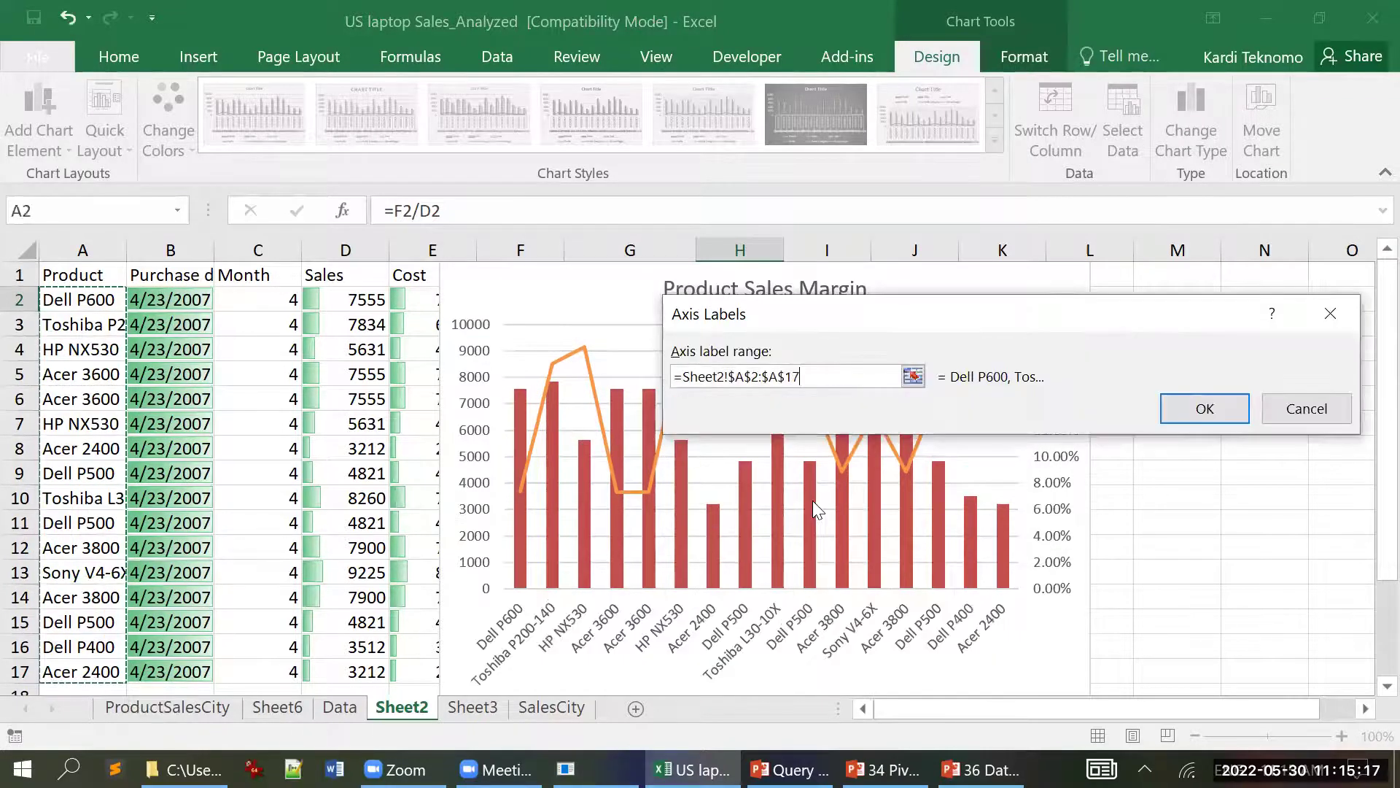
left_click(1199, 413)
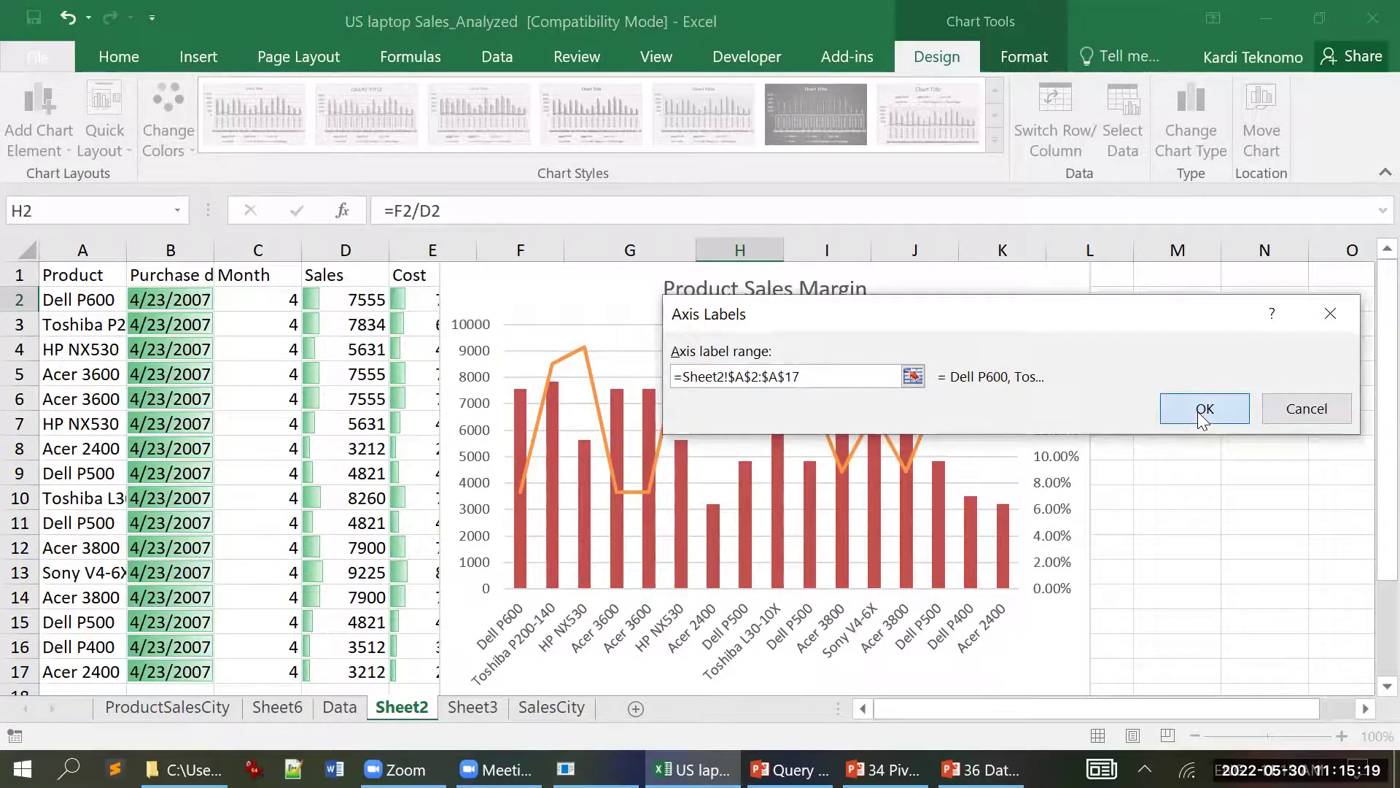
left_click(1066, 544)
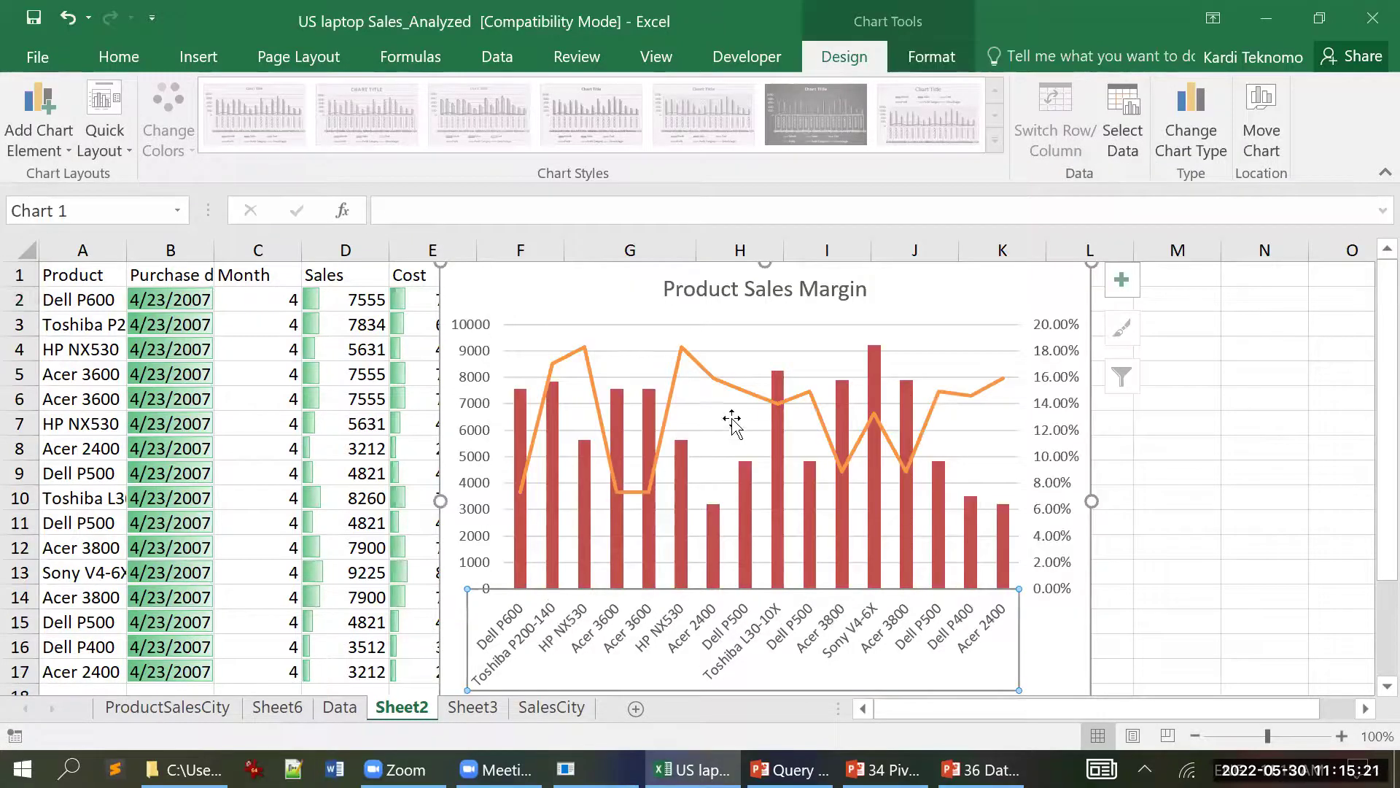
left_click(1230, 380)
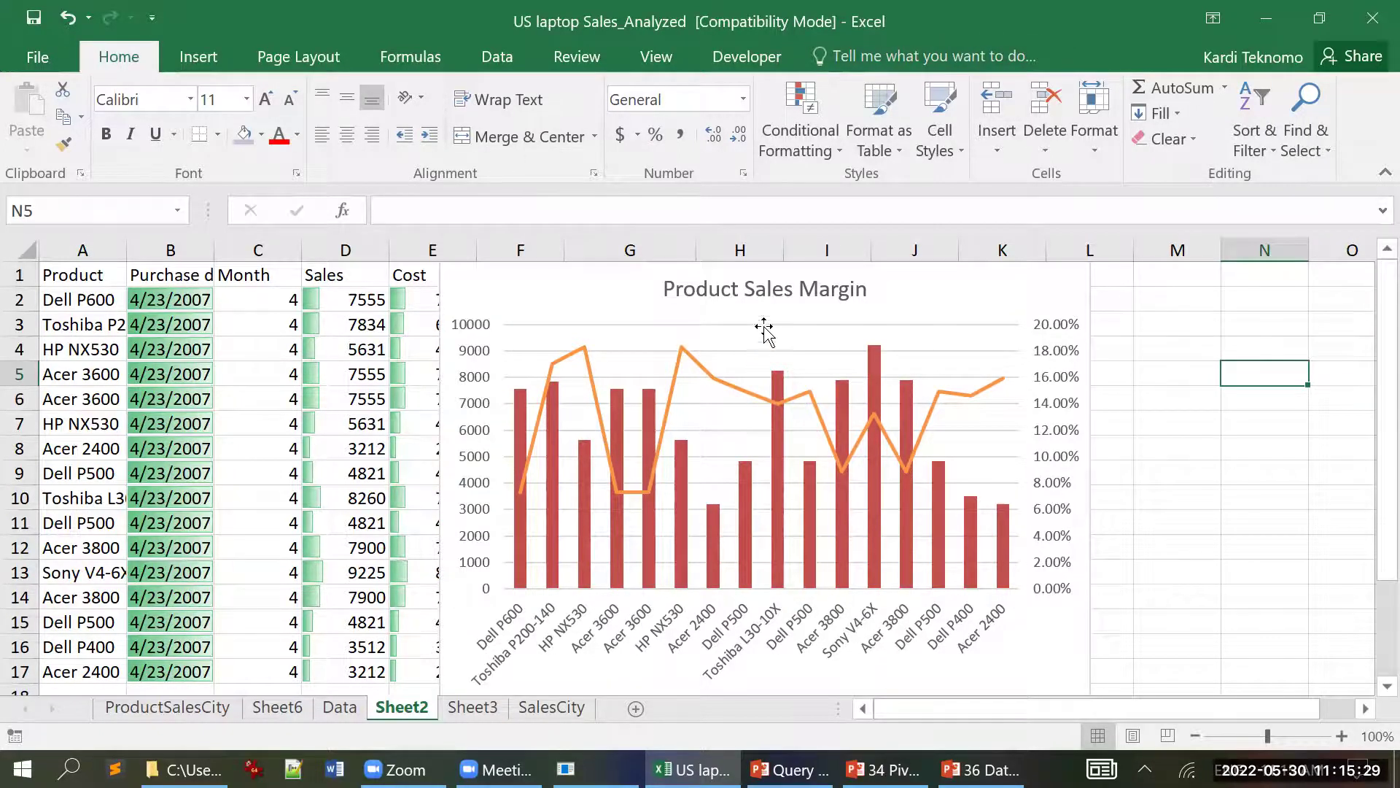
- Add a primary horizontal axis title reading "Products" to the combo chart
left_click(990, 290)
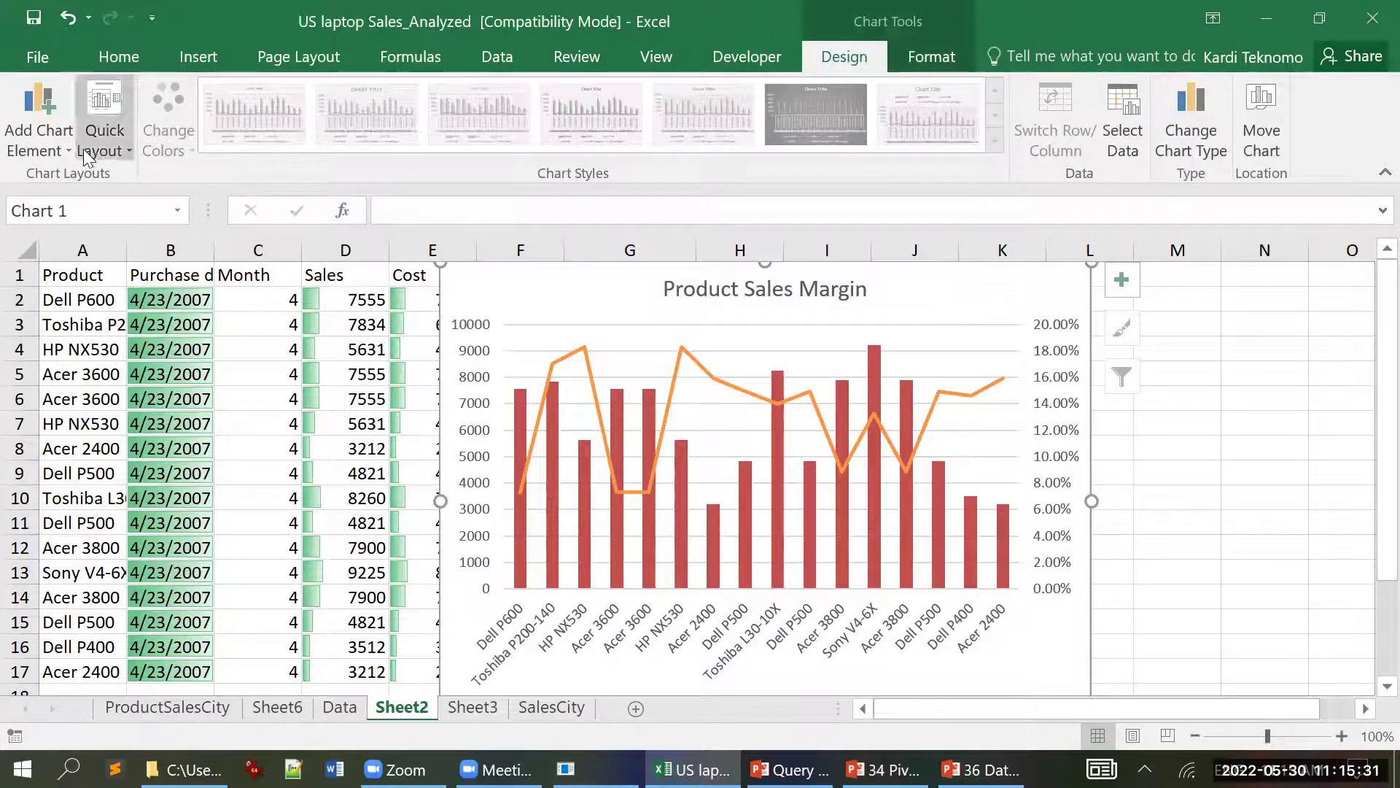
left_click(61, 145)
mouse_move(95, 213)
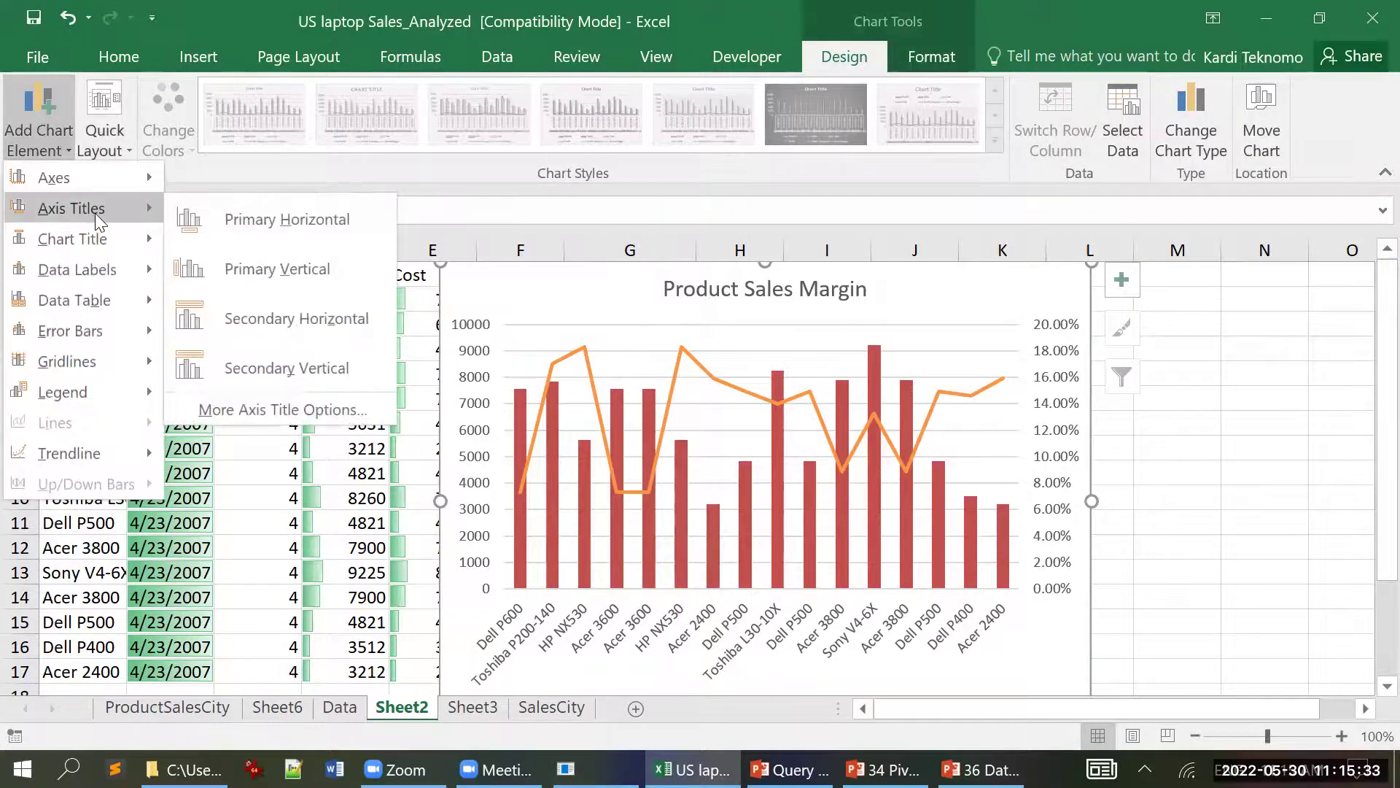
left_click(261, 219)
type("Pr")
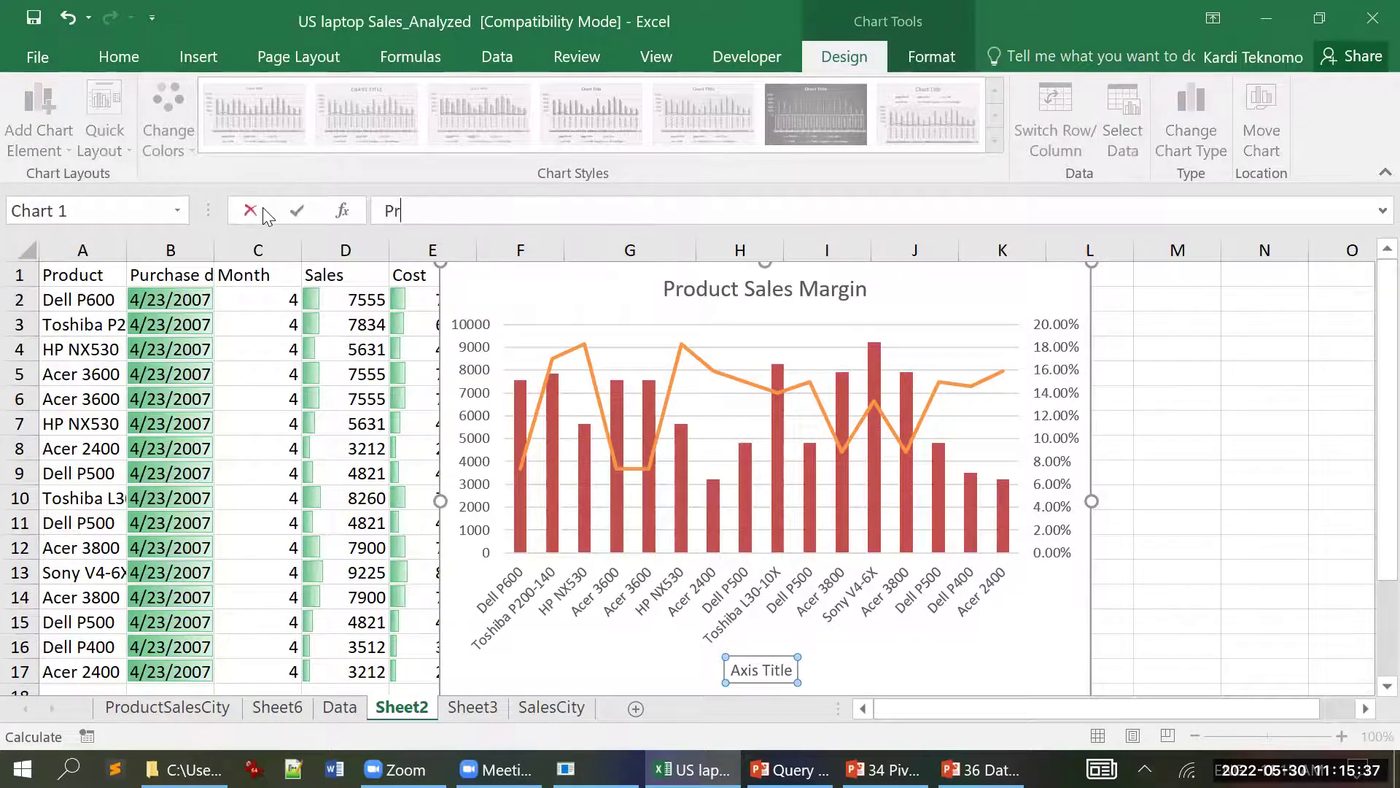
type("oducts")
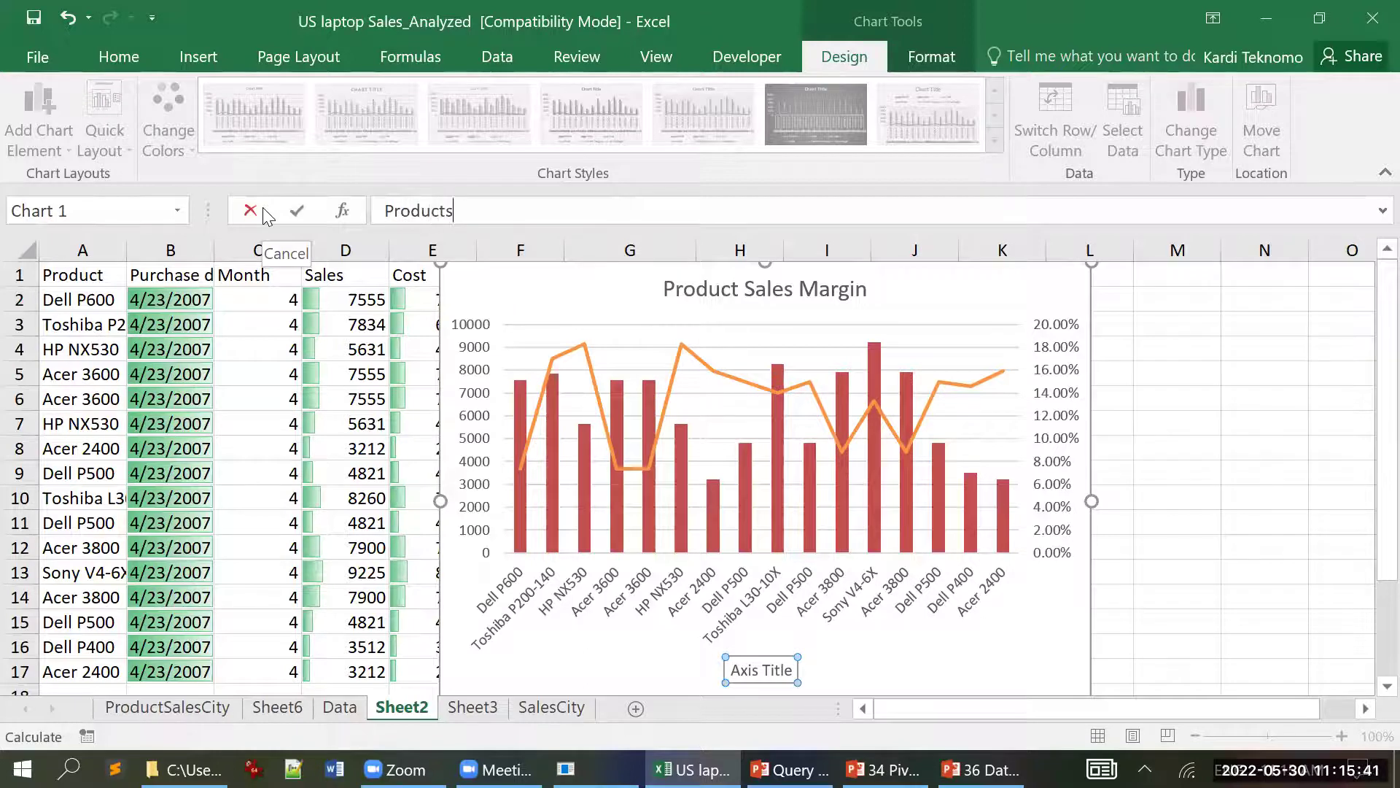
key("Return")
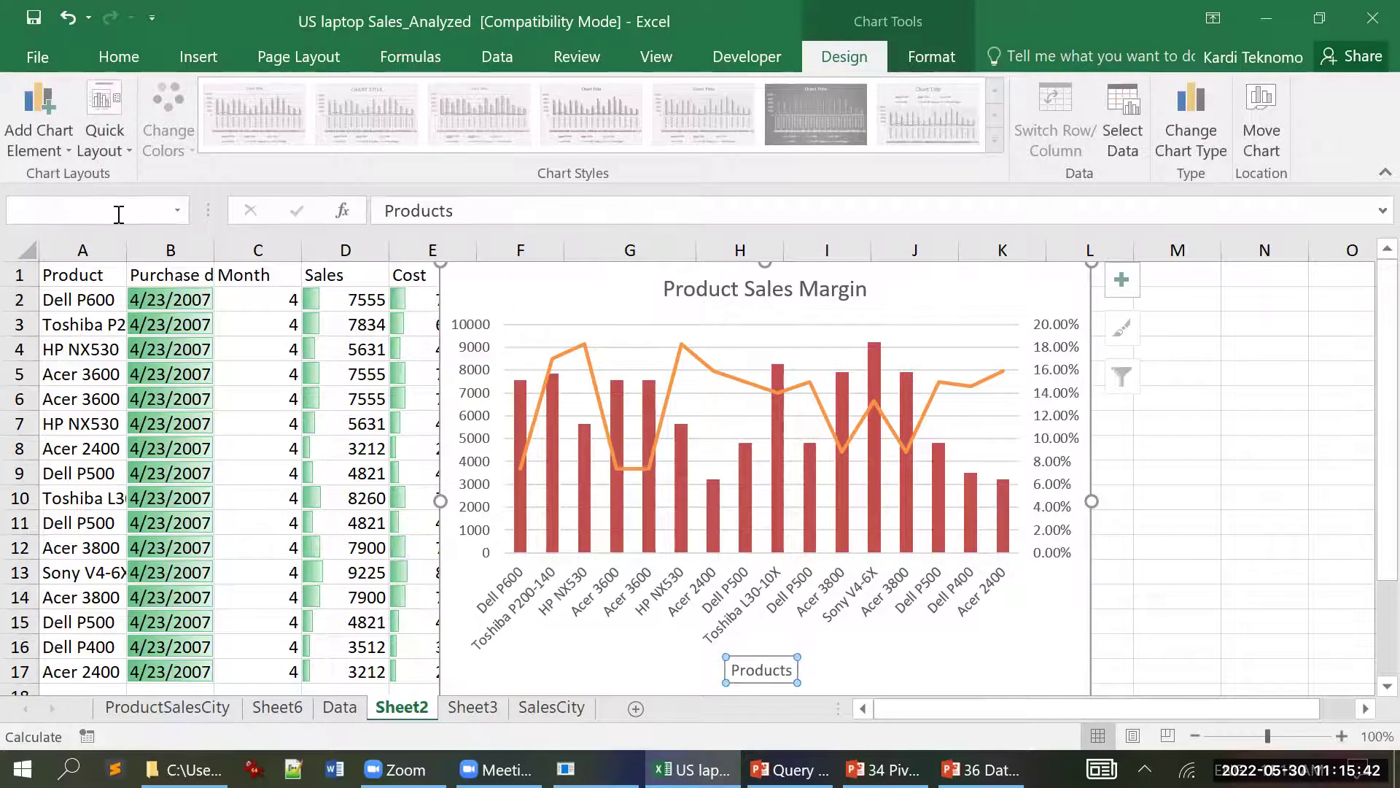
- Add a primary vertical axis title reading "Sales" to the combo chart
left_click(62, 142)
mouse_move(74, 210)
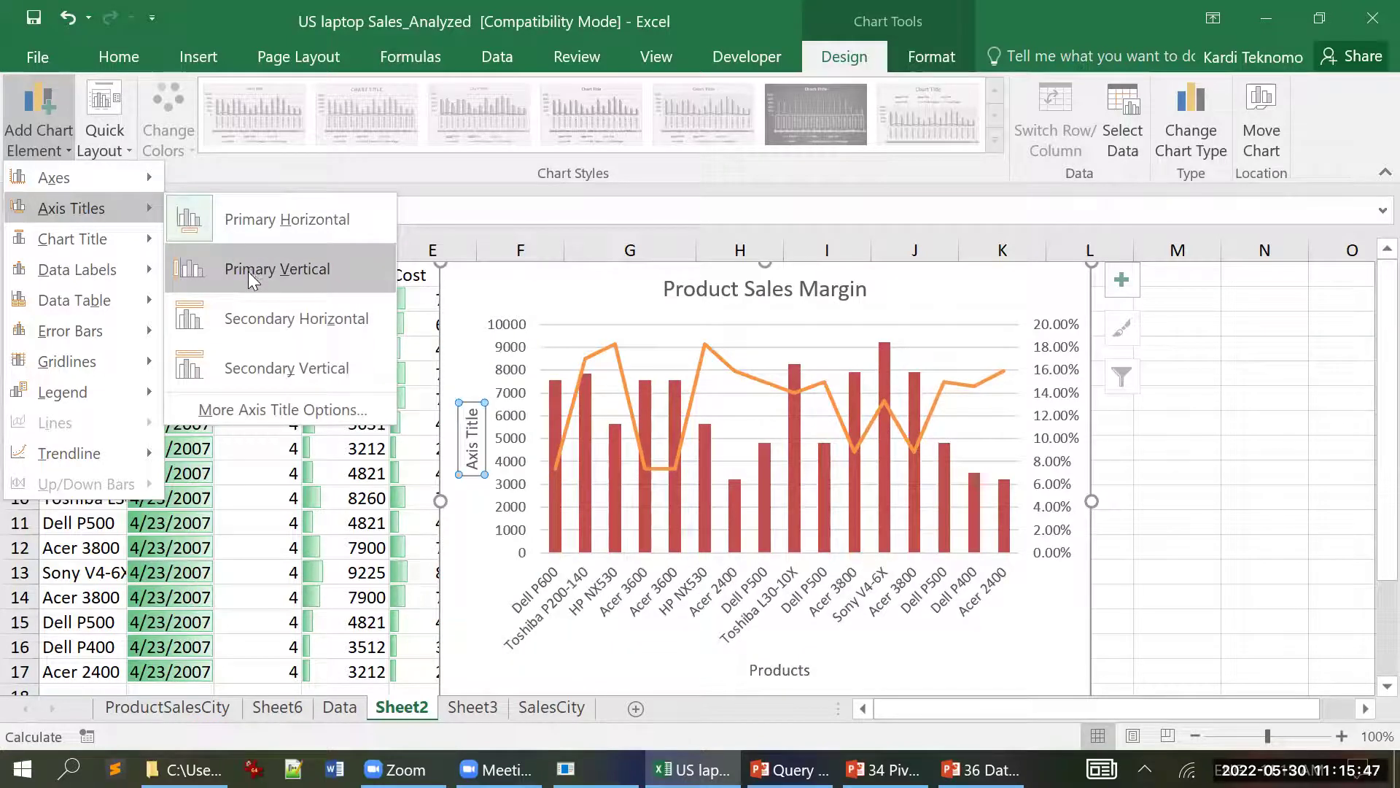
left_click(250, 270)
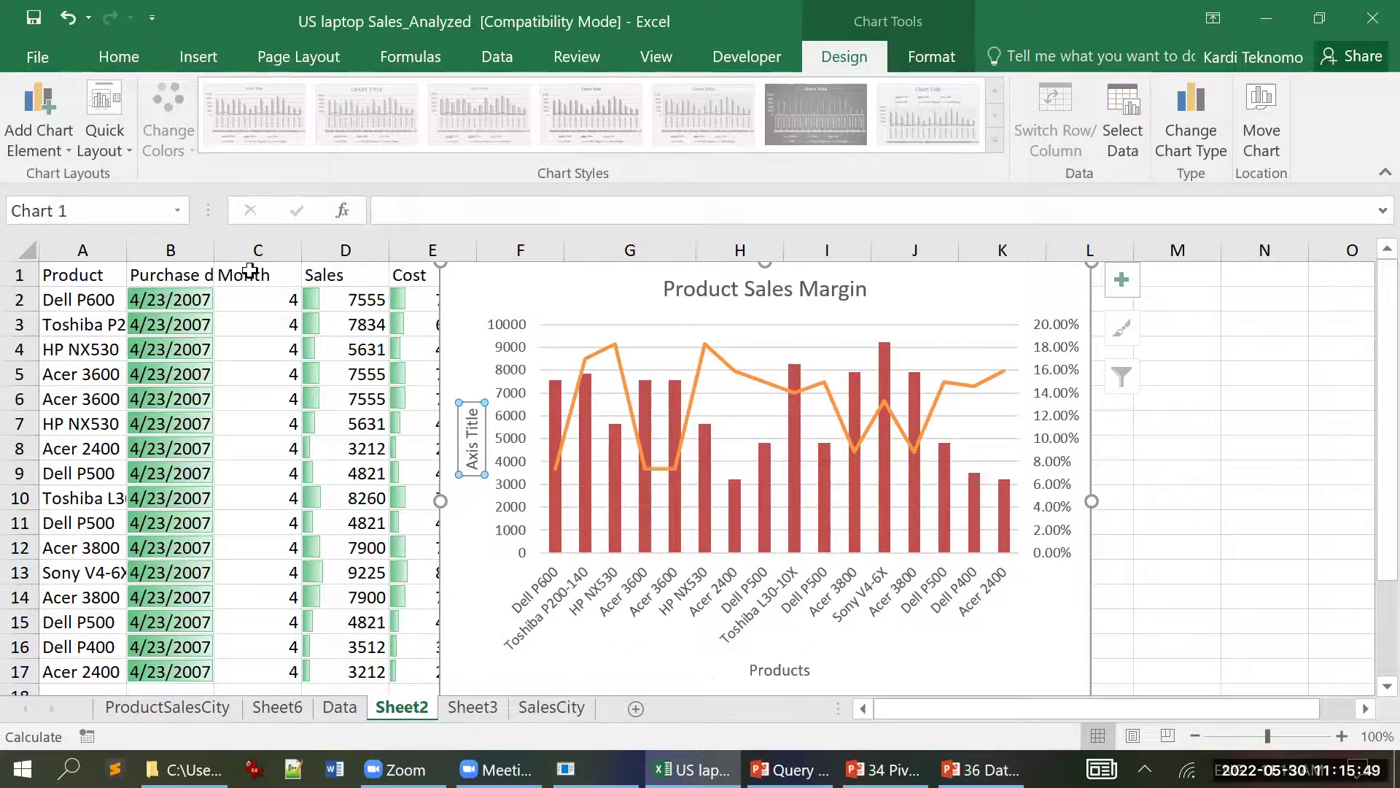
type("Sales")
key("Return")
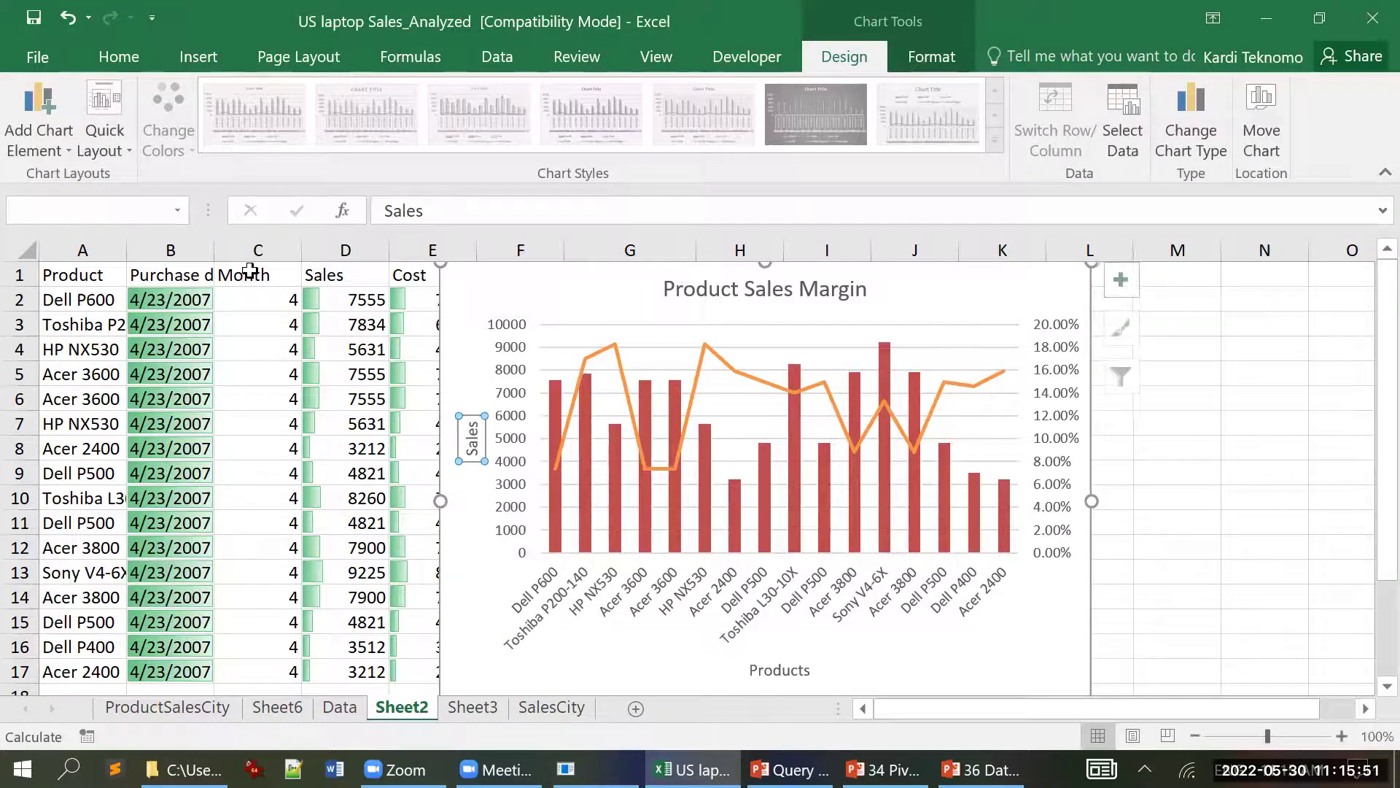
- Add a secondary vertical axis title reading "Gross Margin" to the combo chart
left_click(64, 152)
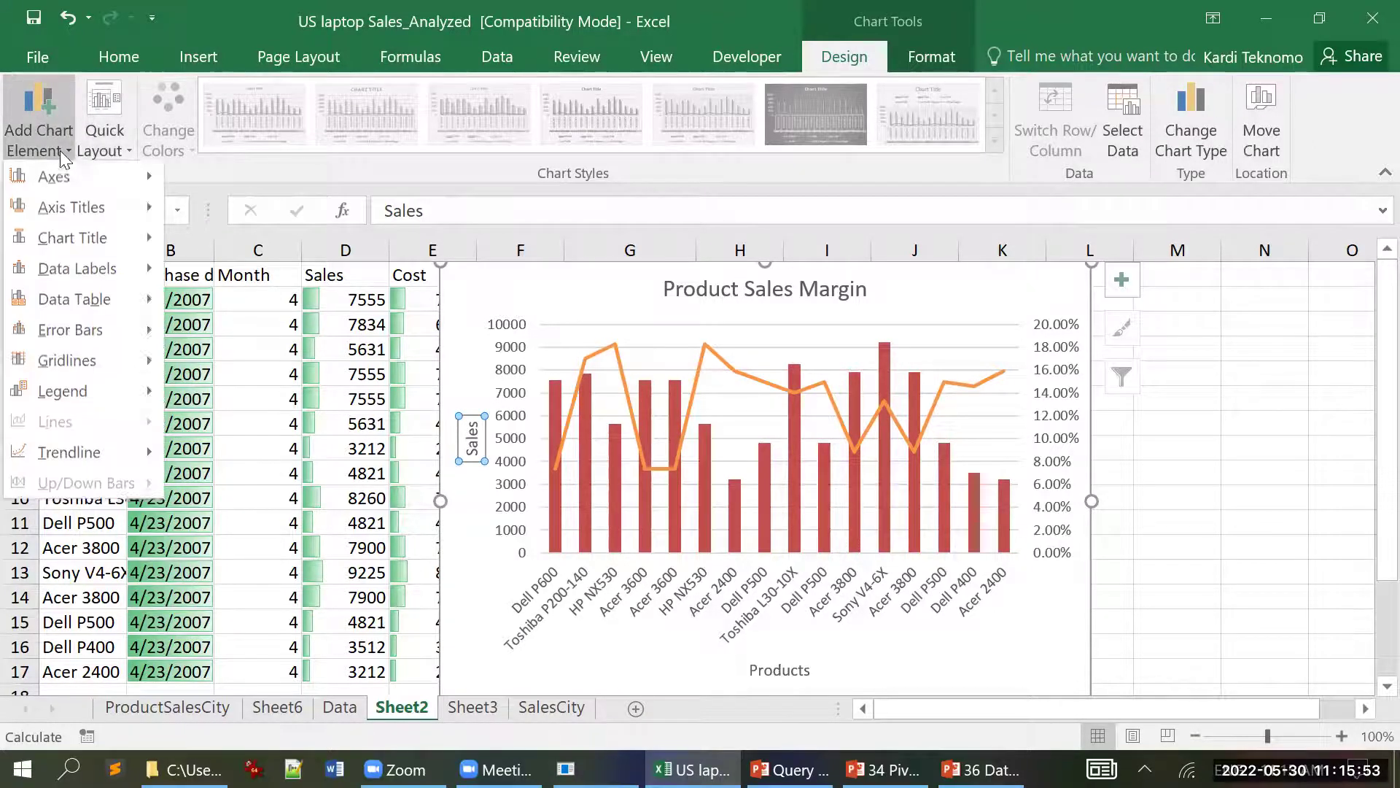
mouse_move(83, 208)
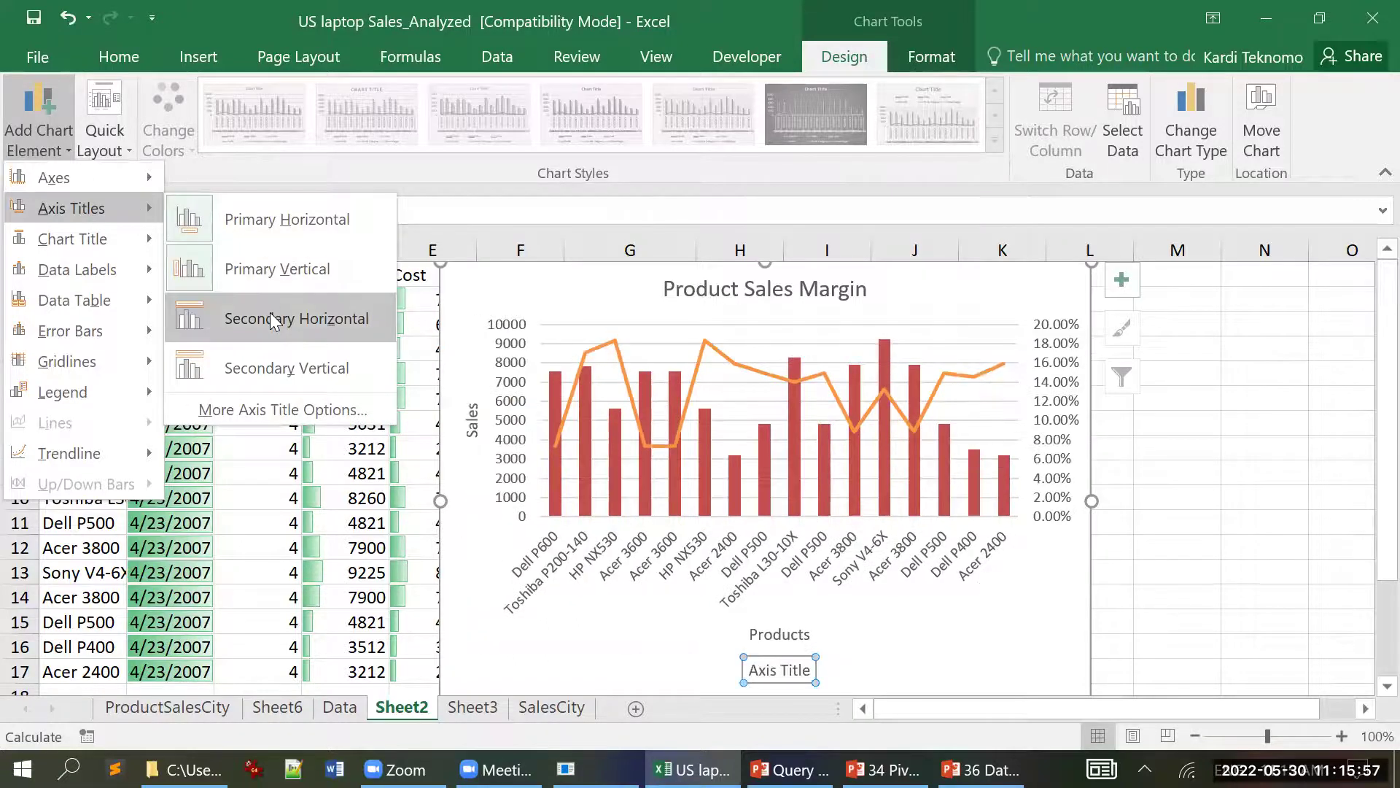
left_click(284, 368)
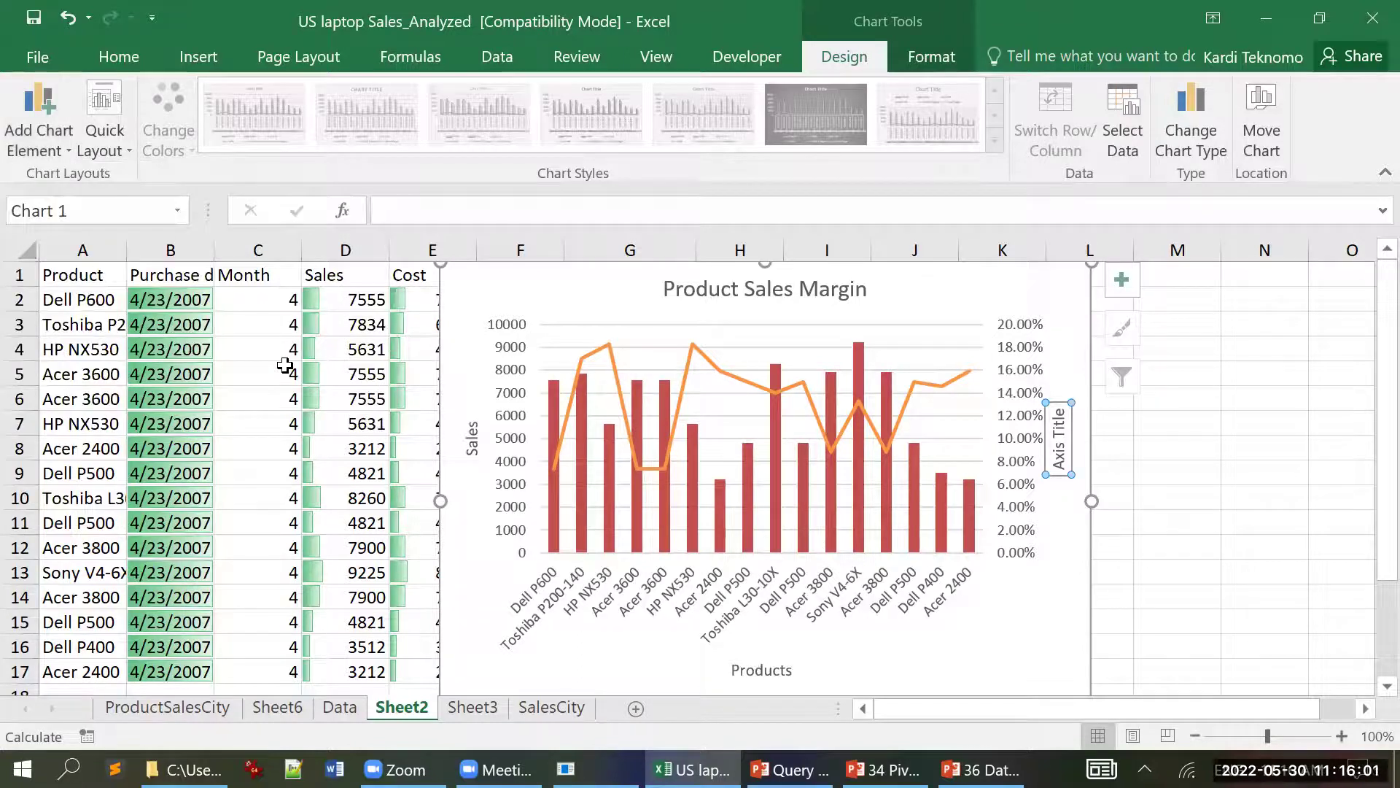
type("Gross Margin")
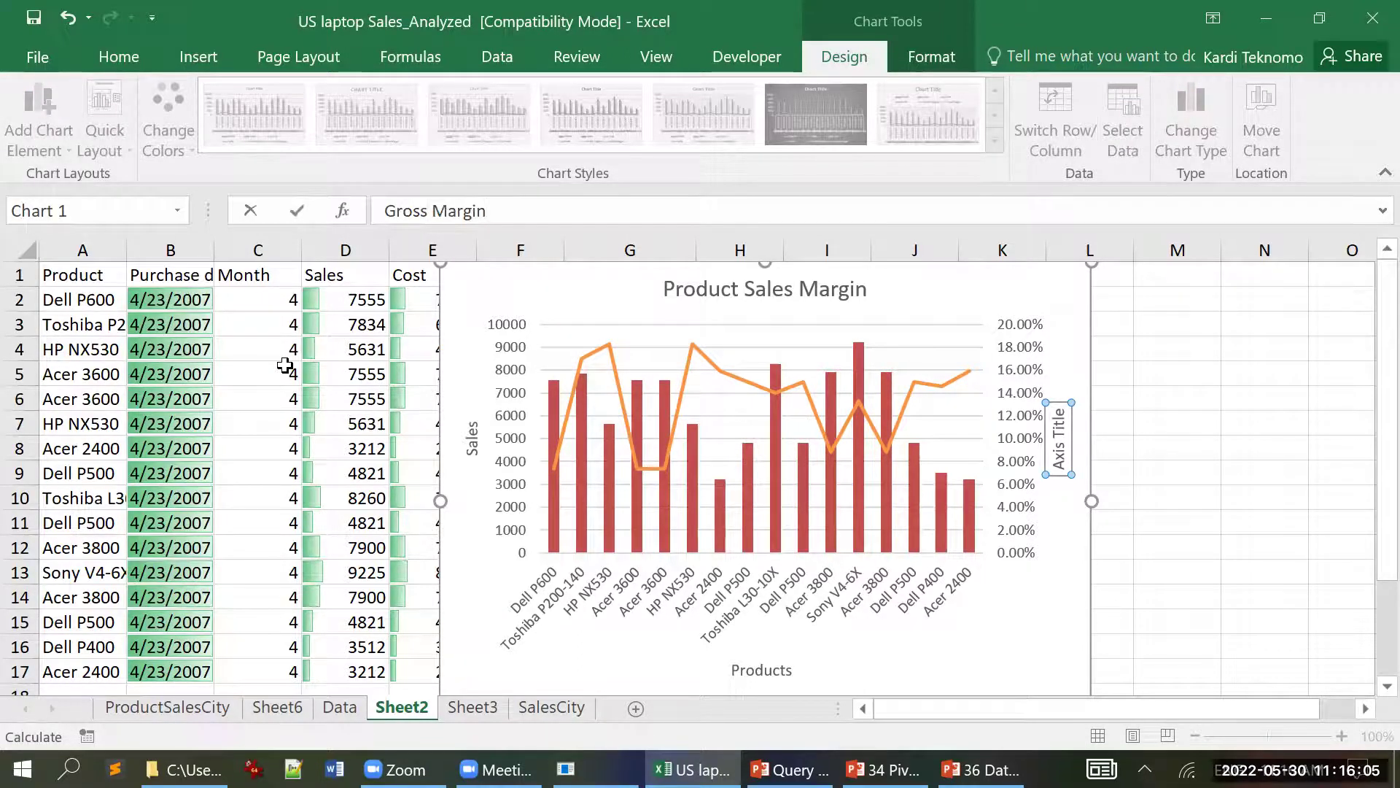
key("Return")
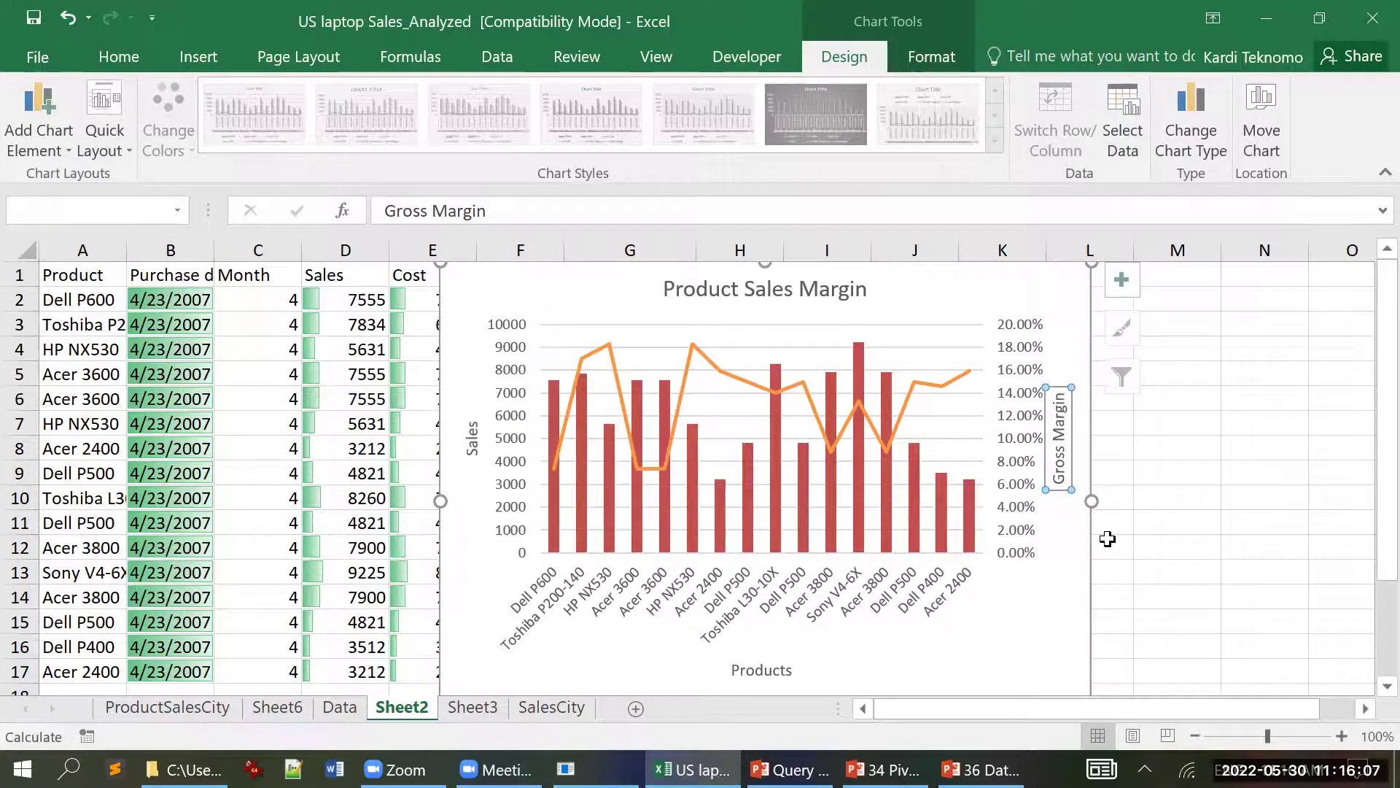
left_click(1233, 399)
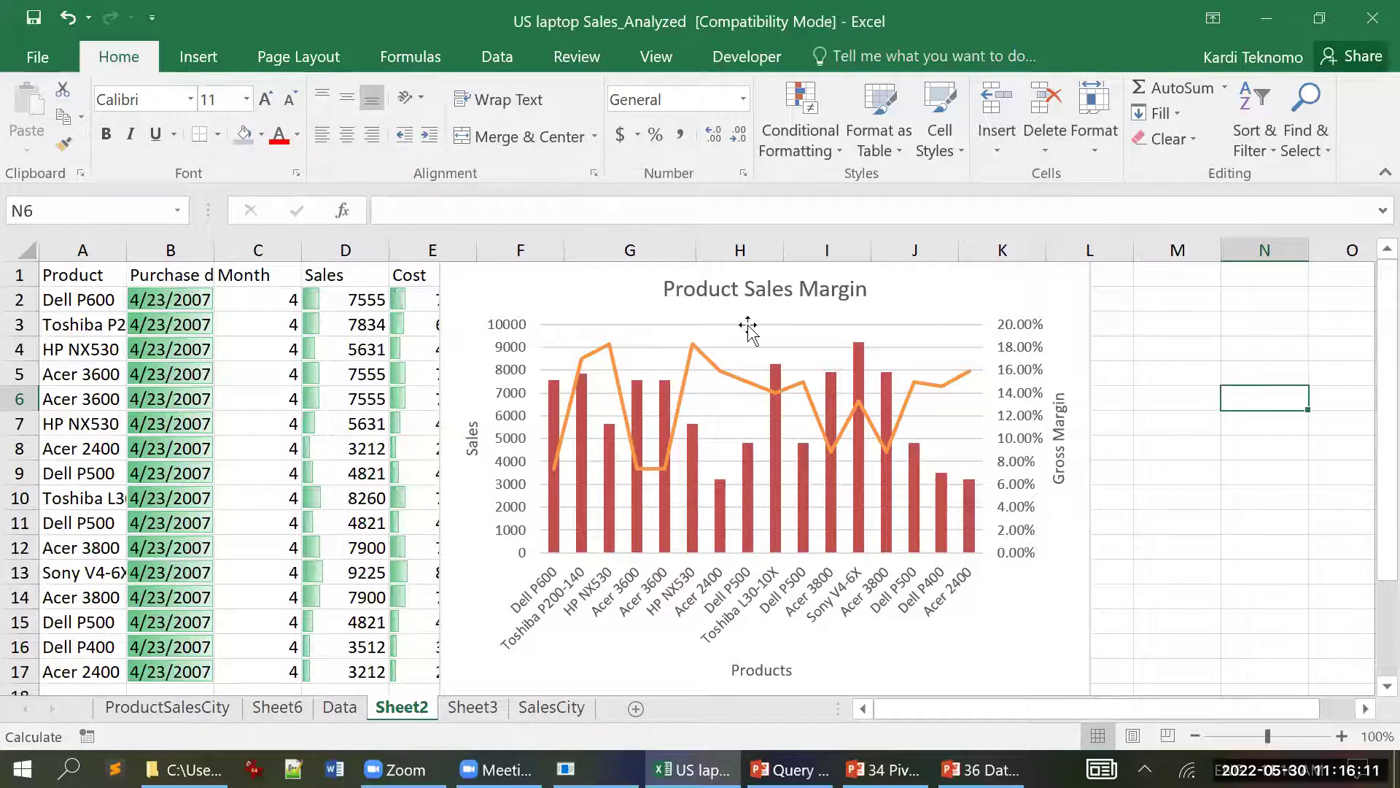
- Move the combo chart beside the data so it clears the Gross Margin column, and collapse the ribbon to show more rows
left_click_drag(566, 290, 927, 274)
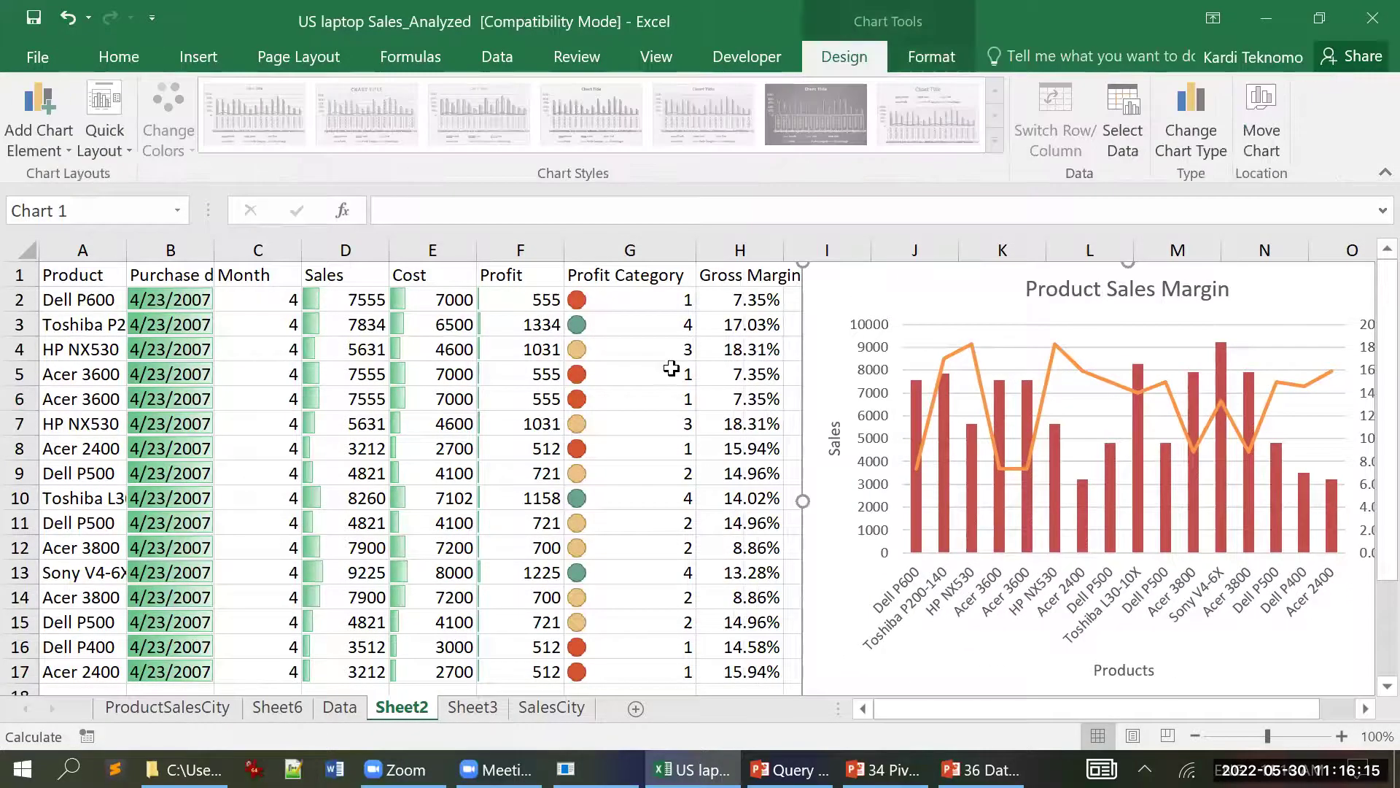
left_click(452, 422)
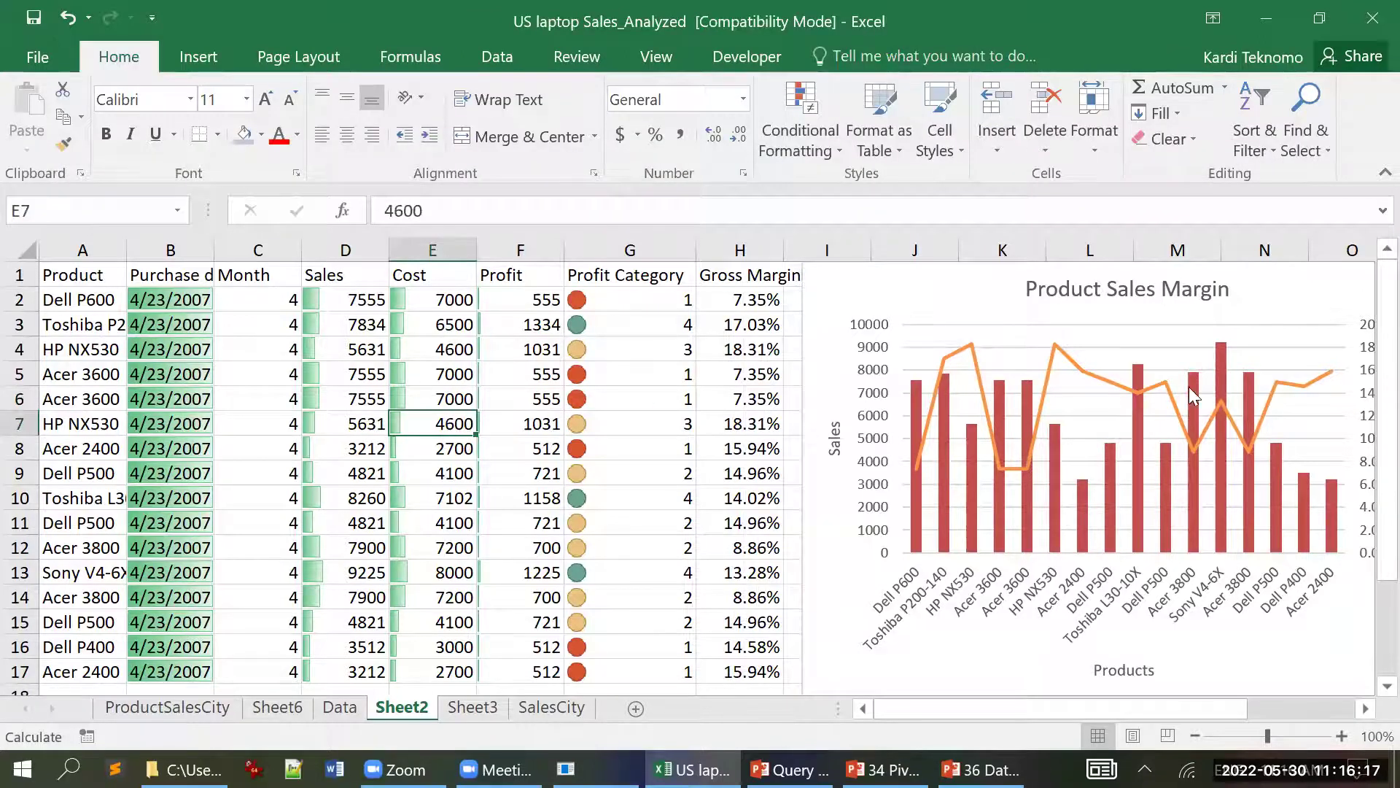
left_click(1370, 179)
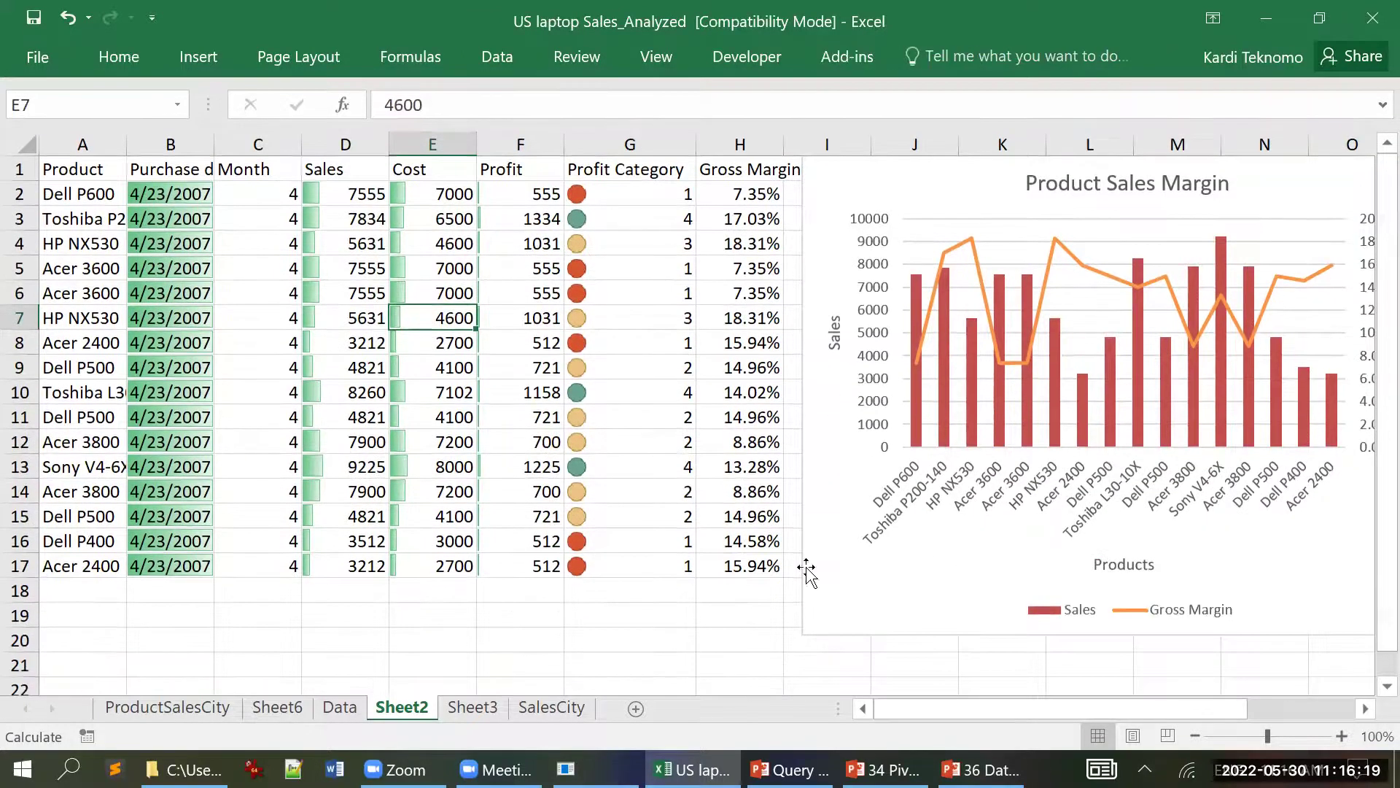
left_click(433, 574)
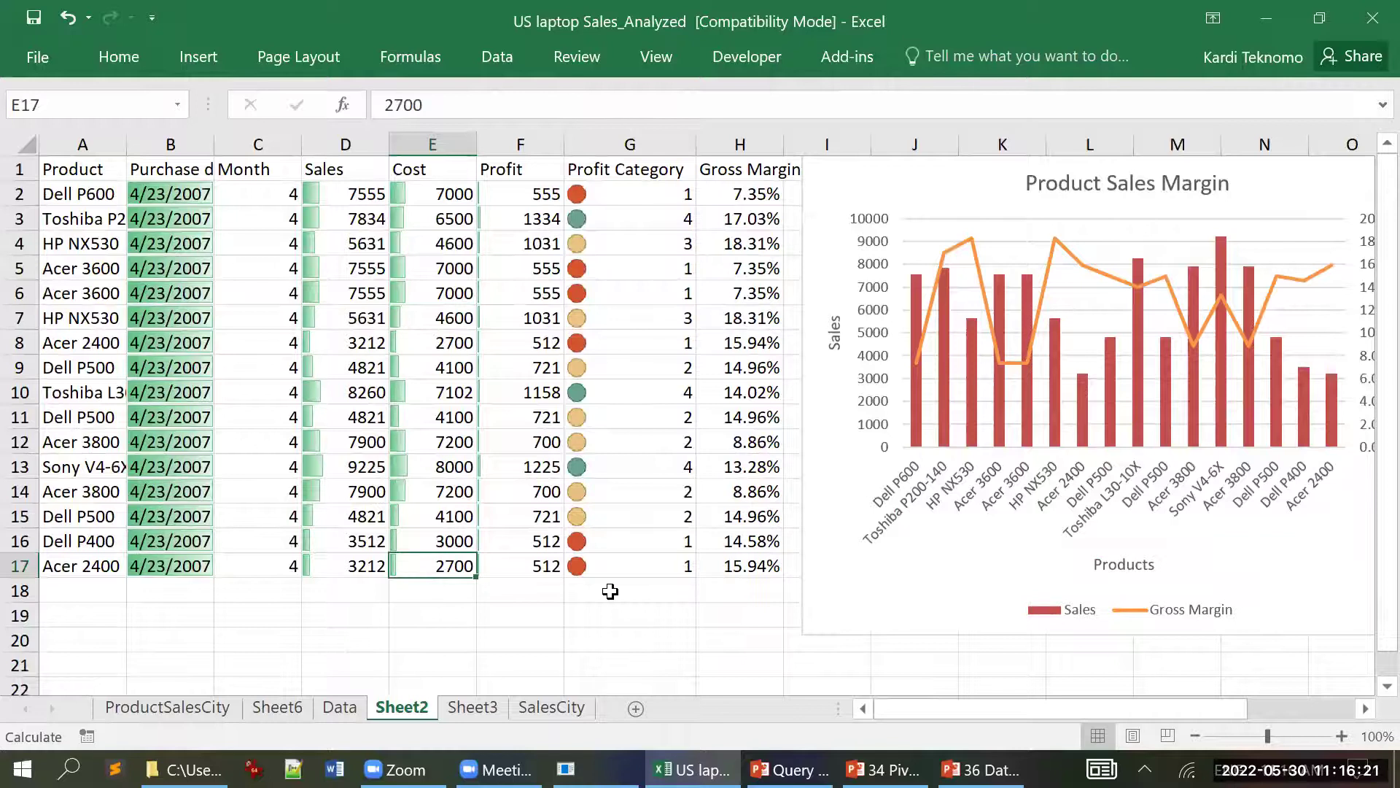